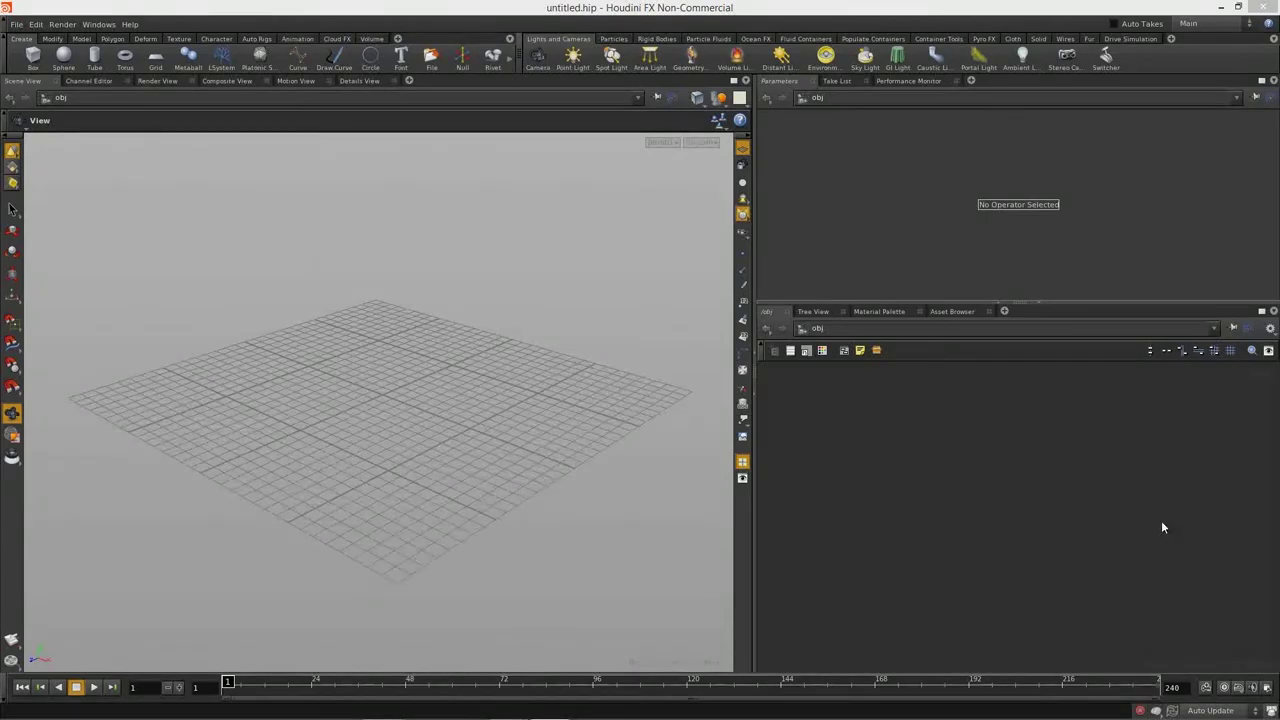
Step: Widen the parameter and network panes and make the network editor slightly taller
{"action": "left_click_drag", "start_coordinate": [756, 509], "coordinate": [702, 510]}
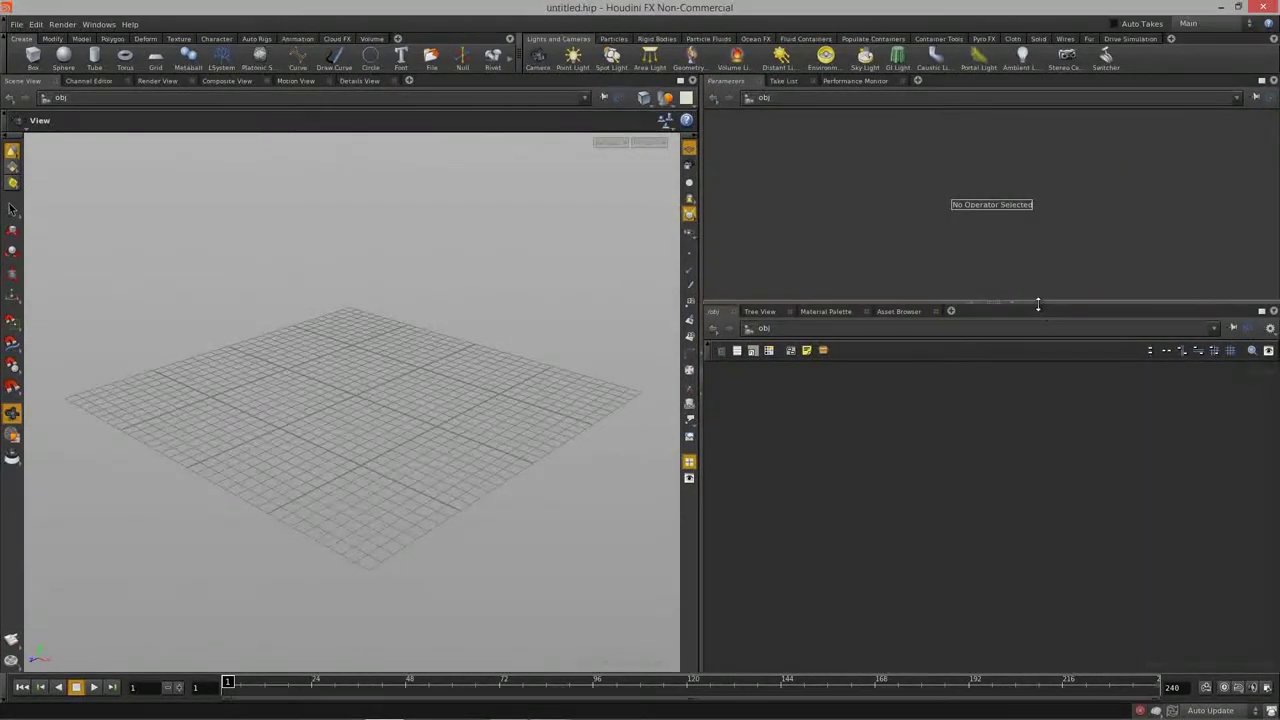
{"action": "mouse_move", "coordinate": [1038, 304]}
{"action": "left_mouse_down"}
{"action": "mouse_move", "coordinate": [1058, 238]}
{"action": "mouse_move", "coordinate": [1050, 288]}
{"action": "left_mouse_up"}
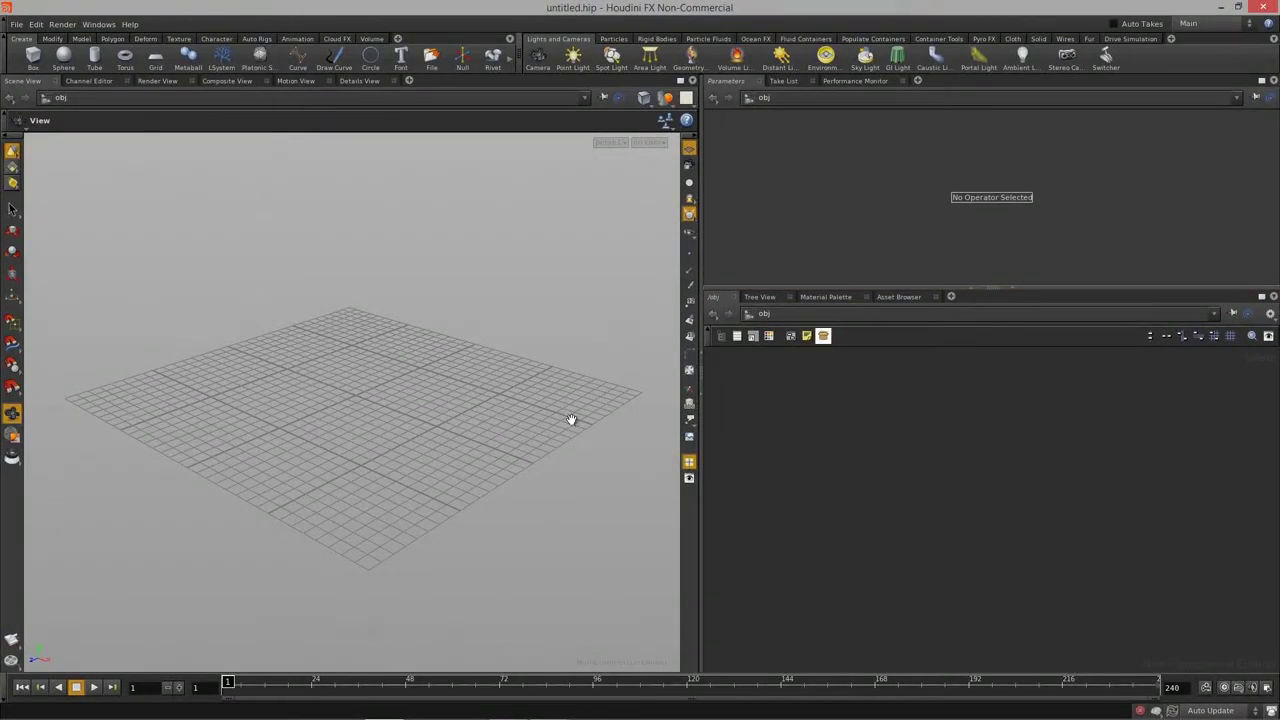
{"action": "left_click_drag", "start_coordinate": [454, 434], "coordinate": [377, 403], "text": "alt"}
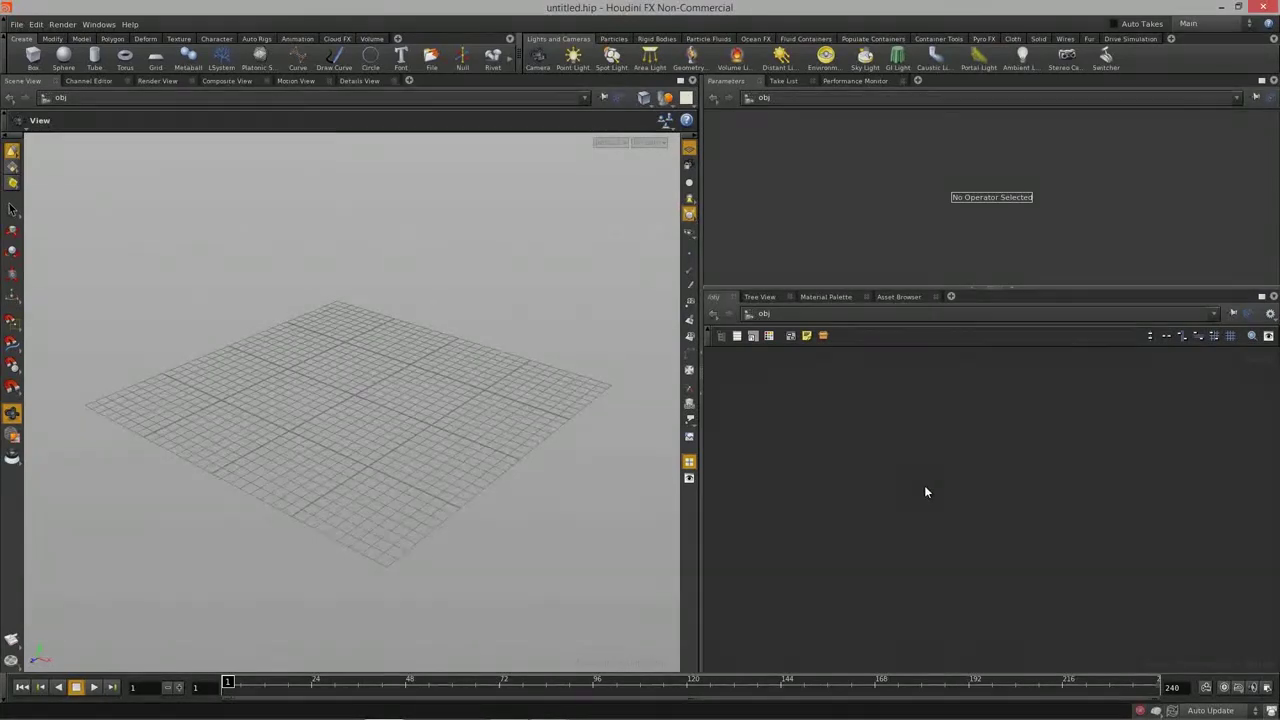
Step: Add a Geometry object to the scene network and place it near the middle of the network editor
{"action": "key", "text": "Tab"}
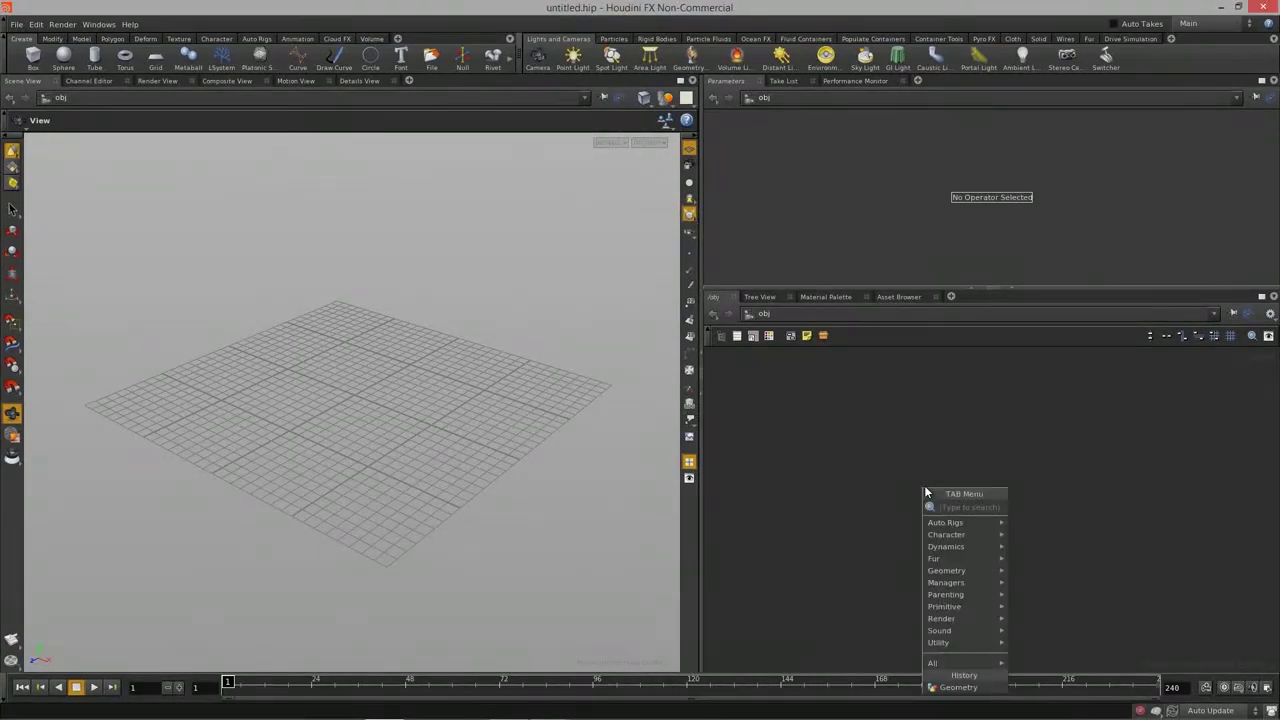
{"action": "key", "text": "Escape"}
{"action": "key", "text": "Tab"}
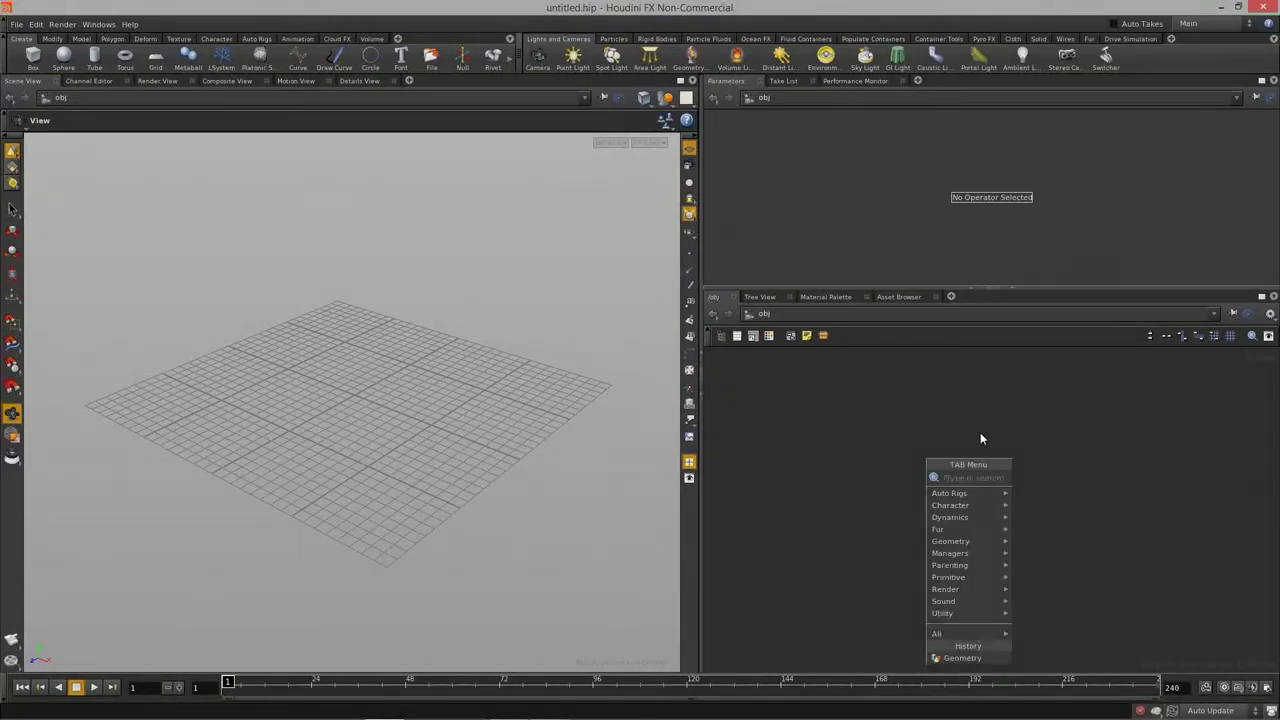
{"action": "type", "text": "geo"}
{"action": "key", "text": "Return"}
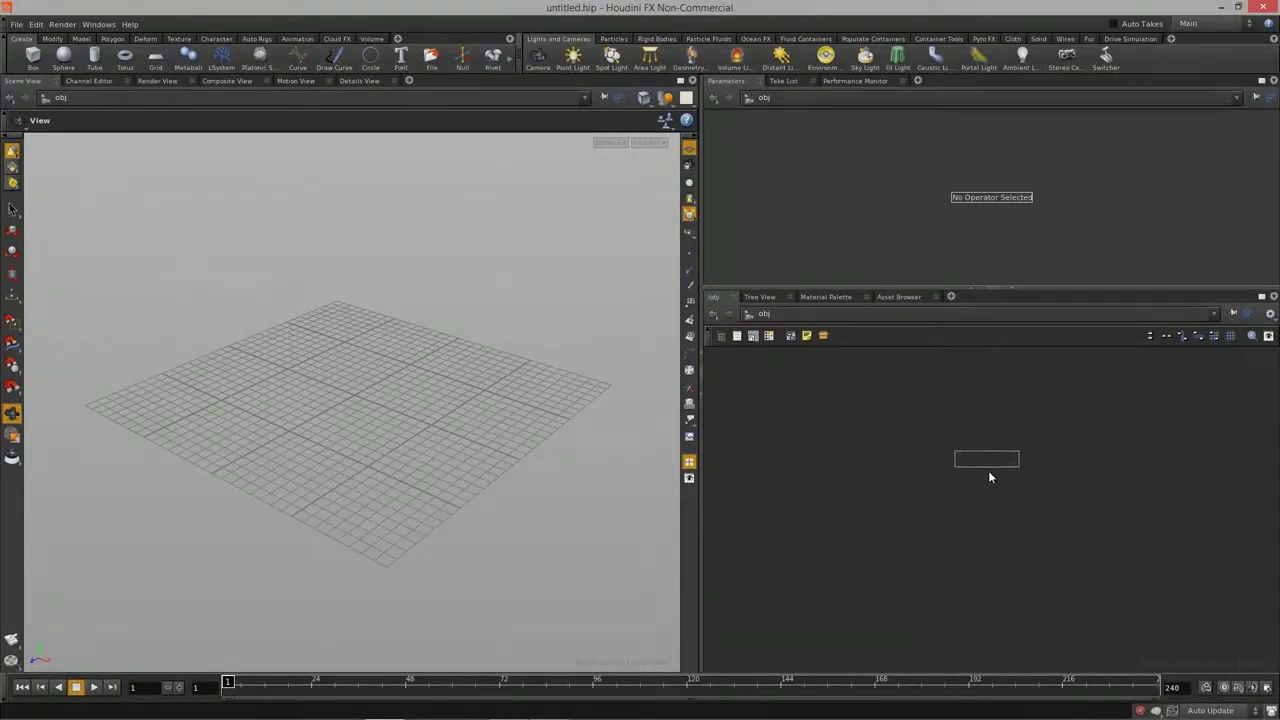
{"action": "left_click", "coordinate": [966, 490]}
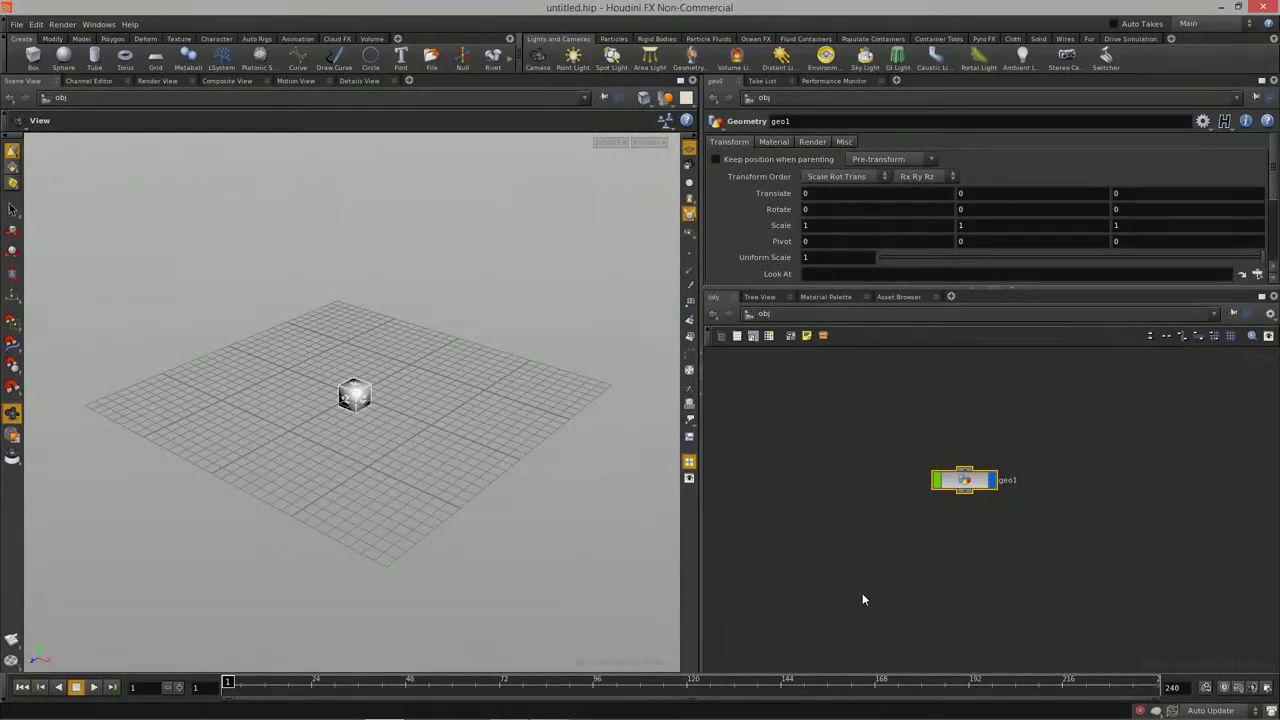
Step: Make the parameter pane taller and shift the Geometry node slightly within the network
{"action": "left_click_drag", "start_coordinate": [1036, 288], "coordinate": [1052, 306]}
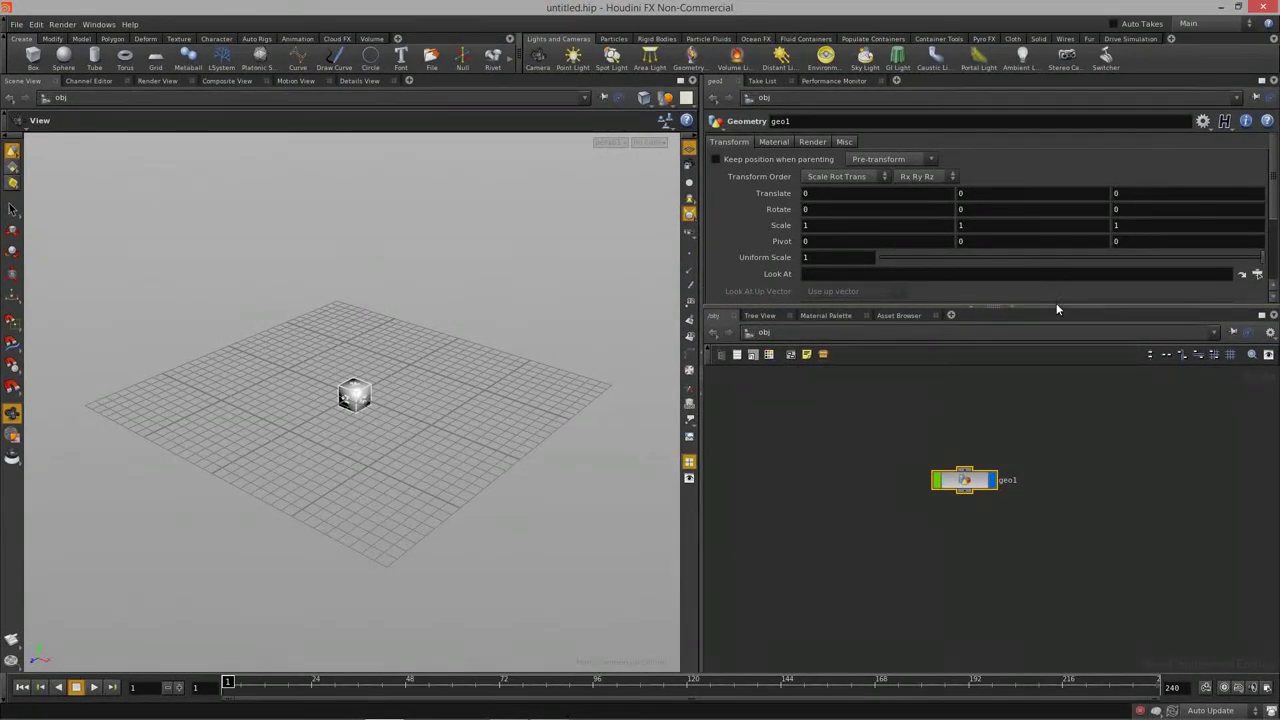
{"action": "left_click_drag", "start_coordinate": [1055, 306], "coordinate": [1049, 322]}
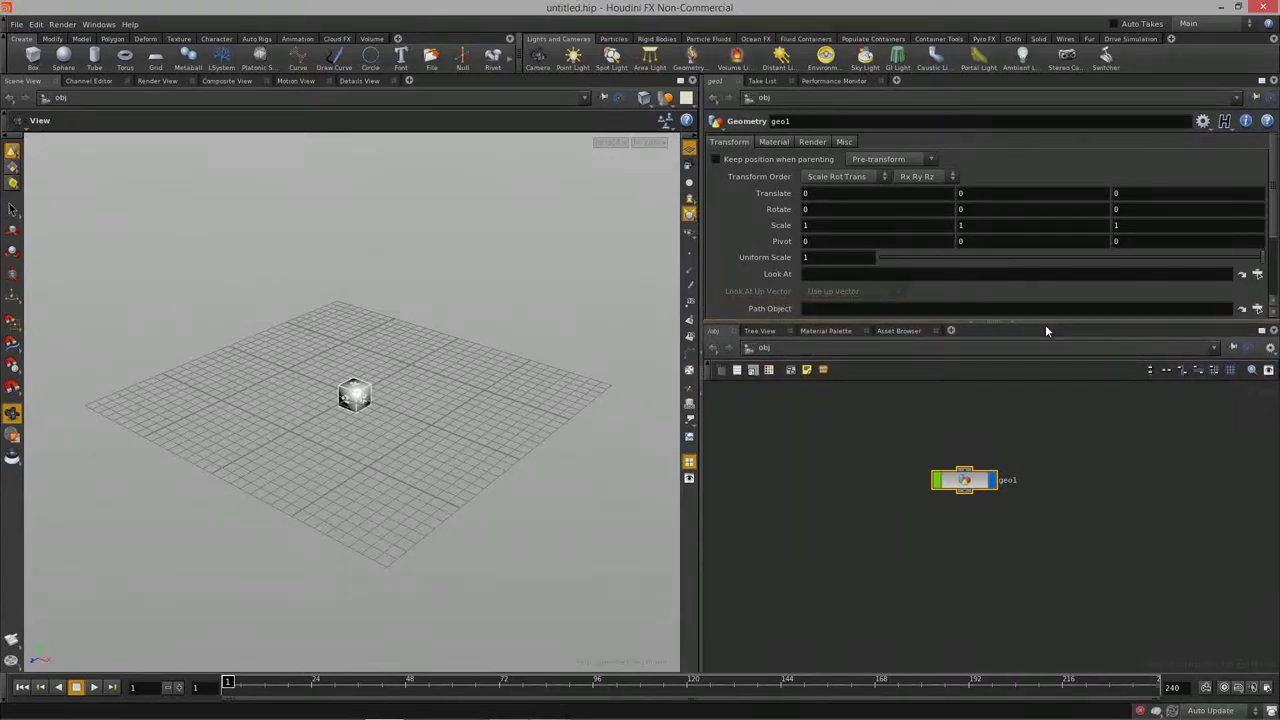
{"action": "right_click_drag", "start_coordinate": [323, 429], "coordinate": [471, 423]}
{"action": "left_click_drag", "start_coordinate": [471, 423], "coordinate": [195, 382]}
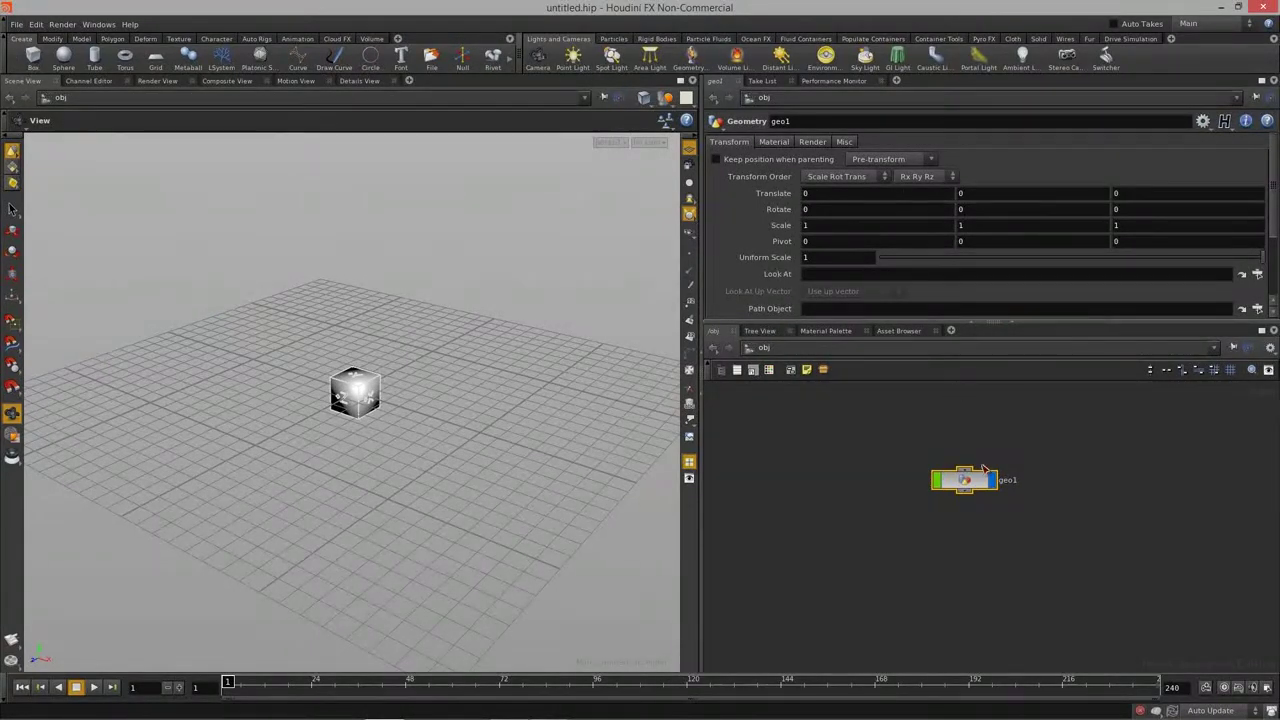
{"action": "left_click_drag", "start_coordinate": [974, 490], "coordinate": [981, 494]}
{"action": "left_click", "coordinate": [886, 484]}
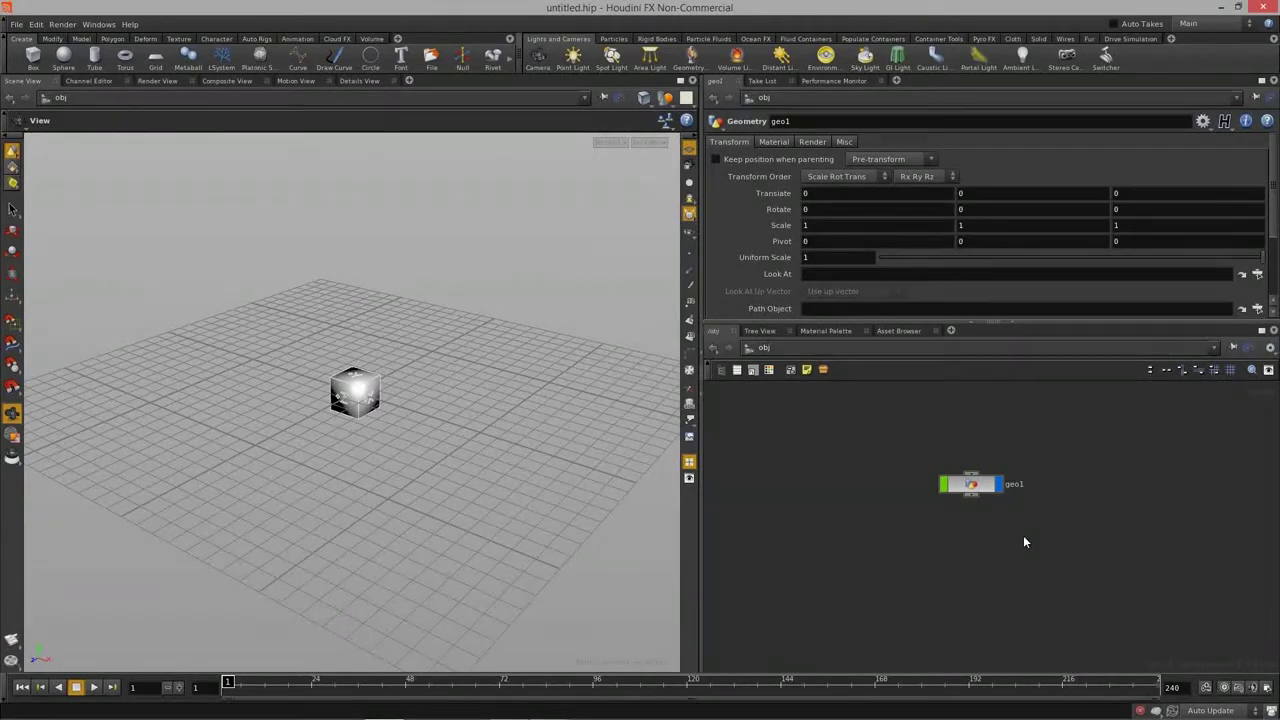
{"action": "left_click_drag", "start_coordinate": [970, 486], "coordinate": [976, 484]}
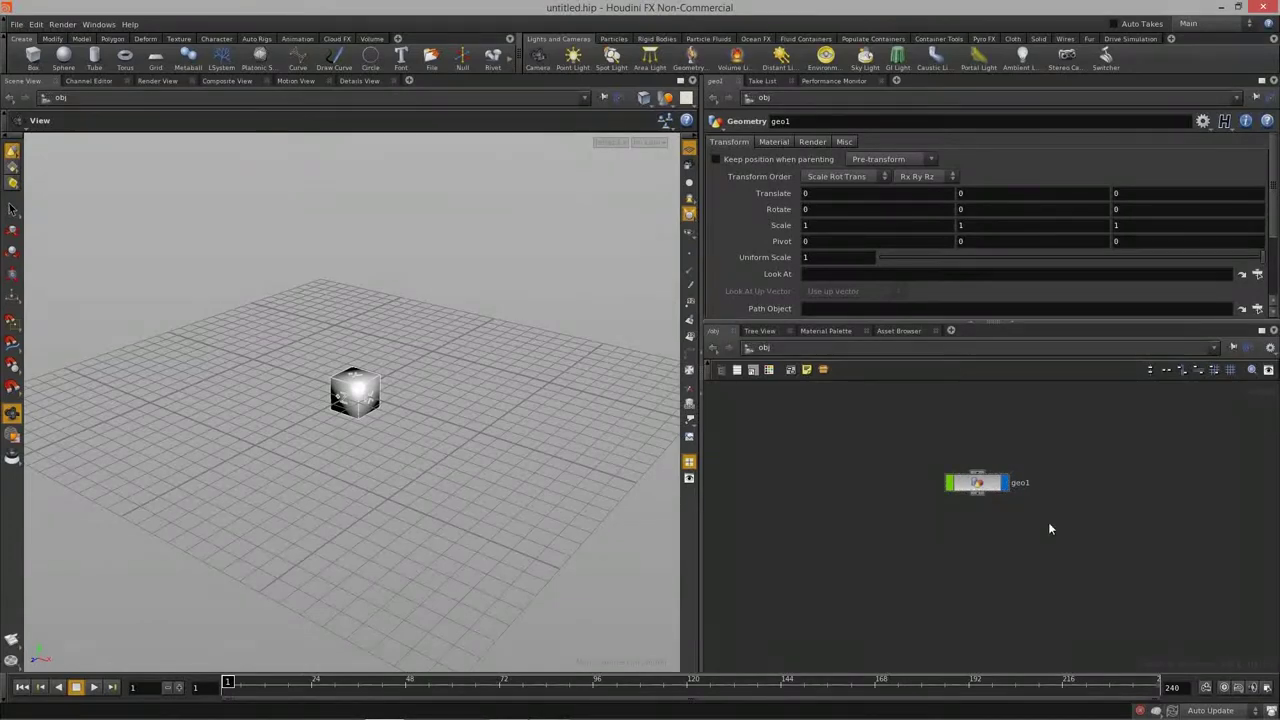
Step: Go inside the Geometry object and delete its default File node
{"action": "double_click", "coordinate": [993, 490]}
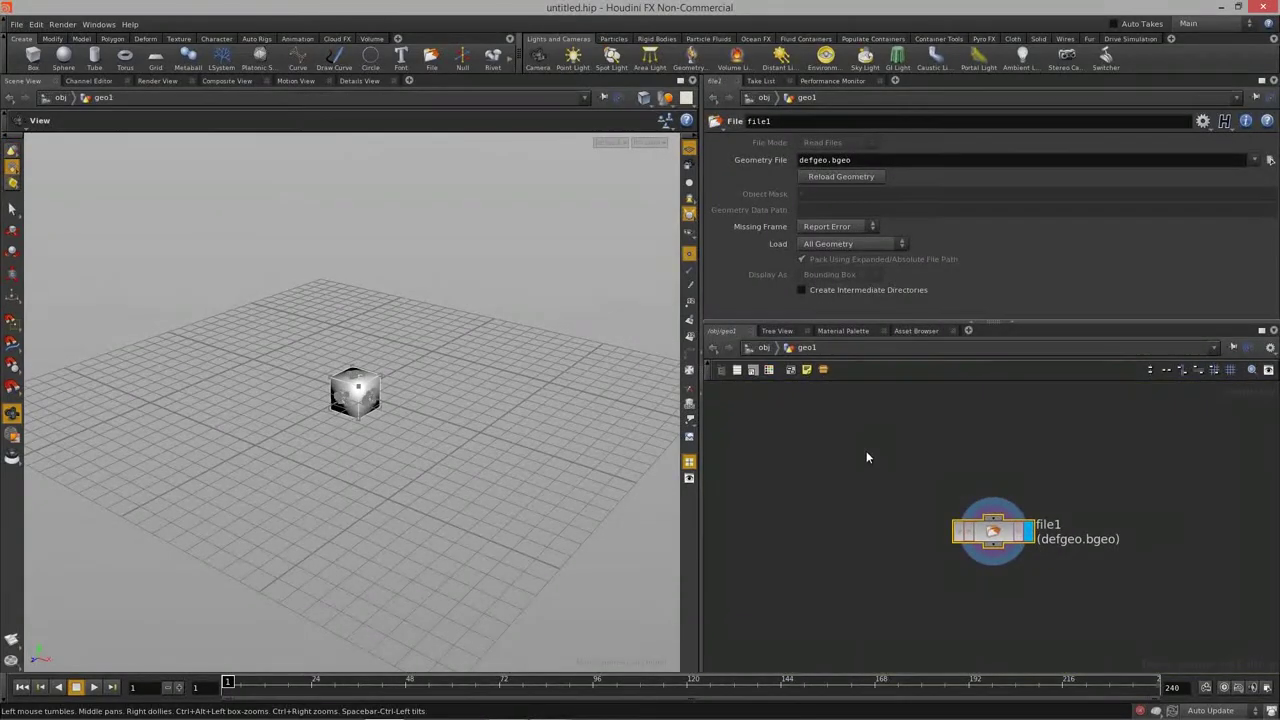
{"action": "left_click_drag", "start_coordinate": [875, 464], "coordinate": [1115, 626]}
{"action": "key", "text": "Delete"}
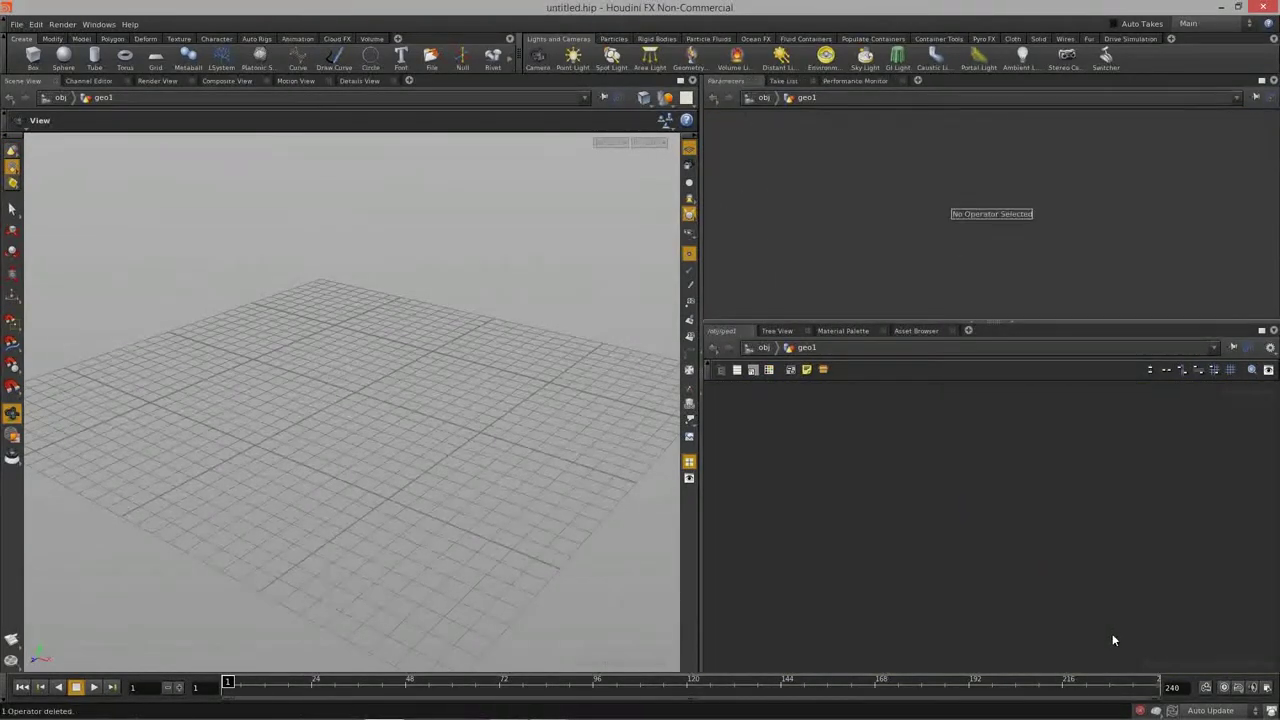
Step: Enlarge the network editor and add a Line node inside the Geometry object
{"action": "left_click_drag", "start_coordinate": [1023, 321], "coordinate": [1030, 298]}
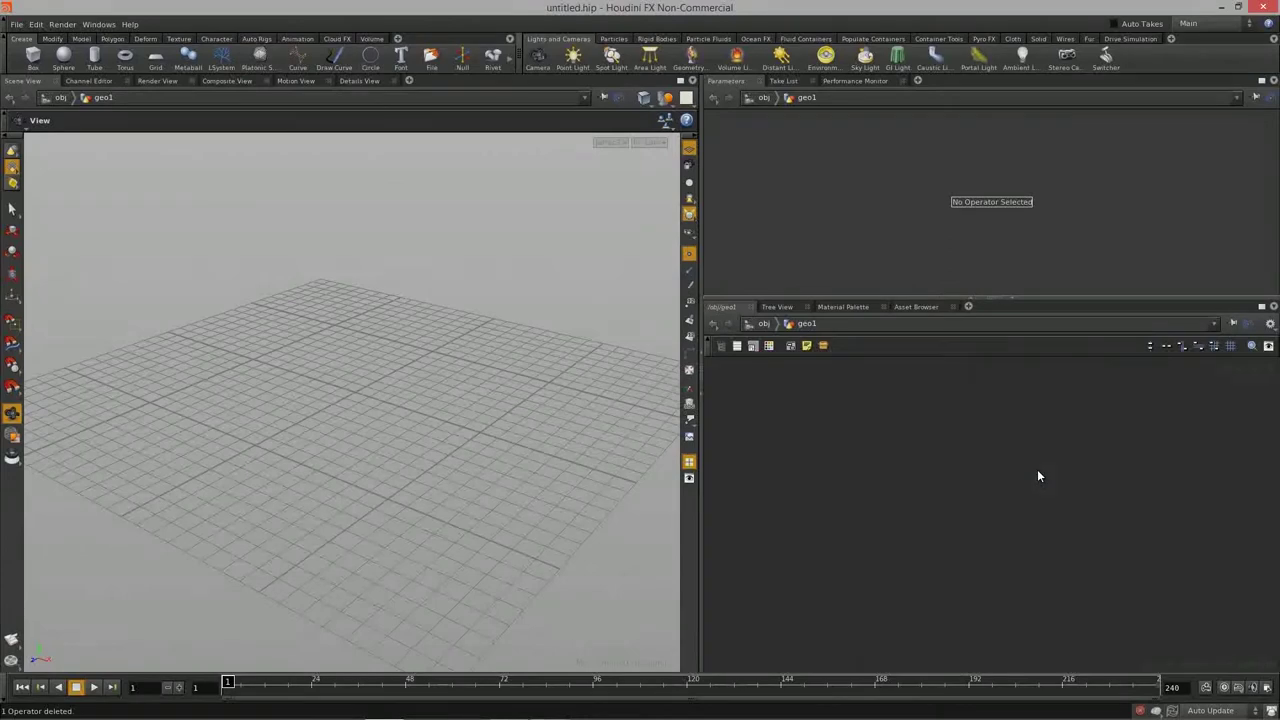
{"action": "key", "text": "Tab"}
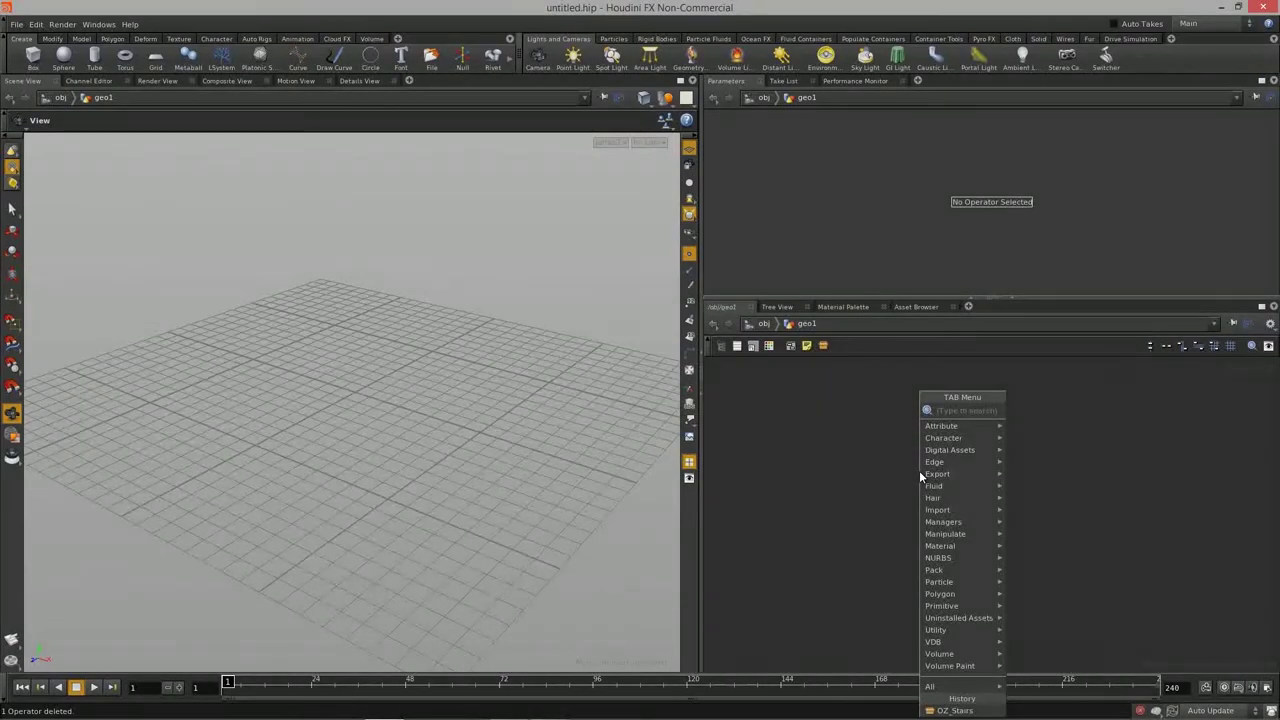
{"action": "type", "text": "Lith"}
{"action": "key", "text": "Escape"}
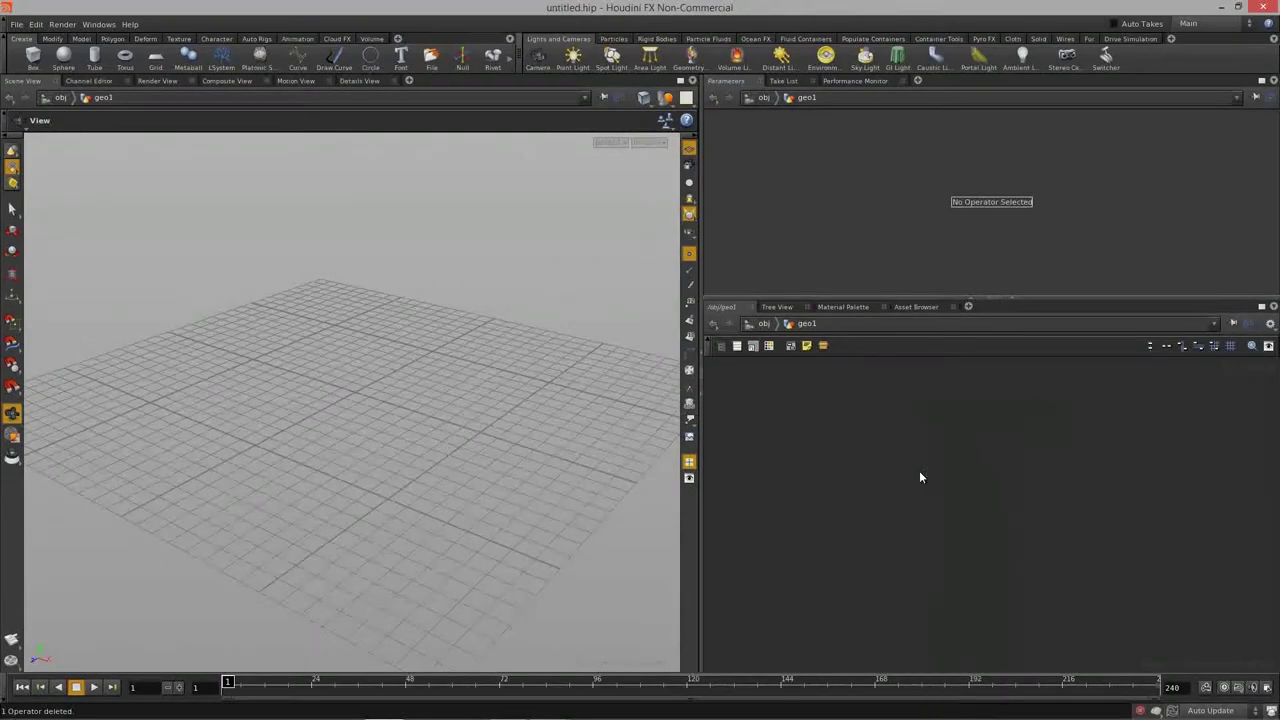
{"action": "left_click", "coordinate": [915, 467]}
{"action": "left_click_drag", "start_coordinate": [910, 470], "coordinate": [866, 475]}
{"action": "scroll", "coordinate": [389, 418], "scroll_direction": "up", "scroll_amount": 8}
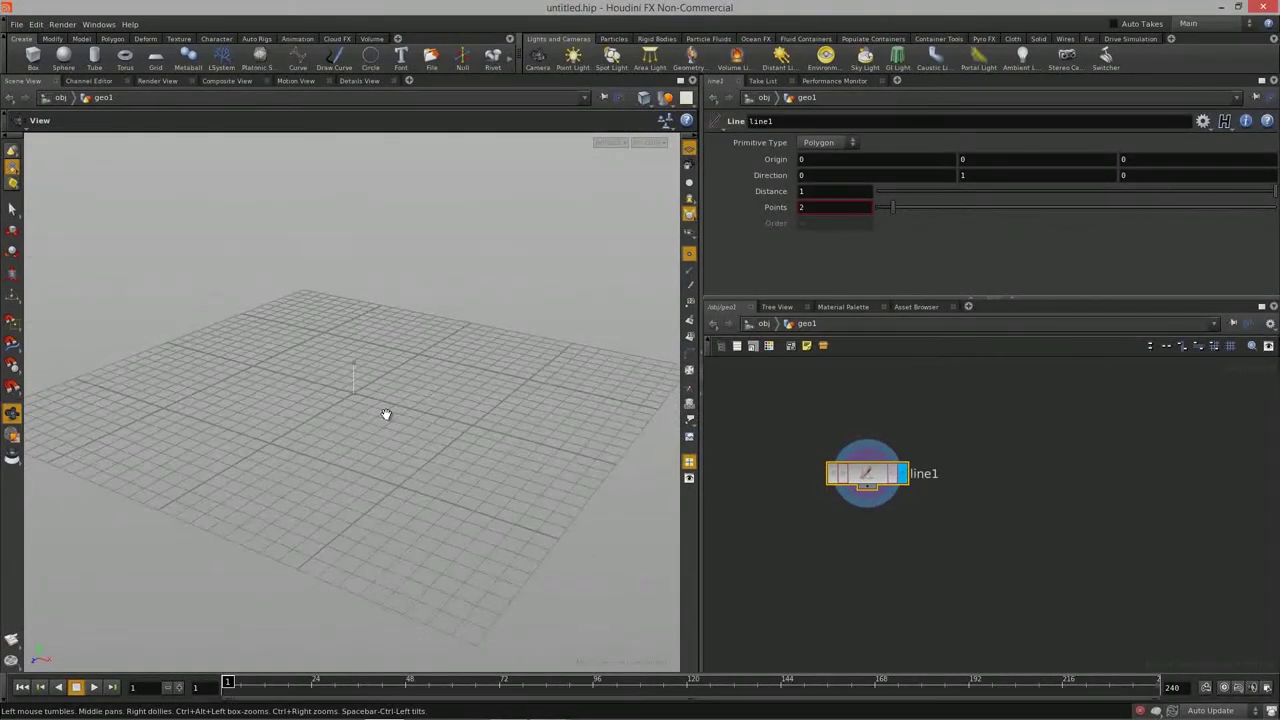
{"action": "left_click_drag", "start_coordinate": [461, 425], "coordinate": [284, 416]}
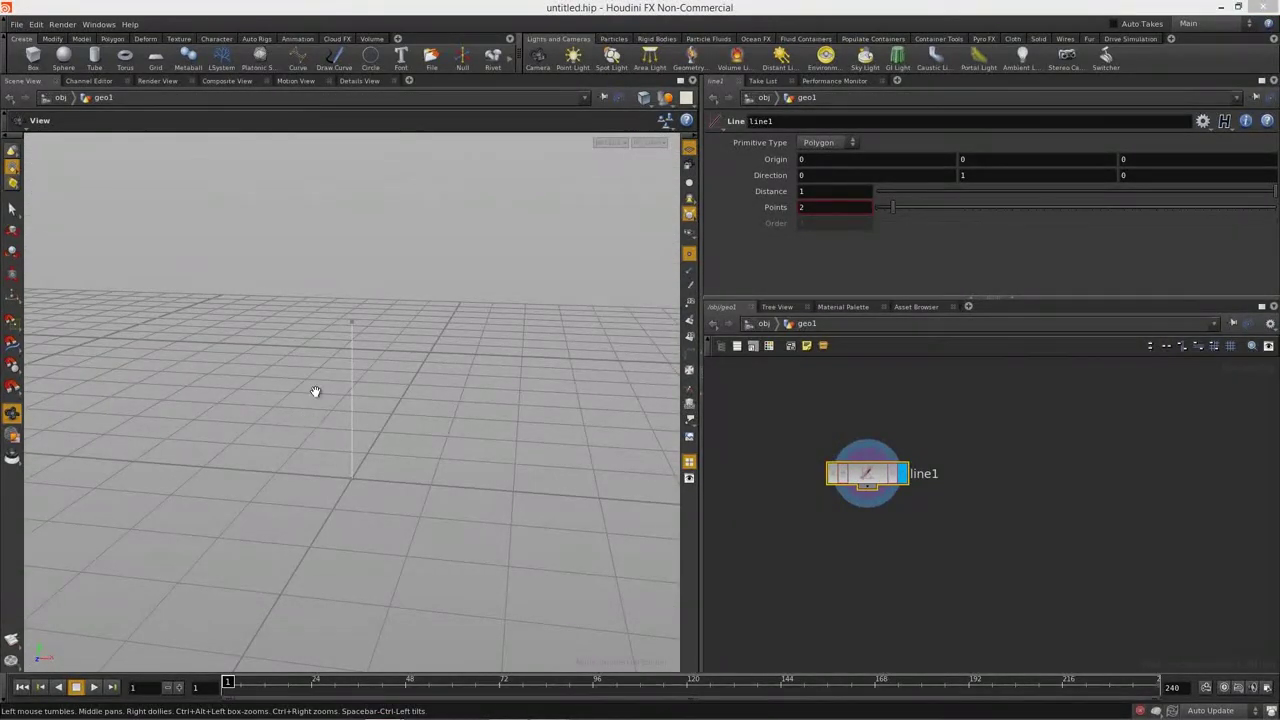
Step: Set the viewport background color scheme to Dark and hide the reference grid
{"action": "key", "text": "d"}
{"action": "left_click", "coordinate": [316, 279]}
{"action": "left_click", "coordinate": [175, 296]}
{"action": "left_click", "coordinate": [172, 314]}
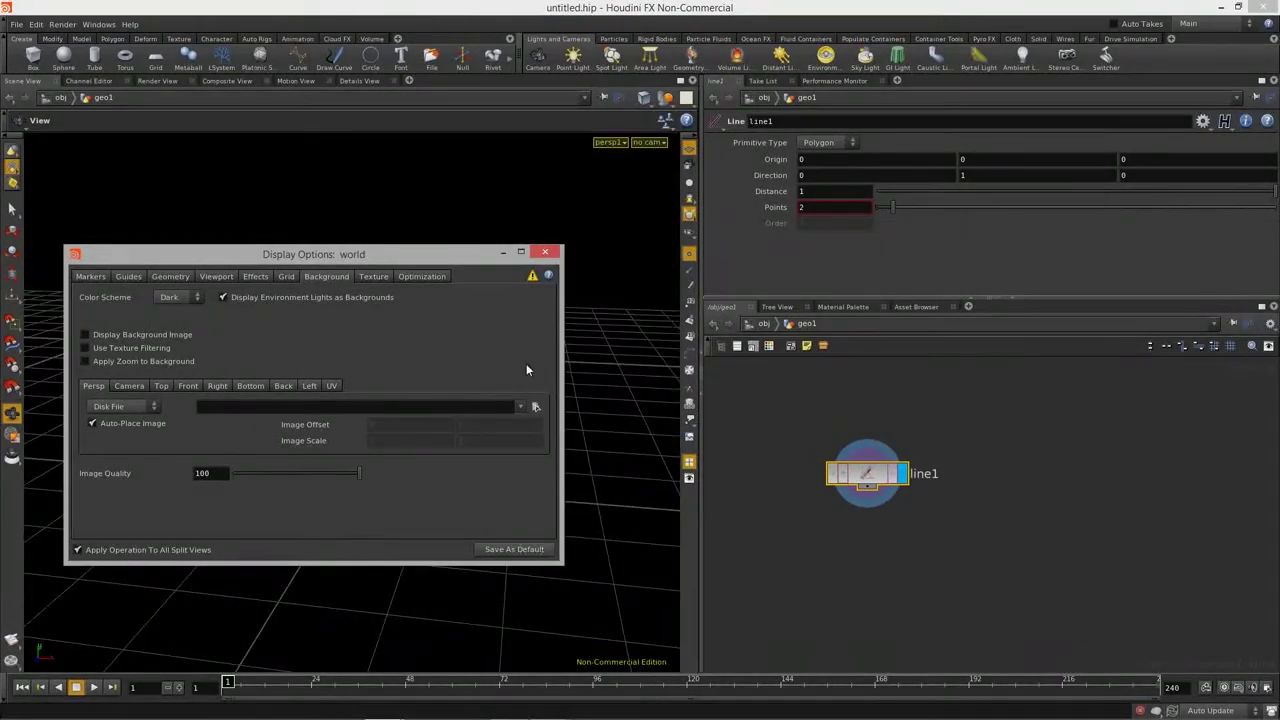
{"action": "left_click", "coordinate": [541, 254]}
{"action": "left_click_drag", "start_coordinate": [483, 466], "coordinate": [339, 403]}
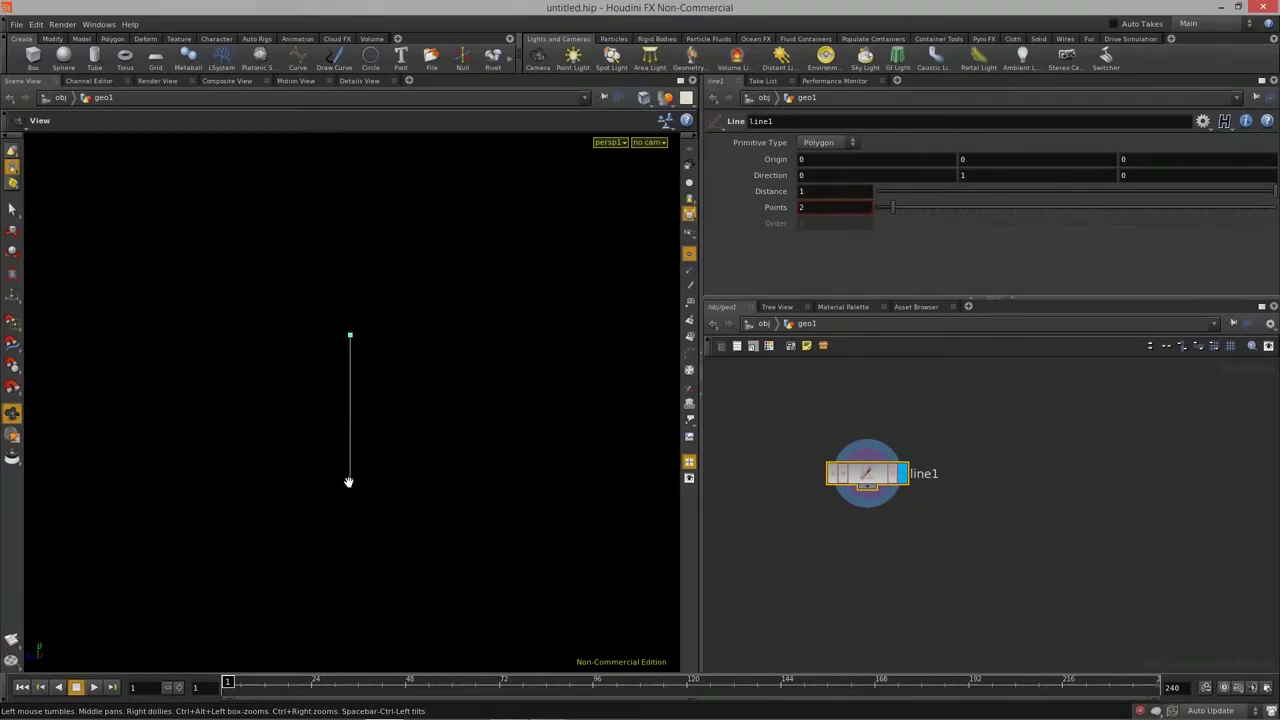
{"action": "left_click_drag", "start_coordinate": [320, 512], "coordinate": [339, 497]}
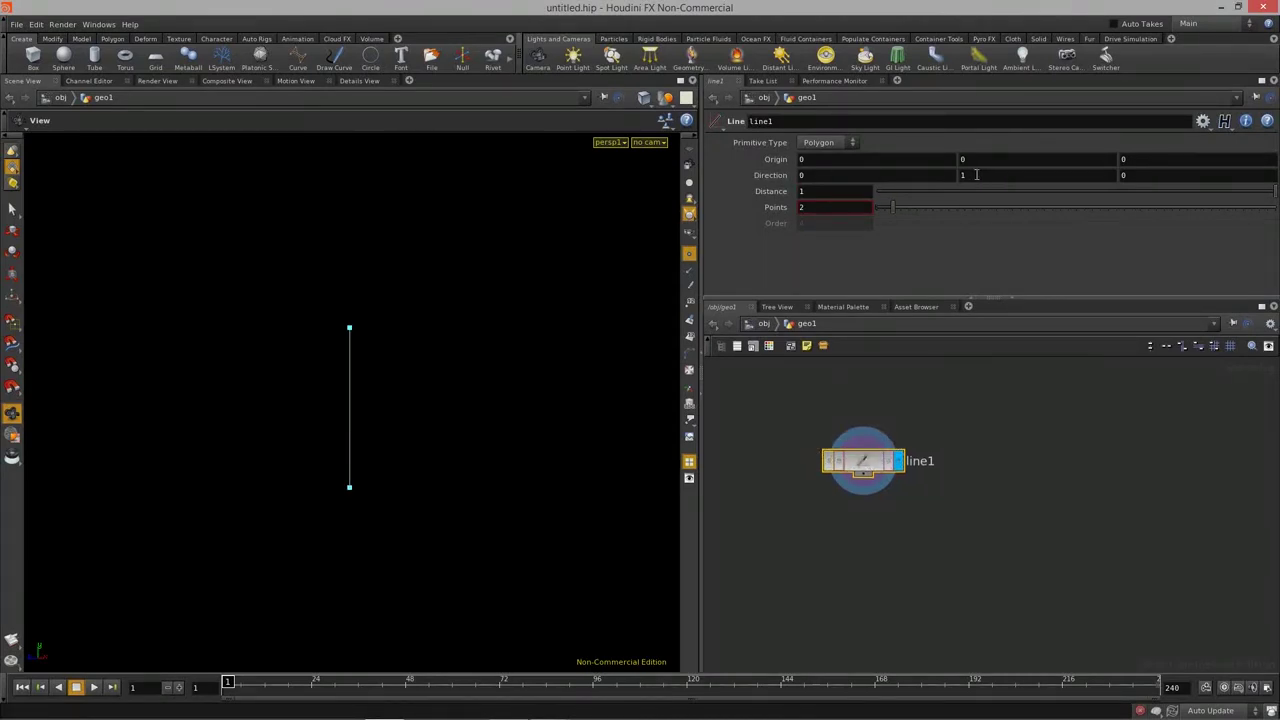
Step: Set the line's direction to 1, 0, 0 and show the reference grid
{"action": "type", "text": "1"}
{"action": "key", "text": "Return"}
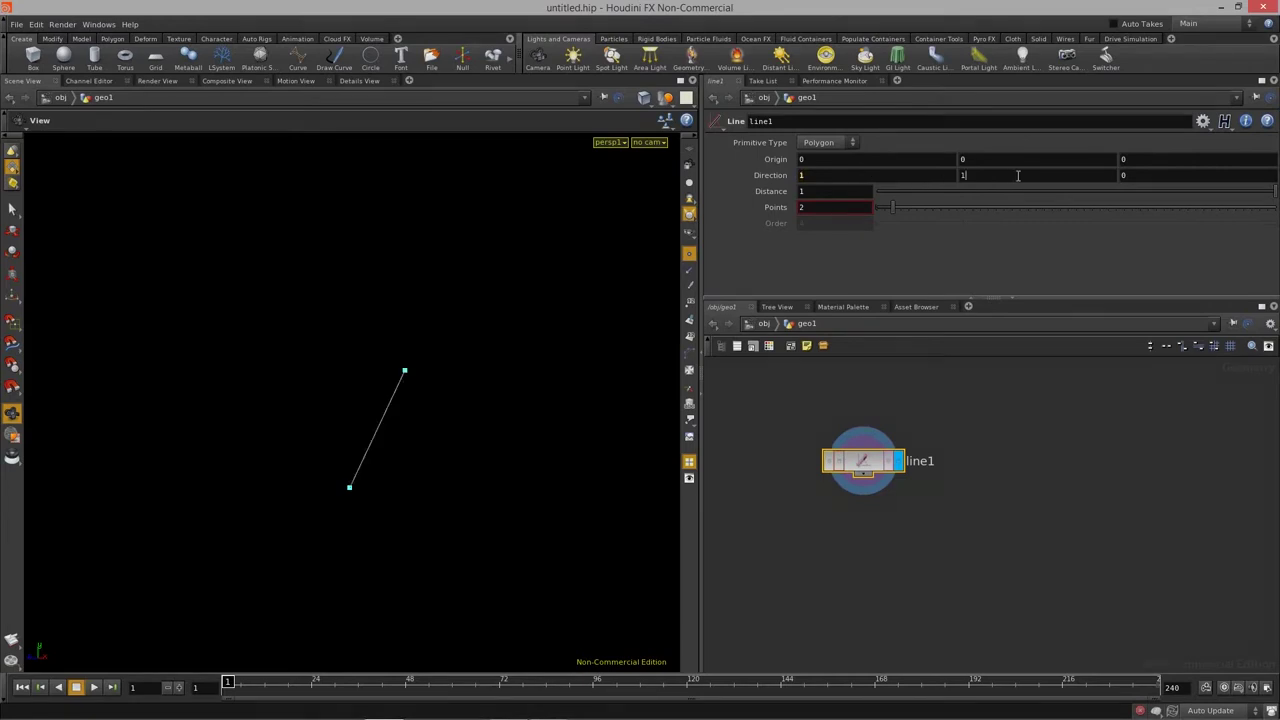
{"action": "left_click_drag", "start_coordinate": [600, 320], "coordinate": [603, 134]}
{"action": "left_click", "coordinate": [688, 148]}
{"action": "left_click_drag", "start_coordinate": [403, 340], "coordinate": [458, 383]}
{"action": "right_click_drag", "start_coordinate": [458, 383], "coordinate": [529, 391]}
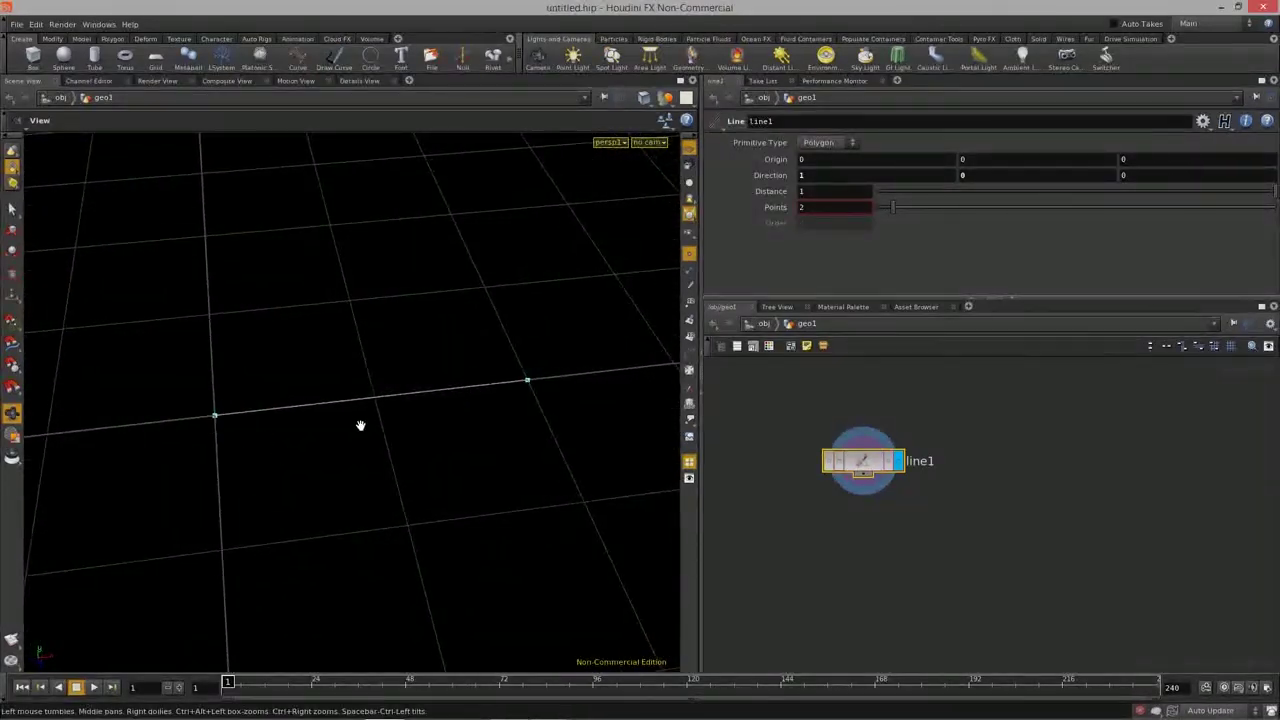
Step: Set the line's direction to 0, 0, 1 so it runs along the positive Z axis
{"action": "left_click_drag", "start_coordinate": [403, 448], "coordinate": [445, 425]}
{"action": "key", "text": "Return"}
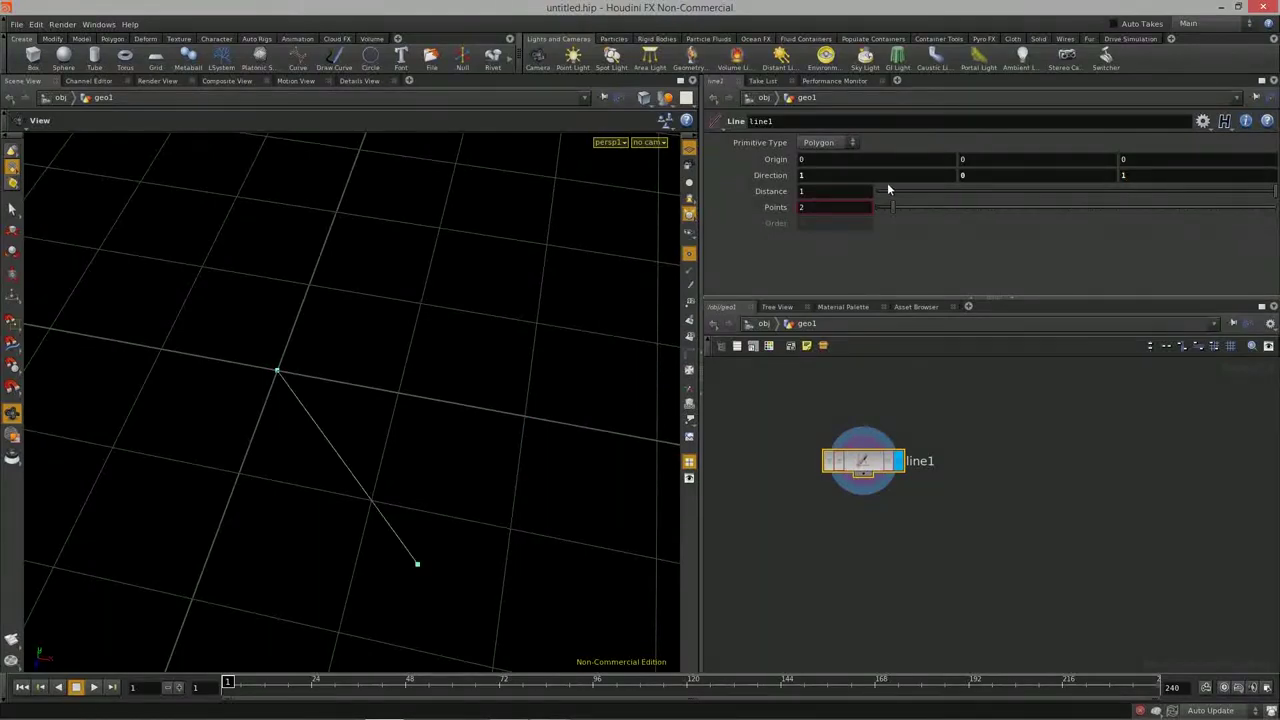
{"action": "type", "text": "0"}
{"action": "key", "text": "Return"}
{"action": "left_click_drag", "start_coordinate": [380, 386], "coordinate": [427, 370]}
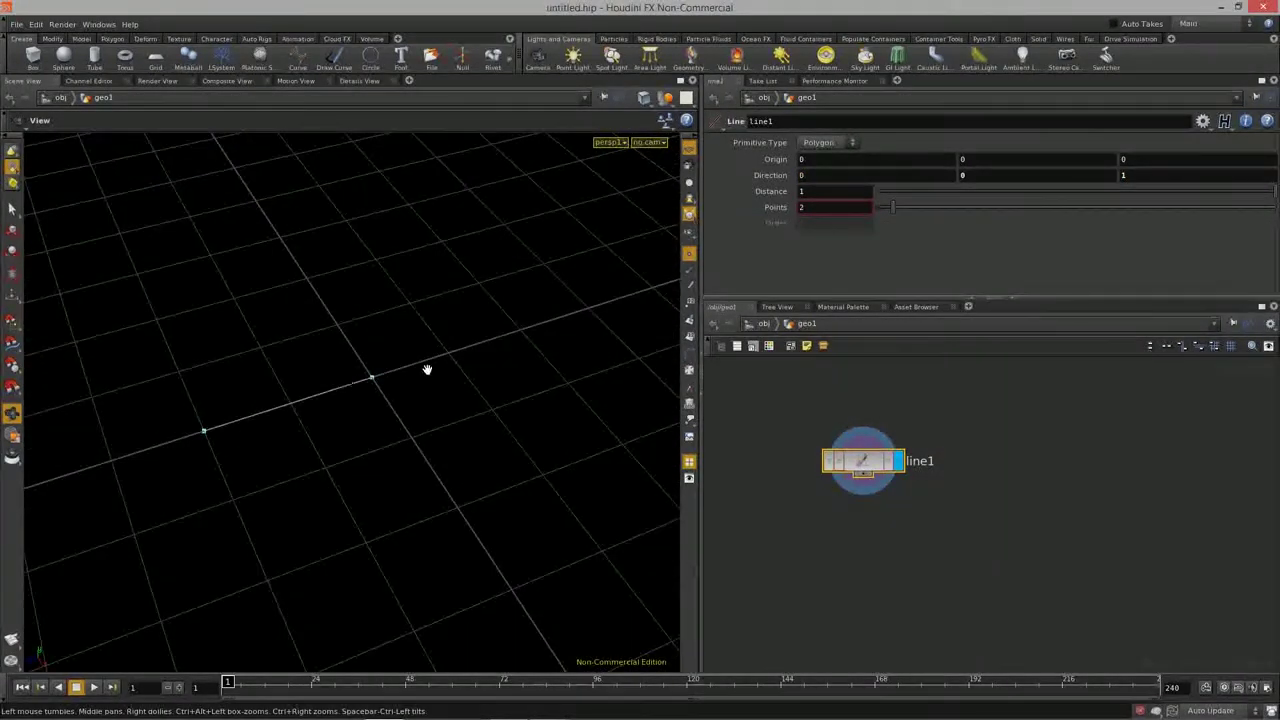
Step: Reverse the line by setting its Z direction to -1
{"action": "left_click", "coordinate": [1145, 176]}
{"action": "type", "text": "-1"}
{"action": "key", "text": "Return"}
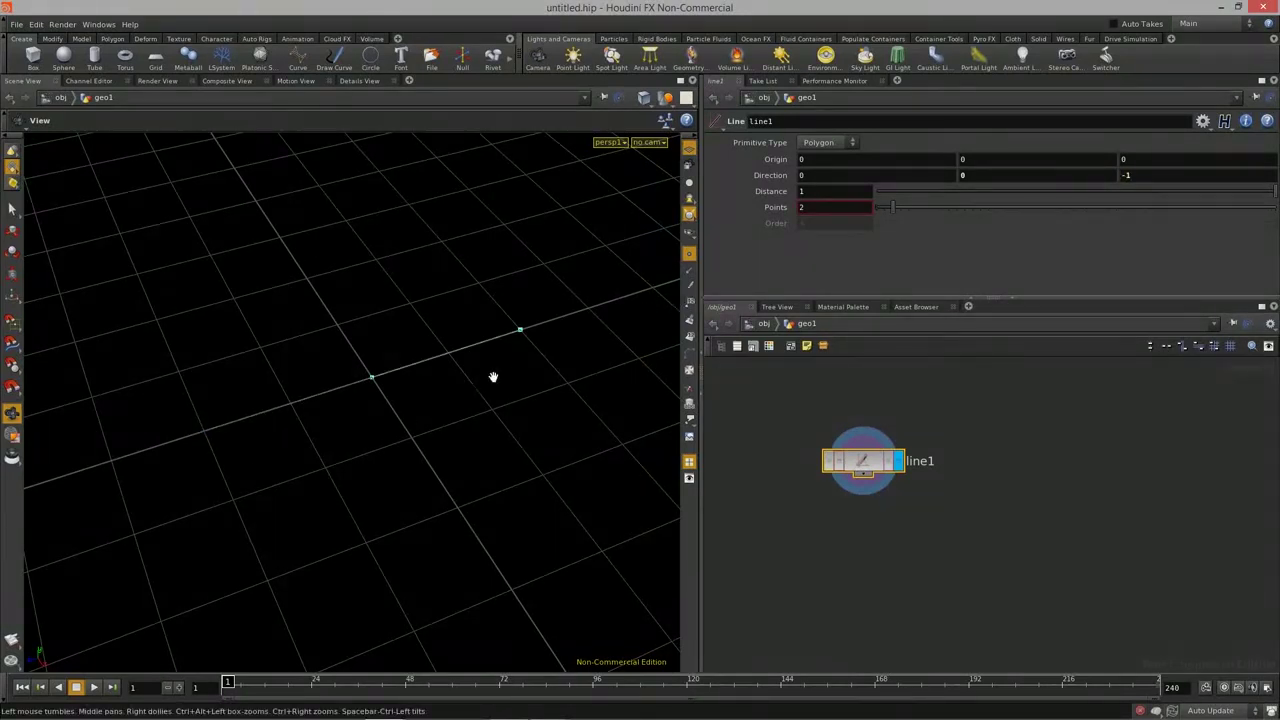
{"action": "left_click_drag", "start_coordinate": [415, 438], "coordinate": [455, 430]}
Step: Point the line straight up by setting its direction to 0, 1, 0
{"action": "left_click", "coordinate": [1137, 175]}
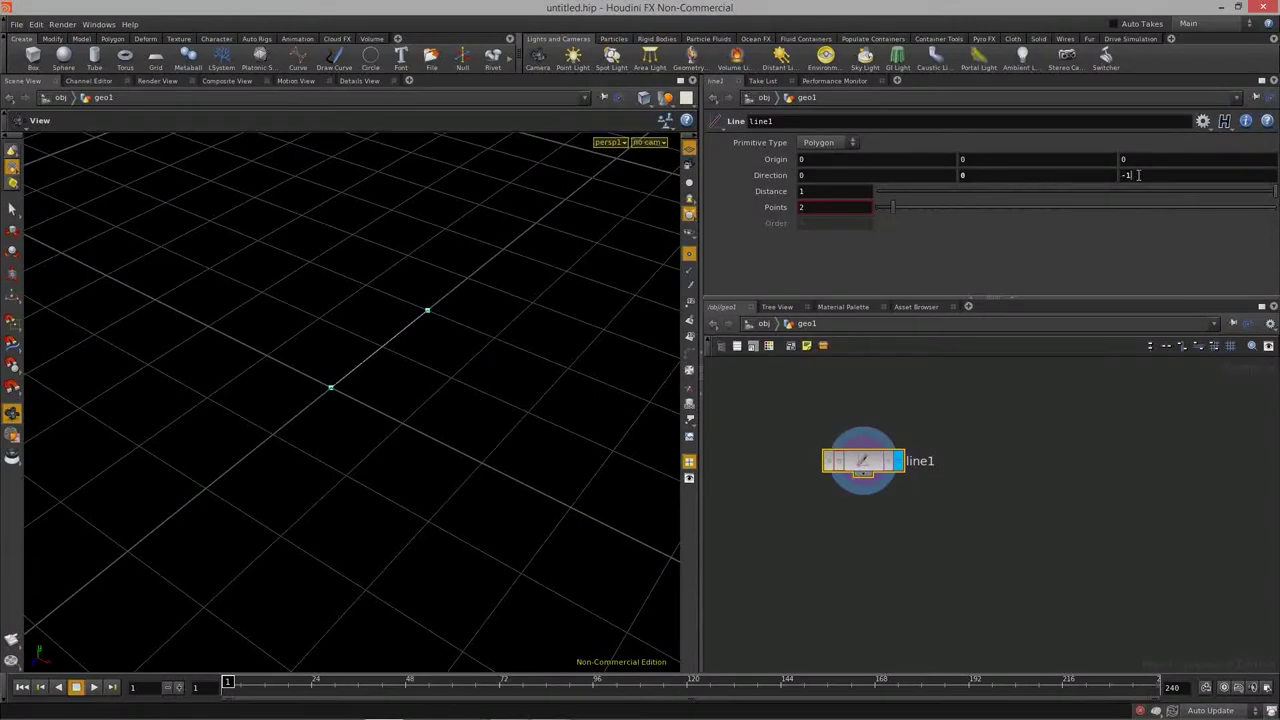
{"action": "type", "text": "0"}
{"action": "key", "text": "Return"}
{"action": "left_click", "coordinate": [1026, 175]}
{"action": "type", "text": "1"}
{"action": "key", "text": "Return"}
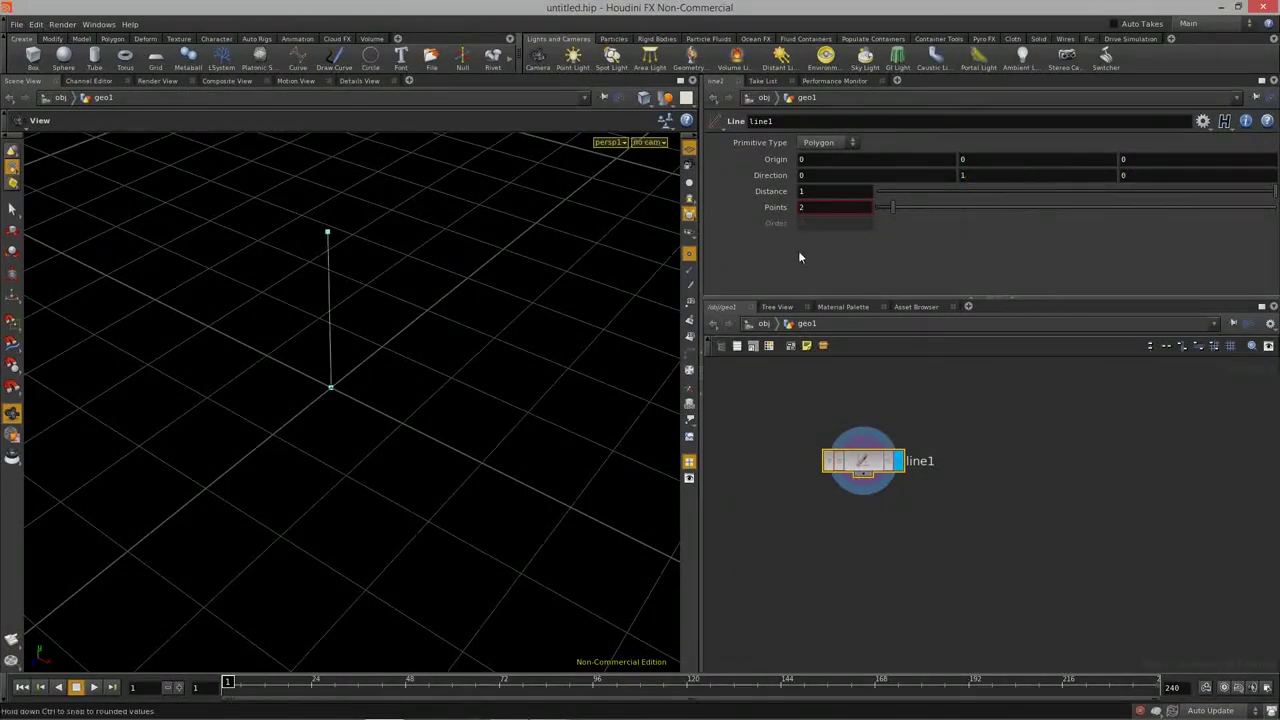
{"action": "mouse_move", "coordinate": [394, 380]}
{"action": "left_mouse_down"}
{"action": "mouse_move", "coordinate": [334, 340]}
{"action": "mouse_move", "coordinate": [249, 381]}
{"action": "mouse_move", "coordinate": [370, 385]}
{"action": "left_mouse_up"}
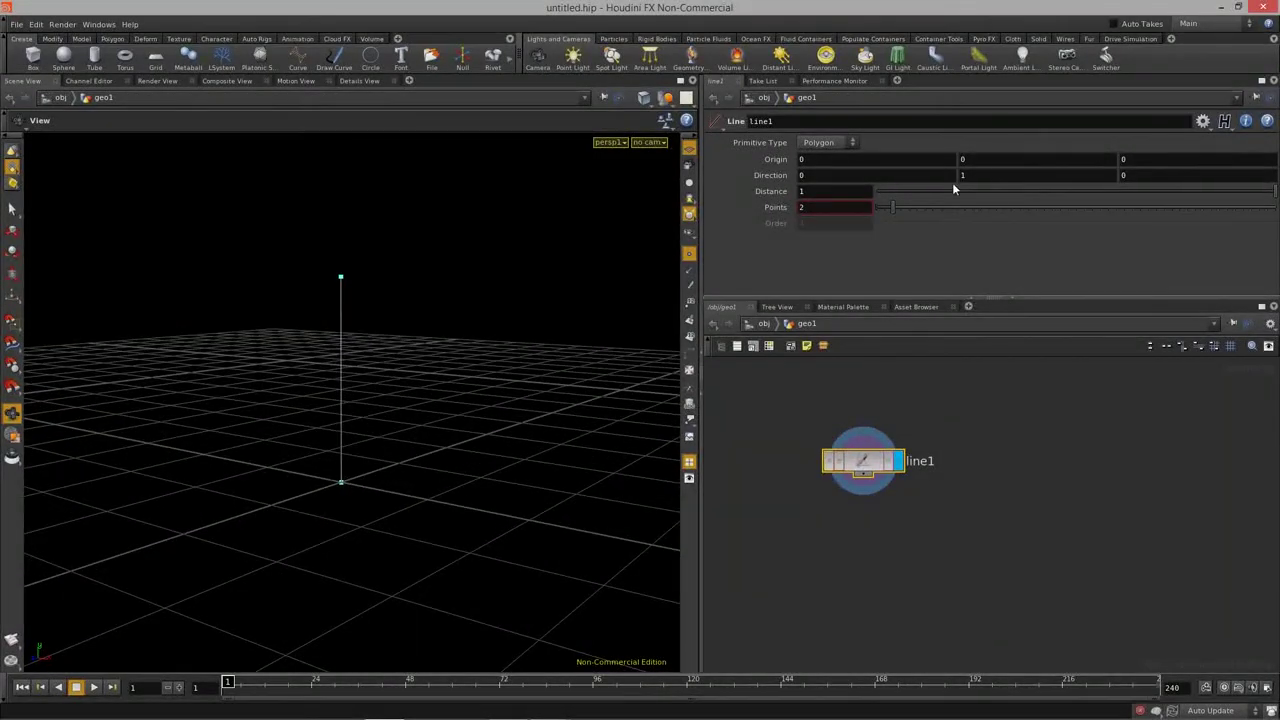
Step: Try shifting the line's origin along the Y, X and Z axes and varying its distance, restoring the original values
{"action": "mouse_move", "coordinate": [978, 162]}
{"action": "middle_mouse_down"}
{"action": "mouse_move", "coordinate": [1015, 158]}
{"action": "mouse_move", "coordinate": [893, 166]}
{"action": "mouse_move", "coordinate": [1075, 166]}
{"action": "mouse_move", "coordinate": [842, 168]}
{"action": "mouse_move", "coordinate": [1002, 164]}
{"action": "mouse_move", "coordinate": [985, 166]}
{"action": "middle_mouse_up"}
{"action": "key", "text": "ctrl+z"}
{"action": "middle_click_drag", "start_coordinate": [815, 160], "coordinate": [870, 168]}
{"action": "mouse_move", "coordinate": [1144, 158]}
{"action": "middle_mouse_down"}
{"action": "mouse_move", "coordinate": [1188, 158]}
{"action": "mouse_move", "coordinate": [1100, 175]}
{"action": "mouse_move", "coordinate": [988, 172]}
{"action": "mouse_move", "coordinate": [1161, 162]}
{"action": "mouse_move", "coordinate": [1143, 121]}
{"action": "mouse_move", "coordinate": [1141, 208]}
{"action": "mouse_move", "coordinate": [1226, 162]}
{"action": "mouse_move", "coordinate": [1100, 162]}
{"action": "mouse_move", "coordinate": [1210, 160]}
{"action": "mouse_move", "coordinate": [1130, 165]}
{"action": "middle_mouse_up"}
{"action": "left_click_drag", "start_coordinate": [560, 400], "coordinate": [560, 330]}
{"action": "mouse_move", "coordinate": [815, 190]}
{"action": "middle_mouse_down"}
{"action": "mouse_move", "coordinate": [845, 200]}
{"action": "mouse_move", "coordinate": [739, 206]}
{"action": "mouse_move", "coordinate": [884, 200]}
{"action": "mouse_move", "coordinate": [795, 202]}
{"action": "mouse_move", "coordinate": [846, 199]}
{"action": "mouse_move", "coordinate": [835, 202]}
{"action": "middle_mouse_up"}
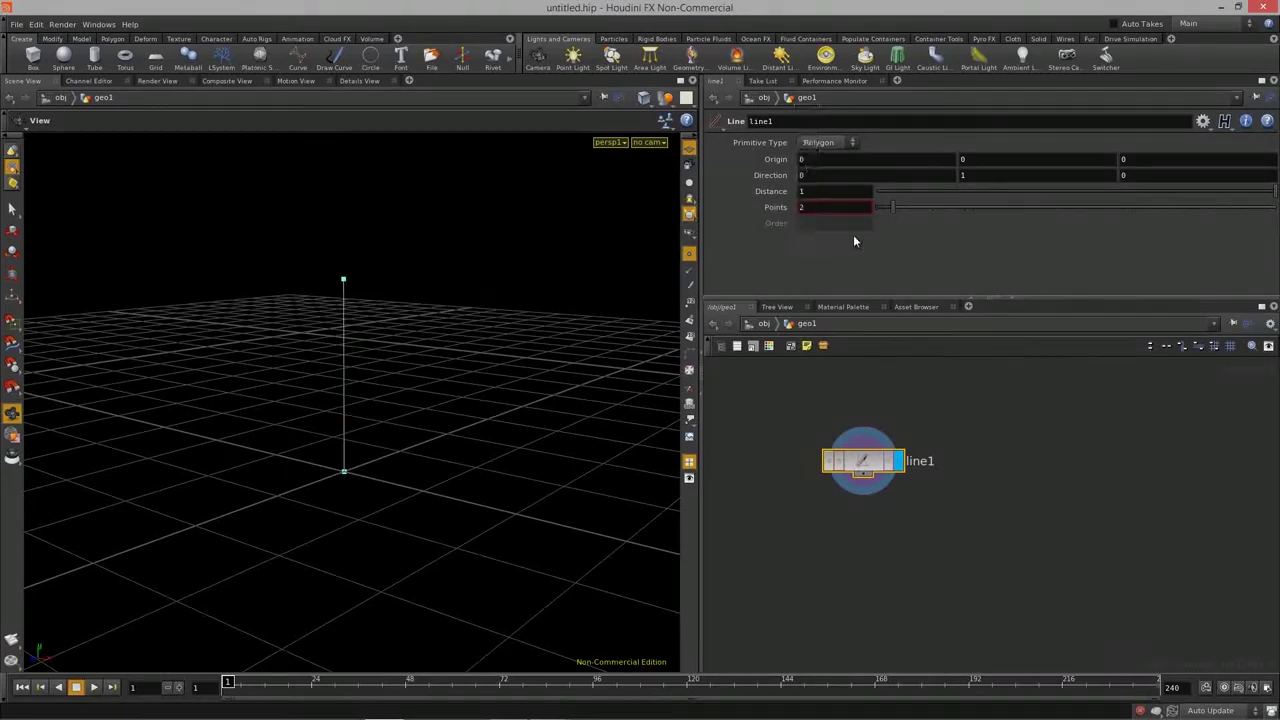
Step: Set the line to 8 points with a distance of 2
{"action": "mouse_move", "coordinate": [947, 203]}
{"action": "left_mouse_down"}
{"action": "mouse_move", "coordinate": [991, 203]}
{"action": "mouse_move", "coordinate": [904, 204]}
{"action": "mouse_move", "coordinate": [1026, 203]}
{"action": "mouse_move", "coordinate": [942, 201]}
{"action": "left_mouse_up"}
{"action": "middle_click_drag", "start_coordinate": [824, 190], "coordinate": [878, 190]}
{"action": "left_click_drag", "start_coordinate": [255, 347], "coordinate": [317, 254]}
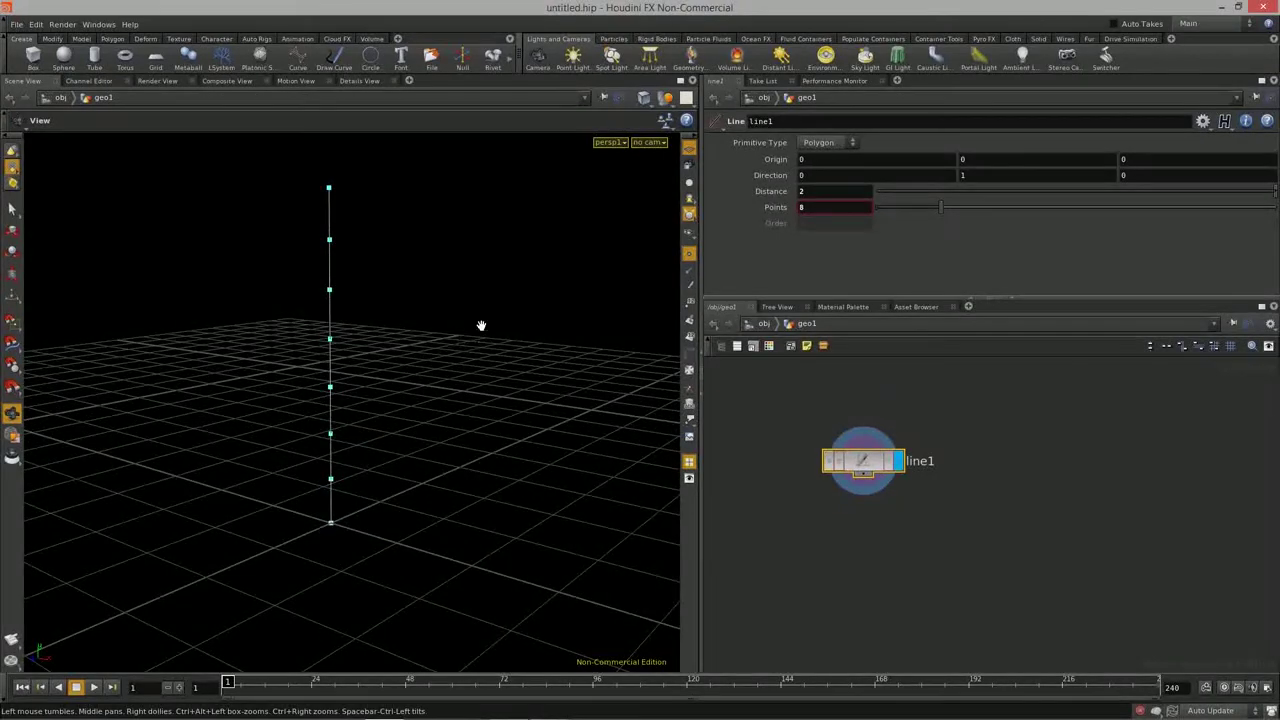
{"action": "left_click_drag", "start_coordinate": [483, 323], "coordinate": [490, 338]}
Step: Set the line's distance to 1 and its points to 7, and reposition the Line node in the network
{"action": "mouse_move", "coordinate": [838, 193]}
{"action": "middle_mouse_down"}
{"action": "mouse_move", "coordinate": [858, 193]}
{"action": "mouse_move", "coordinate": [800, 195]}
{"action": "mouse_move", "coordinate": [838, 193]}
{"action": "middle_mouse_up"}
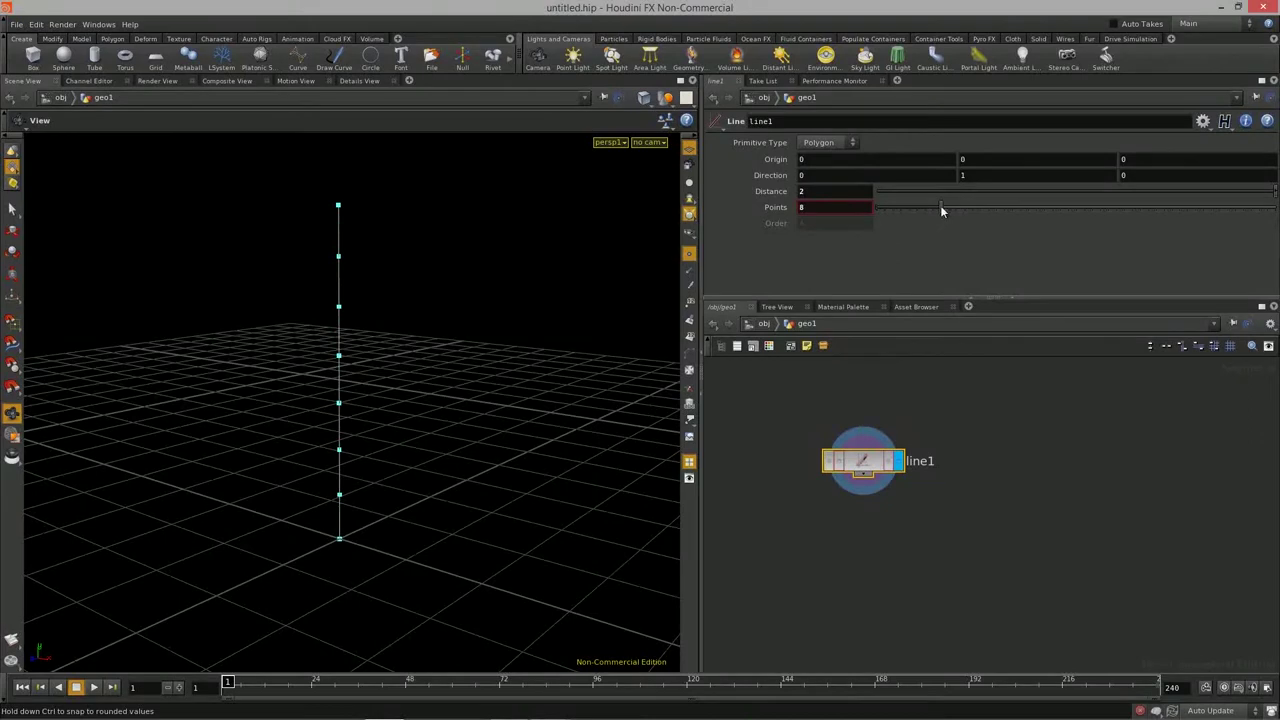
{"action": "left_click_drag", "start_coordinate": [1010, 208], "coordinate": [932, 208]}
{"action": "scroll", "coordinate": [420, 434], "scroll_direction": "down", "scroll_amount": 5}
{"action": "mouse_move", "coordinate": [420, 440]}
{"action": "left_mouse_down"}
{"action": "mouse_move", "coordinate": [417, 363]}
{"action": "mouse_move", "coordinate": [368, 380]}
{"action": "mouse_move", "coordinate": [417, 429]}
{"action": "mouse_move", "coordinate": [430, 425]}
{"action": "left_mouse_up"}
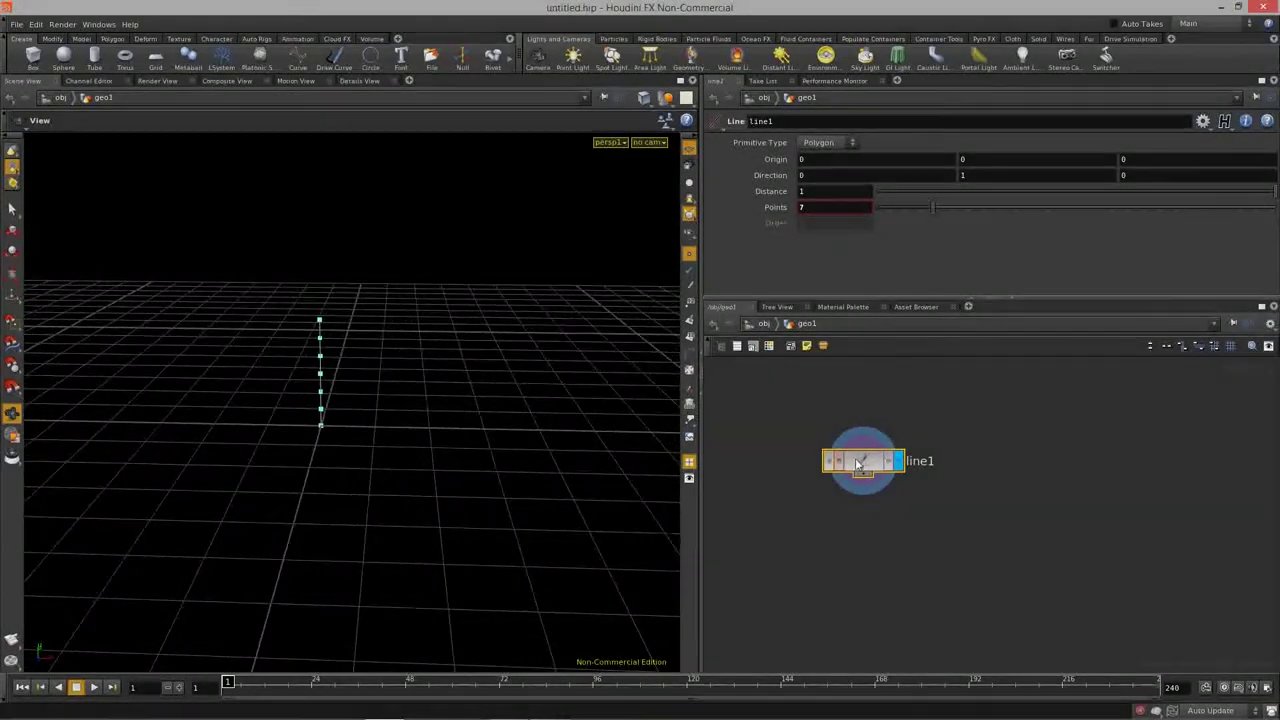
{"action": "left_click_drag", "start_coordinate": [851, 463], "coordinate": [797, 444]}
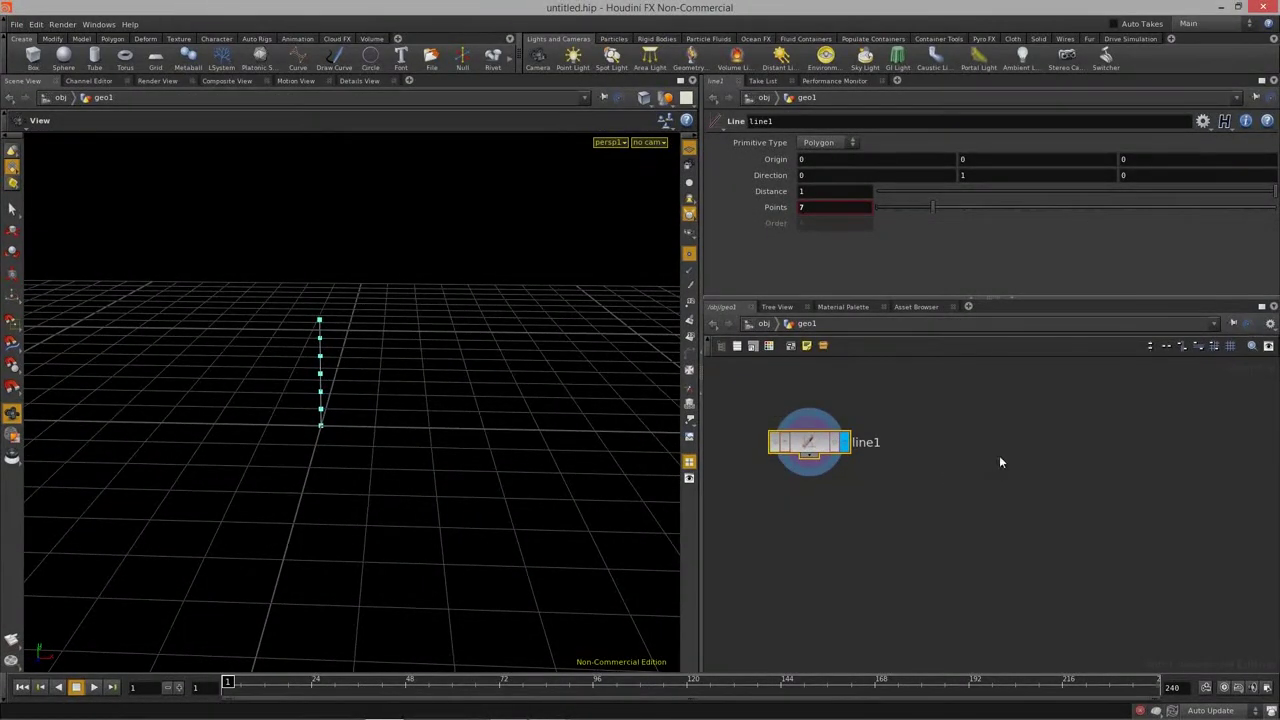
Step: Add a Circle node beside the Line node and display it in the scene
{"action": "key", "text": "Tab"}
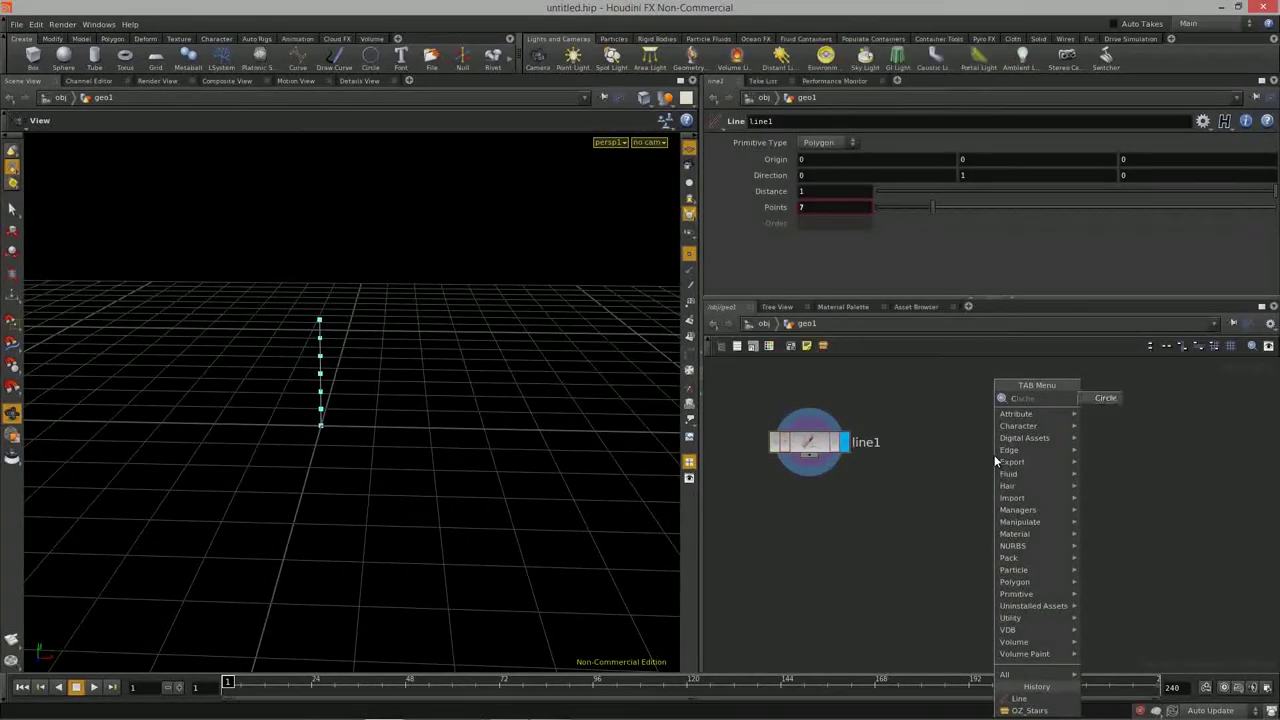
{"action": "left_click", "coordinate": [1097, 397]}
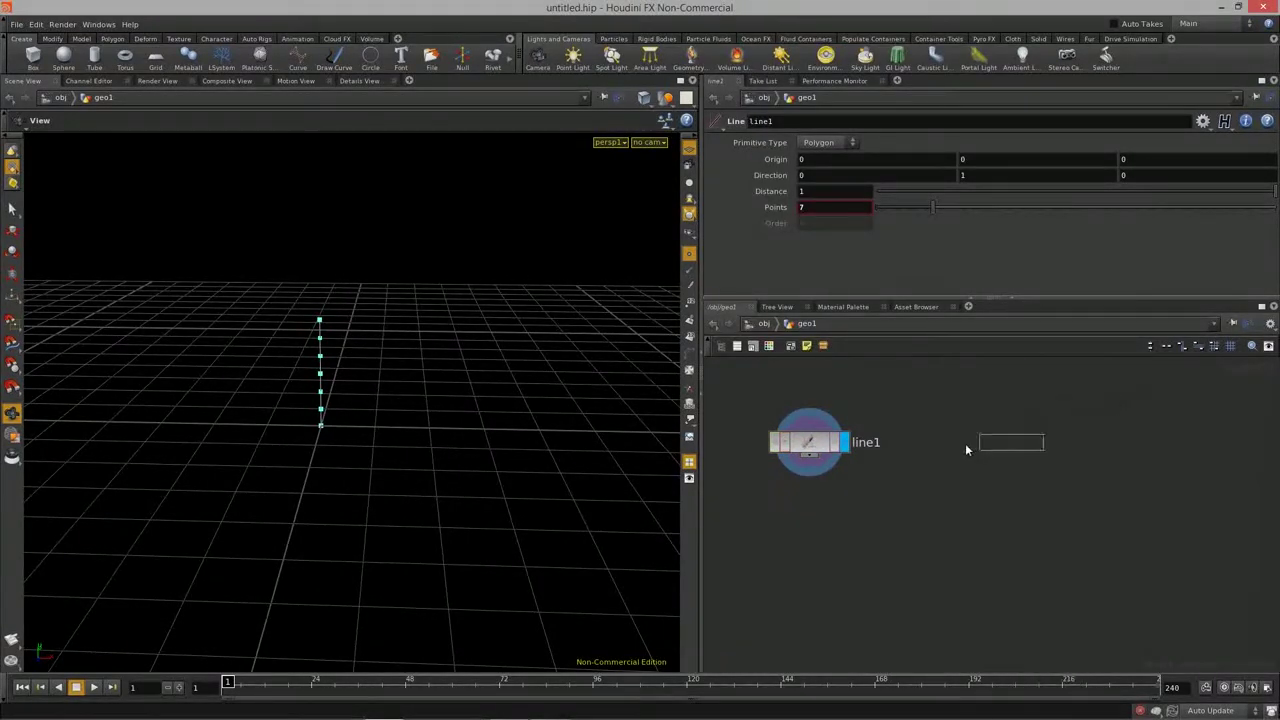
{"action": "left_click", "coordinate": [960, 447]}
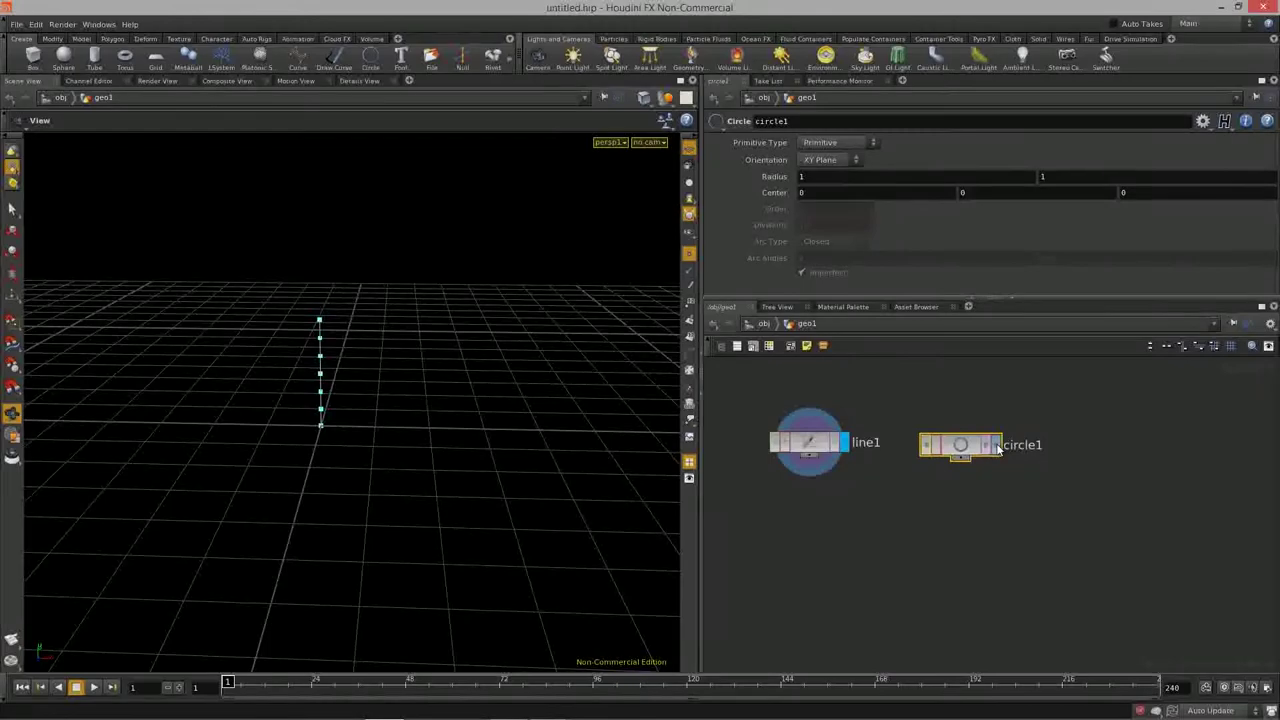
{"action": "left_click", "coordinate": [996, 445]}
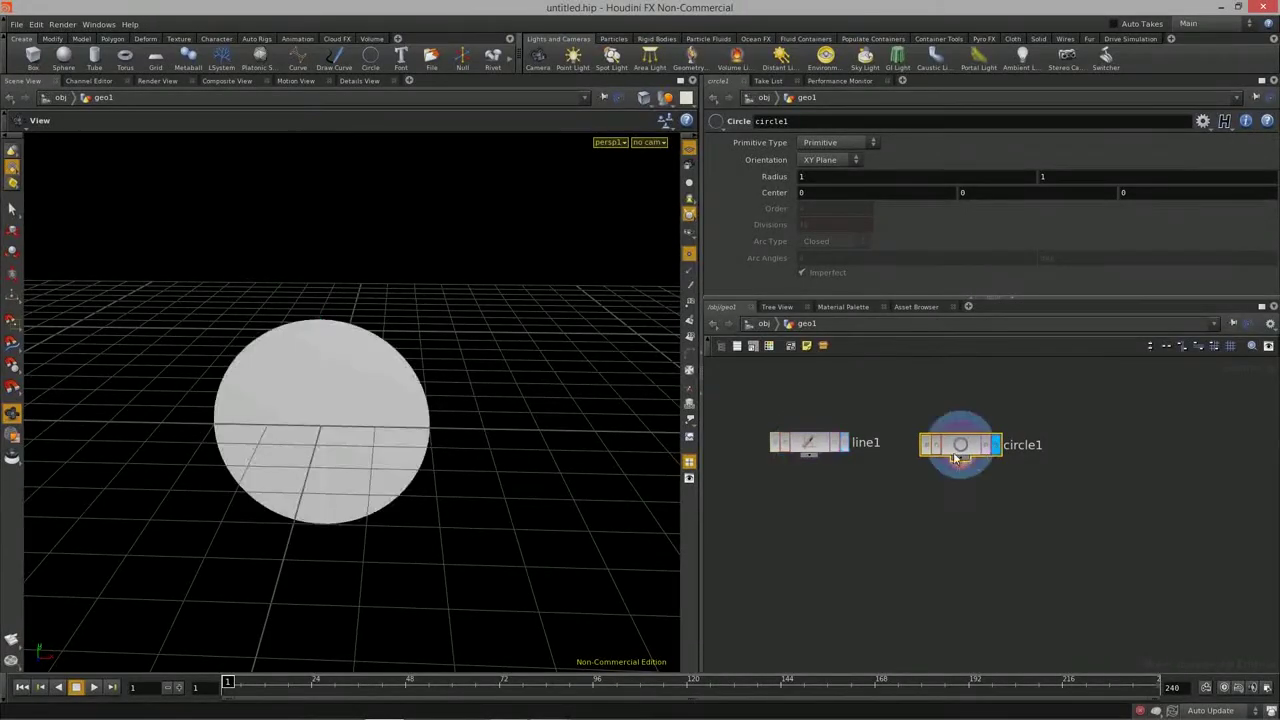
{"action": "mouse_move", "coordinate": [414, 420]}
{"action": "left_mouse_down"}
{"action": "mouse_move", "coordinate": [283, 431]}
{"action": "mouse_move", "coordinate": [334, 452]}
{"action": "mouse_move", "coordinate": [400, 450]}
{"action": "left_mouse_up"}
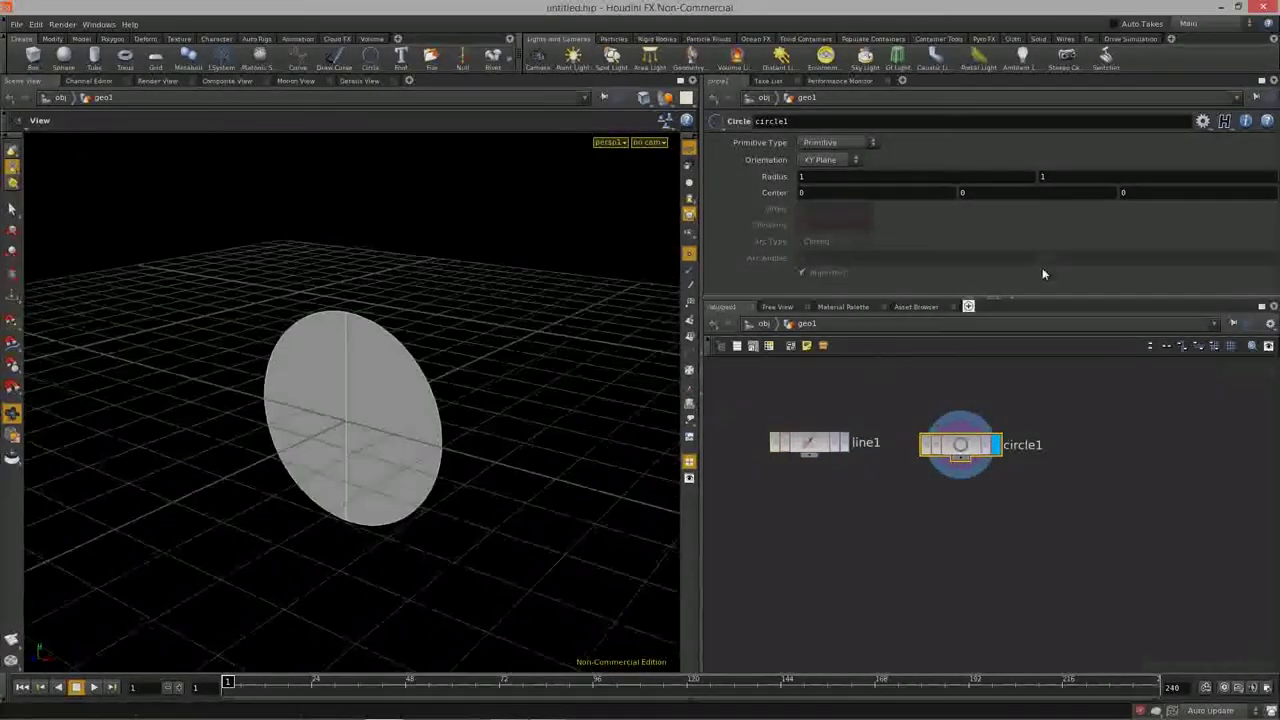
{"action": "left_click_drag", "start_coordinate": [1034, 297], "coordinate": [1034, 302]}
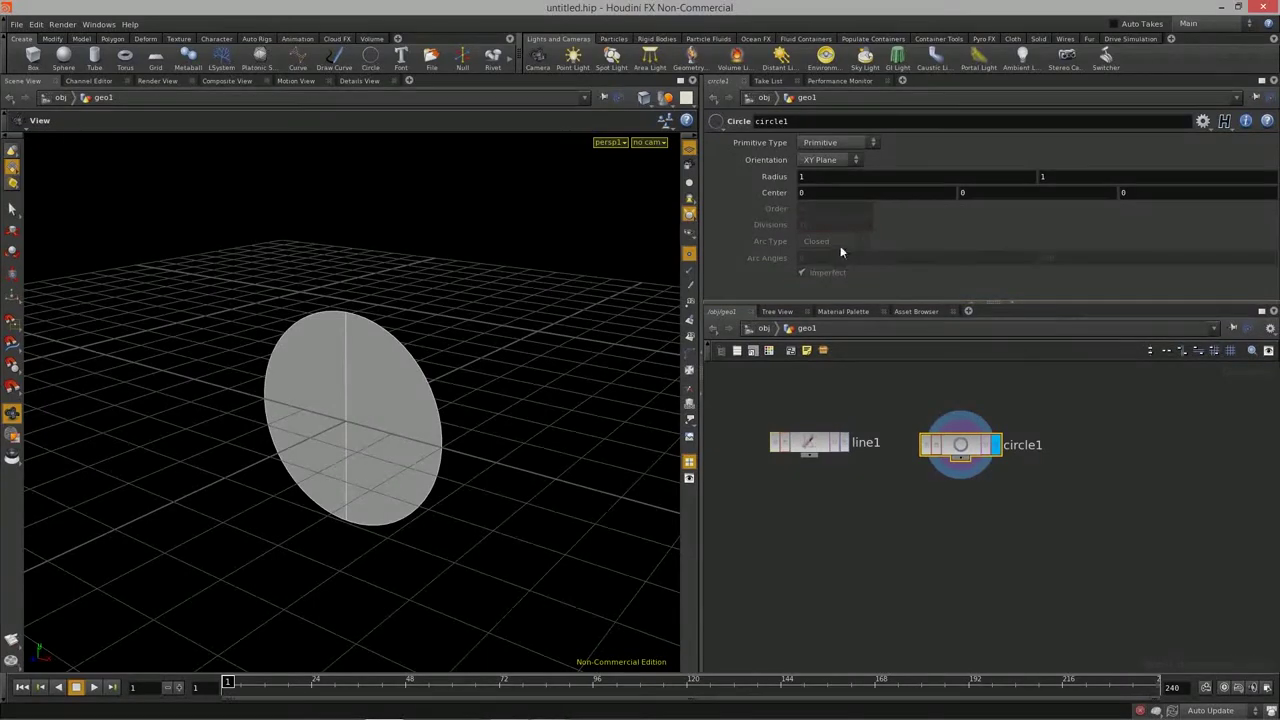
{"action": "left_click_drag", "start_coordinate": [600, 340], "coordinate": [412, 374]}
{"action": "left_click_drag", "start_coordinate": [399, 350], "coordinate": [365, 366]}
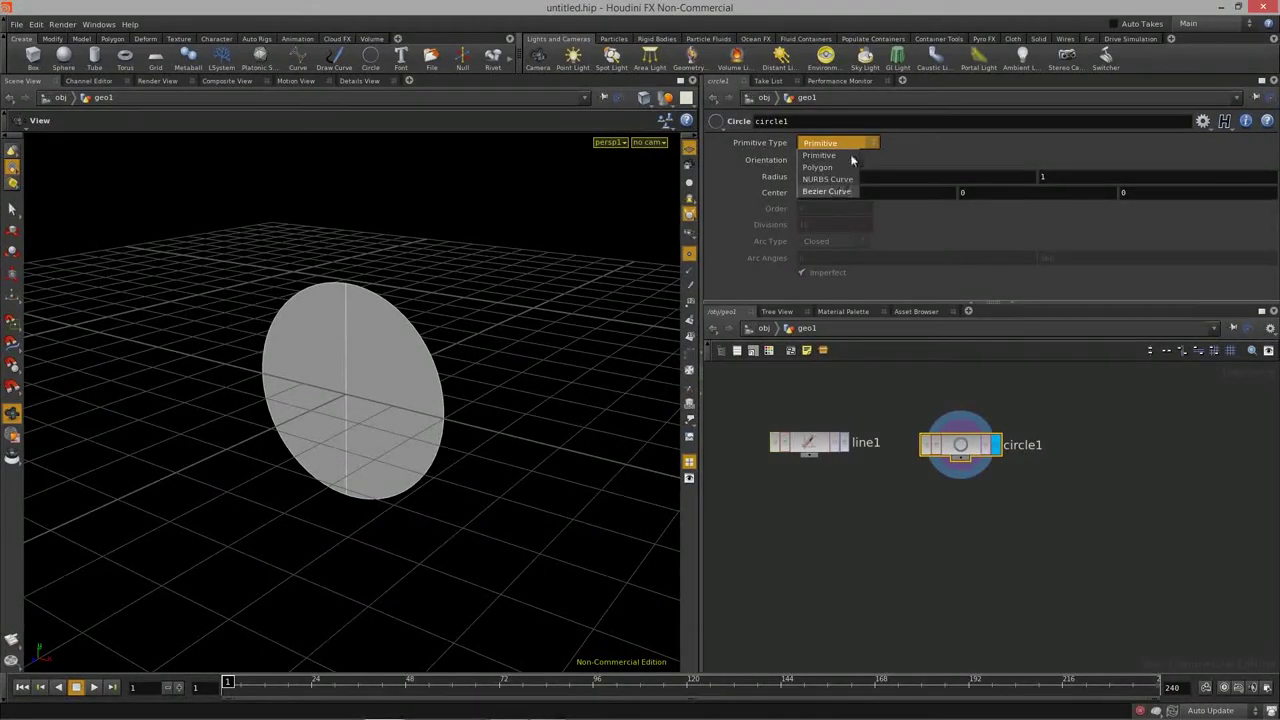
Step: Change the circle's primitive type from Primitive to Polygon and view the shape from several angles
{"action": "left_click", "coordinate": [820, 155]}
{"action": "left_click_drag", "start_coordinate": [340, 352], "coordinate": [500, 331]}
{"action": "left_click", "coordinate": [818, 167]}
{"action": "left_click_drag", "start_coordinate": [300, 380], "coordinate": [358, 332]}
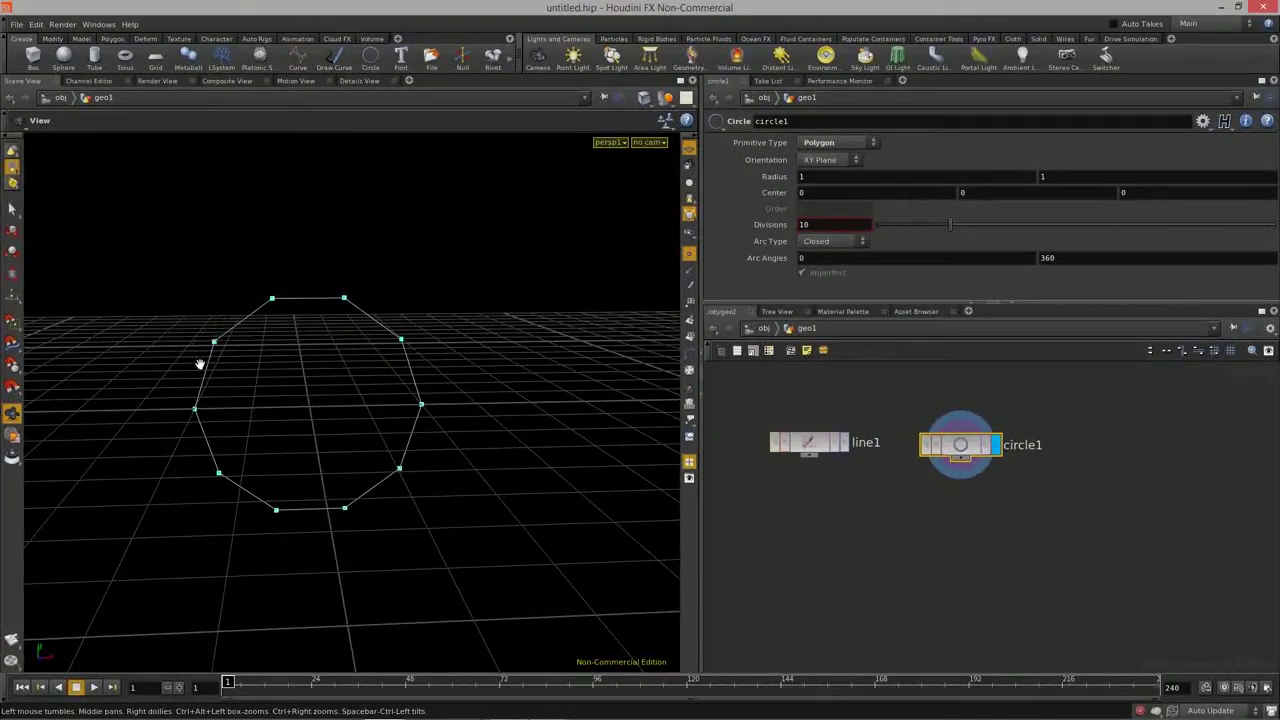
{"action": "left_click_drag", "start_coordinate": [357, 302], "coordinate": [323, 414]}
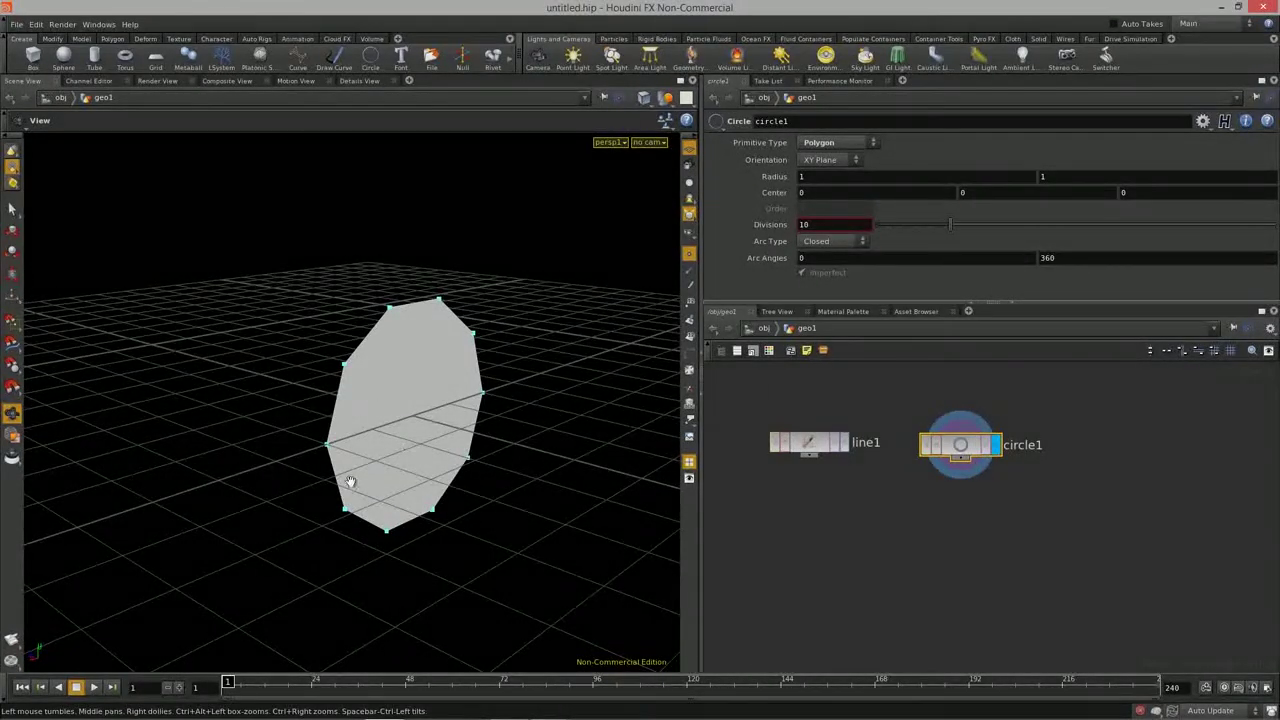
{"action": "left_click_drag", "start_coordinate": [362, 479], "coordinate": [440, 263]}
Step: Try the NURBS Curve and Bezier Curve primitive types on the circle
{"action": "left_click", "coordinate": [822, 143]}
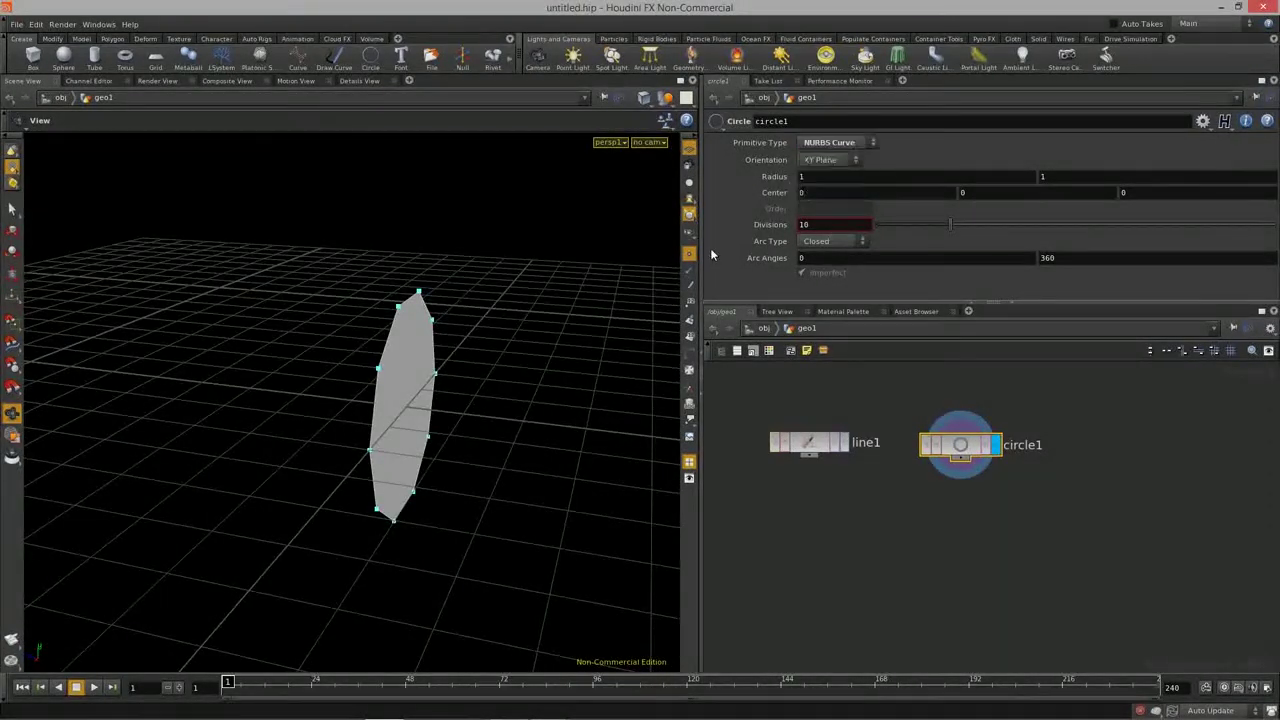
{"action": "left_click", "coordinate": [822, 143]}
{"action": "left_click", "coordinate": [832, 160]}
{"action": "left_click", "coordinate": [830, 143]}
{"action": "left_click", "coordinate": [830, 190]}
{"action": "left_click_drag", "start_coordinate": [300, 390], "coordinate": [367, 360]}
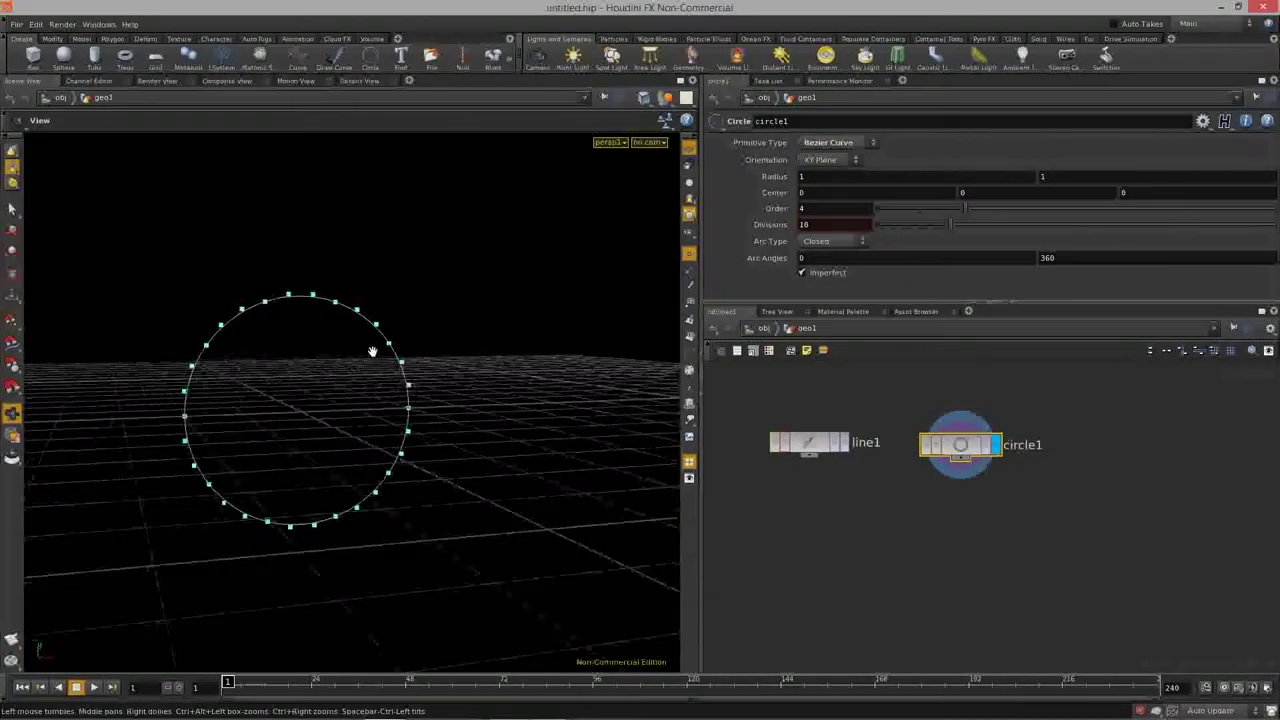
{"action": "left_click_drag", "start_coordinate": [460, 414], "coordinate": [474, 378]}
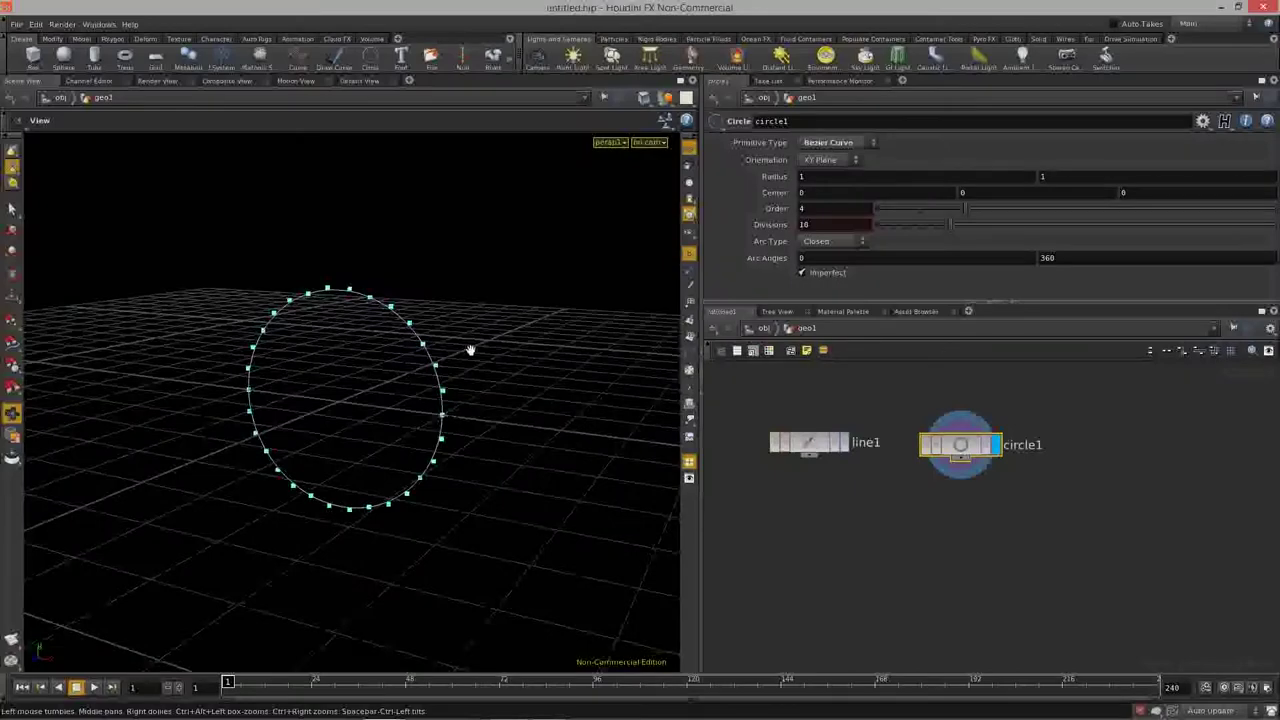
{"action": "left_click_drag", "start_coordinate": [401, 405], "coordinate": [434, 406]}
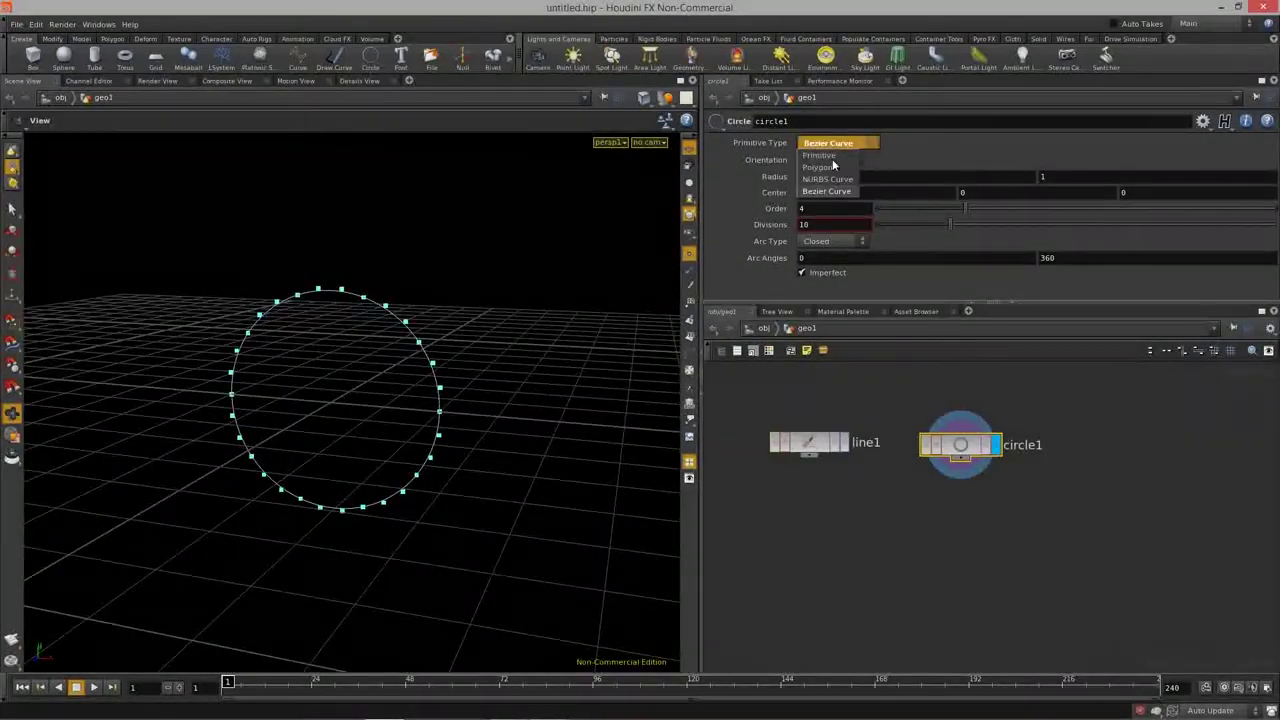
Step: Return the circle's primitive type to Polygon and inspect the flat face
{"action": "left_click", "coordinate": [830, 168]}
{"action": "left_click_drag", "start_coordinate": [443, 331], "coordinate": [412, 413]}
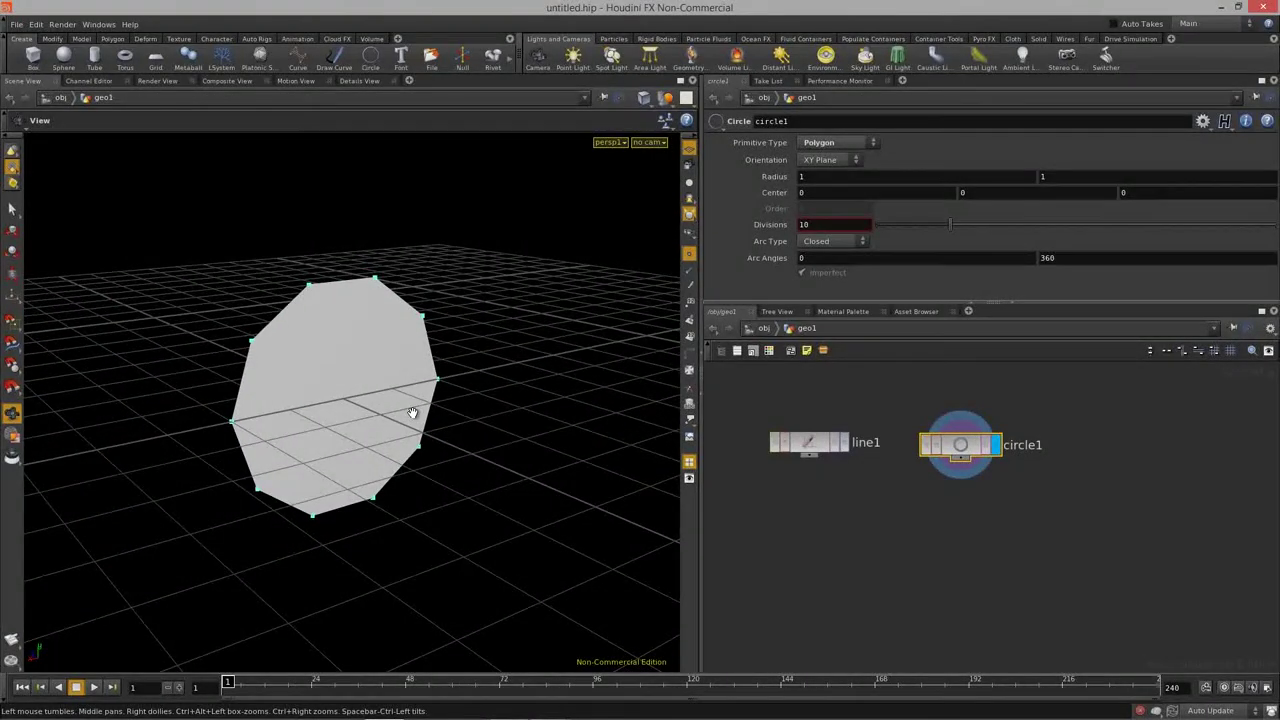
{"action": "left_click_drag", "start_coordinate": [418, 401], "coordinate": [621, 416]}
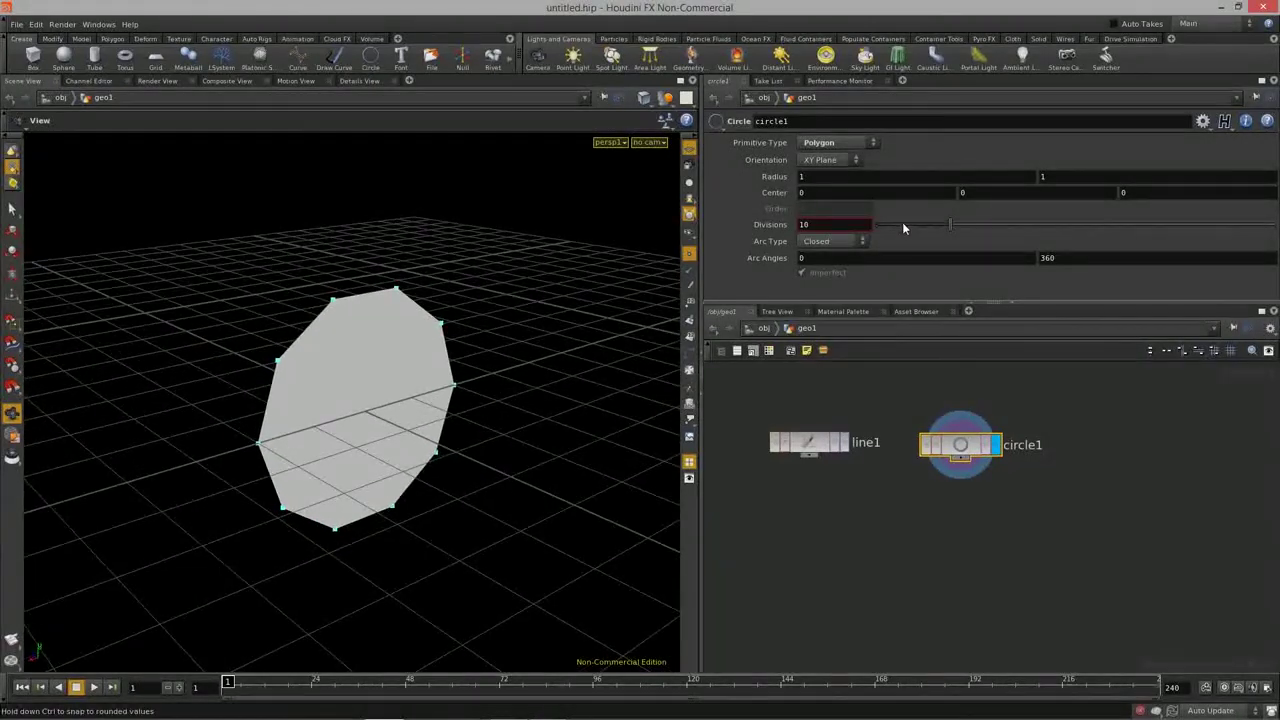
{"action": "left_click_drag", "start_coordinate": [284, 486], "coordinate": [330, 480]}
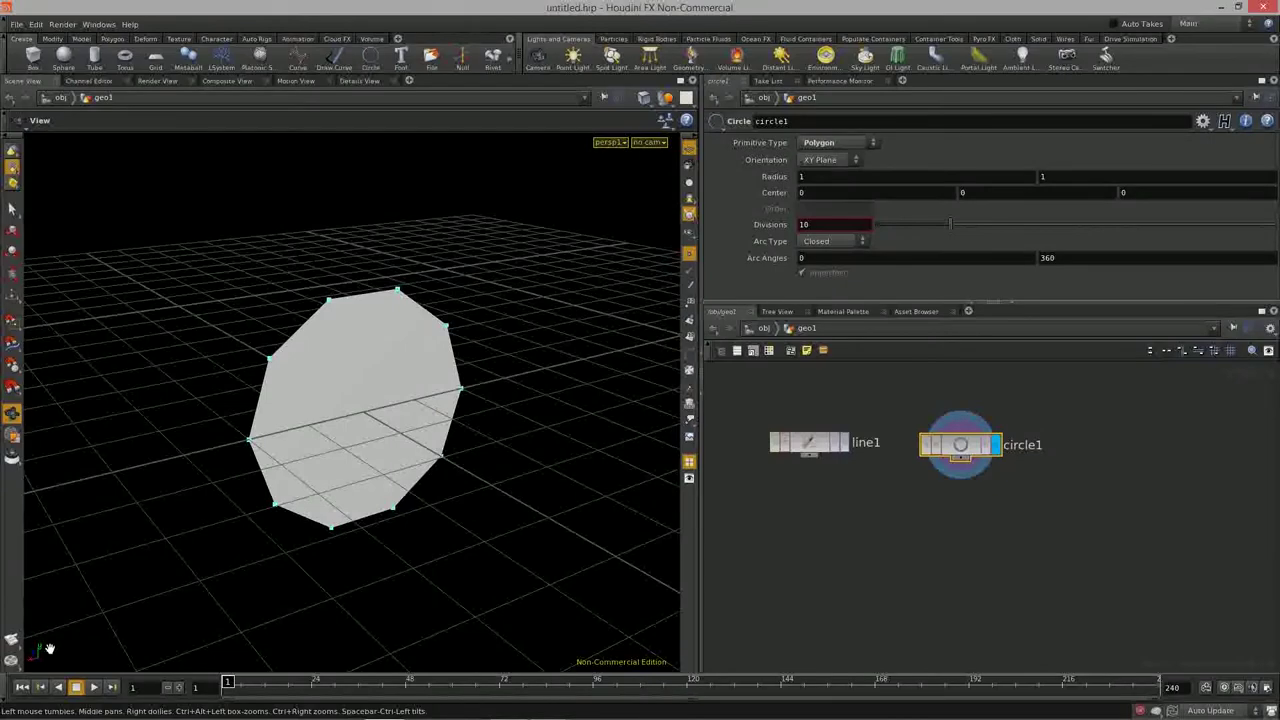
{"action": "left_click_drag", "start_coordinate": [296, 537], "coordinate": [423, 477]}
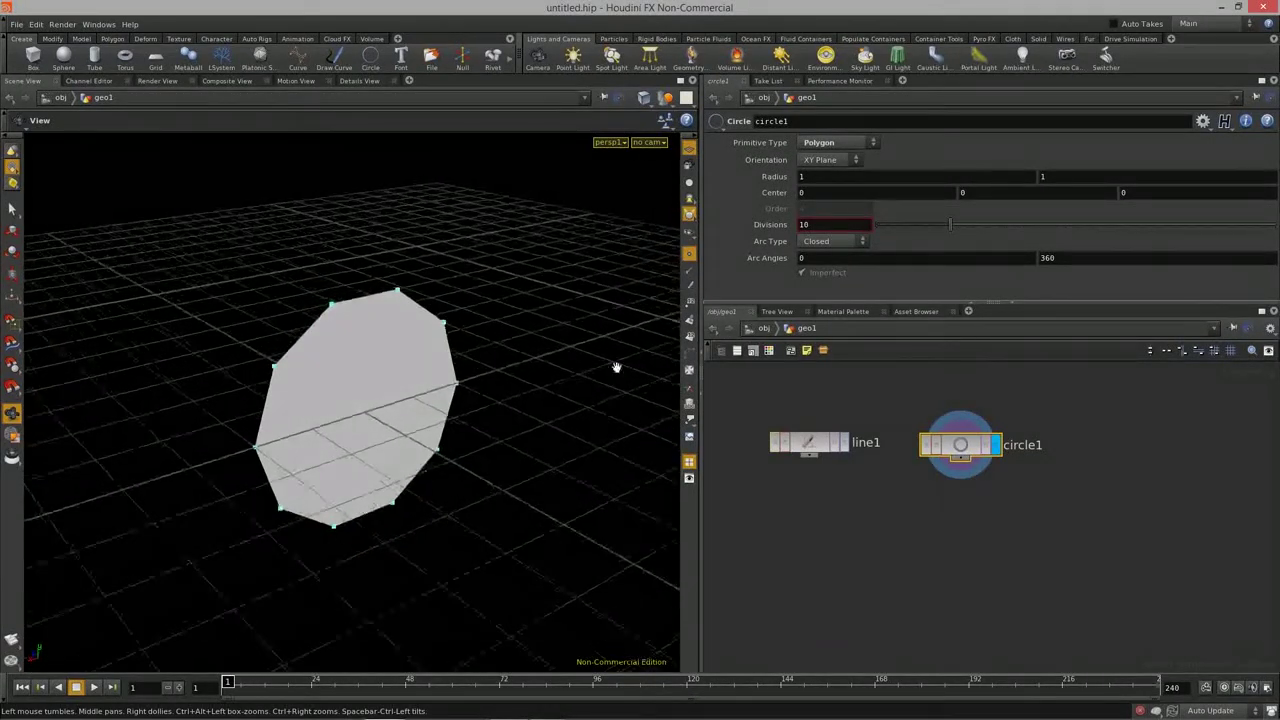
Step: Lay the circle flat by setting its orientation to ZX Plane
{"action": "left_click", "coordinate": [830, 160]}
{"action": "left_click", "coordinate": [828, 176]}
{"action": "left_click_drag", "start_coordinate": [578, 305], "coordinate": [200, 417]}
{"action": "left_click", "coordinate": [842, 164]}
{"action": "left_click", "coordinate": [822, 192]}
{"action": "left_click_drag", "start_coordinate": [514, 391], "coordinate": [400, 396]}
Step: Try varying the circle's two radii, the second to 1.6, and shifting its center on each axis, restoring the original values
{"action": "middle_click_drag", "start_coordinate": [822, 178], "coordinate": [860, 178]}
{"action": "key", "text": "ctrl+z"}
{"action": "middle_click_drag", "start_coordinate": [1066, 175], "coordinate": [1120, 178]}
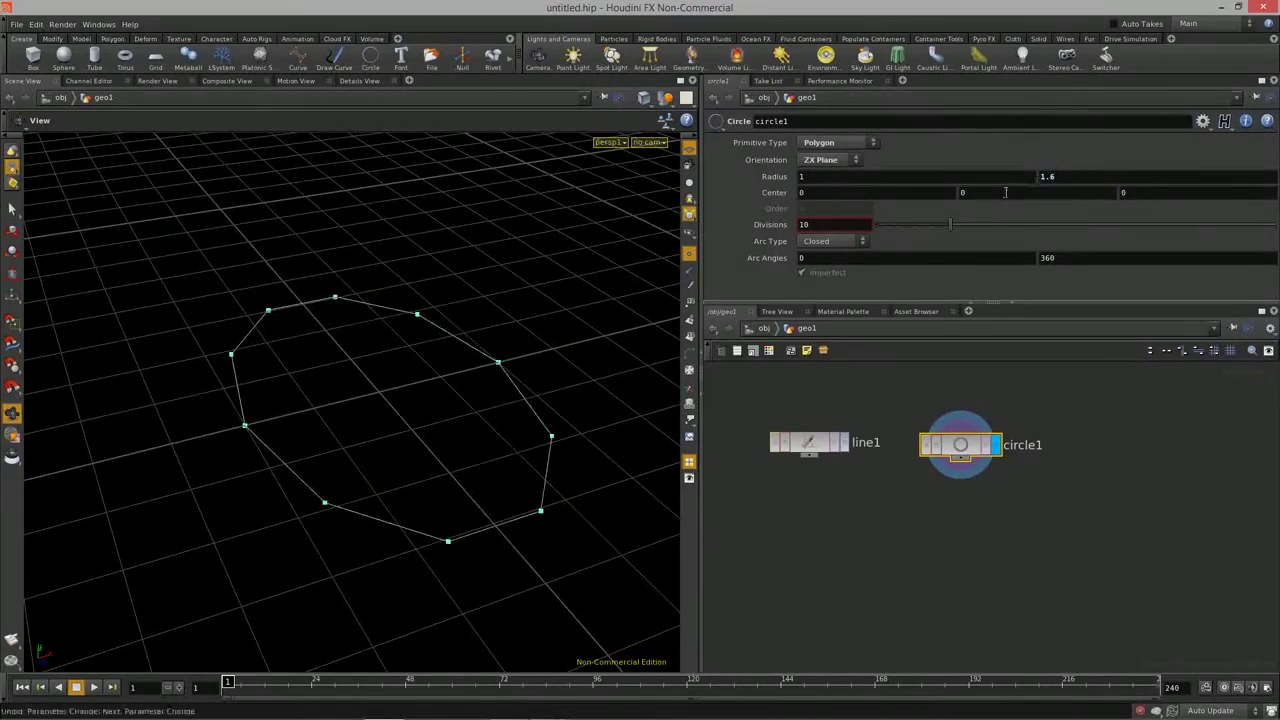
{"action": "mouse_move", "coordinate": [836, 192]}
{"action": "middle_mouse_down"}
{"action": "mouse_move", "coordinate": [879, 196]}
{"action": "mouse_move", "coordinate": [822, 203]}
{"action": "middle_mouse_up"}
{"action": "key", "text": "ctrl+z"}
{"action": "middle_click_drag", "start_coordinate": [980, 190], "coordinate": [1002, 205]}
{"action": "middle_click_drag", "start_coordinate": [1138, 196], "coordinate": [1036, 203]}
Step: Raise the circle's divisions to 31 and set its arc type to Open Arc
{"action": "left_click_drag", "start_coordinate": [953, 226], "coordinate": [1118, 227]}
{"action": "left_click_drag", "start_coordinate": [486, 343], "coordinate": [380, 350]}
{"action": "left_click", "coordinate": [830, 242]}
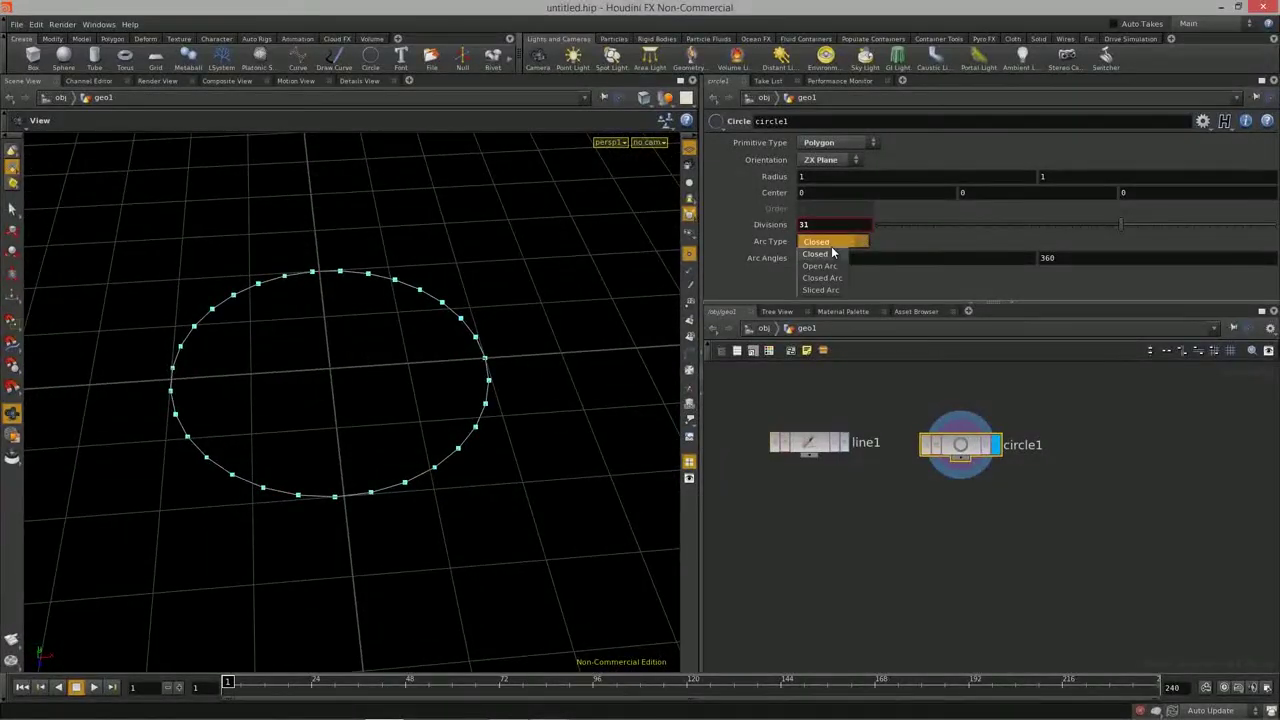
{"action": "left_click", "coordinate": [833, 266]}
{"action": "left_click_drag", "start_coordinate": [449, 386], "coordinate": [1126, 268]}
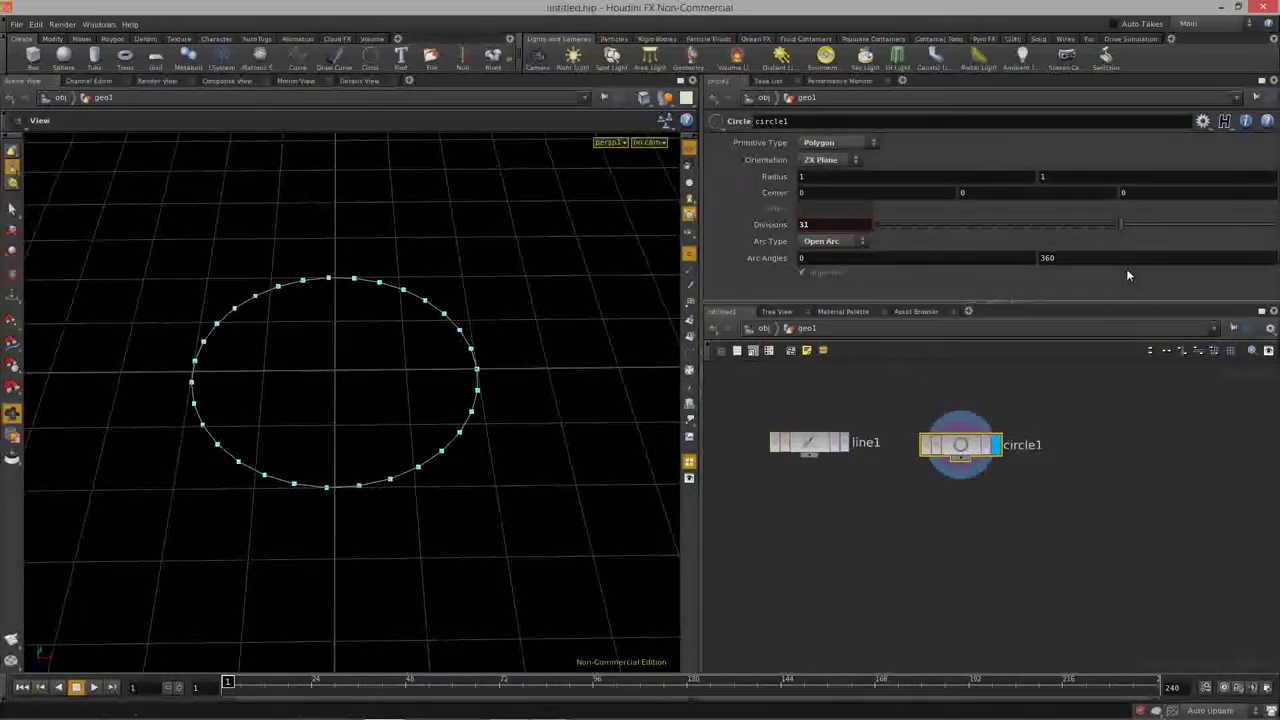
Step: Try different start and end arc angles on the open arc, restoring 0 and 360
{"action": "middle_click_drag", "start_coordinate": [869, 261], "coordinate": [760, 278]}
{"action": "middle_click_drag", "start_coordinate": [850, 225], "coordinate": [866, 230]}
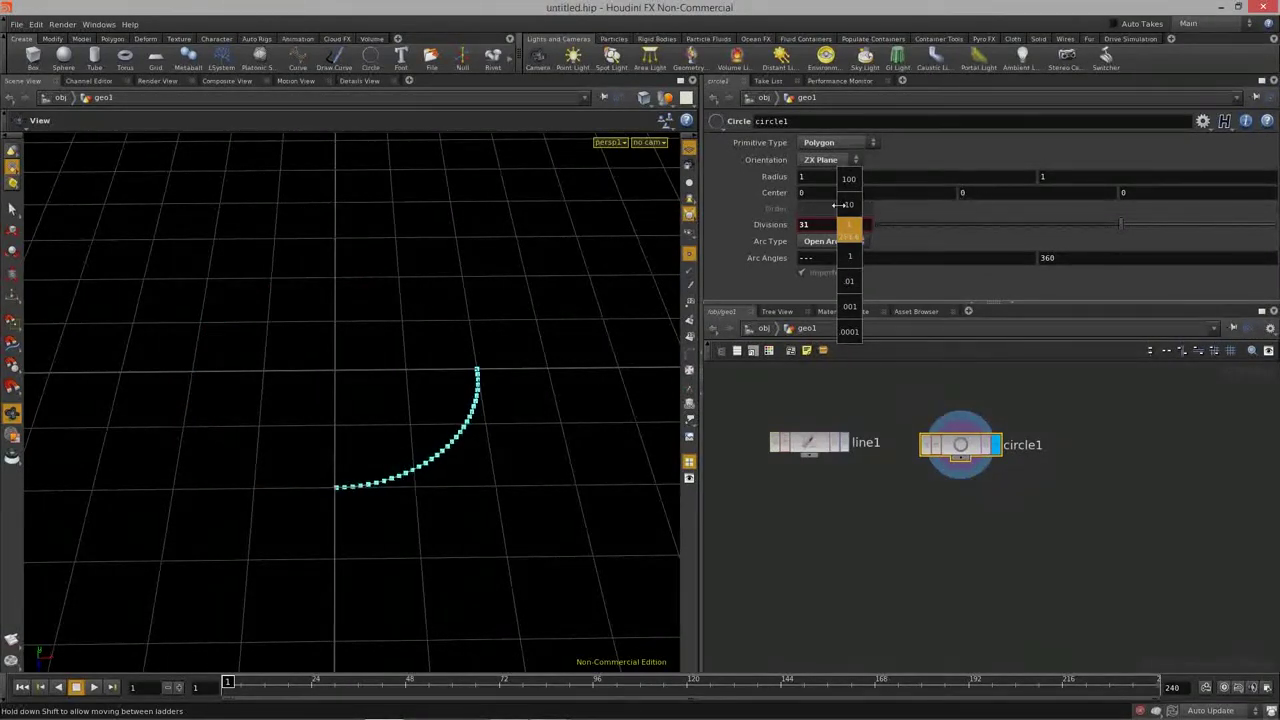
{"action": "middle_click_drag", "start_coordinate": [850, 229], "coordinate": [855, 278]}
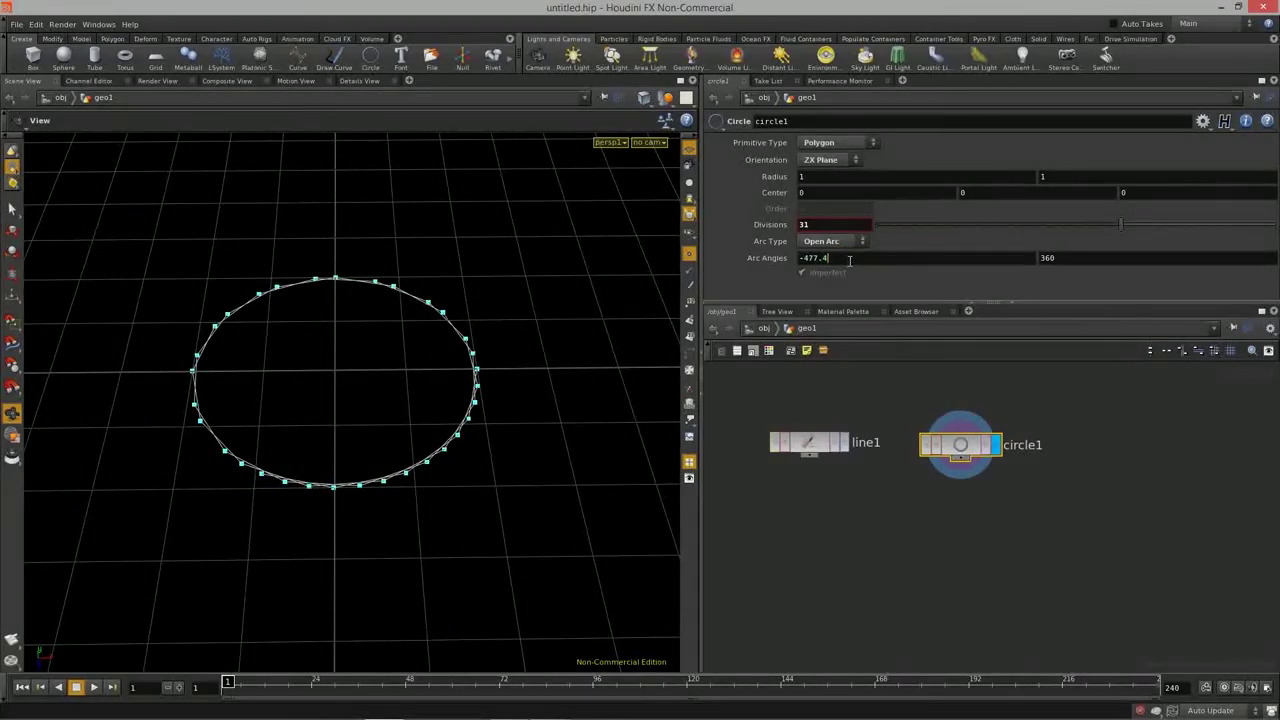
{"action": "middle_click_drag", "start_coordinate": [1055, 258], "coordinate": [1066, 264]}
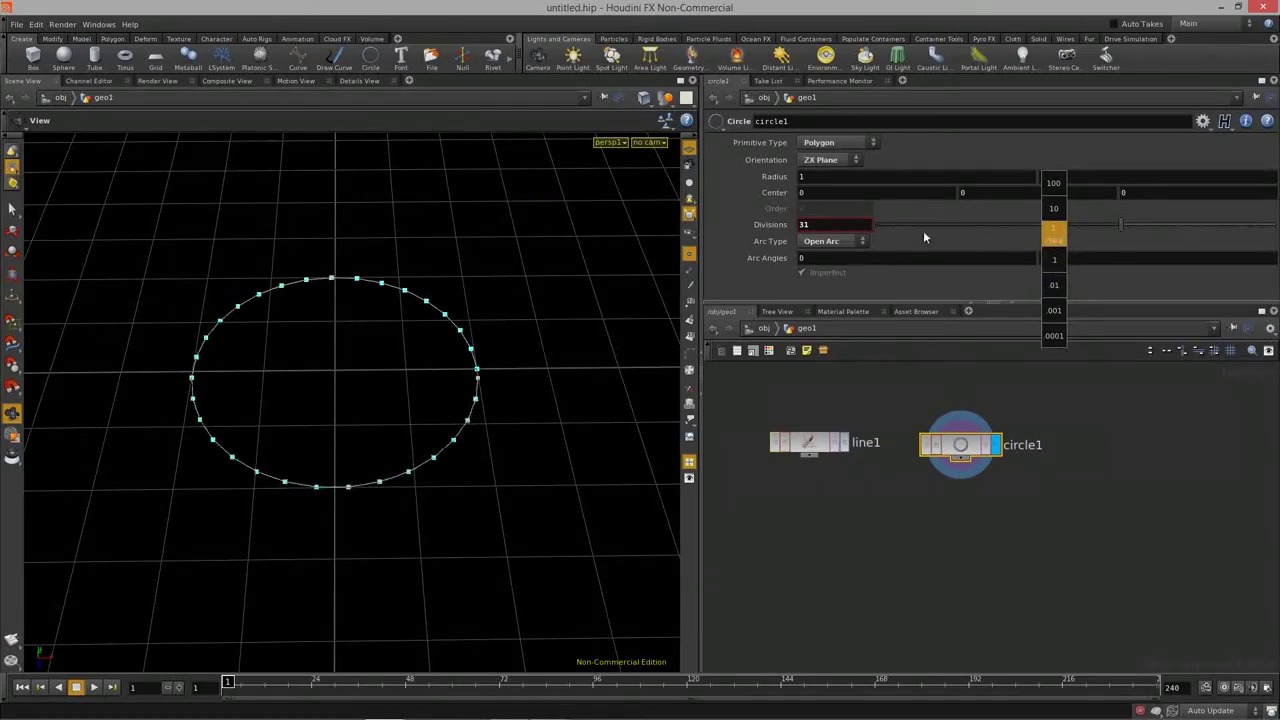
{"action": "middle_click_drag", "start_coordinate": [488, 222], "coordinate": [580, 235]}
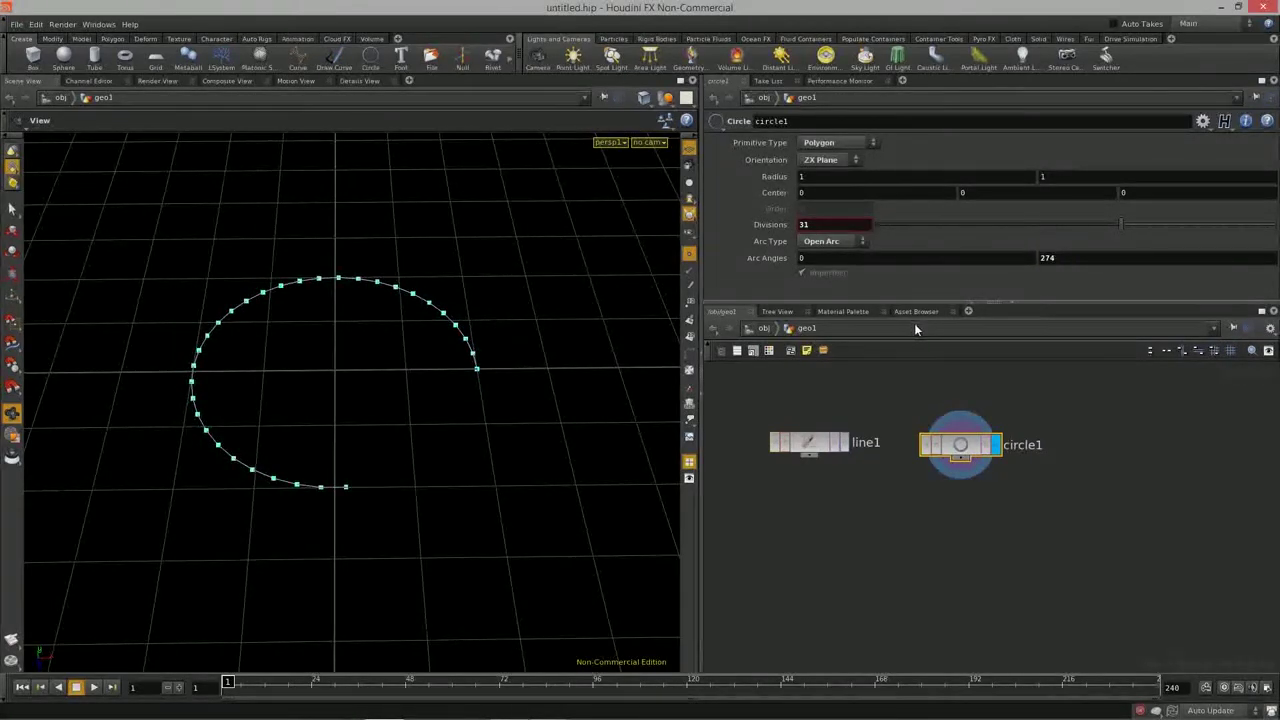
Step: Set the circle's arc type to Closed Arc and reduce its end angle to 292.2
{"action": "left_click", "coordinate": [840, 240]}
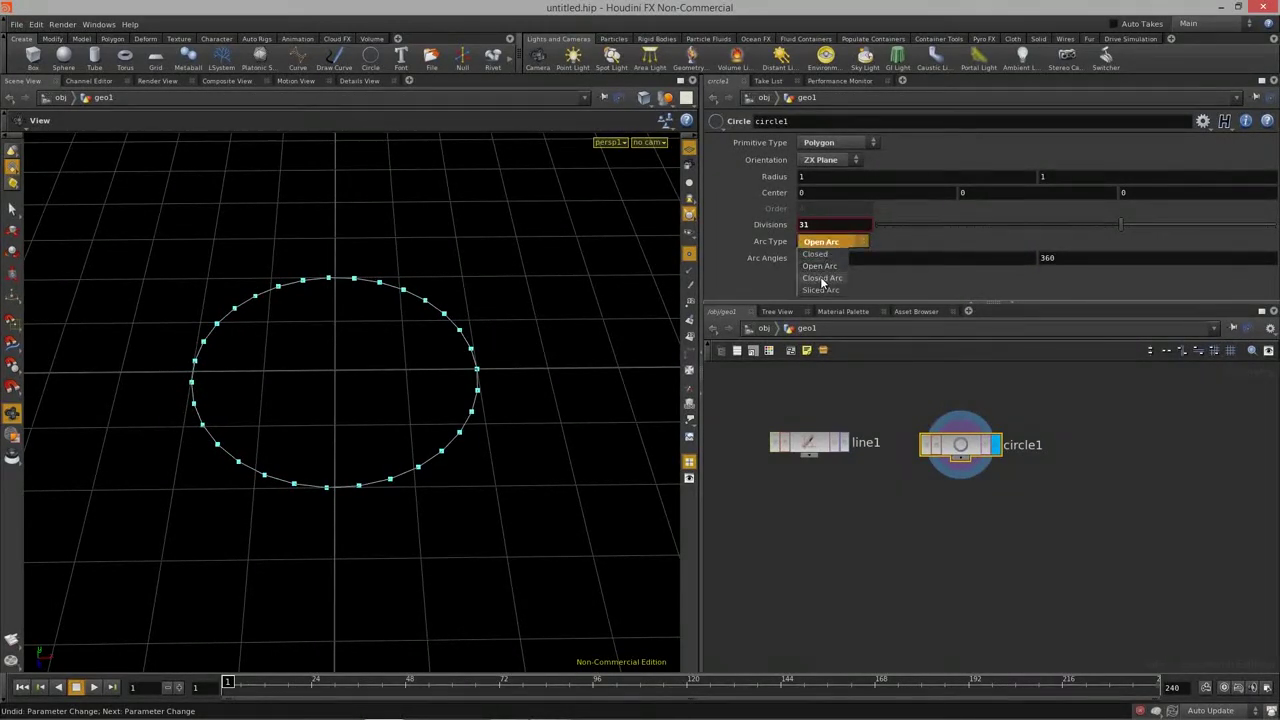
{"action": "left_click", "coordinate": [822, 248]}
{"action": "left_click_drag", "start_coordinate": [429, 366], "coordinate": [505, 335]}
{"action": "middle_click_drag", "start_coordinate": [1064, 258], "coordinate": [1020, 230]}
{"action": "left_click_drag", "start_coordinate": [371, 363], "coordinate": [445, 300]}
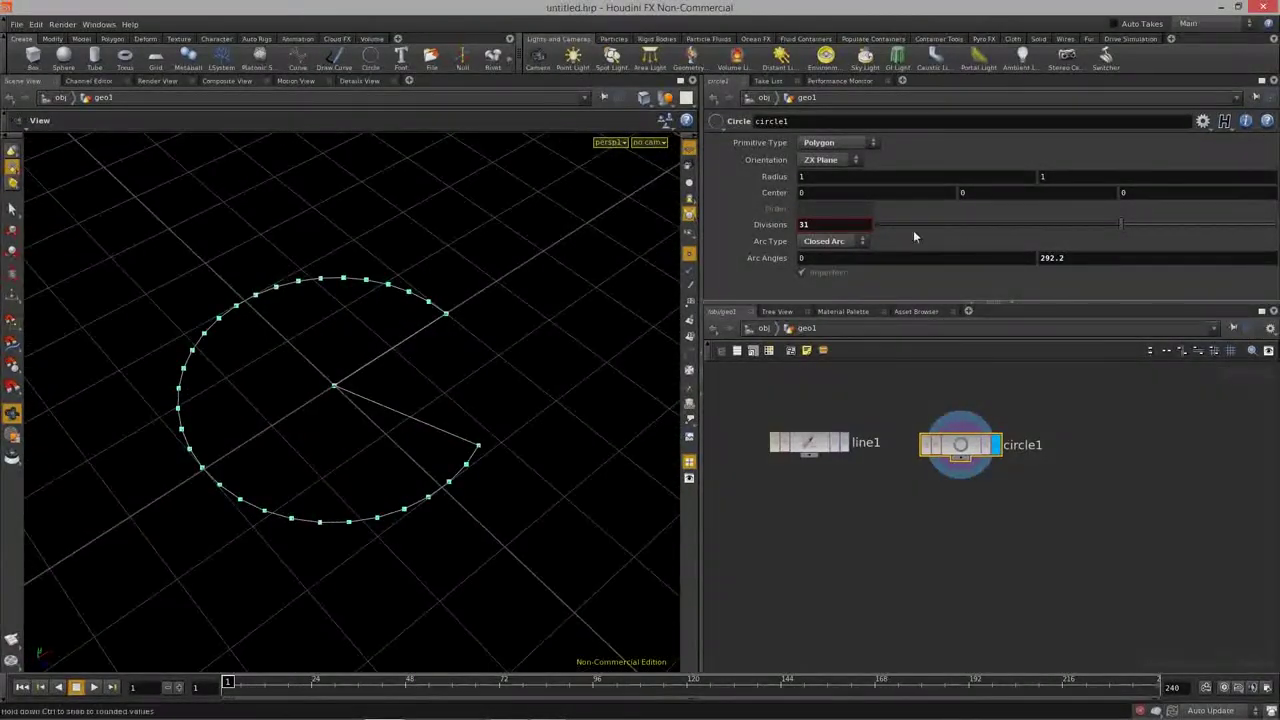
Step: Try the Sliced Arc type on the circle
{"action": "left_click", "coordinate": [833, 241]}
{"action": "left_click", "coordinate": [840, 291]}
{"action": "left_click_drag", "start_coordinate": [496, 418], "coordinate": [343, 354]}
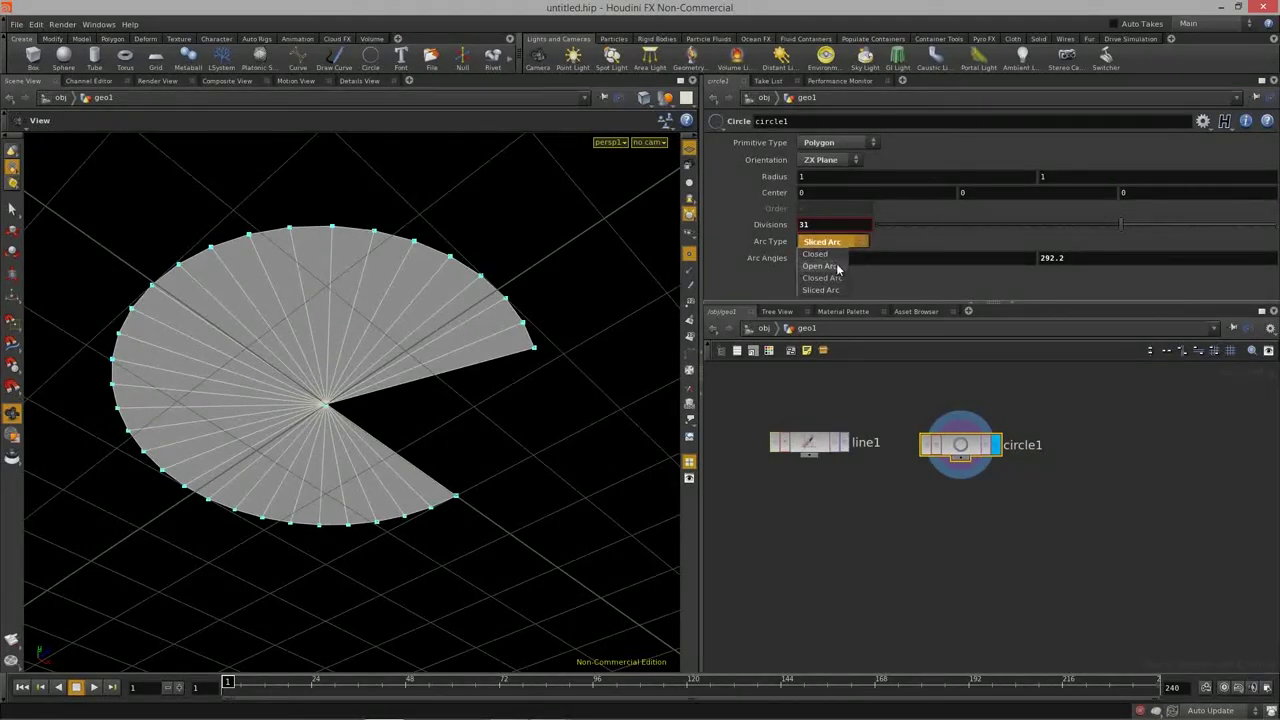
Step: Set the circle's arc type to Open Arc and move the Circle node below the Line node
{"action": "left_click", "coordinate": [829, 266]}
{"action": "left_click_drag", "start_coordinate": [529, 343], "coordinate": [532, 370]}
{"action": "left_click_drag", "start_coordinate": [455, 510], "coordinate": [560, 490]}
{"action": "left_click", "coordinate": [948, 455]}
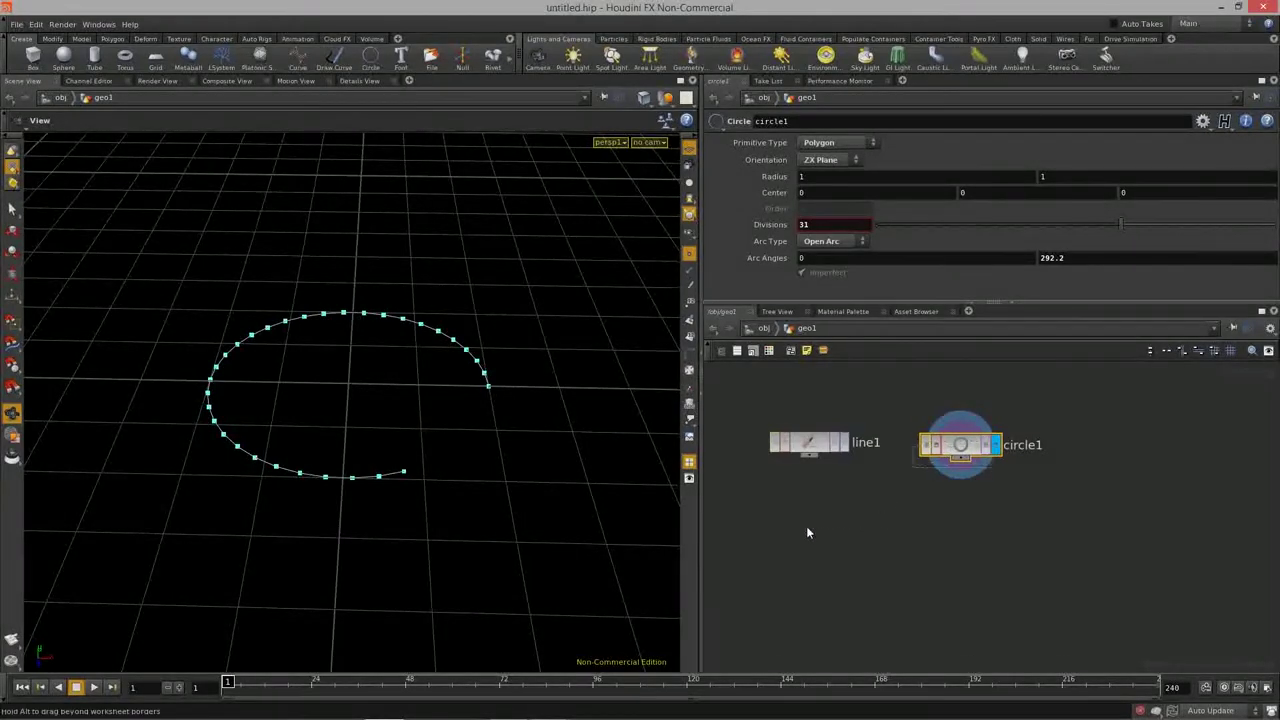
{"action": "left_click_drag", "start_coordinate": [787, 495], "coordinate": [790, 493]}
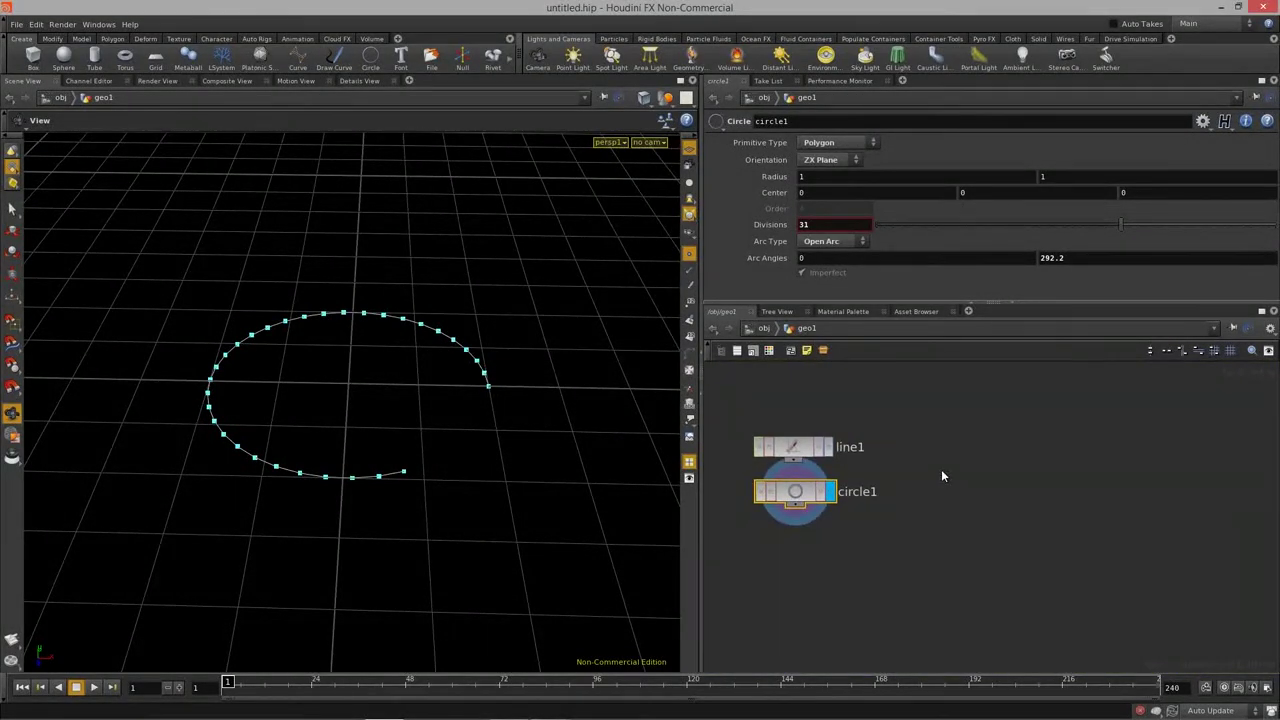
Step: Add a Grid node beside the Line node and frame the whole grid in the scene
{"action": "key", "text": "Tab"}
{"action": "type", "text": "gr"}
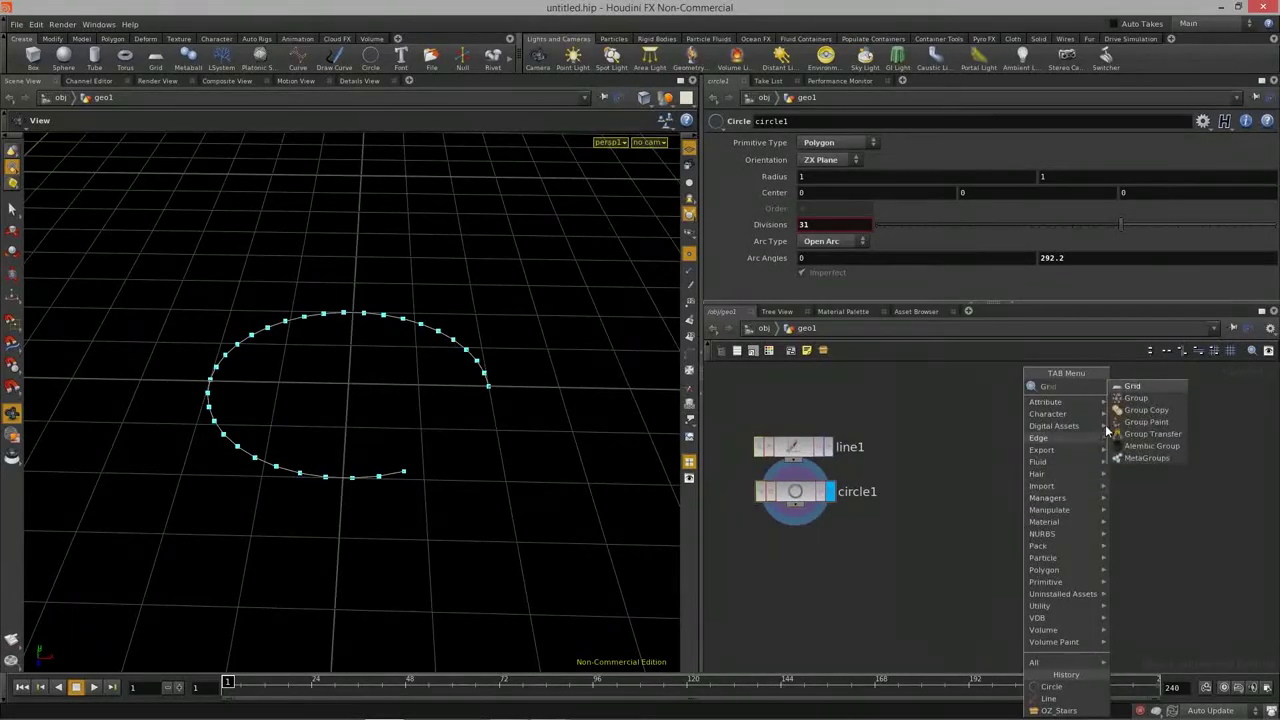
{"action": "left_click", "coordinate": [1134, 387]}
{"action": "left_click", "coordinate": [960, 450]}
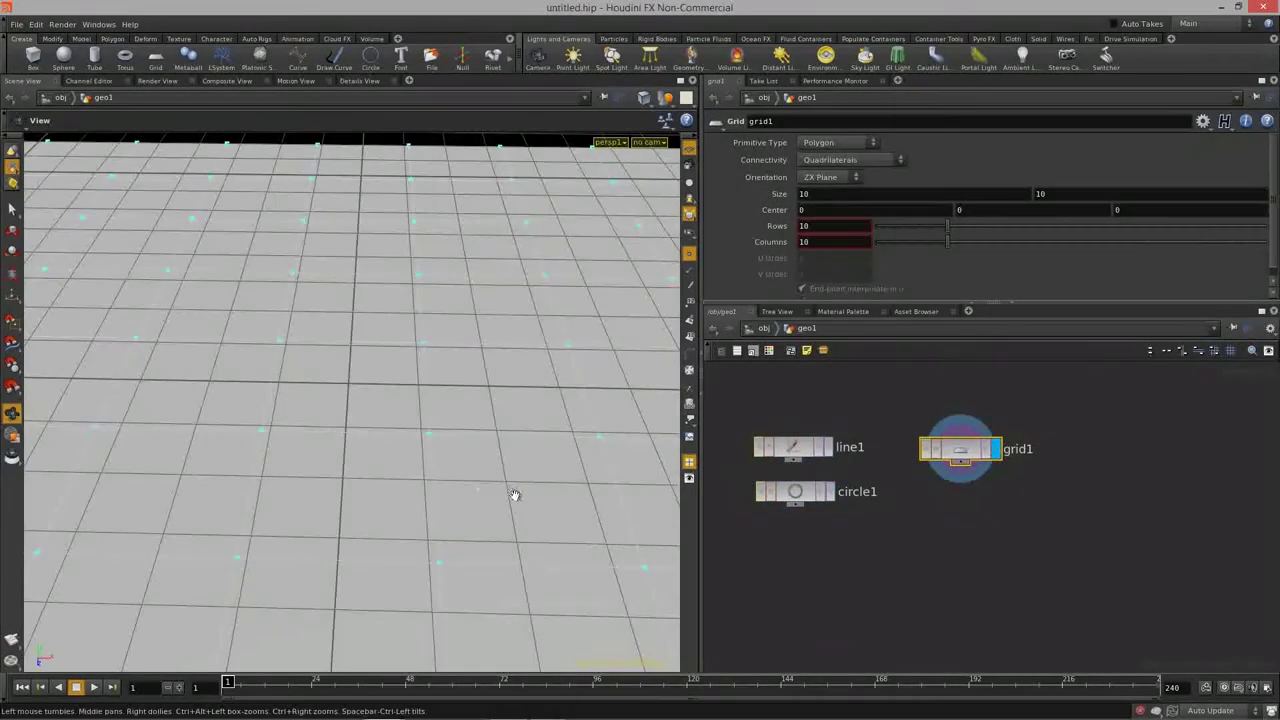
{"action": "scroll", "coordinate": [514, 495], "scroll_direction": "down", "scroll_amount": 5}
{"action": "left_click_drag", "start_coordinate": [429, 420], "coordinate": [366, 447]}
Step: Keep the grid's primitive type as Polygon and set its connectivity to Rows
{"action": "left_click", "coordinate": [848, 145]}
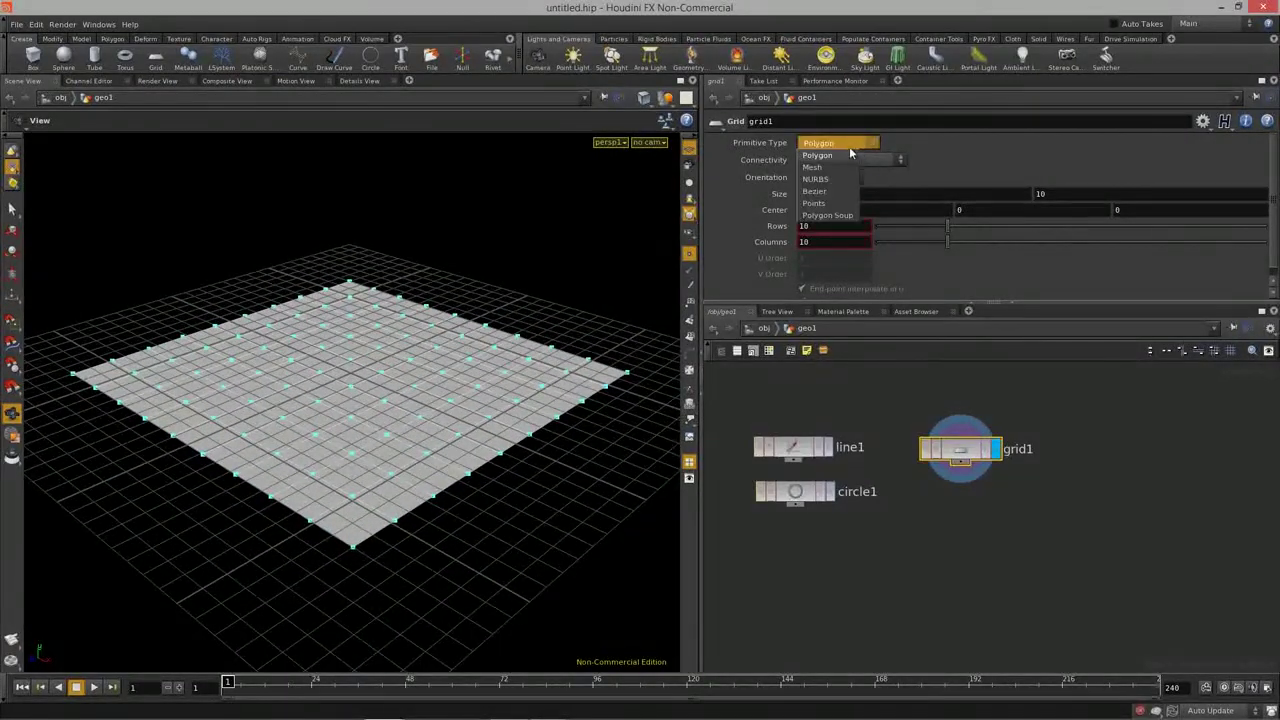
{"action": "left_click", "coordinate": [1021, 139]}
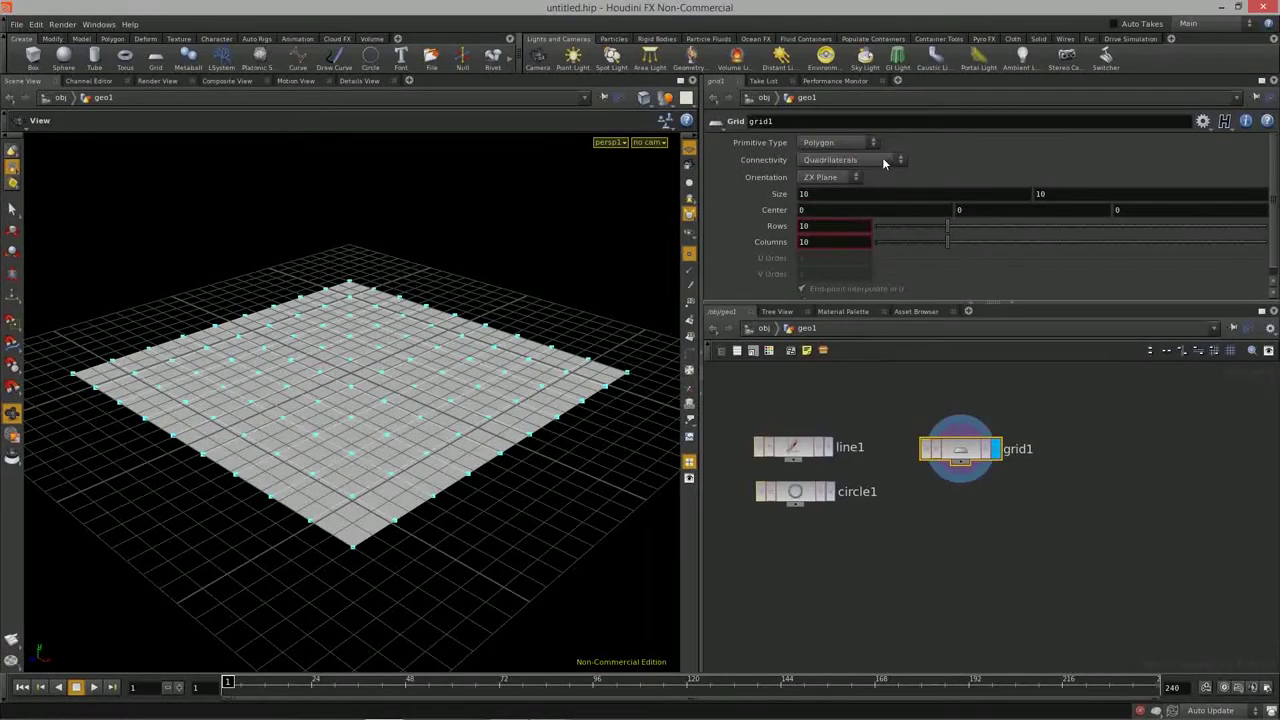
{"action": "left_click", "coordinate": [878, 161]}
{"action": "left_click", "coordinate": [813, 173]}
{"action": "left_click_drag", "start_coordinate": [455, 328], "coordinate": [484, 343]}
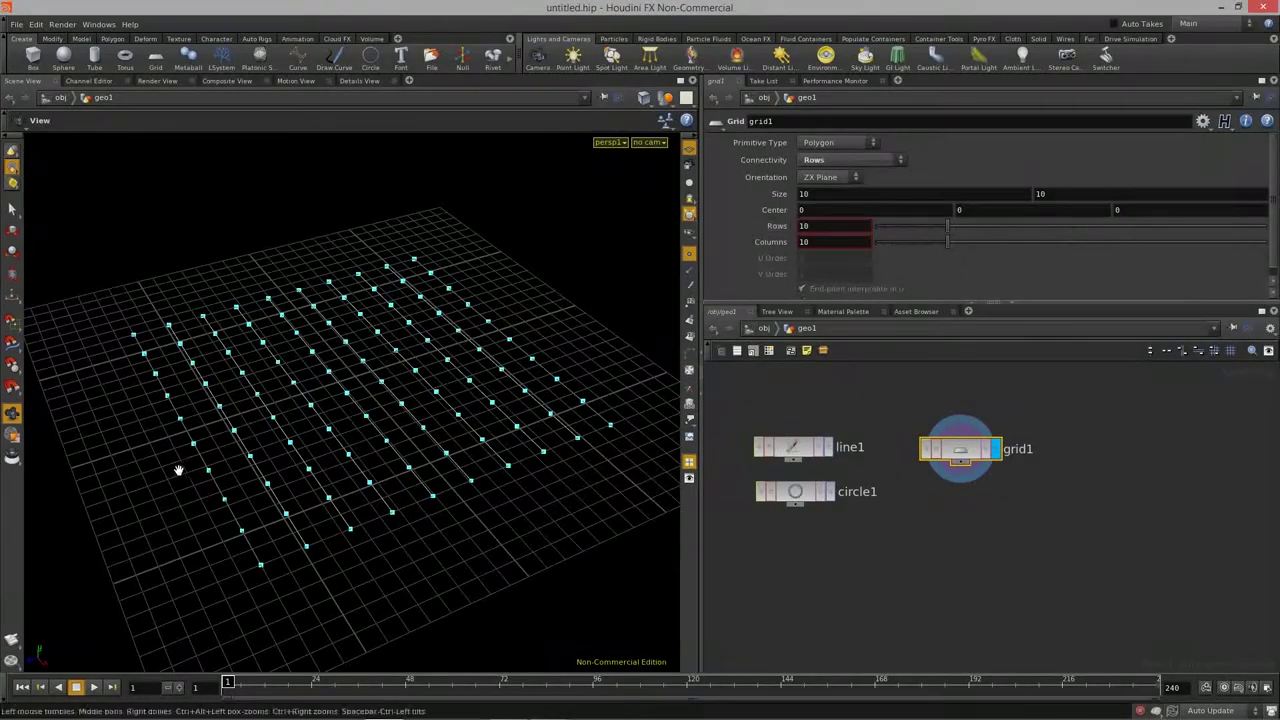
Step: Try the Columns connectivity on the grid, followed by Rows and Columns, viewing each in the scene
{"action": "left_click", "coordinate": [845, 160]}
{"action": "left_click", "coordinate": [840, 177]}
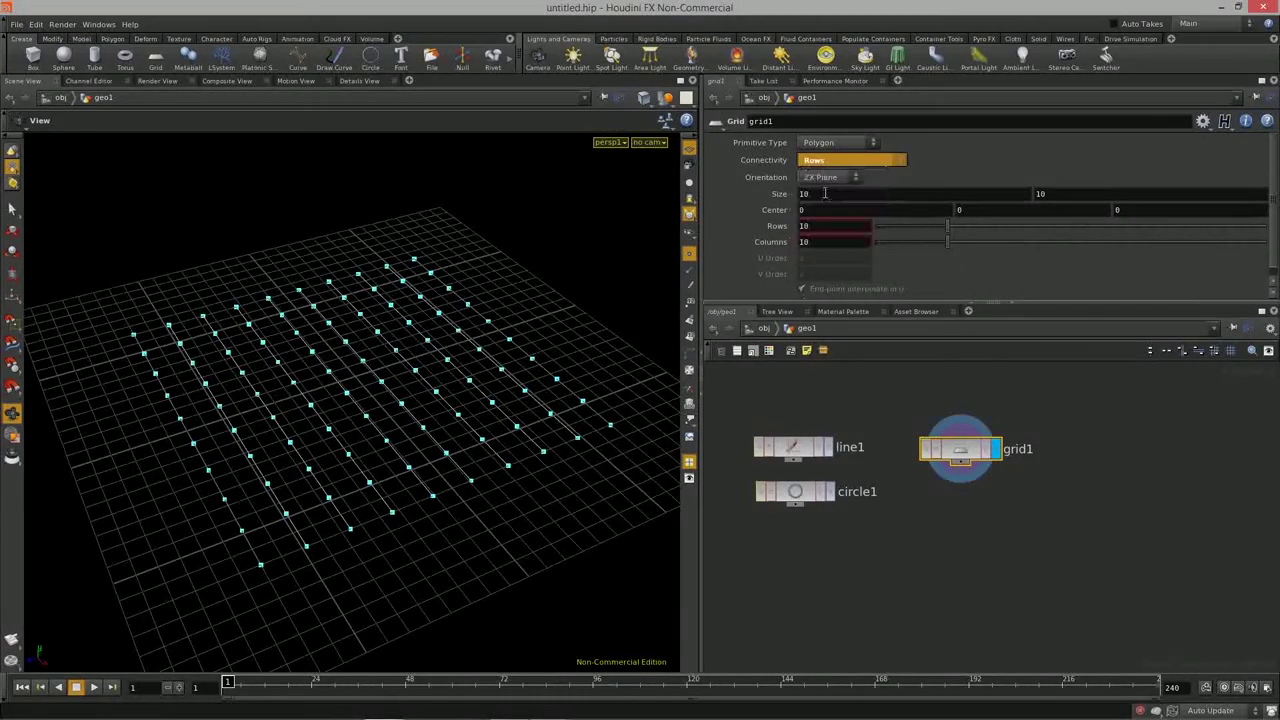
{"action": "left_click_drag", "start_coordinate": [288, 378], "coordinate": [360, 366]}
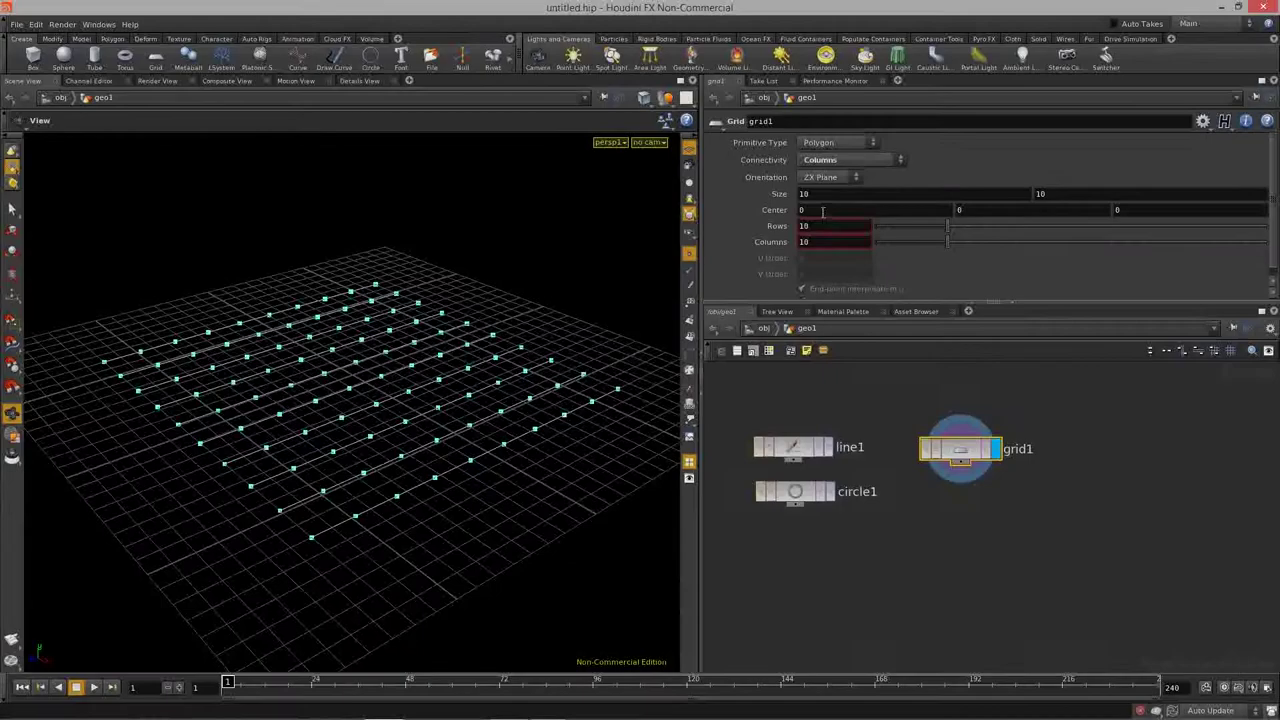
{"action": "left_click", "coordinate": [840, 162]}
{"action": "left_click", "coordinate": [836, 189]}
{"action": "left_click_drag", "start_coordinate": [392, 394], "coordinate": [410, 425]}
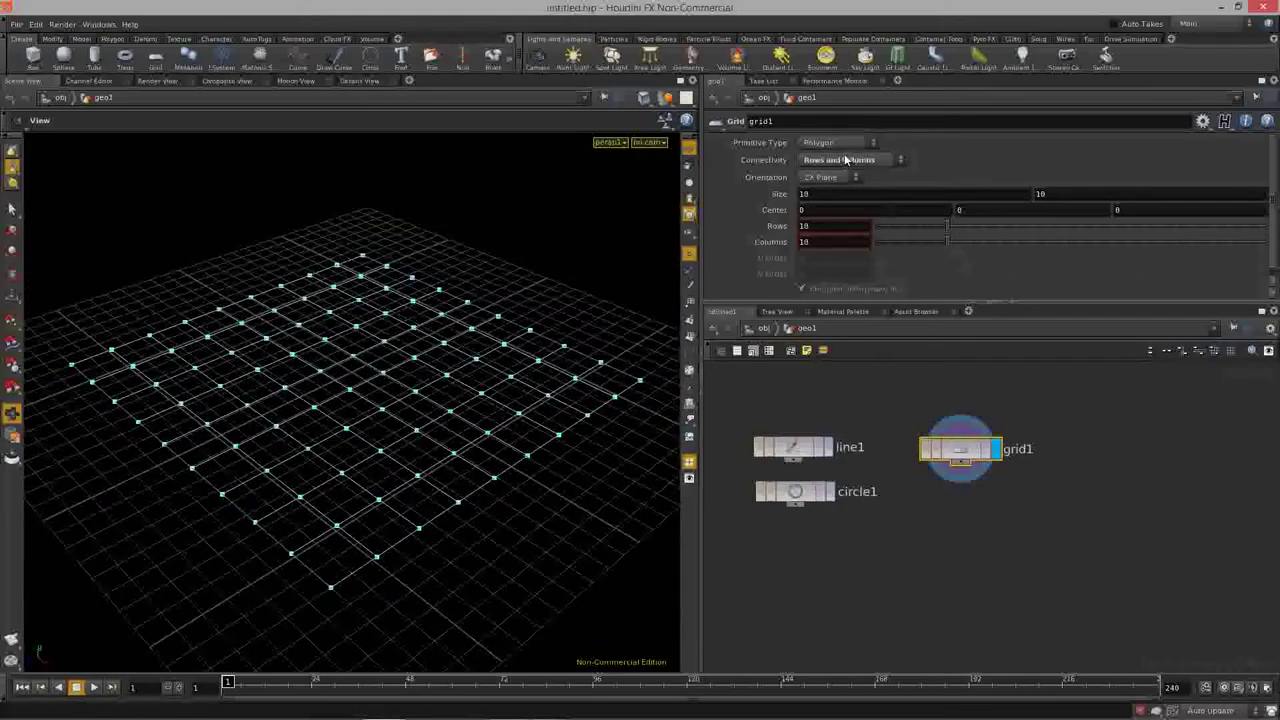
Step: Try the Triangles connectivity on the grid, and set its connectivity to Quadrilaterals
{"action": "left_click", "coordinate": [849, 161]}
{"action": "left_click", "coordinate": [831, 208]}
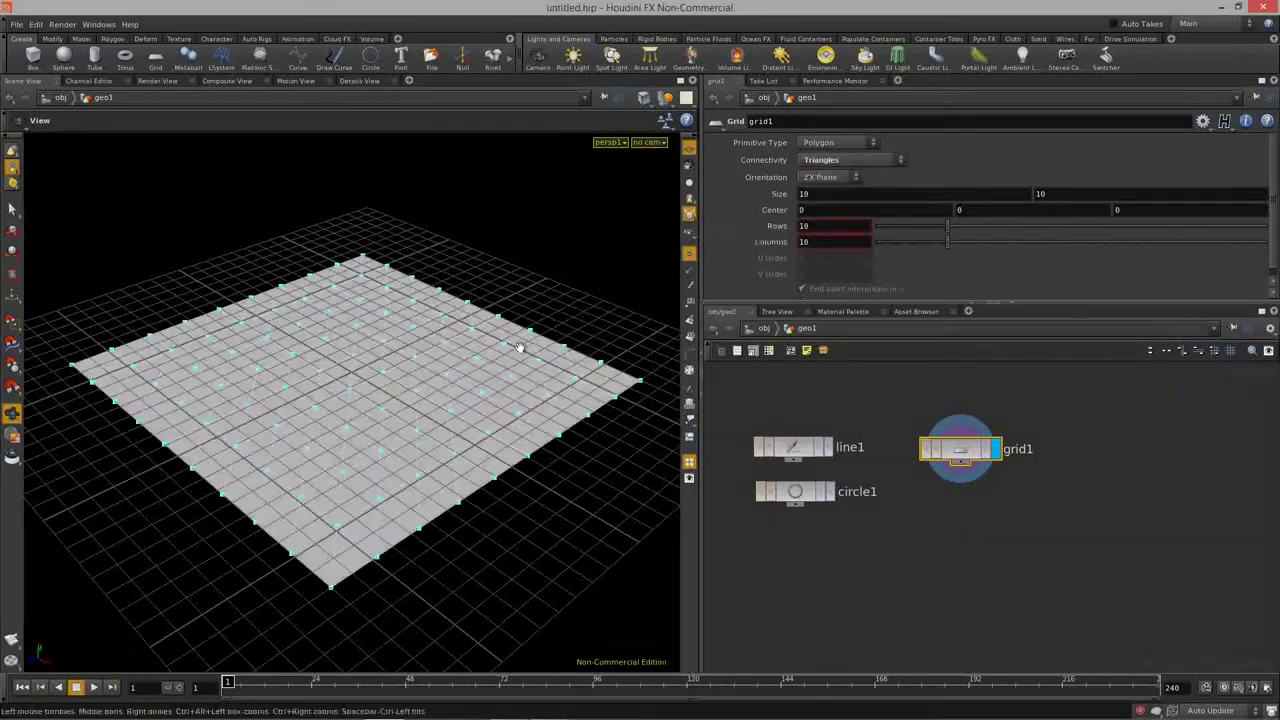
{"action": "mouse_move", "coordinate": [474, 376]}
{"action": "left_mouse_down"}
{"action": "mouse_move", "coordinate": [377, 371]}
{"action": "mouse_move", "coordinate": [414, 386]}
{"action": "mouse_move", "coordinate": [511, 366]}
{"action": "mouse_move", "coordinate": [580, 320]}
{"action": "left_mouse_up"}
{"action": "left_click", "coordinate": [868, 161]}
{"action": "left_click", "coordinate": [862, 219]}
{"action": "left_click_drag", "start_coordinate": [494, 377], "coordinate": [450, 360]}
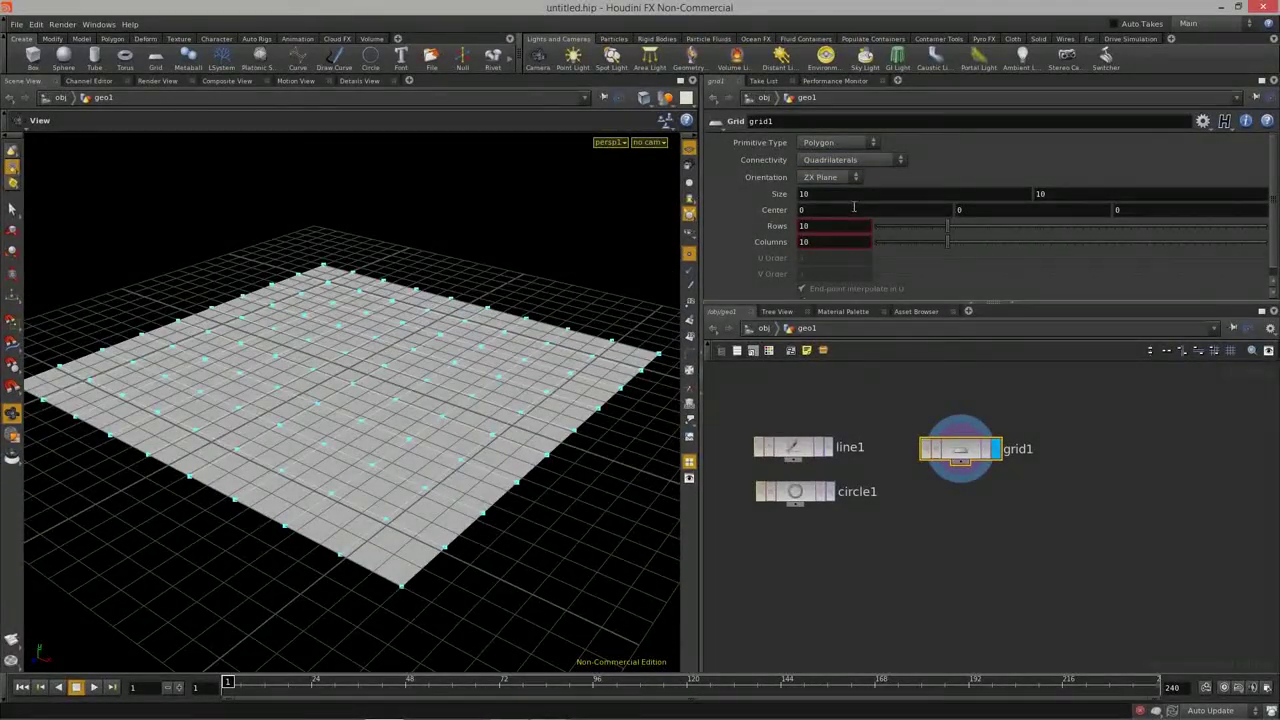
Step: Try the Alternating Triangles and Reverse Triangles connectivity on the grid, and return it to Quadrilaterals
{"action": "left_click", "coordinate": [888, 161]}
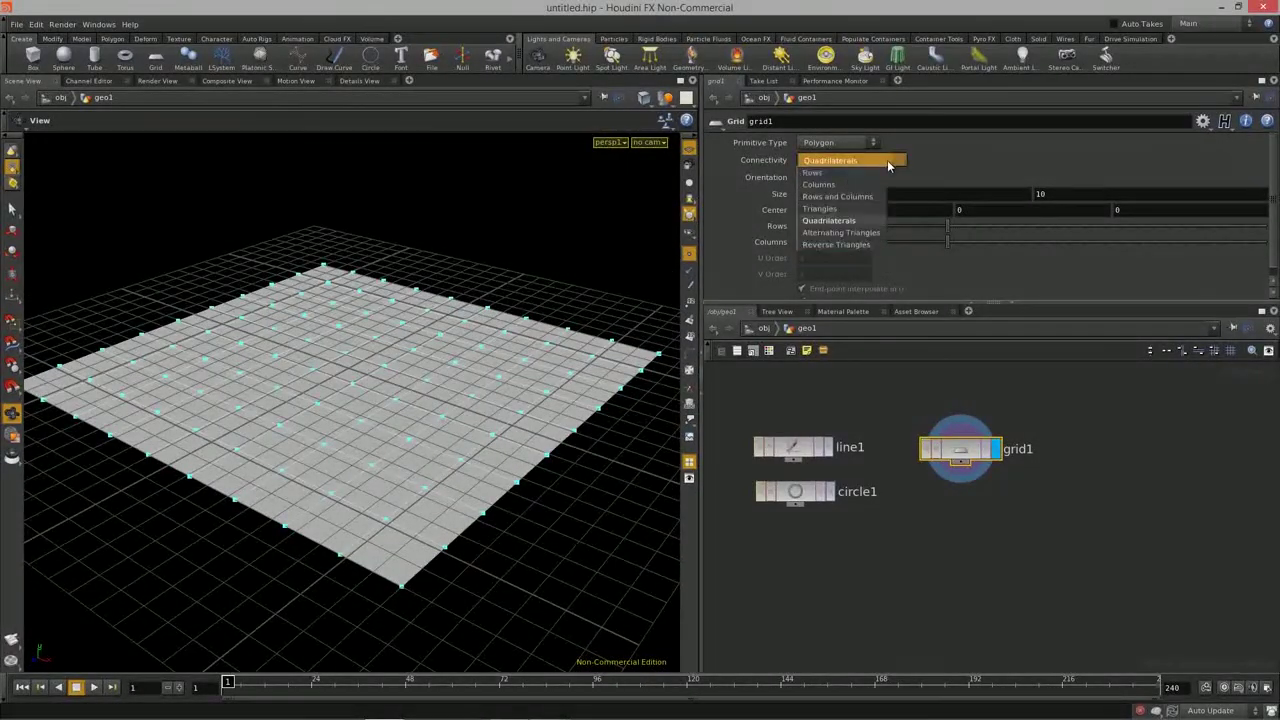
{"action": "left_click", "coordinate": [862, 232]}
{"action": "mouse_move", "coordinate": [397, 391]}
{"action": "left_mouse_down"}
{"action": "mouse_move", "coordinate": [450, 400]}
{"action": "mouse_move", "coordinate": [423, 394]}
{"action": "mouse_move", "coordinate": [397, 417]}
{"action": "mouse_move", "coordinate": [410, 410]}
{"action": "left_mouse_up"}
{"action": "left_click", "coordinate": [860, 160]}
{"action": "left_click", "coordinate": [855, 245]}
{"action": "left_click", "coordinate": [837, 165]}
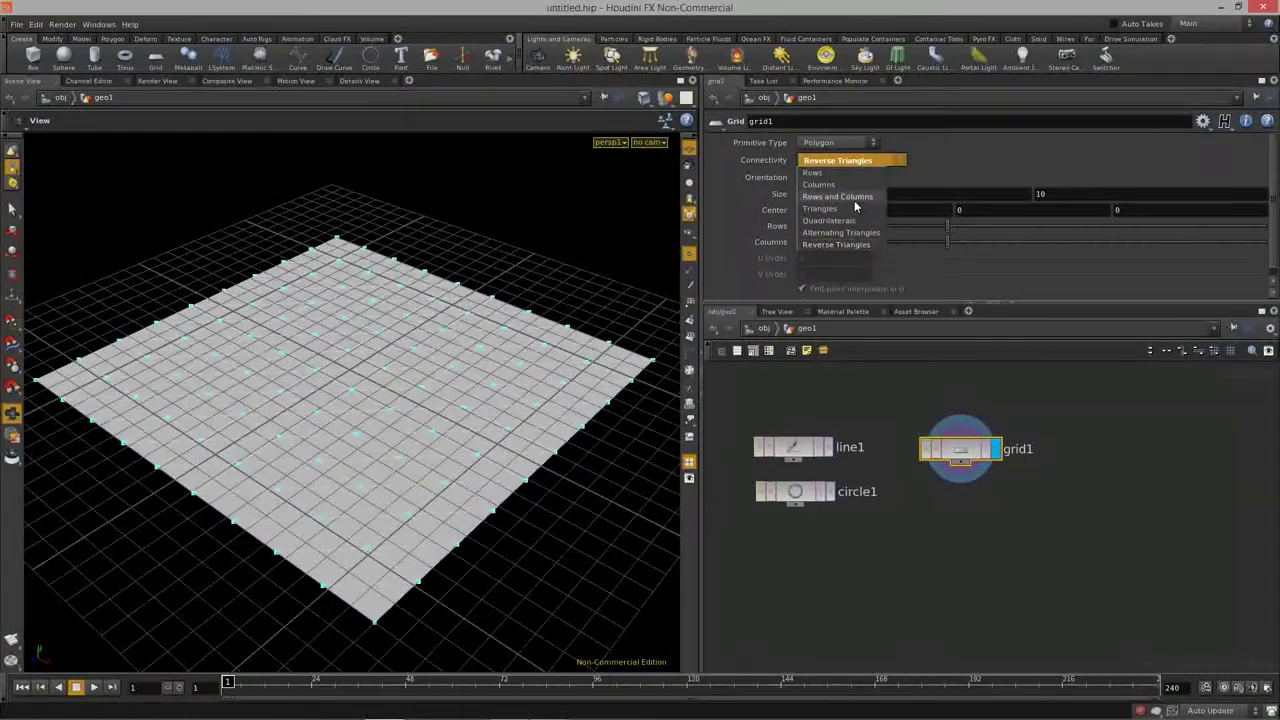
{"action": "left_click", "coordinate": [843, 221]}
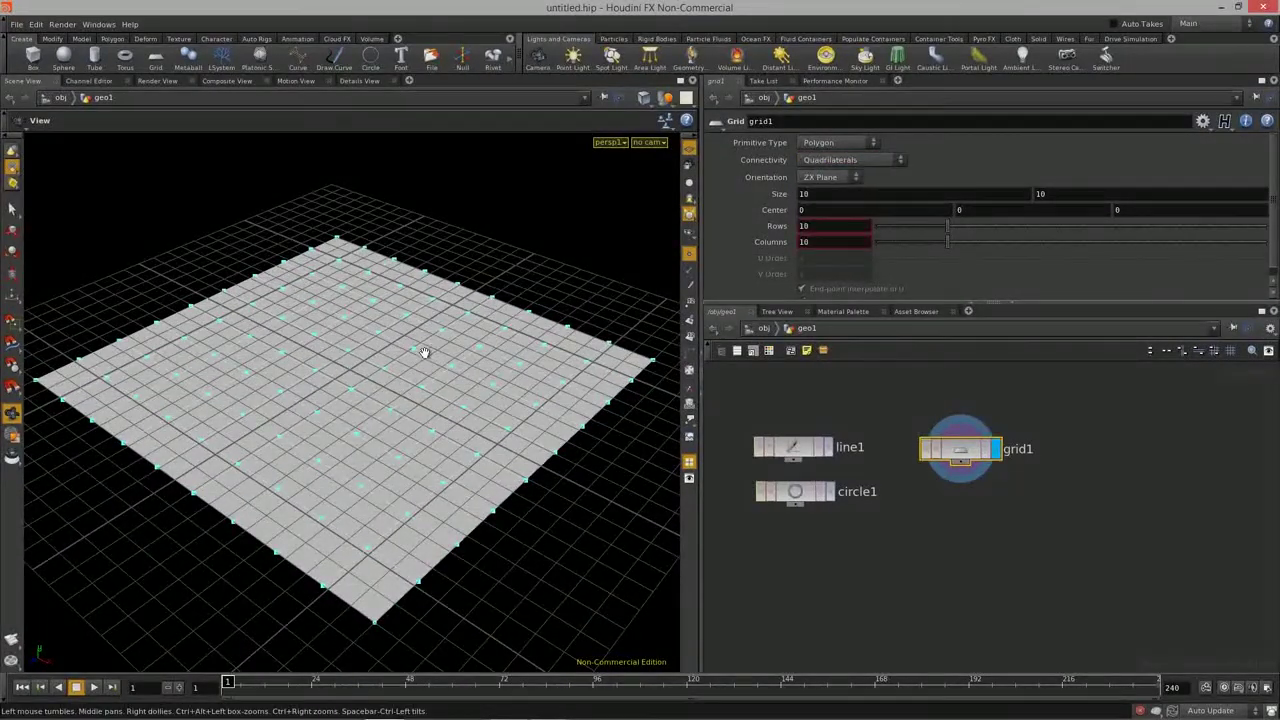
Step: Try the XY Plane orientation on the grid and return it to ZX Plane
{"action": "scroll", "coordinate": [471, 343], "scroll_direction": "down", "scroll_amount": 5}
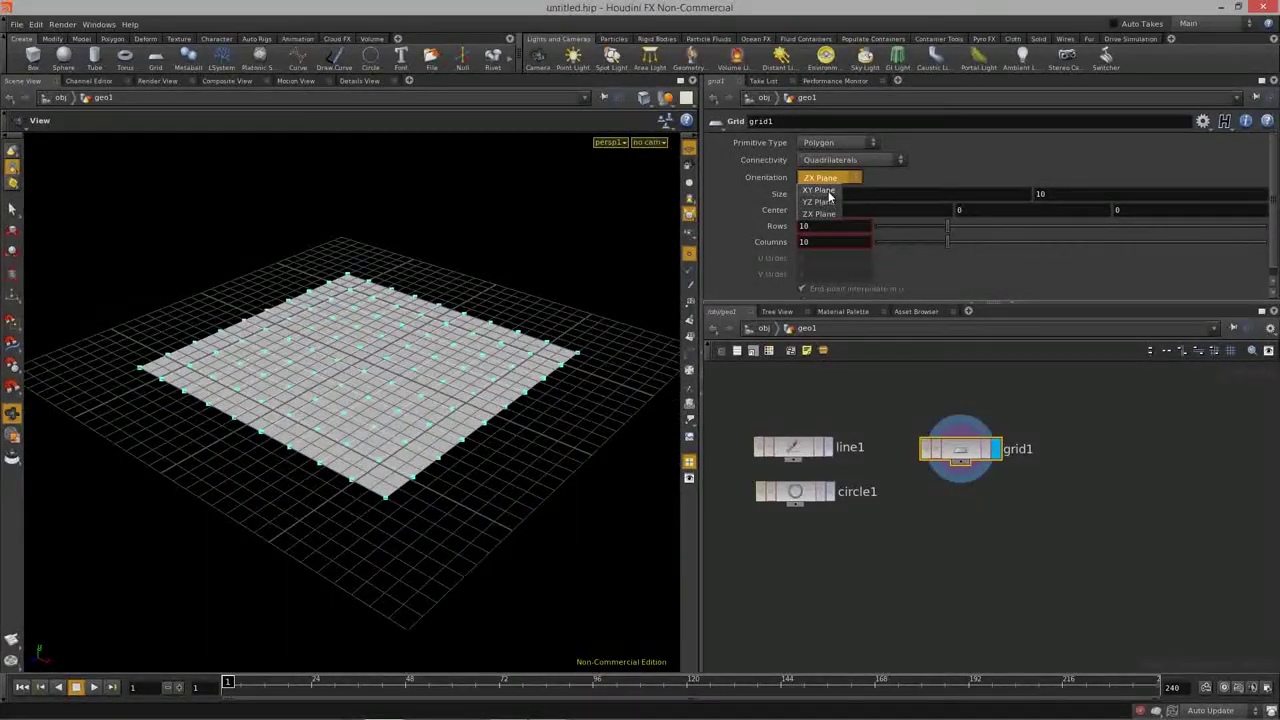
{"action": "left_click", "coordinate": [822, 190]}
{"action": "left_click", "coordinate": [824, 177]}
{"action": "left_click", "coordinate": [818, 219]}
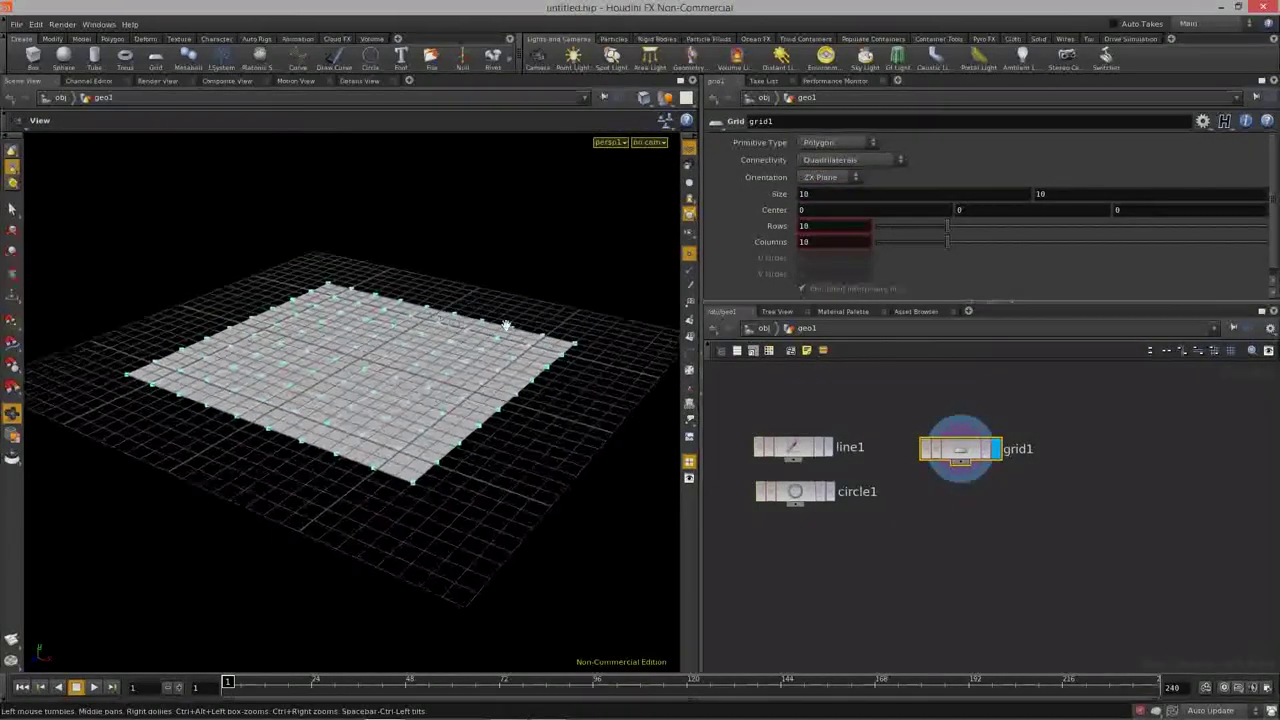
Step: Try enlarging the grid to 13.5 by 14.1 and shifting its center, and restore the size to 10 by 10
{"action": "middle_click_drag", "start_coordinate": [775, 190], "coordinate": [810, 193]}
{"action": "middle_click_drag", "start_coordinate": [906, 197], "coordinate": [1122, 200]}
{"action": "middle_click_drag", "start_coordinate": [970, 209], "coordinate": [509, 314]}
{"action": "key", "text": "ctrl+z"}
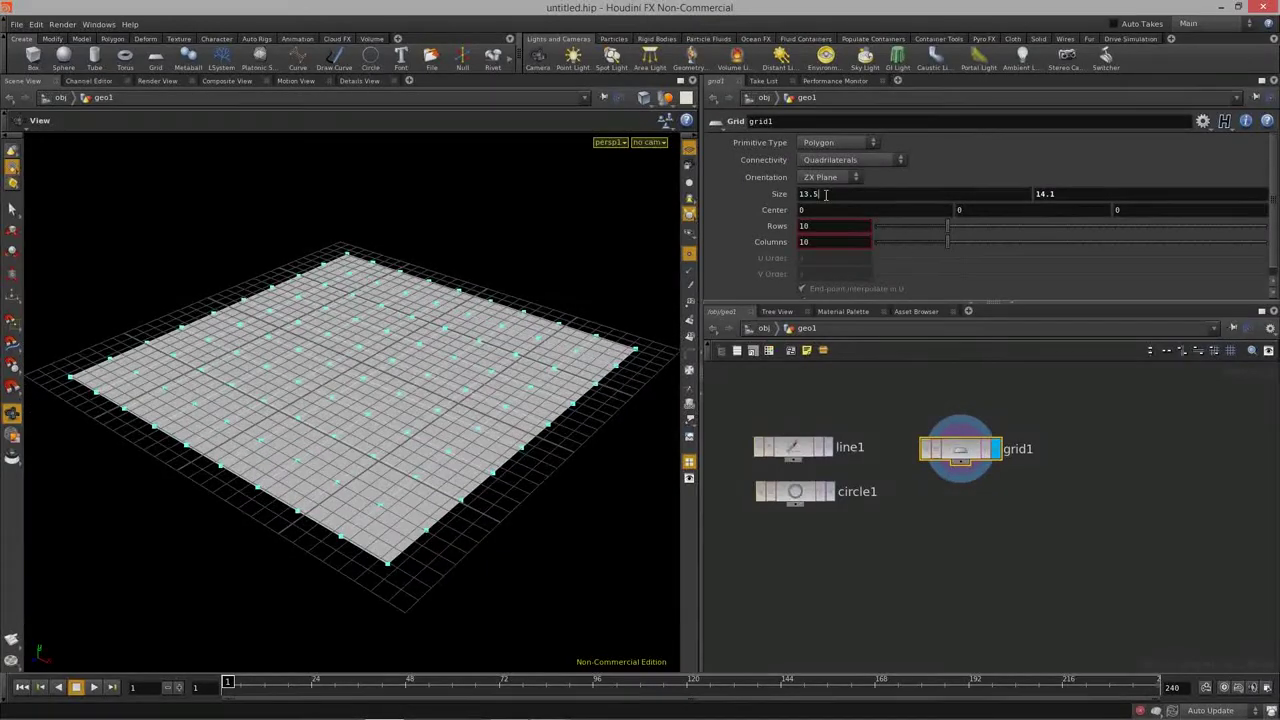
{"action": "type", "text": "10"}
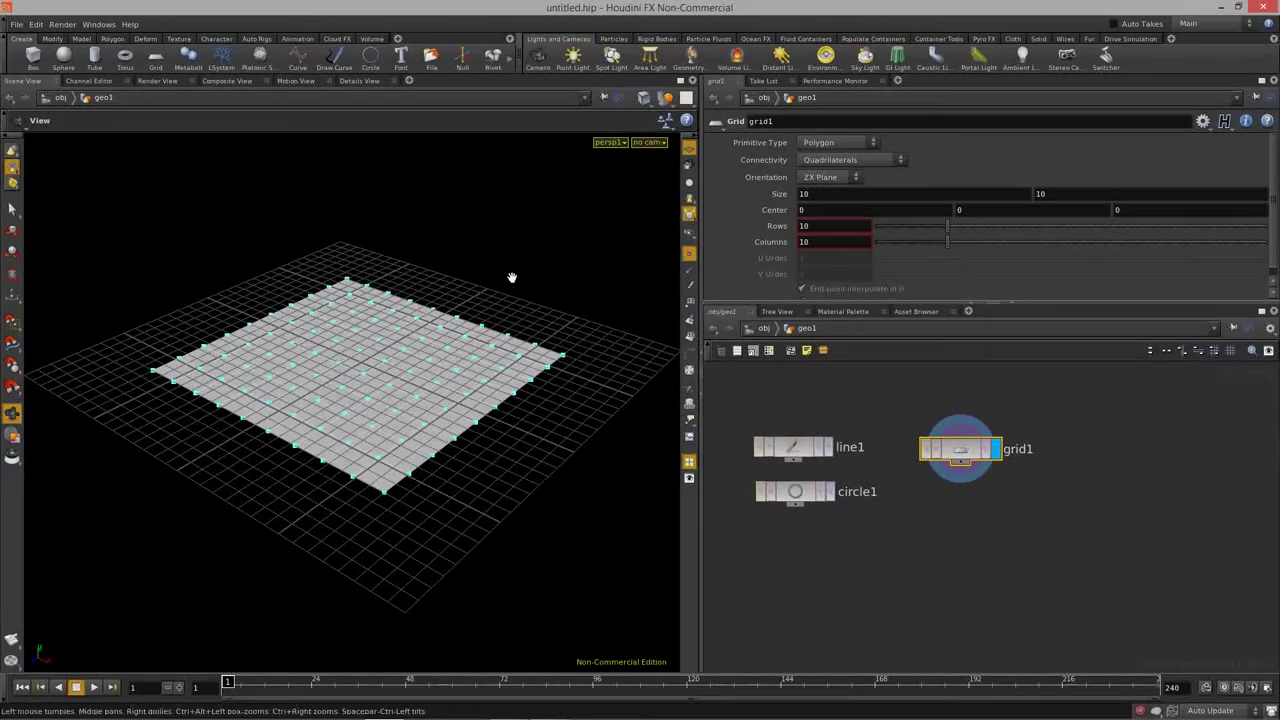
Step: Reduce the grid to 5 rows and 5 columns and view it from several angles
{"action": "scroll", "coordinate": [480, 363], "scroll_direction": "up", "scroll_amount": 3}
{"action": "left_click_drag", "start_coordinate": [947, 225], "coordinate": [903, 232]}
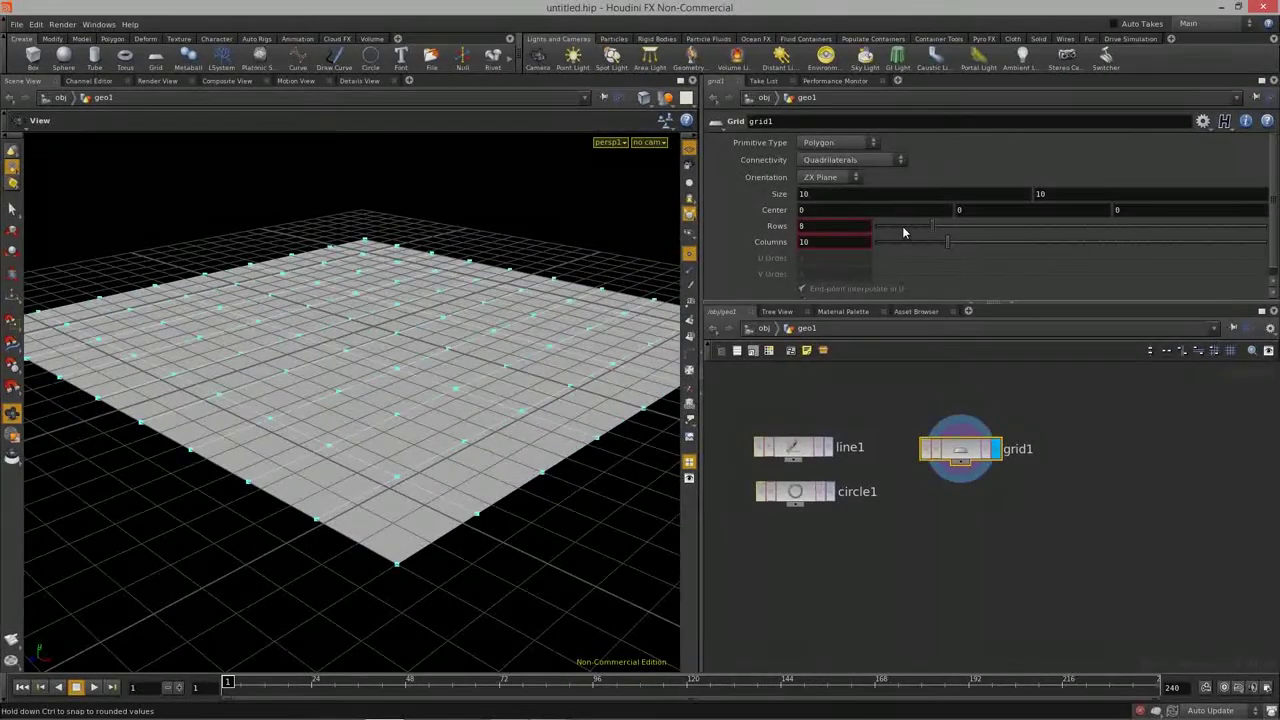
{"action": "left_click_drag", "start_coordinate": [950, 243], "coordinate": [909, 243]}
{"action": "scroll", "coordinate": [307, 399], "scroll_direction": "down", "scroll_amount": 3}
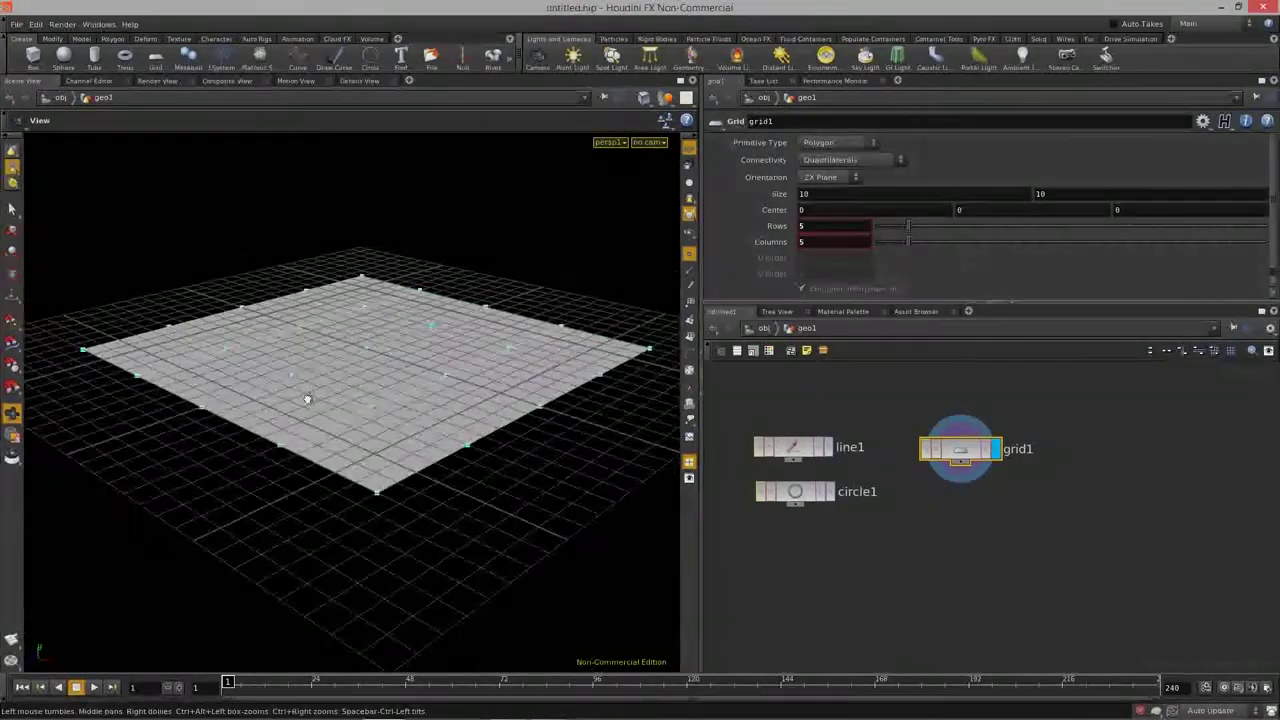
{"action": "left_click_drag", "start_coordinate": [307, 399], "coordinate": [374, 423]}
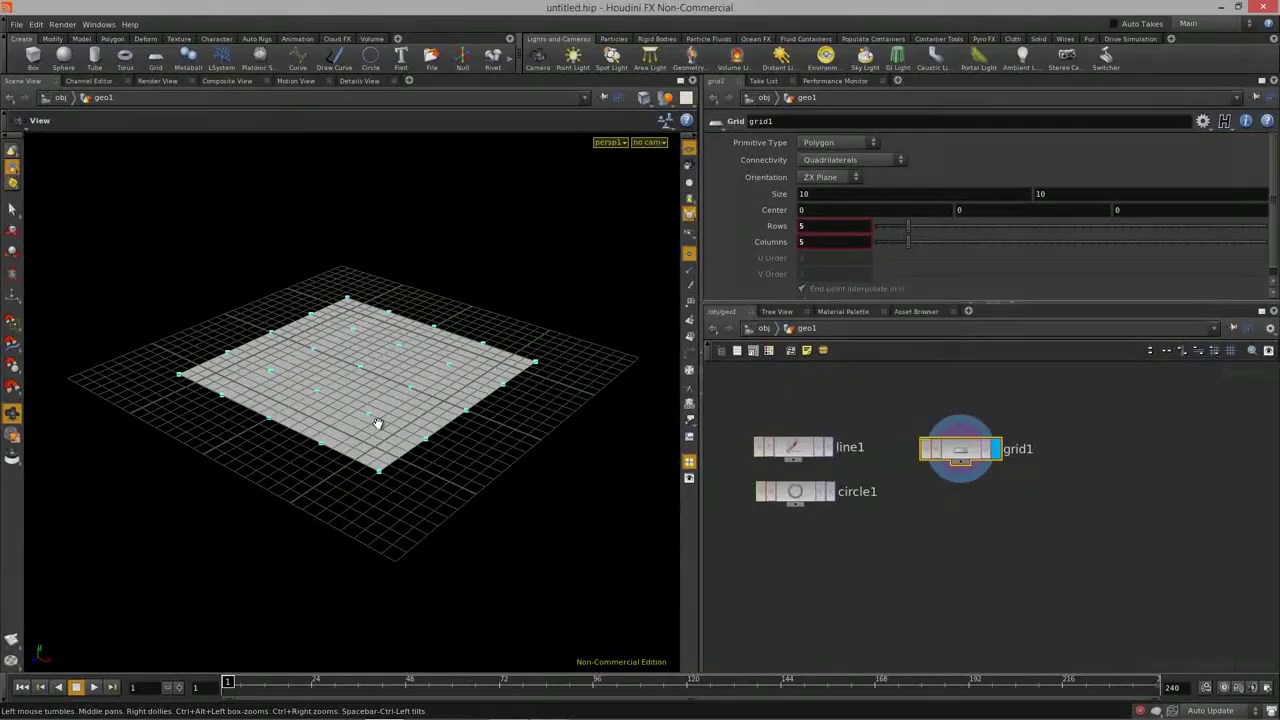
{"action": "left_click_drag", "start_coordinate": [490, 397], "coordinate": [399, 415]}
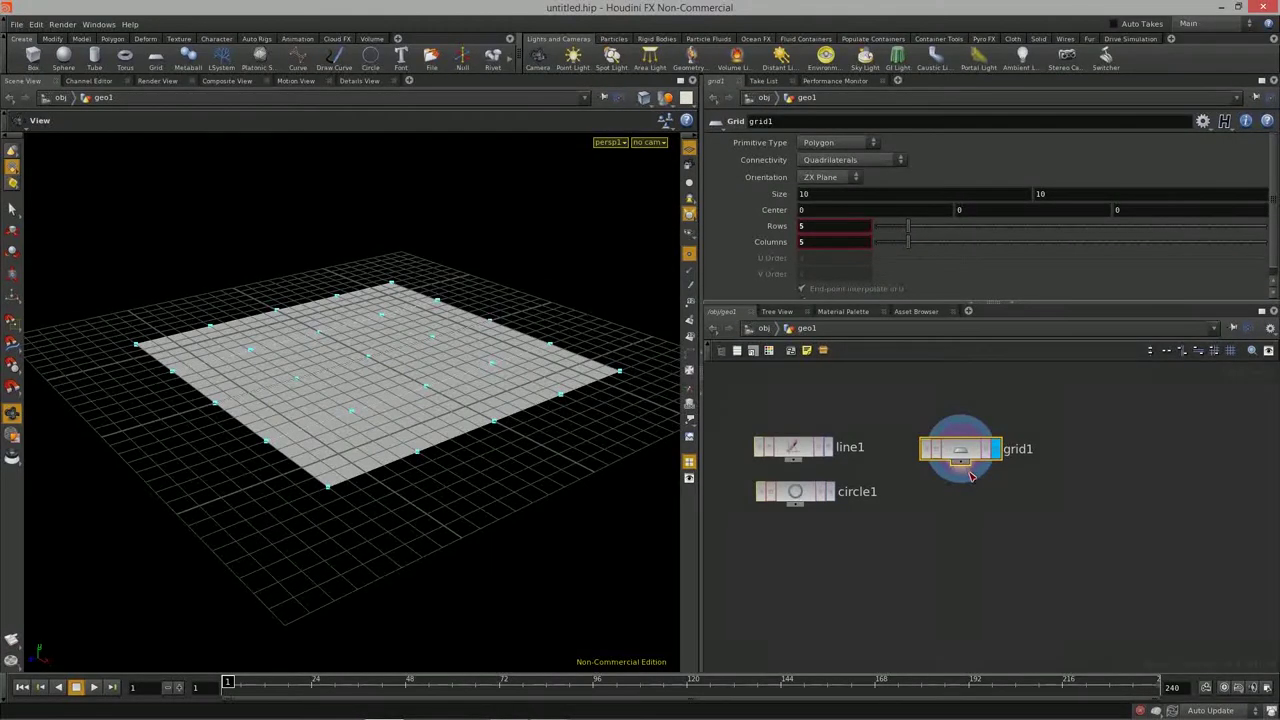
Step: Move the Grid node below the Circle node, and add and display a Box node beside the Line node
{"action": "left_click_drag", "start_coordinate": [970, 472], "coordinate": [839, 543]}
{"action": "key", "text": "Tab"}
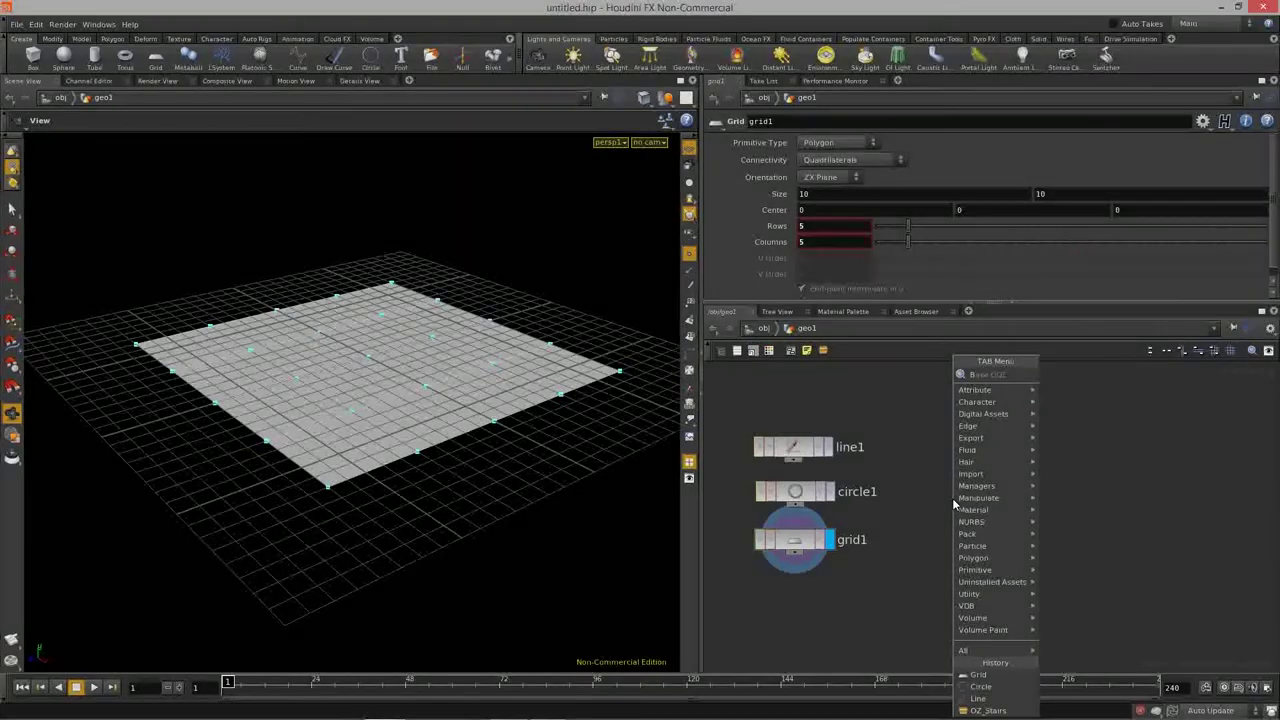
{"action": "type", "text": "box"}
{"action": "left_click", "coordinate": [1050, 398]}
{"action": "left_click", "coordinate": [980, 455]}
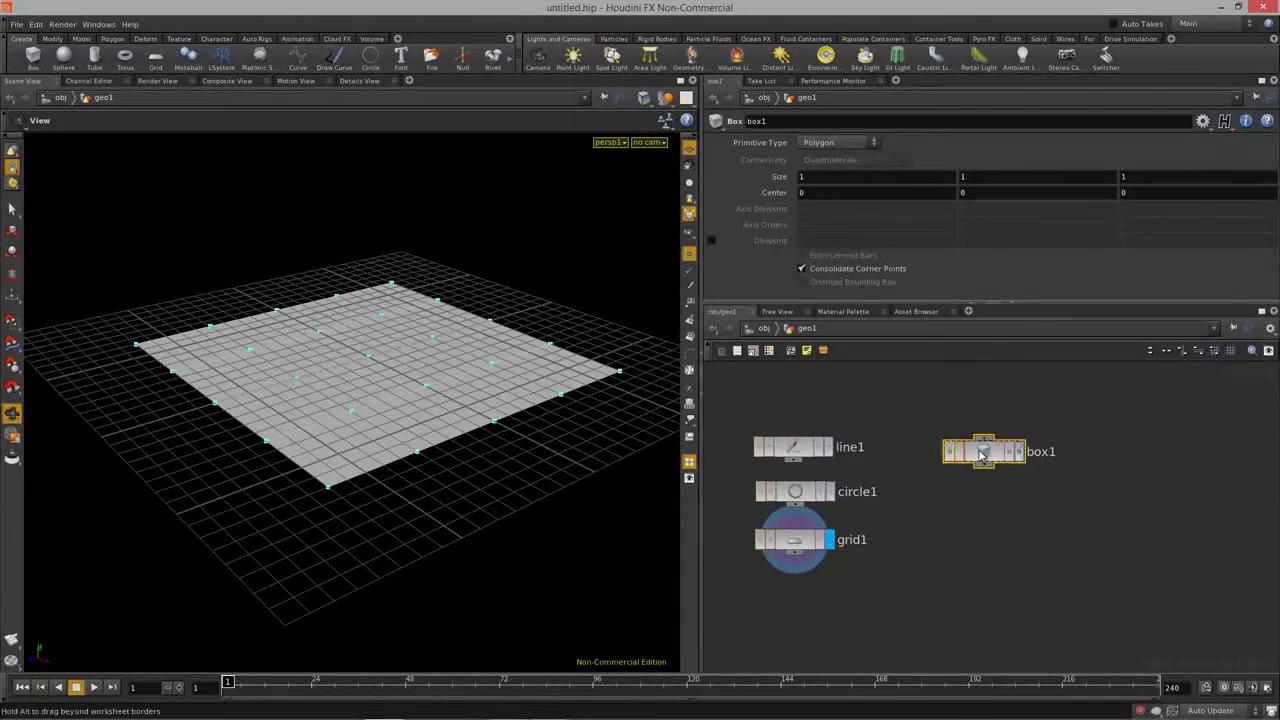
{"action": "left_click", "coordinate": [1018, 451]}
{"action": "scroll", "coordinate": [289, 389], "scroll_direction": "up", "scroll_amount": 3}
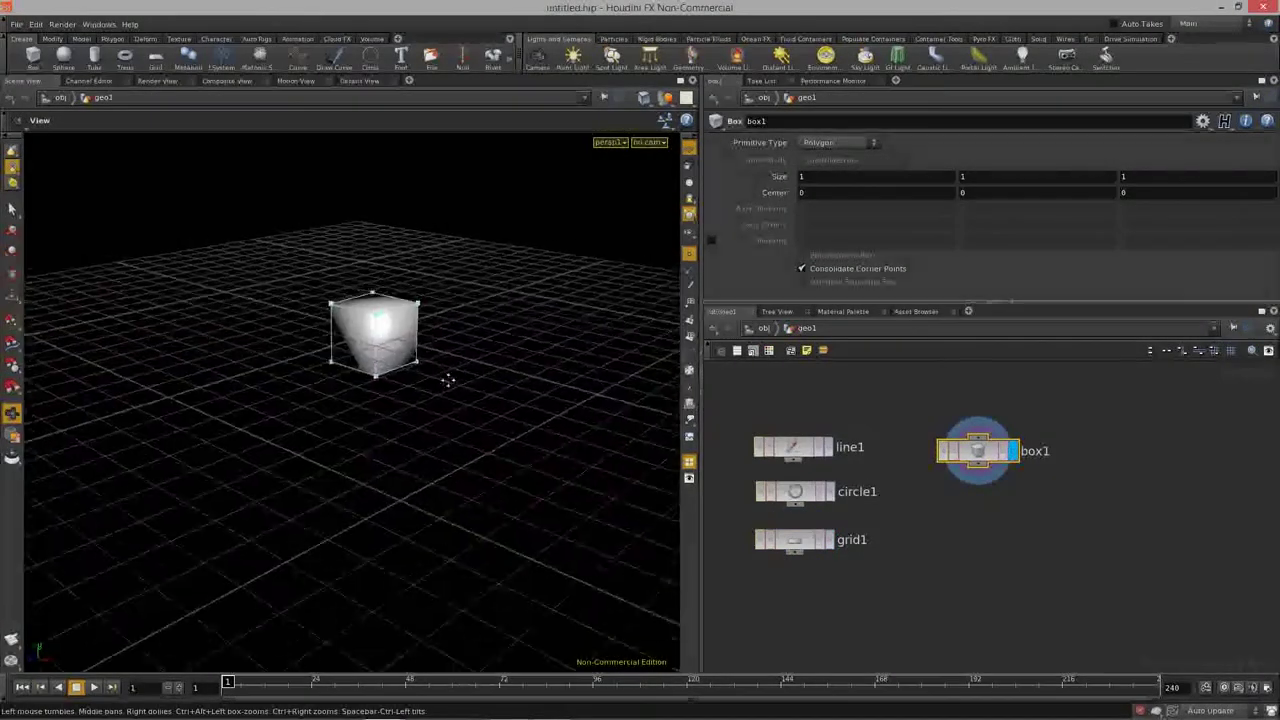
Step: Try changing the box's X size and raising its Y center to 0.8, and undo the changes
{"action": "left_click", "coordinate": [840, 142]}
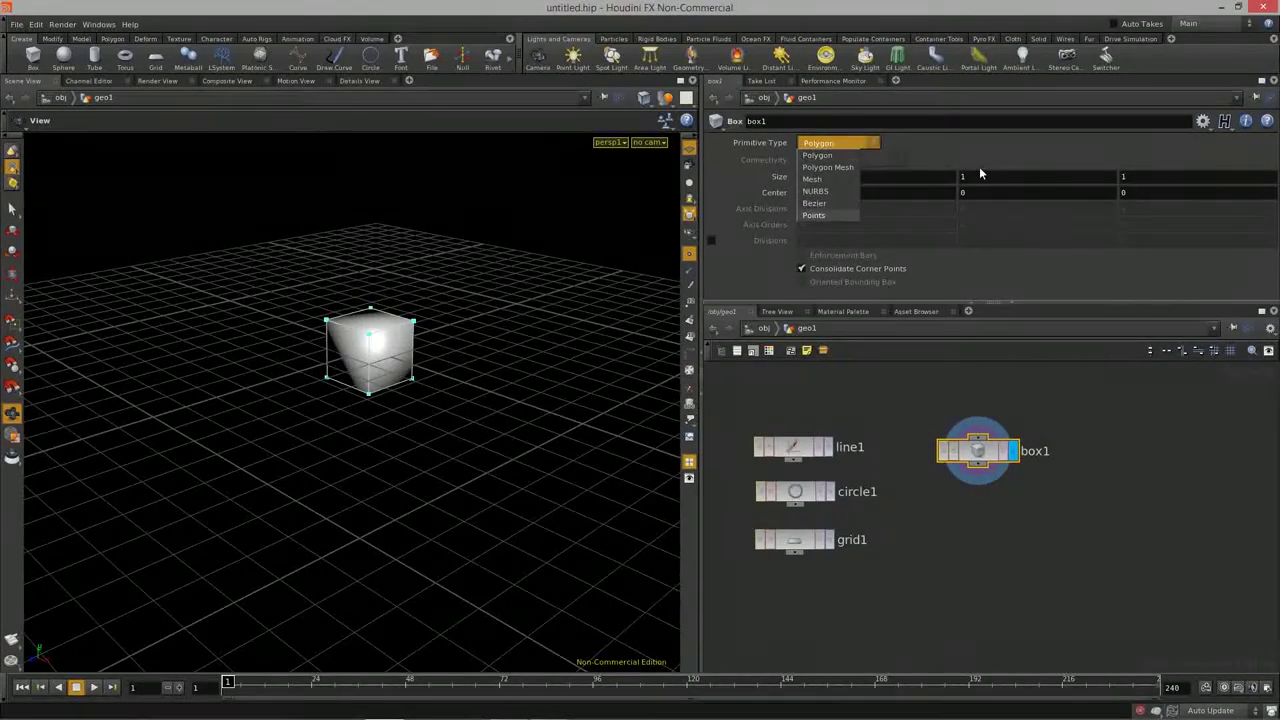
{"action": "left_click", "coordinate": [979, 166]}
{"action": "middle_click_drag", "start_coordinate": [788, 176], "coordinate": [860, 176]}
{"action": "middle_click", "coordinate": [779, 176], "text": "ctrl"}
{"action": "middle_click_drag", "start_coordinate": [982, 192], "coordinate": [1030, 188]}
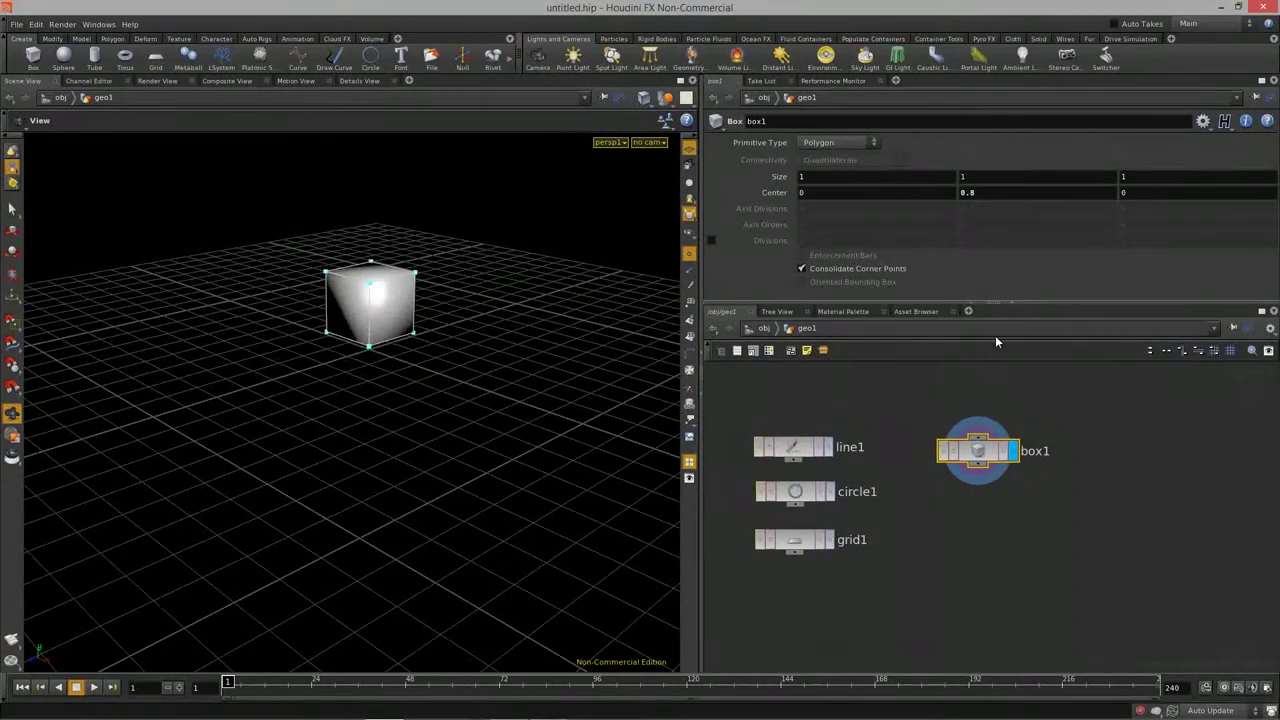
{"action": "key", "text": "ctrl+z"}
{"action": "key", "text": "ctrl+z"}
Step: Move the displayed Box node below the Grid node, and add and display a Sphere node beside the Line node
{"action": "left_click", "coordinate": [1018, 452]}
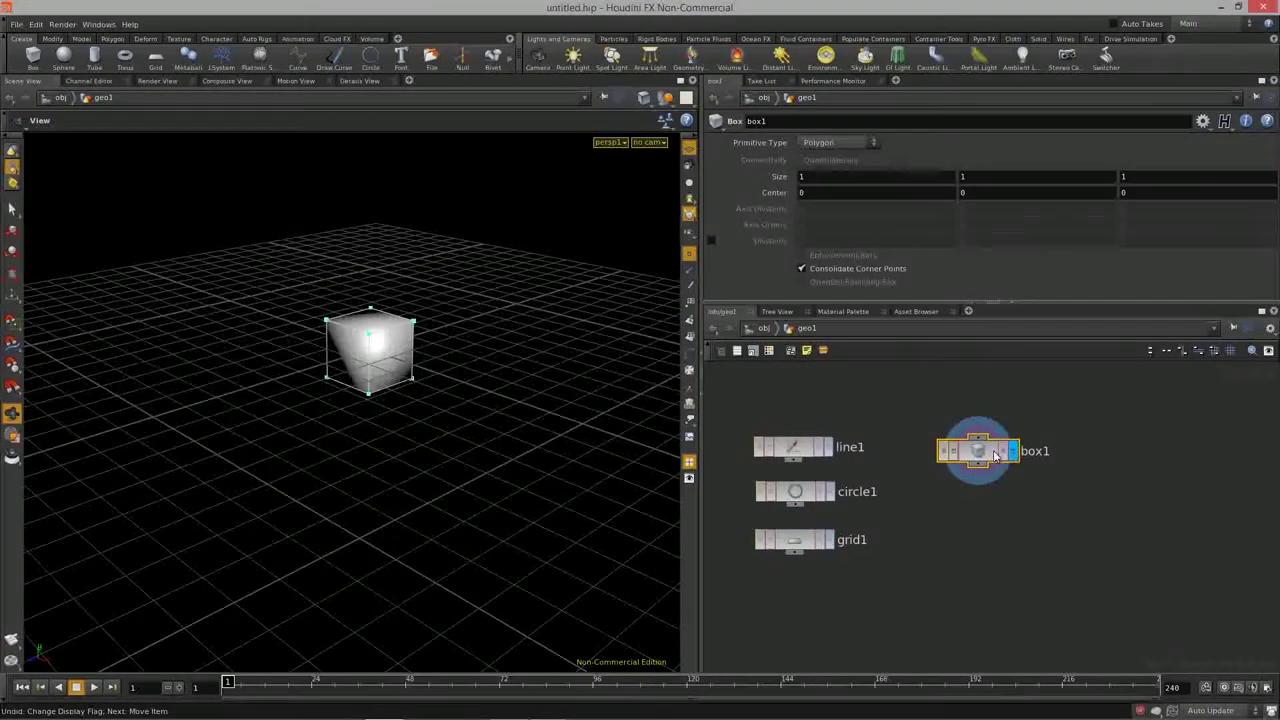
{"action": "key", "text": "l"}
{"action": "key", "text": "Tab"}
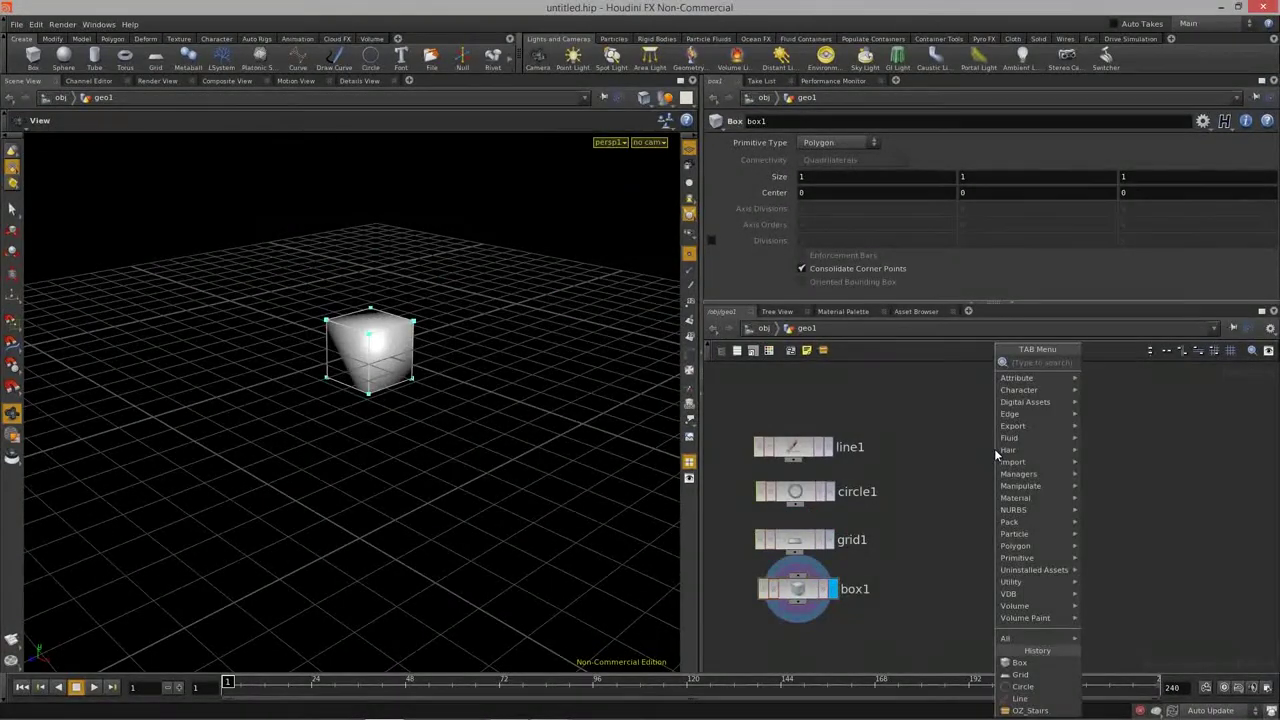
{"action": "mouse_move", "coordinate": [1044, 562]}
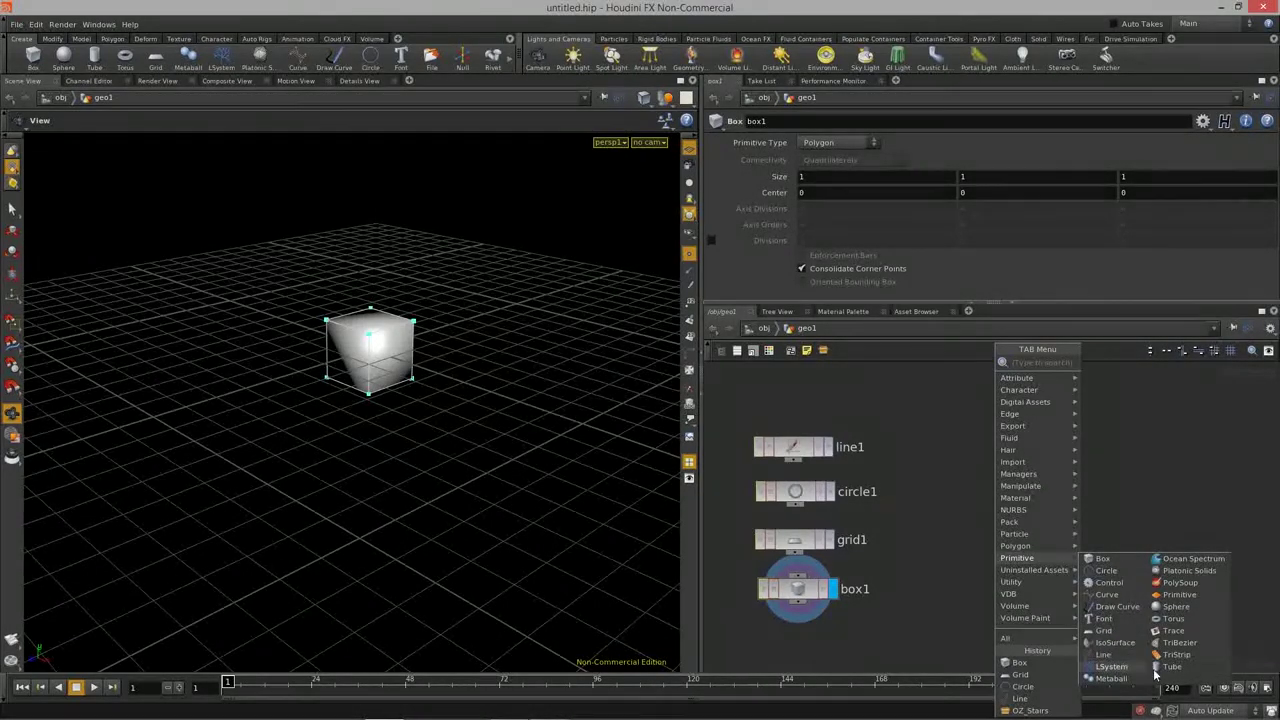
{"action": "left_click", "coordinate": [1172, 606]}
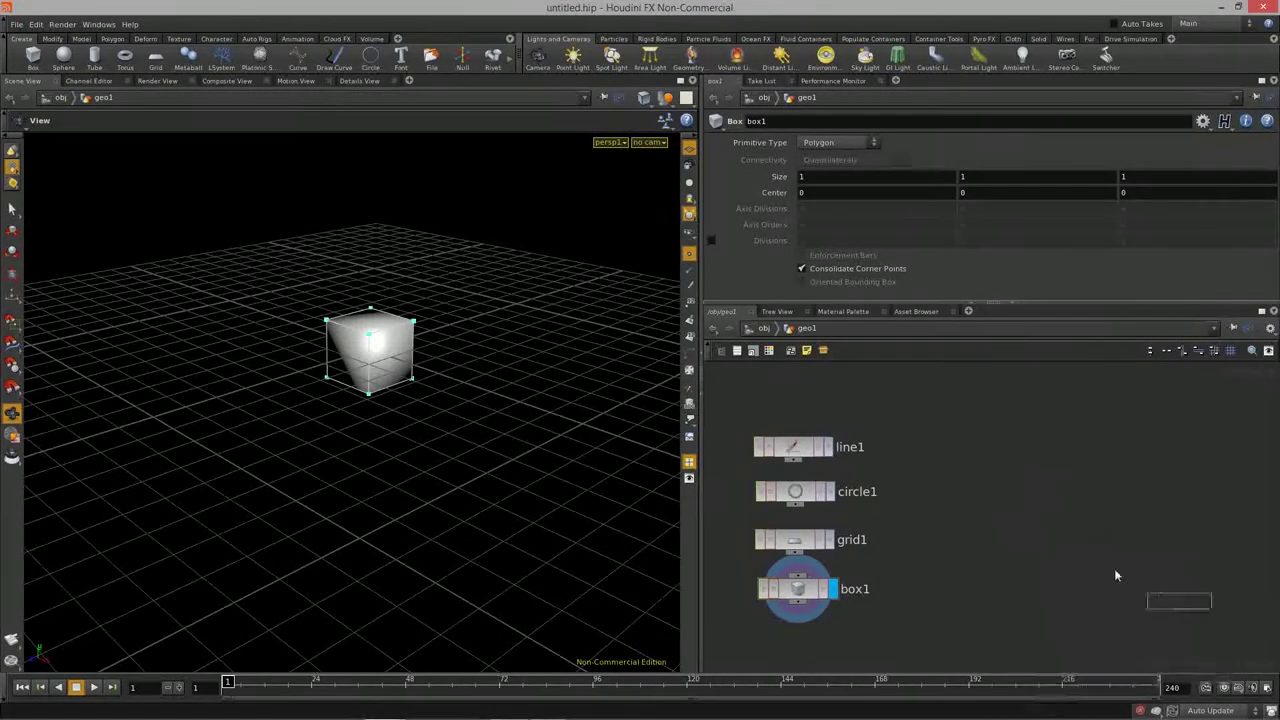
{"action": "left_click", "coordinate": [974, 445]}
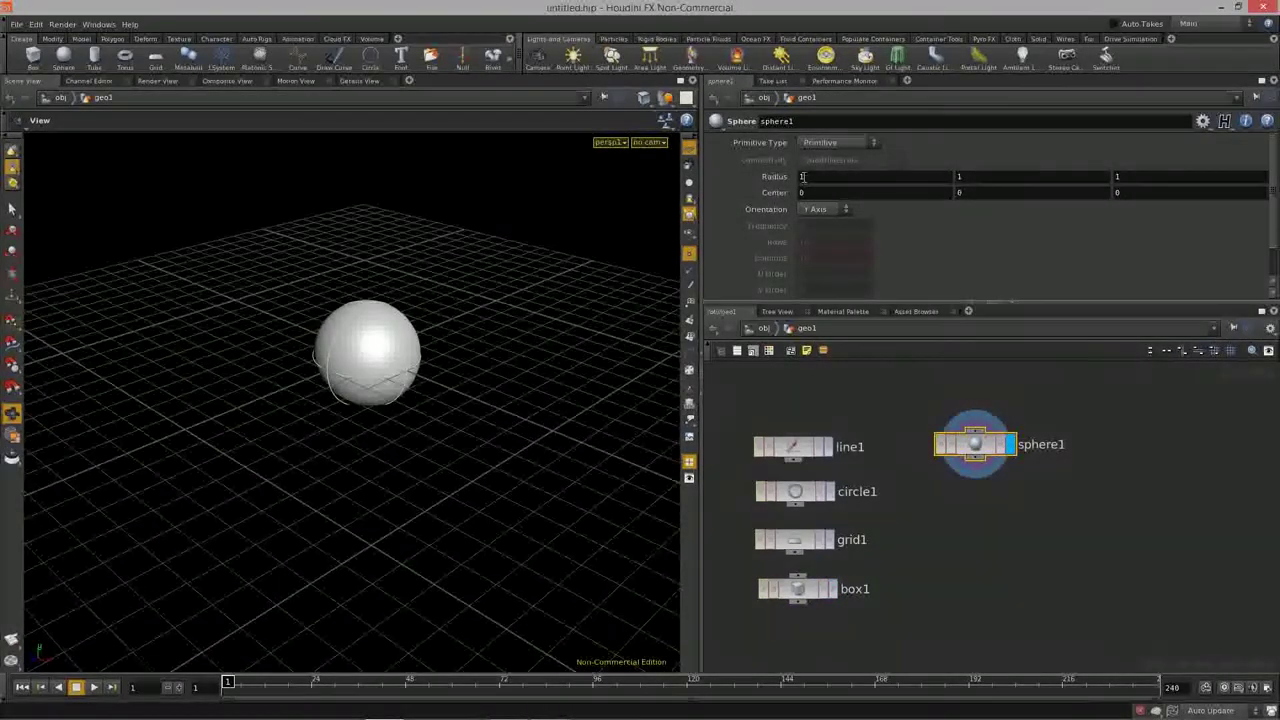
Step: Try changing the sphere's radius, keep it at 1, and move the Sphere node below the Box node
{"action": "left_click", "coordinate": [838, 142]}
{"action": "left_click", "coordinate": [975, 148]}
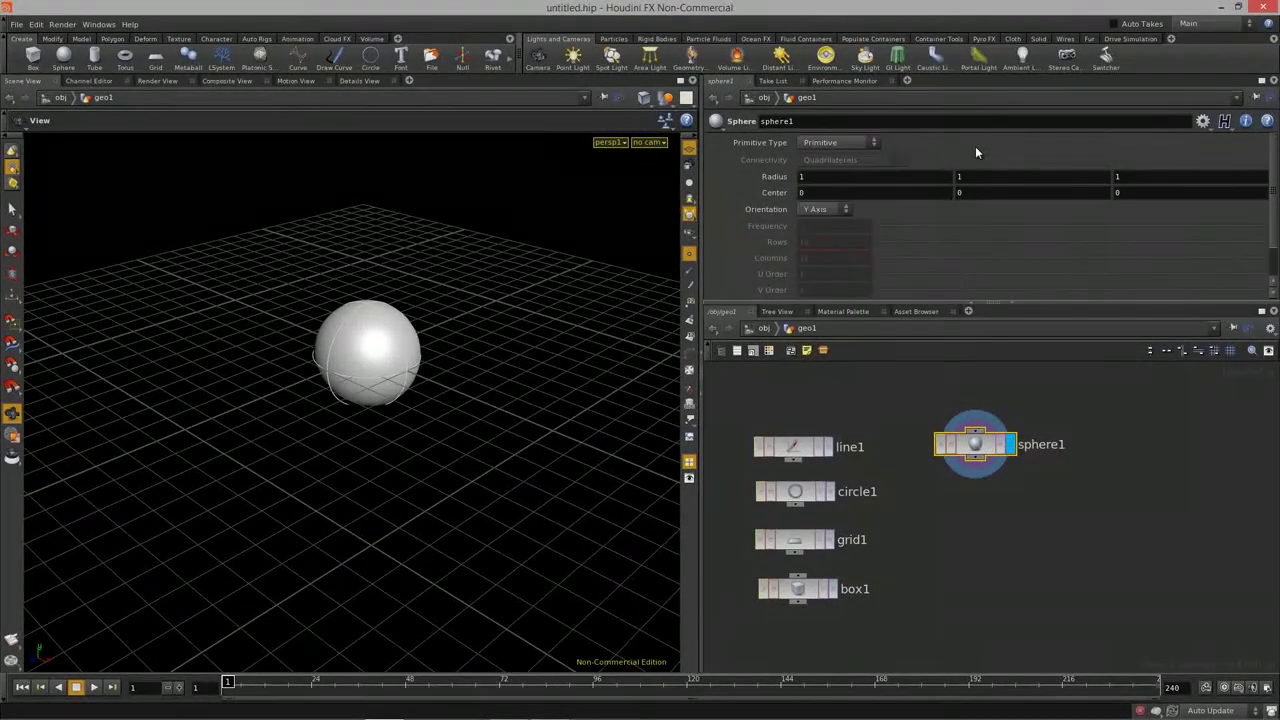
{"action": "mouse_move", "coordinate": [778, 176]}
{"action": "middle_mouse_down"}
{"action": "mouse_move", "coordinate": [830, 174]}
{"action": "mouse_move", "coordinate": [790, 178]}
{"action": "middle_mouse_up"}
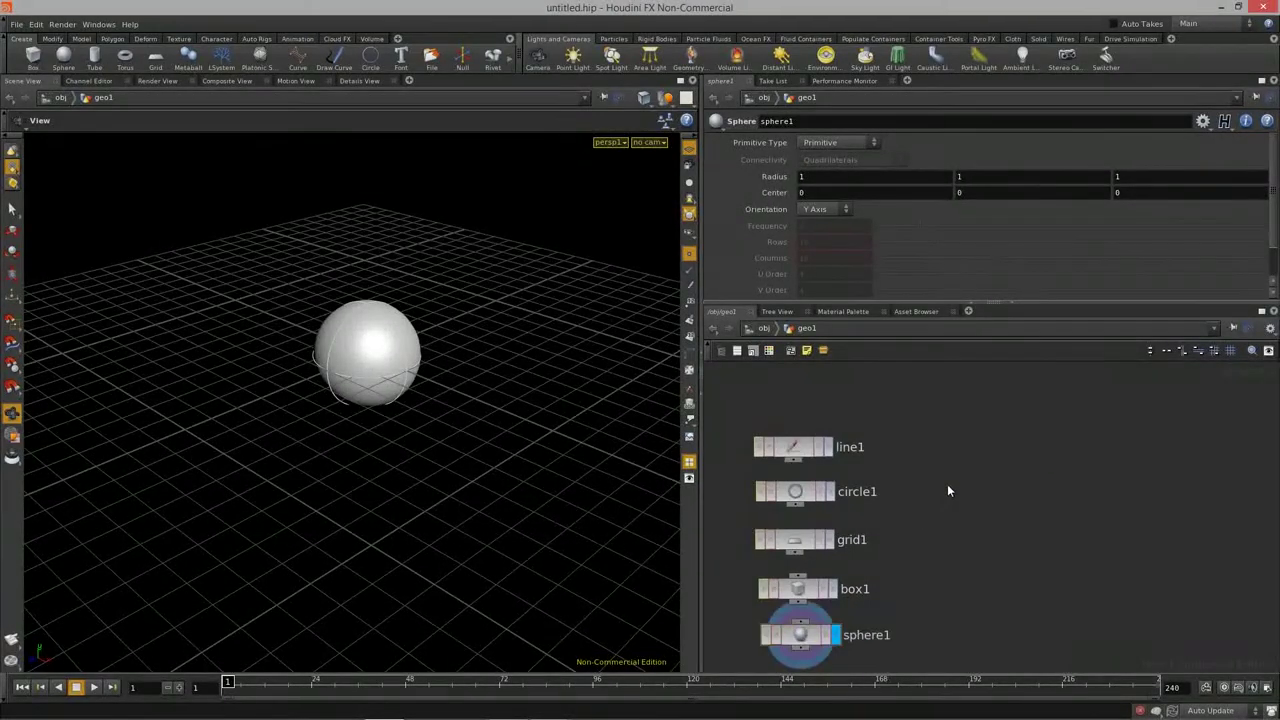
Step: Add a Tube primitive node beside the Line node and display it in the scene
{"action": "key", "text": "Tab"}
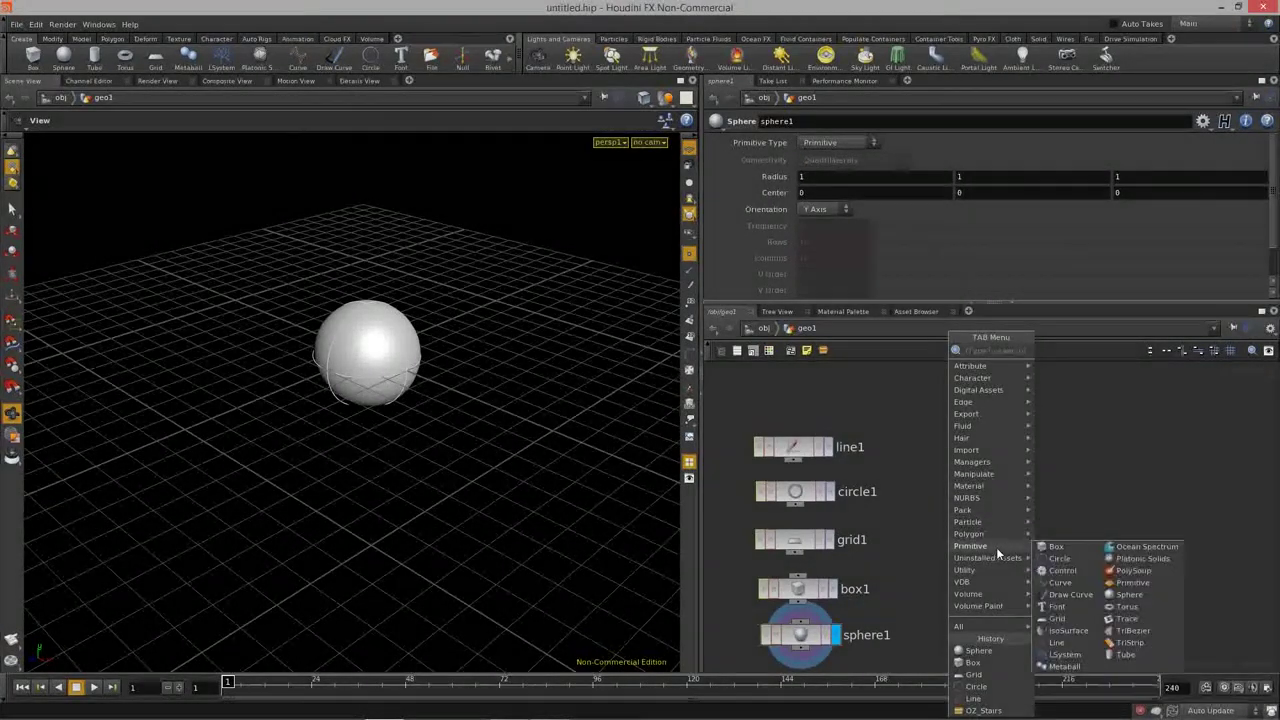
{"action": "mouse_move", "coordinate": [1013, 546]}
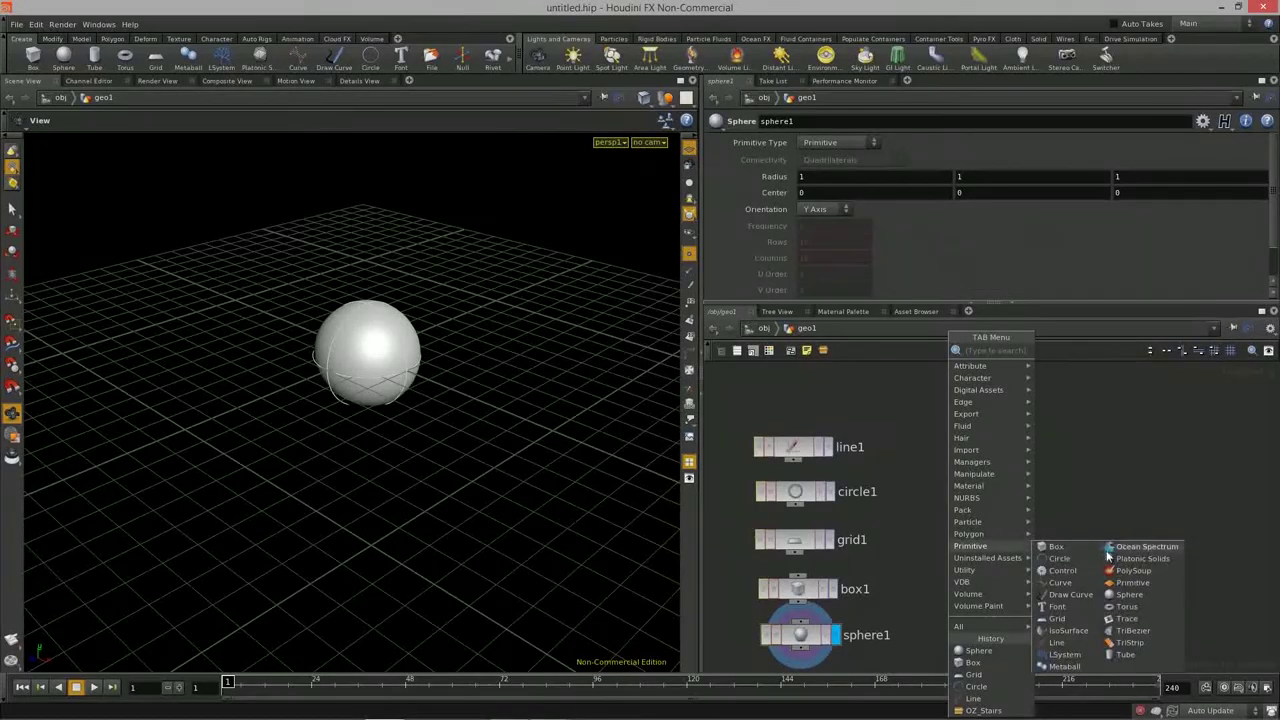
{"action": "left_click", "coordinate": [1125, 654]}
{"action": "left_click", "coordinate": [992, 449]}
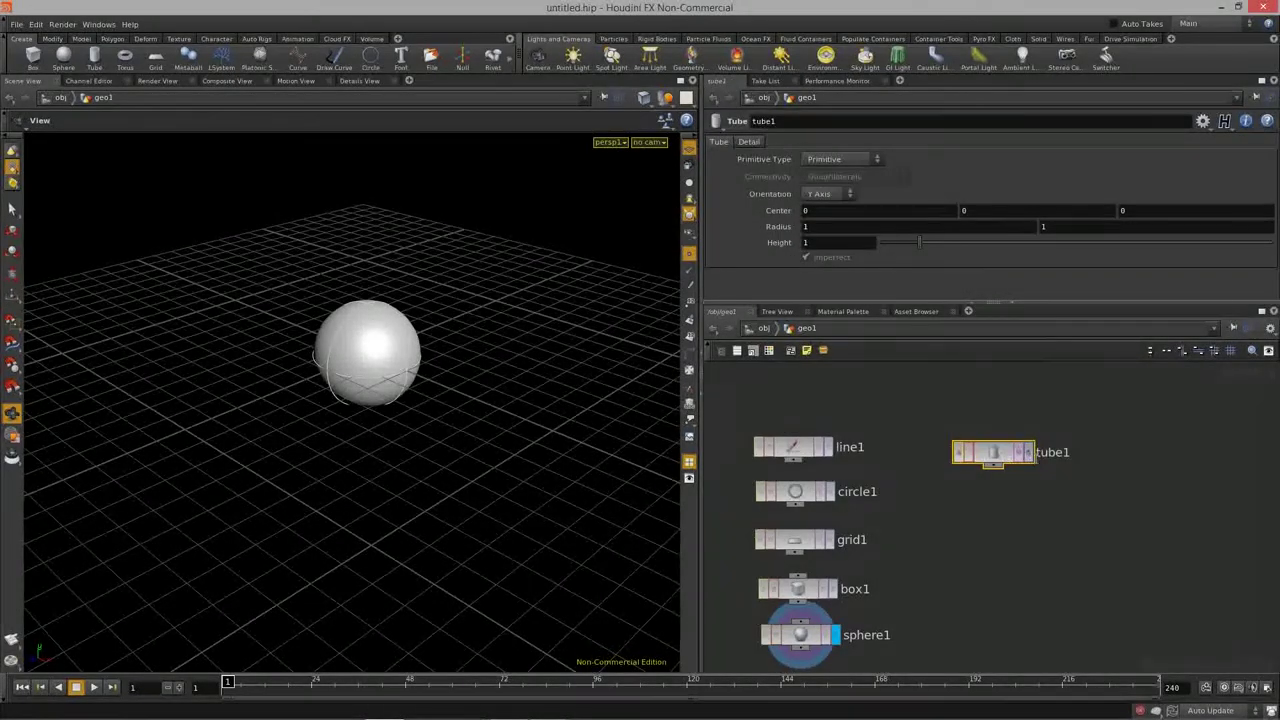
{"action": "left_click", "coordinate": [1029, 441]}
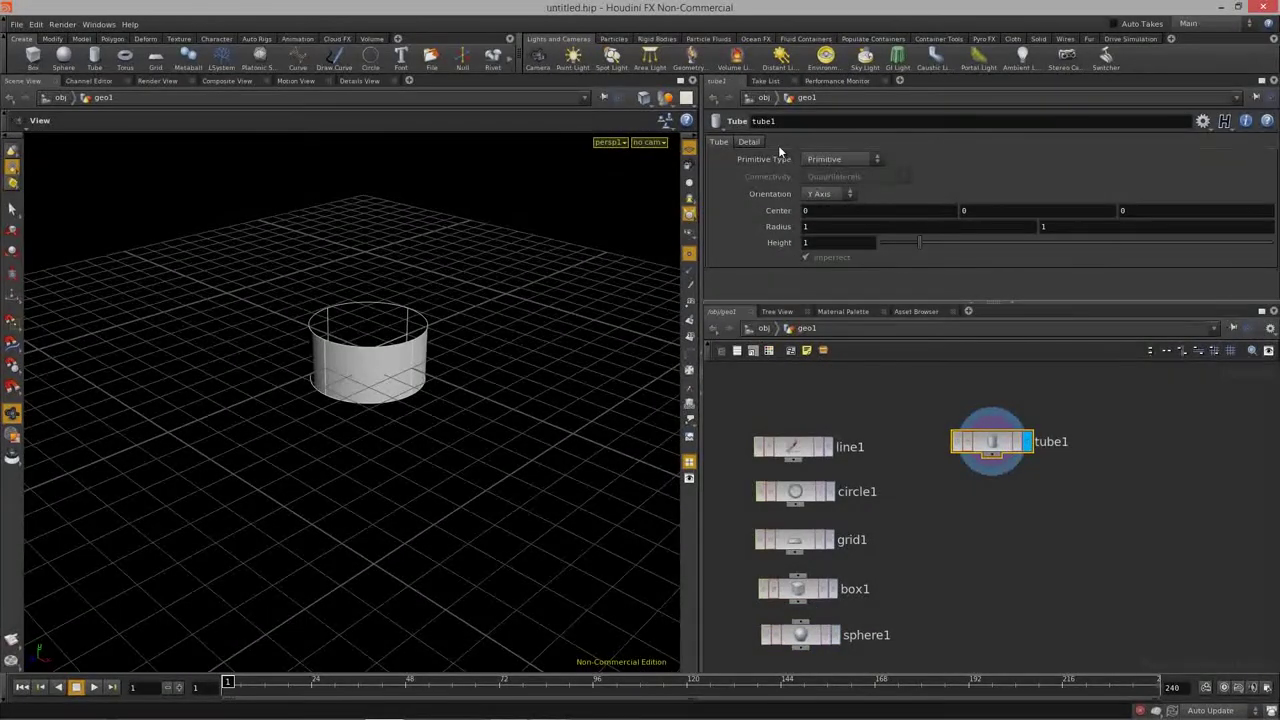
Step: Set the tube's height to 1.46, keeping the Primitive type, and turn on its end caps
{"action": "left_click", "coordinate": [842, 159]}
{"action": "left_click", "coordinate": [900, 250]}
{"action": "left_click_drag", "start_coordinate": [919, 242], "coordinate": [946, 240]}
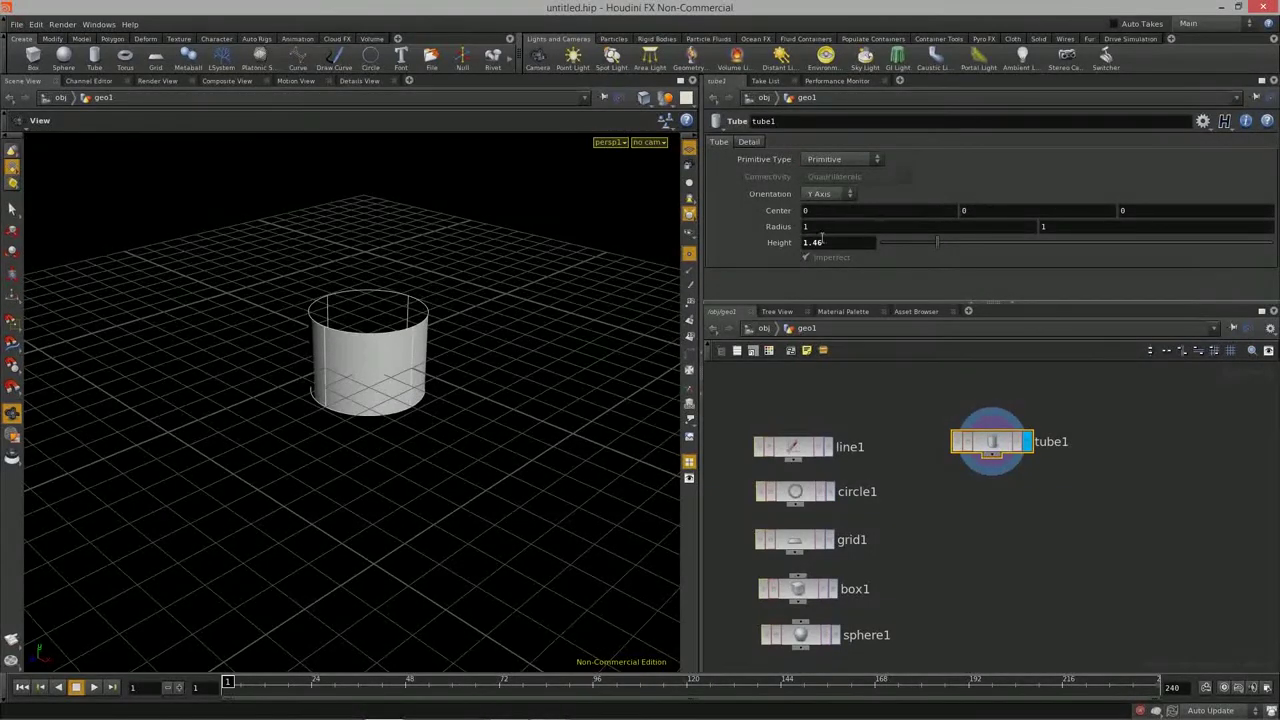
{"action": "middle_click_drag", "start_coordinate": [780, 242], "coordinate": [758, 205]}
{"action": "key", "text": "ctrl+z"}
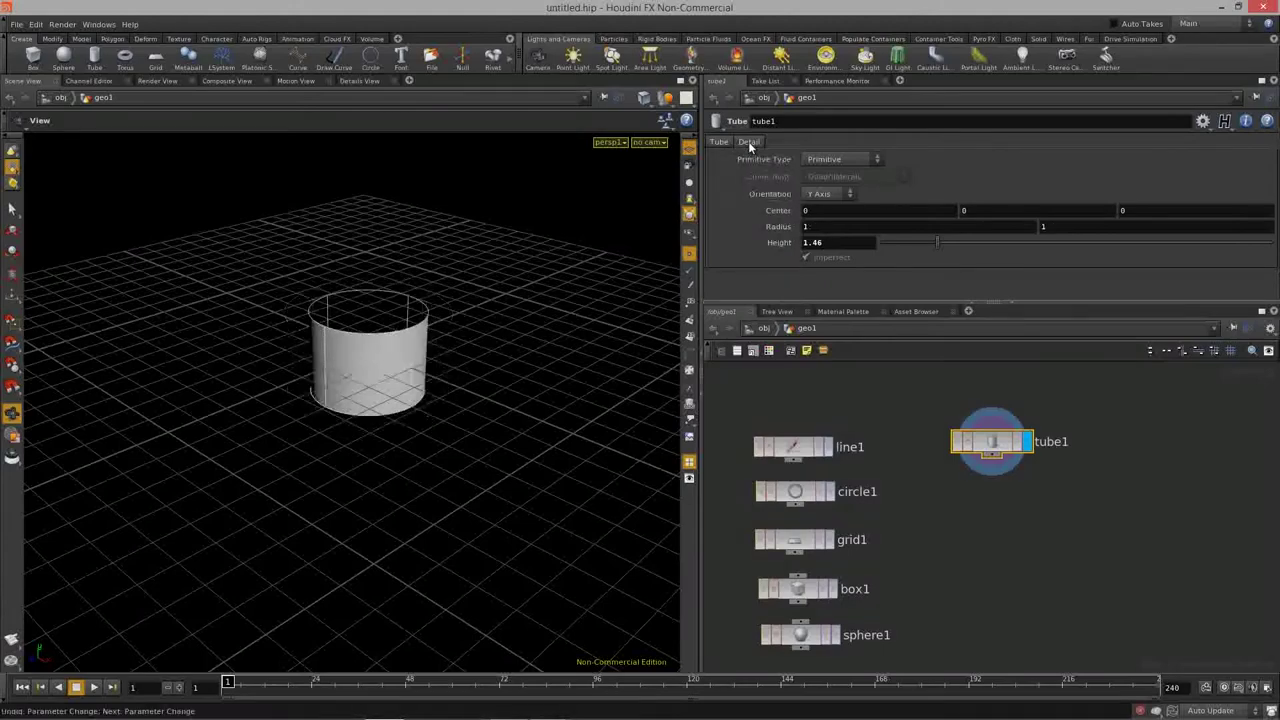
{"action": "left_click", "coordinate": [748, 141]}
{"action": "left_click", "coordinate": [806, 221]}
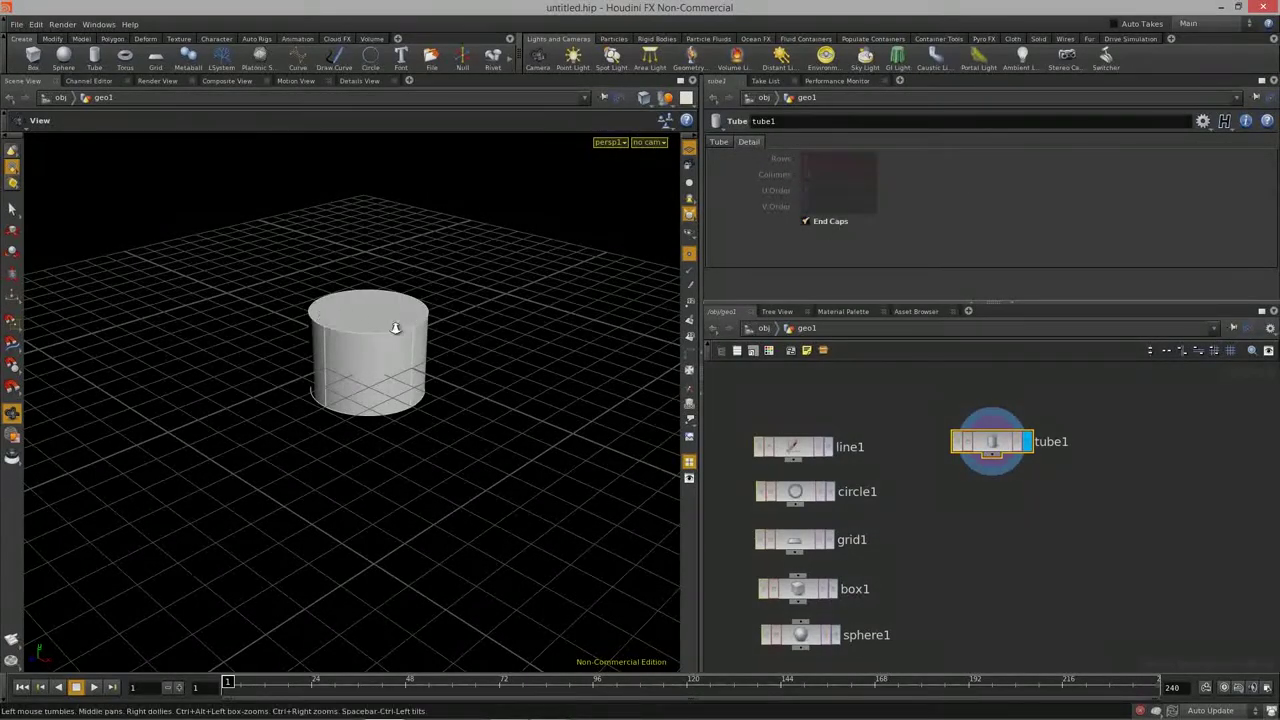
Step: Make the tube polygonal with 21 columns, and move the Tube node above the Line node
{"action": "scroll", "coordinate": [640, 290], "scroll_direction": "up", "scroll_amount": 3}
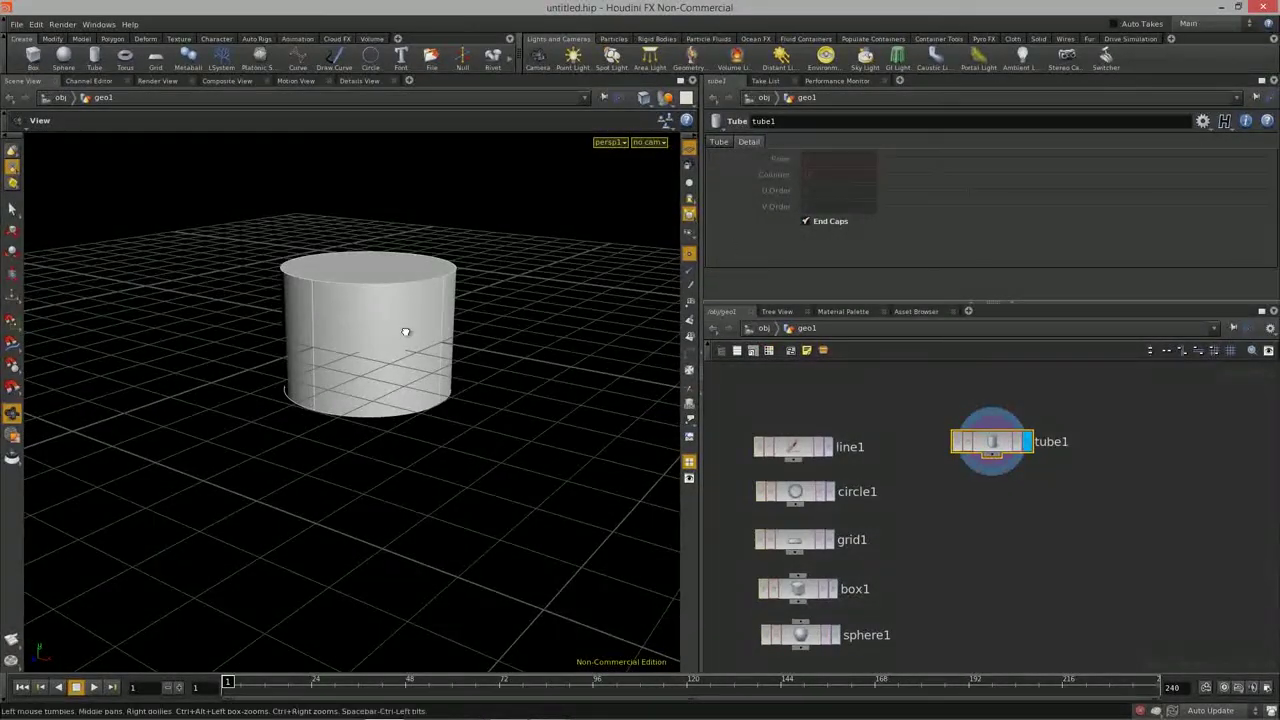
{"action": "left_click_drag", "start_coordinate": [403, 329], "coordinate": [374, 323]}
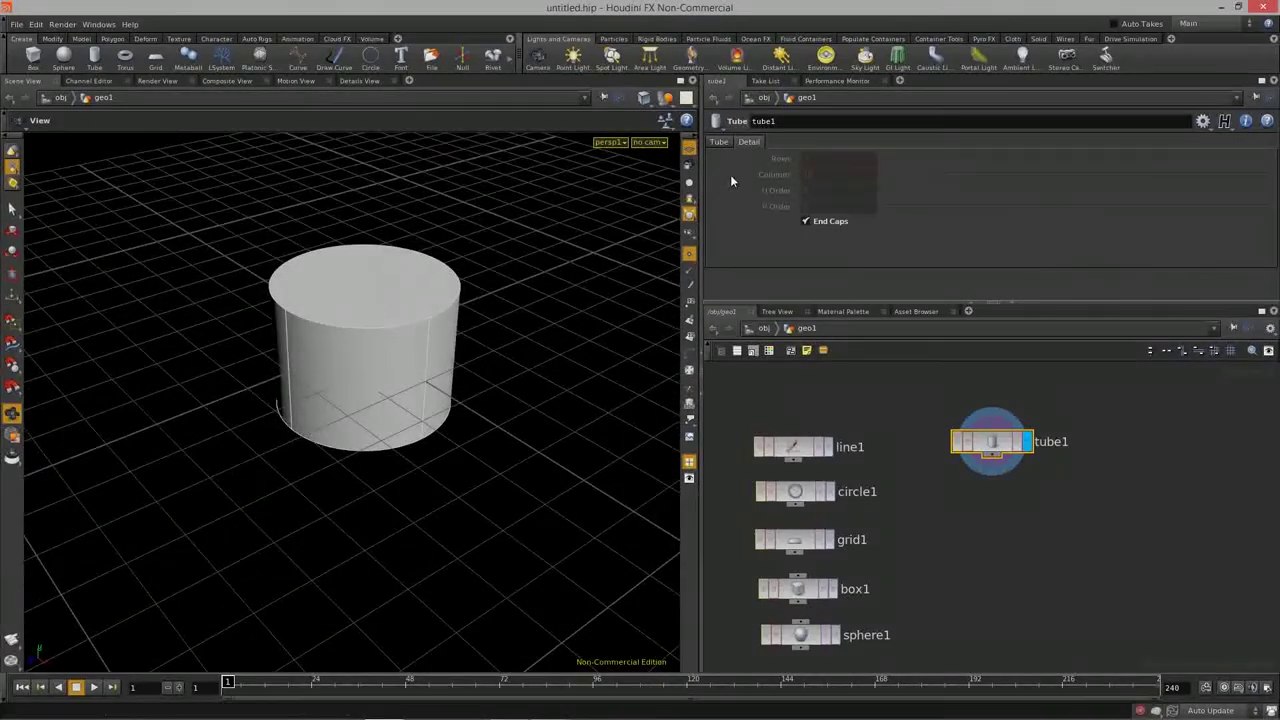
{"action": "left_click", "coordinate": [719, 141]}
{"action": "left_click", "coordinate": [835, 159]}
{"action": "left_click", "coordinate": [830, 184]}
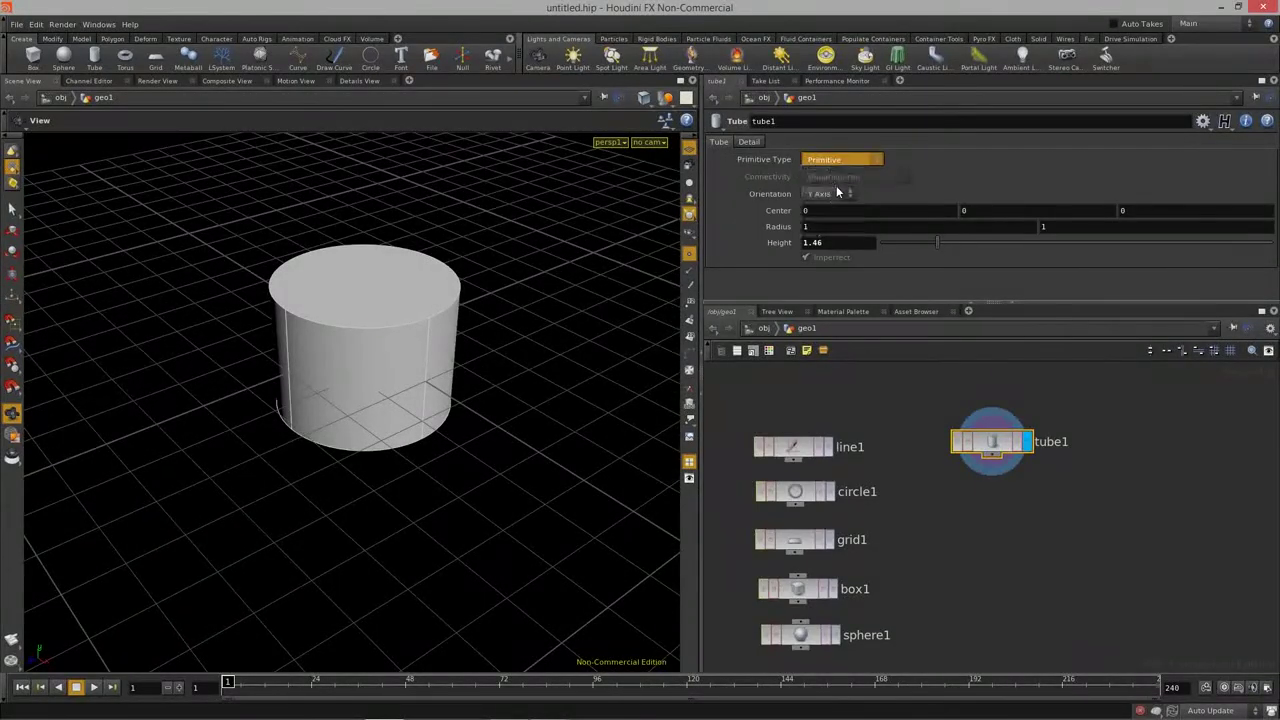
{"action": "left_click", "coordinate": [748, 141]}
{"action": "left_click_drag", "start_coordinate": [958, 178], "coordinate": [1030, 174]}
{"action": "left_click_drag", "start_coordinate": [796, 408], "coordinate": [794, 406]}
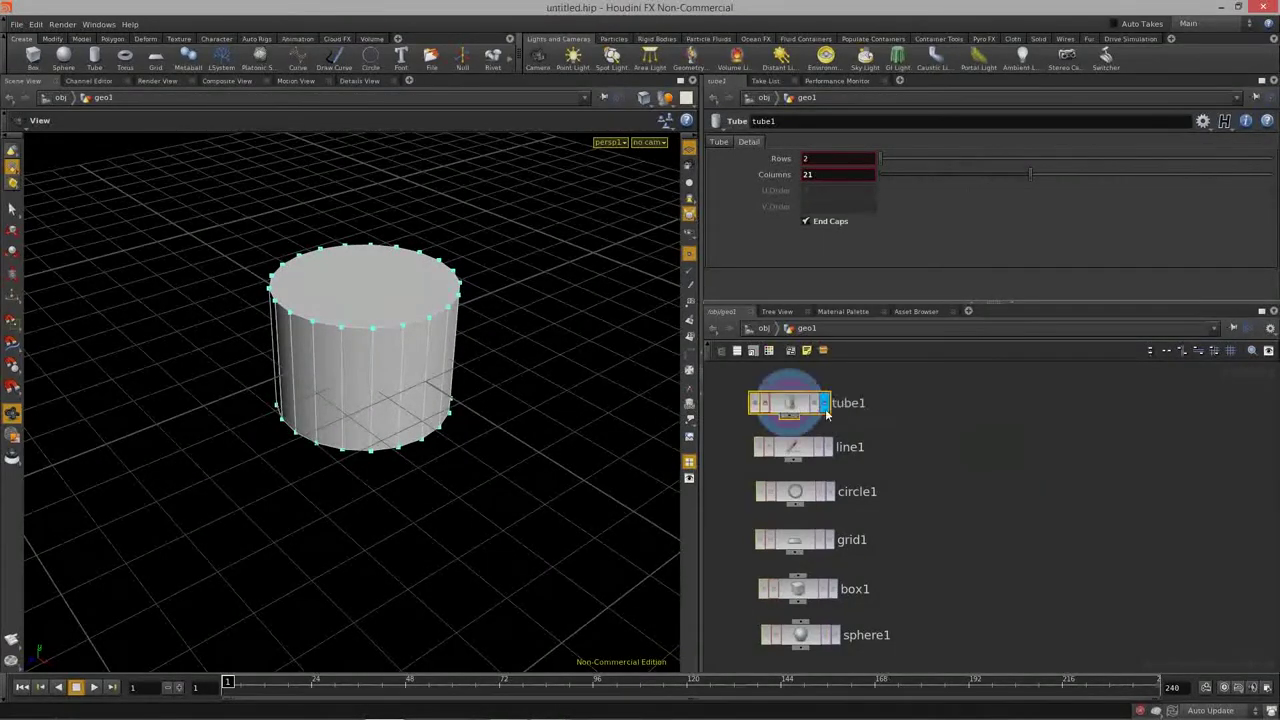
Step: Add a Torus primitive node beside the other nodes and display it in the scene
{"action": "key", "text": "Tab"}
{"action": "type", "text": "torus"}
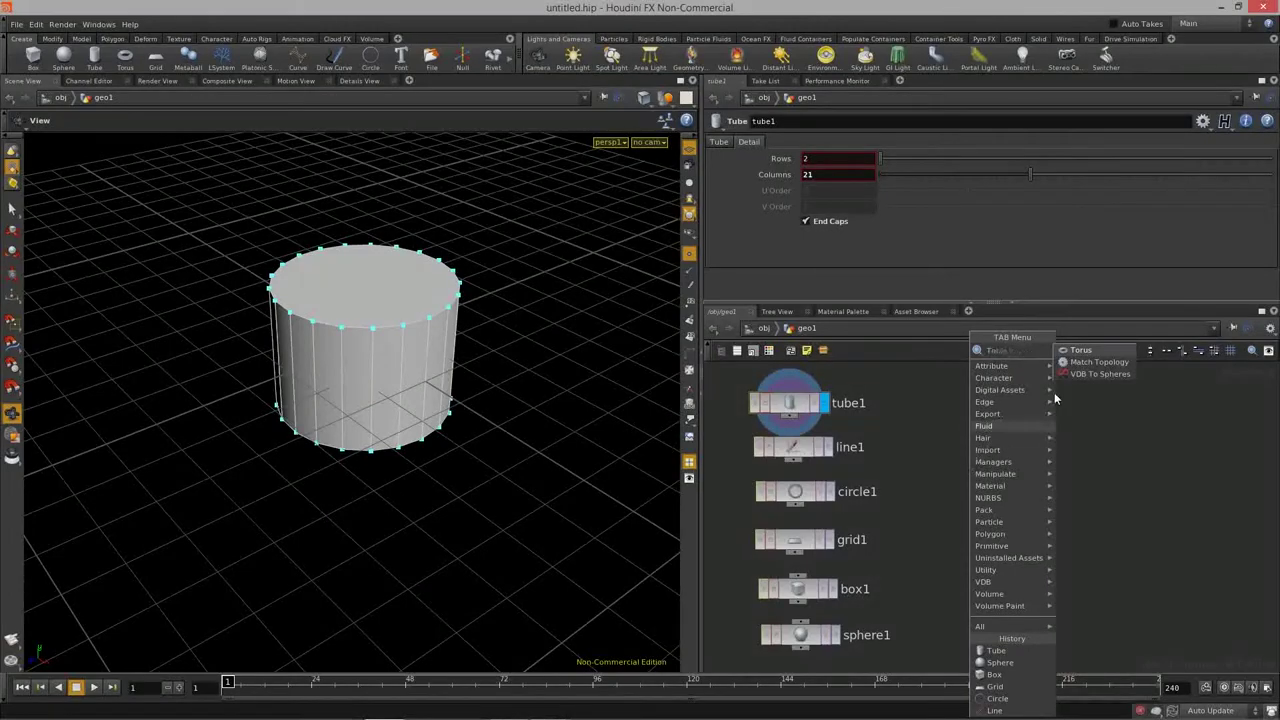
{"action": "key", "text": "Return"}
{"action": "left_click", "coordinate": [1001, 474]}
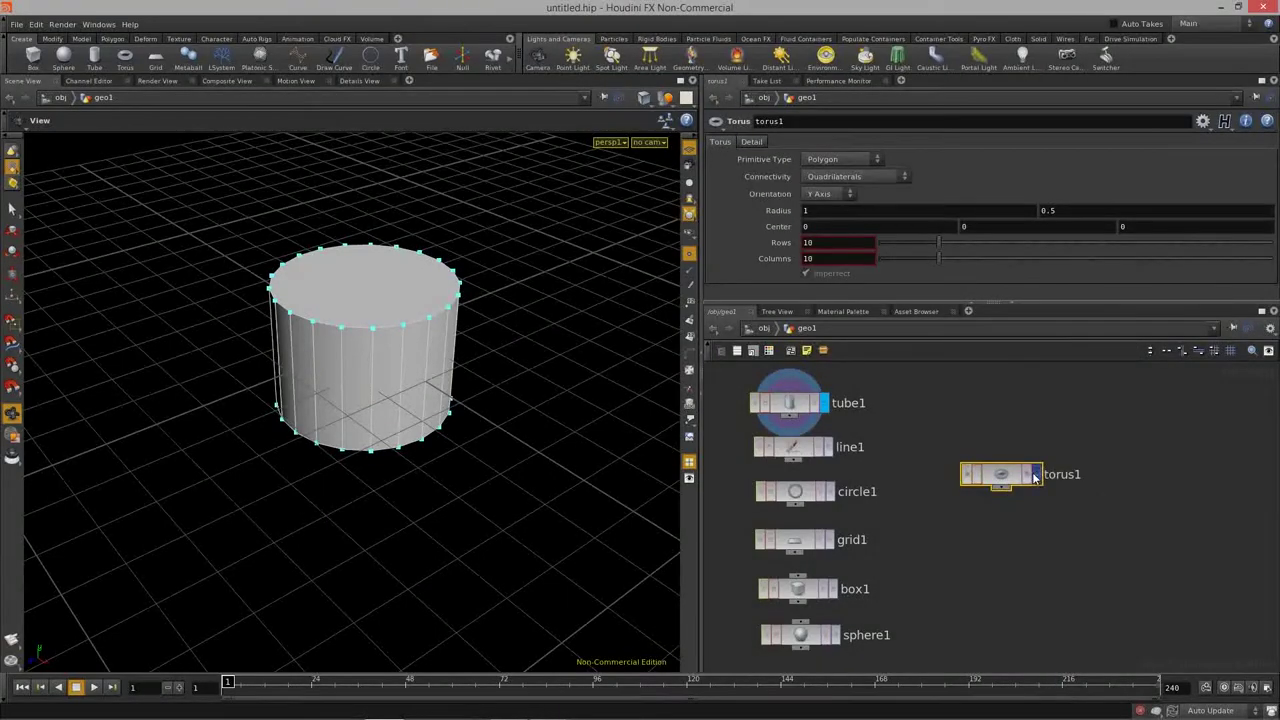
{"action": "left_click", "coordinate": [1035, 476]}
{"action": "left_click_drag", "start_coordinate": [430, 440], "coordinate": [716, 262]}
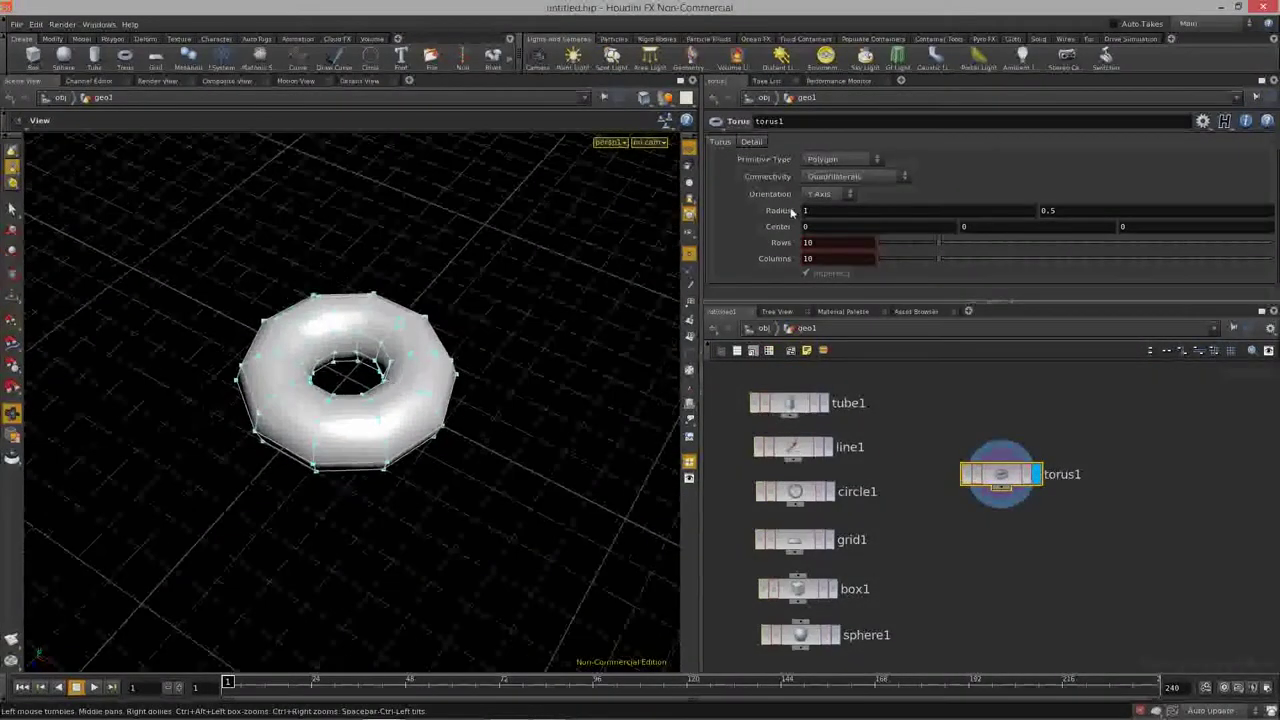
Step: Set the torus's second radius value to 0.2 and its rows to 12
{"action": "left_click", "coordinate": [750, 142]}
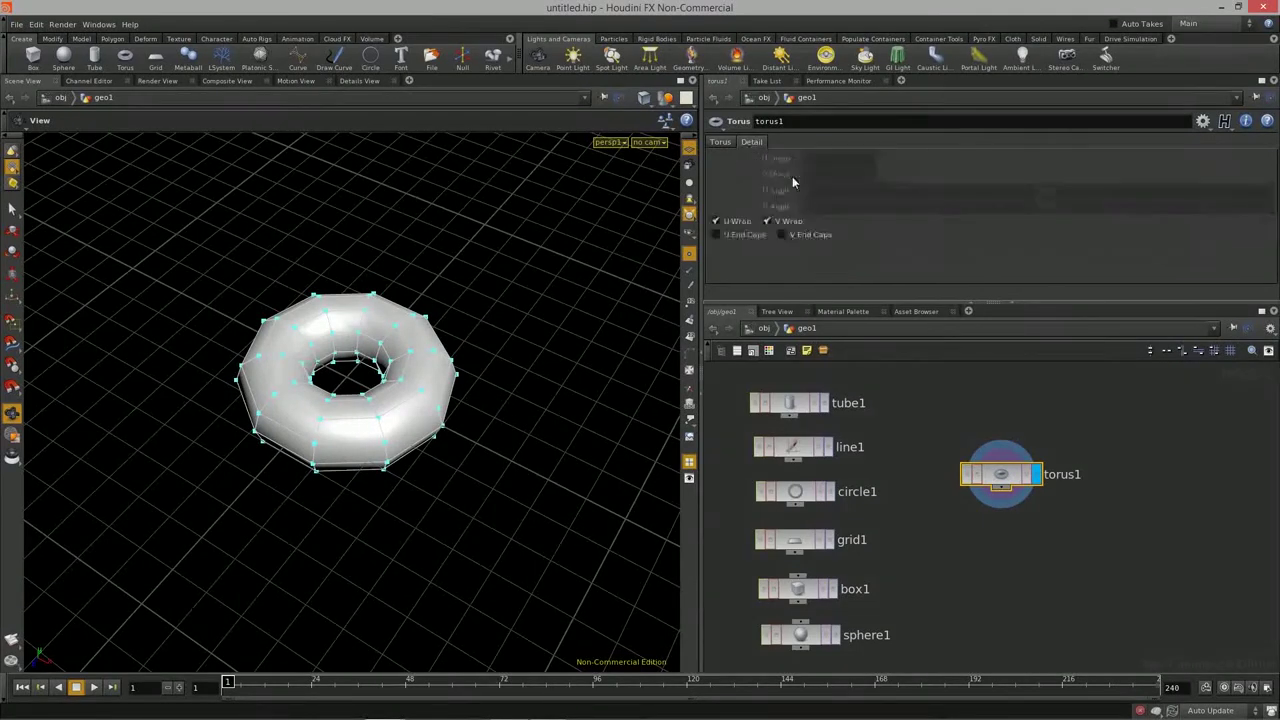
{"action": "left_click", "coordinate": [720, 142]}
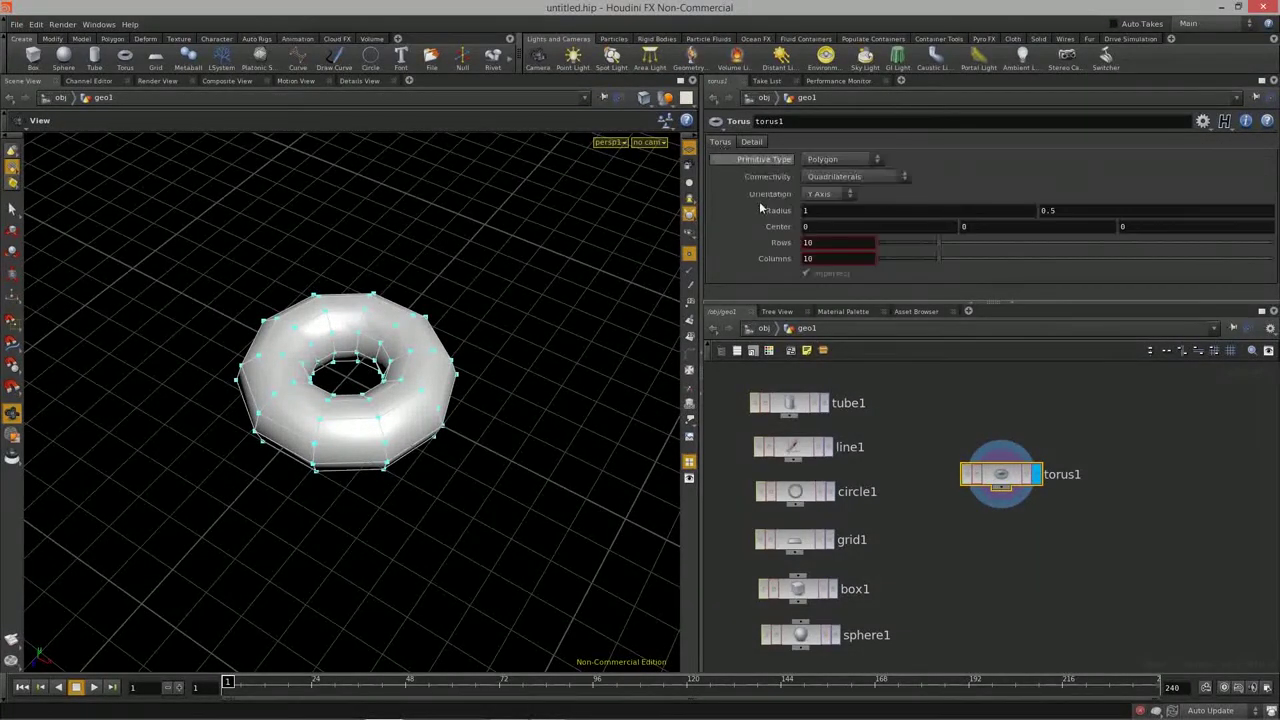
{"action": "mouse_move", "coordinate": [772, 216]}
{"action": "middle_mouse_down"}
{"action": "mouse_move", "coordinate": [900, 216]}
{"action": "mouse_move", "coordinate": [780, 216]}
{"action": "middle_mouse_up"}
{"action": "mouse_move", "coordinate": [942, 243]}
{"action": "left_mouse_down"}
{"action": "mouse_move", "coordinate": [985, 243]}
{"action": "mouse_move", "coordinate": [955, 243]}
{"action": "left_mouse_up"}
{"action": "middle_click_drag", "start_coordinate": [1058, 212], "coordinate": [1030, 212]}
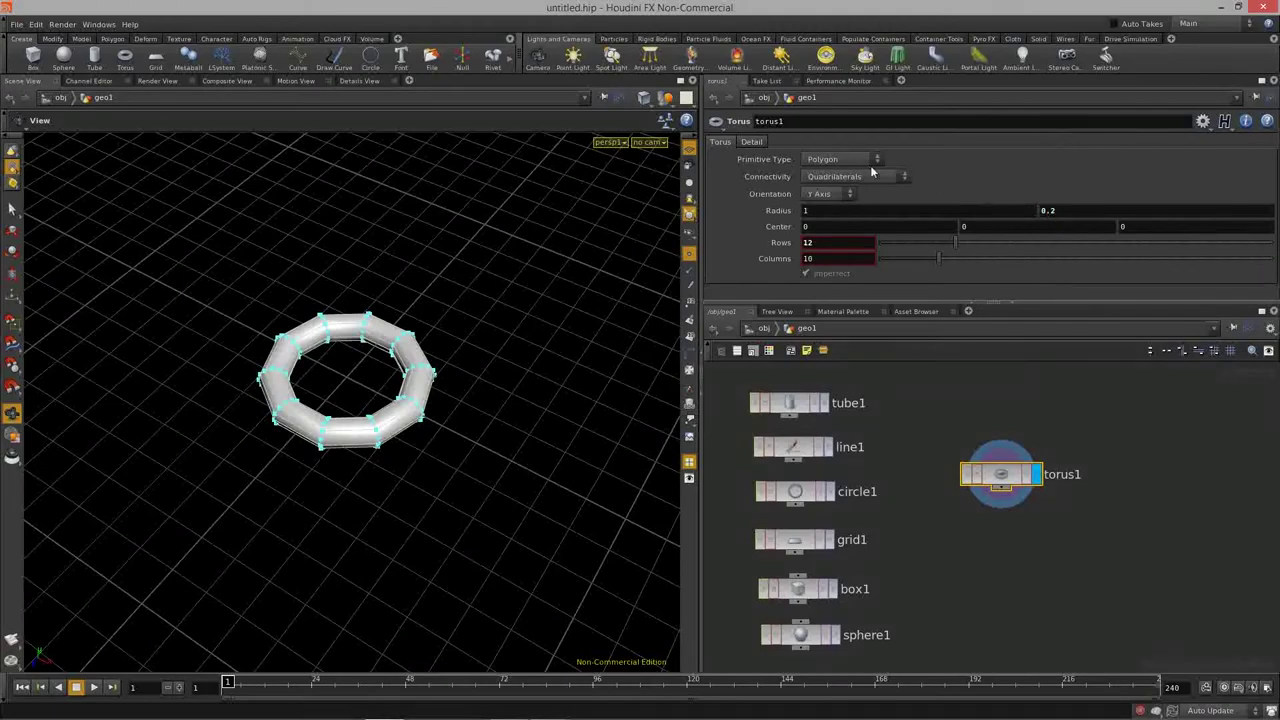
{"action": "left_click", "coordinate": [751, 141]}
{"action": "left_click", "coordinate": [720, 141]}
{"action": "left_click_drag", "start_coordinate": [543, 314], "coordinate": [385, 328]}
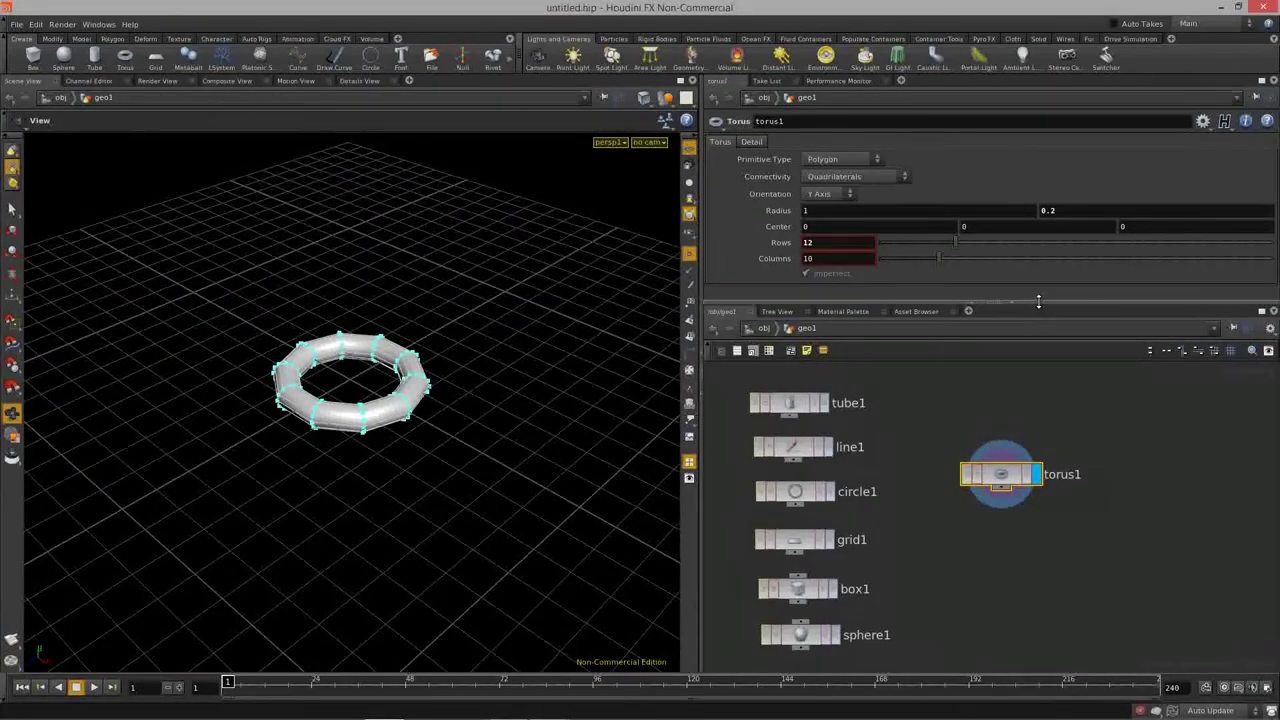
Step: Enlarge the network editor area and move the Torus node below the Sphere node
{"action": "left_click_drag", "start_coordinate": [1045, 302], "coordinate": [1046, 278]}
{"action": "middle_click_drag", "start_coordinate": [1071, 375], "coordinate": [1100, 326]}
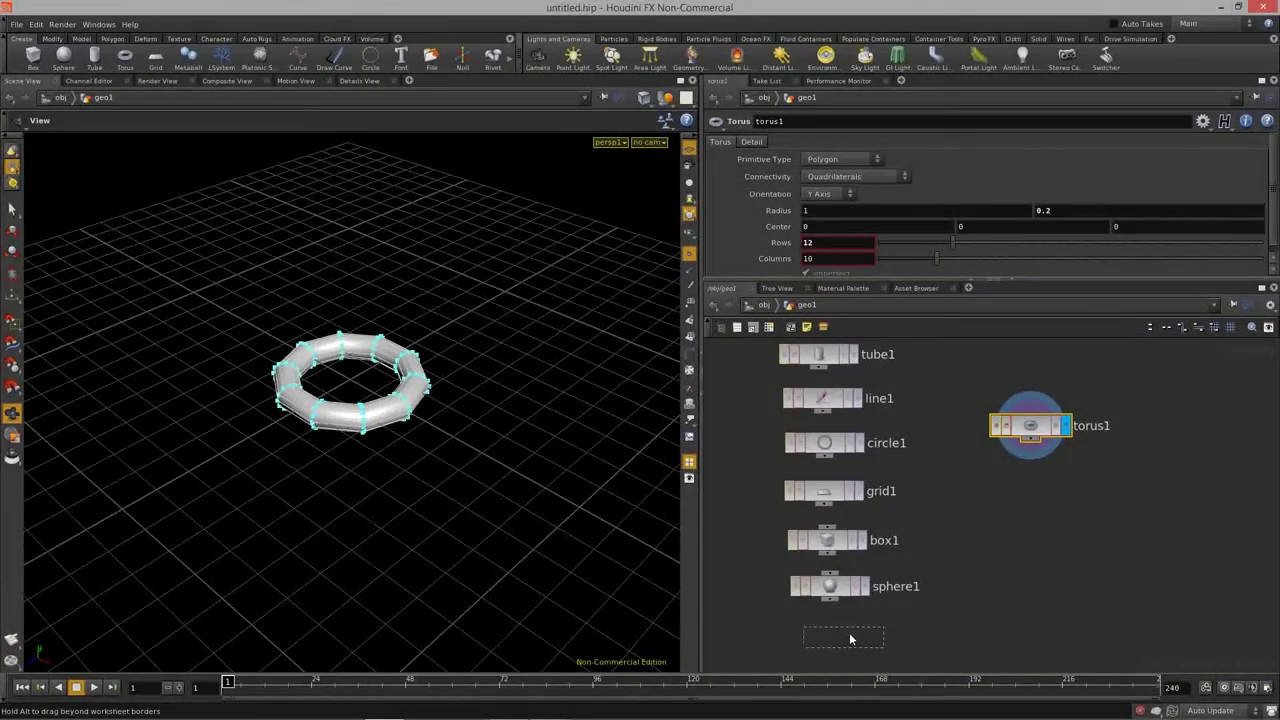
{"action": "key", "text": "Tab"}
{"action": "mouse_move", "coordinate": [1051, 545]}
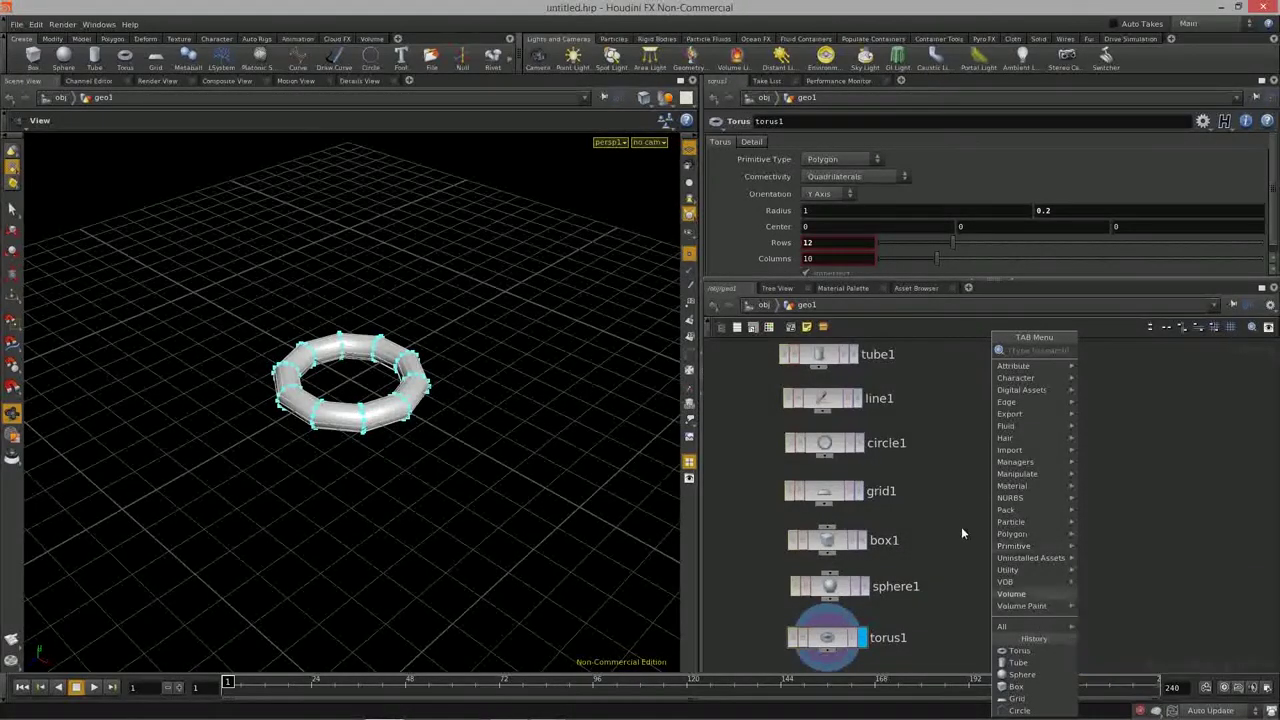
{"action": "key", "text": "Escape"}
{"action": "left_click_drag", "start_coordinate": [1029, 280], "coordinate": [1029, 262]}
{"action": "left_click_drag", "start_coordinate": [763, 346], "coordinate": [905, 655]}
{"action": "middle_click_drag", "start_coordinate": [966, 435], "coordinate": [921, 437]}
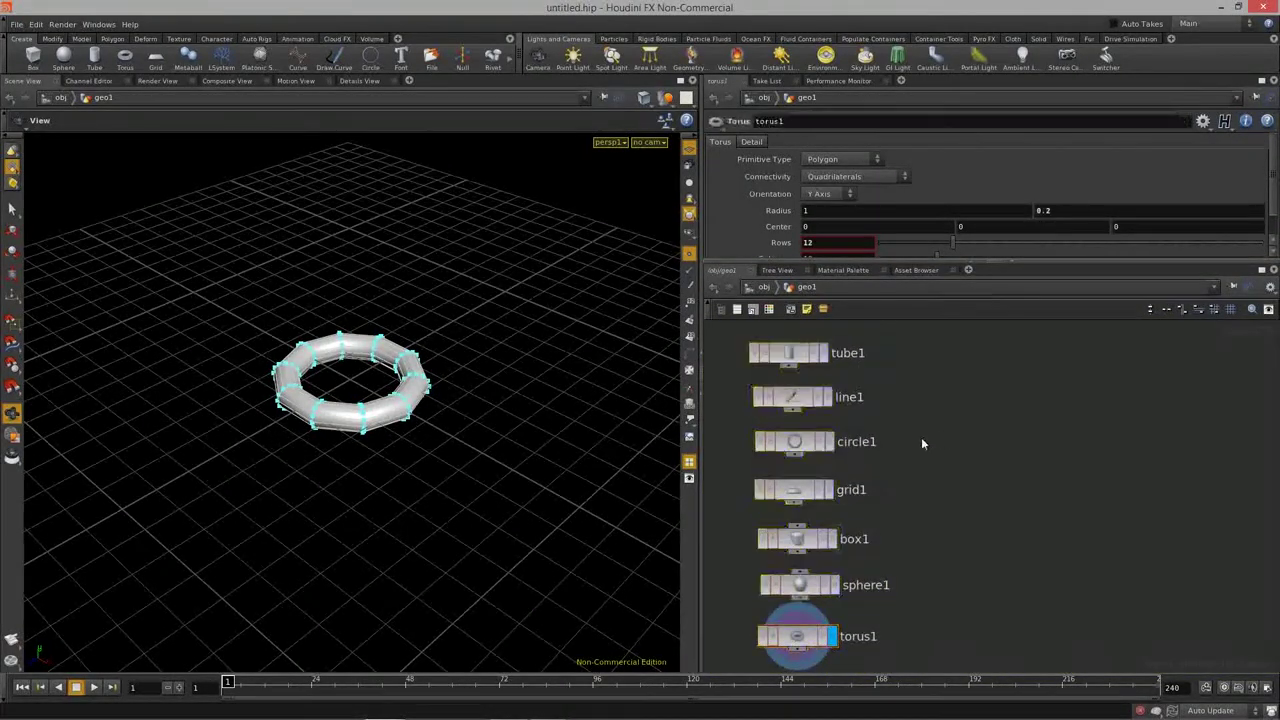
Step: Rearrange the nodes into columns: Tube and Line beside Circle and Grid, then Box and Sphere, with Torus in a further column
{"action": "left_click_drag", "start_coordinate": [790, 404], "coordinate": [936, 492]}
{"action": "left_click_drag", "start_coordinate": [903, 600], "coordinate": [1065, 438]}
{"action": "left_click", "coordinate": [800, 636]}
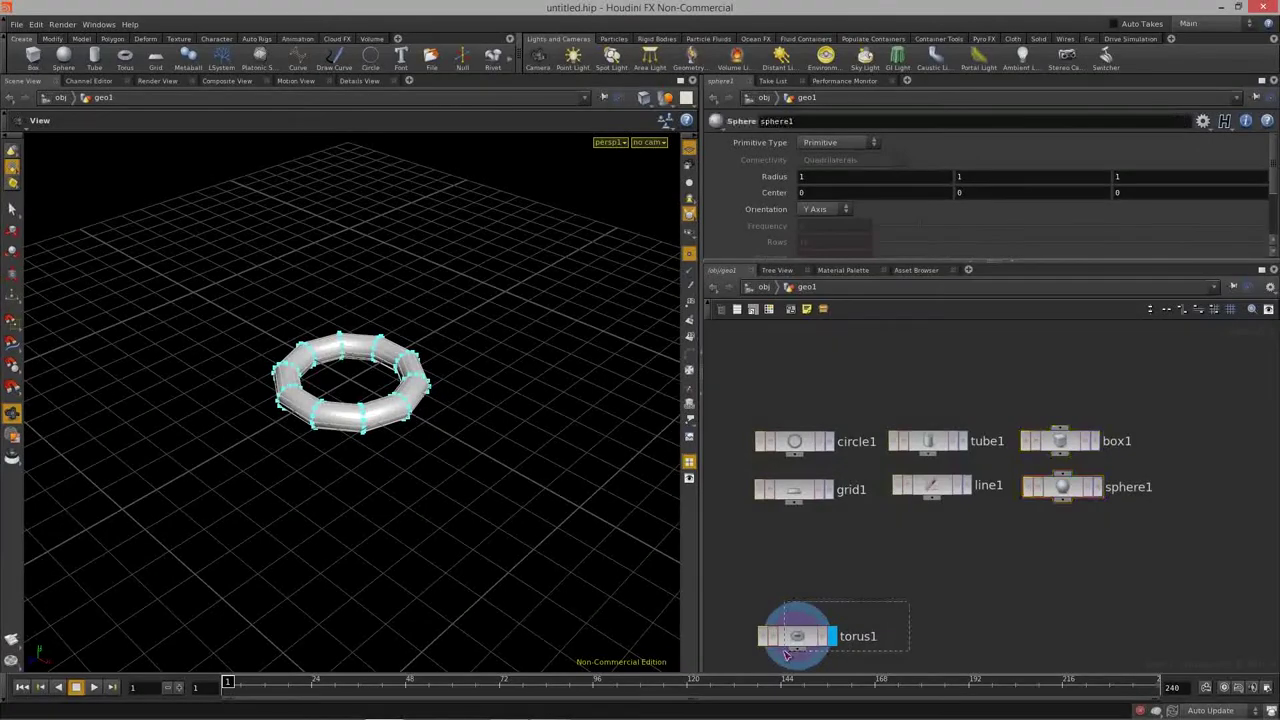
{"action": "left_click_drag", "start_coordinate": [1194, 440], "coordinate": [1190, 448]}
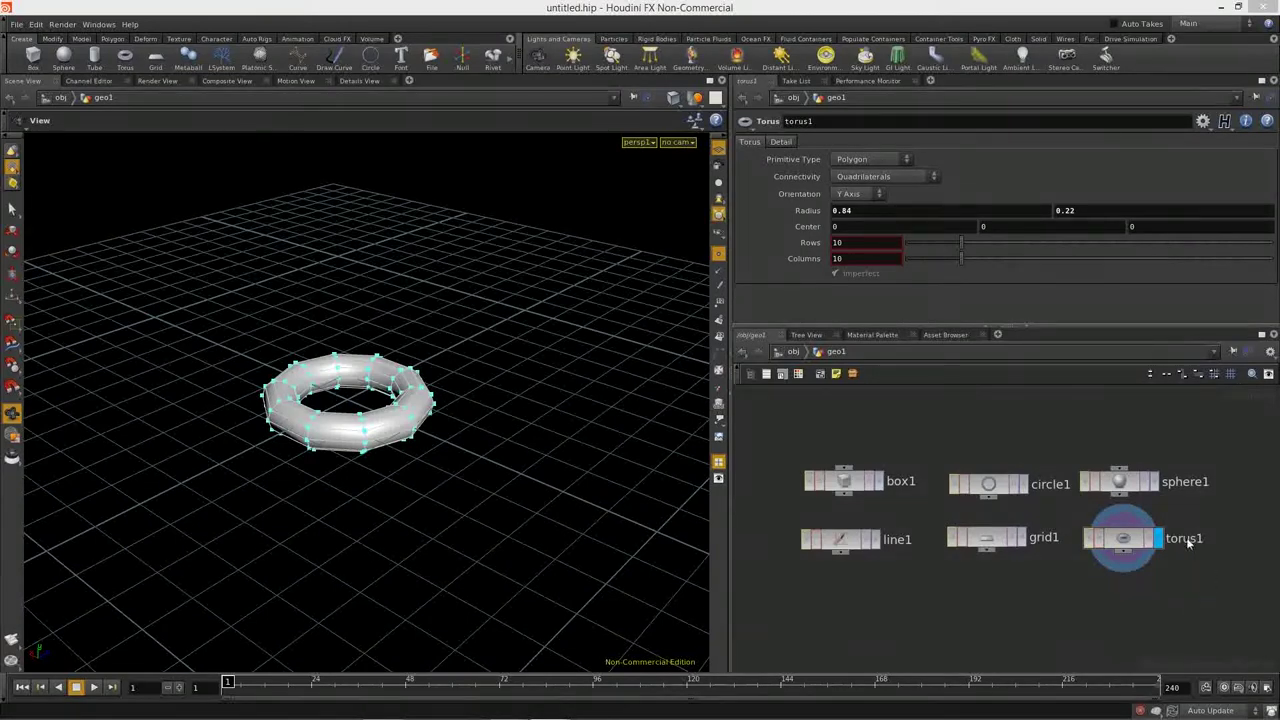
Step: Delete the Sphere, Torus, Circle, Grid and Line nodes, keeping only the Box node
{"action": "left_click_drag", "start_coordinate": [1205, 434], "coordinate": [972, 579]}
{"action": "key", "text": "Delete"}
{"action": "left_click_drag", "start_coordinate": [982, 523], "coordinate": [792, 564]}
{"action": "key", "text": "Delete"}
{"action": "left_click_drag", "start_coordinate": [990, 425], "coordinate": [960, 440]}
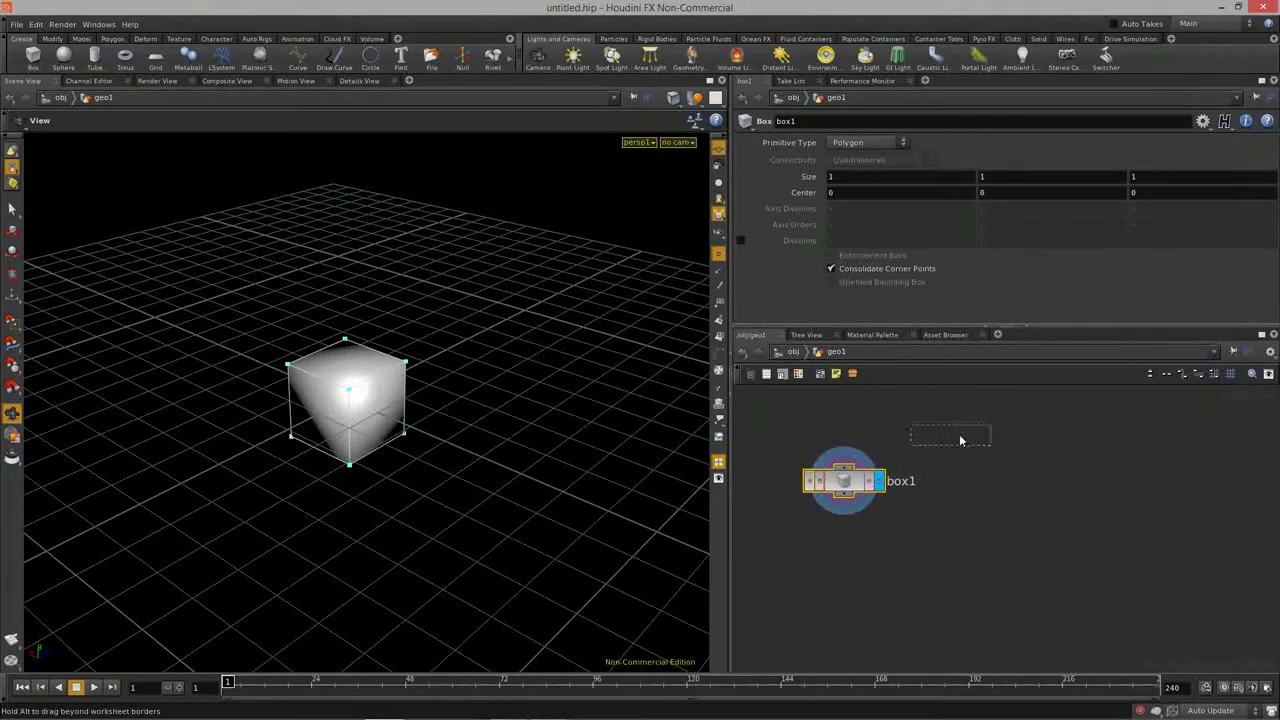
Step: Inspect the remaining box in the scene from several viewing angles and distances
{"action": "middle_click_drag", "start_coordinate": [960, 440], "coordinate": [1041, 402]}
{"action": "left_click_drag", "start_coordinate": [330, 425], "coordinate": [366, 469]}
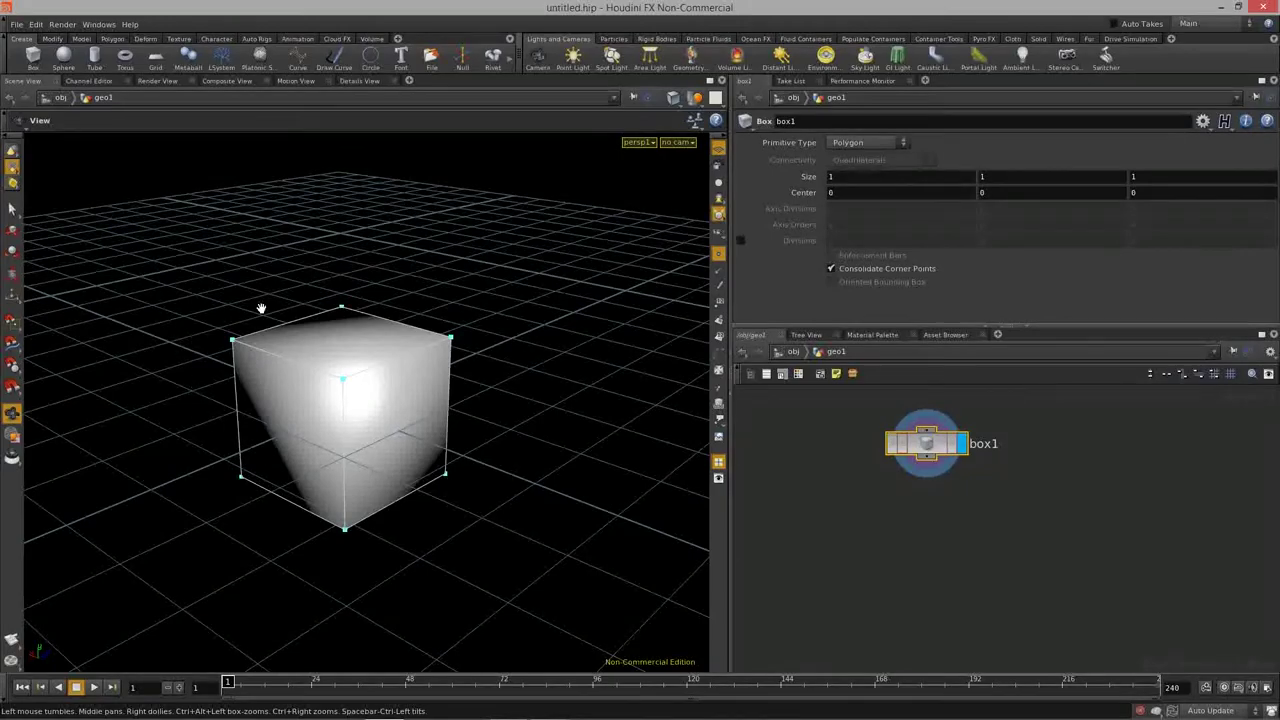
{"action": "left_click_drag", "start_coordinate": [447, 483], "coordinate": [335, 449]}
{"action": "left_click_drag", "start_coordinate": [372, 446], "coordinate": [371, 466]}
{"action": "left_click_drag", "start_coordinate": [284, 441], "coordinate": [274, 354]}
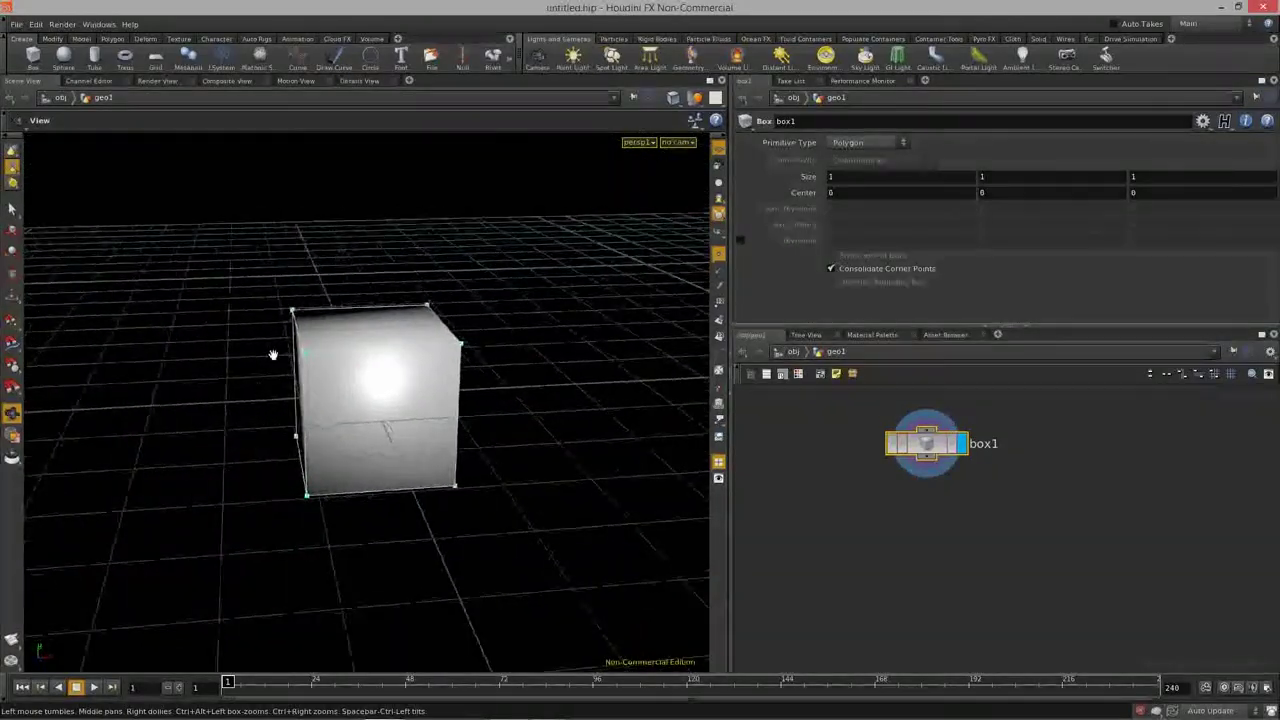
{"action": "left_click_drag", "start_coordinate": [449, 463], "coordinate": [400, 323]}
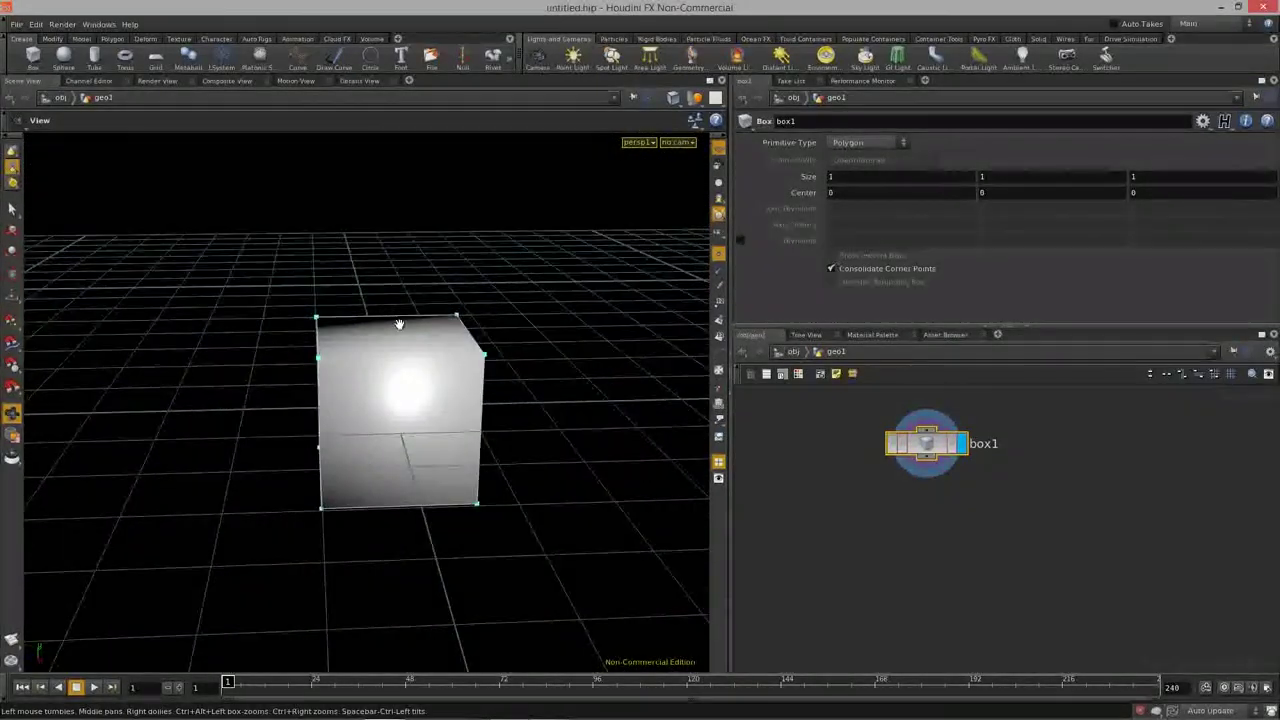
{"action": "left_click_drag", "start_coordinate": [320, 485], "coordinate": [375, 480]}
Step: Add a Transform node connected below the Box node and display its result
{"action": "left_click", "coordinate": [936, 517]}
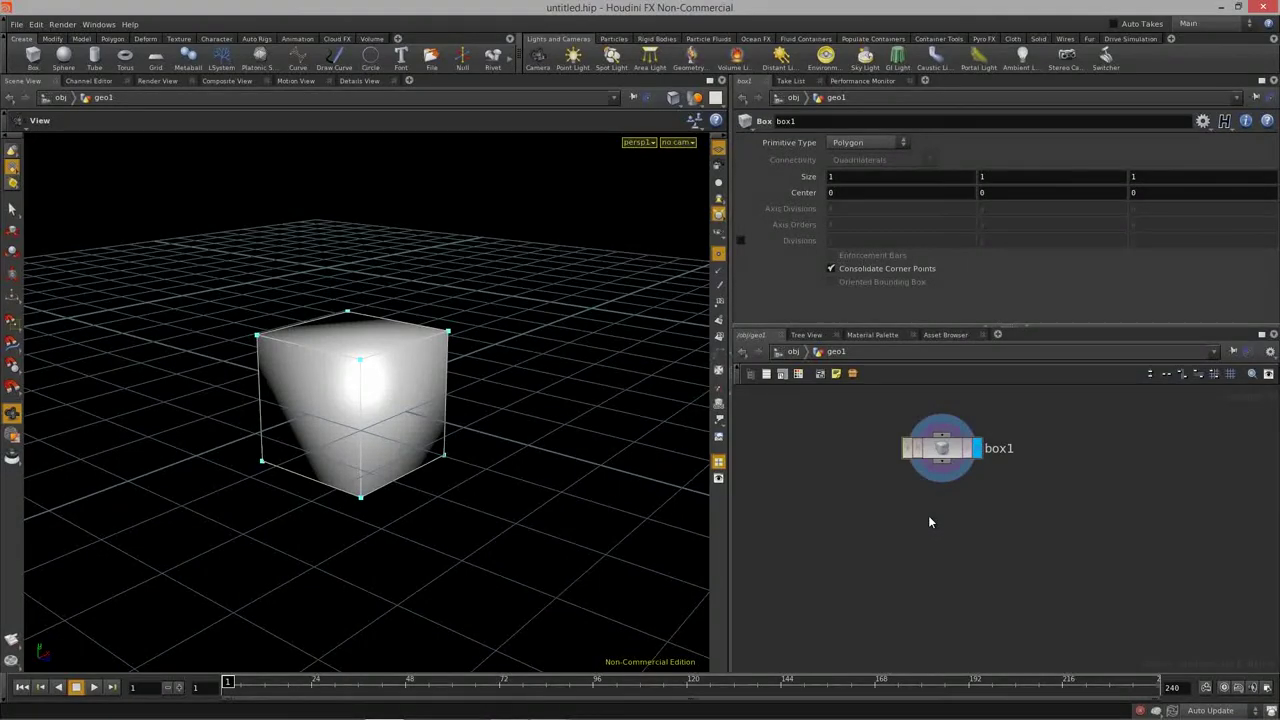
{"action": "key", "text": "Tab"}
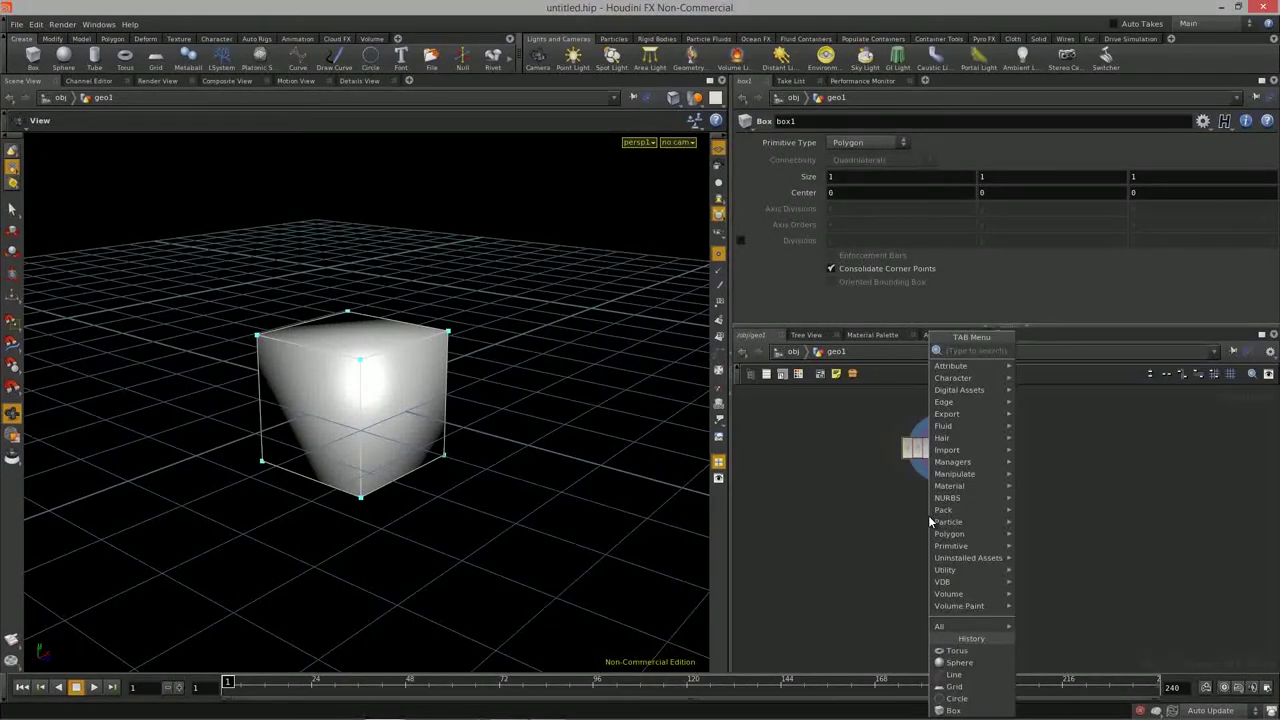
{"action": "key", "text": "Escape"}
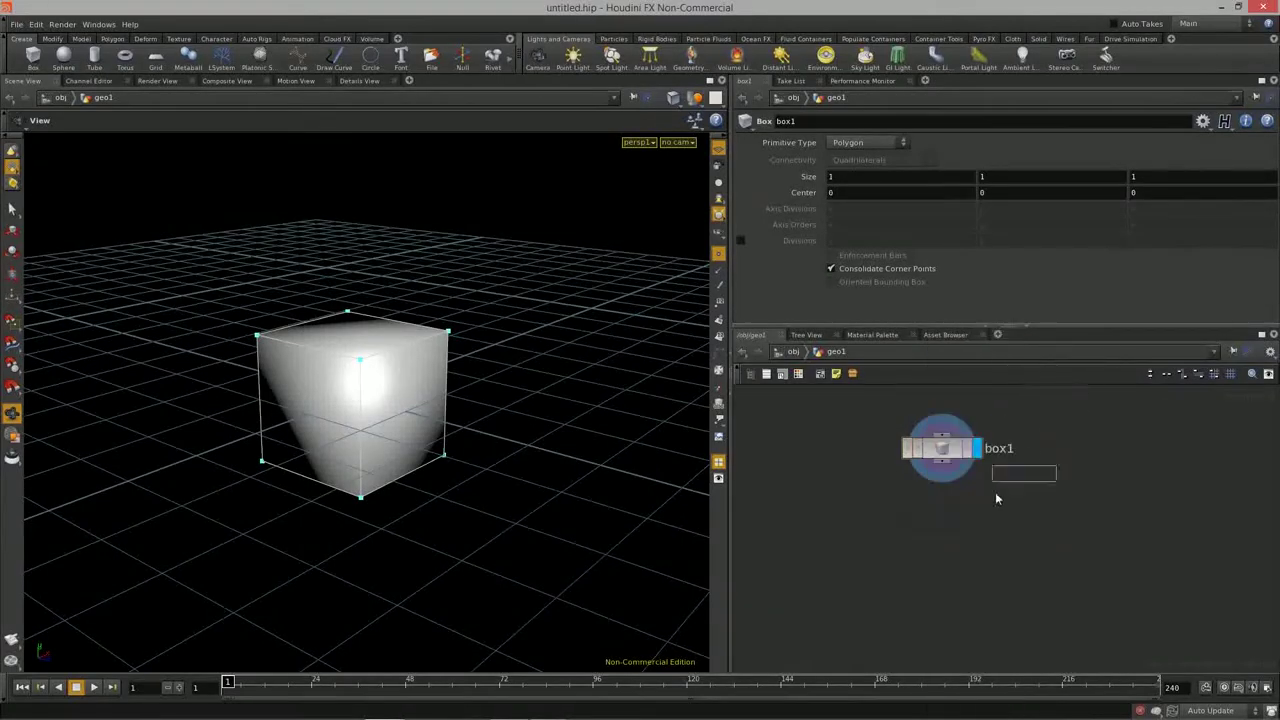
{"action": "left_click", "coordinate": [947, 524]}
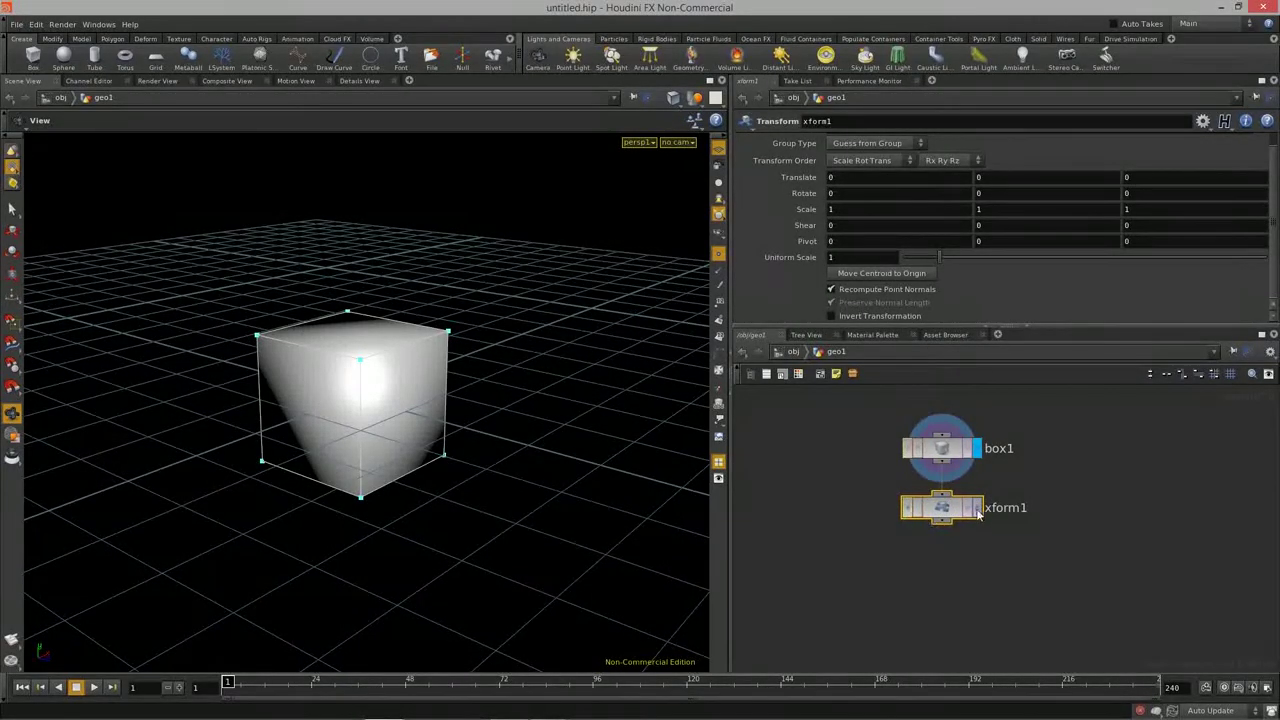
{"action": "left_click", "coordinate": [977, 508]}
Step: Set the Transform node's X translate to 0.2, X and Y rotate to 30.1 and 22, and X scale to 1.5
{"action": "left_click_drag", "start_coordinate": [434, 423], "coordinate": [349, 429]}
{"action": "mouse_move", "coordinate": [980, 177]}
{"action": "middle_mouse_down"}
{"action": "mouse_move", "coordinate": [960, 182]}
{"action": "mouse_move", "coordinate": [1017, 177]}
{"action": "mouse_move", "coordinate": [950, 178]}
{"action": "mouse_move", "coordinate": [987, 181]}
{"action": "middle_mouse_up"}
{"action": "middle_click_drag", "start_coordinate": [860, 178], "coordinate": [1033, 200]}
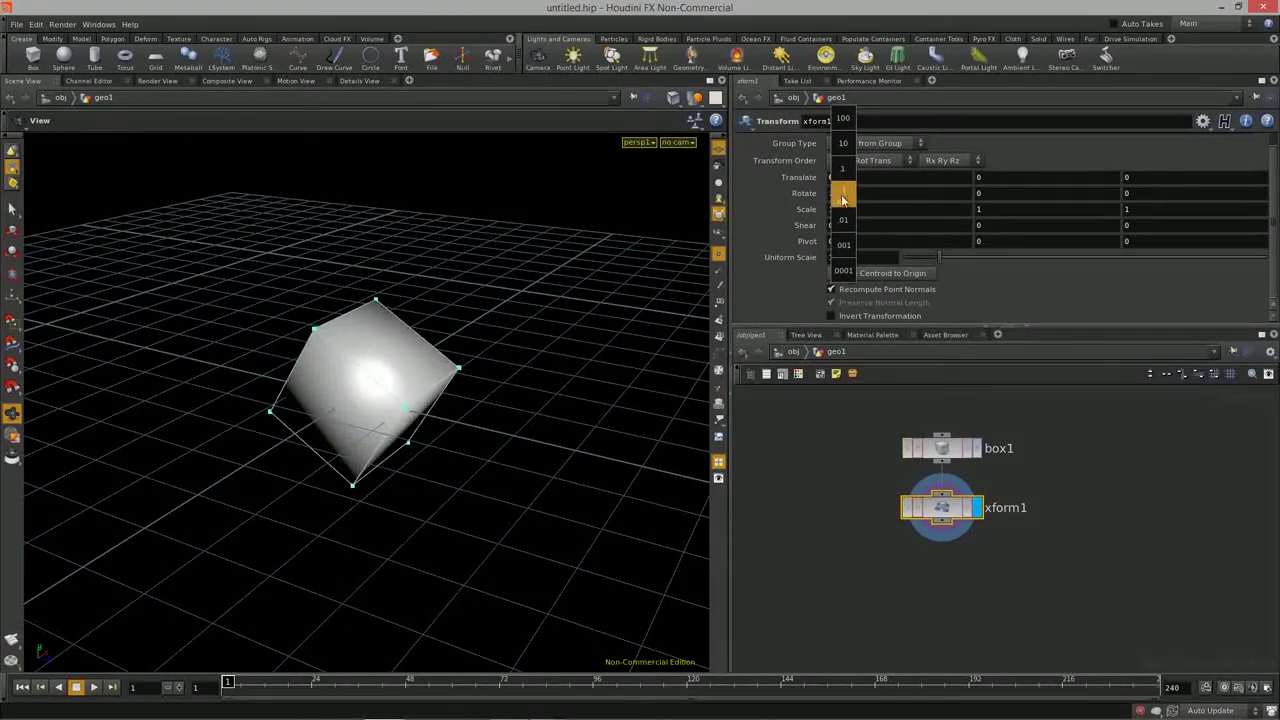
{"action": "middle_click_drag", "start_coordinate": [843, 200], "coordinate": [845, 200]}
{"action": "middle_click_drag", "start_coordinate": [990, 193], "coordinate": [1148, 195]}
{"action": "mouse_move", "coordinate": [858, 209]}
{"action": "middle_mouse_down"}
{"action": "mouse_move", "coordinate": [900, 210]}
{"action": "mouse_move", "coordinate": [870, 210]}
{"action": "middle_mouse_up"}
{"action": "left_click_drag", "start_coordinate": [480, 300], "coordinate": [575, 298]}
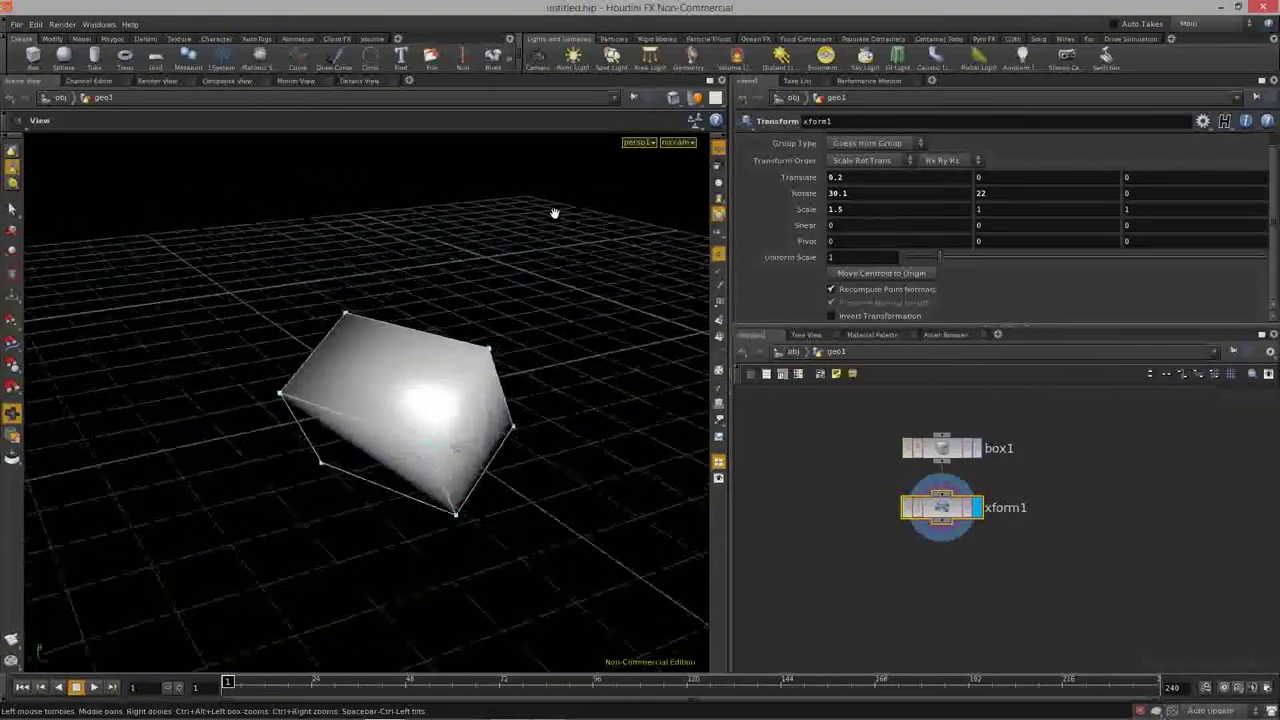
{"action": "left_click_drag", "start_coordinate": [531, 540], "coordinate": [540, 470]}
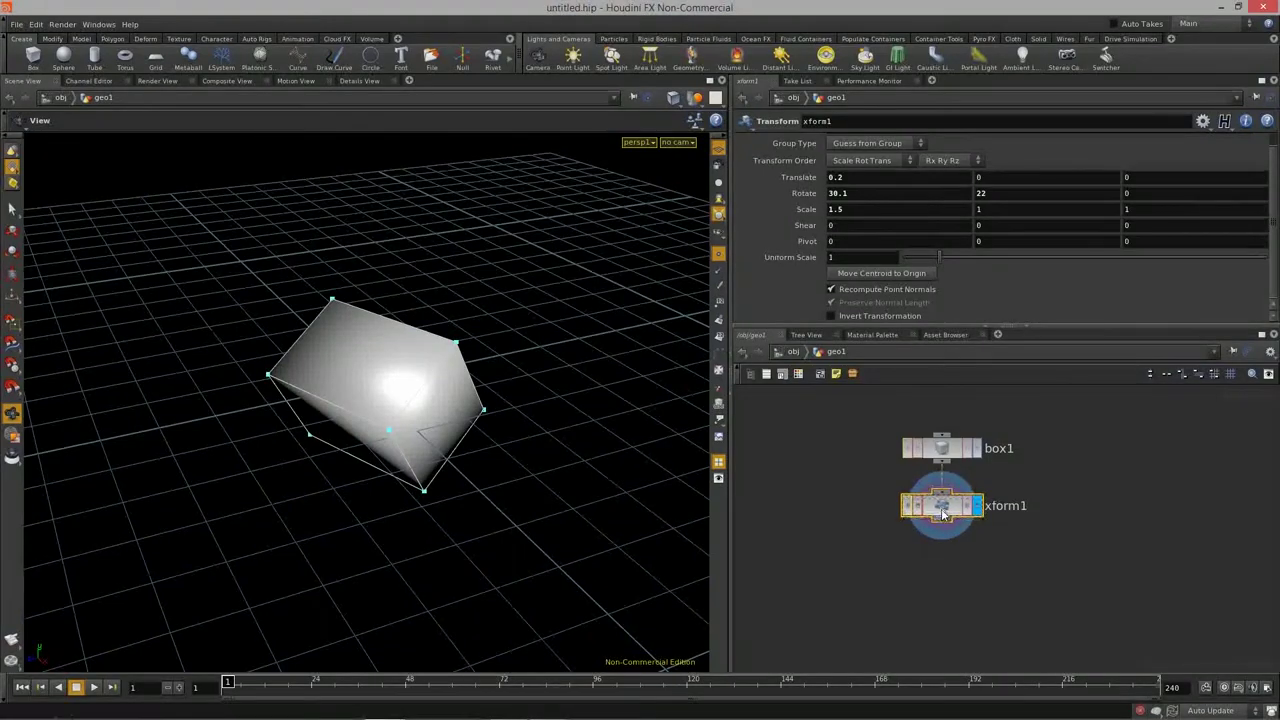
Step: Use the viewport transform handle to move the box to about -0.32, 0.03, 0.03 and rotate it to about 5.6, 23.9, -7.1
{"action": "mouse_move", "coordinate": [429, 406]}
{"action": "left_mouse_down"}
{"action": "mouse_move", "coordinate": [380, 423]}
{"action": "mouse_move", "coordinate": [413, 406]}
{"action": "left_mouse_up"}
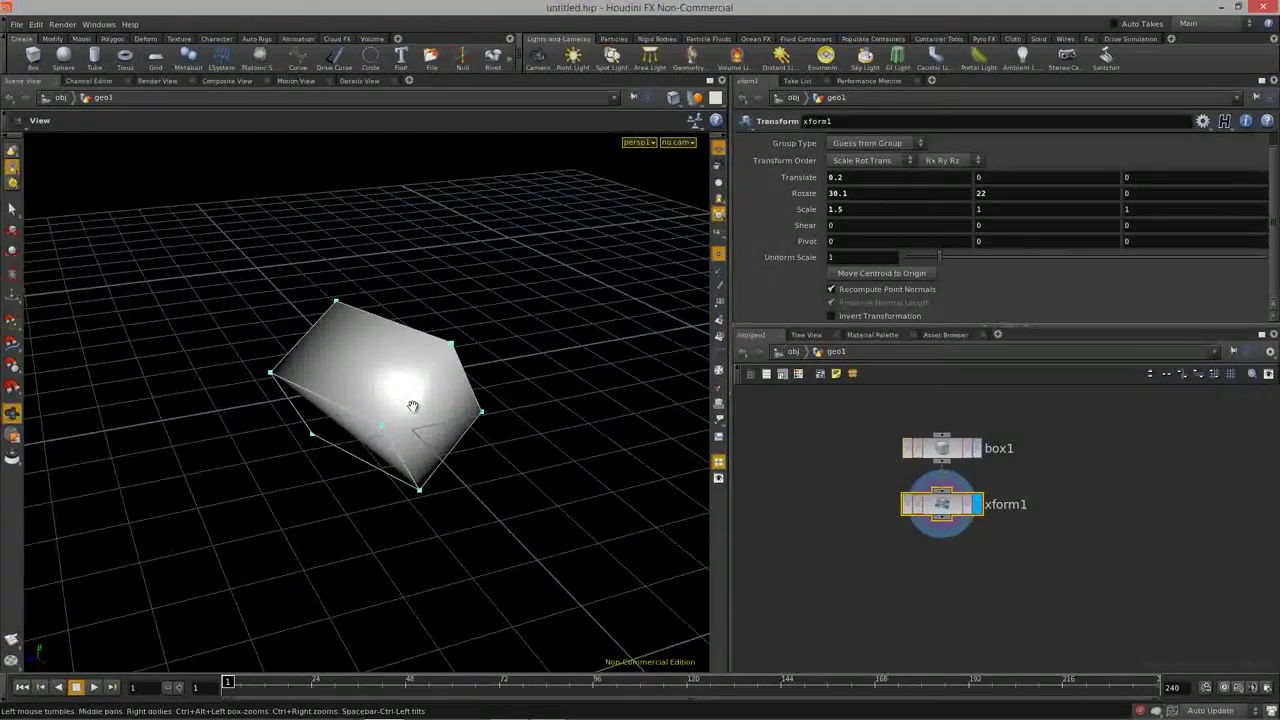
{"action": "key", "text": "Return"}
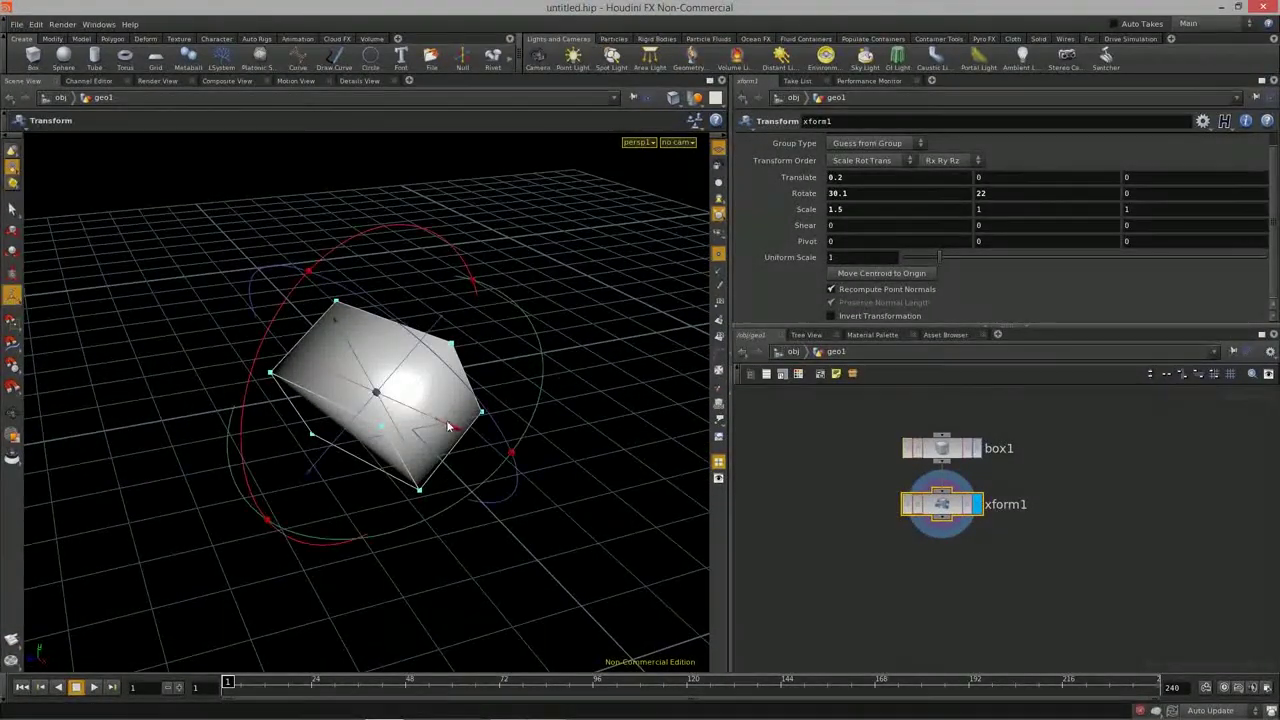
{"action": "left_click_drag", "start_coordinate": [460, 430], "coordinate": [380, 430]}
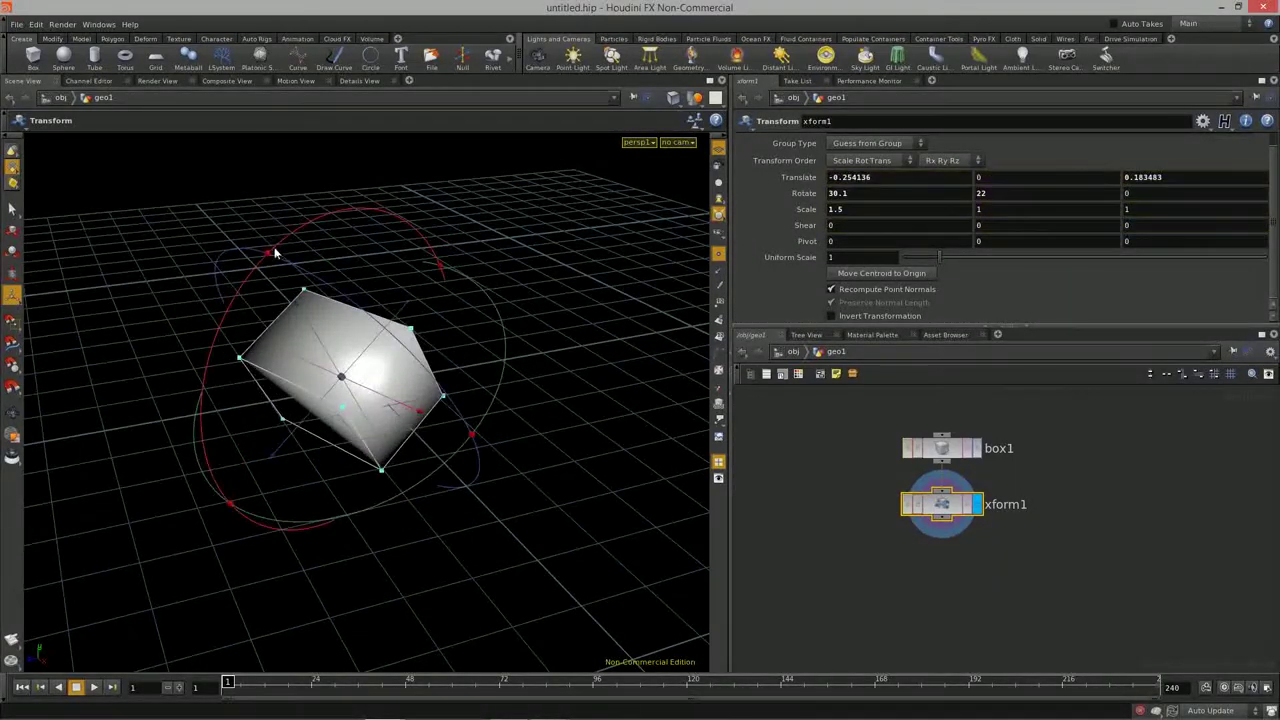
{"action": "left_click_drag", "start_coordinate": [288, 214], "coordinate": [278, 420]}
Step: Scale the box with the viewport handle to about 2.07 in X and 1.21 in Z, and leave the handle
{"action": "left_click", "coordinate": [12, 293]}
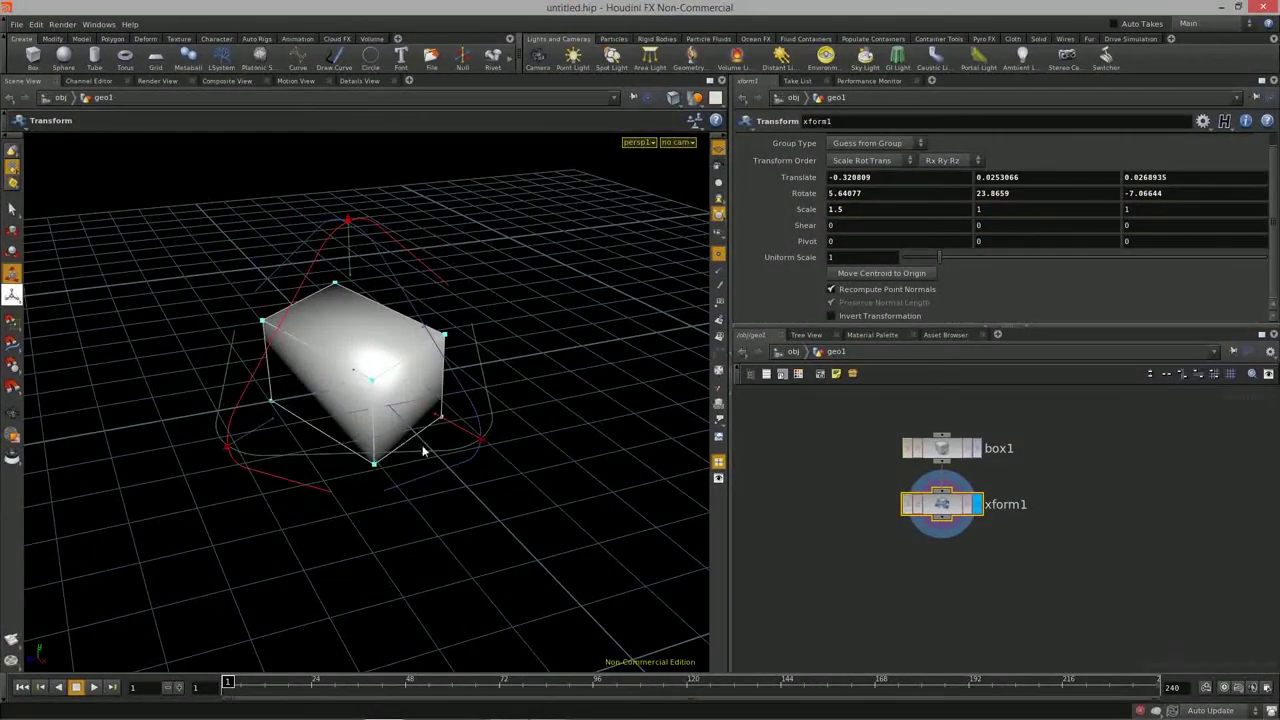
{"action": "left_click_drag", "start_coordinate": [457, 430], "coordinate": [677, 557]}
{"action": "key", "text": "Escape"}
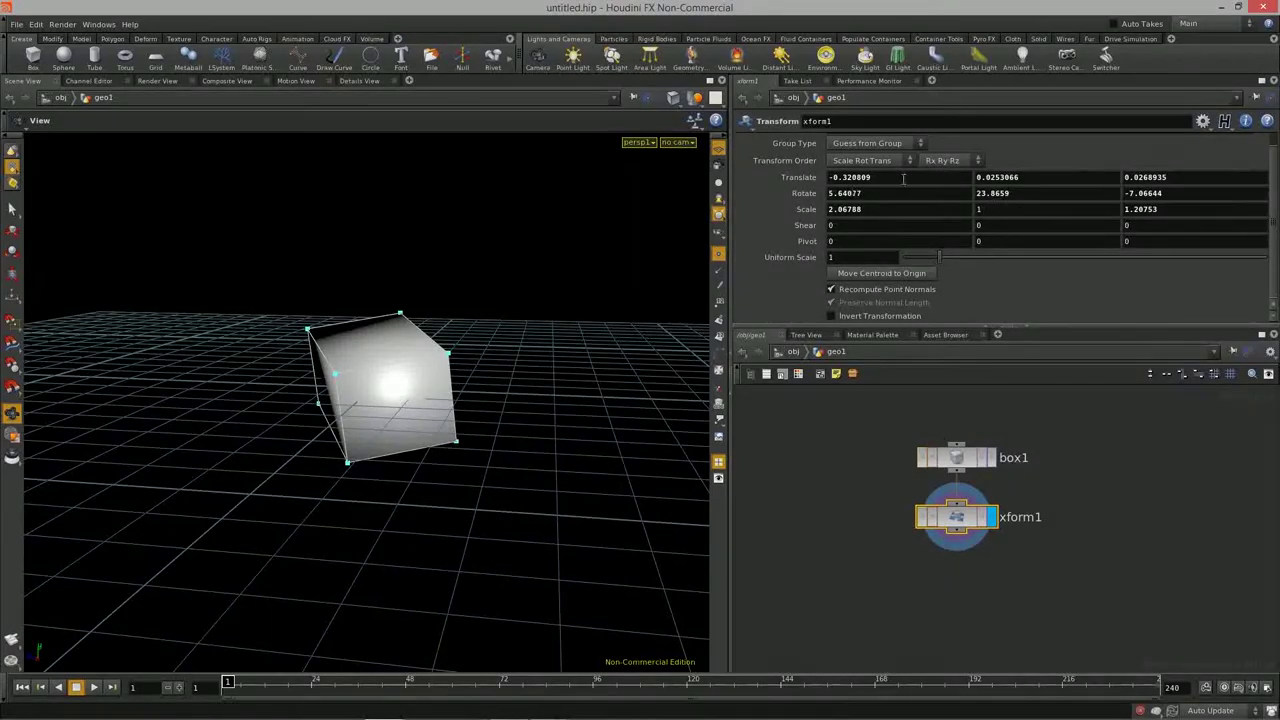
Step: Revert all parameters of the Transform node to their defaults
{"action": "left_click", "coordinate": [1202, 122]}
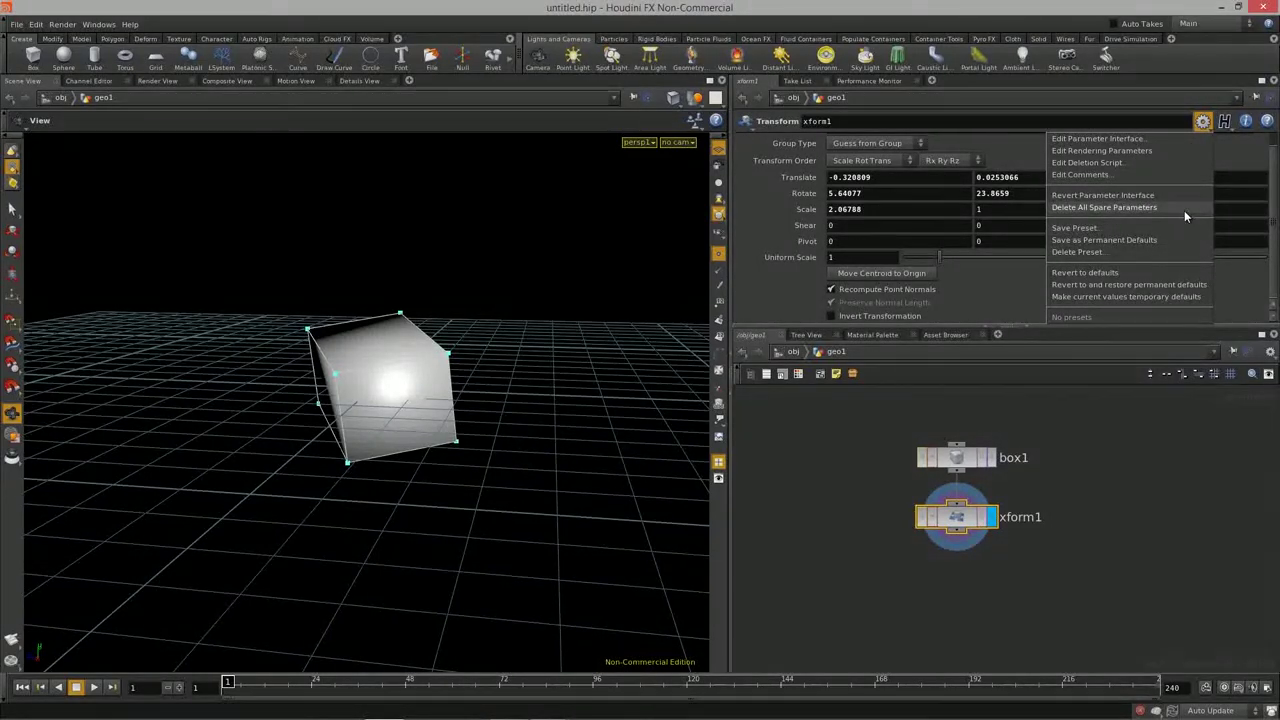
{"action": "left_click", "coordinate": [1090, 273]}
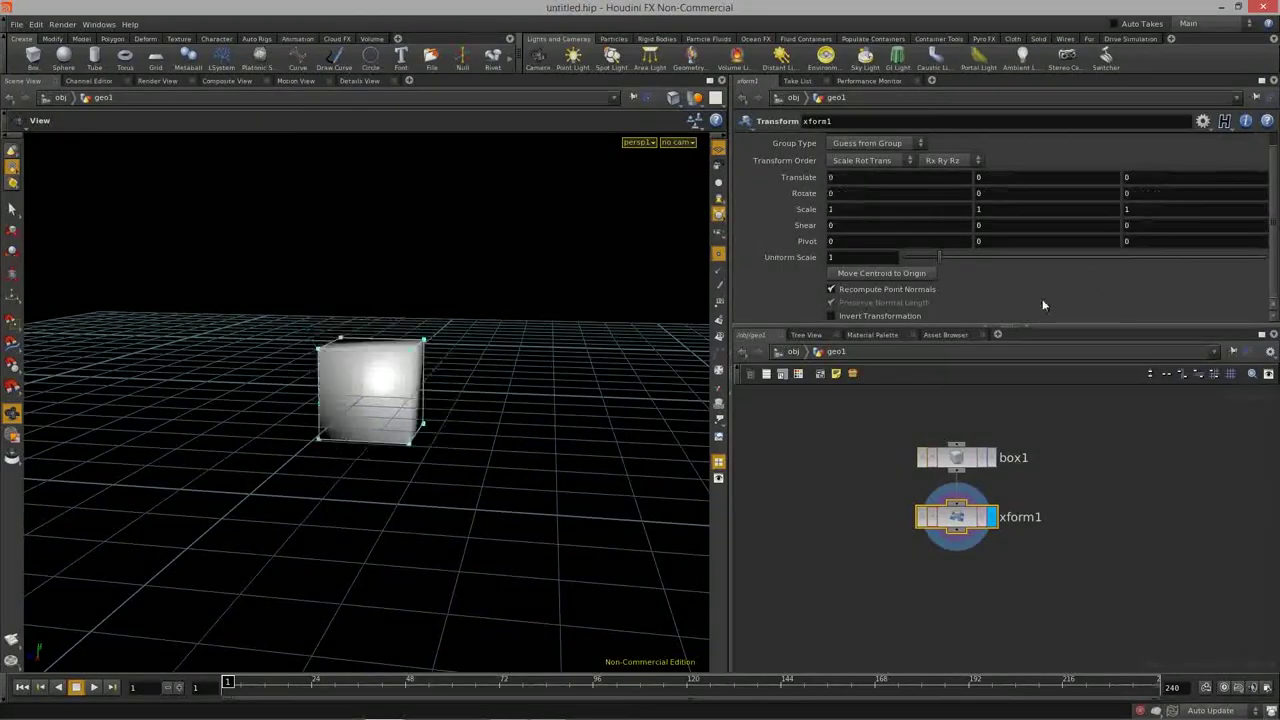
{"action": "left_click_drag", "start_coordinate": [443, 434], "coordinate": [697, 345]}
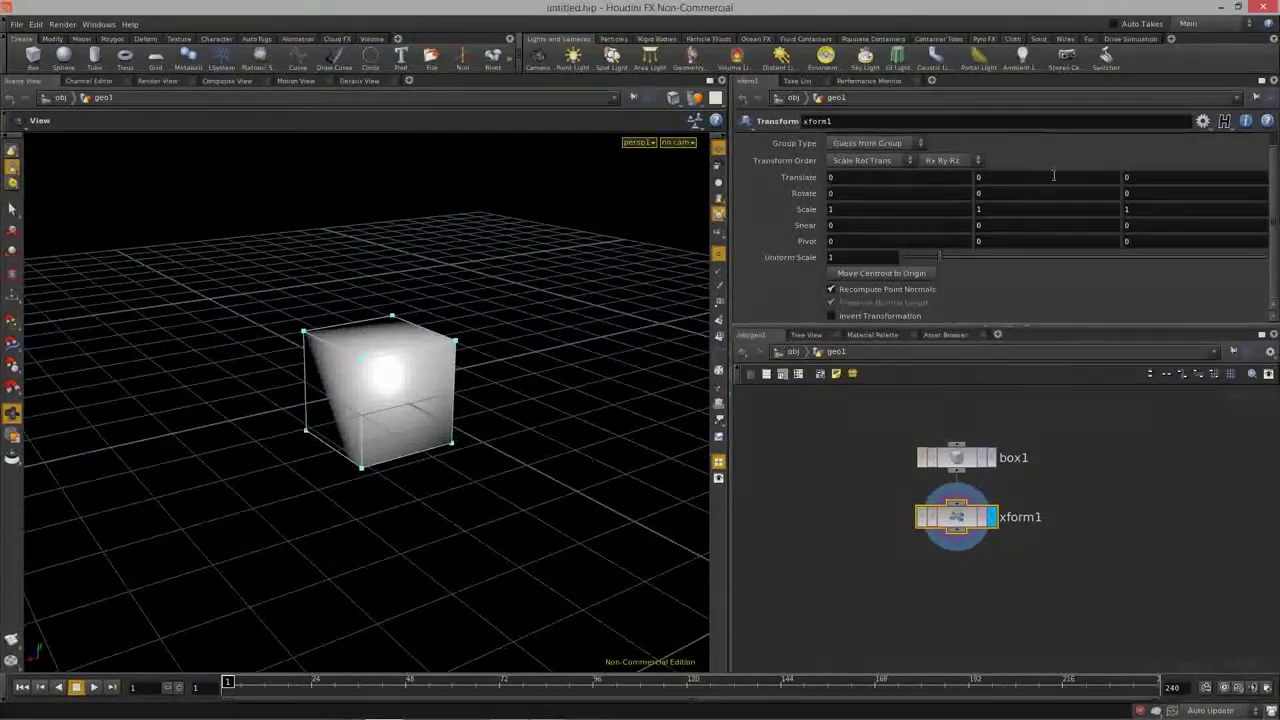
Step: Duplicate the box1 and xform1 nodes together and place the copied chain beside the originals
{"action": "left_click_drag", "start_coordinate": [565, 464], "coordinate": [430, 400]}
{"action": "middle_click_drag", "start_coordinate": [1058, 471], "coordinate": [1037, 380]}
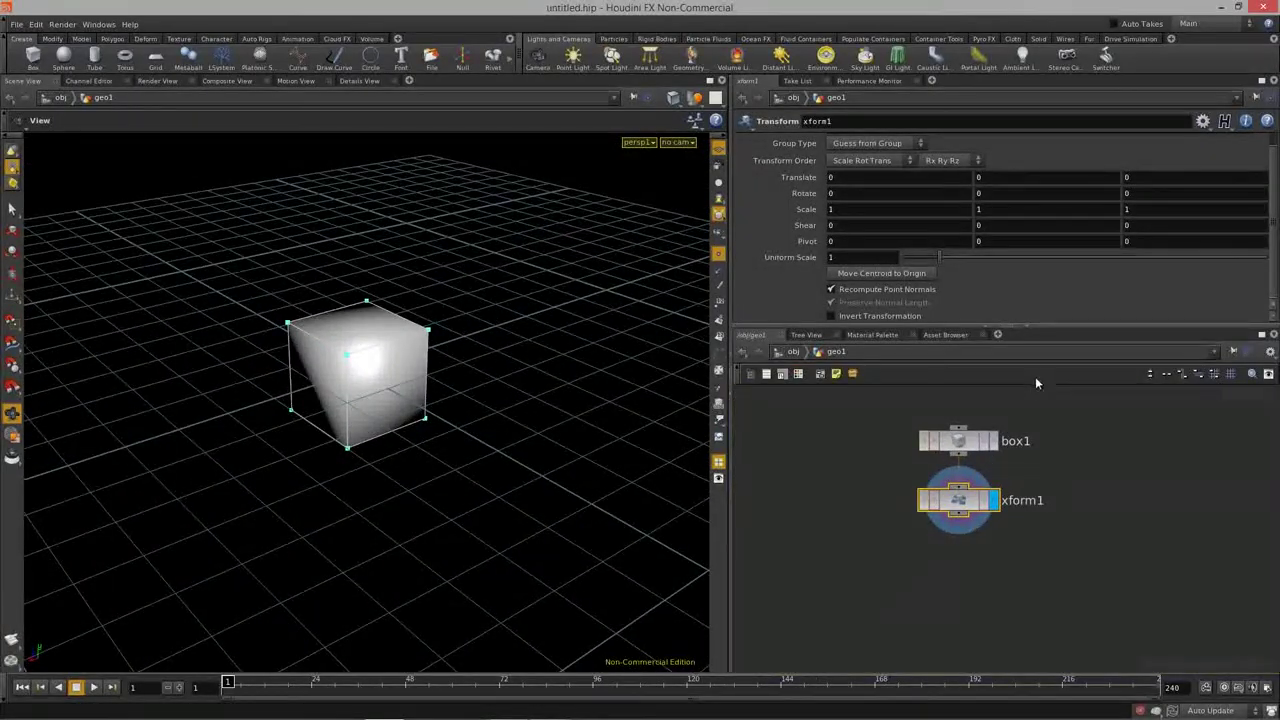
{"action": "left_click_drag", "start_coordinate": [511, 414], "coordinate": [486, 403]}
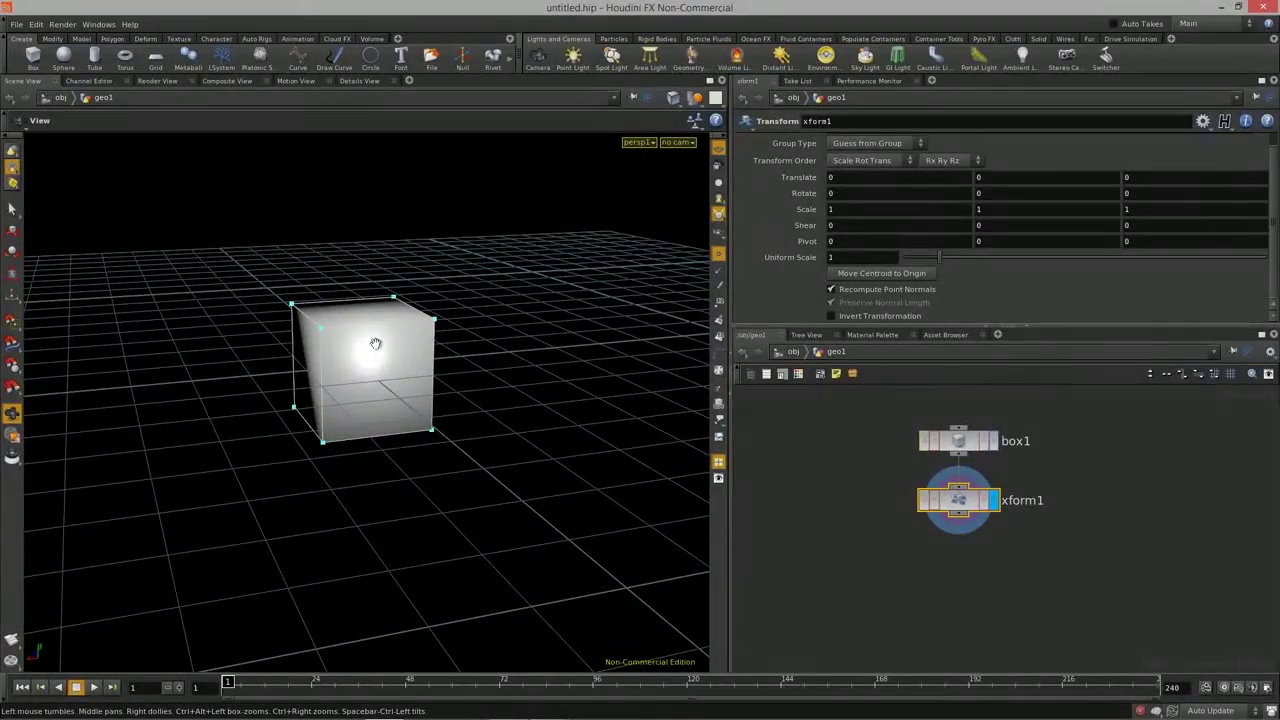
{"action": "middle_click_drag", "start_coordinate": [1020, 486], "coordinate": [953, 492]}
{"action": "left_click_drag", "start_coordinate": [970, 420], "coordinate": [814, 543]}
{"action": "key", "text": "ctrl+c"}
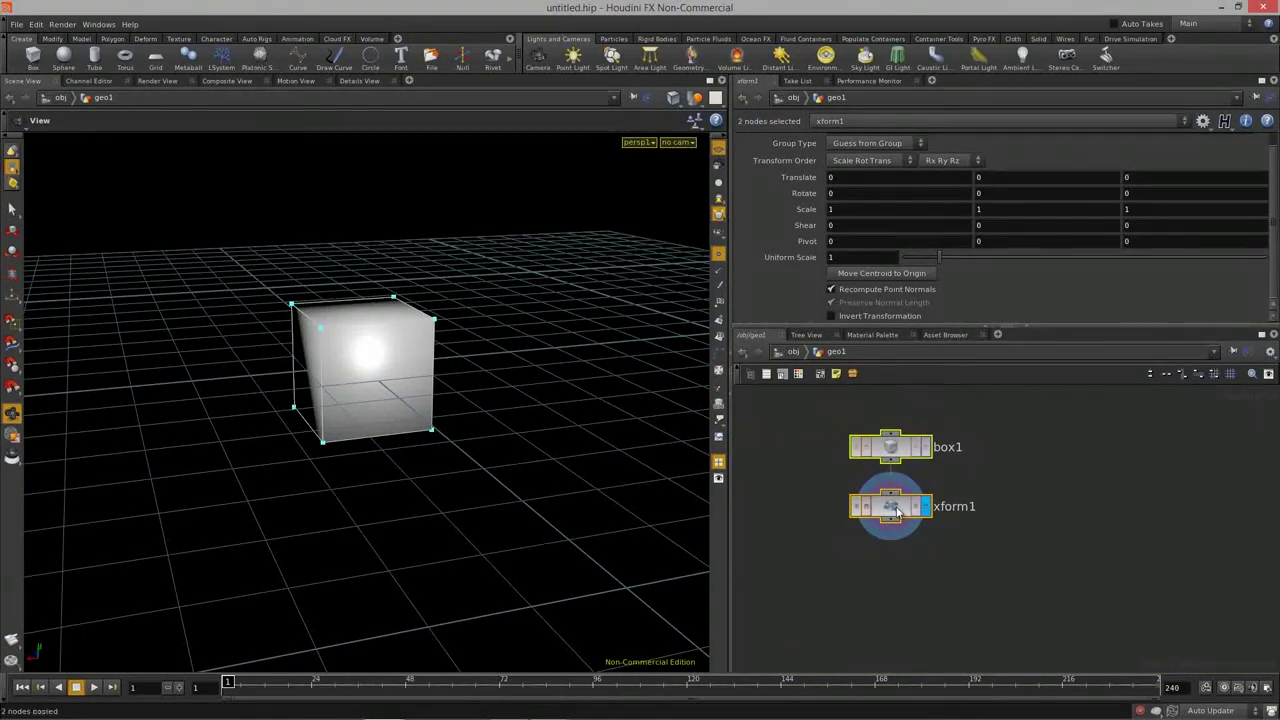
{"action": "key", "text": "ctrl+v"}
{"action": "left_click", "coordinate": [1133, 462]}
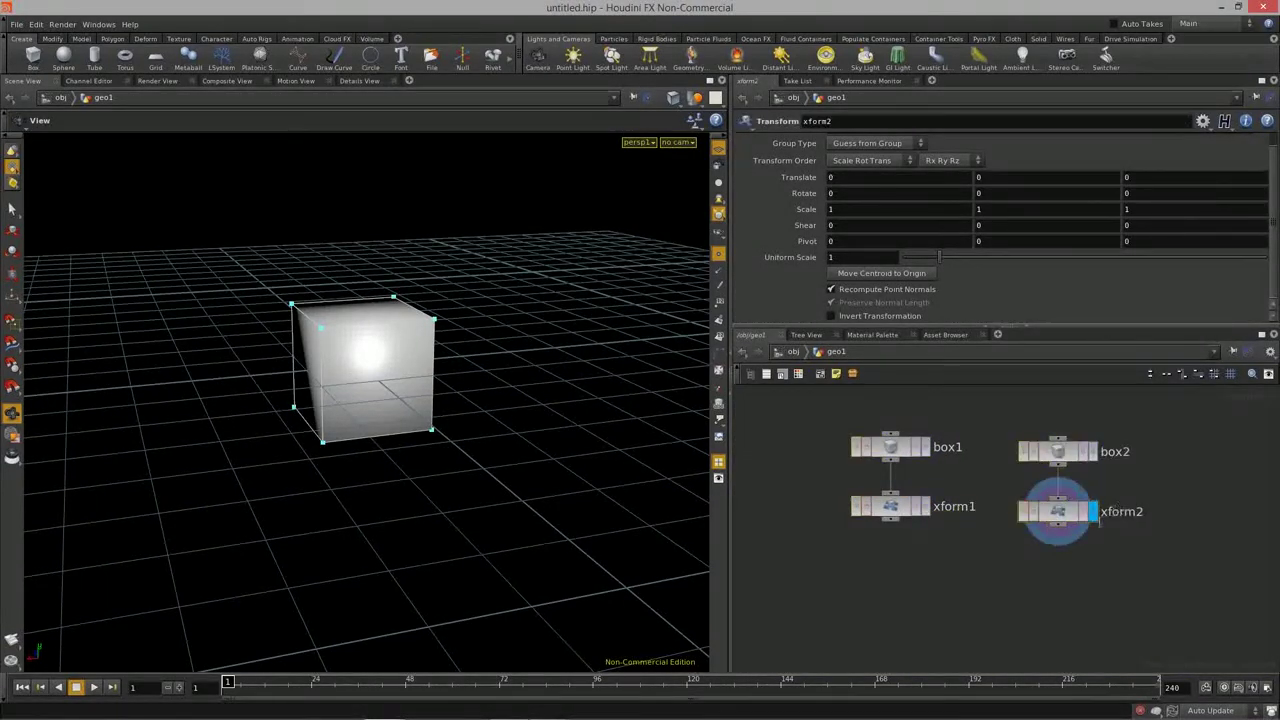
Step: Show xform1 as a template and raise the second box with xform2's viewport handle to about 0.99 in Y translate
{"action": "left_click_drag", "start_coordinate": [531, 451], "coordinate": [393, 306]}
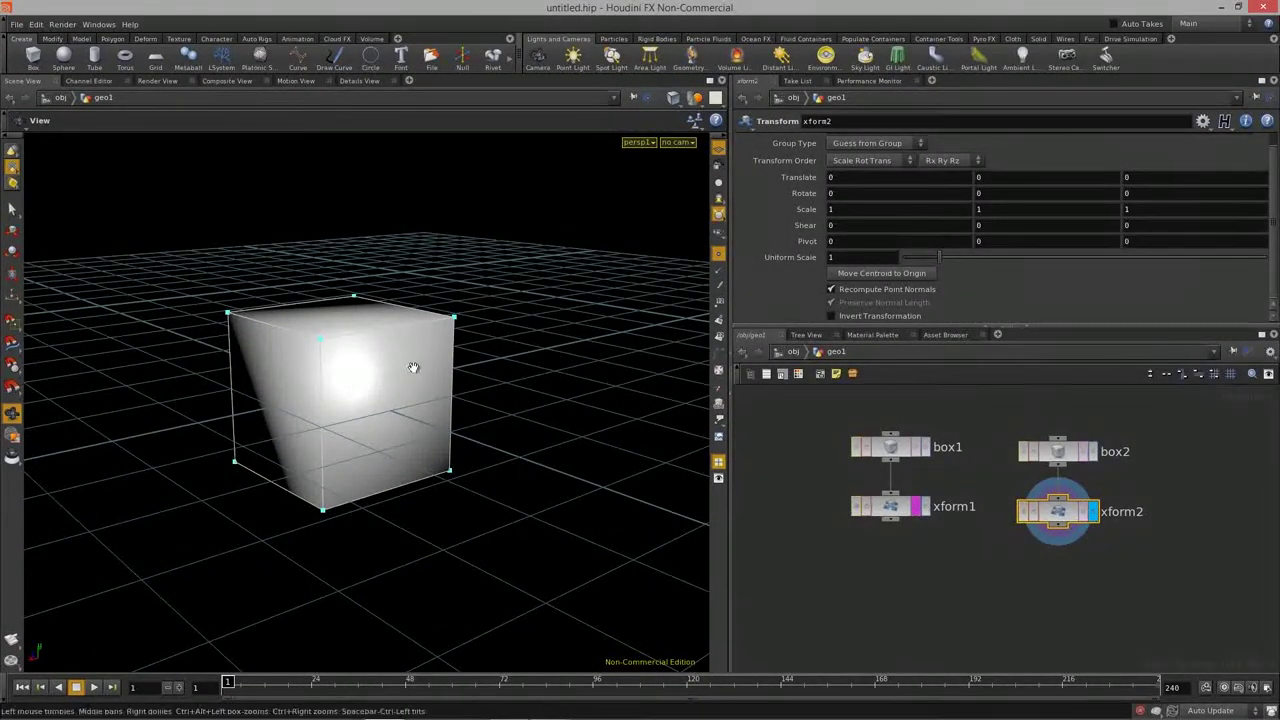
{"action": "left_click_drag", "start_coordinate": [400, 363], "coordinate": [414, 380]}
{"action": "key", "text": "Return"}
{"action": "left_click_drag", "start_coordinate": [343, 316], "coordinate": [540, 385]}
{"action": "key", "text": "Escape"}
{"action": "key", "text": "Return"}
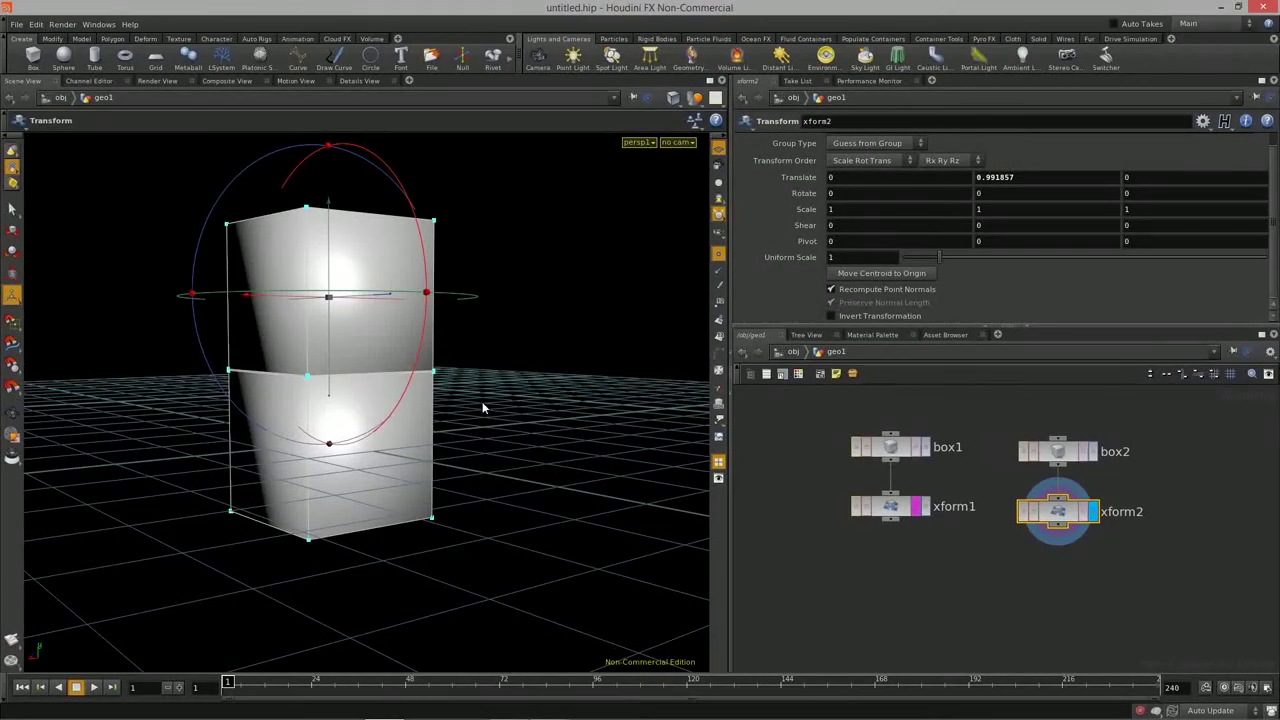
Step: Try changing box1's Y size and examine how it meets the second box stacked above it
{"action": "left_click", "coordinate": [893, 452]}
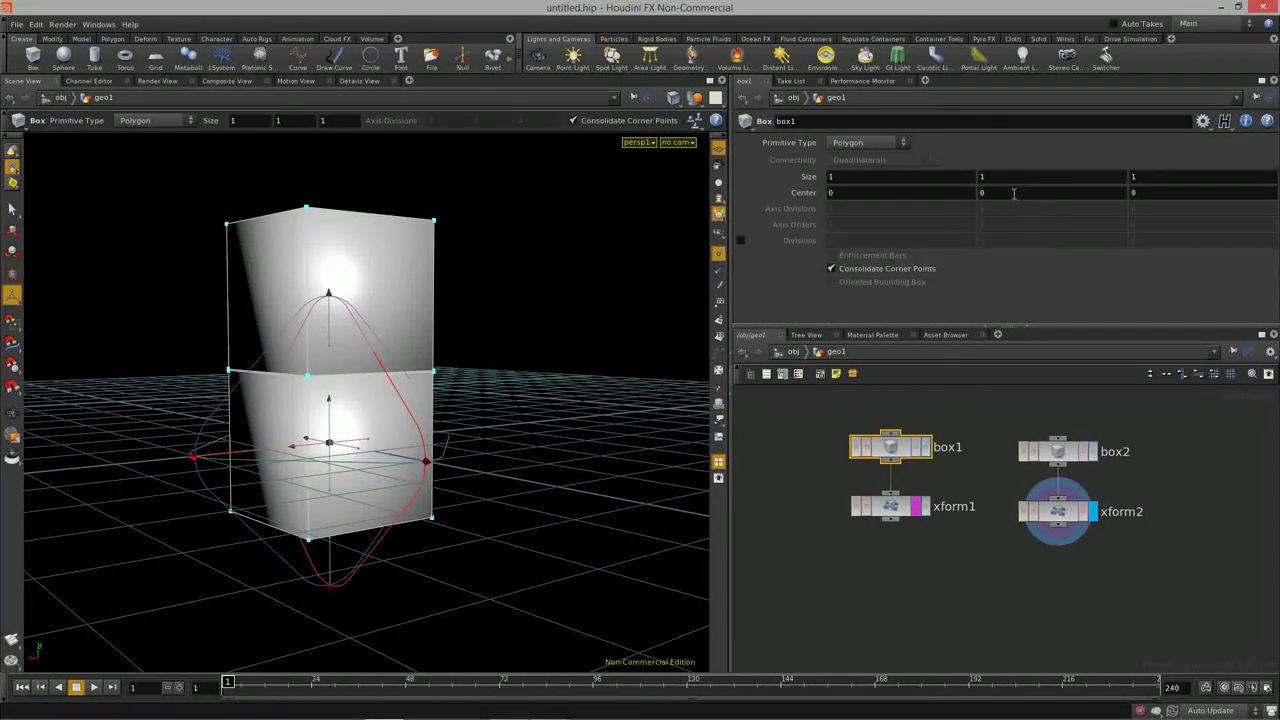
{"action": "middle_click_drag", "start_coordinate": [993, 178], "coordinate": [958, 183]}
{"action": "left_click_drag", "start_coordinate": [520, 340], "coordinate": [300, 300]}
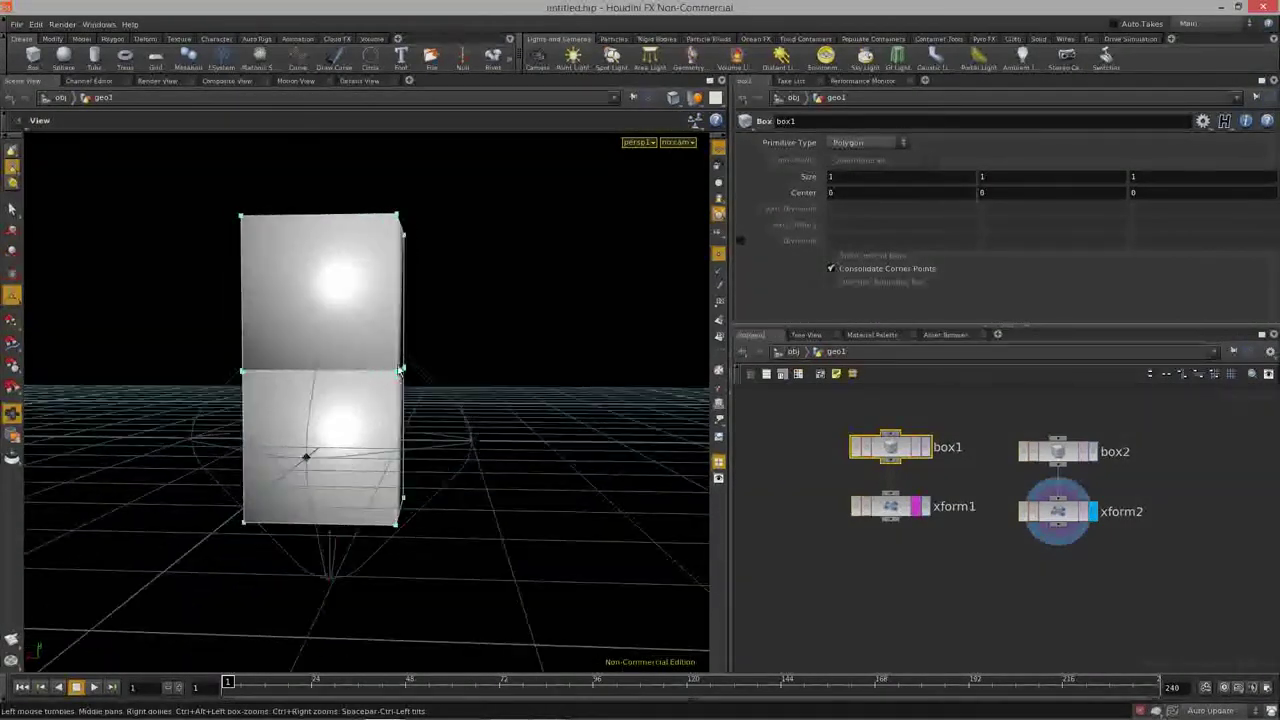
{"action": "left_click_drag", "start_coordinate": [268, 216], "coordinate": [350, 222]}
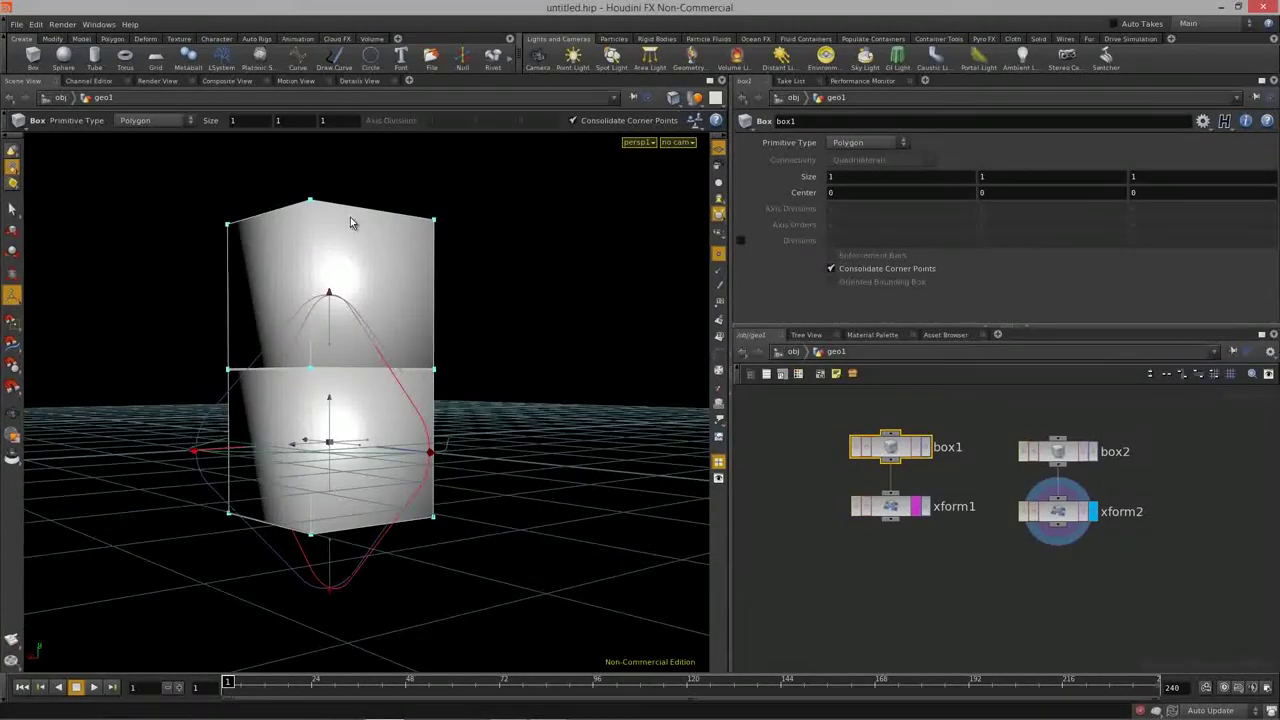
{"action": "left_click_drag", "start_coordinate": [303, 478], "coordinate": [334, 438]}
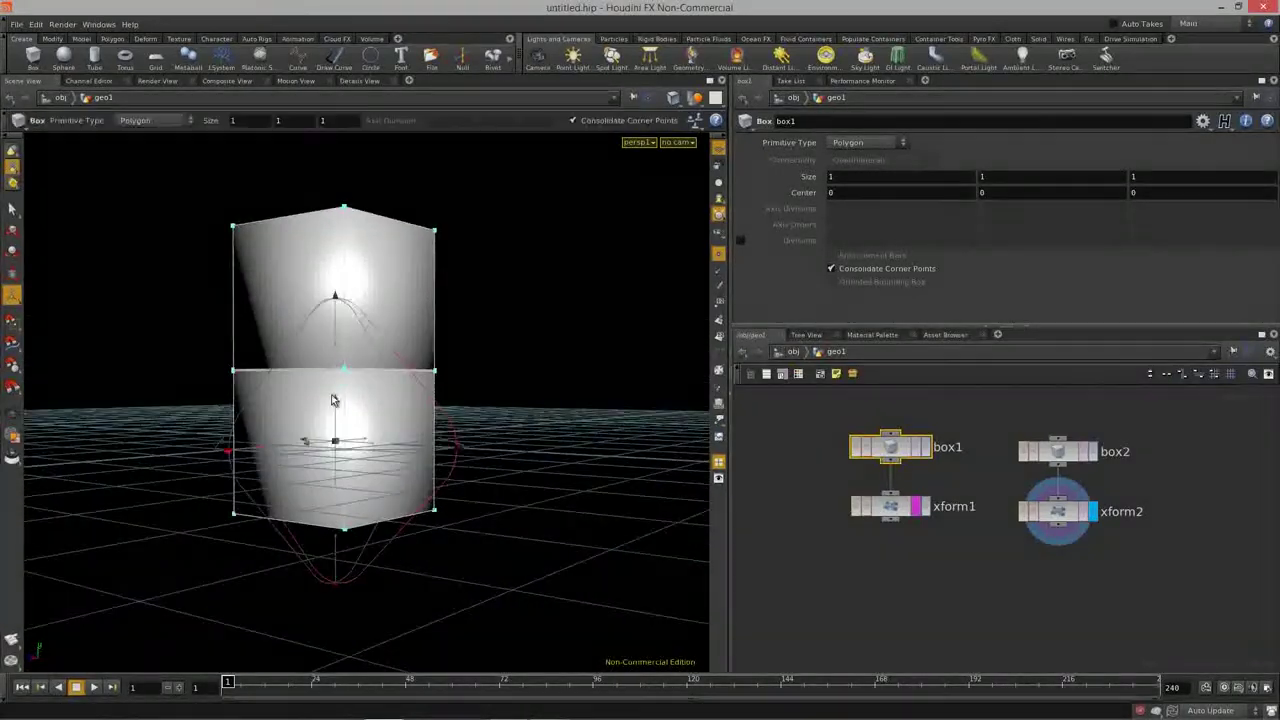
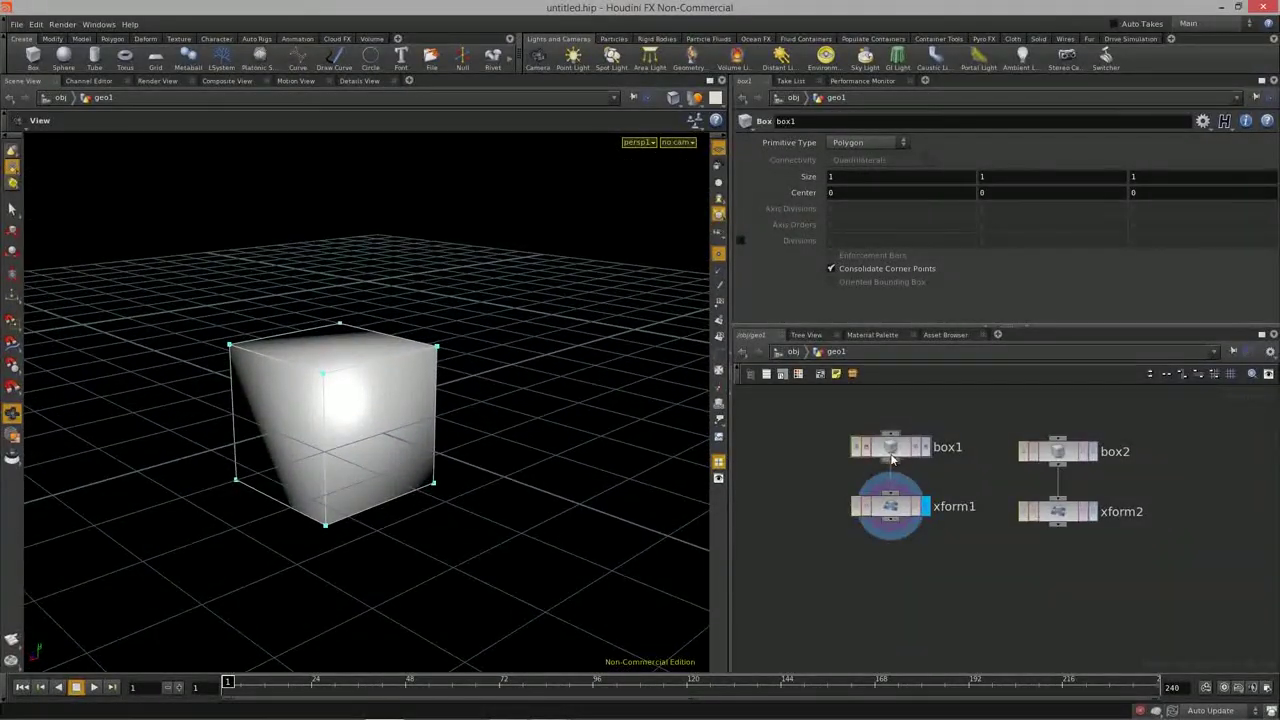
Step: Set the Y translate of the xform1 node to $YMAX and check the box against the grid
{"action": "left_click_drag", "start_coordinate": [492, 449], "coordinate": [400, 417]}
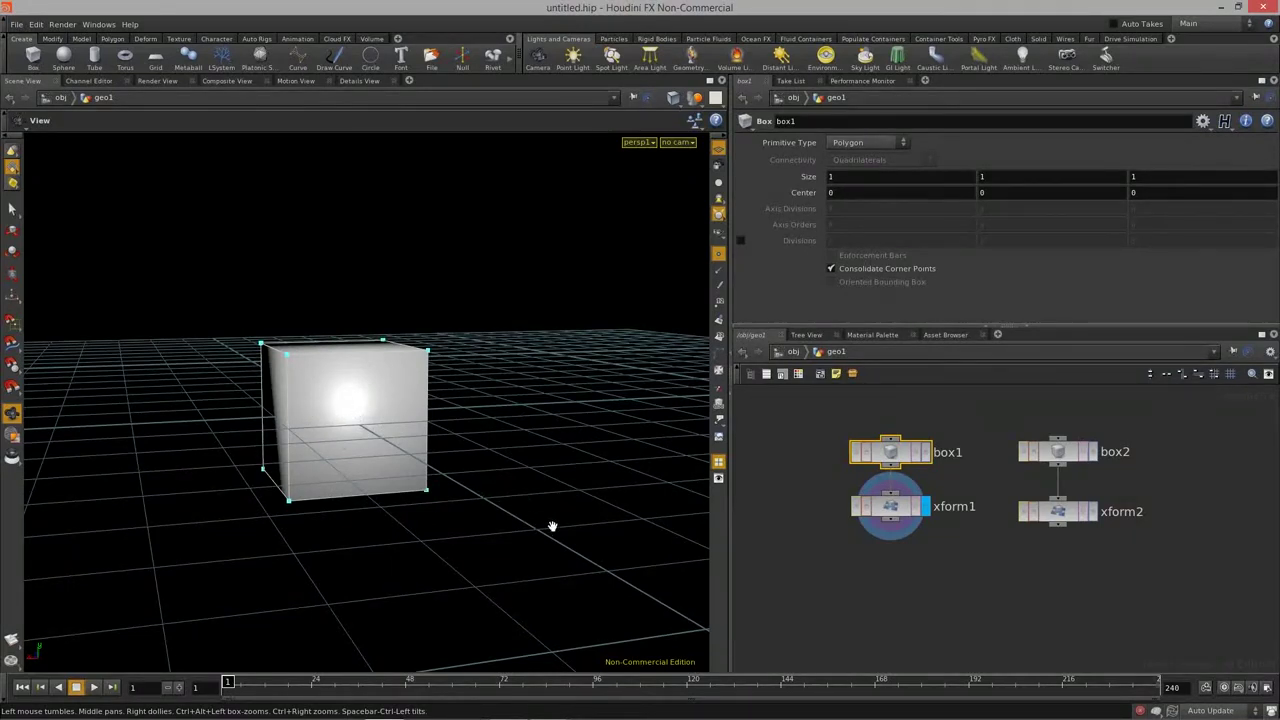
{"action": "middle_click_drag", "start_coordinate": [926, 564], "coordinate": [928, 567]}
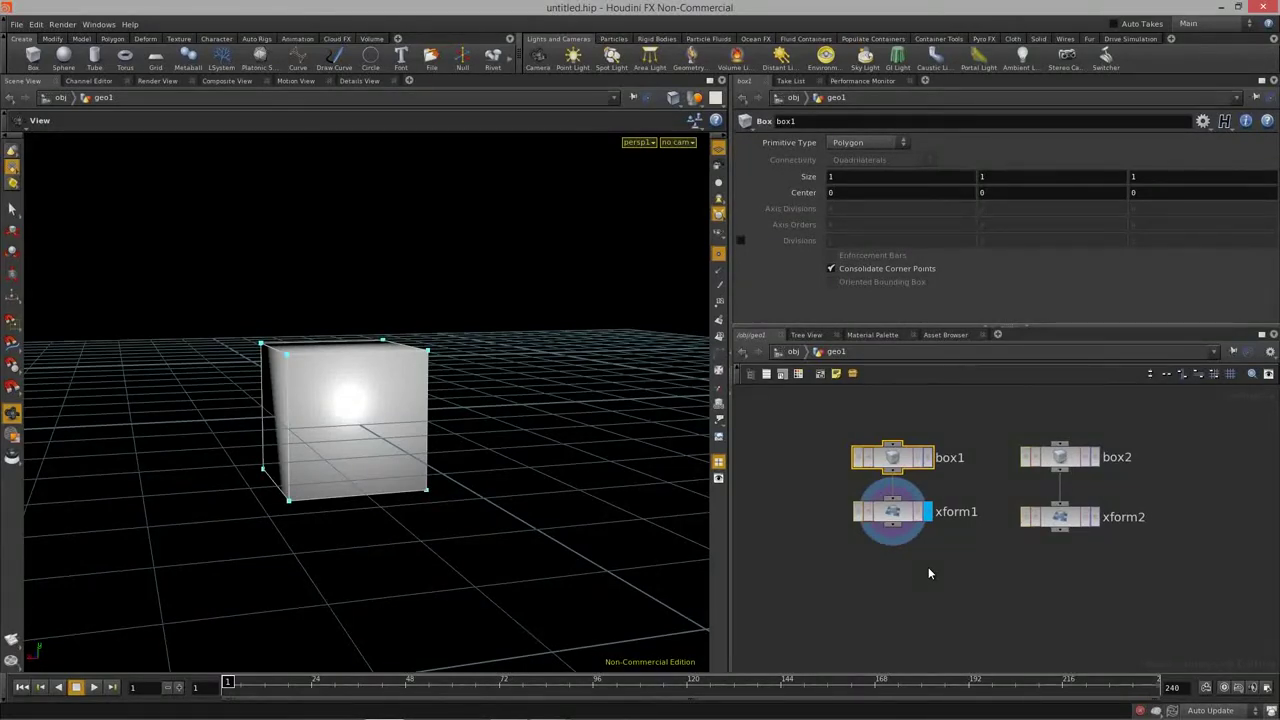
{"action": "left_click", "coordinate": [895, 518]}
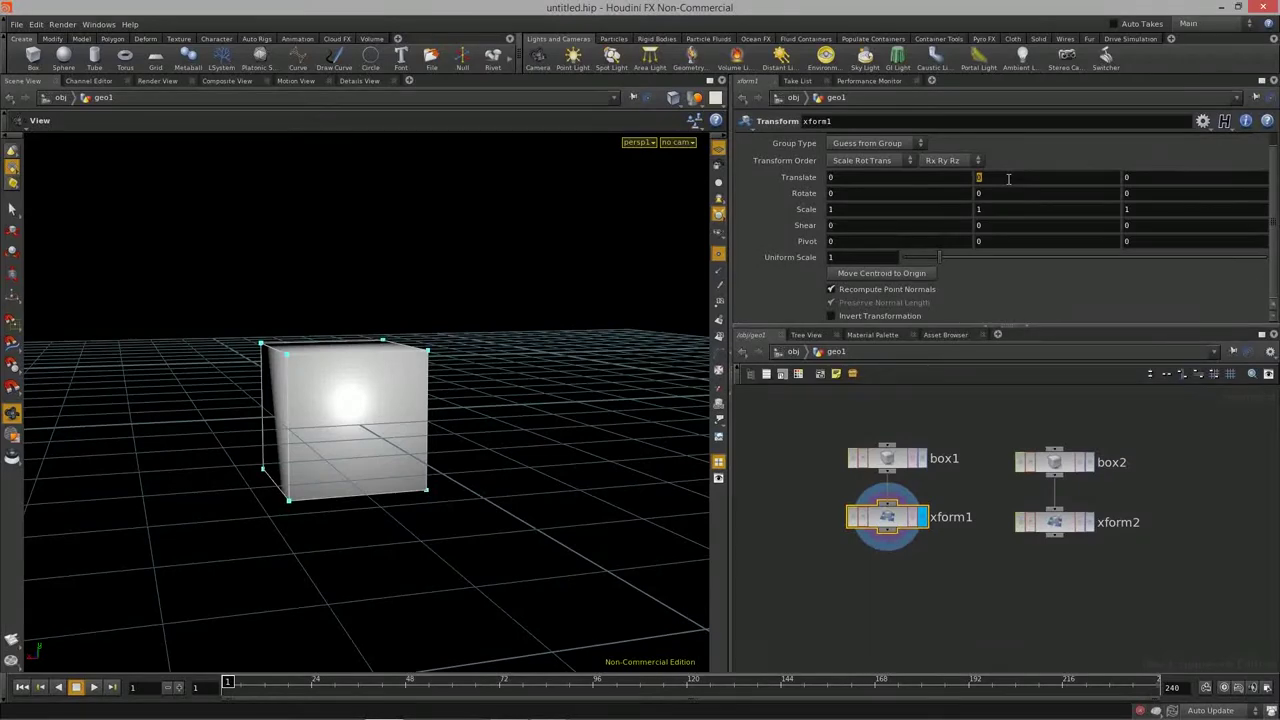
{"action": "type", "text": "$YMAX"}
{"action": "key", "text": "Return"}
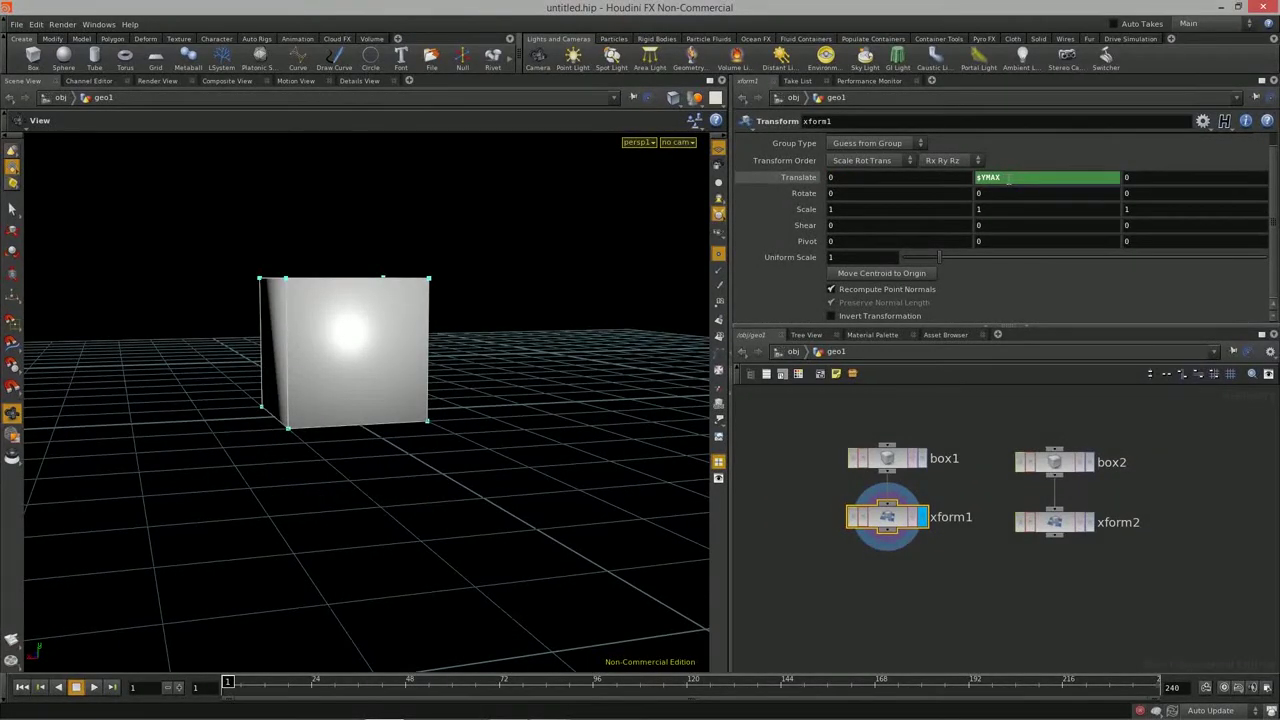
{"action": "left_click_drag", "start_coordinate": [329, 371], "coordinate": [386, 424]}
Step: Replace xform1's Y translate expression with $YMIN and view the box from above
{"action": "left_click", "coordinate": [1010, 180]}
{"action": "key", "text": "BackSpace"}
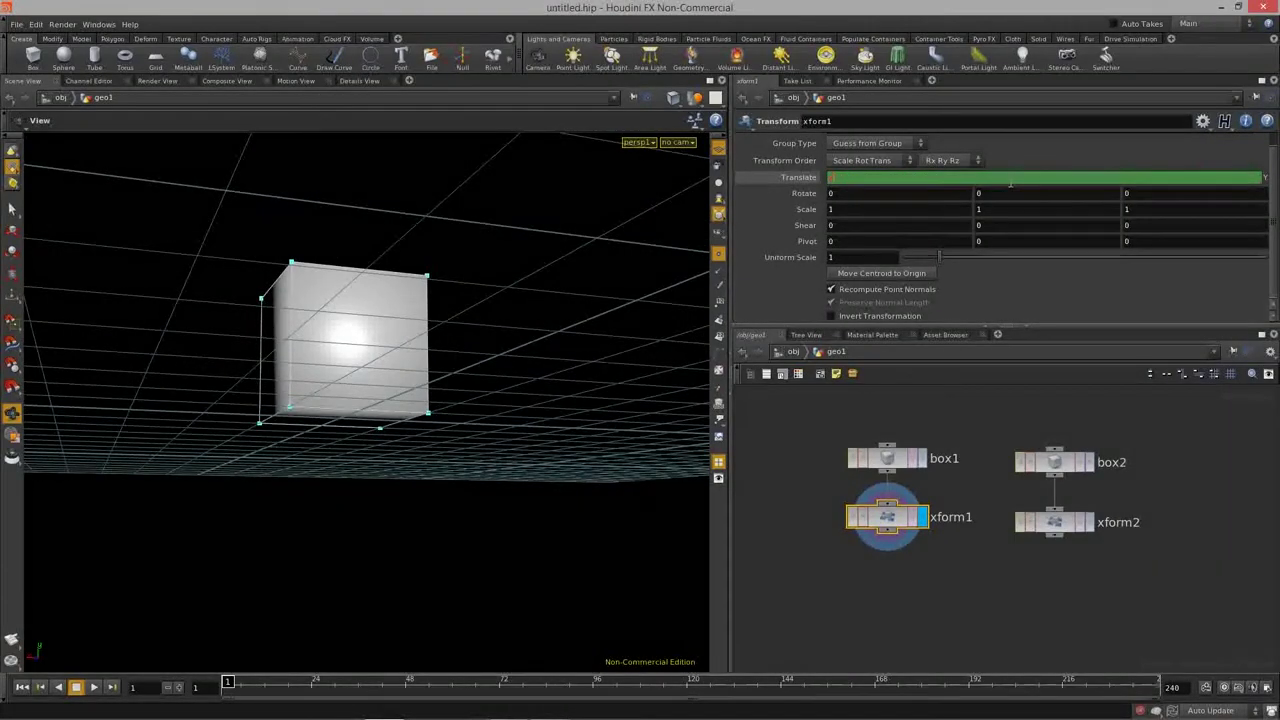
{"action": "type", "text": "$YMIN"}
{"action": "key", "text": "Return"}
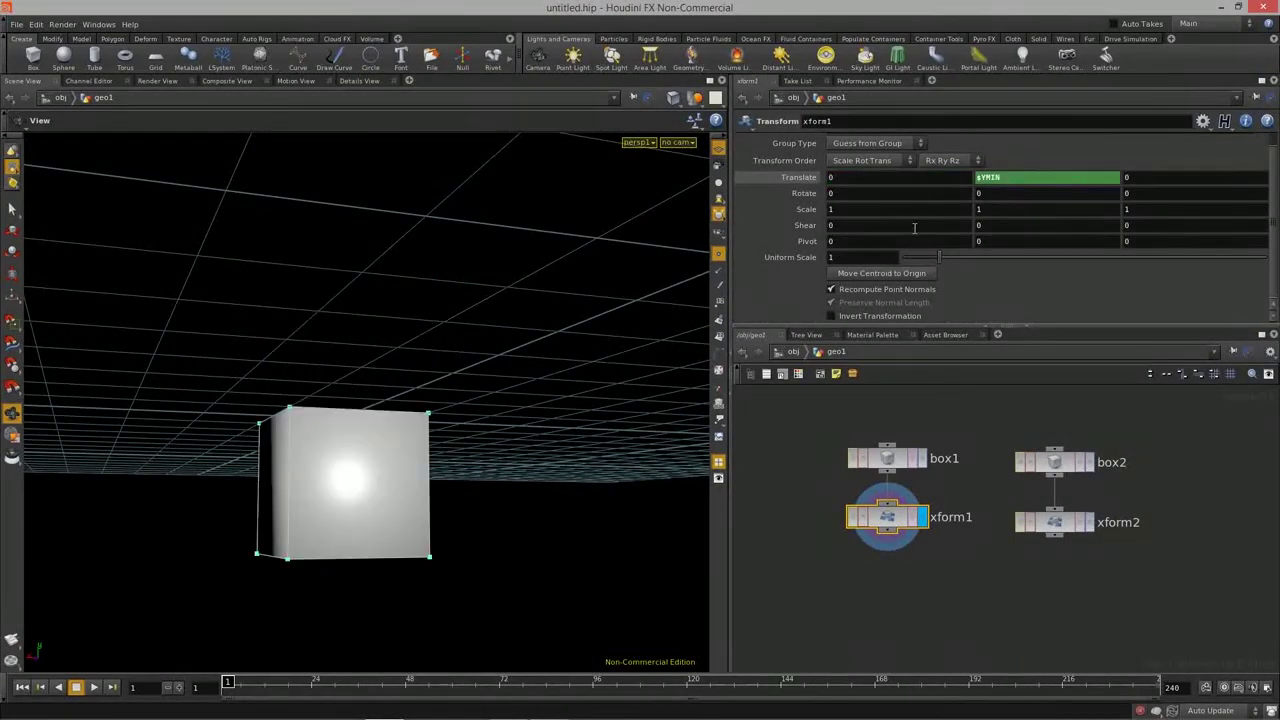
{"action": "left_click_drag", "start_coordinate": [652, 388], "coordinate": [471, 394]}
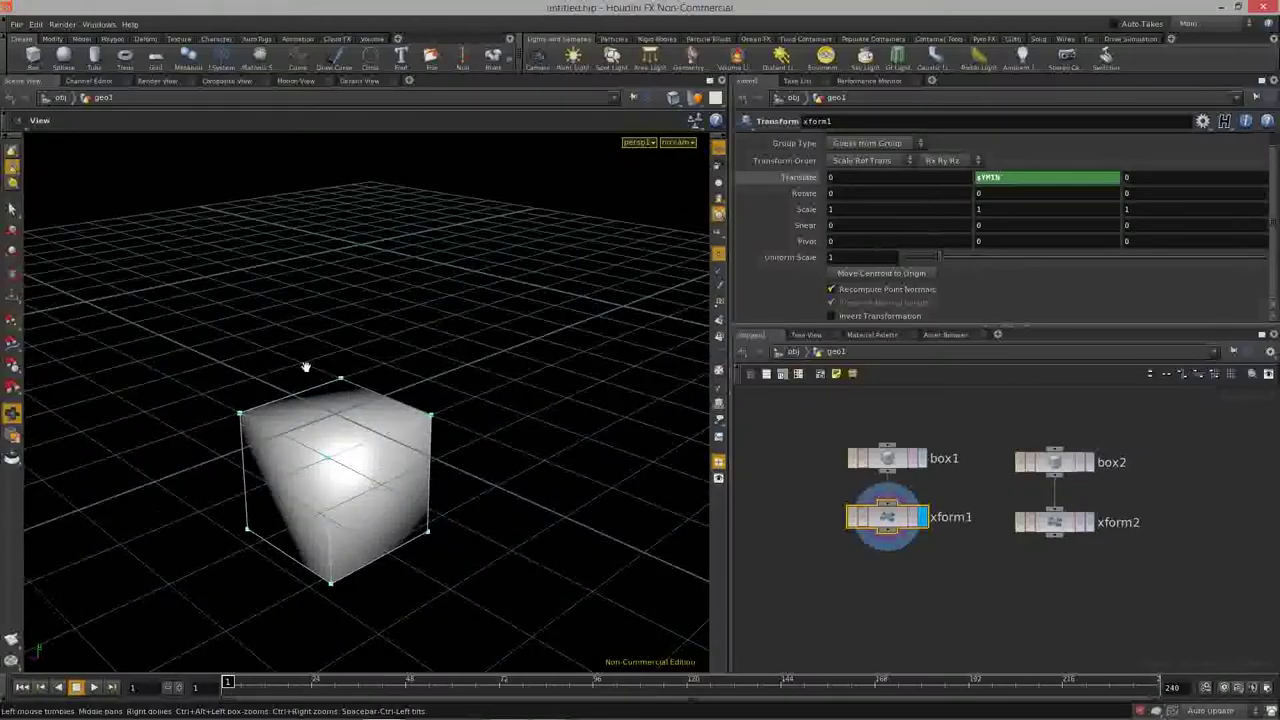
{"action": "left_click_drag", "start_coordinate": [467, 447], "coordinate": [580, 400]}
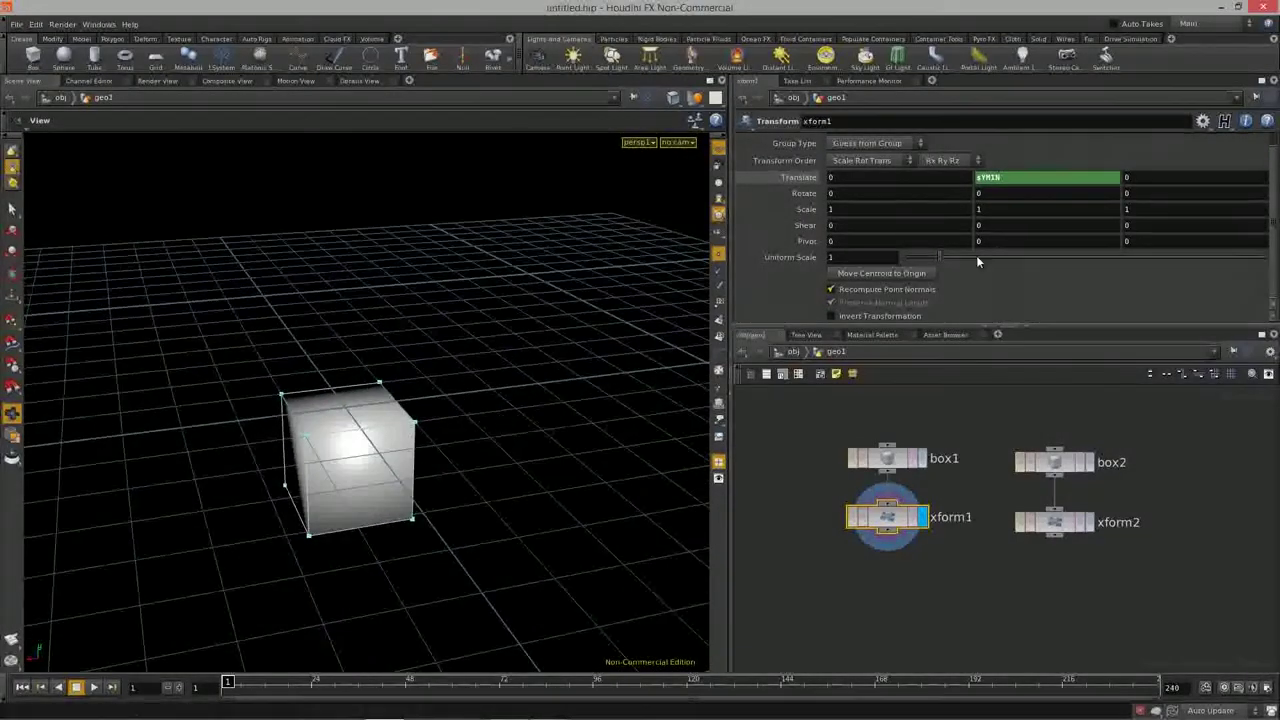
Step: Set xform1's X translate to $XMAX and inspect the box's alignment with the grid axis
{"action": "left_click", "coordinate": [865, 180]}
{"action": "type", "text": "$"}
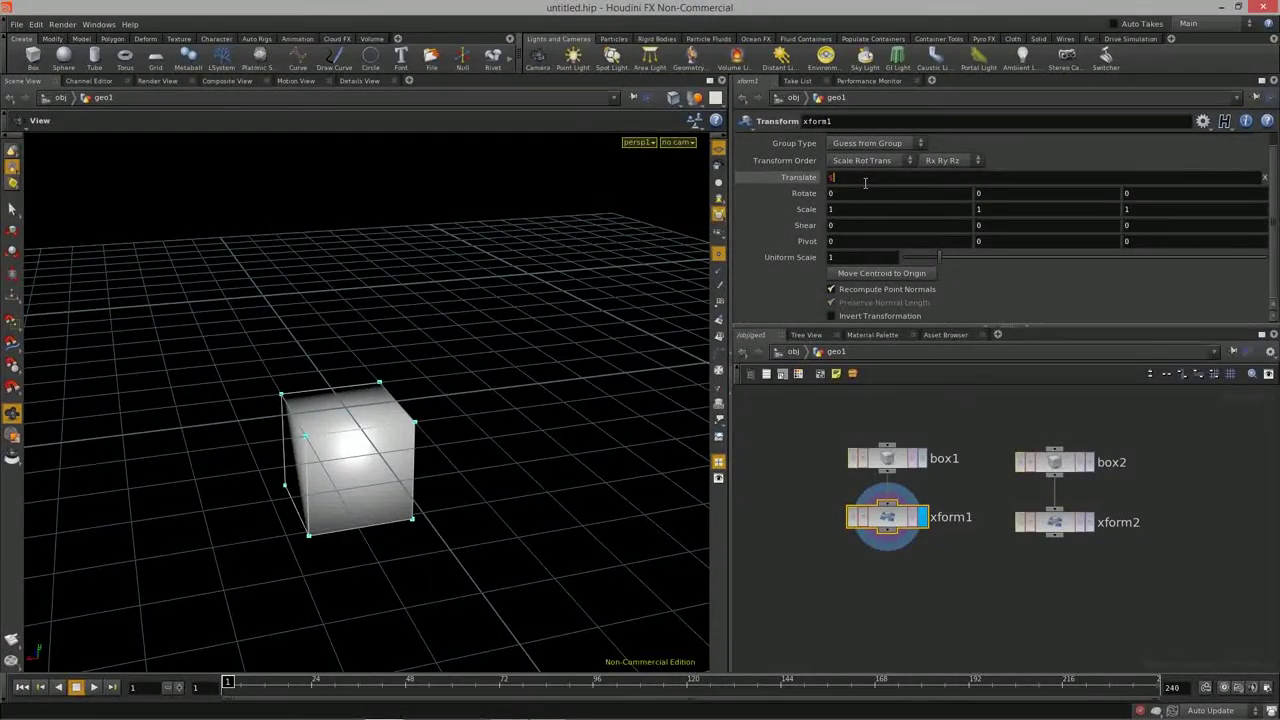
{"action": "type", "text": "XMAX"}
{"action": "key", "text": "Return"}
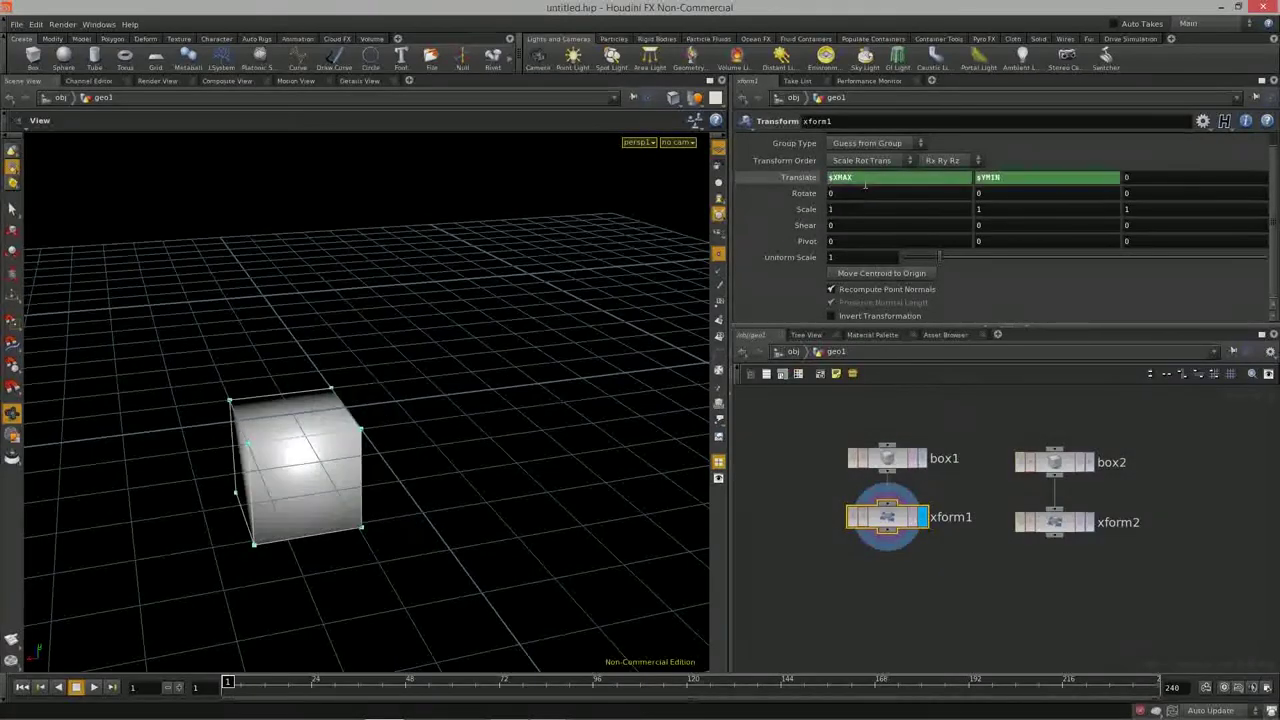
{"action": "left_click_drag", "start_coordinate": [335, 433], "coordinate": [345, 480]}
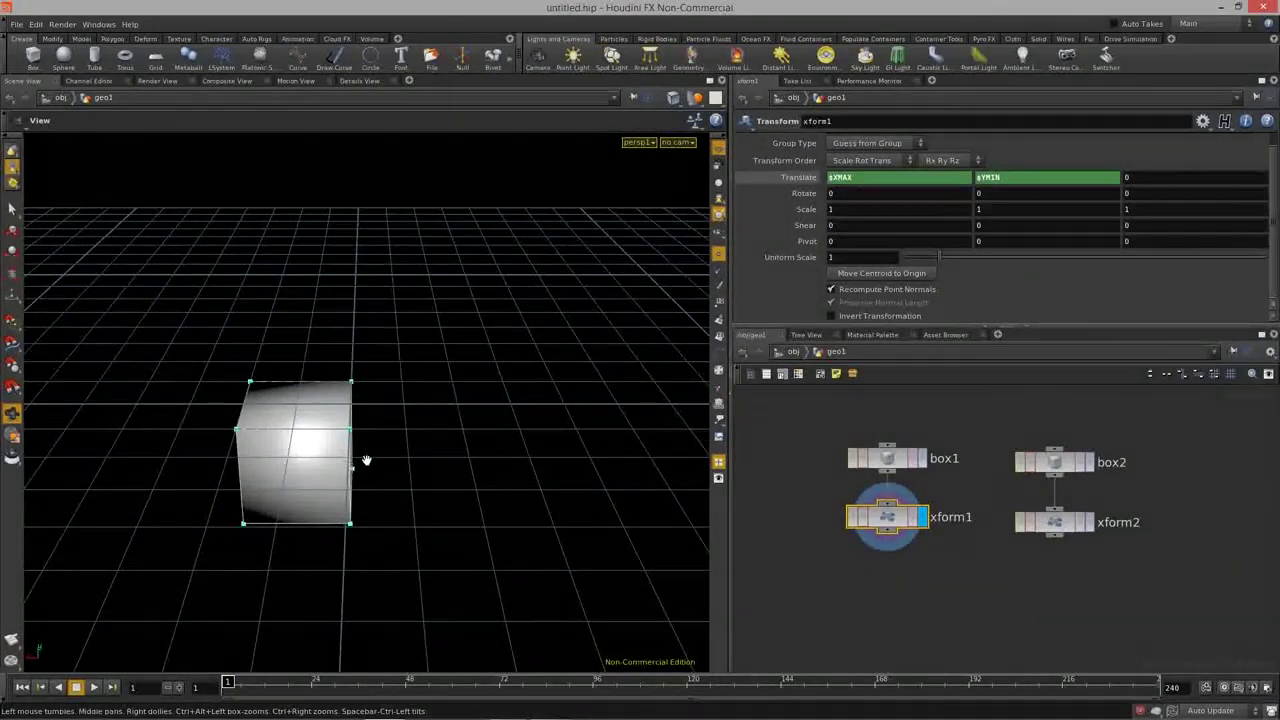
Step: Set xform1's Y translate to $YMAX and its Z translate to $ZMAX
{"action": "left_click", "coordinate": [1032, 182]}
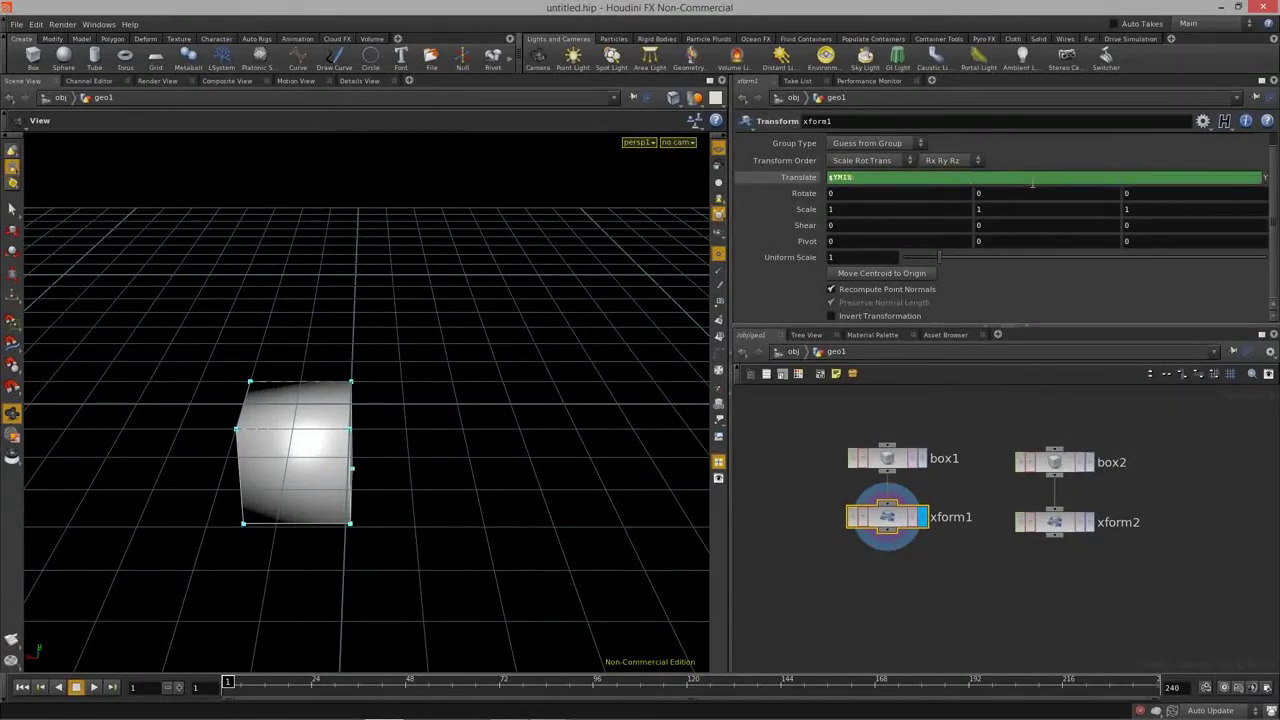
{"action": "key", "text": "BackSpace"}
{"action": "type", "text": "$YMAX"}
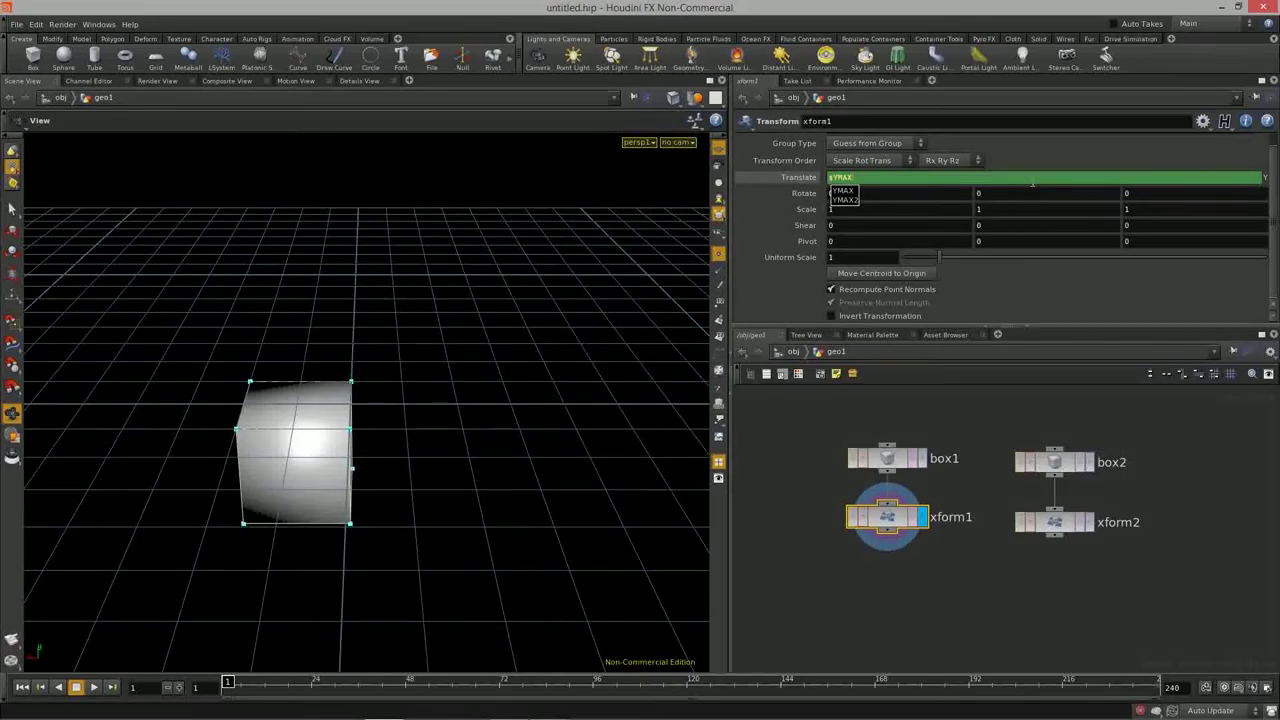
{"action": "key", "text": "Return"}
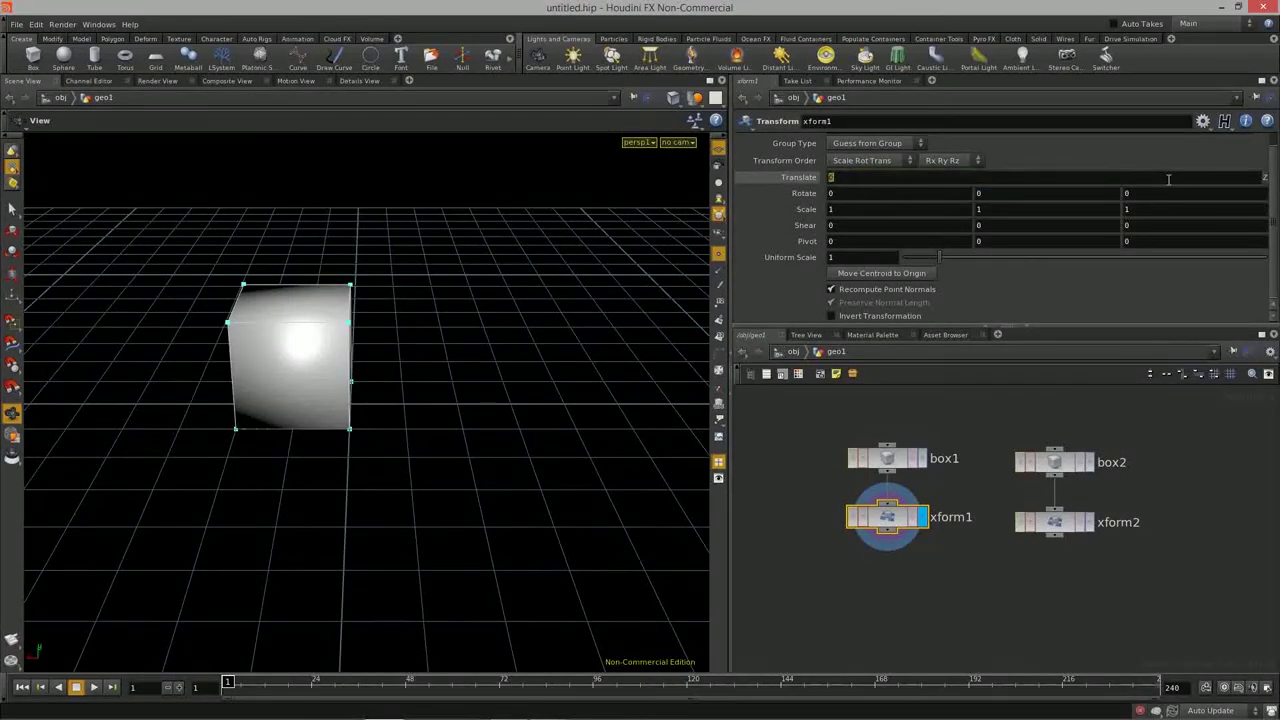
{"action": "type", "text": "$ZMAX"}
{"action": "key", "text": "Return"}
{"action": "left_click_drag", "start_coordinate": [283, 374], "coordinate": [417, 451]}
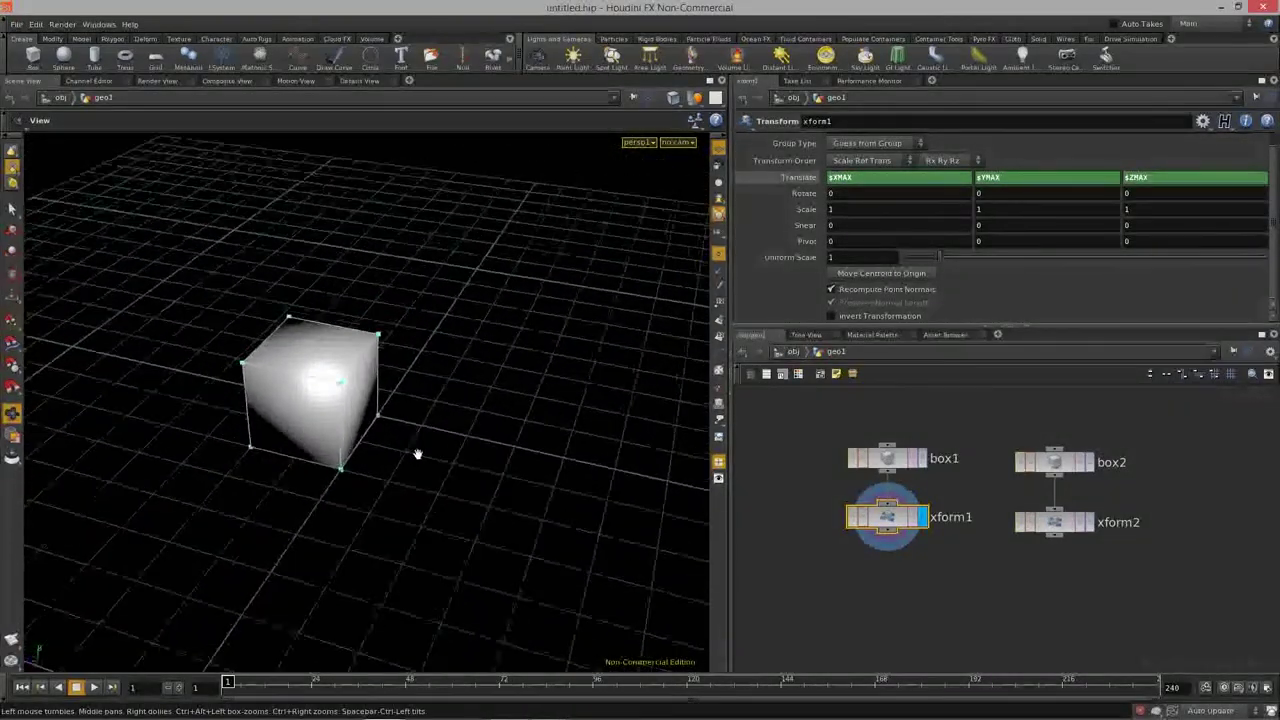
Step: Try changing box1's Y size to test the translate expressions, then undo the size change
{"action": "left_click", "coordinate": [890, 461]}
{"action": "middle_click_drag", "start_coordinate": [1006, 177], "coordinate": [1095, 180]}
{"action": "key", "text": "ctrl+z"}
{"action": "left_click_drag", "start_coordinate": [443, 400], "coordinate": [540, 451]}
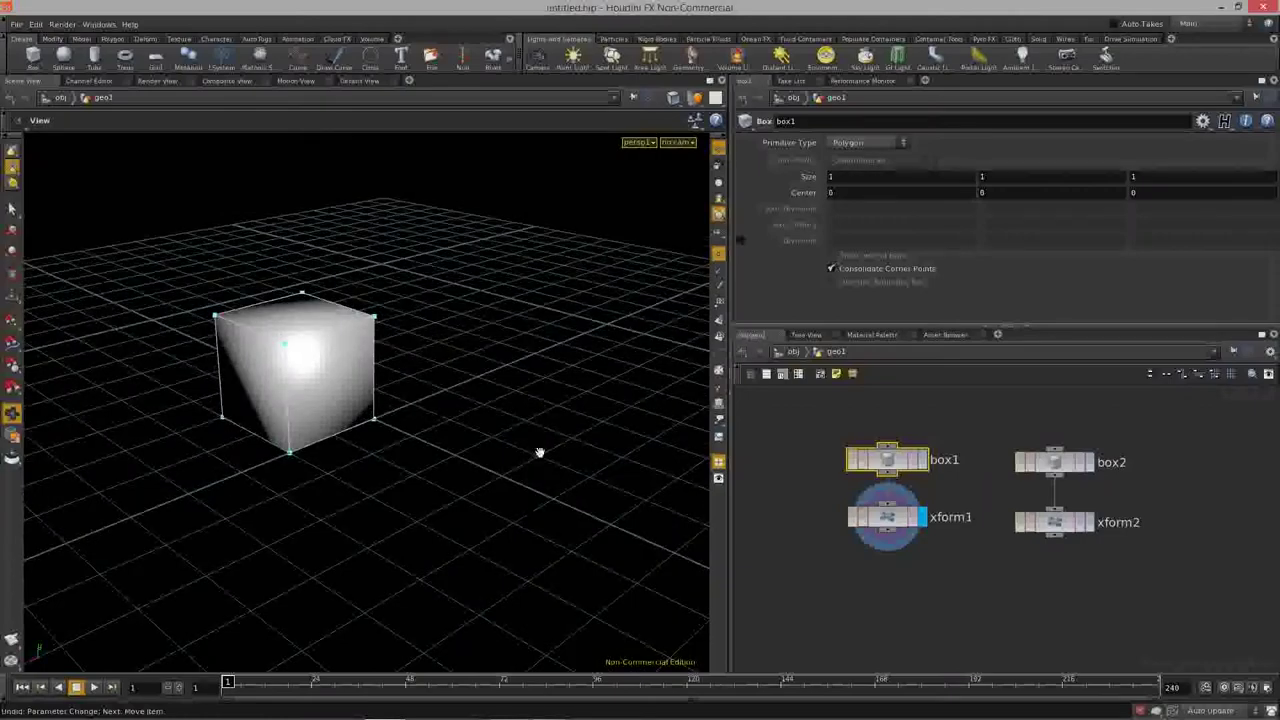
Step: Revert all of xform1's translate values to their defaults and view the box at the origin
{"action": "left_click", "coordinate": [889, 510]}
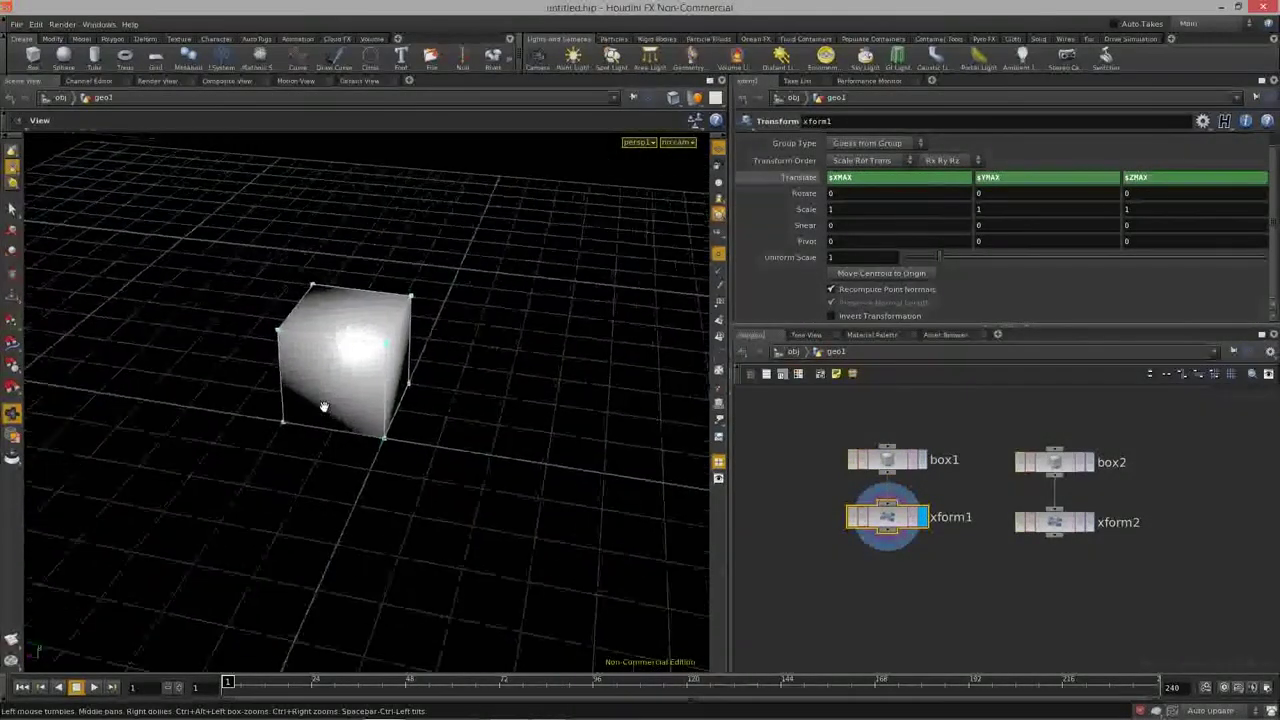
{"action": "middle_click", "coordinate": [799, 177], "text": "ctrl"}
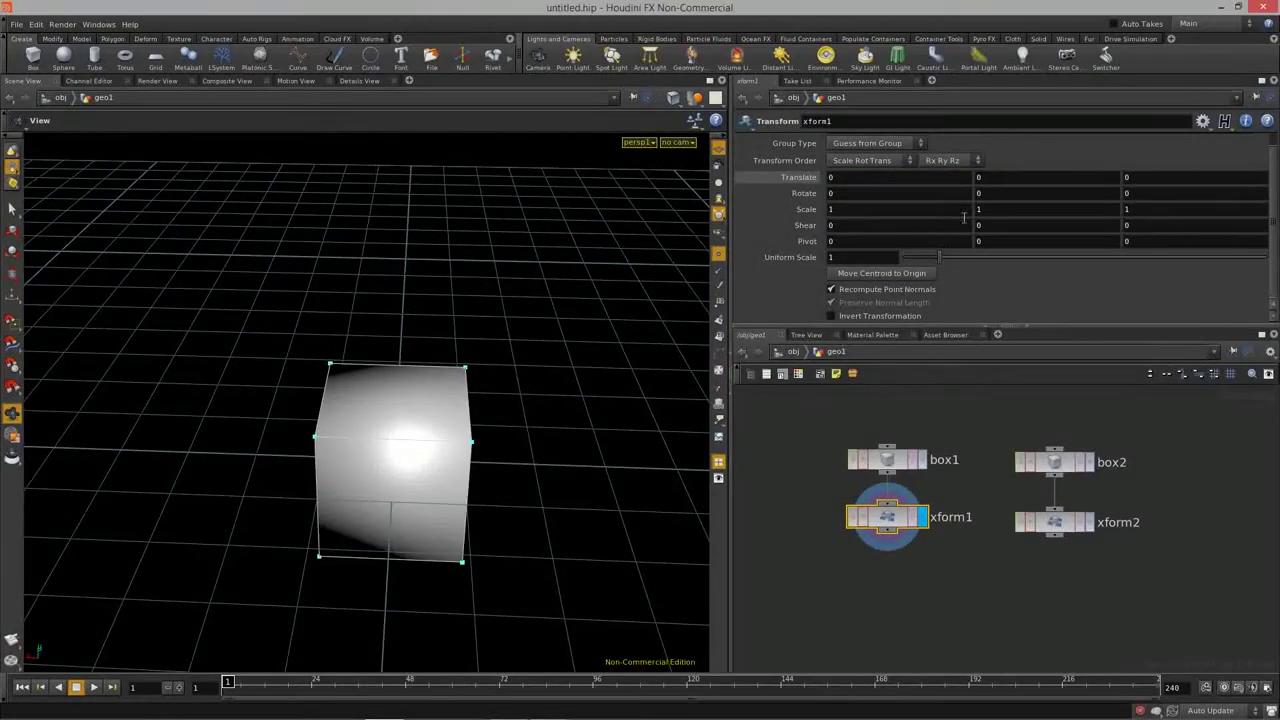
{"action": "left_click_drag", "start_coordinate": [397, 410], "coordinate": [274, 315]}
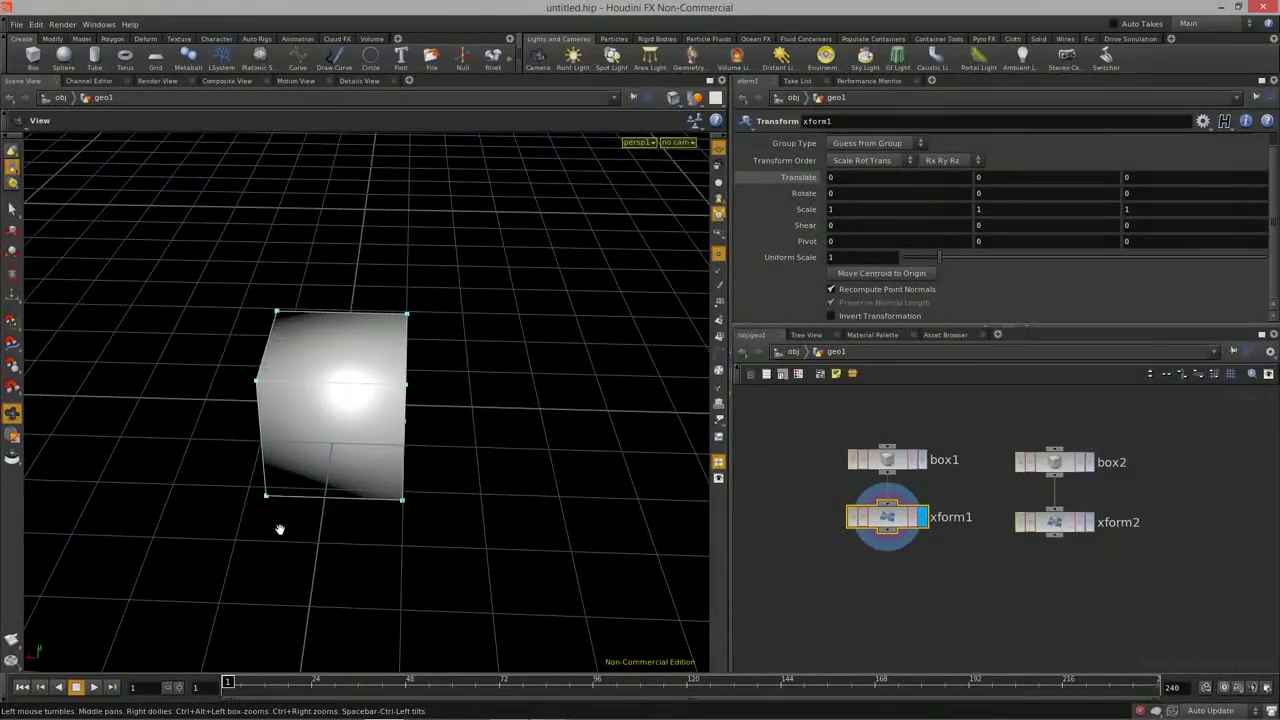
{"action": "left_click_drag", "start_coordinate": [417, 480], "coordinate": [486, 554]}
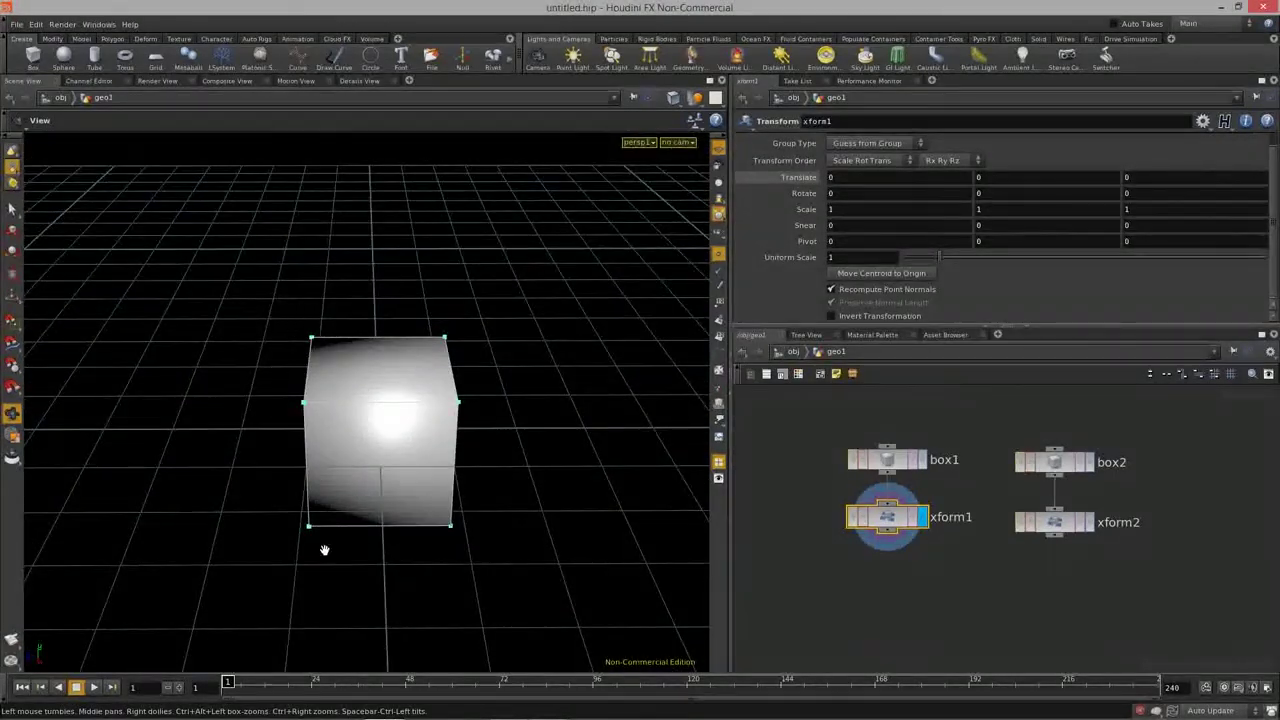
{"action": "left_click_drag", "start_coordinate": [466, 561], "coordinate": [350, 478]}
Step: Enter $YMAX as xform1's only translate expression, in Y, so the box rests on the ground grid
{"action": "left_click", "coordinate": [1019, 178]}
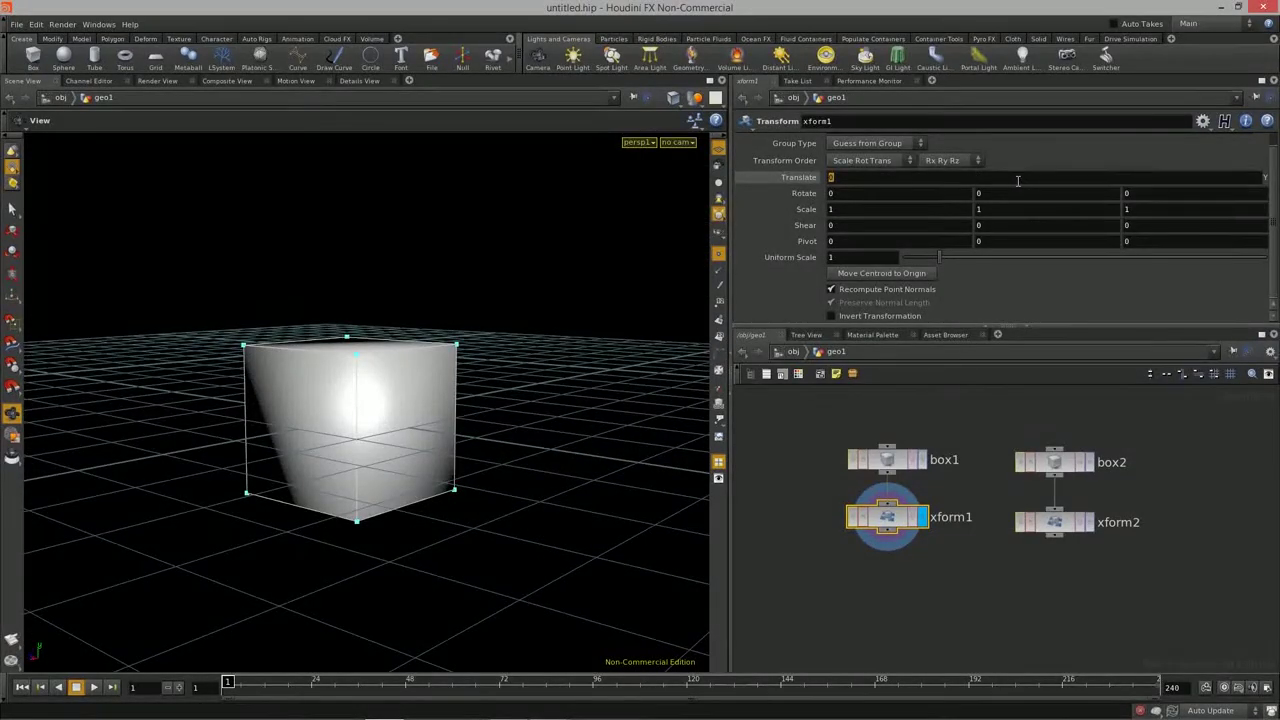
{"action": "type", "text": "$YMAX"}
{"action": "key", "text": "Return"}
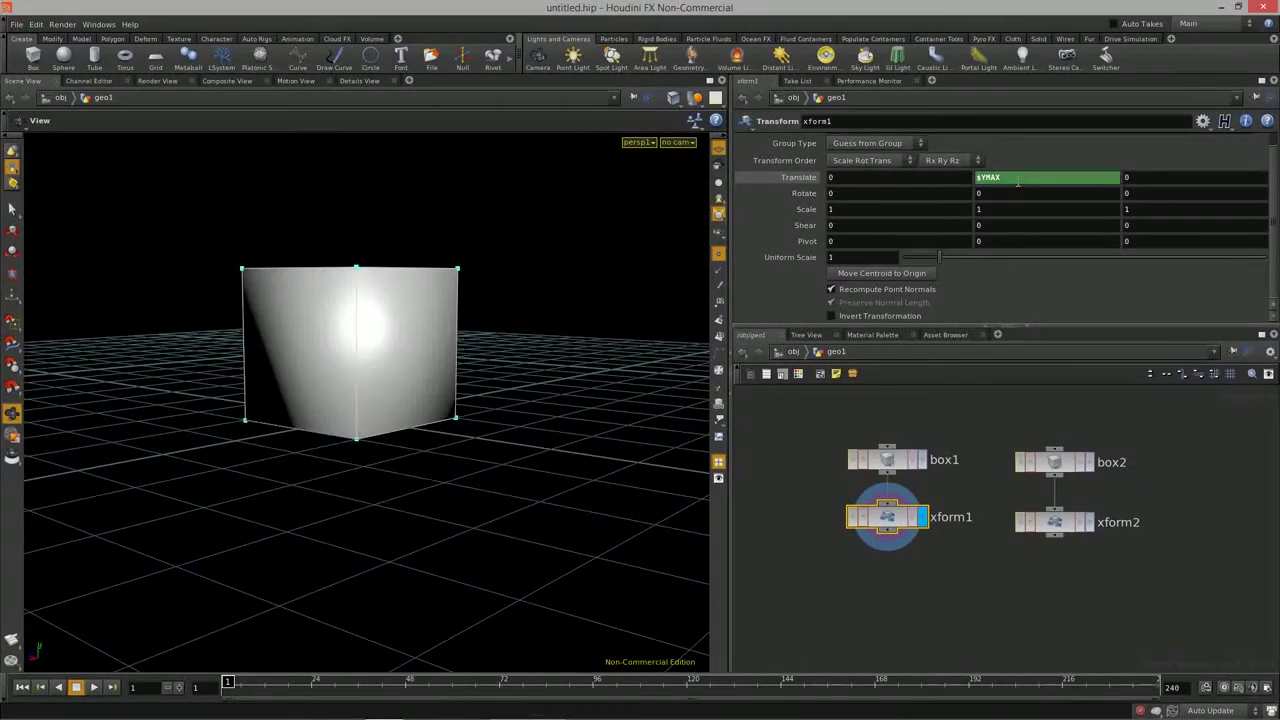
{"action": "left_click_drag", "start_coordinate": [416, 481], "coordinate": [352, 300]}
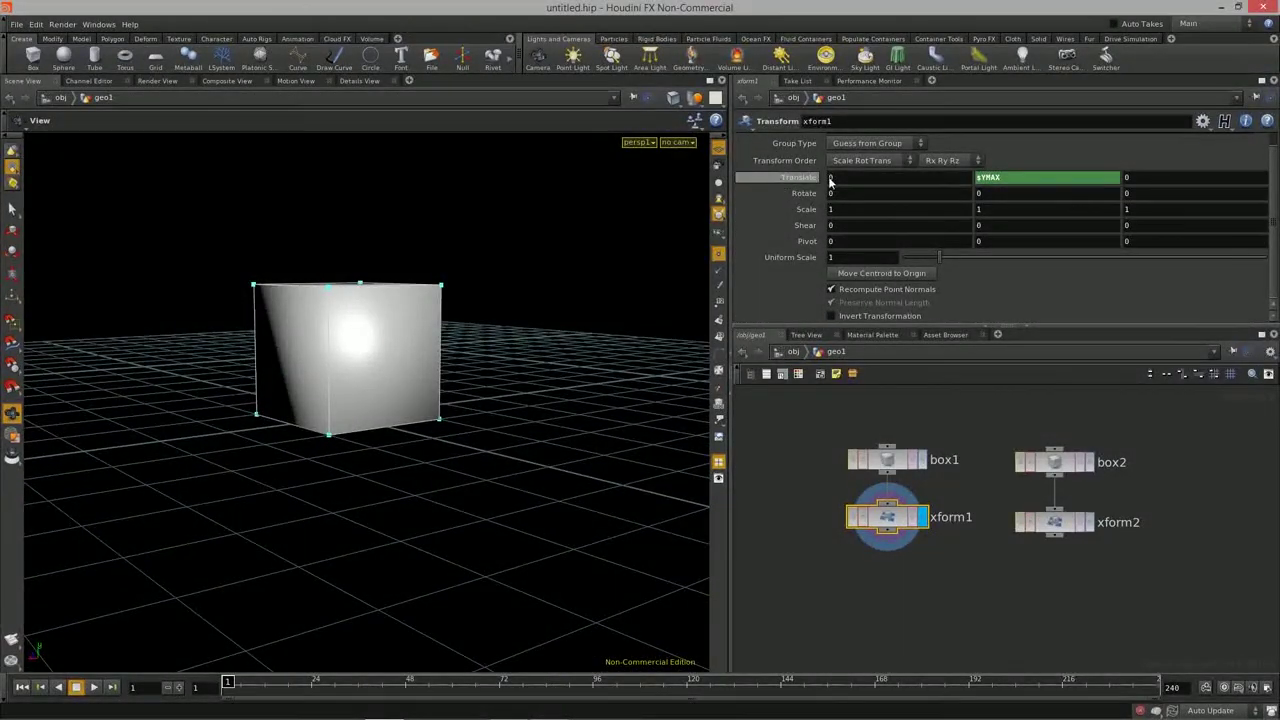
Step: Inspect xform1's Y translate by switching its display between the $YMAX expression and the evaluated value
{"action": "left_click", "coordinate": [1000, 177]}
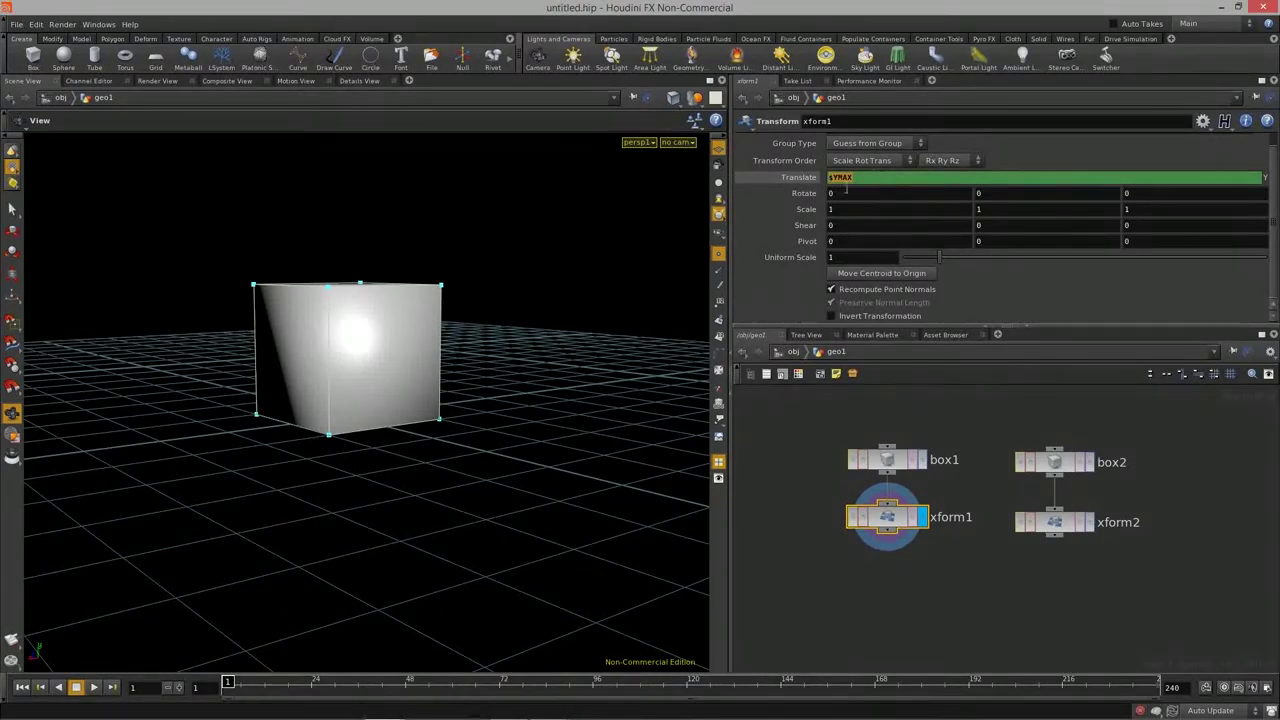
{"action": "left_click", "coordinate": [797, 180]}
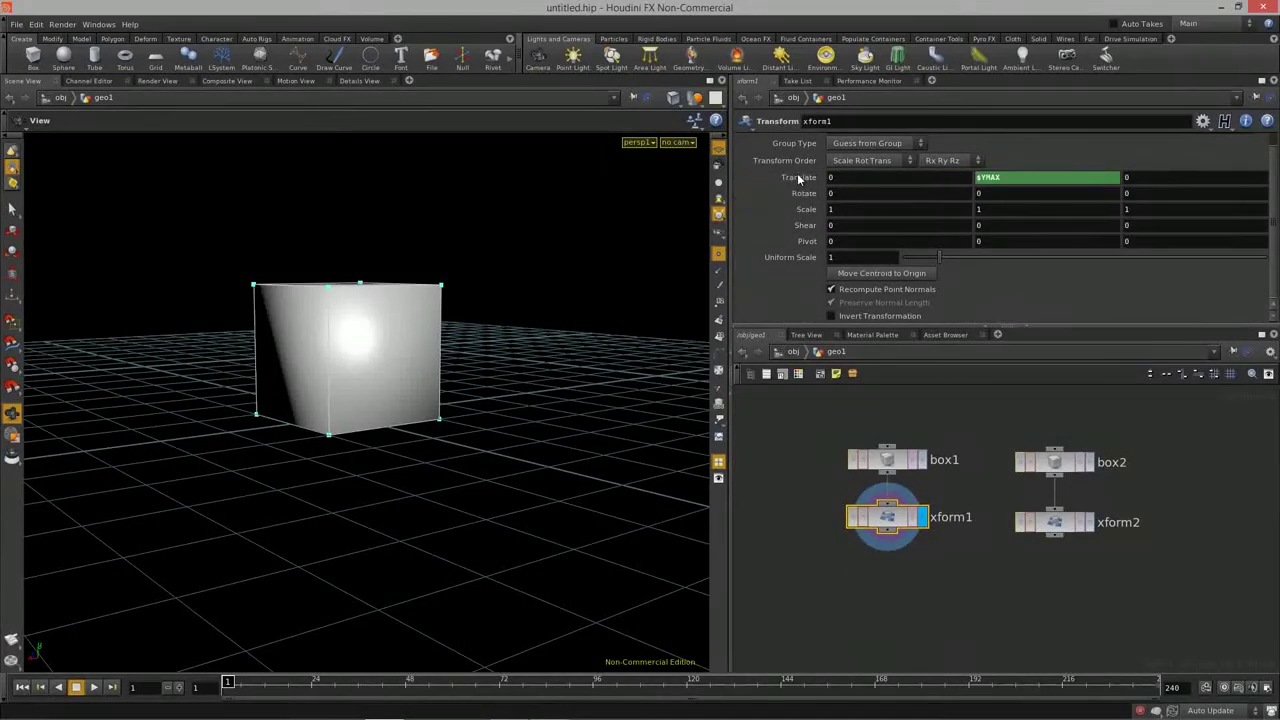
{"action": "left_click_drag", "start_coordinate": [482, 325], "coordinate": [471, 349]}
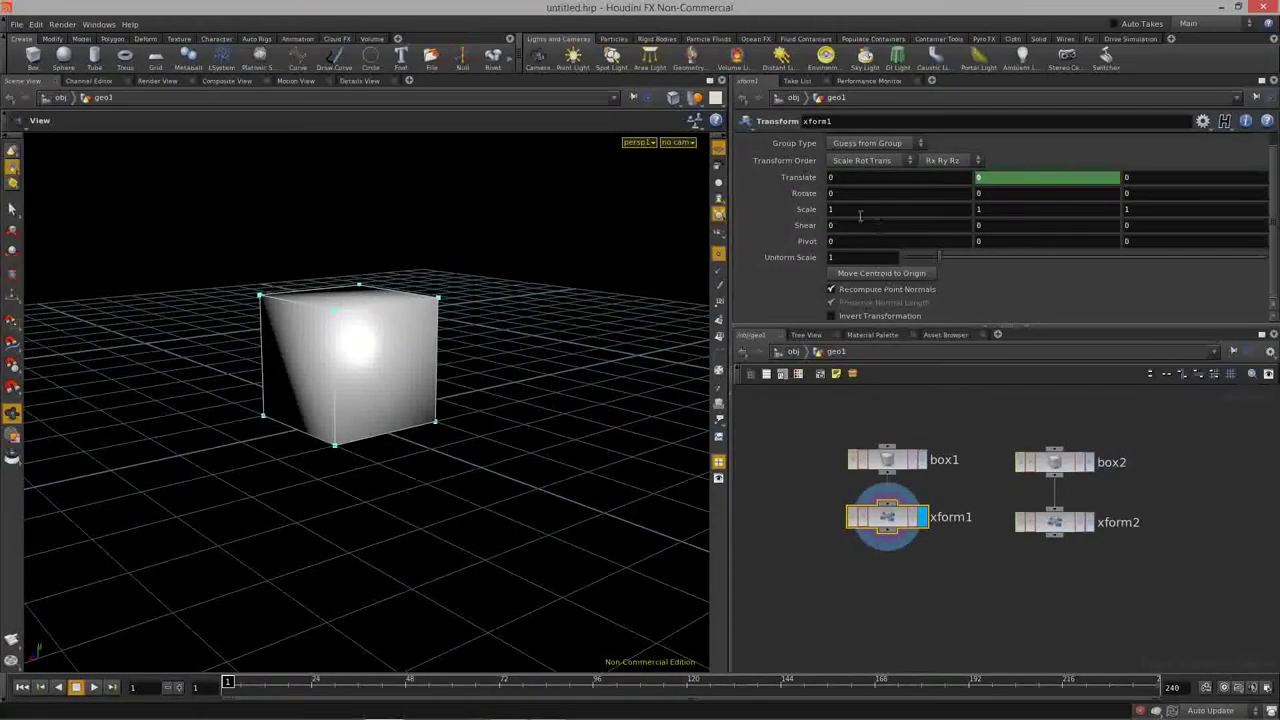
{"action": "left_click", "coordinate": [803, 182]}
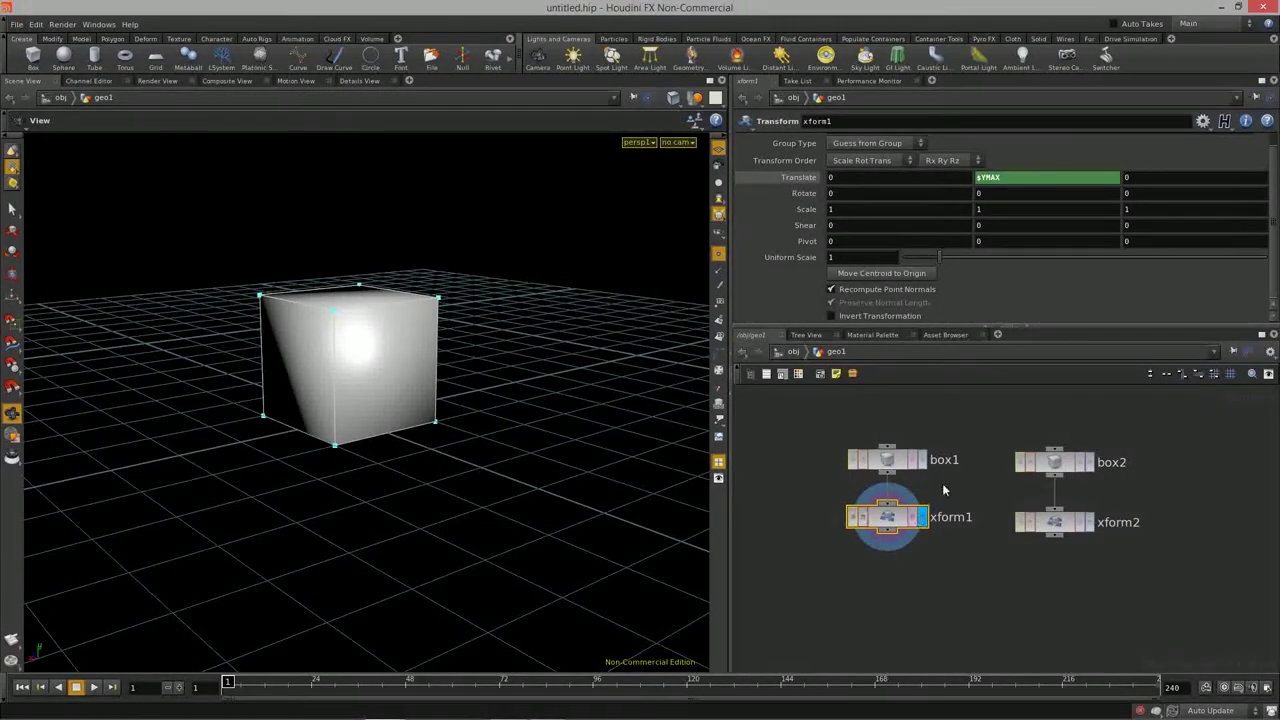
{"action": "left_click", "coordinate": [803, 179]}
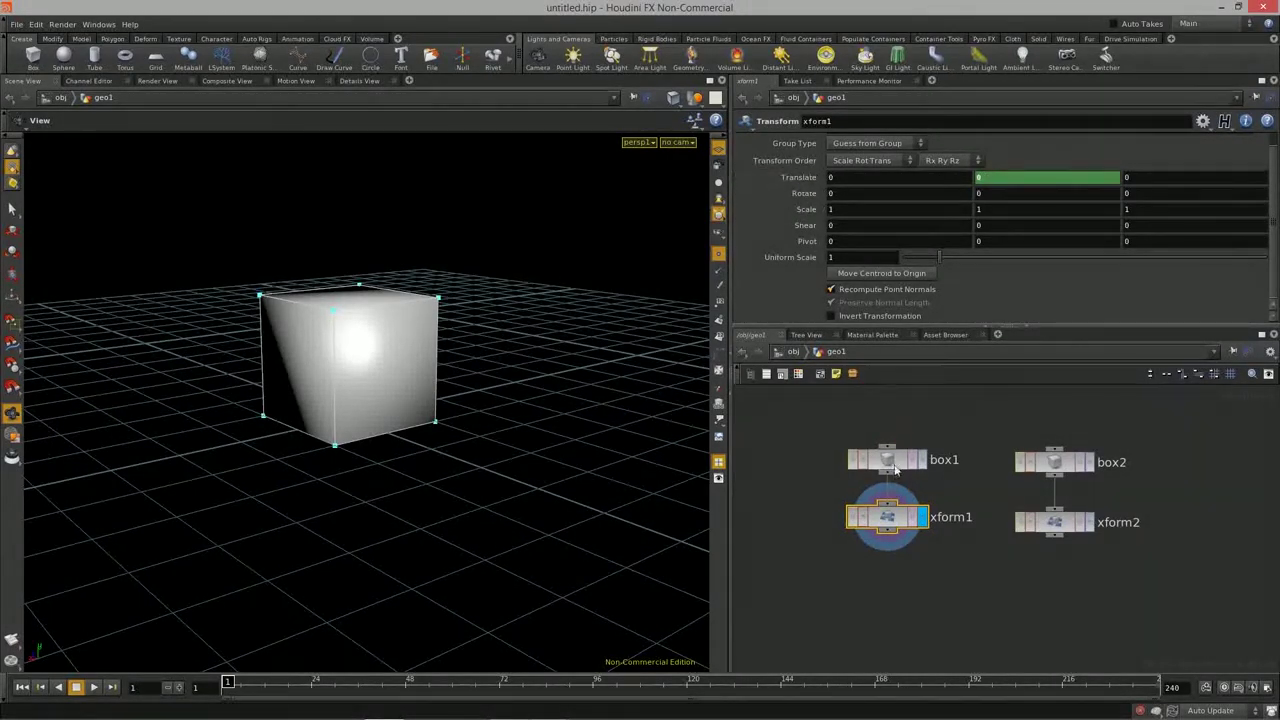
Step: Set box1's Y size to 2.6 and check the value that xform1's Y translate expression evaluates to
{"action": "left_click", "coordinate": [897, 459]}
{"action": "middle_click_drag", "start_coordinate": [997, 178], "coordinate": [1092, 178]}
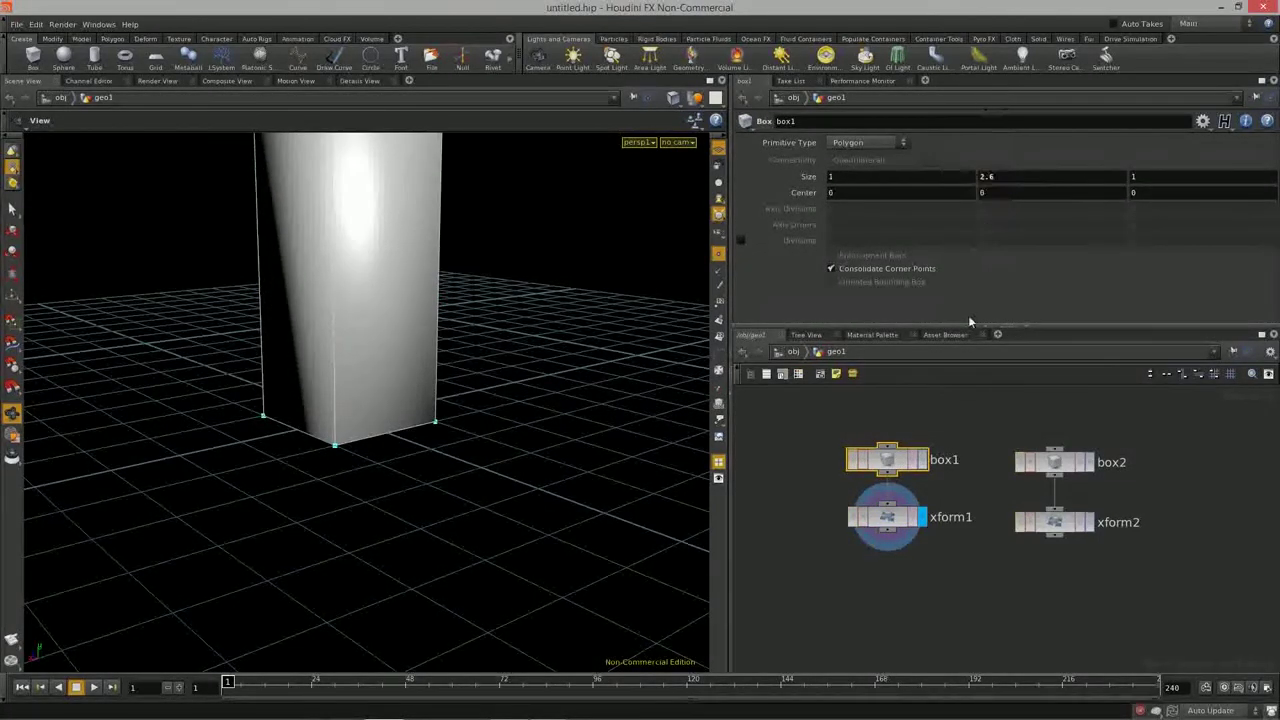
{"action": "left_click", "coordinate": [903, 521]}
{"action": "left_click", "coordinate": [795, 178]}
{"action": "left_click", "coordinate": [795, 178]}
Step: Try $YMIN as xform1's Y translate in place of $YMAX, then remove the expression
{"action": "key", "text": "Return"}
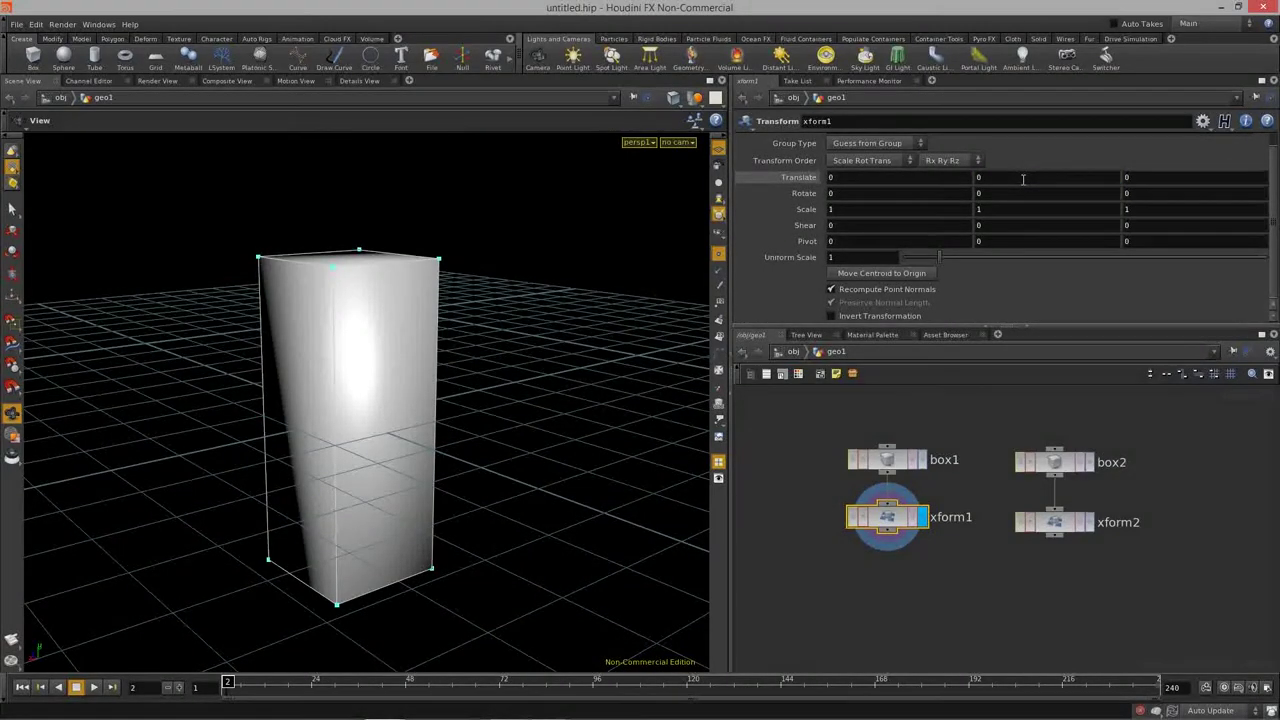
{"action": "left_click", "coordinate": [1023, 179]}
{"action": "key", "text": "Return"}
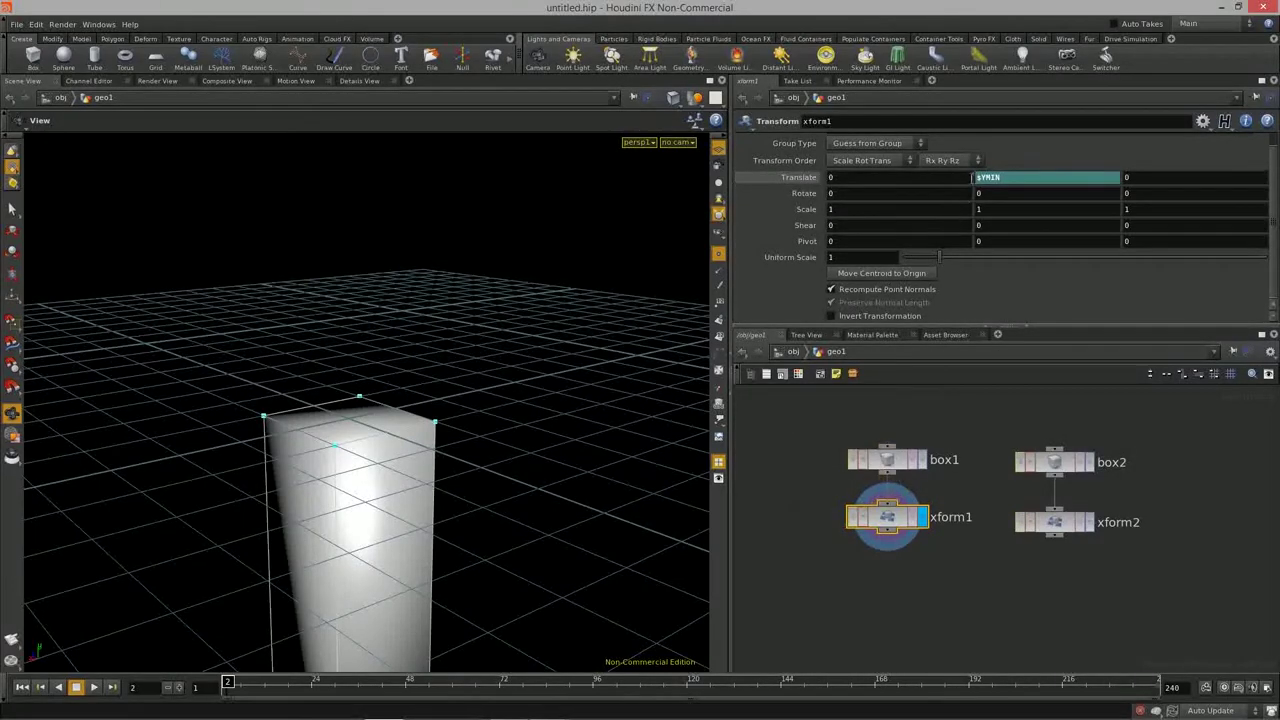
{"action": "left_click", "coordinate": [990, 178]}
{"action": "key", "text": "BackSpace"}
{"action": "type", "text": "2999999523162842"}
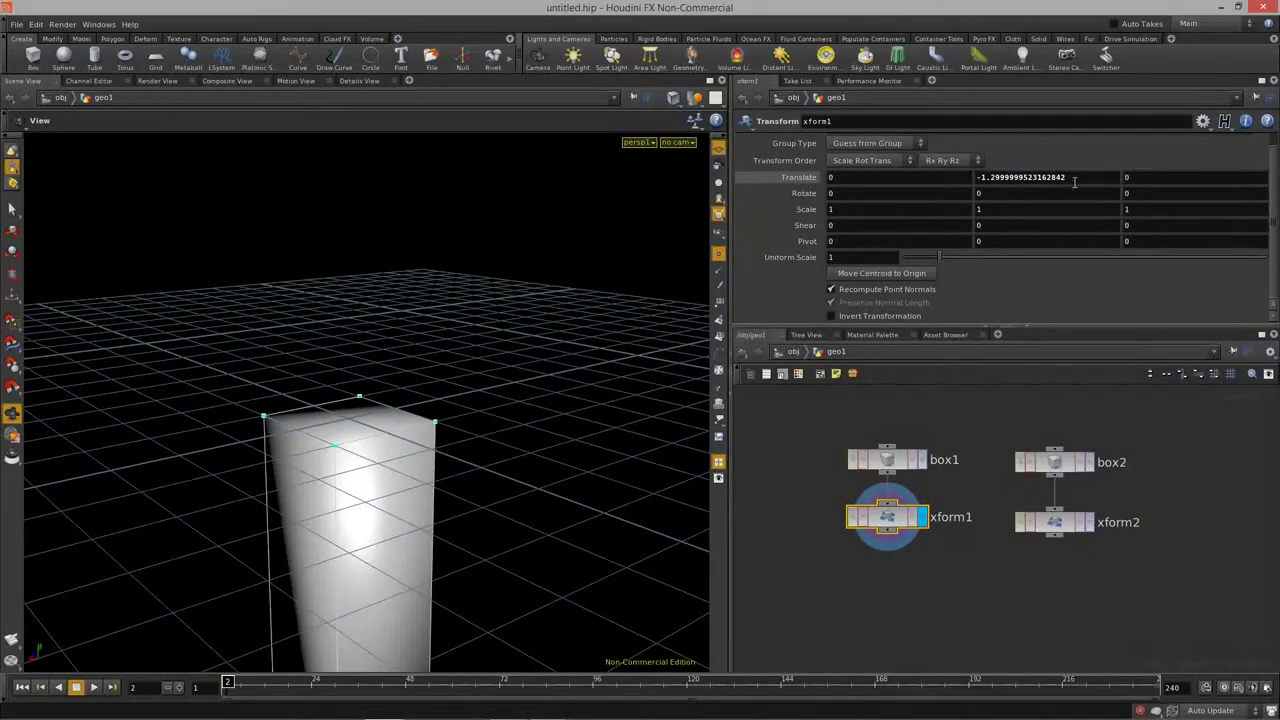
Step: Set xform1's Y translate to the expression $YMAX and view the whole box above the grid
{"action": "left_click", "coordinate": [1080, 176]}
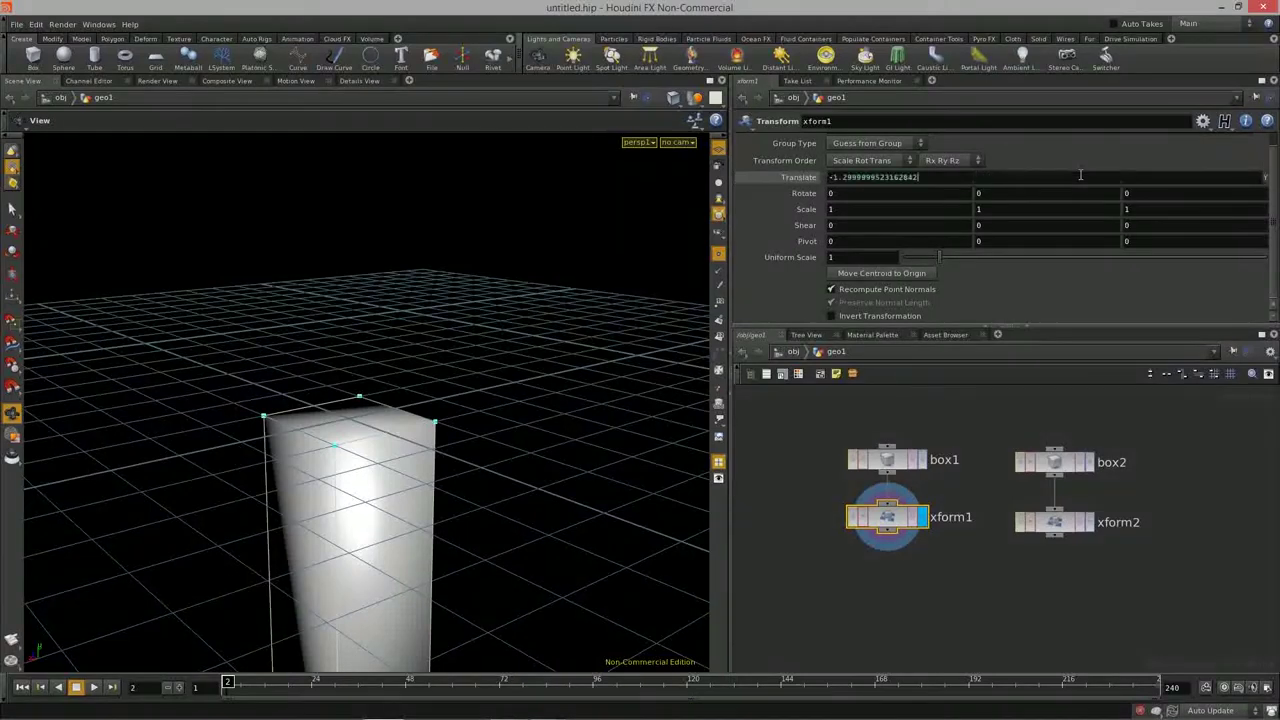
{"action": "key", "text": "ctrl+a"}
{"action": "key", "text": "BackSpace"}
{"action": "type", "text": "$YMAX"}
{"action": "key", "text": "Return"}
{"action": "scroll", "coordinate": [354, 257], "scroll_direction": "down", "scroll_amount": 5}
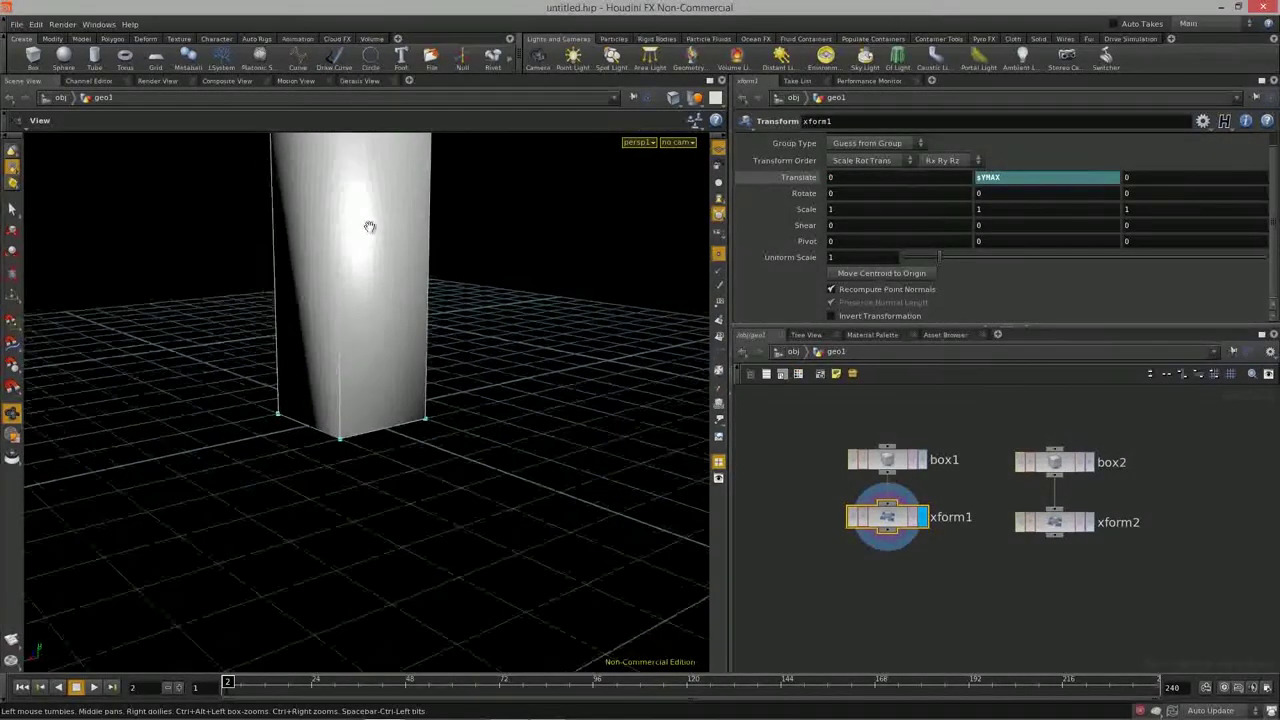
{"action": "left_click_drag", "start_coordinate": [374, 340], "coordinate": [374, 251]}
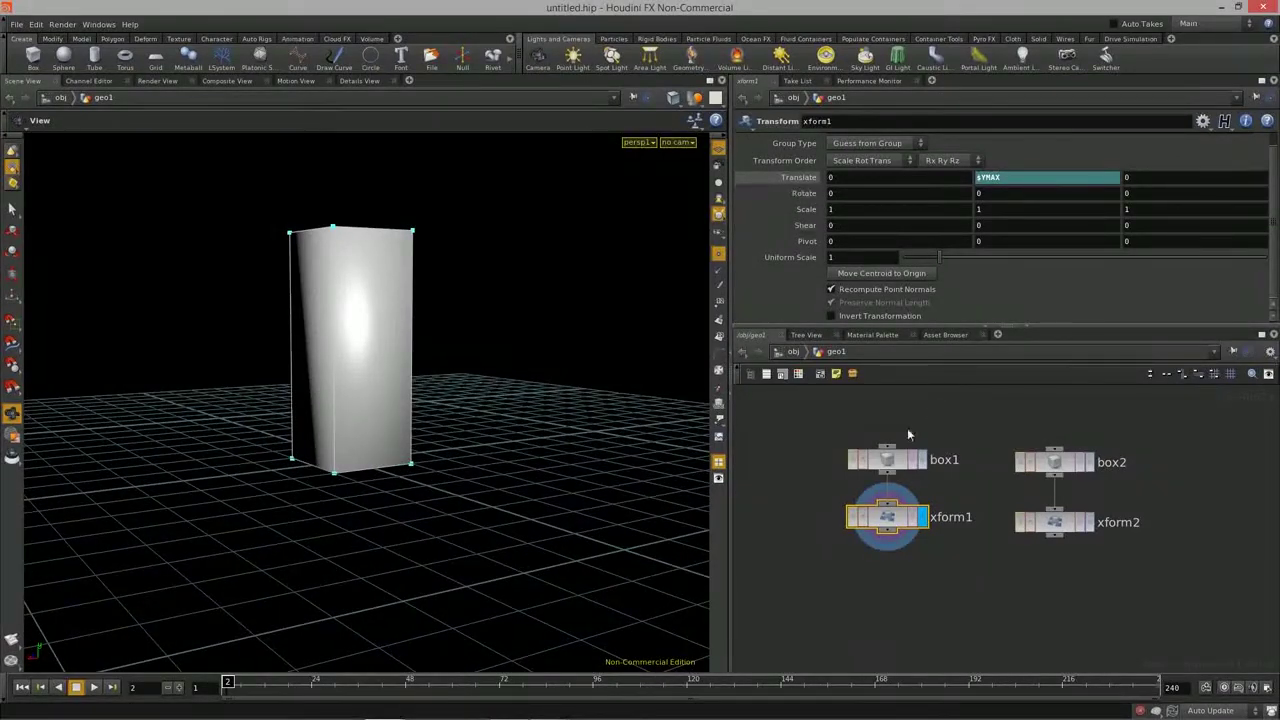
Step: Set box1's Y size to 1 and reselect xform1
{"action": "left_click", "coordinate": [887, 459]}
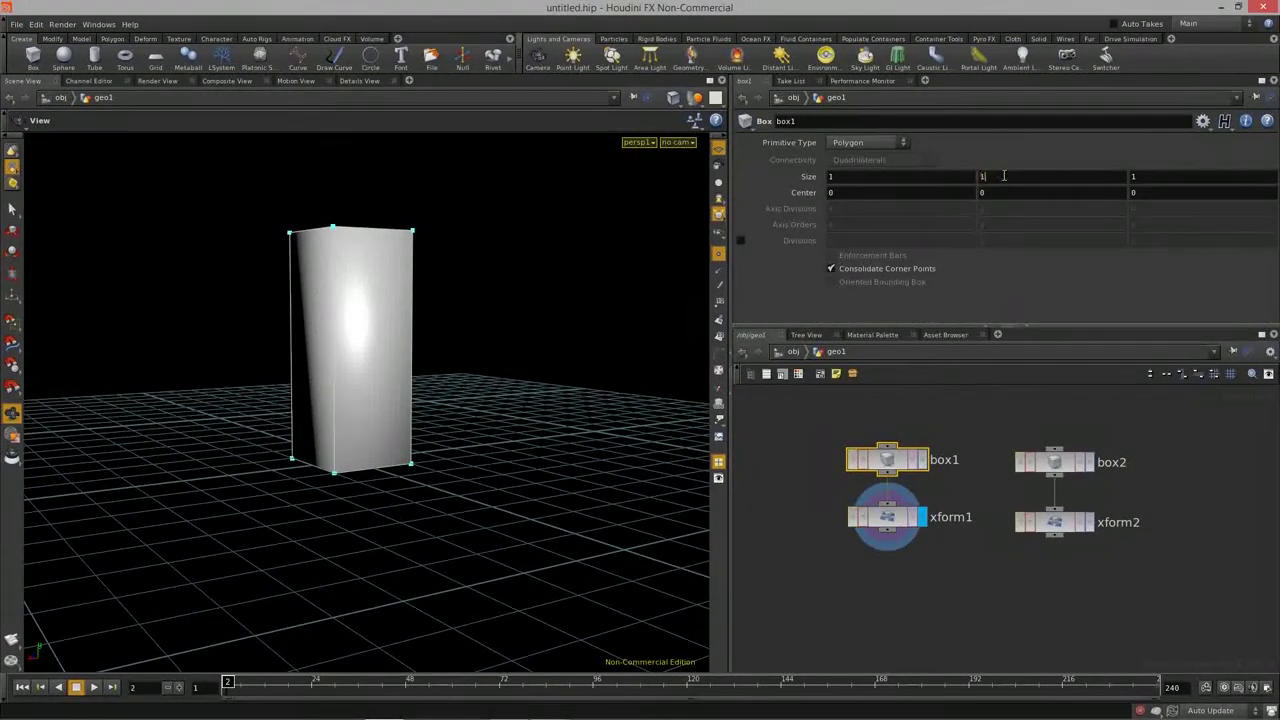
{"action": "type", "text": "1"}
{"action": "key", "text": "Return"}
{"action": "left_click_drag", "start_coordinate": [229, 409], "coordinate": [430, 400]}
{"action": "left_click", "coordinate": [887, 517]}
{"action": "left_click_drag", "start_coordinate": [534, 514], "coordinate": [326, 421]}
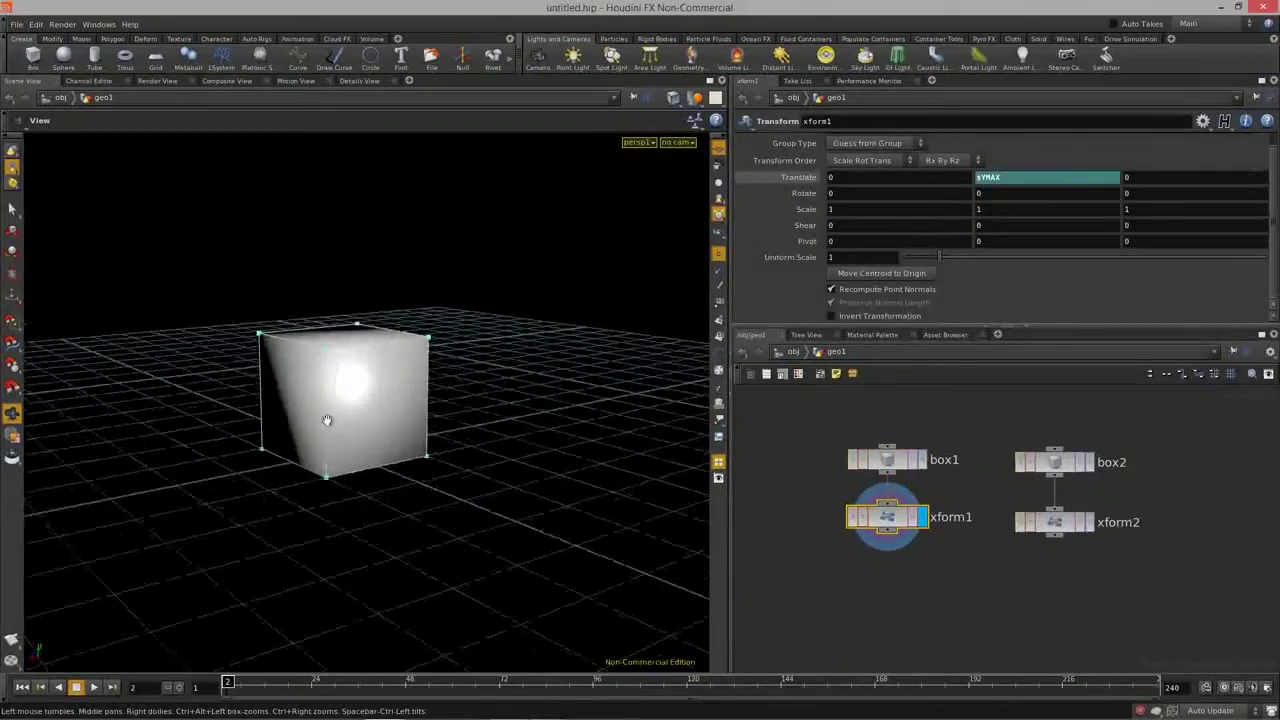
Step: Display xform2 and set its Y translate to the expression $YMAX
{"action": "left_click", "coordinate": [1050, 522]}
{"action": "left_click", "coordinate": [1089, 524]}
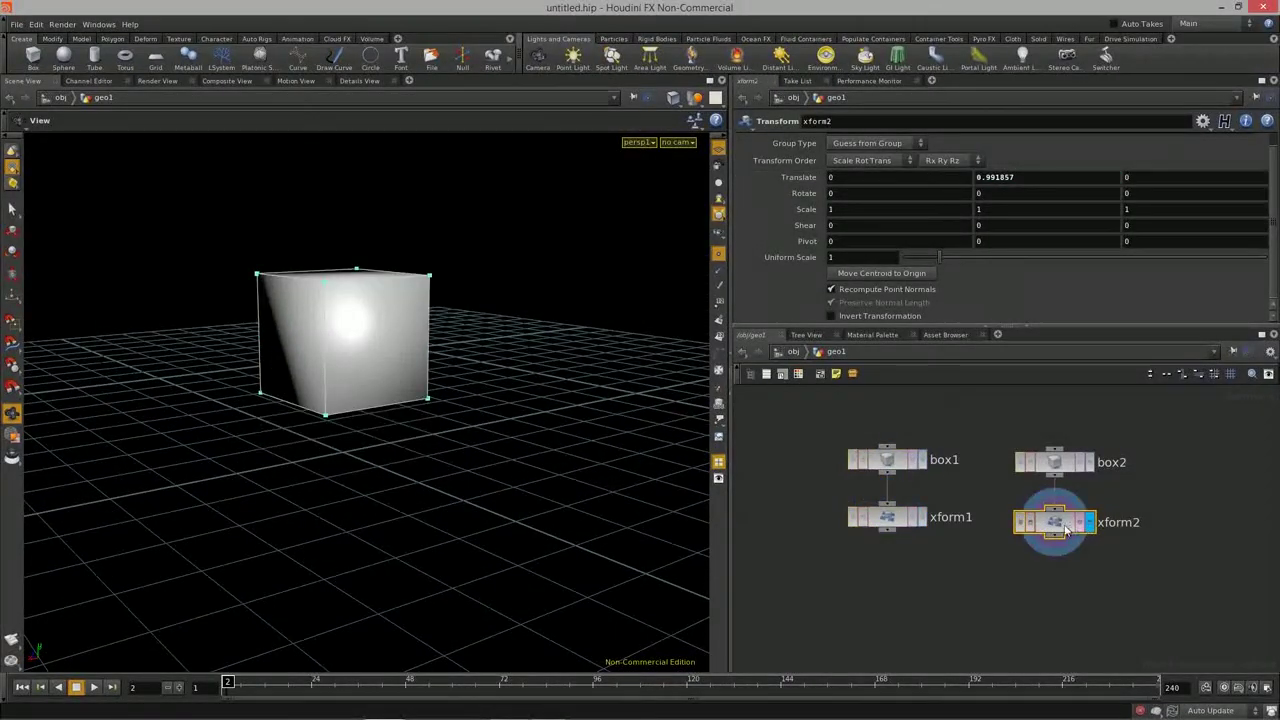
{"action": "left_click", "coordinate": [1063, 463]}
{"action": "left_click", "coordinate": [1058, 526]}
{"action": "left_click", "coordinate": [1028, 177]}
{"action": "type", "text": "$"}
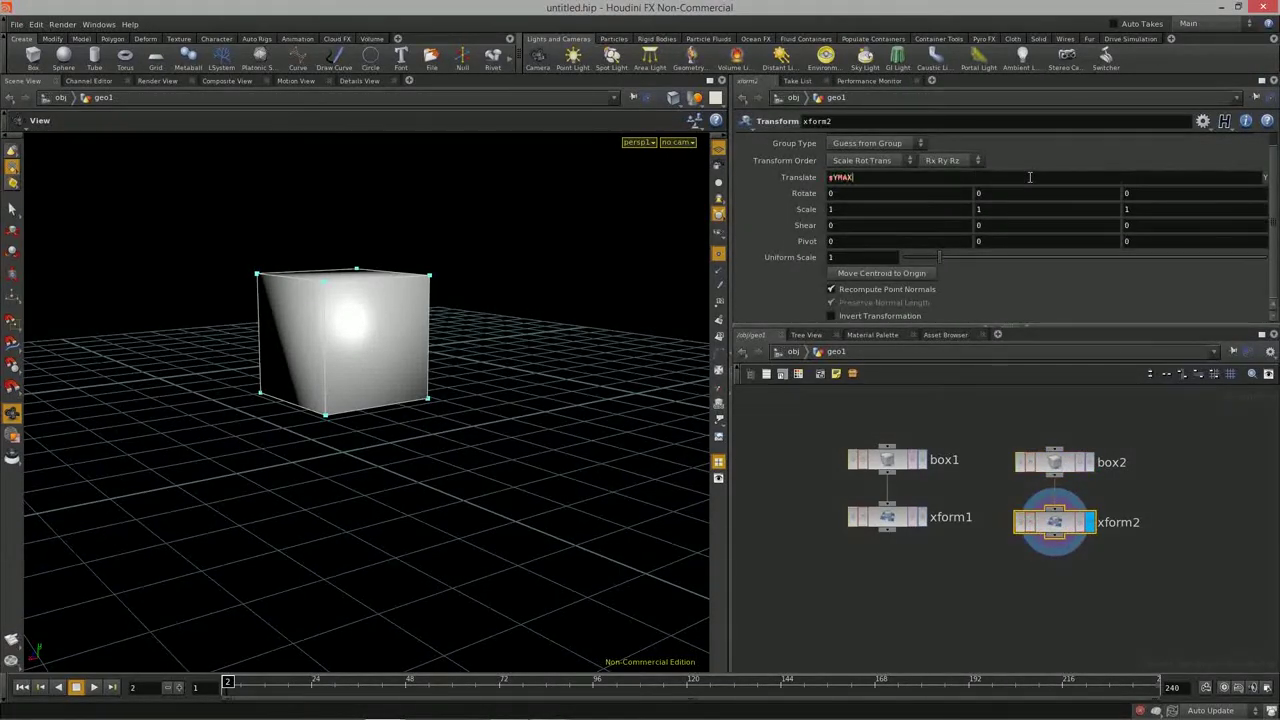
{"action": "type", "text": "YMAX"}
{"action": "key", "text": "Return"}
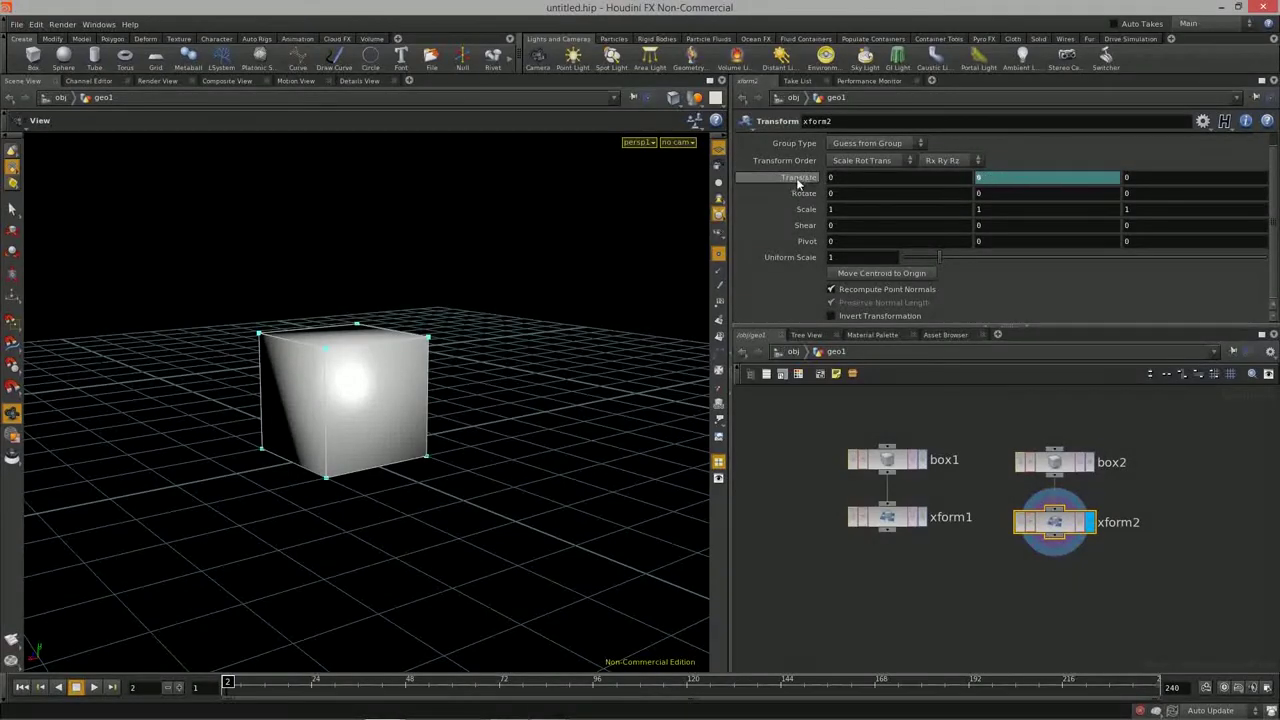
{"action": "left_click_drag", "start_coordinate": [430, 426], "coordinate": [410, 464]}
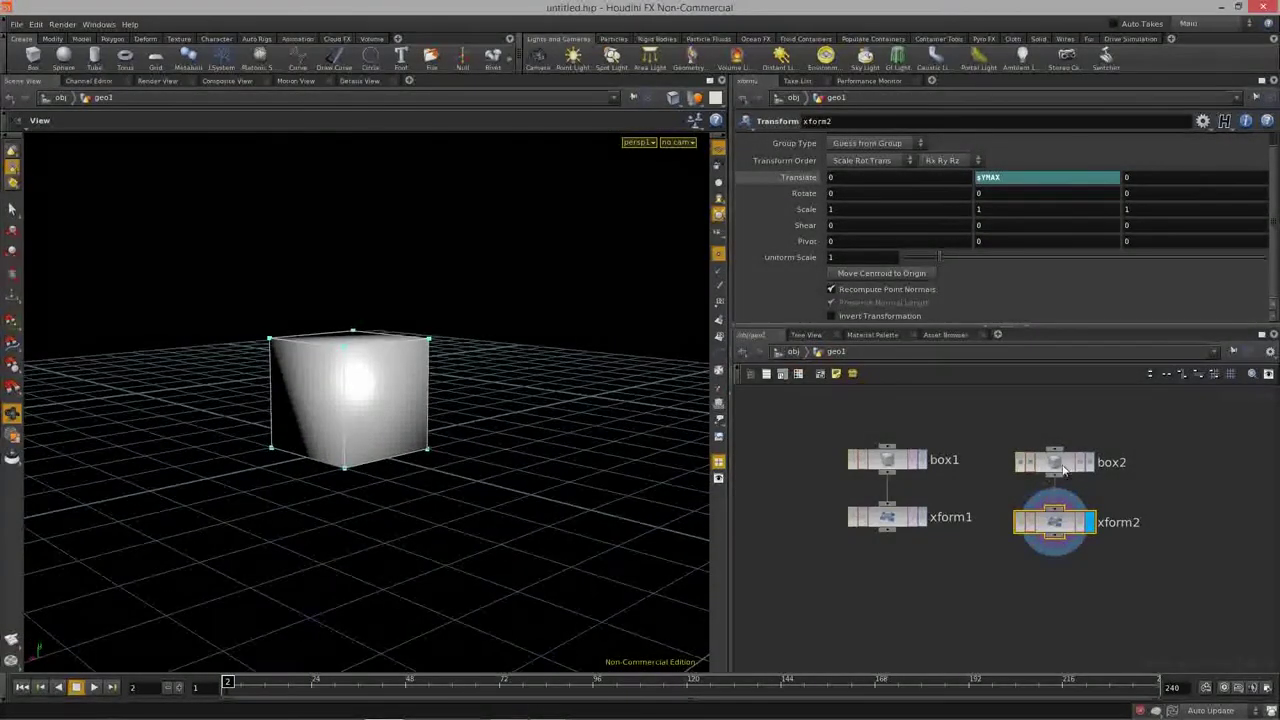
Step: Compare box2 with xform2 and box1 with xform1 by displaying each node in turn
{"action": "left_click", "coordinate": [1088, 462]}
{"action": "mouse_move", "coordinate": [323, 448]}
{"action": "left_mouse_down"}
{"action": "mouse_move", "coordinate": [346, 443]}
{"action": "mouse_move", "coordinate": [332, 440]}
{"action": "mouse_move", "coordinate": [341, 452]}
{"action": "left_mouse_up"}
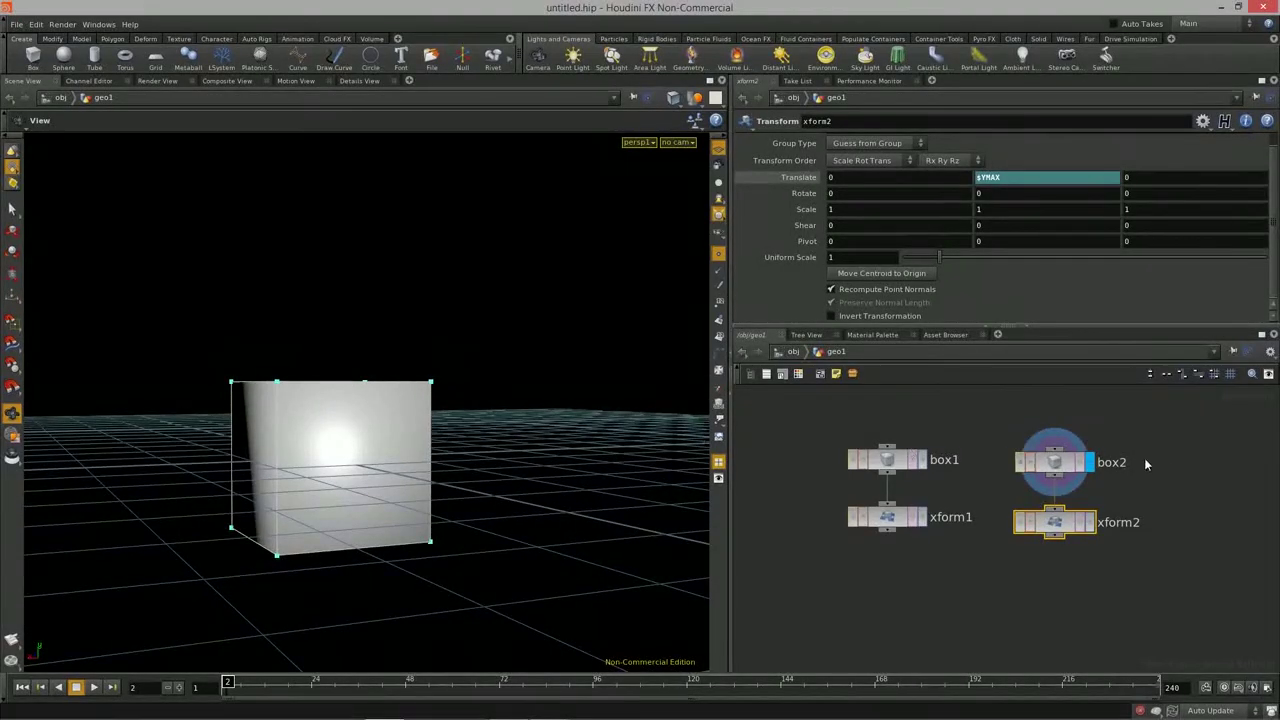
{"action": "left_click", "coordinate": [1046, 466]}
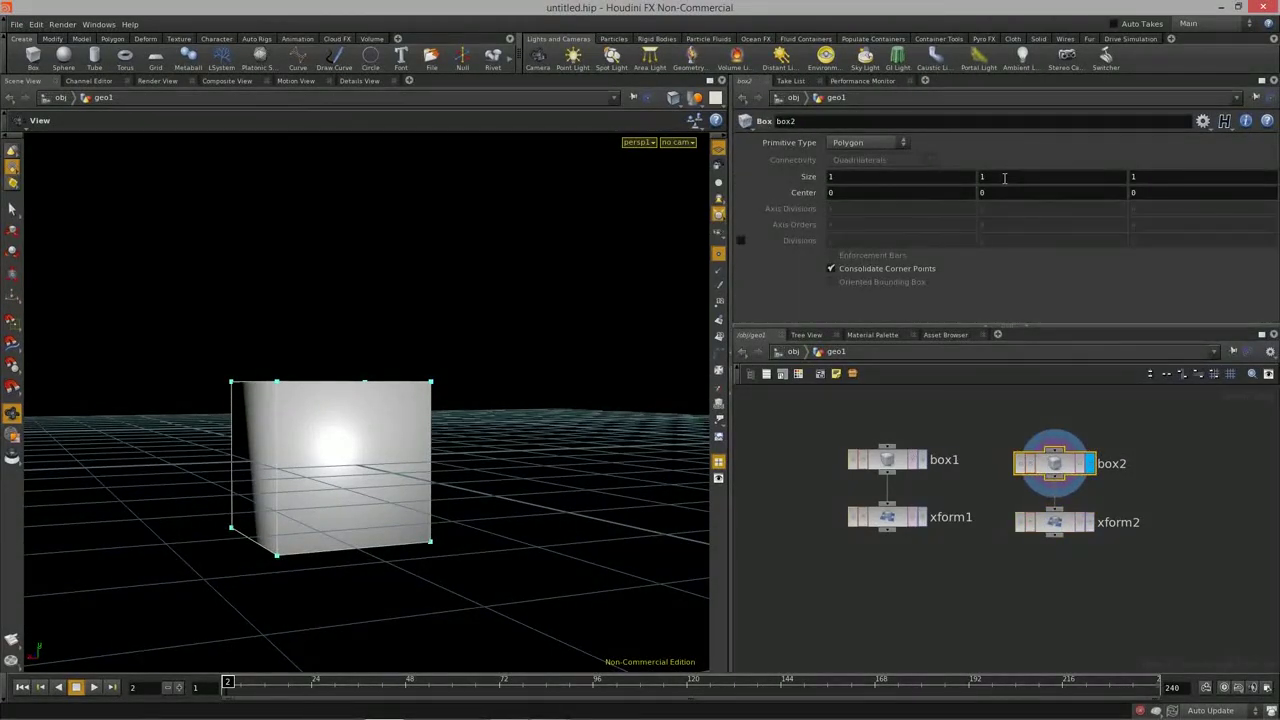
{"action": "left_click", "coordinate": [1091, 522]}
{"action": "left_click_drag", "start_coordinate": [299, 457], "coordinate": [414, 460]}
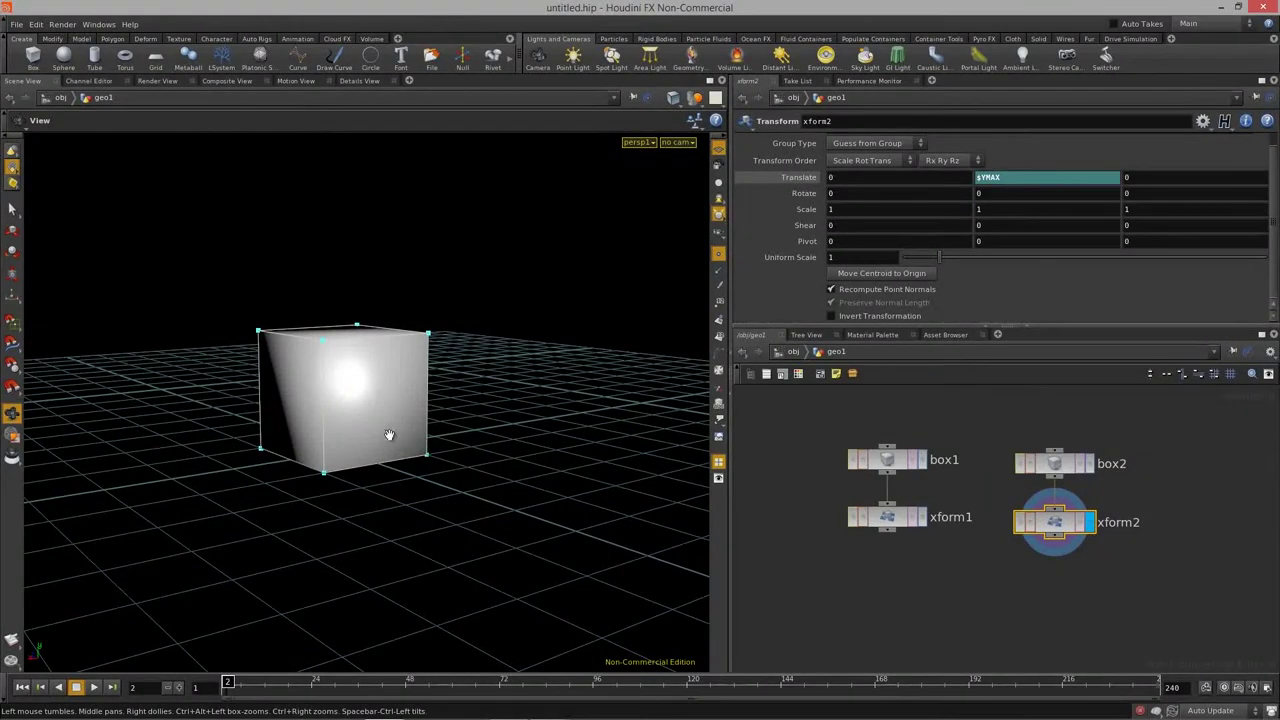
{"action": "left_click_drag", "start_coordinate": [421, 436], "coordinate": [407, 380]}
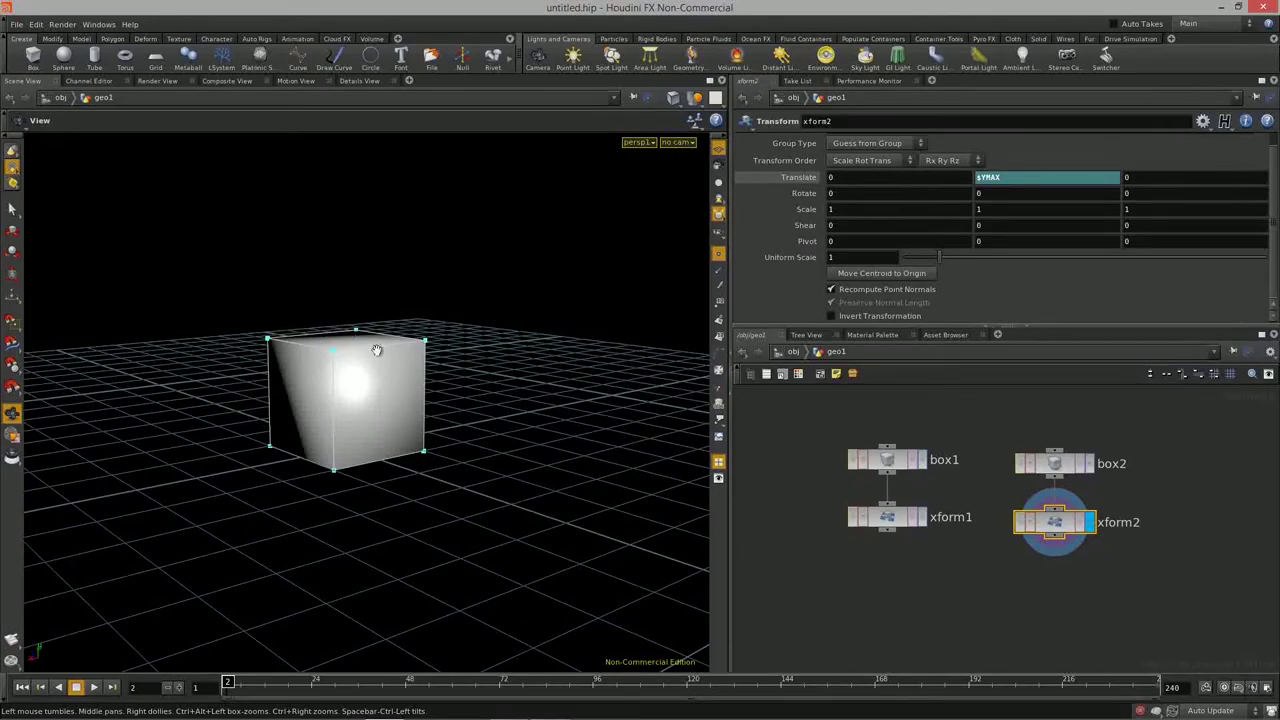
{"action": "left_click", "coordinate": [922, 460]}
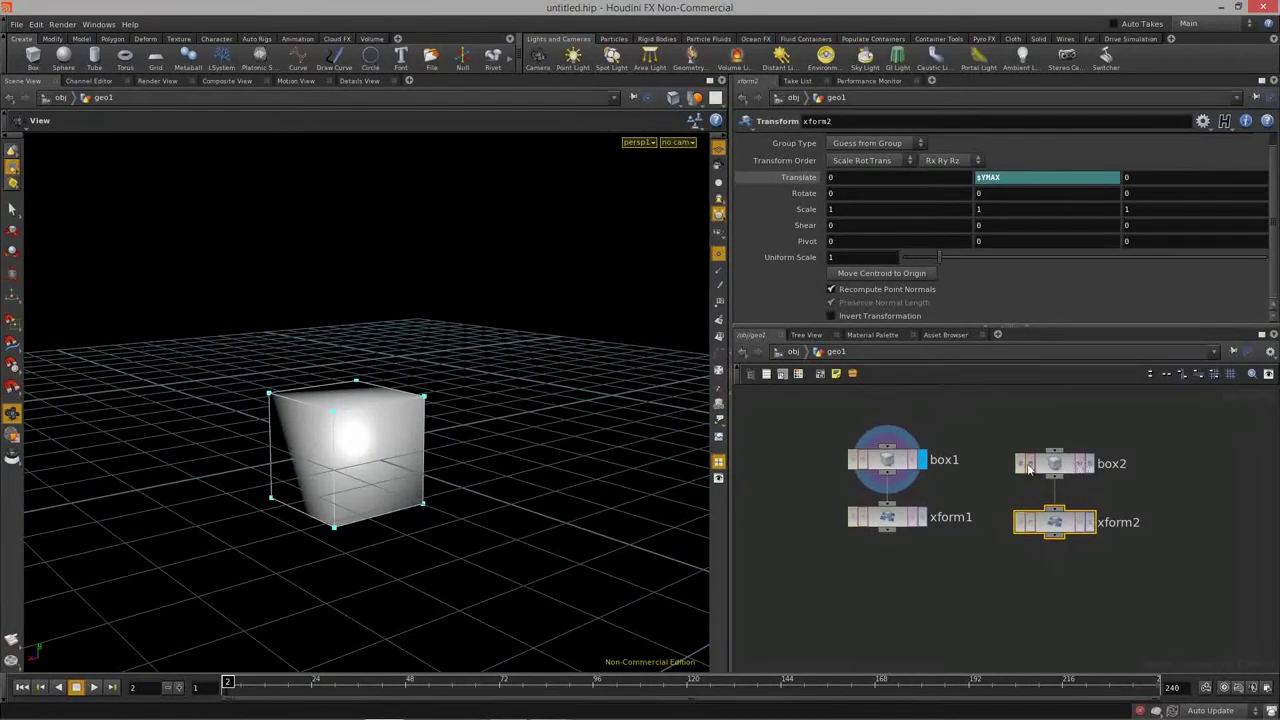
{"action": "left_click", "coordinate": [922, 517]}
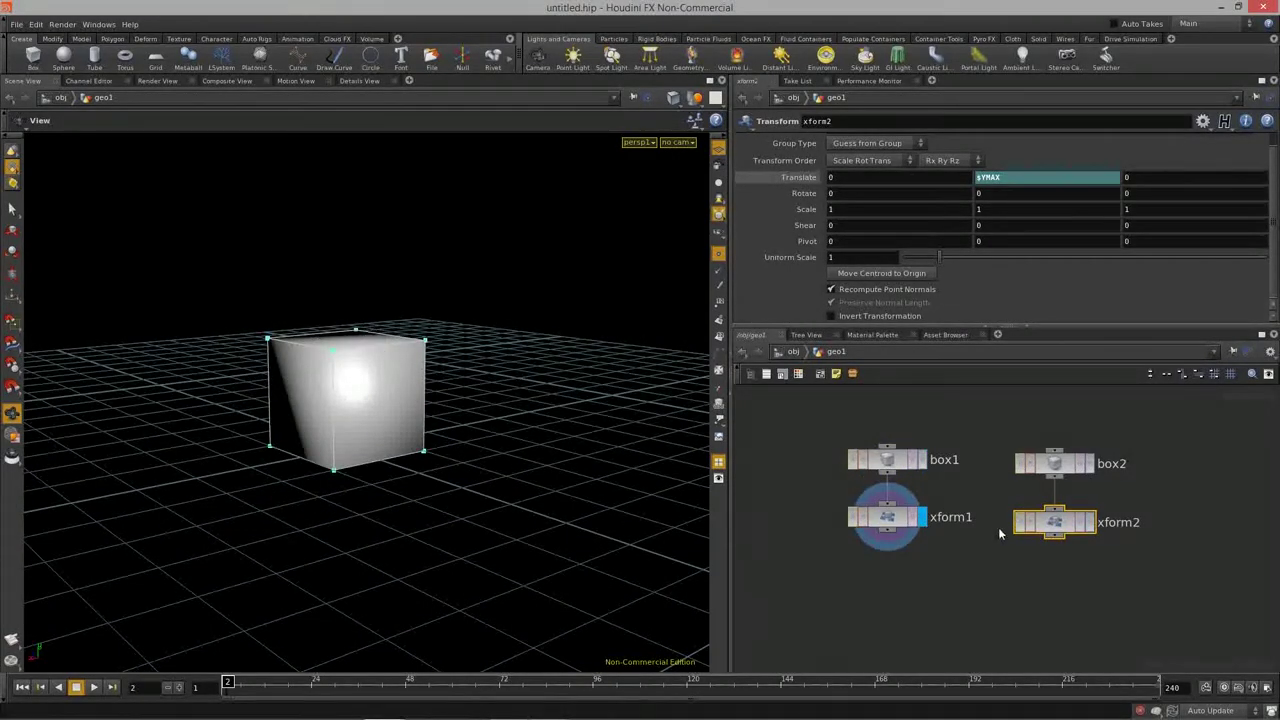
Step: Add a Transform node connected below xform2, lay out the network, and display the new node
{"action": "key", "text": "Tab"}
{"action": "type", "text": "tr"}
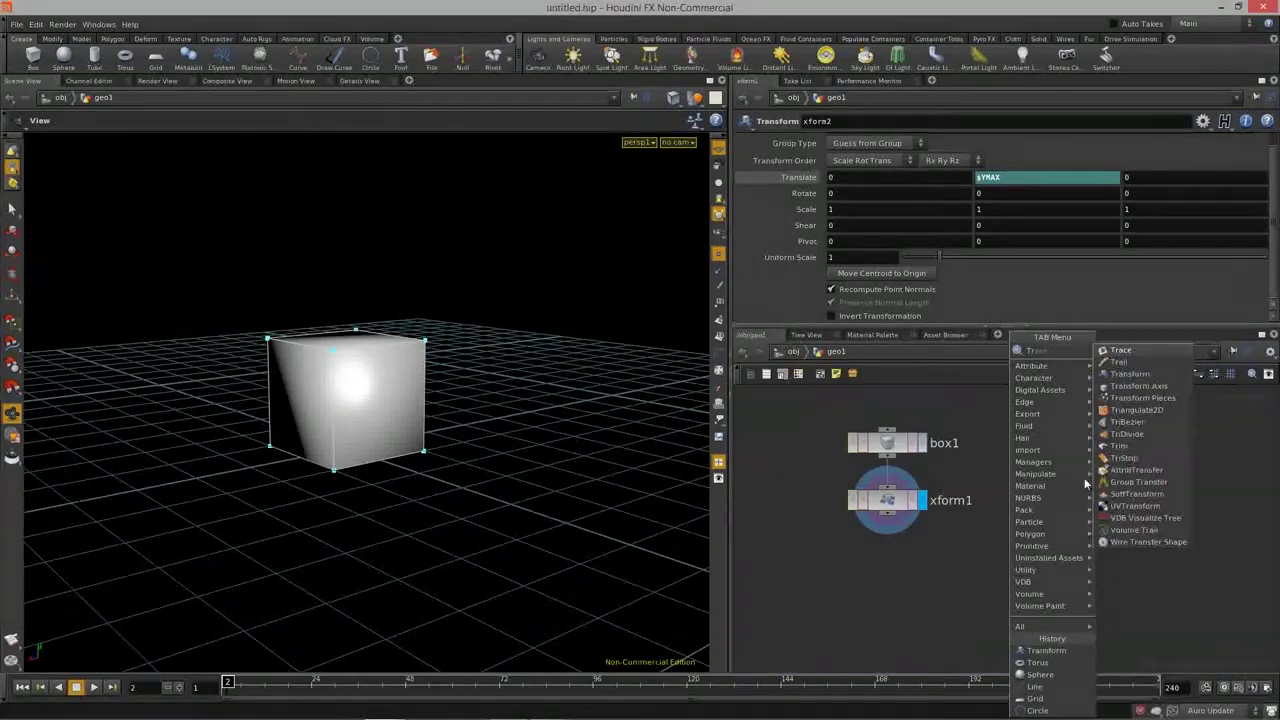
{"action": "left_click", "coordinate": [1130, 373]}
{"action": "left_click", "coordinate": [1050, 568]}
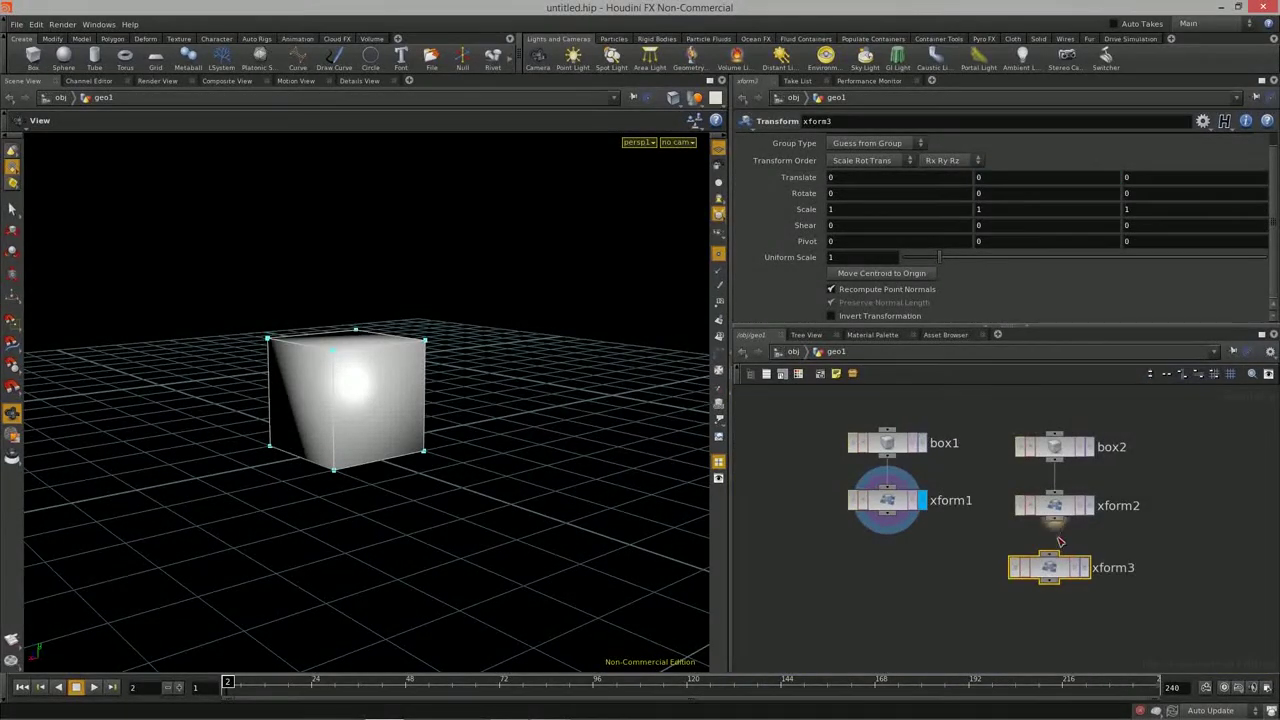
{"action": "key", "text": "l"}
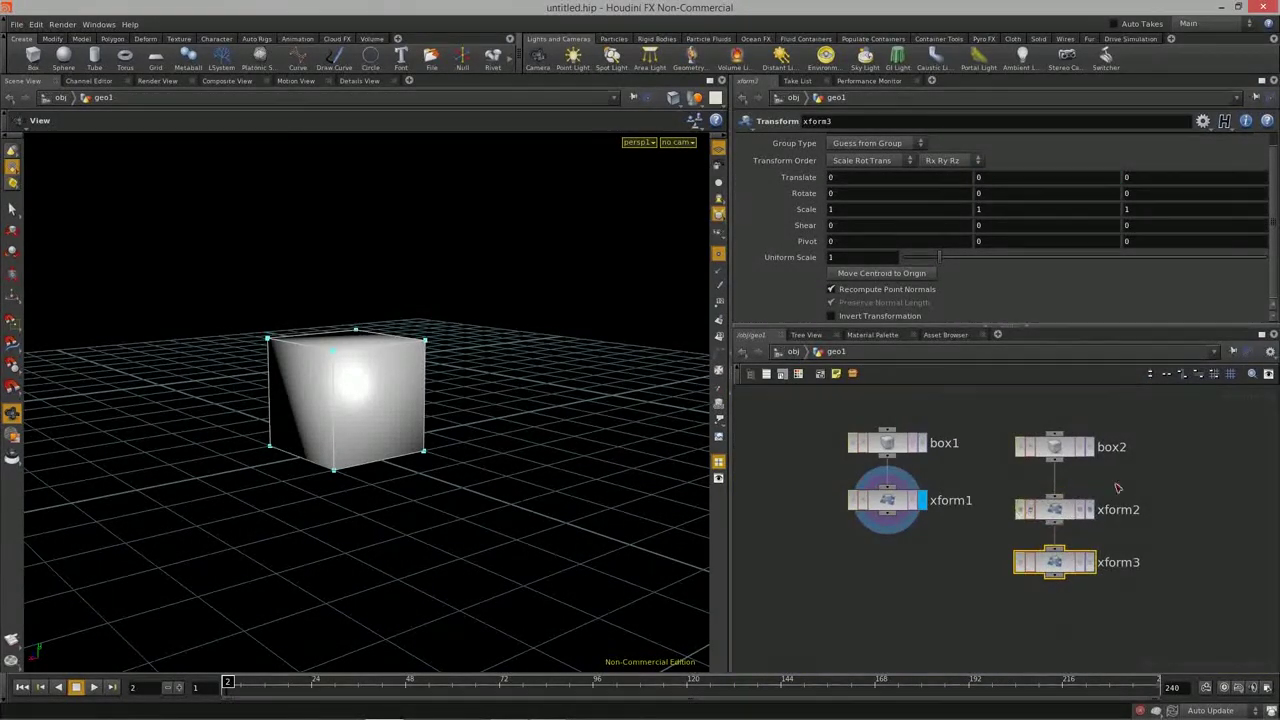
{"action": "left_click", "coordinate": [1003, 593]}
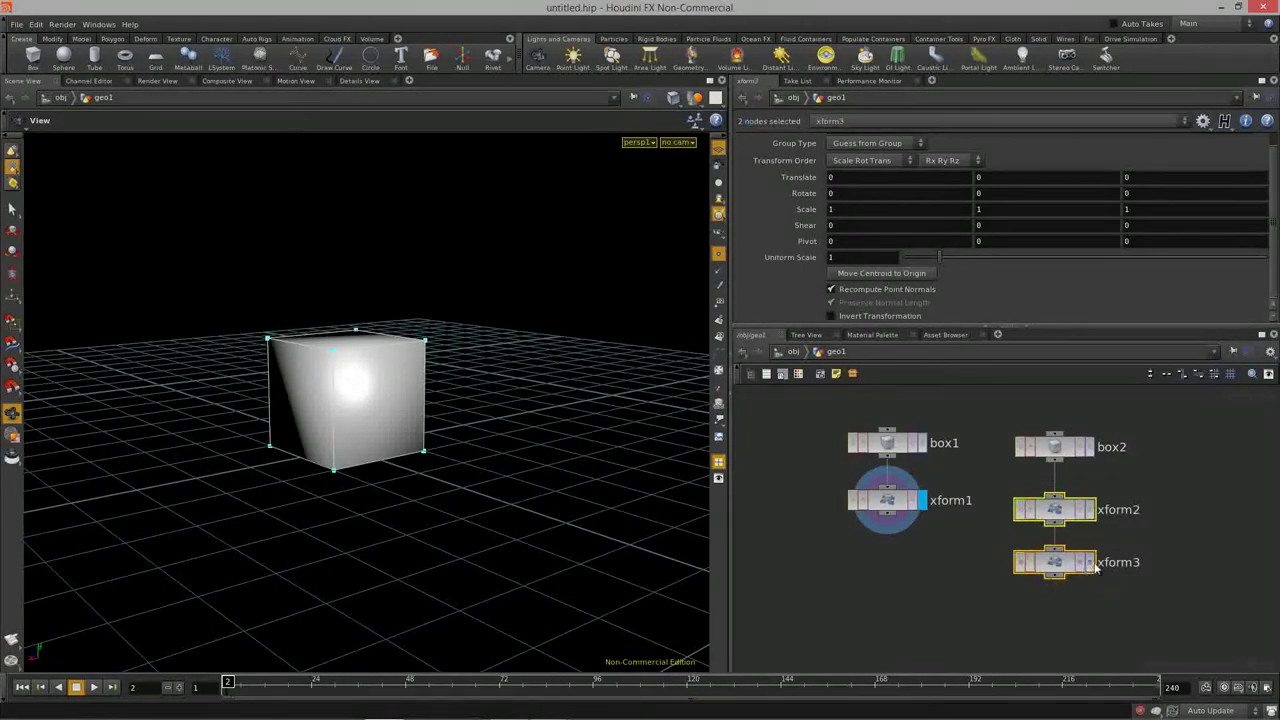
{"action": "left_click", "coordinate": [1089, 562]}
{"action": "left_click_drag", "start_coordinate": [509, 471], "coordinate": [450, 490]}
{"action": "left_click", "coordinate": [1055, 563]}
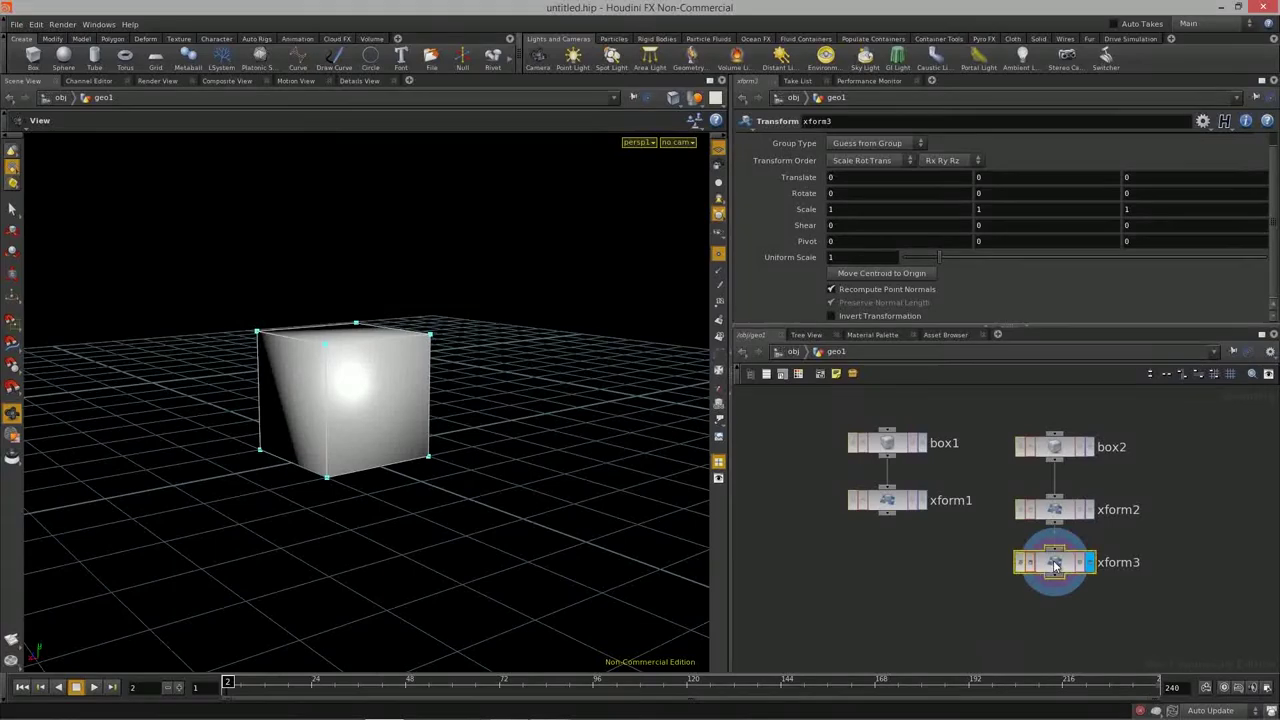
Step: Display xform1 and examine its Y translate expression and the box's position on the grid
{"action": "left_click", "coordinate": [885, 508]}
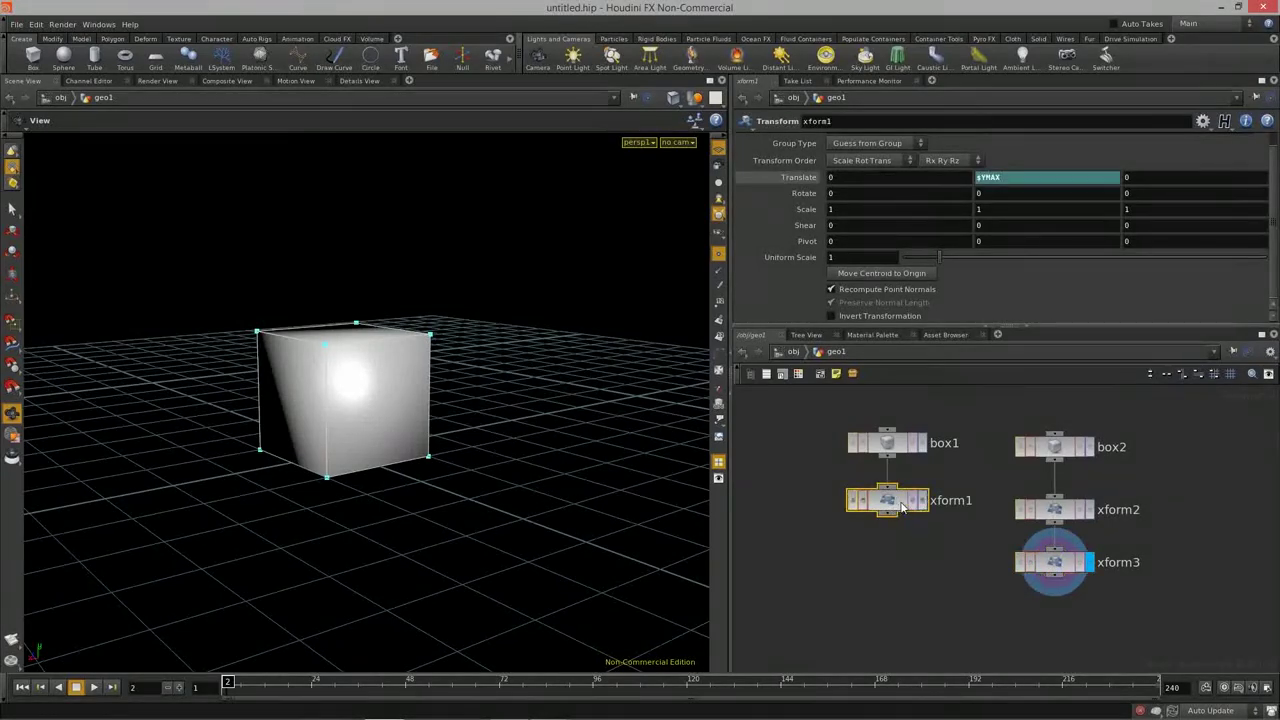
{"action": "left_click", "coordinate": [922, 500]}
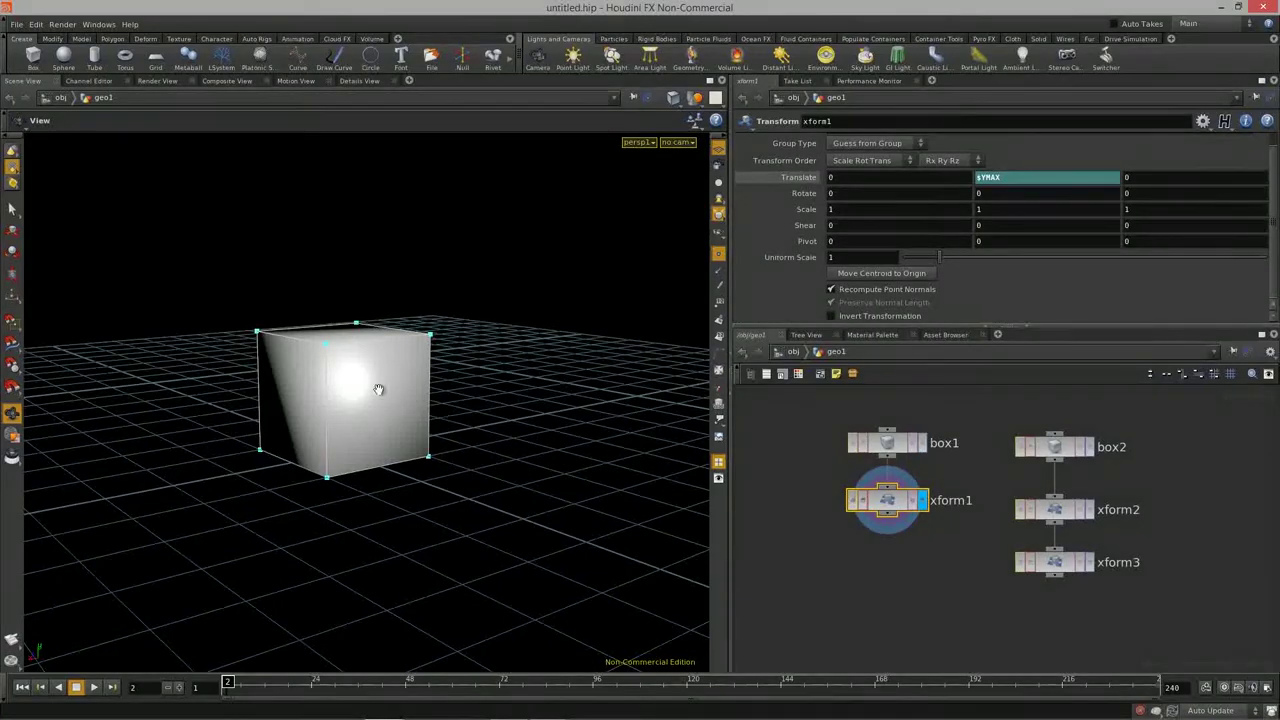
{"action": "left_click_drag", "start_coordinate": [360, 385], "coordinate": [534, 342]}
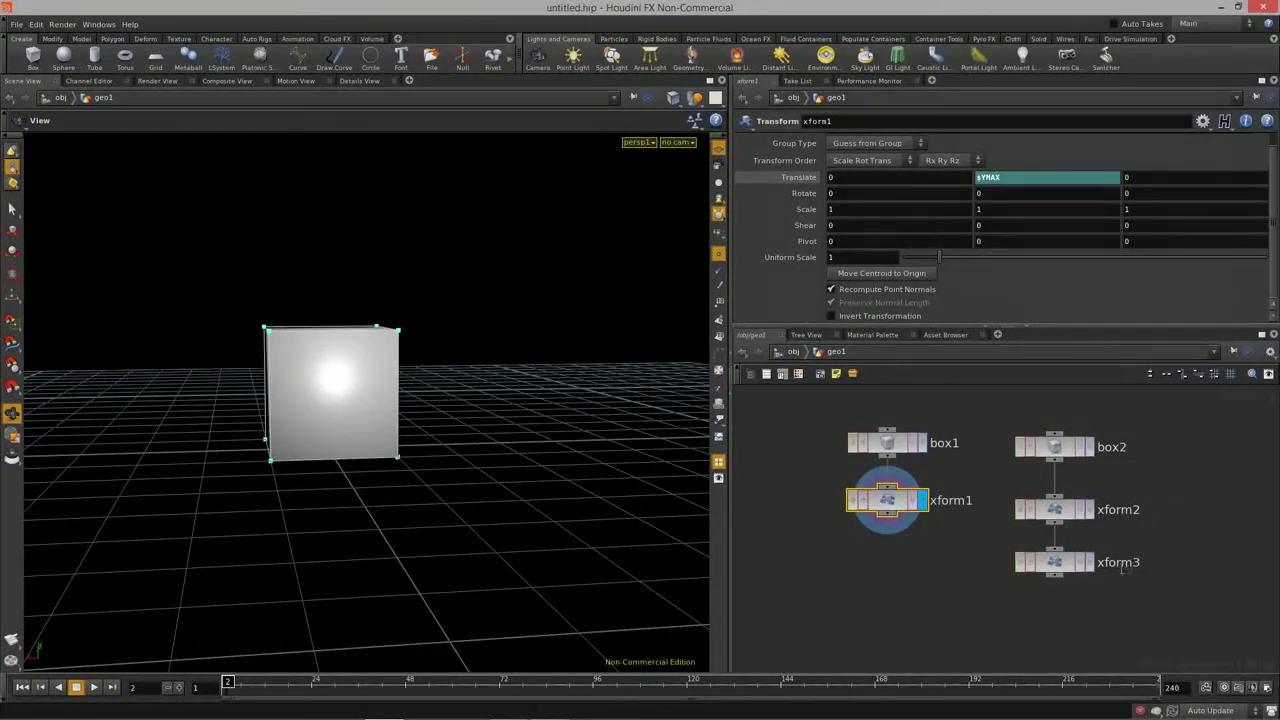
Step: Display xform3 and set its Y translate to the expression bbox("../xform1", D_YMAX)
{"action": "left_click", "coordinate": [1090, 566]}
{"action": "left_click", "coordinate": [990, 178]}
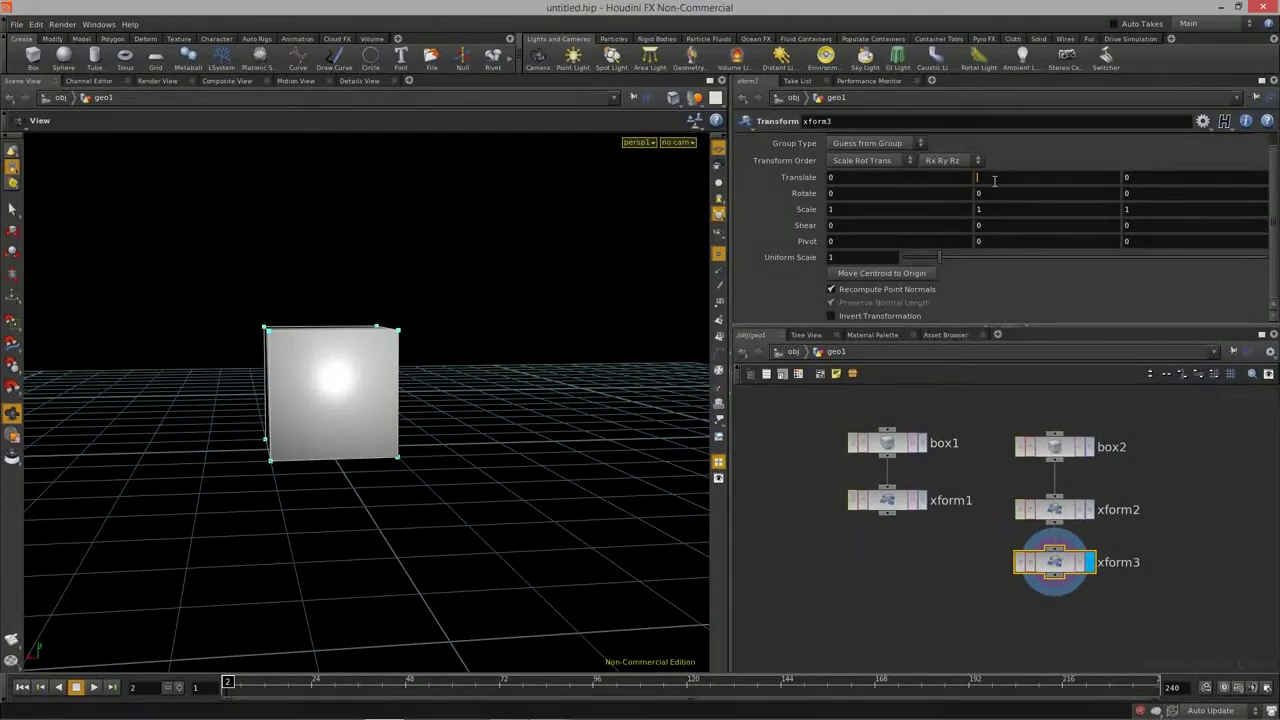
{"action": "type", "text": "bbox("}
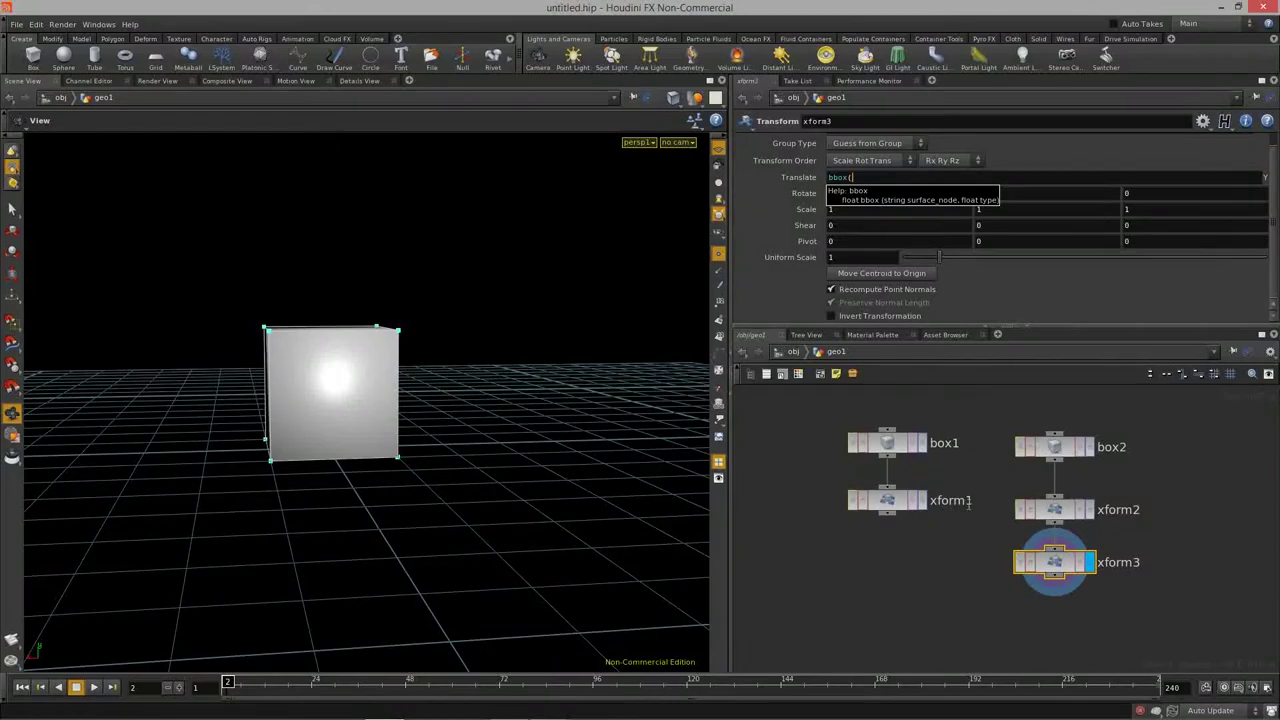
{"action": "left_click", "coordinate": [860, 177]}
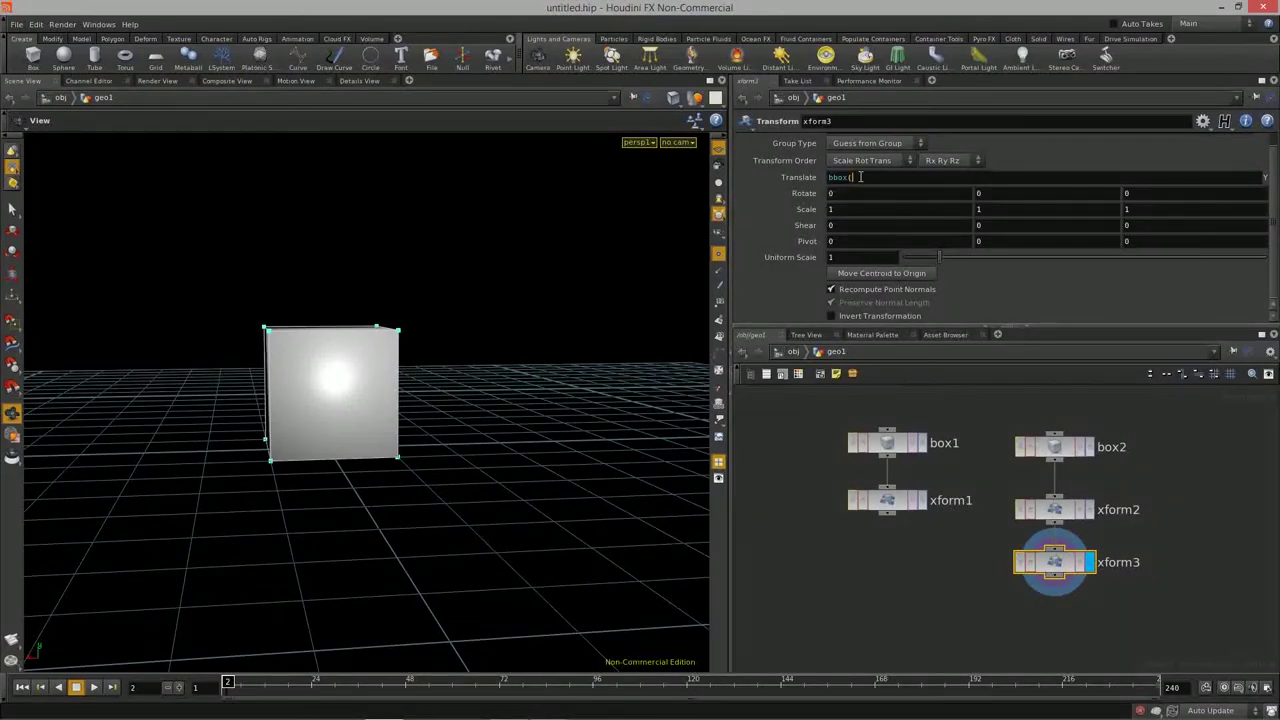
{"action": "type", "text": "\"../"}
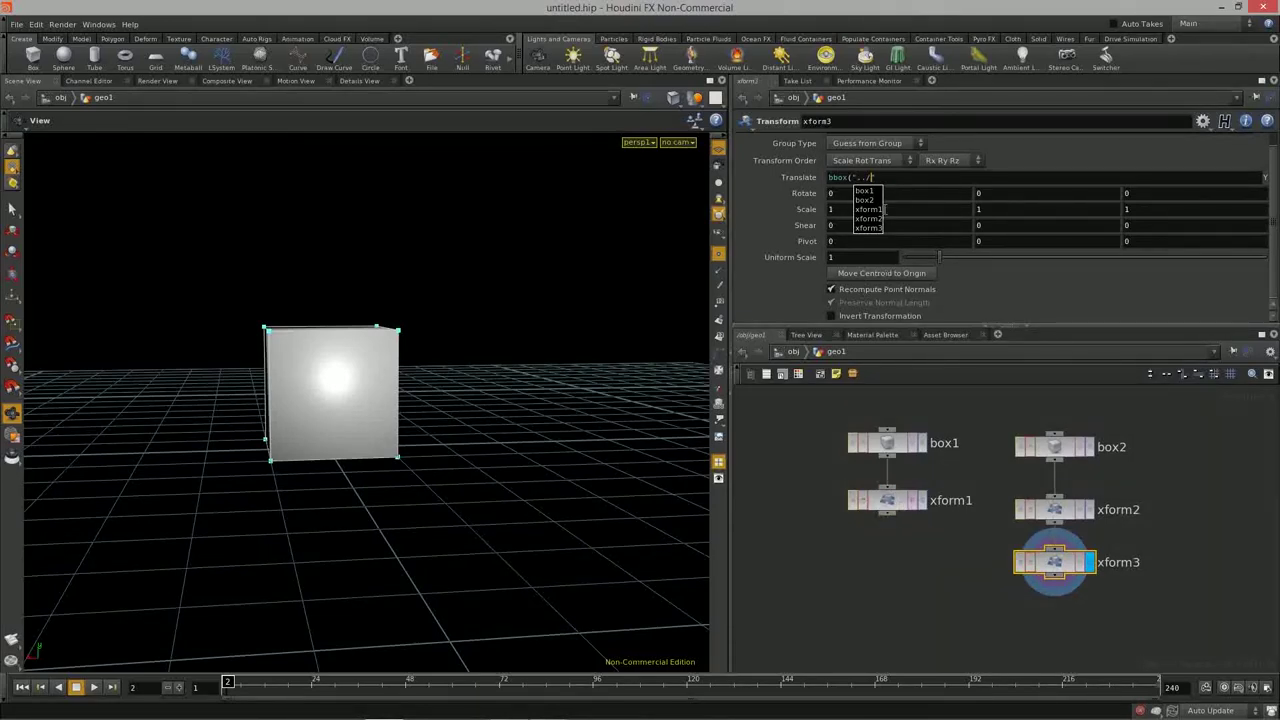
{"action": "left_click", "coordinate": [868, 209]}
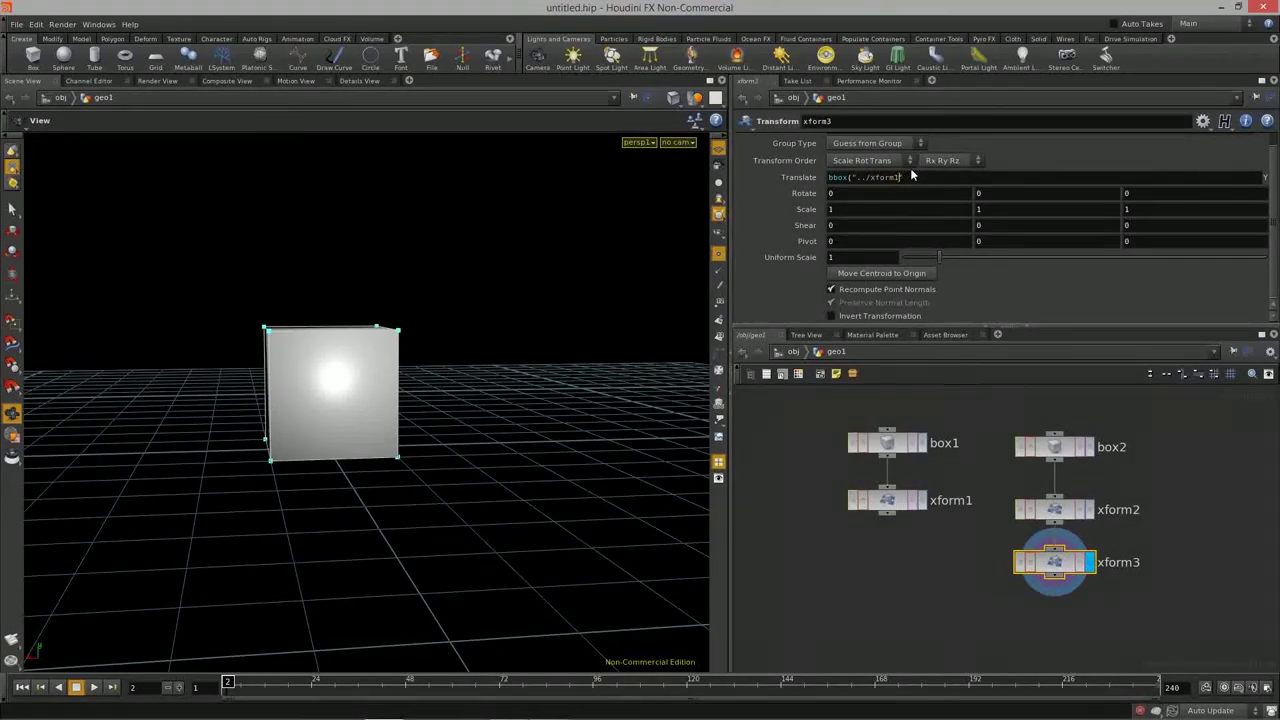
{"action": "type", "text": "\", "}
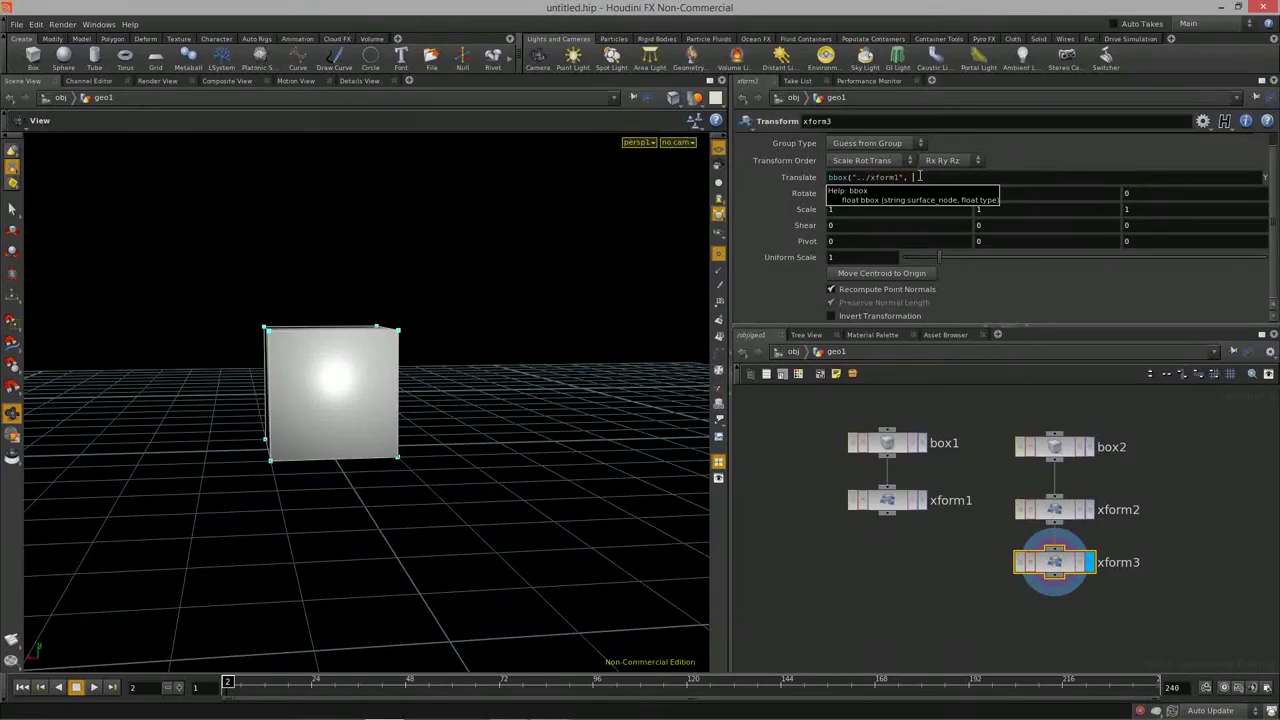
{"action": "type", "text": "D_Y"}
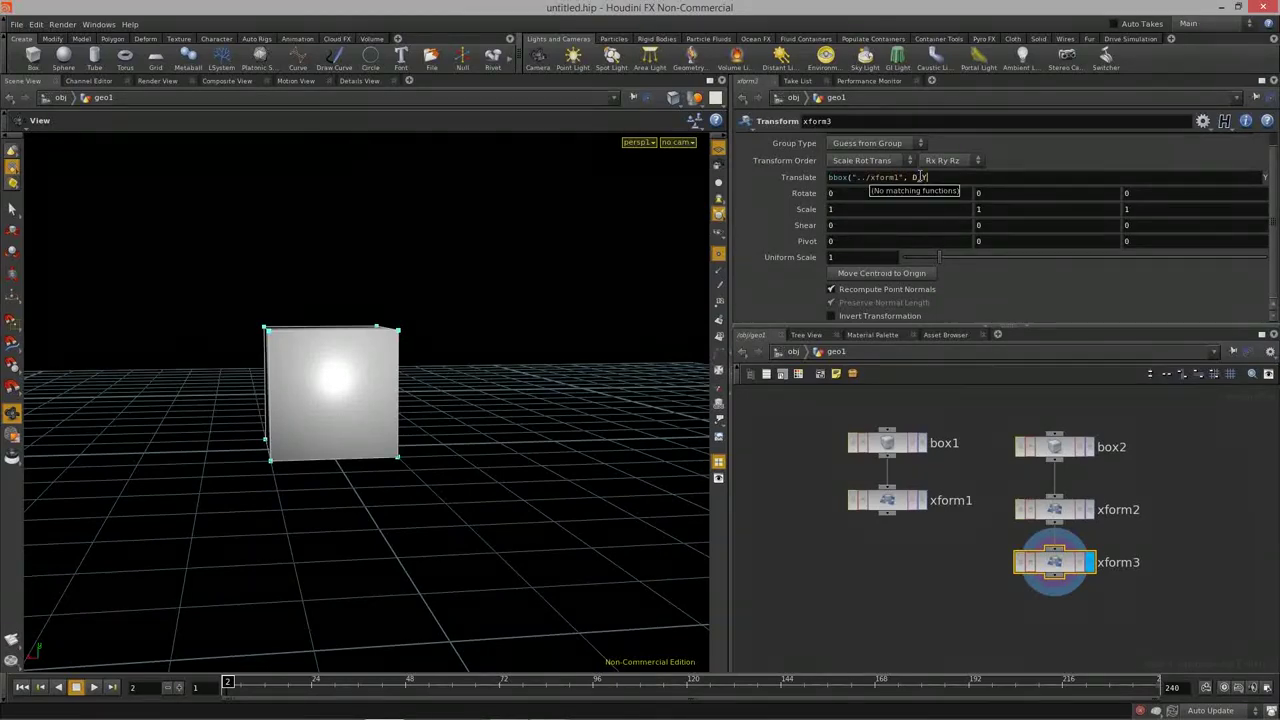
{"action": "type", "text": "MAX)"}
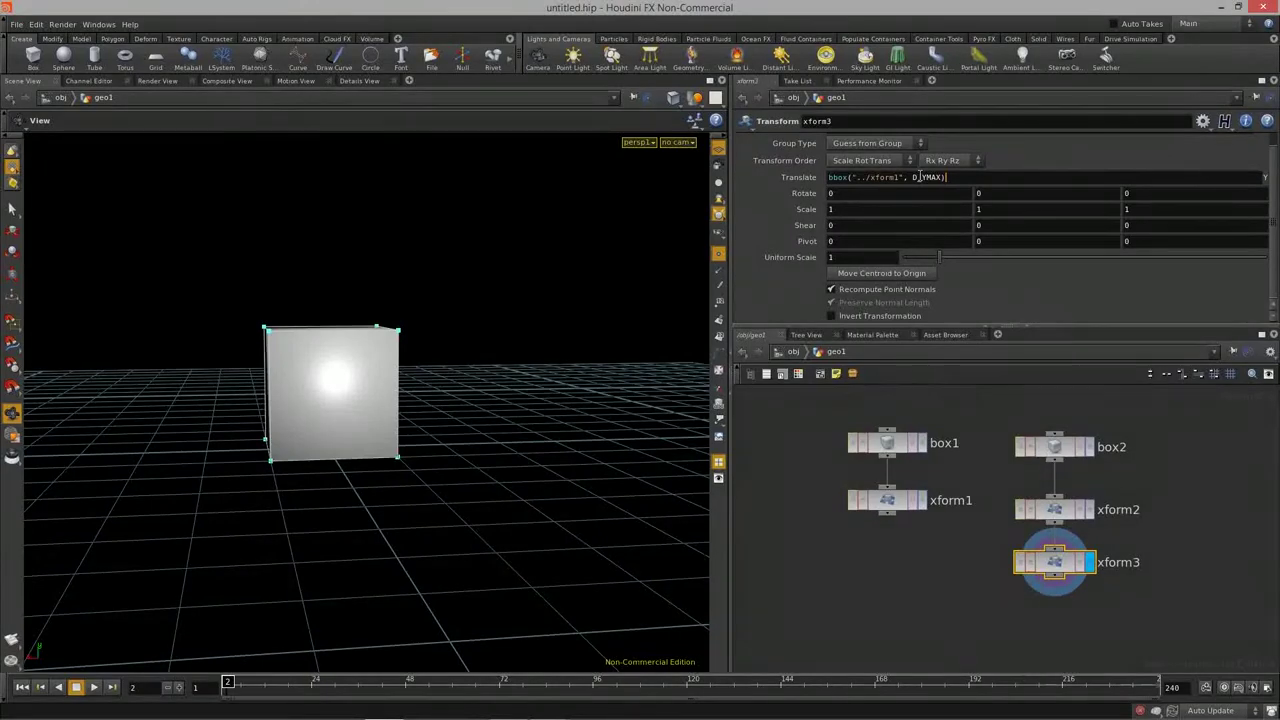
{"action": "left_click_drag", "start_coordinate": [944, 177], "coordinate": [910, 178]}
{"action": "left_click", "coordinate": [955, 177]}
{"action": "key", "text": "Return"}
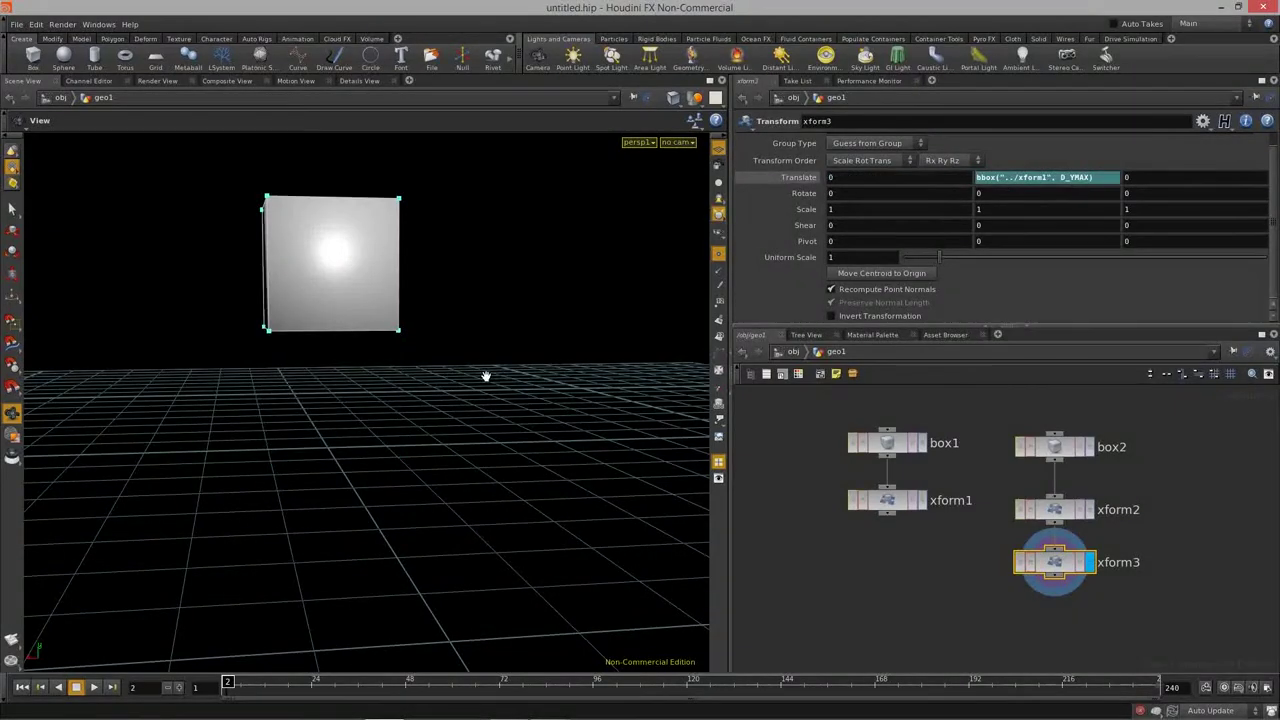
{"action": "left_click_drag", "start_coordinate": [503, 374], "coordinate": [483, 360]}
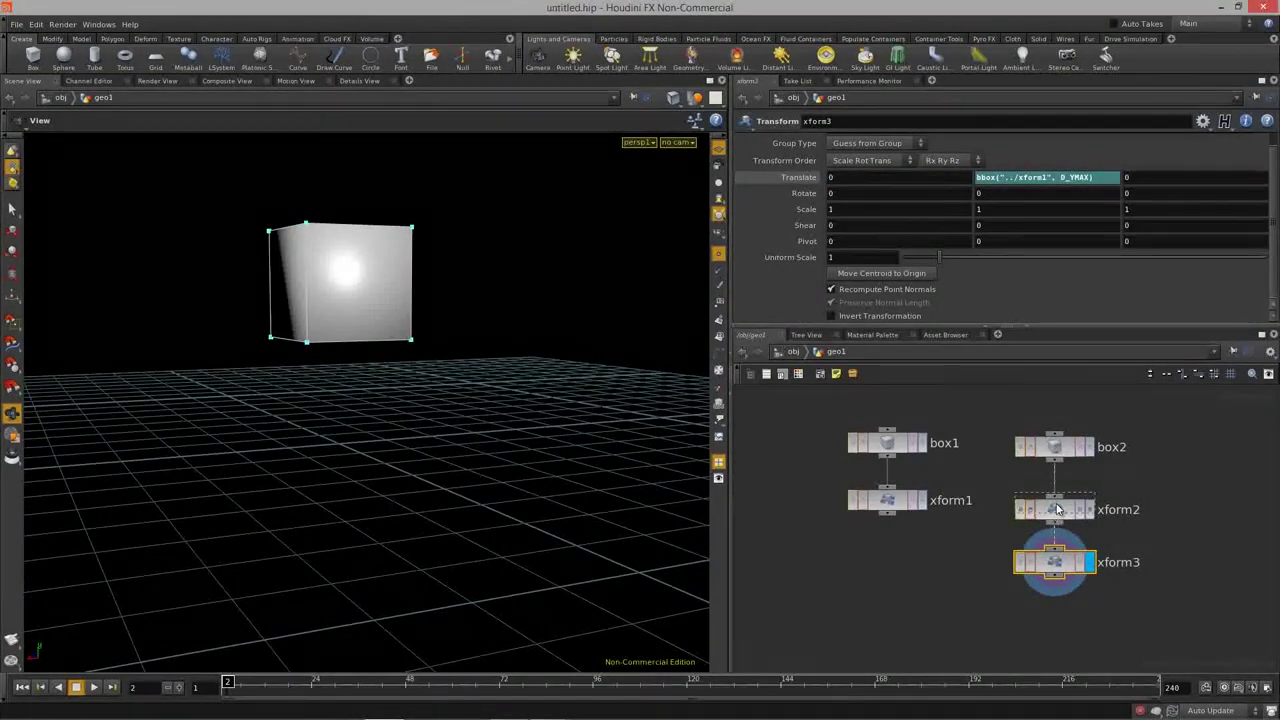
Step: Add a Merge node, connect xform3 and xform1 to it, and display the merged boxes
{"action": "left_click_drag", "start_coordinate": [1050, 510], "coordinate": [1046, 462]}
{"action": "left_click", "coordinate": [922, 502]}
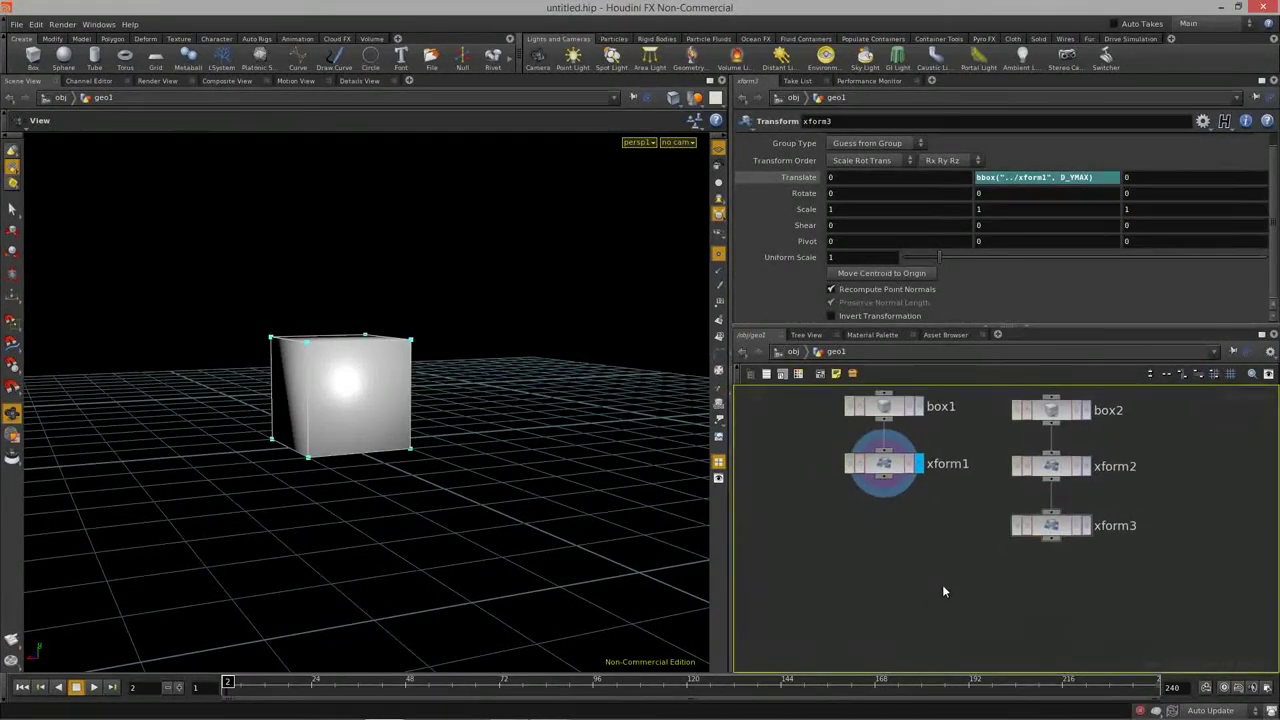
{"action": "key", "text": "Tab"}
{"action": "type", "text": "Merge"}
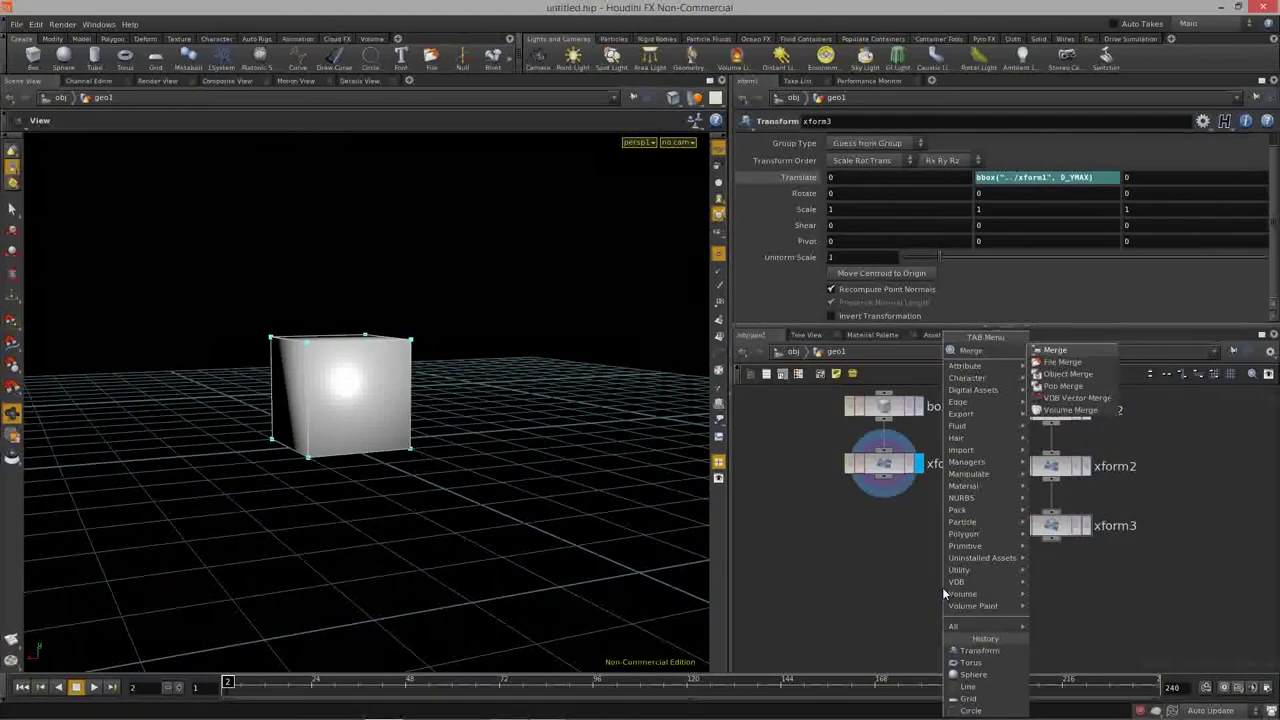
{"action": "key", "text": "Return"}
{"action": "left_click", "coordinate": [957, 603]}
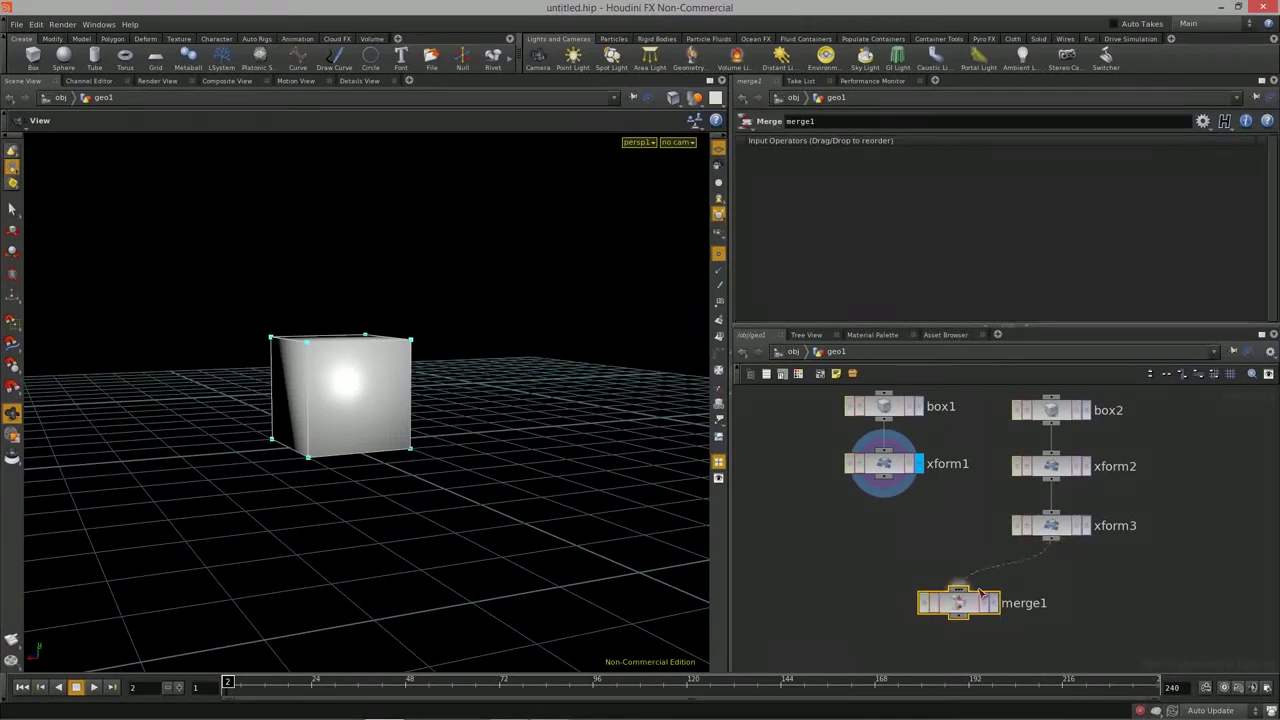
{"action": "left_click_drag", "start_coordinate": [895, 488], "coordinate": [965, 610]}
{"action": "left_click_drag", "start_coordinate": [400, 360], "coordinate": [320, 380]}
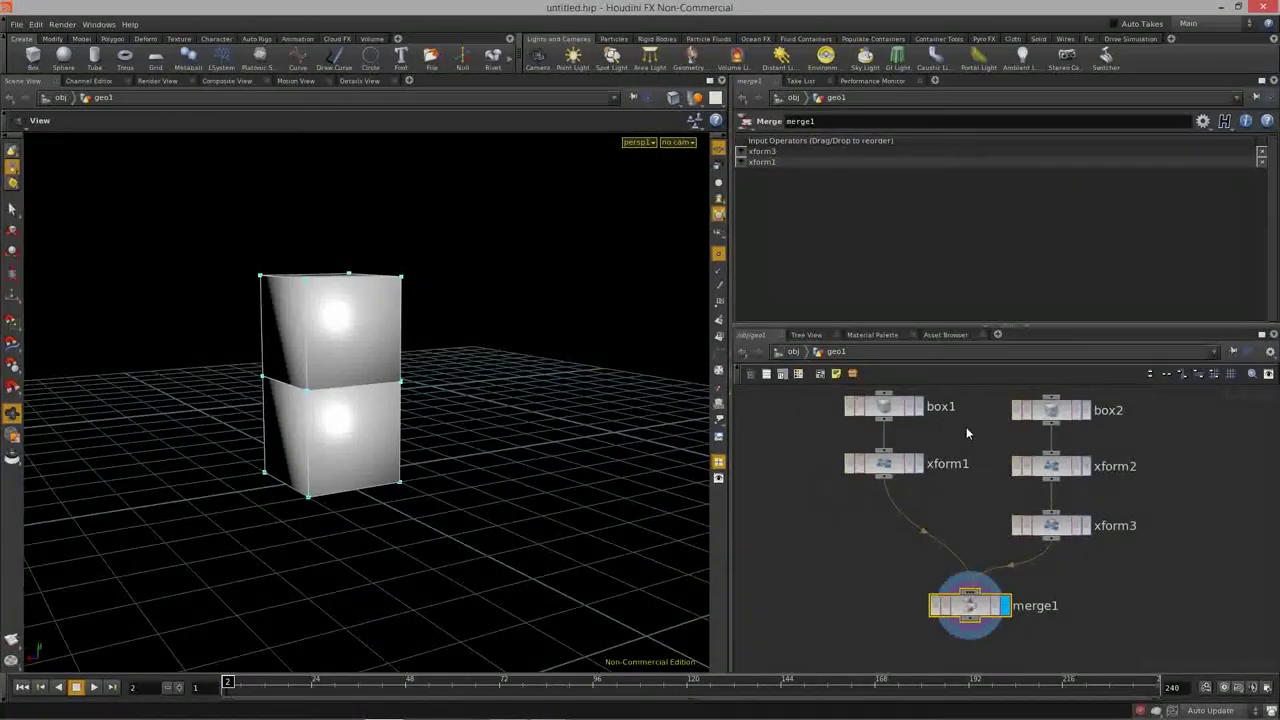
Step: Increase box1's Y size to 2.6 and check how the stacked boxes respond
{"action": "middle_click_drag", "start_coordinate": [890, 412], "coordinate": [903, 447]}
{"action": "left_click", "coordinate": [900, 443]}
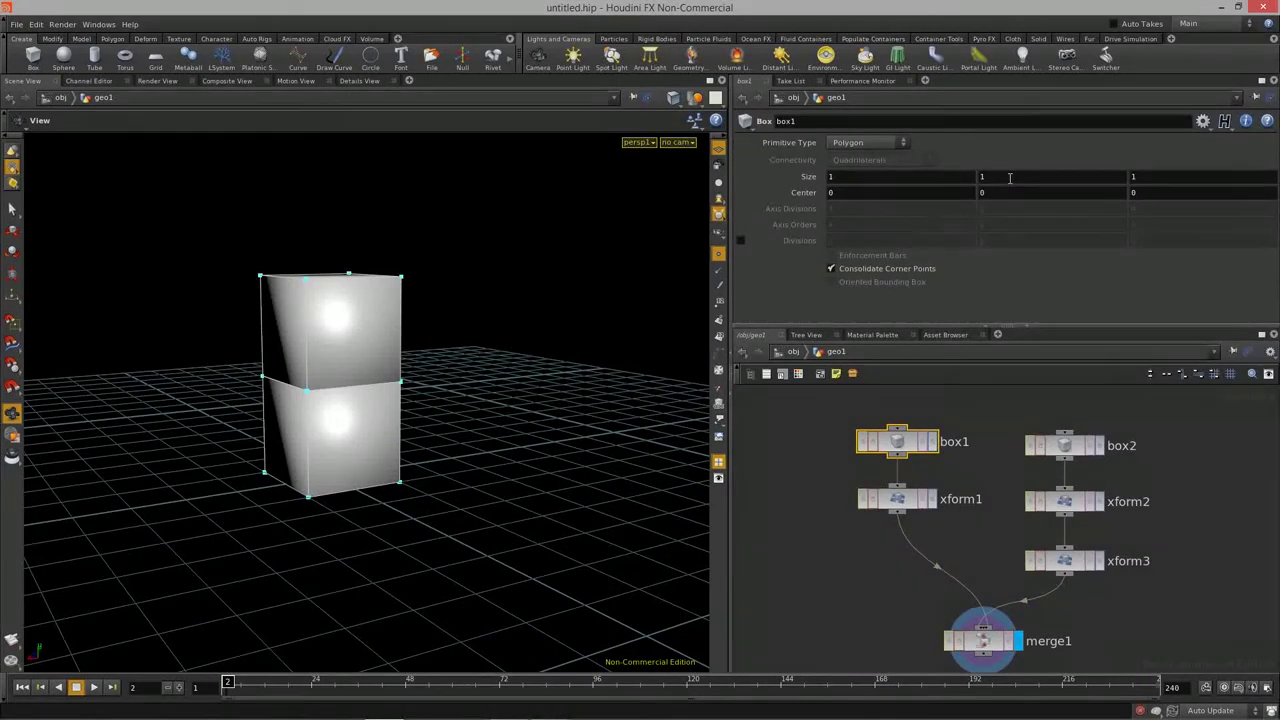
{"action": "mouse_move", "coordinate": [989, 176]}
{"action": "middle_mouse_down"}
{"action": "mouse_move", "coordinate": [1056, 167]}
{"action": "mouse_move", "coordinate": [970, 178]}
{"action": "mouse_move", "coordinate": [1075, 175]}
{"action": "mouse_move", "coordinate": [1000, 176]}
{"action": "middle_mouse_up"}
{"action": "left_click_drag", "start_coordinate": [340, 360], "coordinate": [368, 336]}
{"action": "mouse_move", "coordinate": [990, 176]}
{"action": "middle_mouse_down"}
{"action": "mouse_move", "coordinate": [1034, 179]}
{"action": "mouse_move", "coordinate": [917, 183]}
{"action": "mouse_move", "coordinate": [1013, 184]}
{"action": "middle_mouse_up"}
{"action": "left_click_drag", "start_coordinate": [506, 363], "coordinate": [423, 423]}
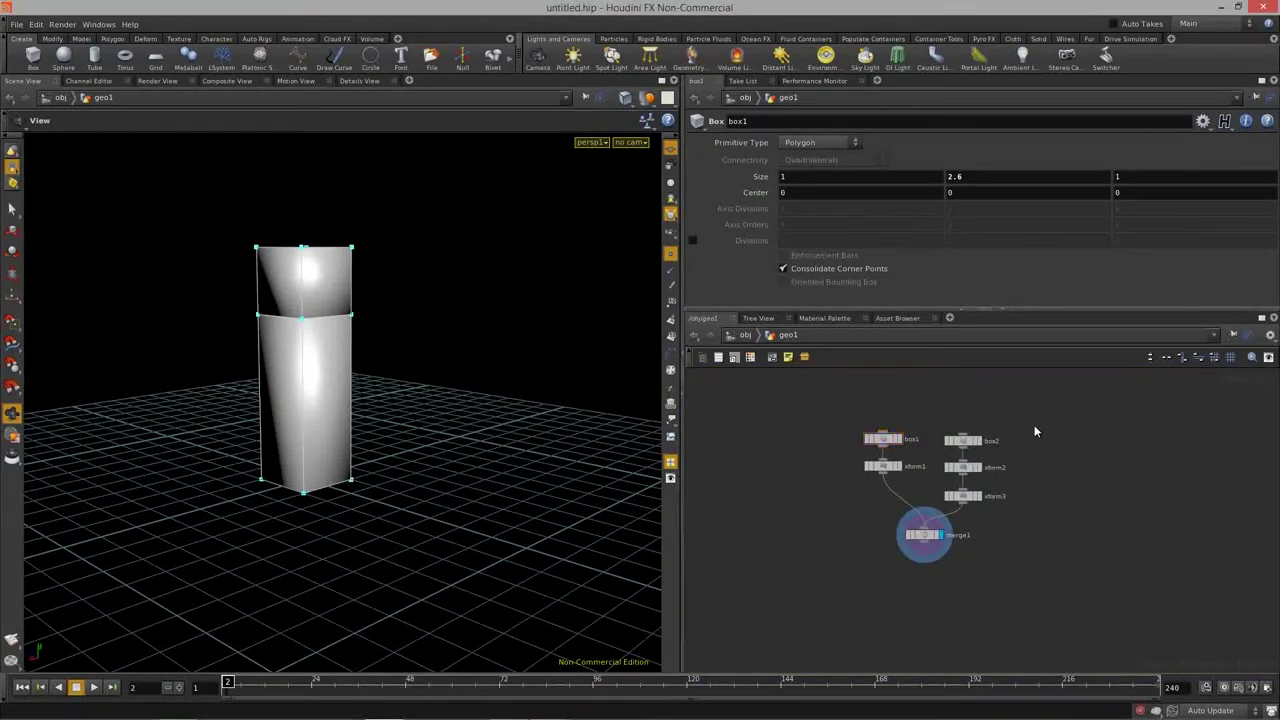
{"action": "left_click_drag", "start_coordinate": [443, 457], "coordinate": [355, 437]}
{"action": "left_click_drag", "start_coordinate": [588, 460], "coordinate": [358, 498]}
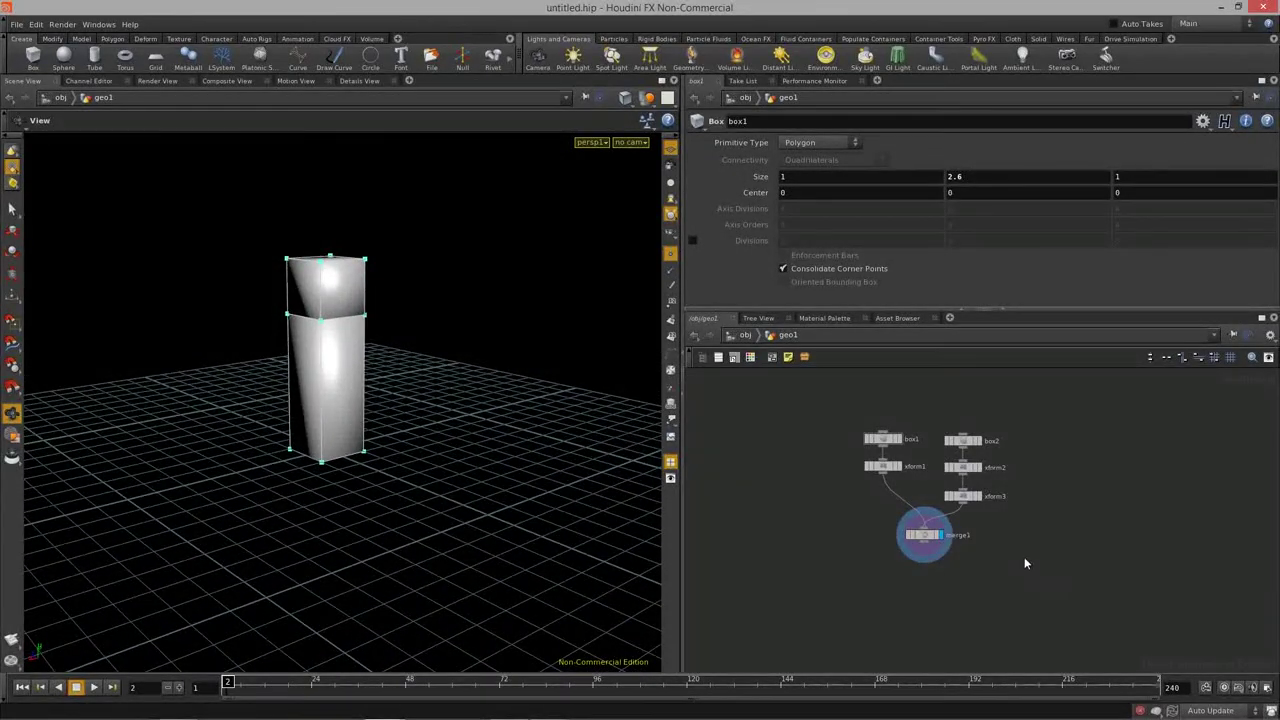
Step: Delete the box2, xform2, xform3 and merge1 nodes from the network
{"action": "middle_click_drag", "start_coordinate": [1025, 563], "coordinate": [999, 571]}
{"action": "left_click_drag", "start_coordinate": [985, 422], "coordinate": [908, 556]}
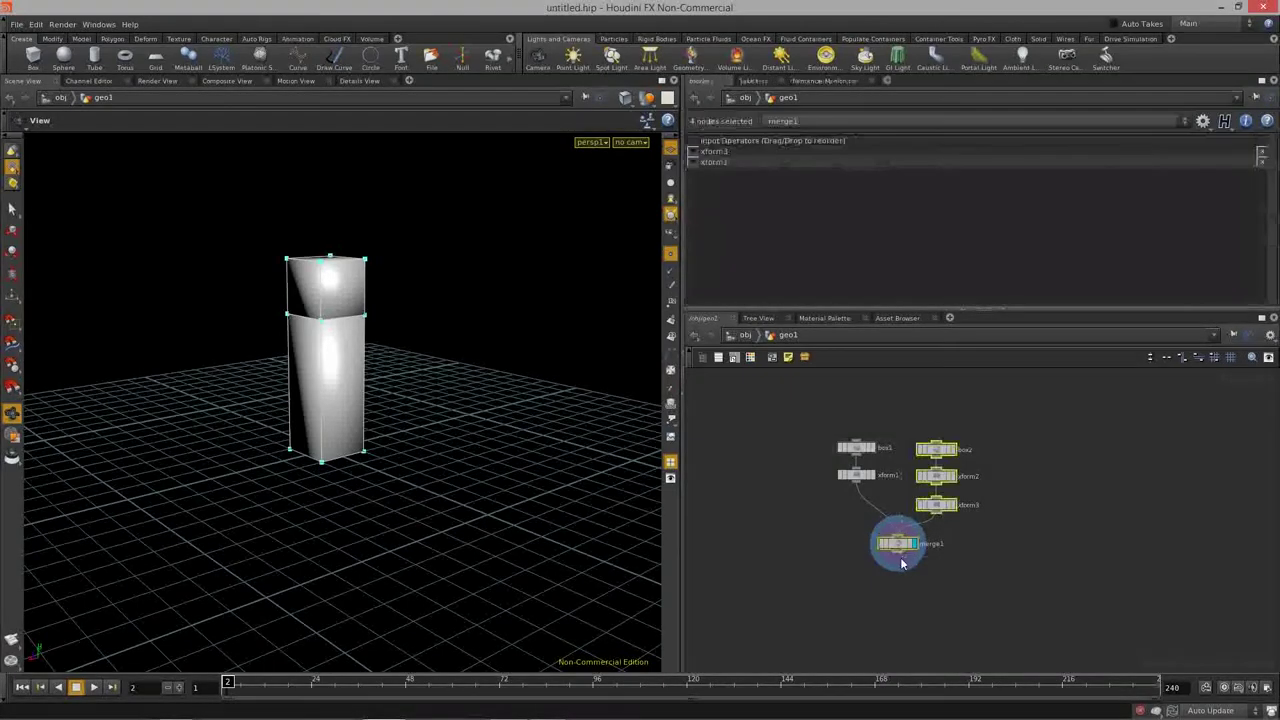
{"action": "key", "text": "Delete"}
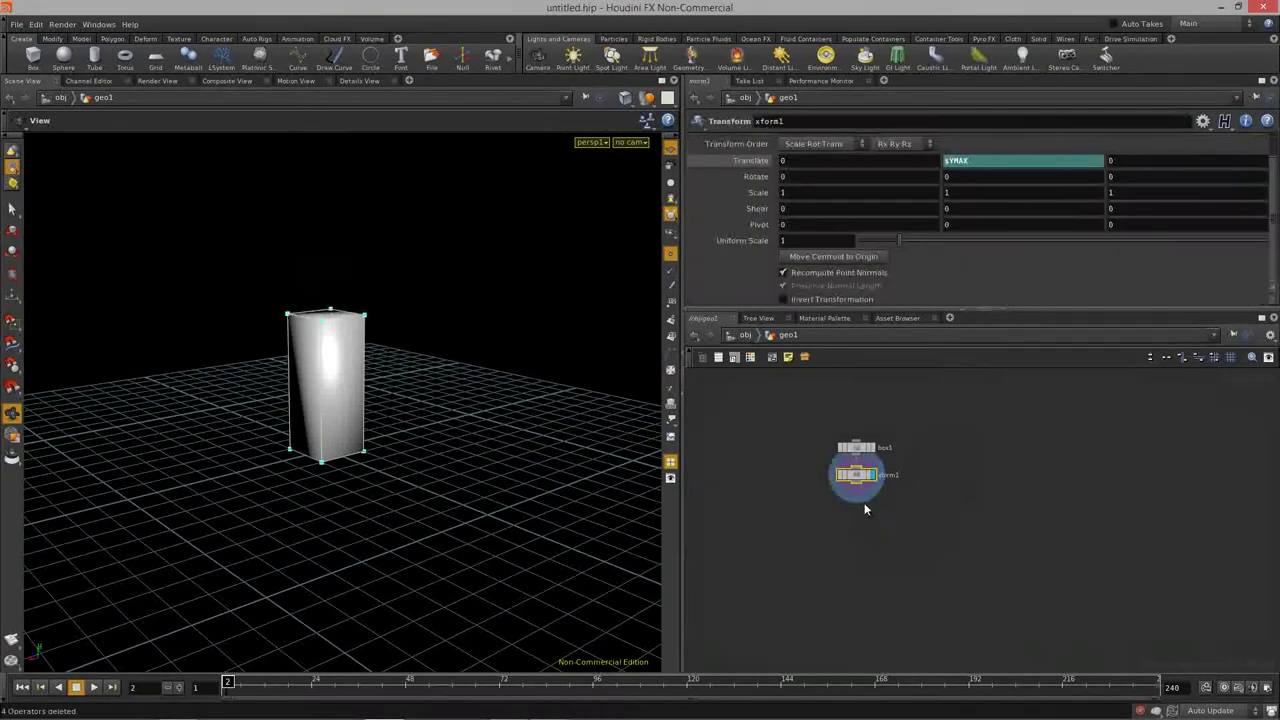
Step: Set box1's Y size to 1 and widen the scene view
{"action": "left_click", "coordinate": [857, 448]}
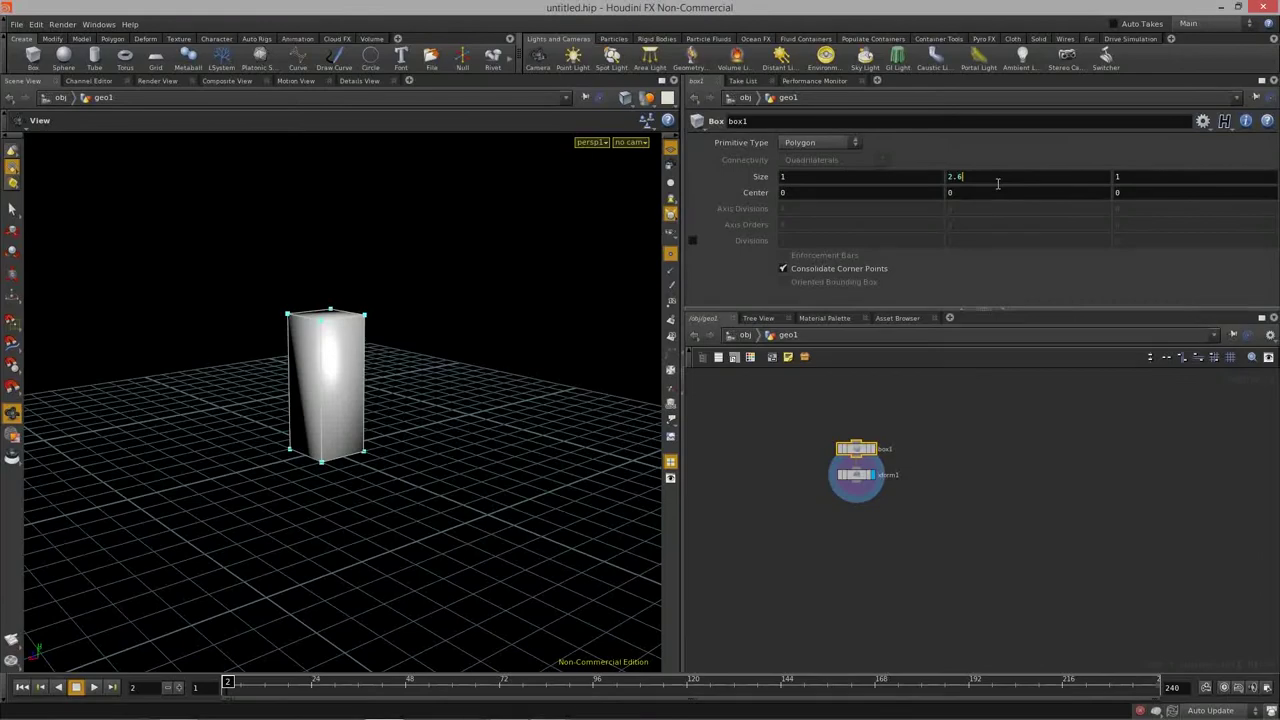
{"action": "type", "text": "1"}
{"action": "key", "text": "Return"}
{"action": "left_click_drag", "start_coordinate": [266, 449], "coordinate": [470, 420]}
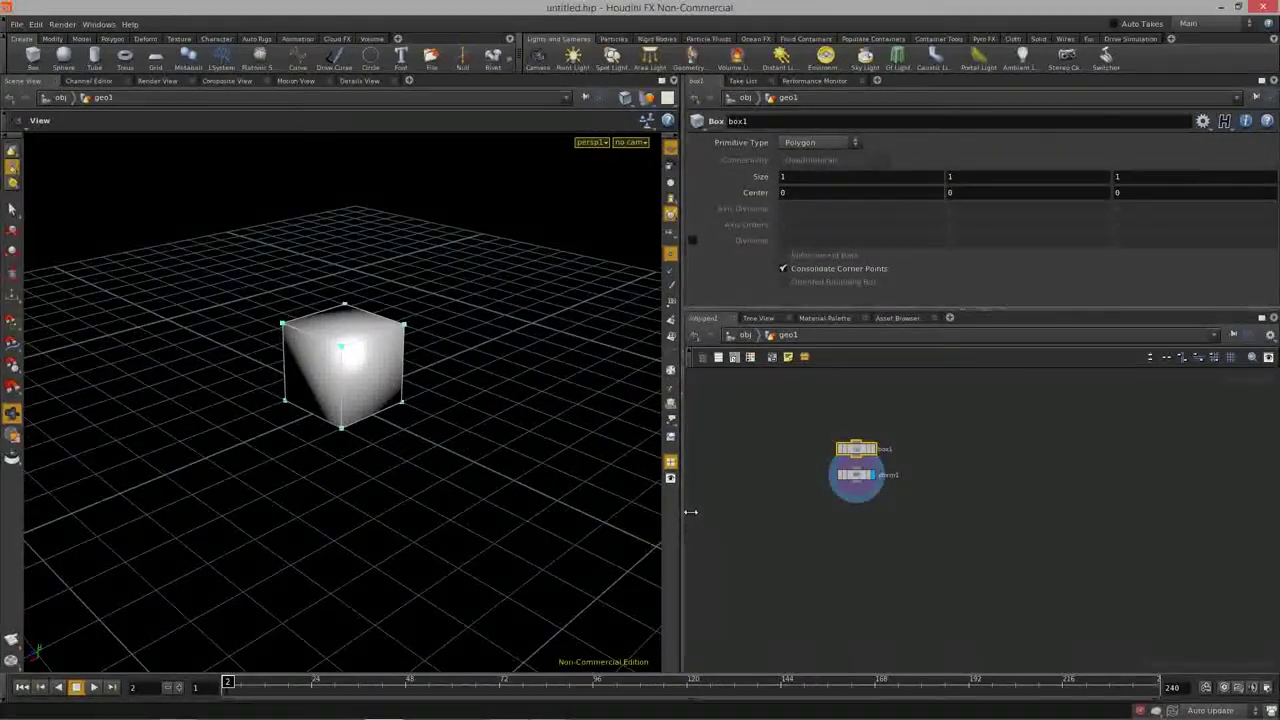
{"action": "left_click_drag", "start_coordinate": [678, 513], "coordinate": [720, 507]}
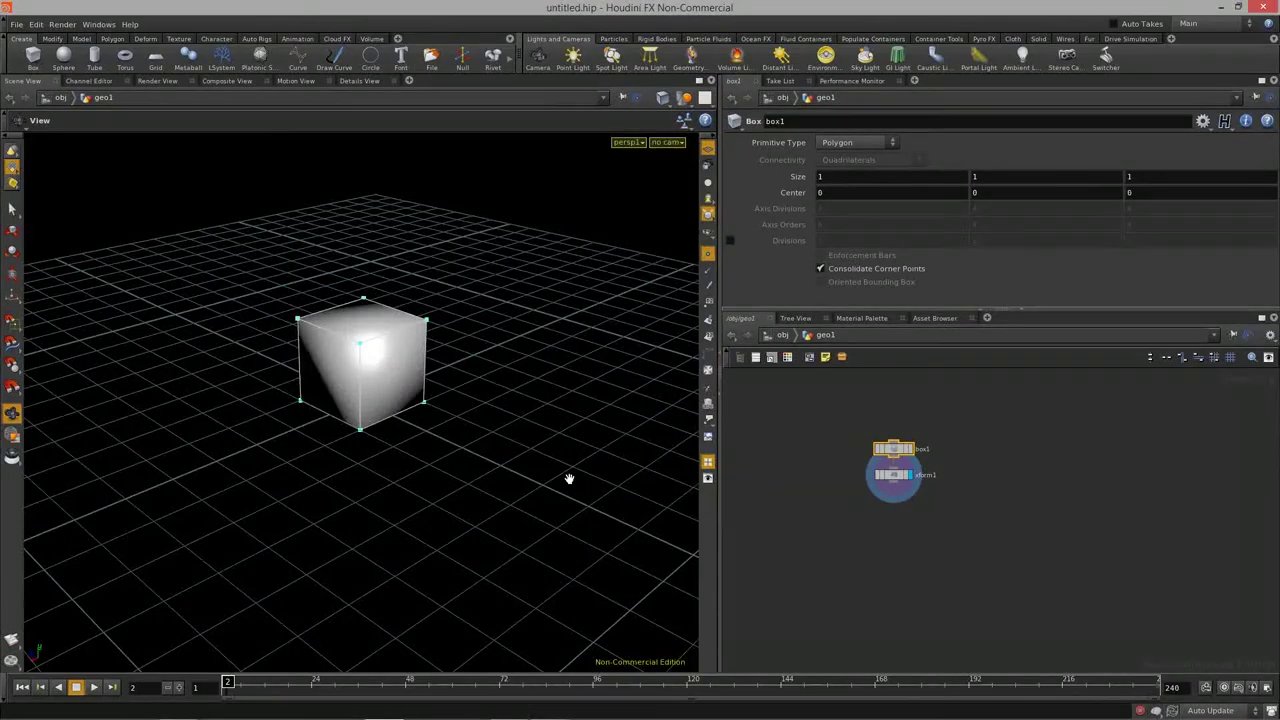
{"action": "left_click_drag", "start_coordinate": [571, 480], "coordinate": [277, 439]}
{"action": "left_click_drag", "start_coordinate": [514, 444], "coordinate": [223, 423]}
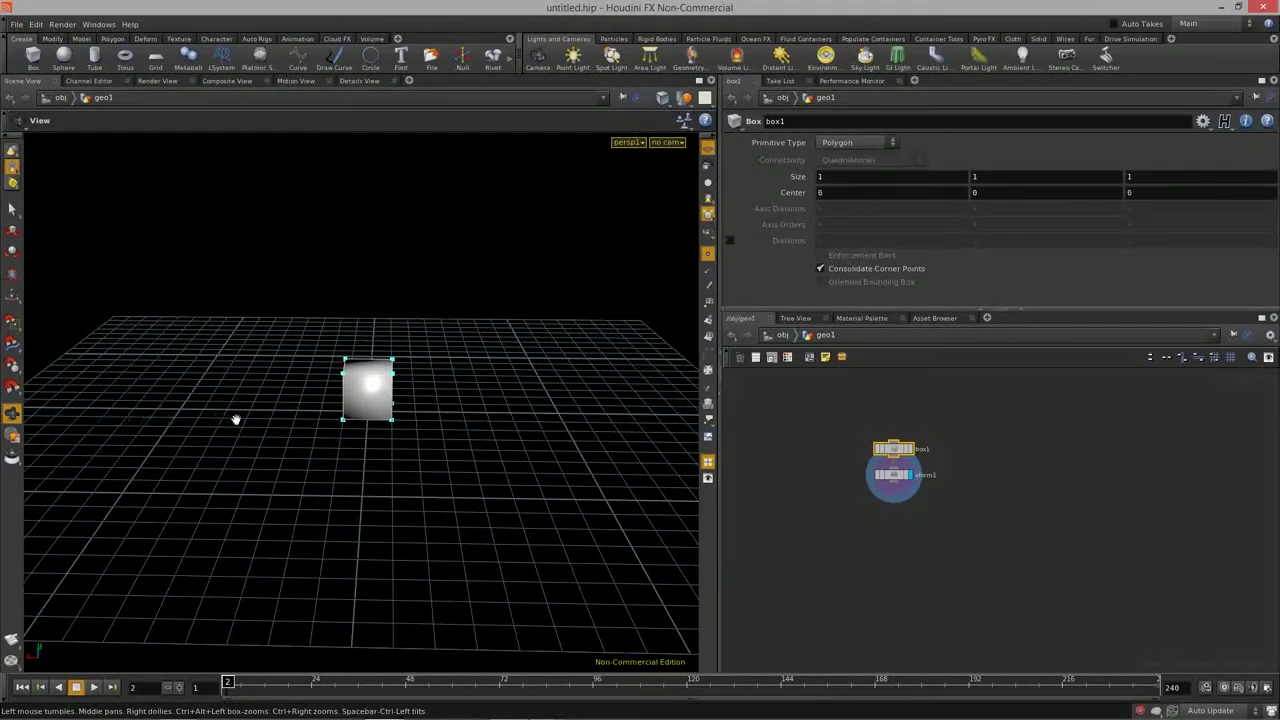
Step: Add a Line node to the geo1 network beside the box chain and display its output
{"action": "left_click_drag", "start_coordinate": [144, 419], "coordinate": [186, 423]}
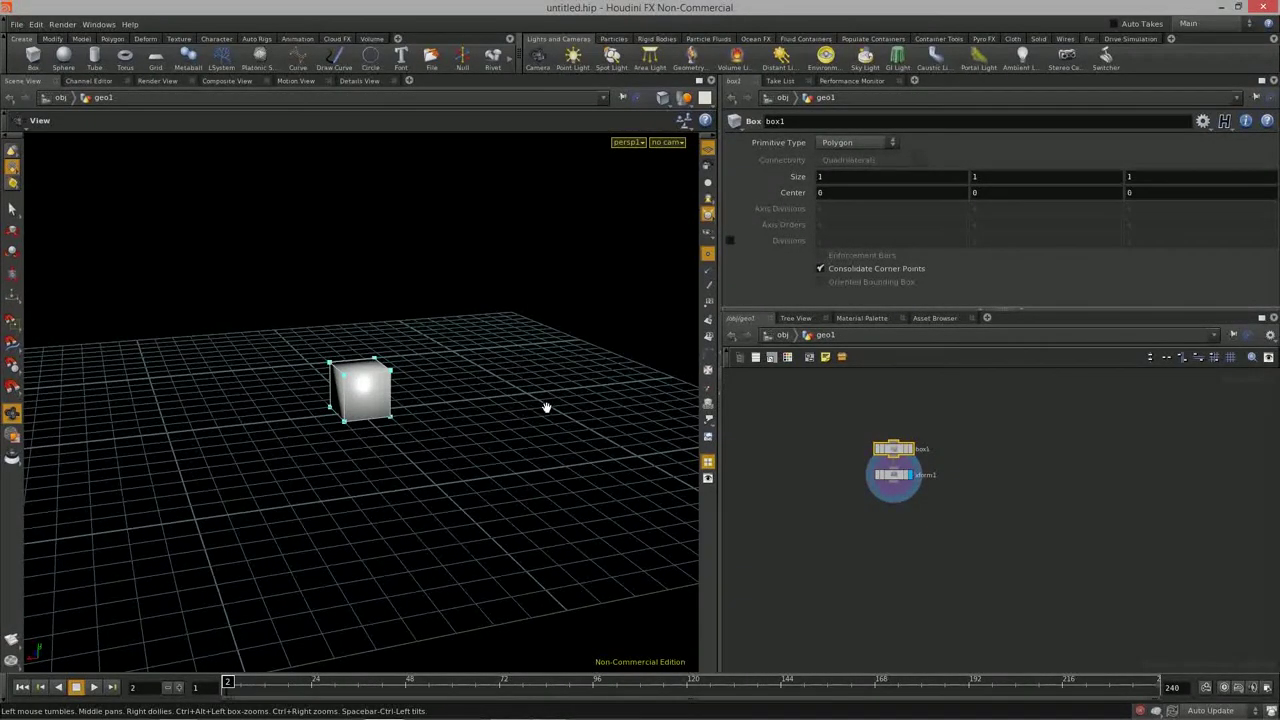
{"action": "left_click_drag", "start_coordinate": [365, 461], "coordinate": [366, 461]}
{"action": "scroll", "coordinate": [1020, 469], "scroll_direction": "up", "scroll_amount": 2}
{"action": "left_click", "coordinate": [995, 470]}
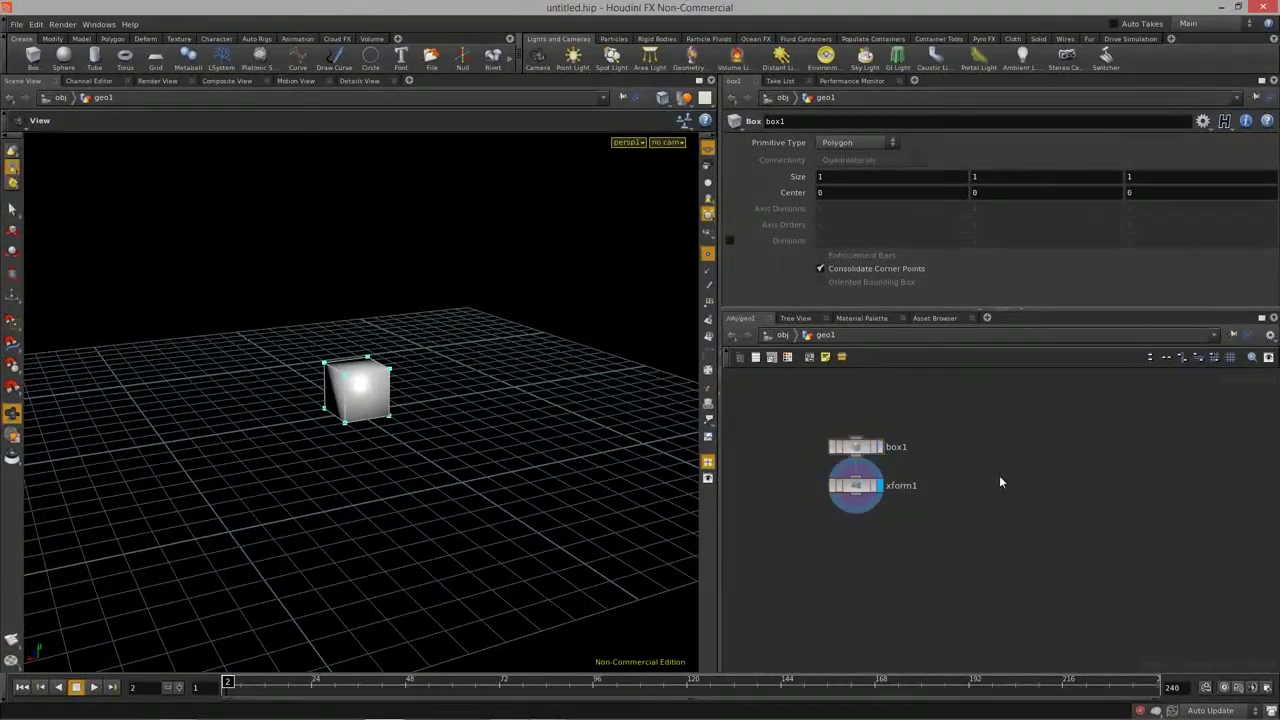
{"action": "middle_click_drag", "start_coordinate": [999, 475], "coordinate": [987, 470]}
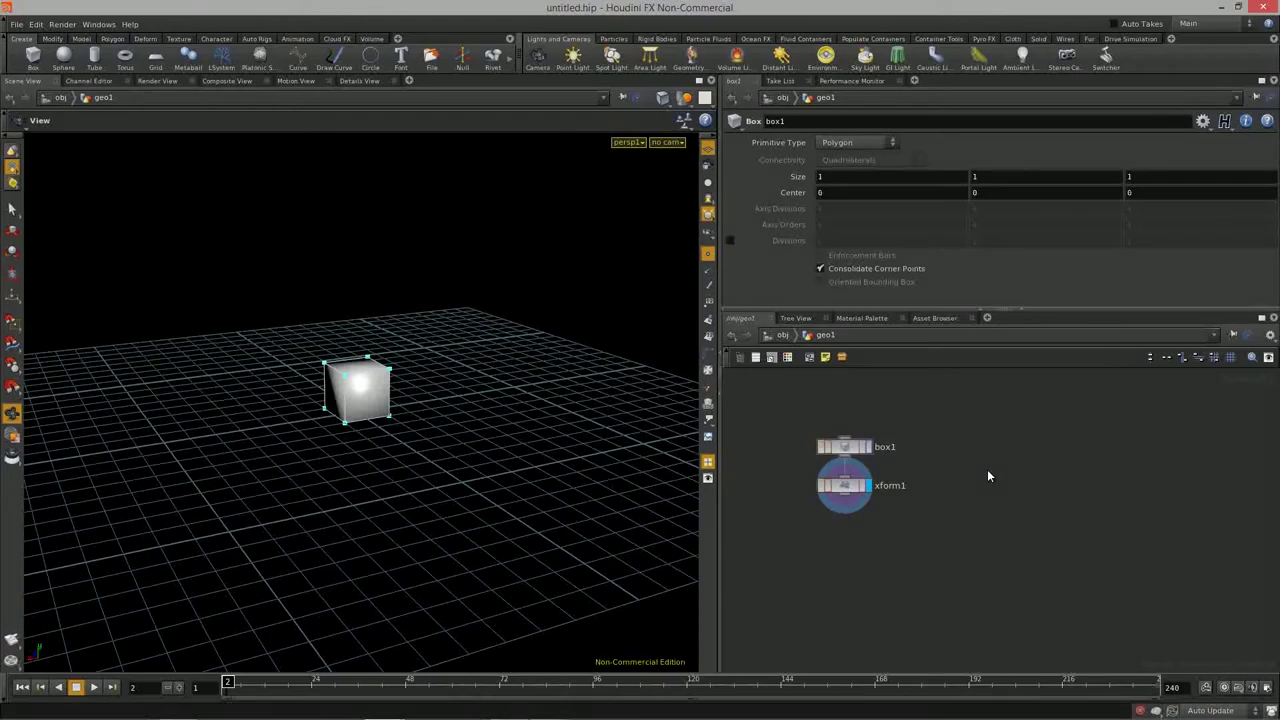
{"action": "middle_click_drag", "start_coordinate": [991, 471], "coordinate": [999, 451]}
{"action": "key", "text": "Tab"}
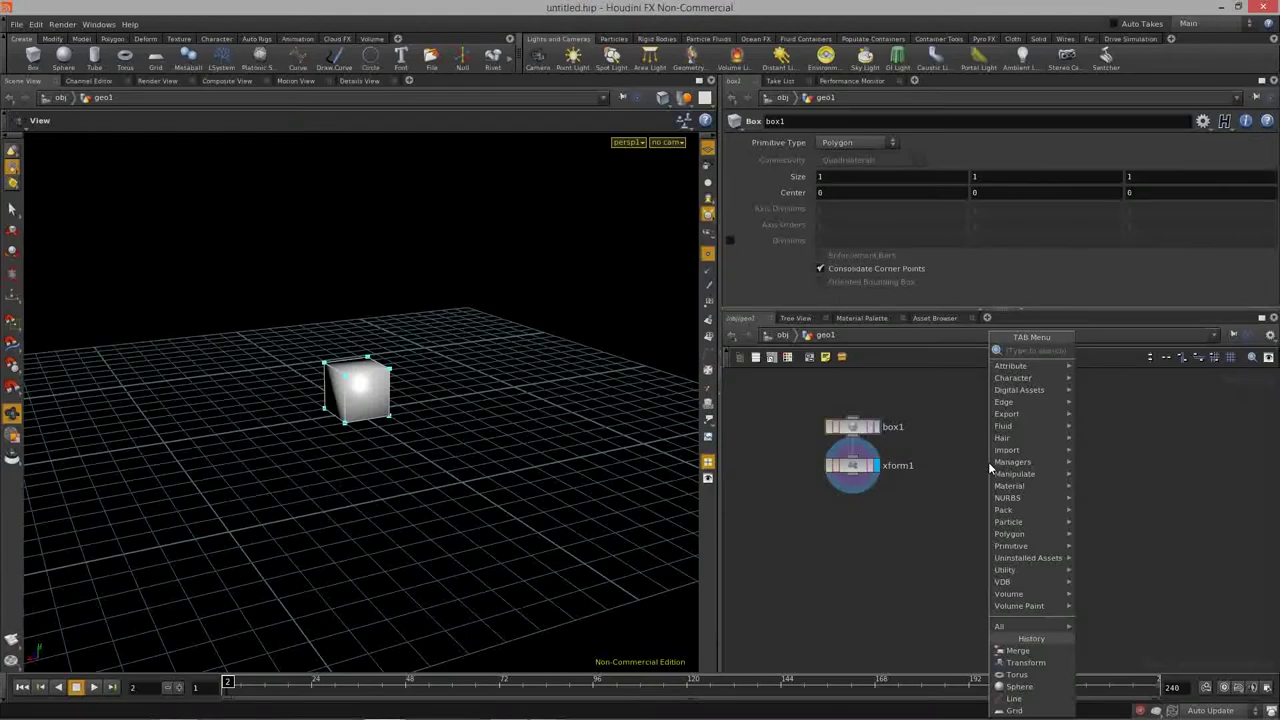
{"action": "left_click", "coordinate": [1106, 353]}
{"action": "left_click", "coordinate": [1005, 452]}
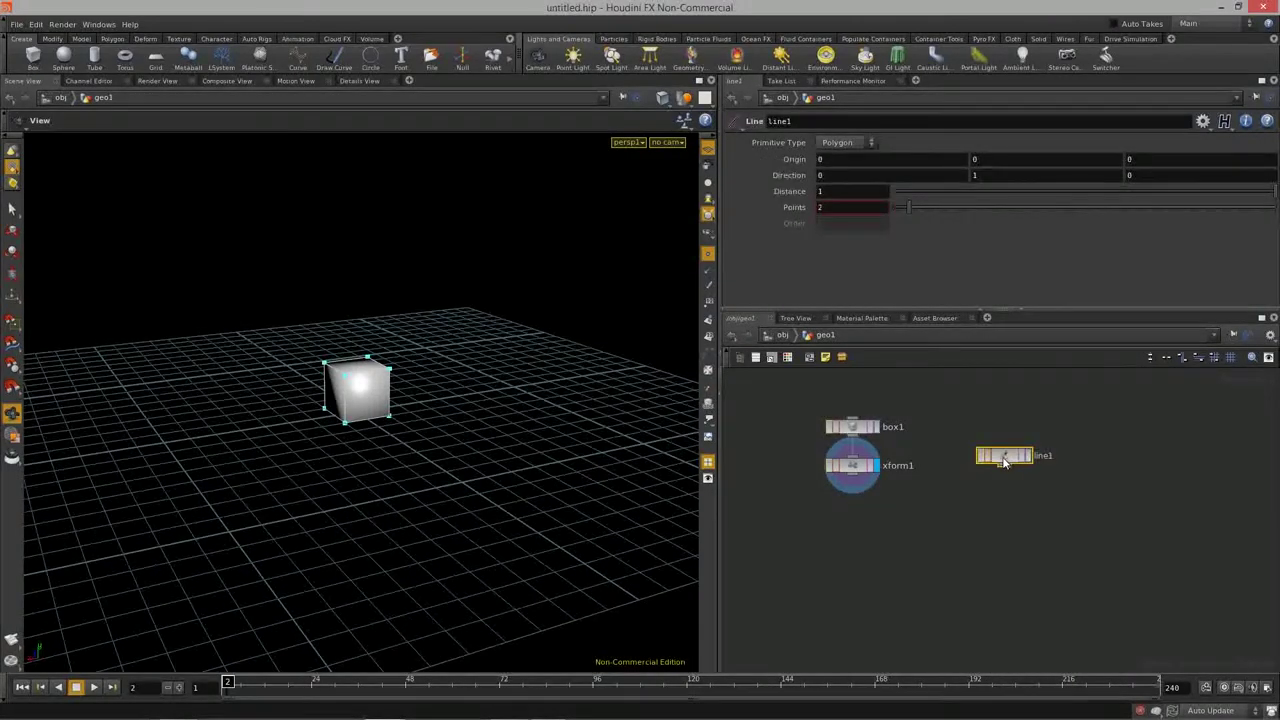
{"action": "left_click_drag", "start_coordinate": [486, 429], "coordinate": [490, 395]}
{"action": "left_click", "coordinate": [1025, 458]}
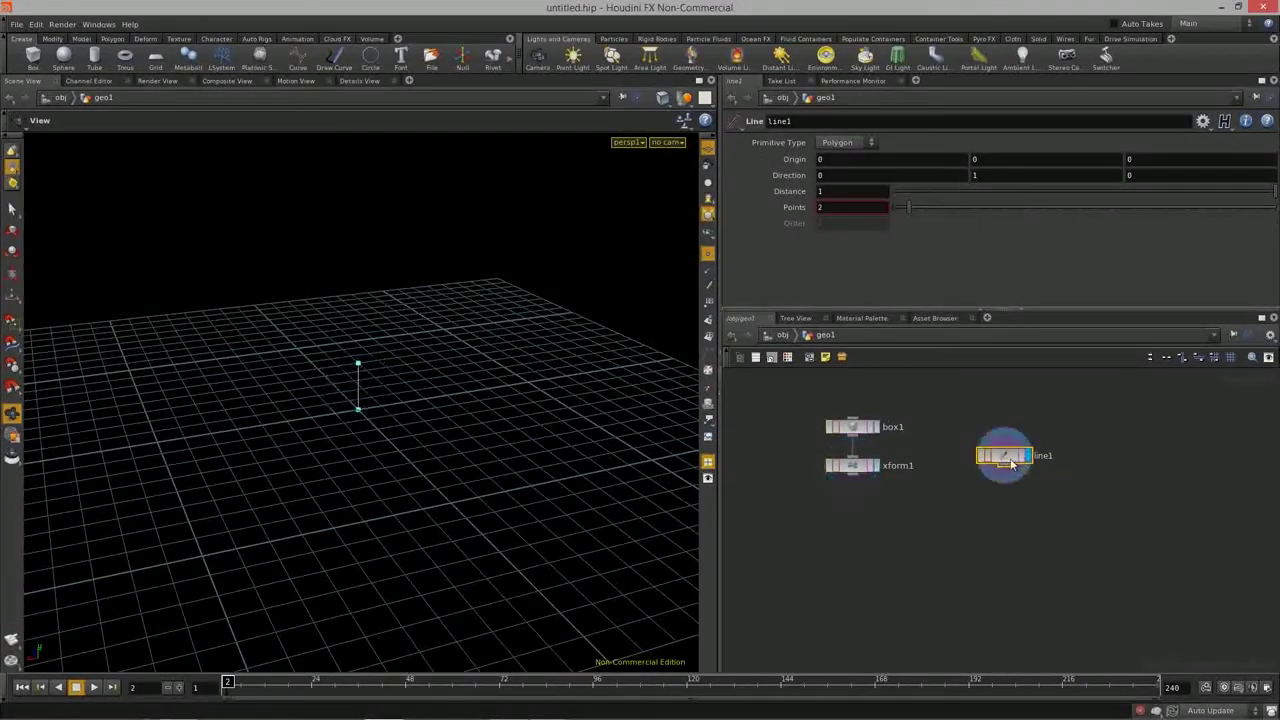
Step: Set the line's direction to 0, 0, 1 so that it runs along the Z axis
{"action": "left_click_drag", "start_coordinate": [240, 460], "coordinate": [3, 477]}
{"action": "left_click_drag", "start_coordinate": [371, 443], "coordinate": [546, 391]}
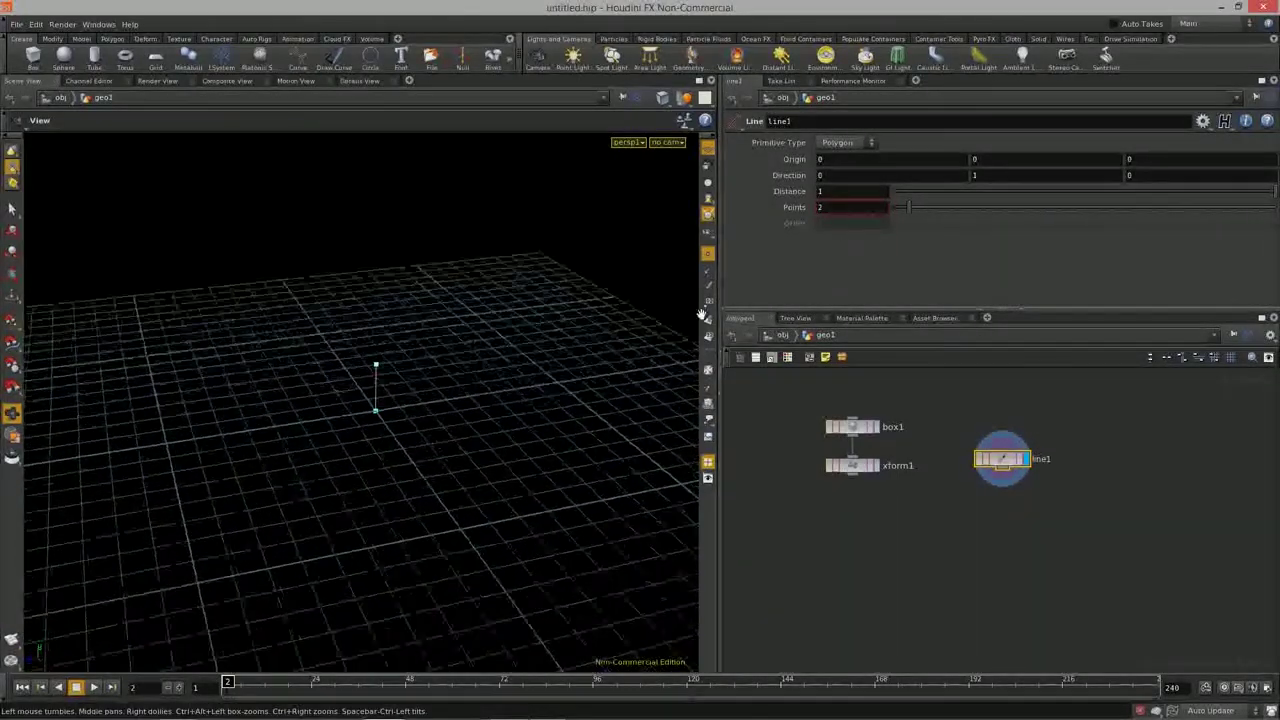
{"action": "left_click", "coordinate": [1152, 177]}
{"action": "type", "text": "1"}
{"action": "key", "text": "Return"}
{"action": "left_click", "coordinate": [1012, 175]}
{"action": "left_click_drag", "start_coordinate": [466, 394], "coordinate": [580, 350]}
Step: Set the line's distance to 5.9 and its number of points to 6
{"action": "middle_click_drag", "start_coordinate": [812, 199], "coordinate": [825, 191]}
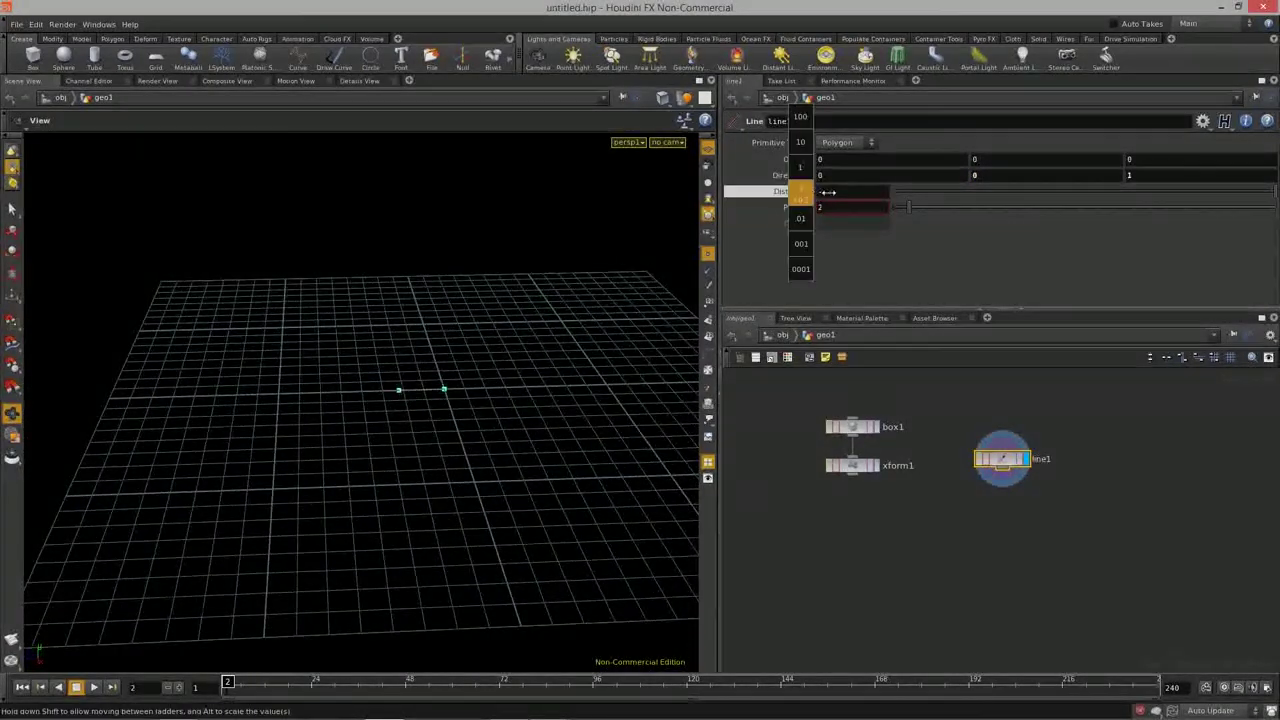
{"action": "middle_click_drag", "start_coordinate": [1064, 195], "coordinate": [1089, 197]}
{"action": "left_click_drag", "start_coordinate": [226, 454], "coordinate": [345, 430]}
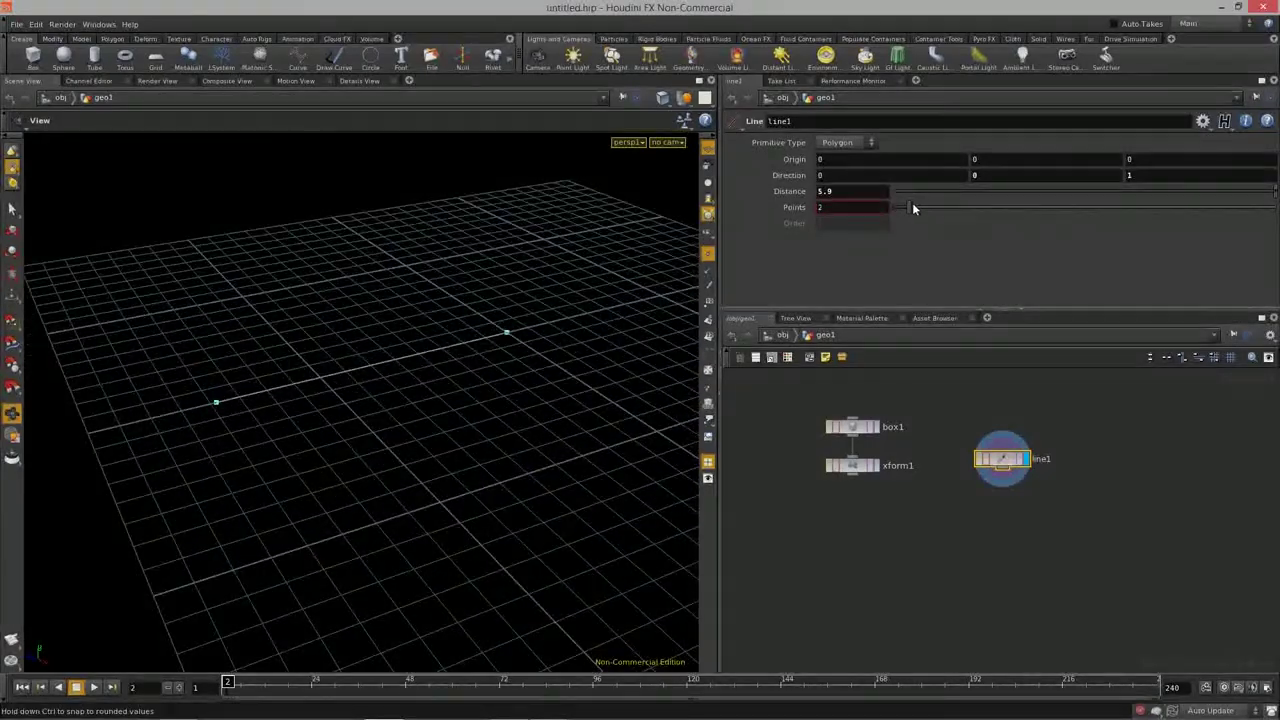
{"action": "left_click_drag", "start_coordinate": [985, 207], "coordinate": [960, 217]}
{"action": "left_click_drag", "start_coordinate": [560, 370], "coordinate": [529, 331]}
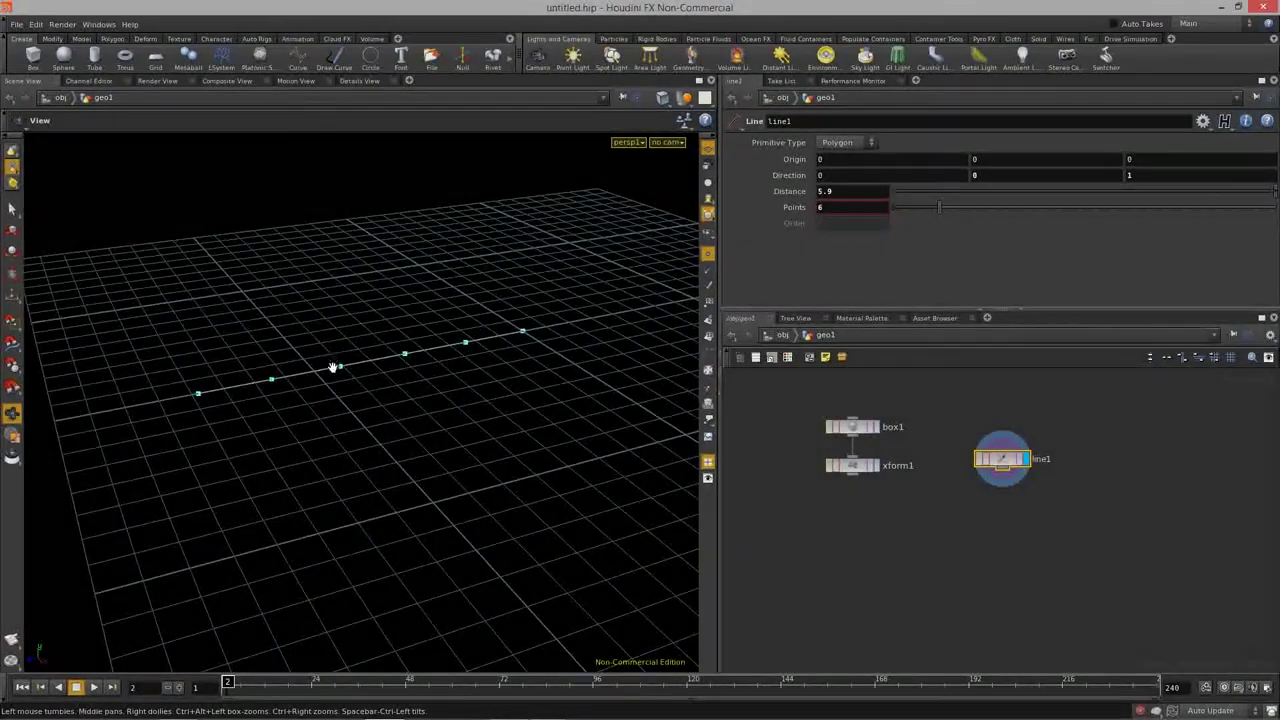
Step: Add a Copy node to the network below xform1
{"action": "left_click", "coordinate": [890, 527]}
{"action": "middle_click_drag", "start_coordinate": [890, 527], "coordinate": [966, 561]}
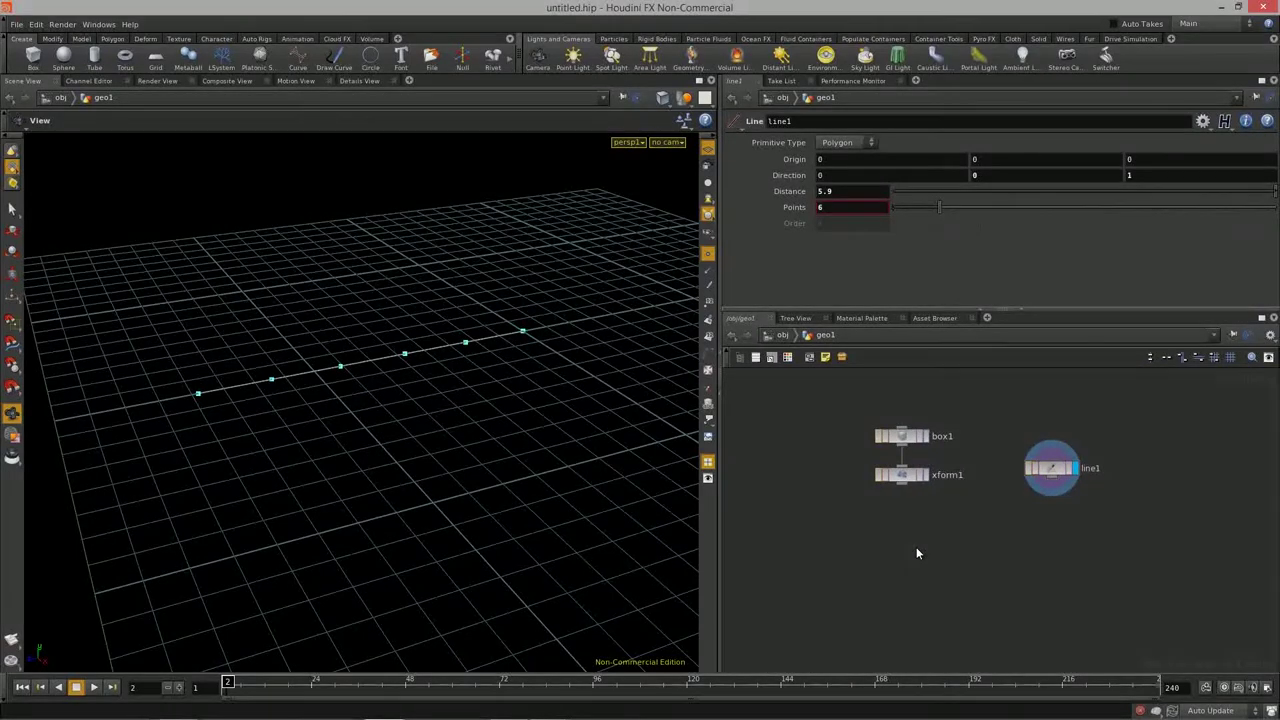
{"action": "key", "text": "Tab"}
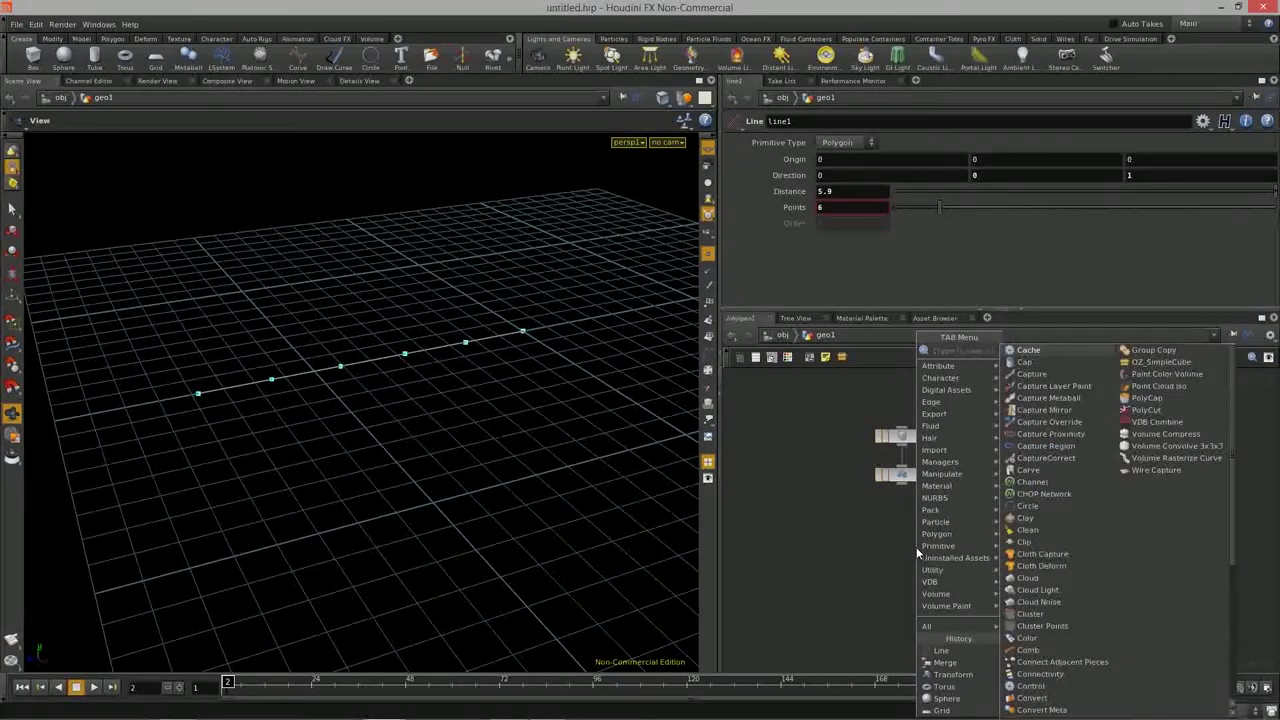
{"action": "type", "text": "Copy"}
{"action": "key", "text": "Return"}
{"action": "left_click", "coordinate": [907, 549]}
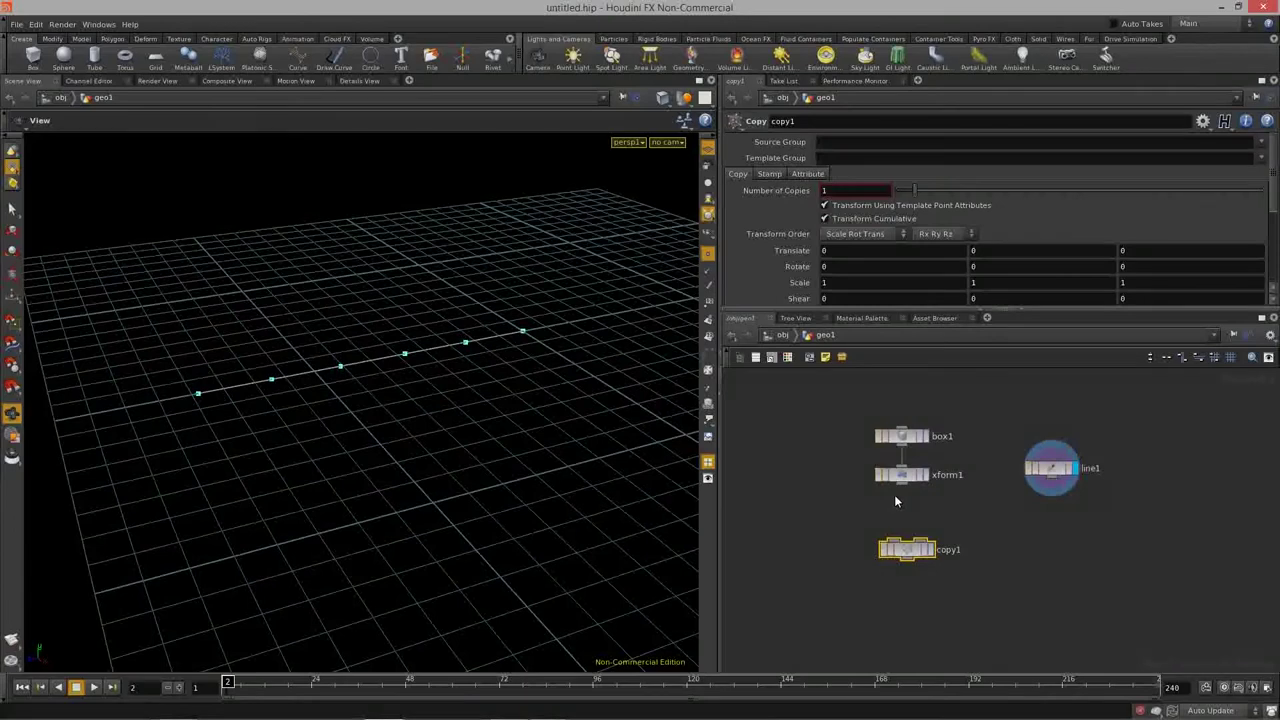
Step: Rearrange the network so copy1 sits between and below the box chain and line1, with more space around line1
{"action": "middle_click_drag", "start_coordinate": [900, 521], "coordinate": [902, 485]}
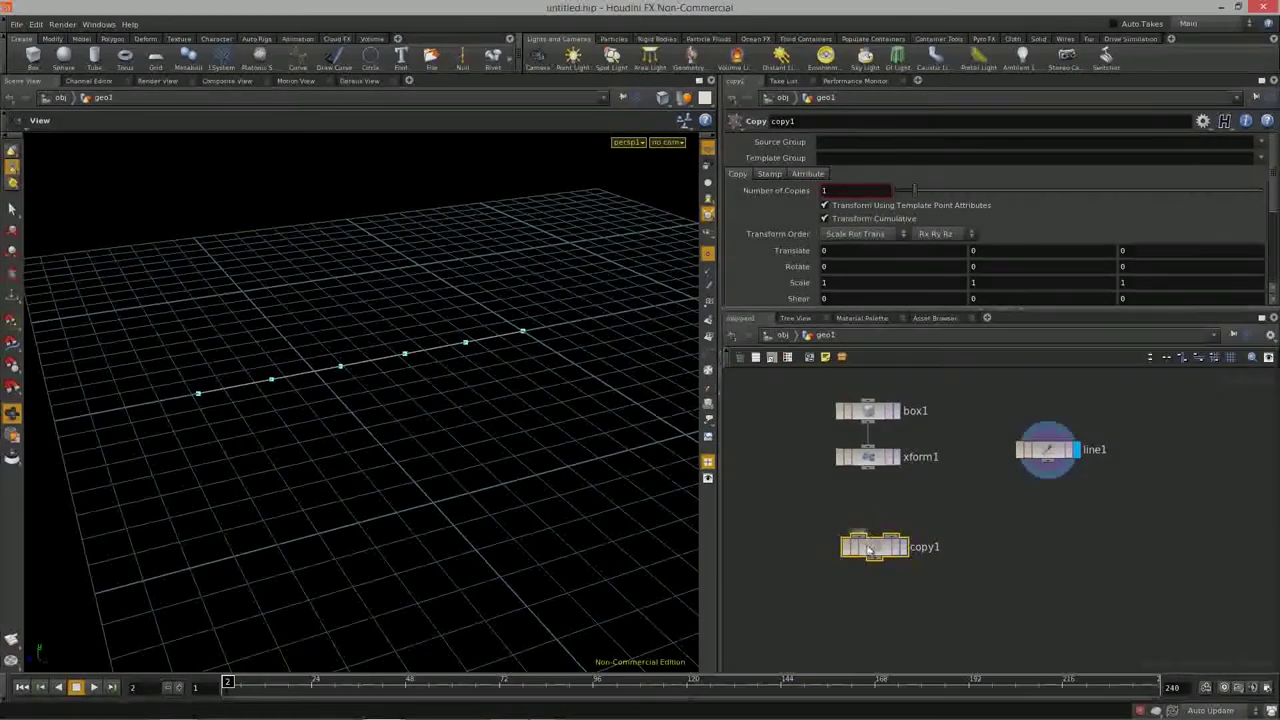
{"action": "left_click_drag", "start_coordinate": [882, 545], "coordinate": [958, 514]}
{"action": "scroll", "coordinate": [948, 452], "scroll_direction": "up", "scroll_amount": 1}
{"action": "middle_click_drag", "start_coordinate": [950, 451], "coordinate": [931, 469]}
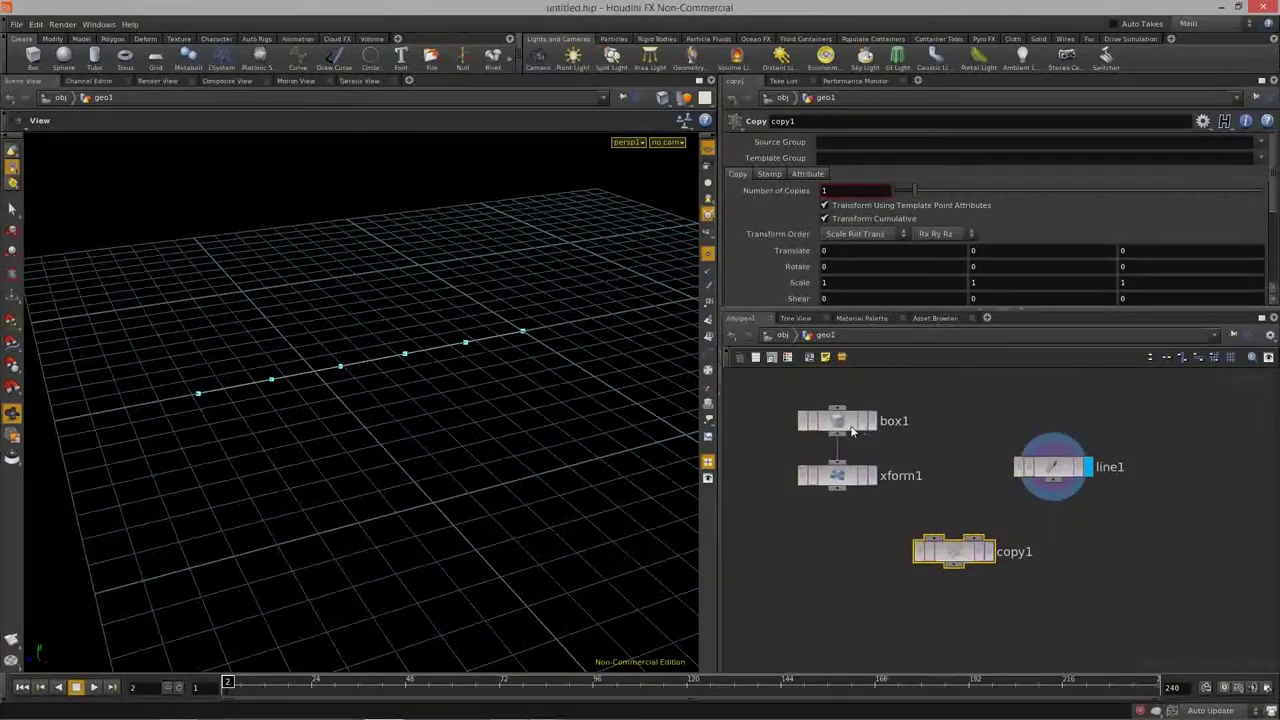
{"action": "left_click_drag", "start_coordinate": [1055, 472], "coordinate": [1071, 472]}
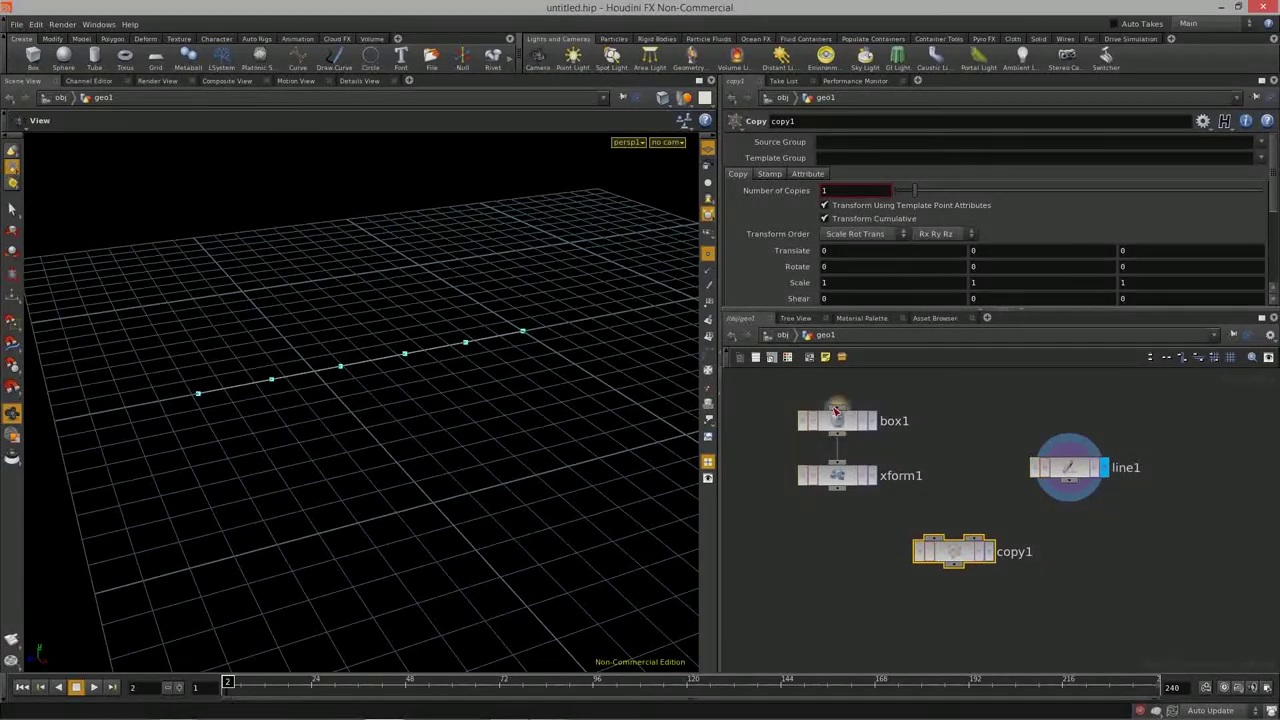
{"action": "left_click_drag", "start_coordinate": [1072, 474], "coordinate": [1077, 486]}
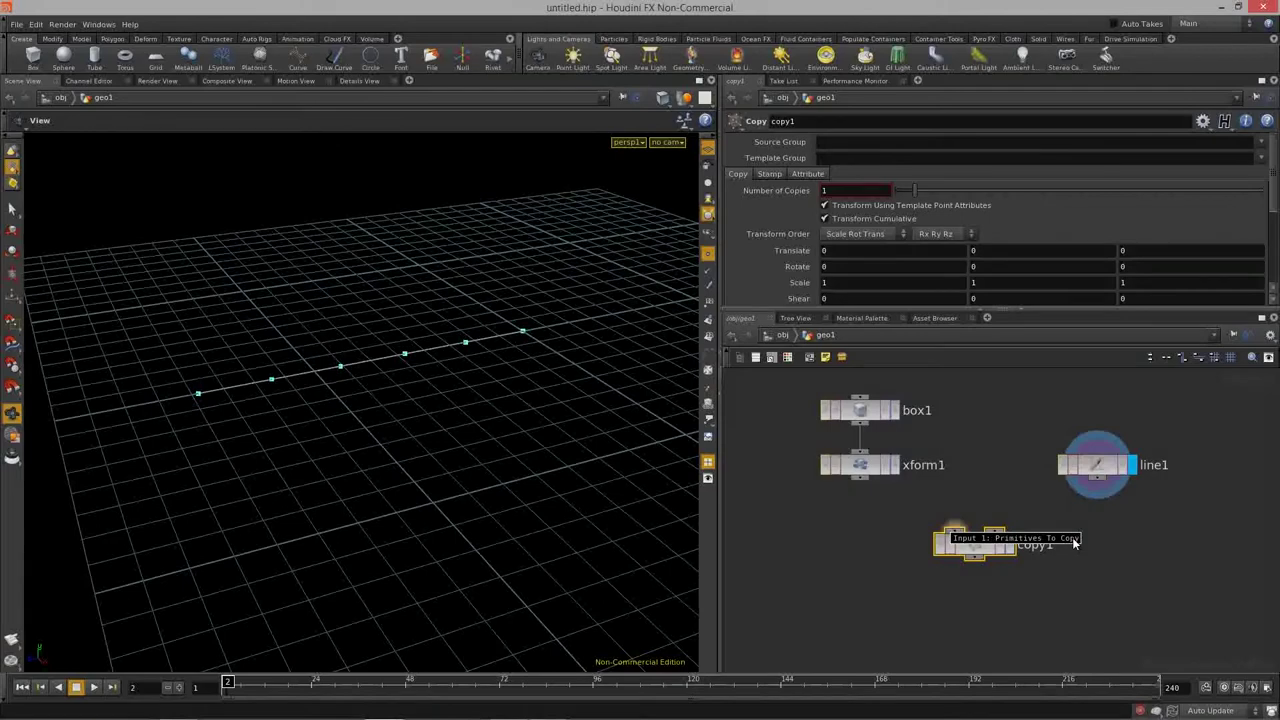
Step: Display the outputs of xform1 and line1 in turn and inspect the settings of xform1 and box1
{"action": "left_click", "coordinate": [896, 470]}
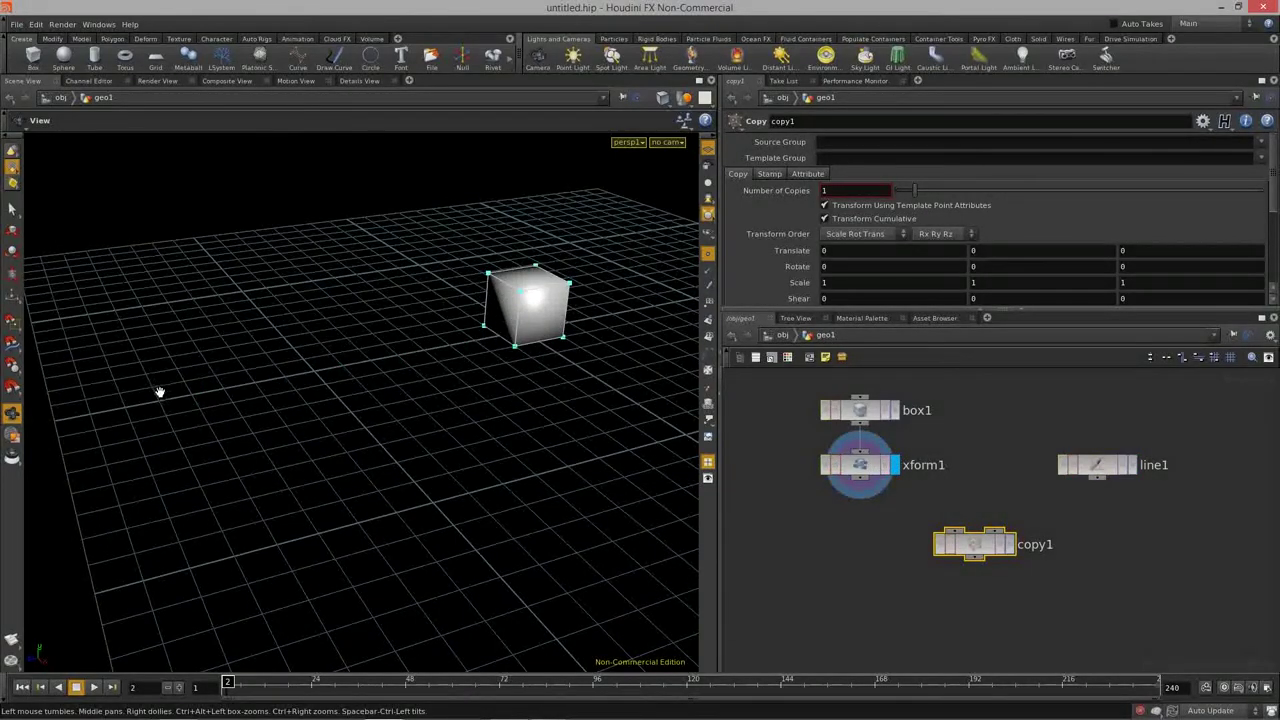
{"action": "left_click", "coordinate": [1132, 465]}
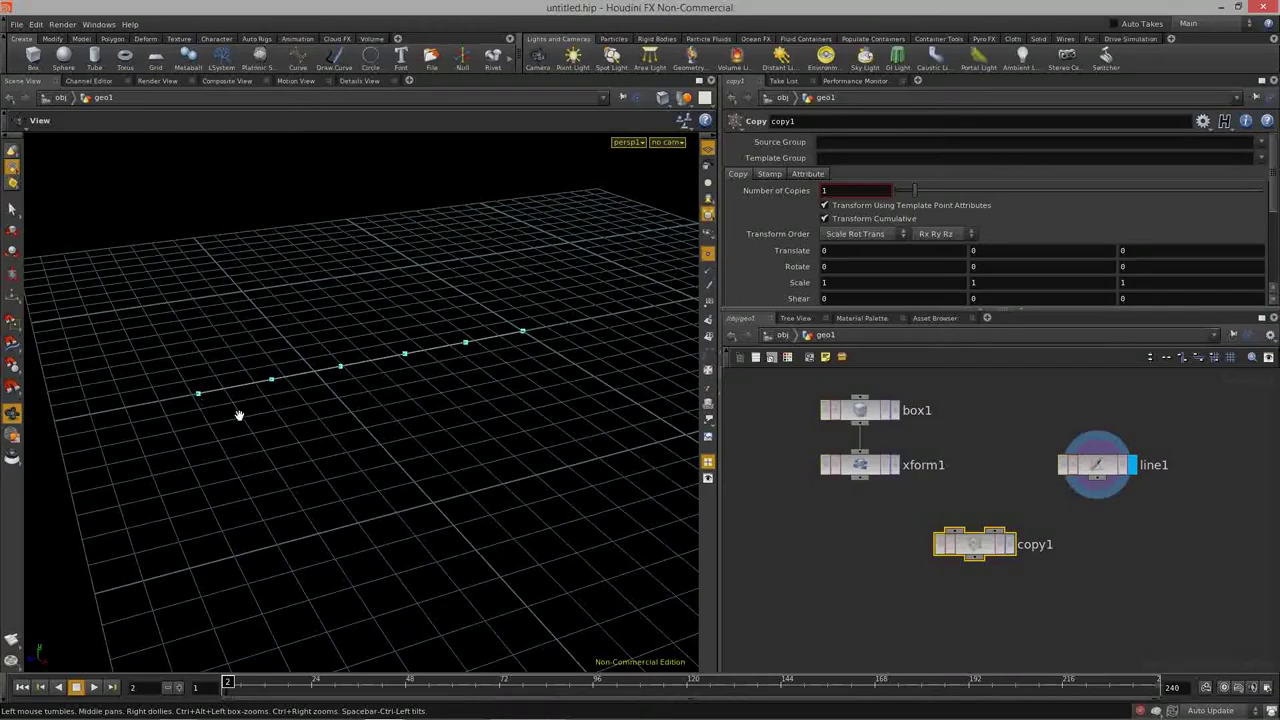
{"action": "left_click_drag", "start_coordinate": [633, 389], "coordinate": [546, 351]}
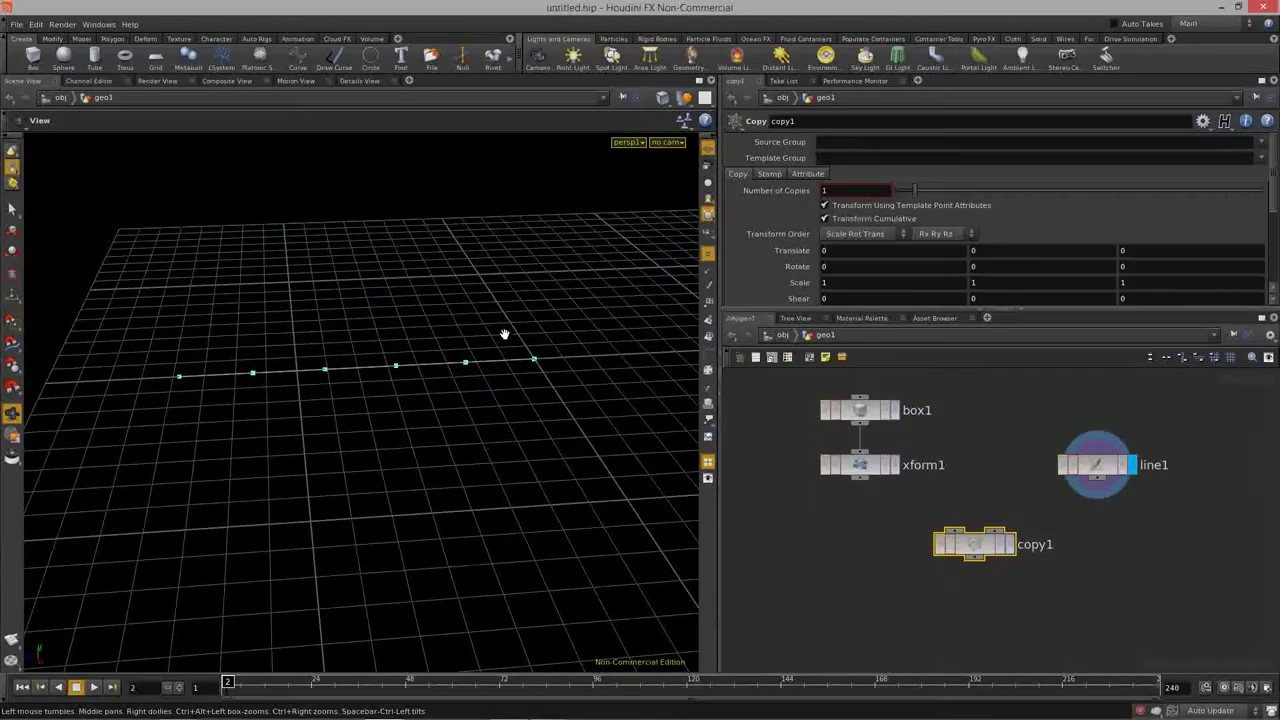
{"action": "left_click", "coordinate": [868, 467]}
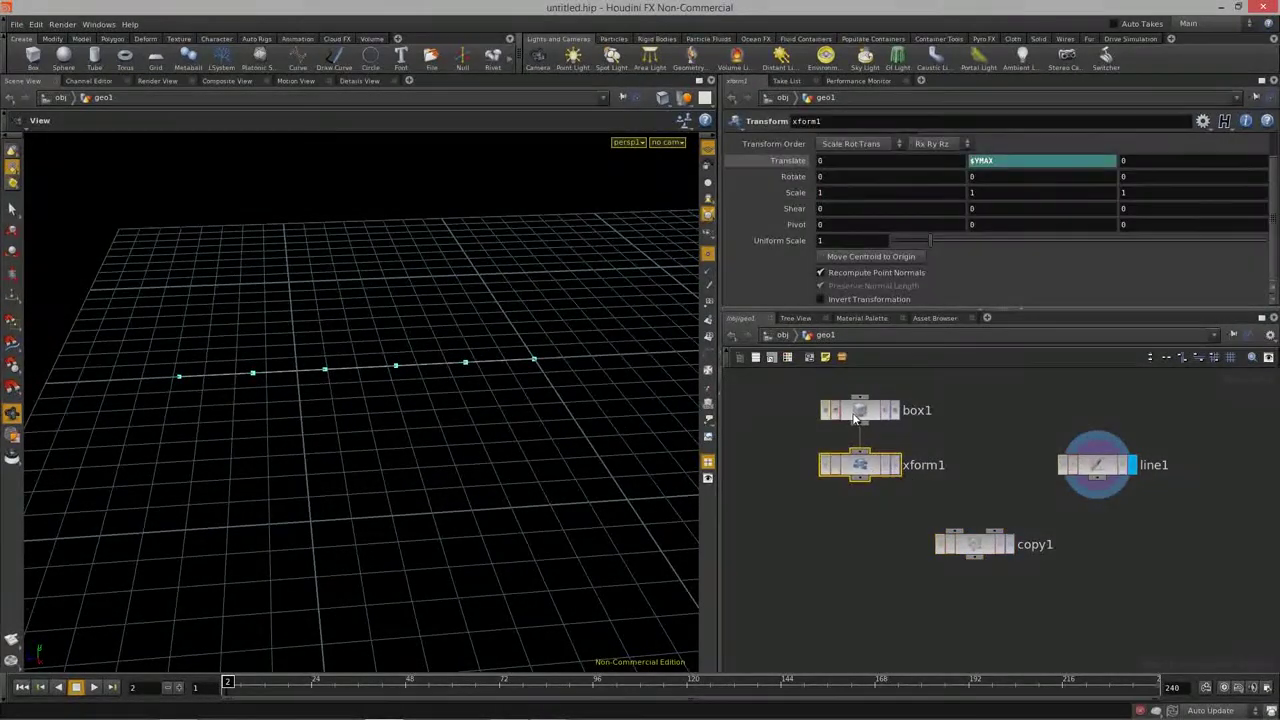
{"action": "left_click", "coordinate": [868, 414]}
{"action": "left_click", "coordinate": [894, 466]}
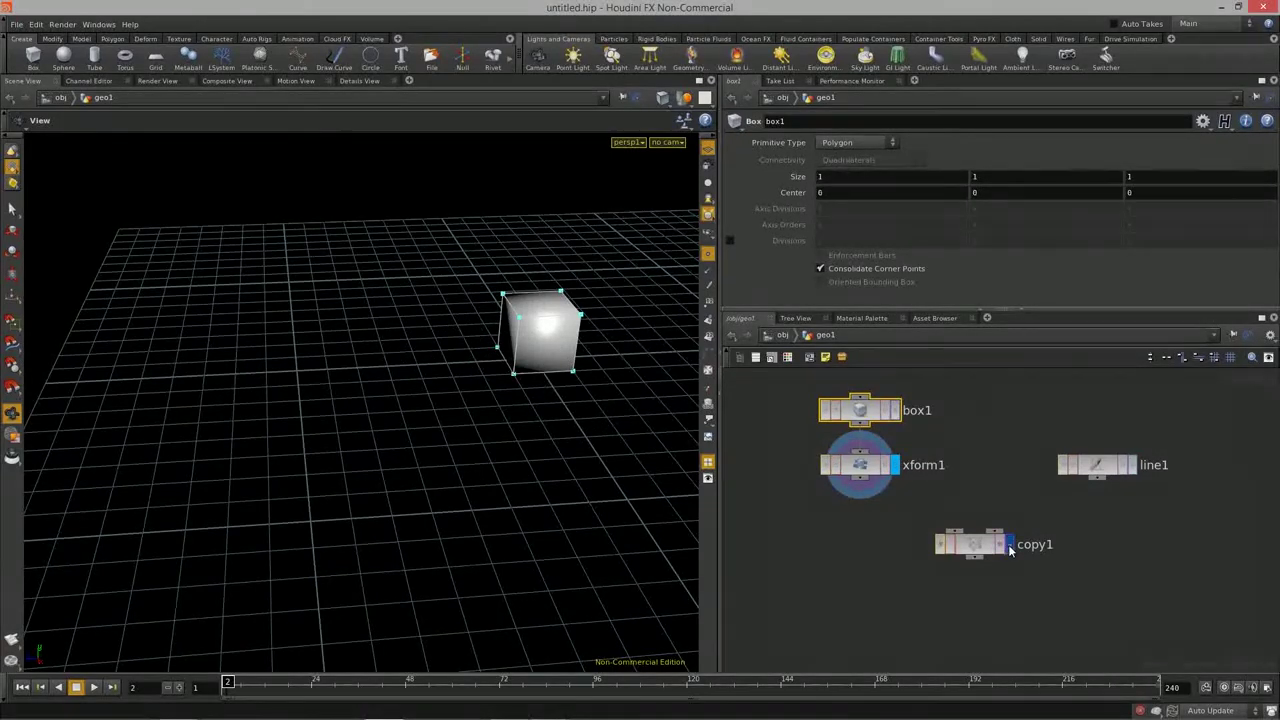
Step: Display copy1, connect xform1 to its Primitives To Copy input, and position it beneath xform1
{"action": "left_click", "coordinate": [1010, 549]}
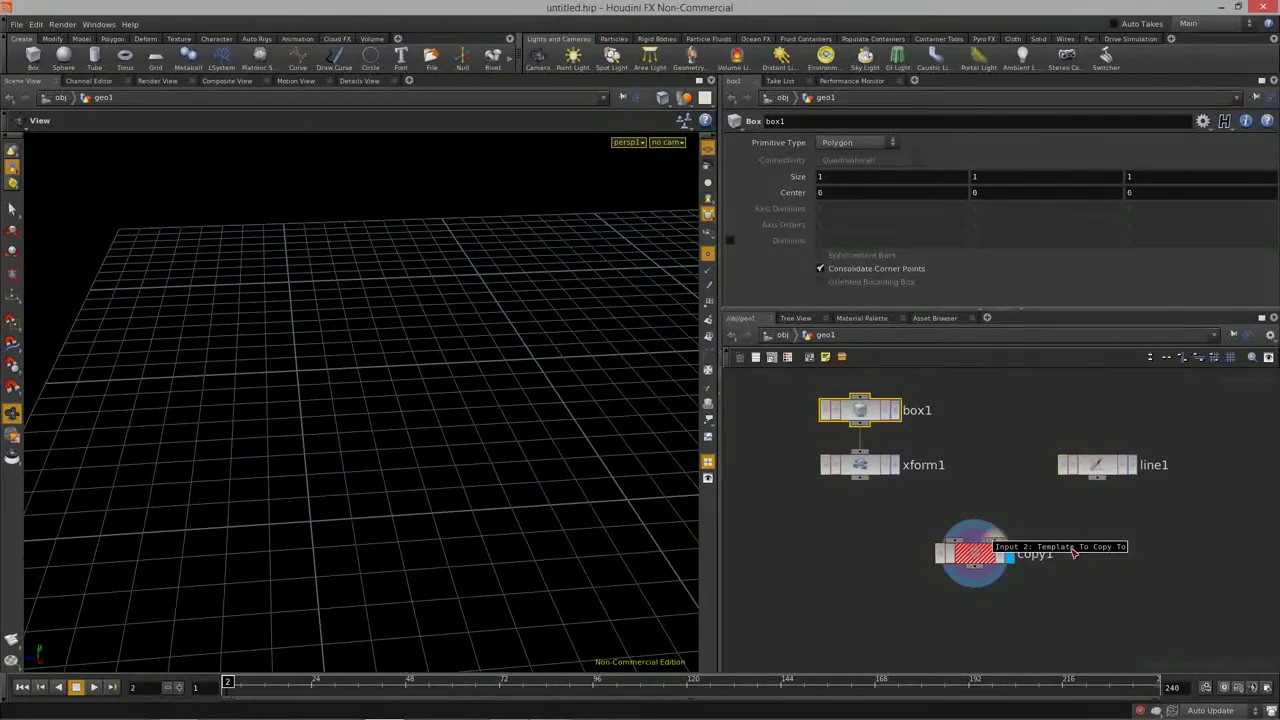
{"action": "left_click_drag", "start_coordinate": [975, 530], "coordinate": [871, 548]}
{"action": "left_click_drag", "start_coordinate": [429, 391], "coordinate": [478, 429], "text": "alt"}
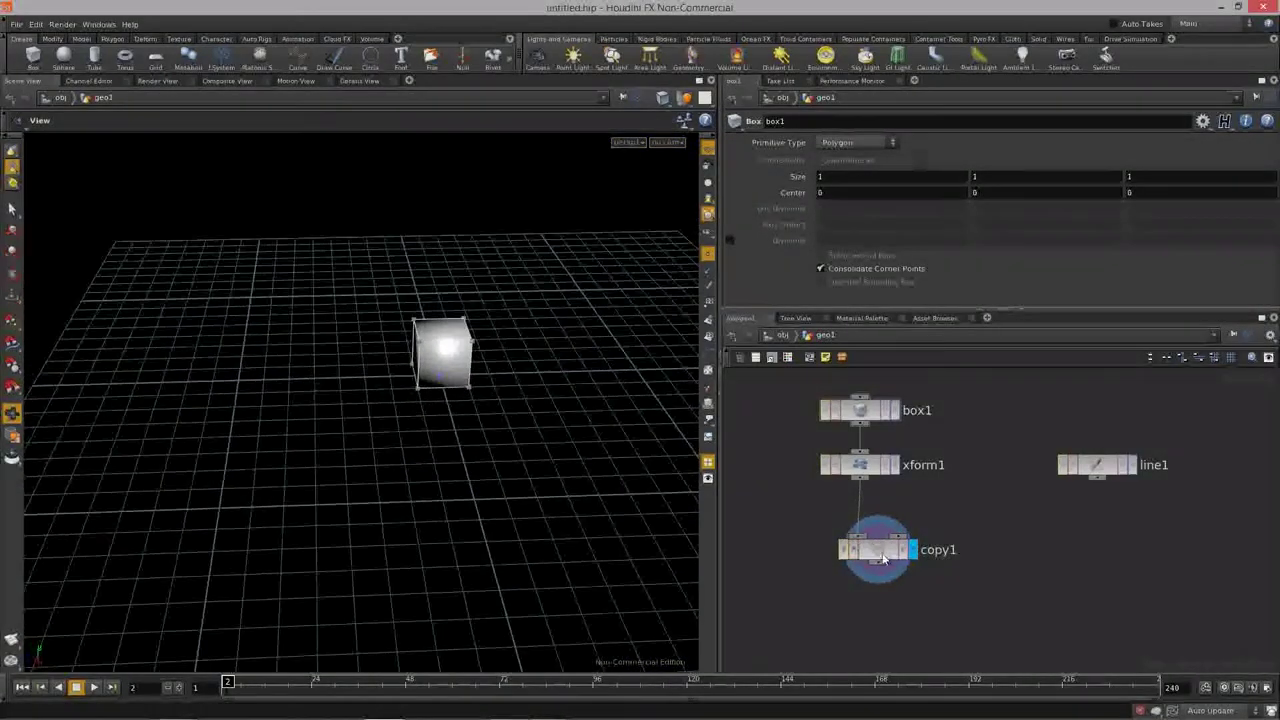
{"action": "left_click", "coordinate": [882, 559]}
{"action": "left_click_drag", "start_coordinate": [509, 331], "coordinate": [425, 408], "text": "alt"}
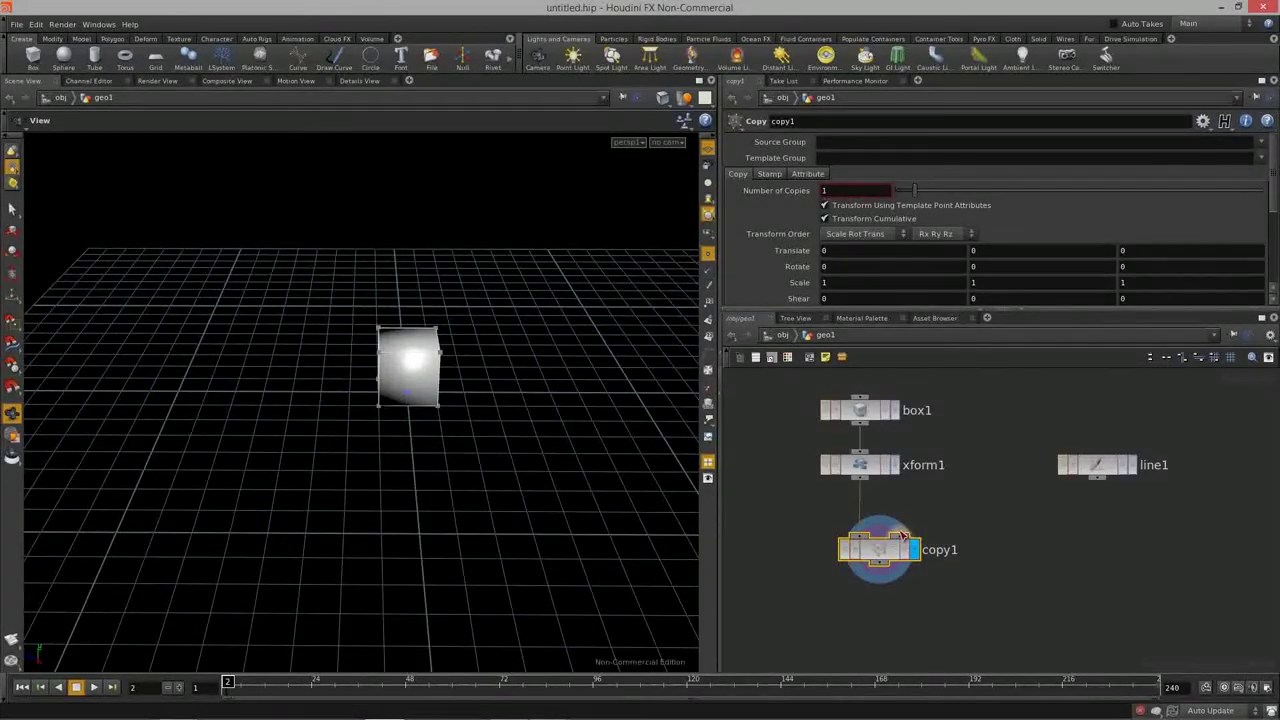
Step: Set copy1's number of copies to 5 and its Z translation to 1.5
{"action": "left_click_drag", "start_coordinate": [430, 452], "coordinate": [456, 436]}
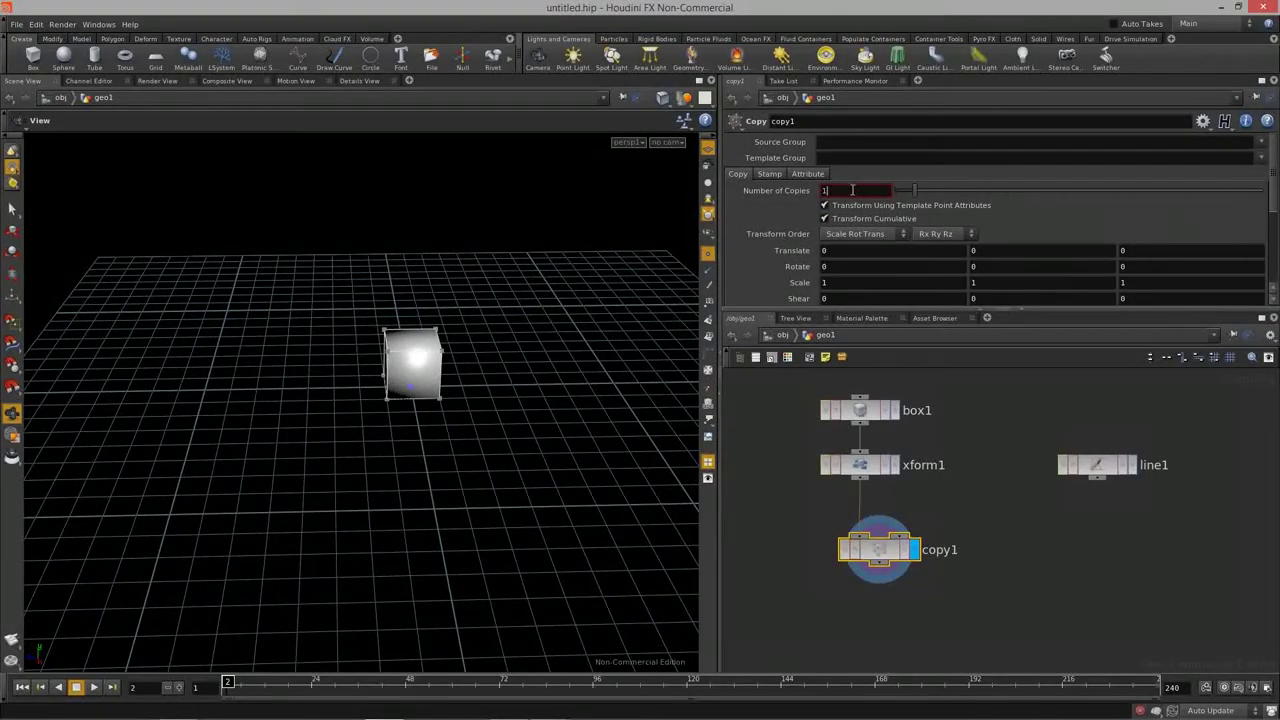
{"action": "left_click_drag", "start_coordinate": [470, 356], "coordinate": [502, 408]}
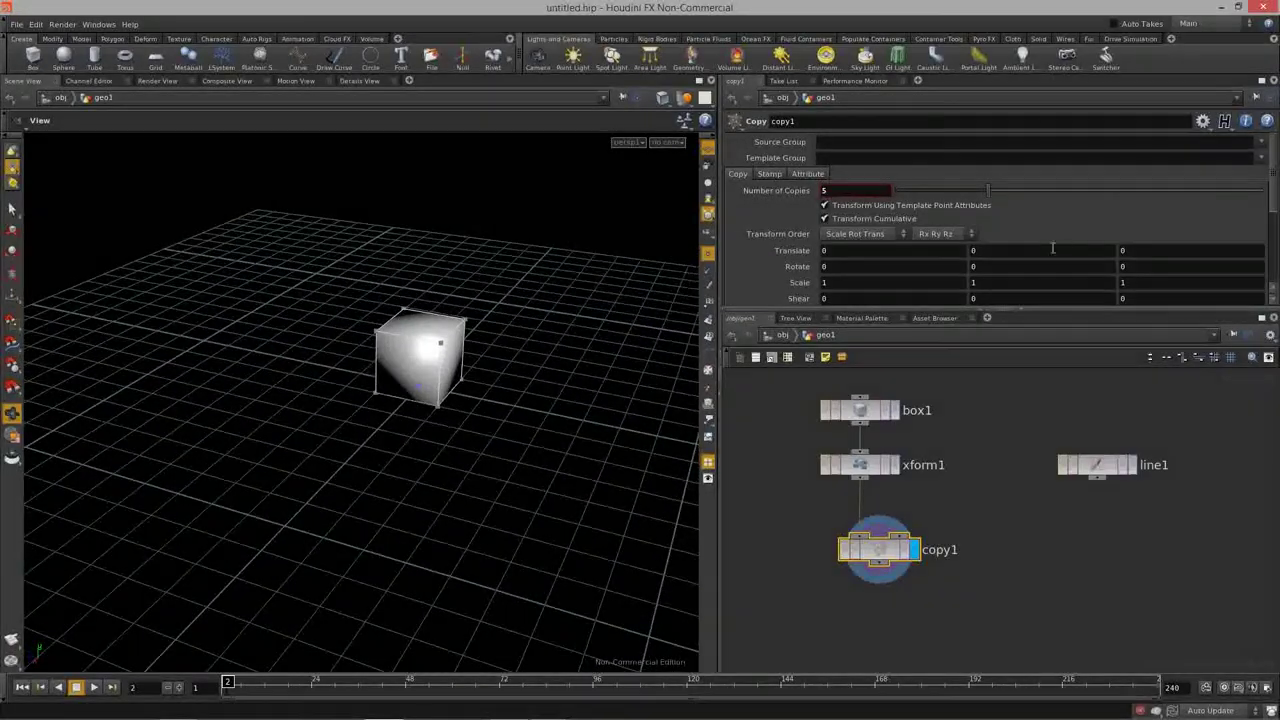
{"action": "scroll", "coordinate": [1044, 205], "scroll_direction": "down", "scroll_amount": 1}
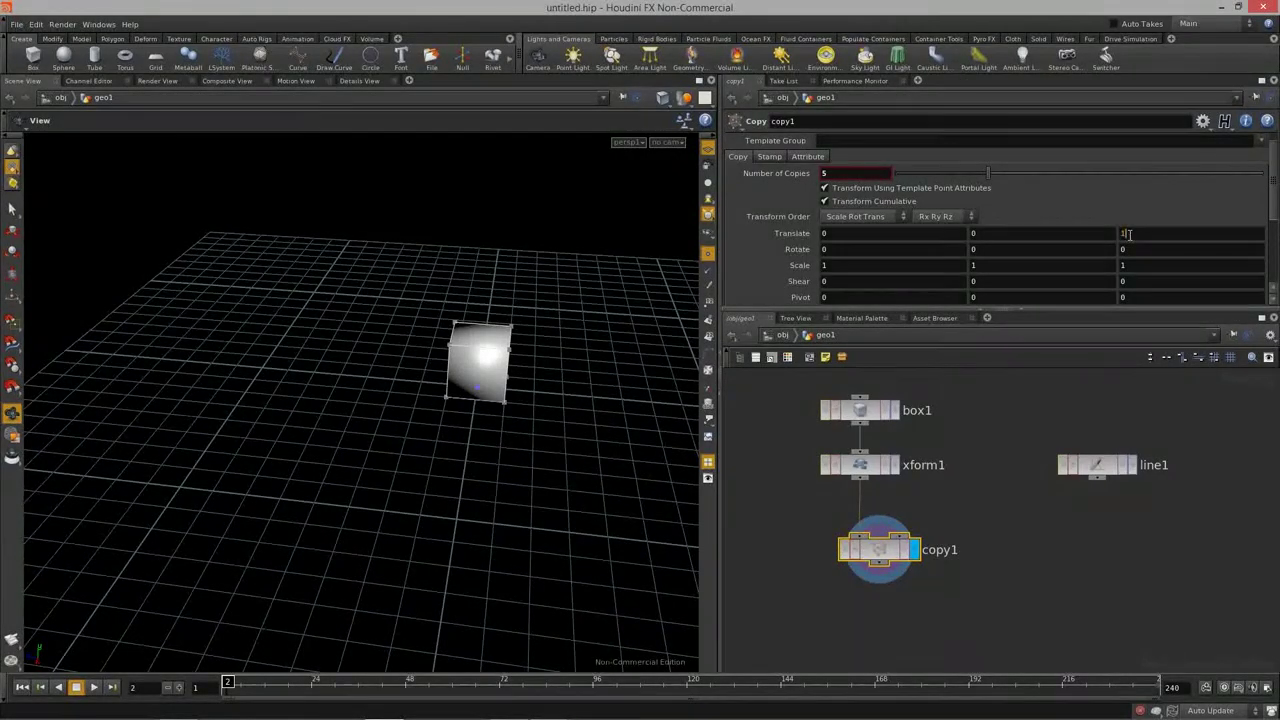
{"action": "key", "text": "Return"}
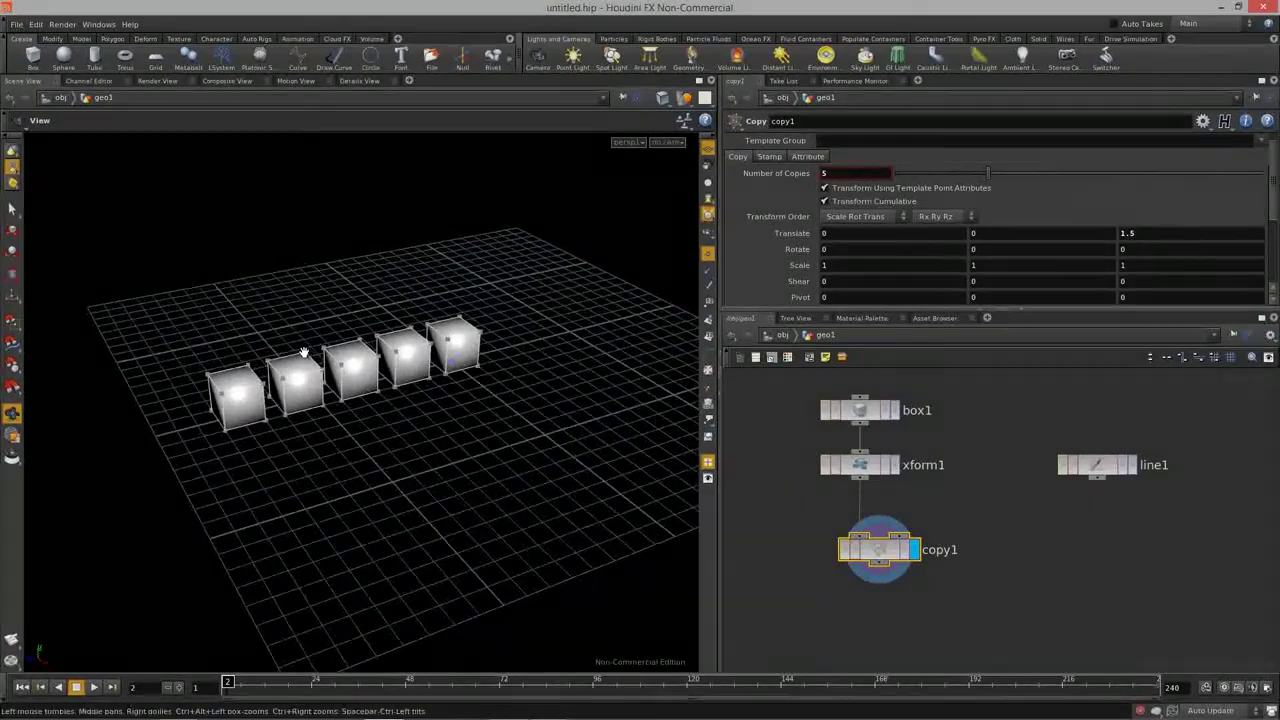
Step: Try 3 copies on copy1, then set its Z translation to 1.33 and the number of copies to 6
{"action": "left_click_drag", "start_coordinate": [988, 175], "coordinate": [950, 182]}
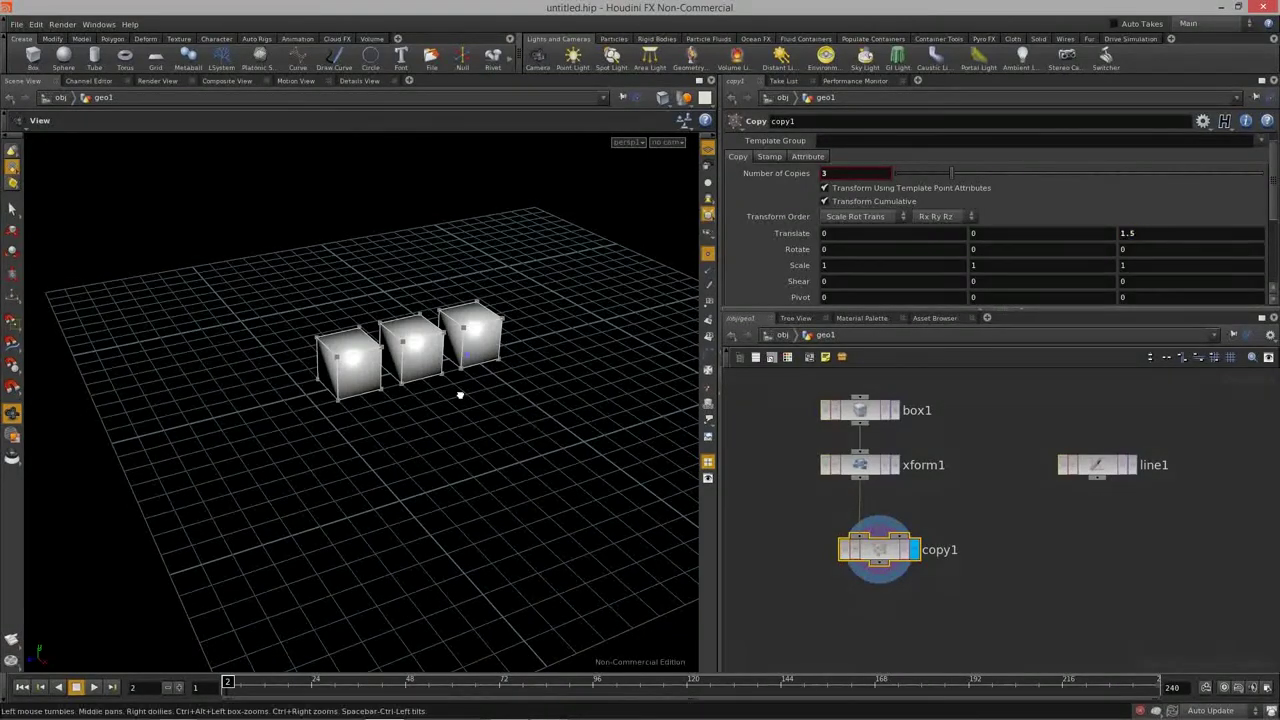
{"action": "left_click_drag", "start_coordinate": [500, 340], "coordinate": [428, 363]}
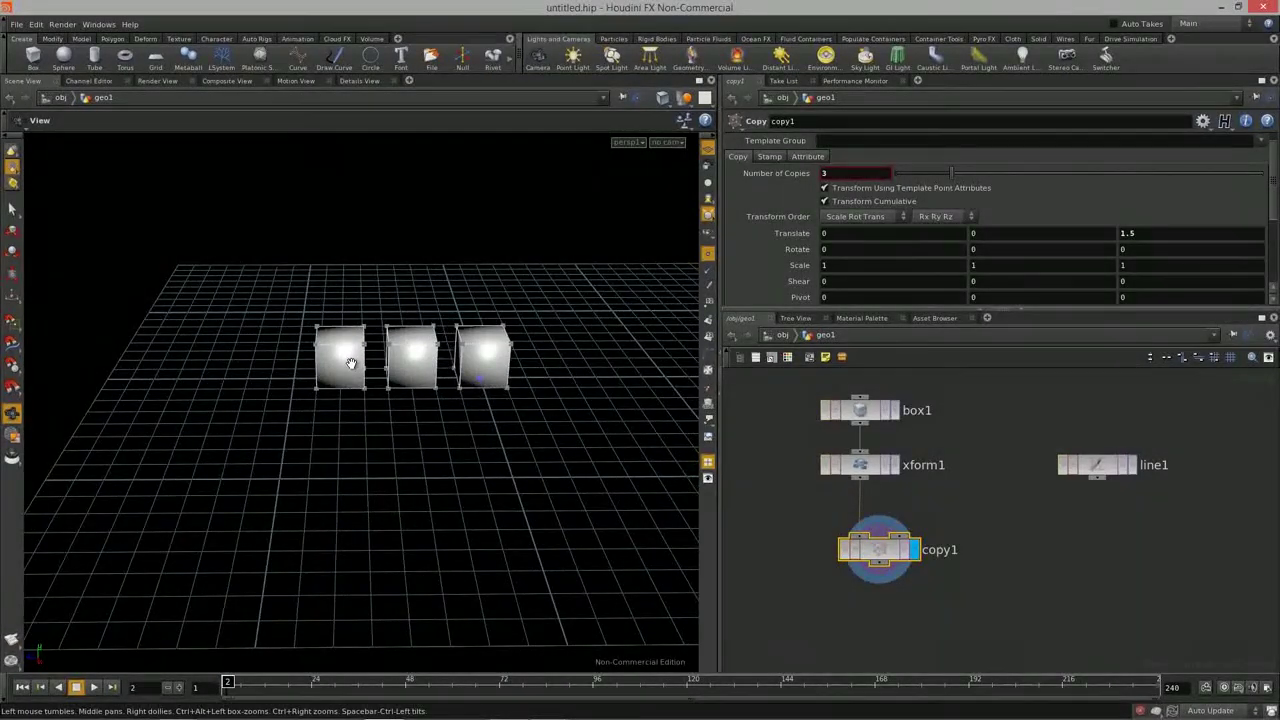
{"action": "middle_click_drag", "start_coordinate": [1141, 234], "coordinate": [1020, 250]}
{"action": "left_click_drag", "start_coordinate": [951, 172], "coordinate": [1006, 172]}
{"action": "left_click_drag", "start_coordinate": [660, 400], "coordinate": [480, 320]}
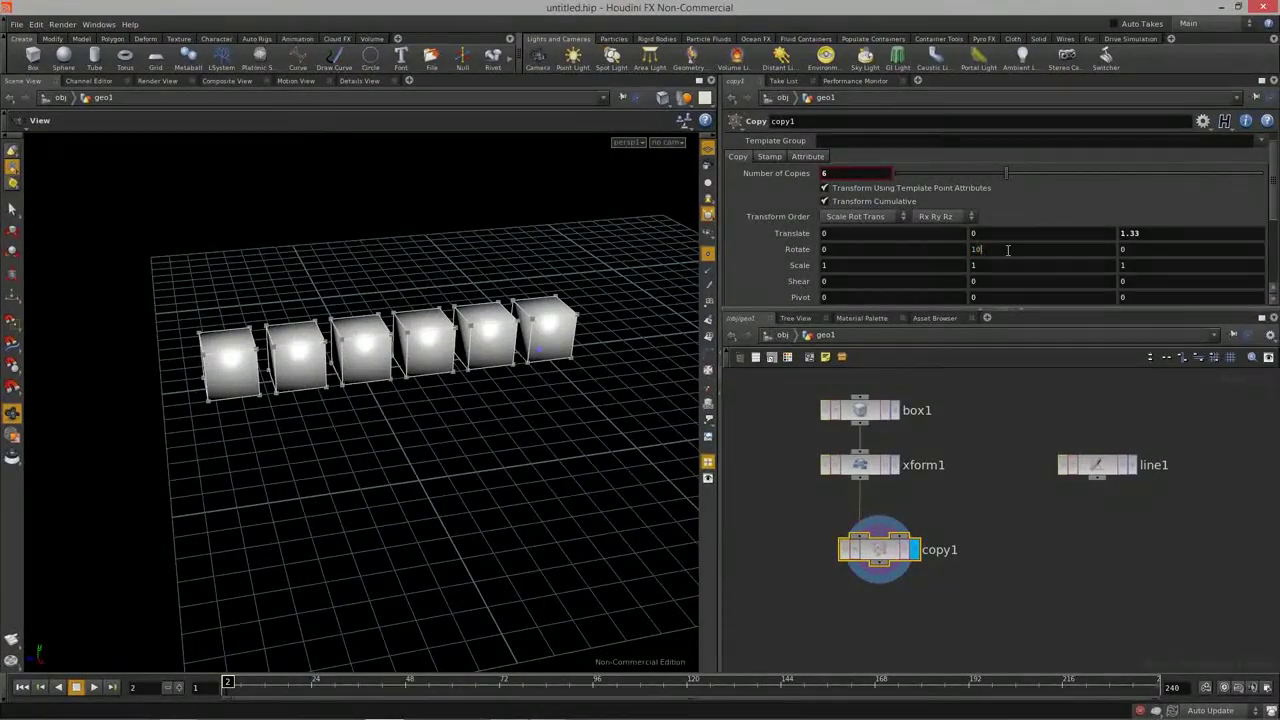
Step: Set copy1's Y rotation to 10 so each successive box turns further
{"action": "left_click", "coordinate": [1007, 249]}
{"action": "type", "text": "10"}
{"action": "key", "text": "Return"}
{"action": "left_click_drag", "start_coordinate": [290, 420], "coordinate": [365, 430]}
Step: Raise copy1's number of copies to 16 to check the cumulative rotation, and reduce it to 5
{"action": "left_click_drag", "start_coordinate": [1006, 173], "coordinate": [1042, 173]}
{"action": "left_click_drag", "start_coordinate": [567, 380], "coordinate": [520, 385]}
{"action": "left_click_drag", "start_coordinate": [1049, 175], "coordinate": [1200, 198]}
{"action": "left_click_drag", "start_coordinate": [470, 295], "coordinate": [615, 370]}
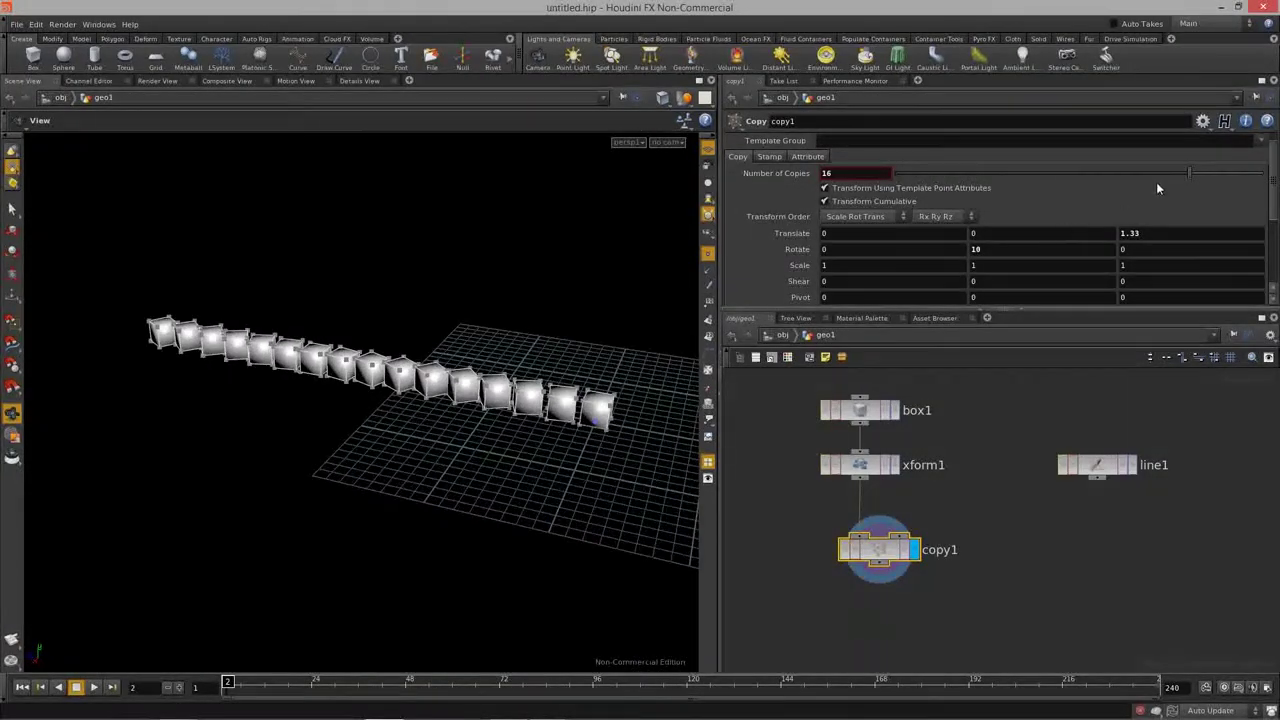
{"action": "left_click_drag", "start_coordinate": [1183, 170], "coordinate": [988, 177]}
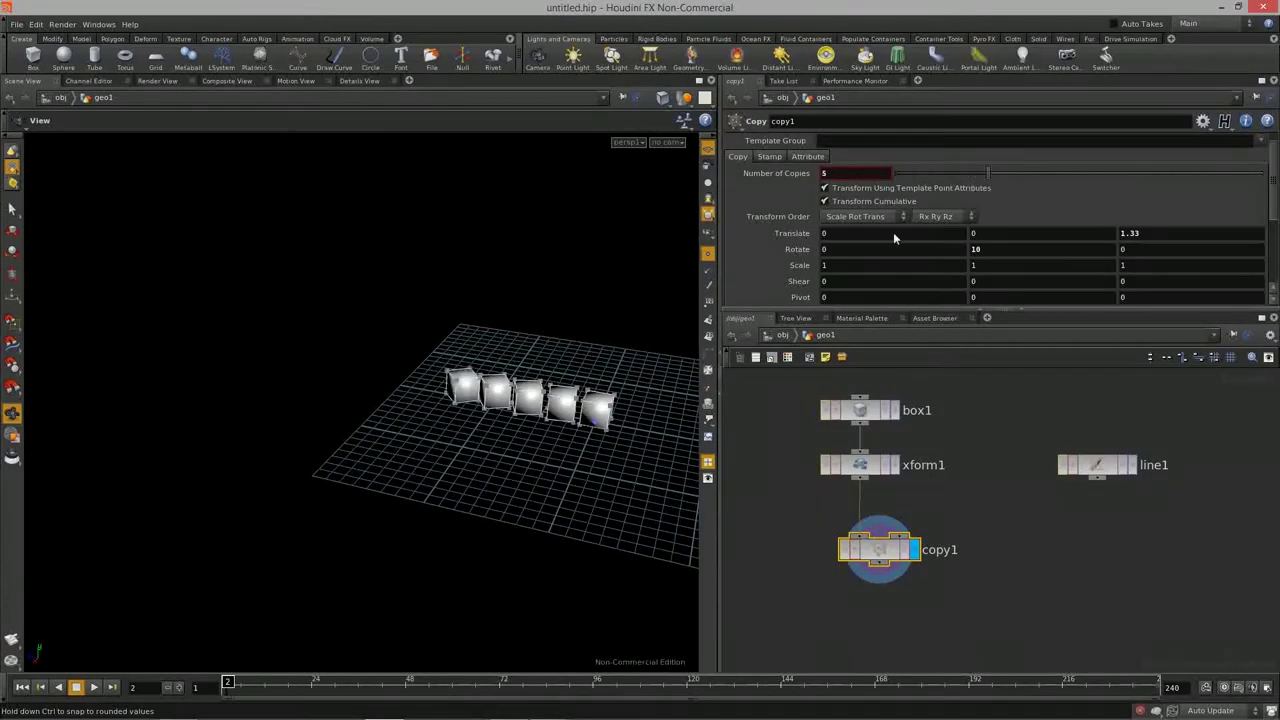
{"action": "left_click_drag", "start_coordinate": [420, 410], "coordinate": [305, 318]}
Step: Set copy1's Y scale to 1.5 and its Y rotation to 5 so successive boxes grow taller
{"action": "left_click", "coordinate": [990, 264]}
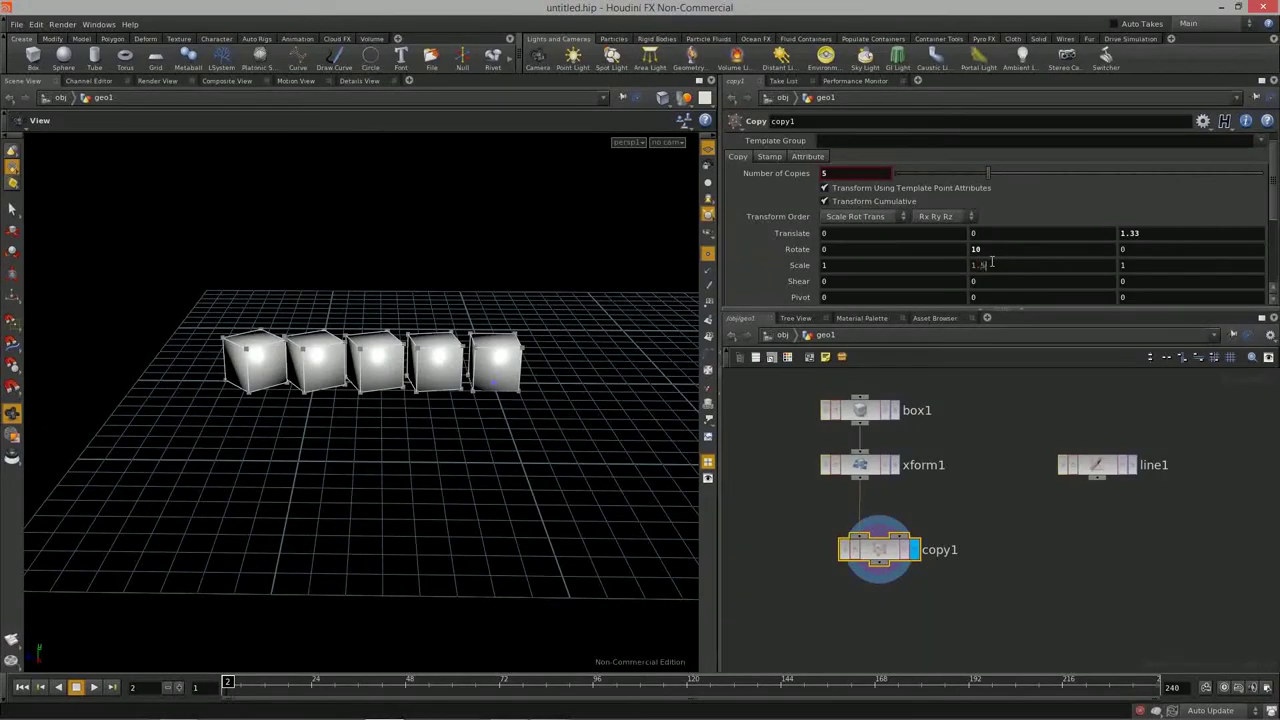
{"action": "type", "text": "1.5"}
{"action": "key", "text": "Return"}
{"action": "left_click_drag", "start_coordinate": [566, 277], "coordinate": [403, 418]}
{"action": "left_click_drag", "start_coordinate": [578, 456], "coordinate": [548, 440]}
{"action": "left_click", "coordinate": [999, 253]}
{"action": "key", "text": "Return"}
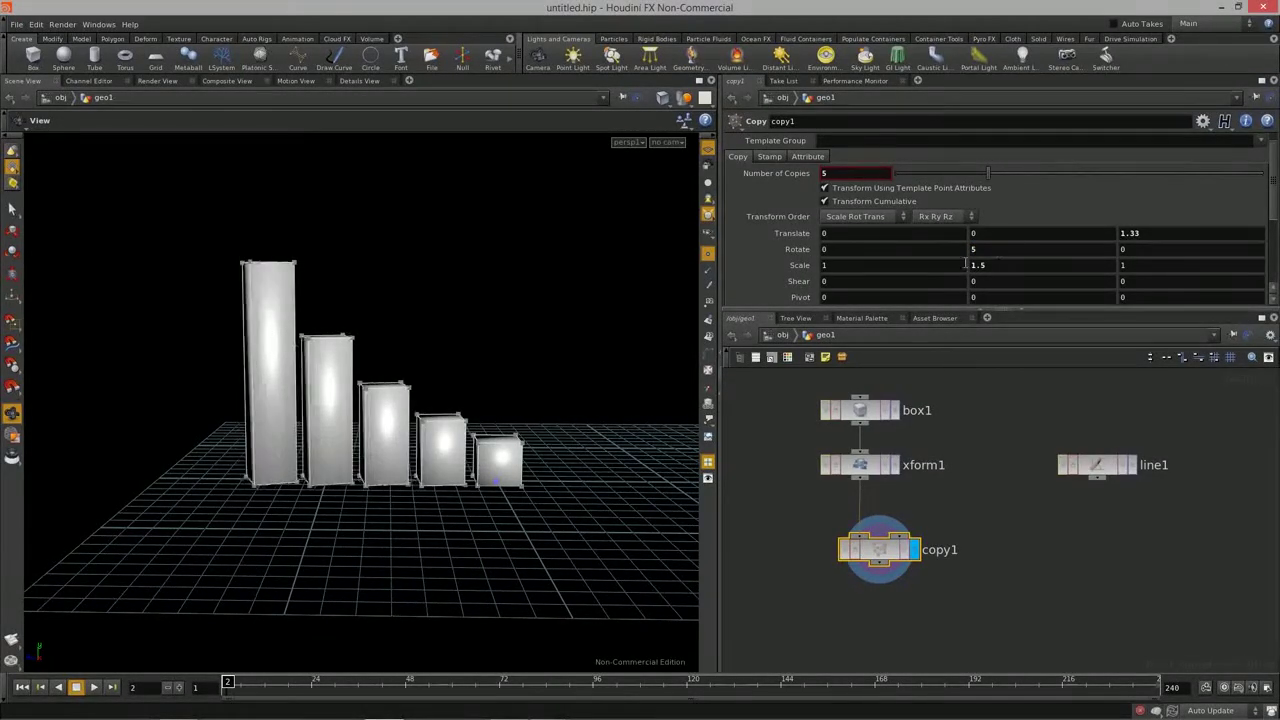
Step: Raise copy1's number of copies to 12 to check the cumulative scaling, and reduce it to 4
{"action": "left_click_drag", "start_coordinate": [506, 349], "coordinate": [537, 366]}
{"action": "left_click_drag", "start_coordinate": [1009, 171], "coordinate": [1116, 173]}
{"action": "left_click_drag", "start_coordinate": [510, 300], "coordinate": [448, 332]}
{"action": "left_click_drag", "start_coordinate": [402, 202], "coordinate": [511, 567]}
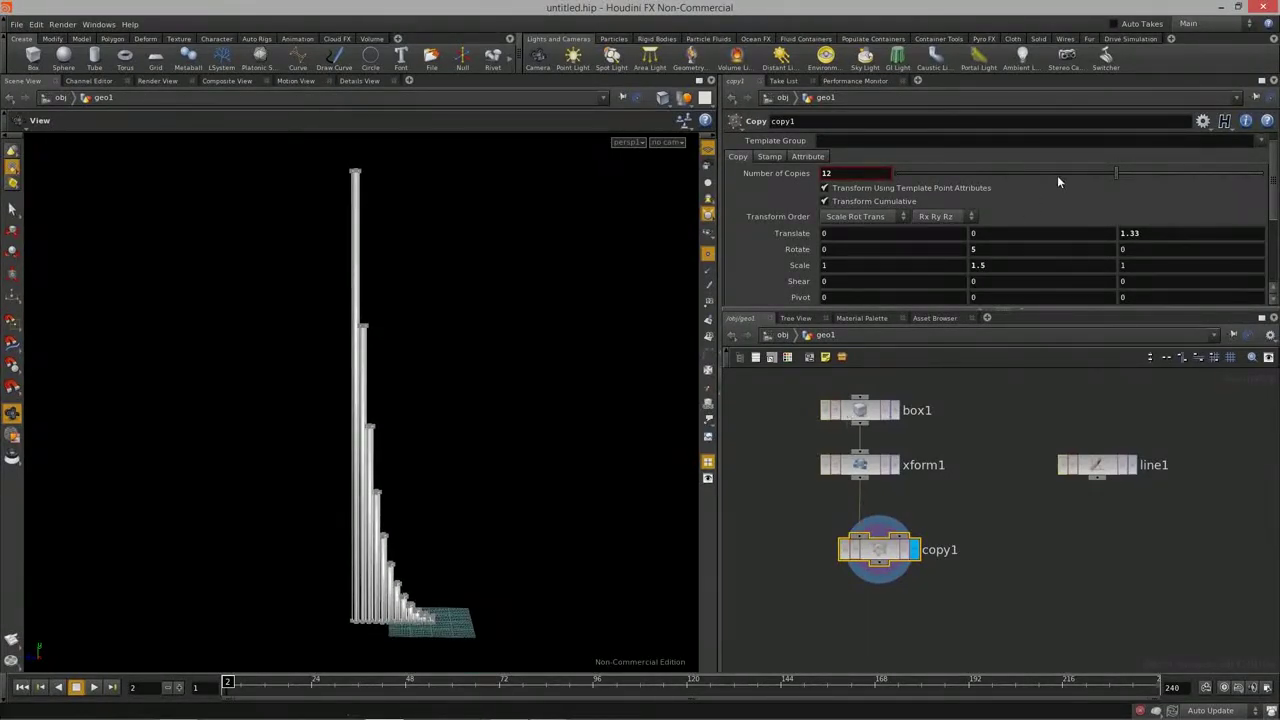
{"action": "left_click_drag", "start_coordinate": [1108, 172], "coordinate": [968, 196]}
{"action": "left_click_drag", "start_coordinate": [494, 437], "coordinate": [455, 420]}
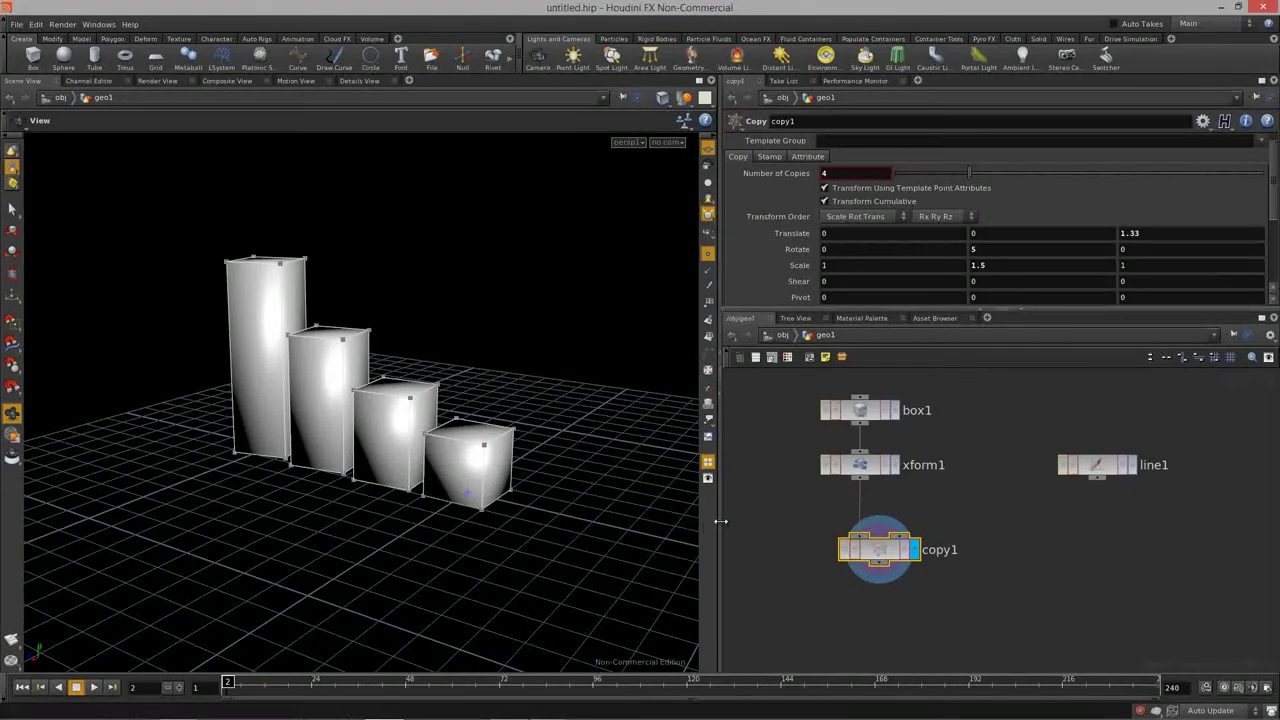
Step: Place copy1 between the xform1 and line1 columns in the network and give the parameter area slightly more height
{"action": "left_click_drag", "start_coordinate": [716, 520], "coordinate": [708, 520]}
{"action": "left_click_drag", "start_coordinate": [548, 504], "coordinate": [434, 429]}
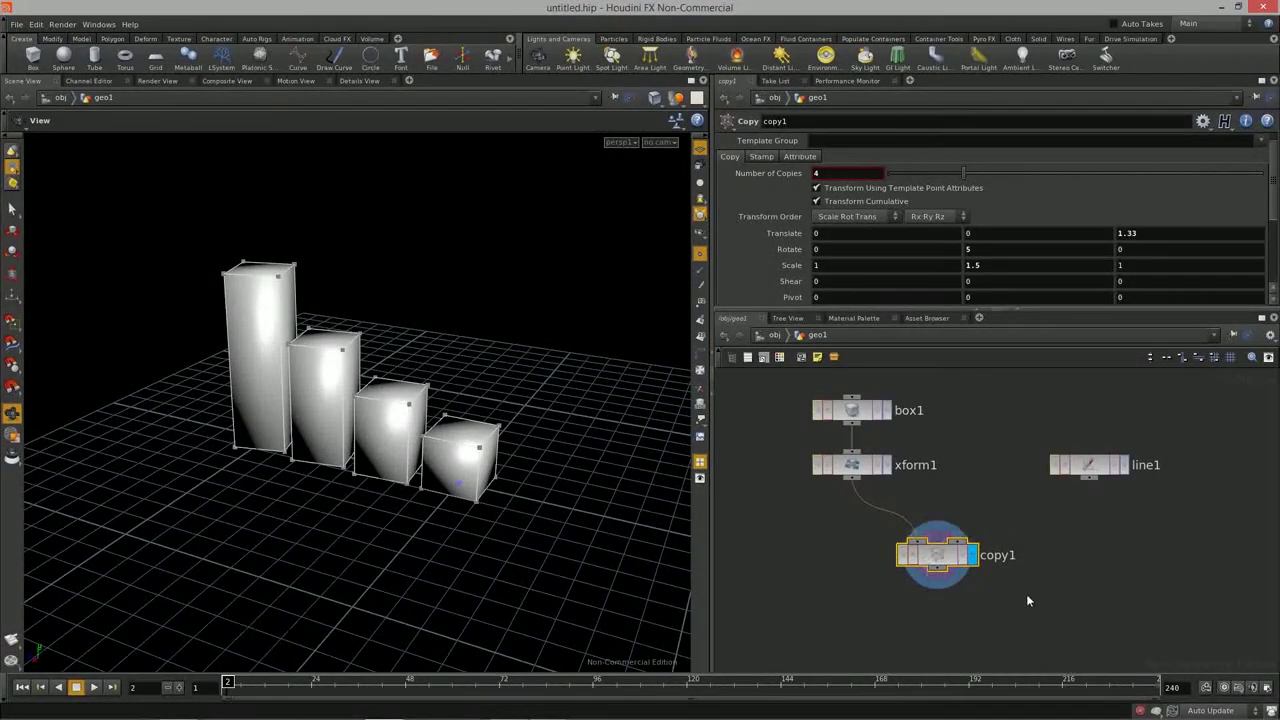
{"action": "key", "text": "h"}
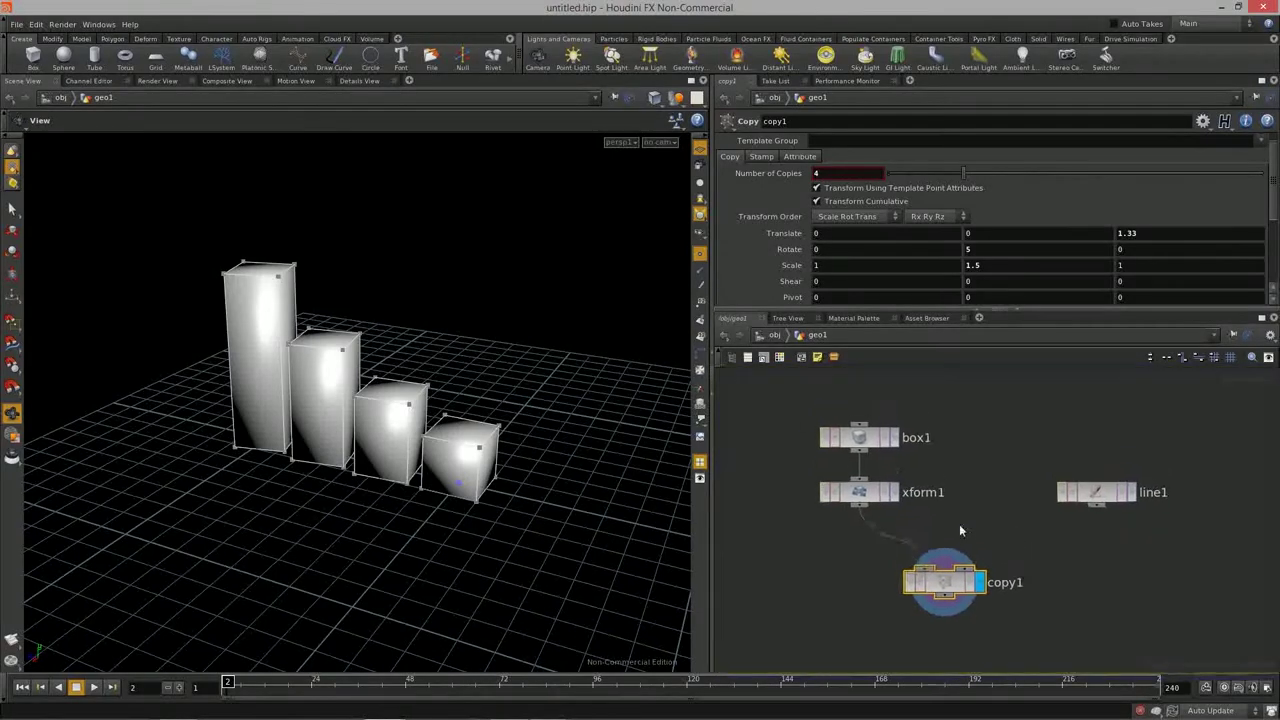
{"action": "left_click_drag", "start_coordinate": [1075, 307], "coordinate": [1076, 404]}
{"action": "key", "text": "h"}
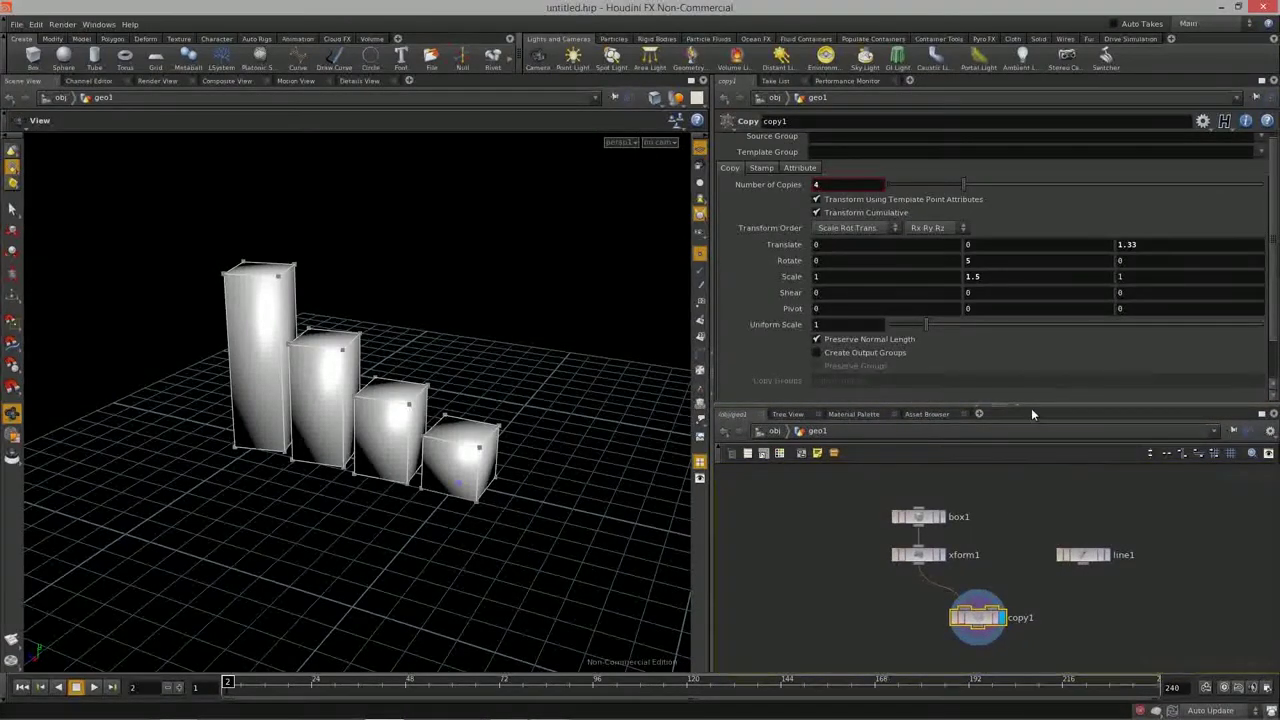
{"action": "left_click_drag", "start_coordinate": [1032, 406], "coordinate": [1036, 377]}
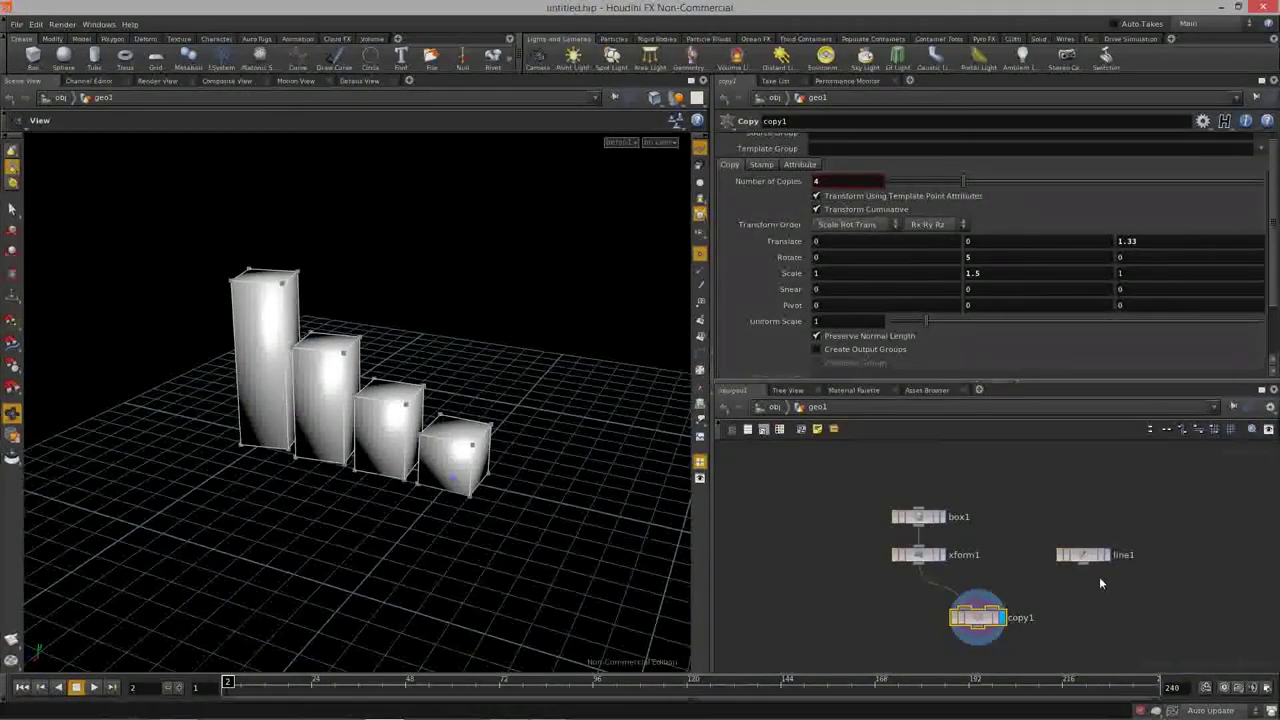
{"action": "key", "text": "h"}
{"action": "left_click_drag", "start_coordinate": [1046, 382], "coordinate": [1044, 340]}
{"action": "key", "text": "h"}
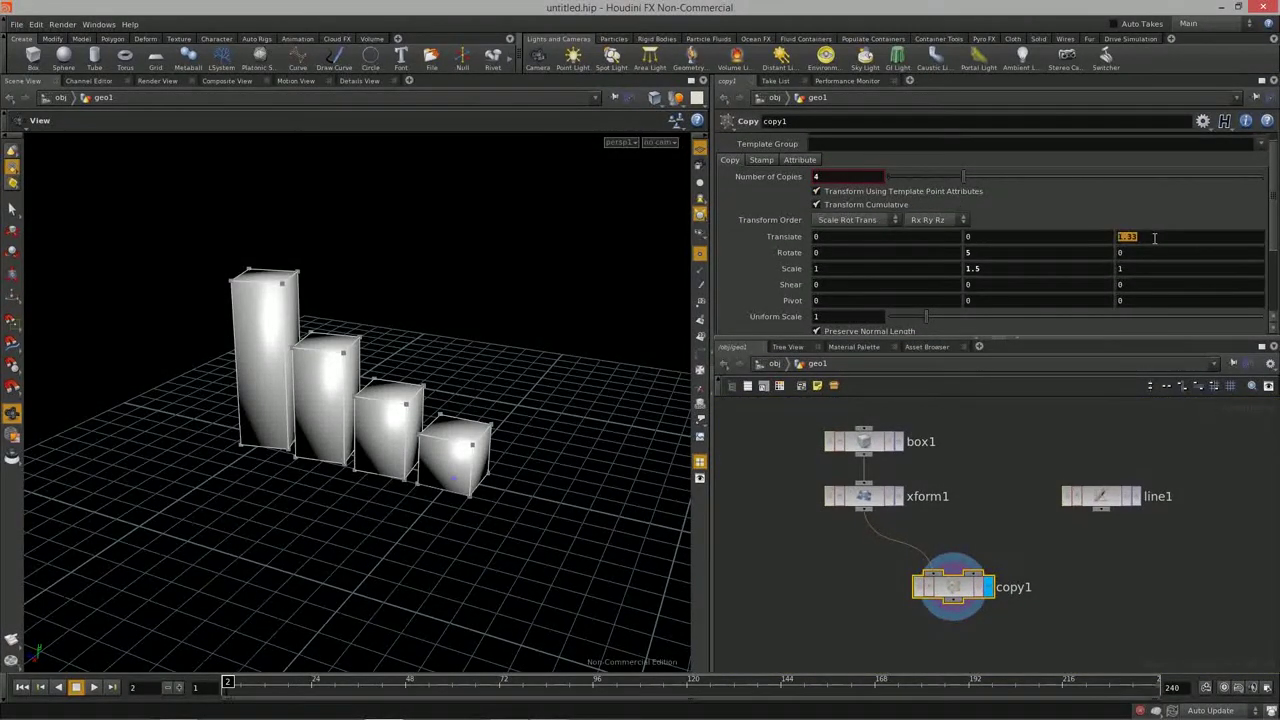
Step: Reset copy1's Z translation to 0 and Y scale to 1, with the number of copies at 1
{"action": "key", "text": "Return"}
{"action": "left_click", "coordinate": [857, 180]}
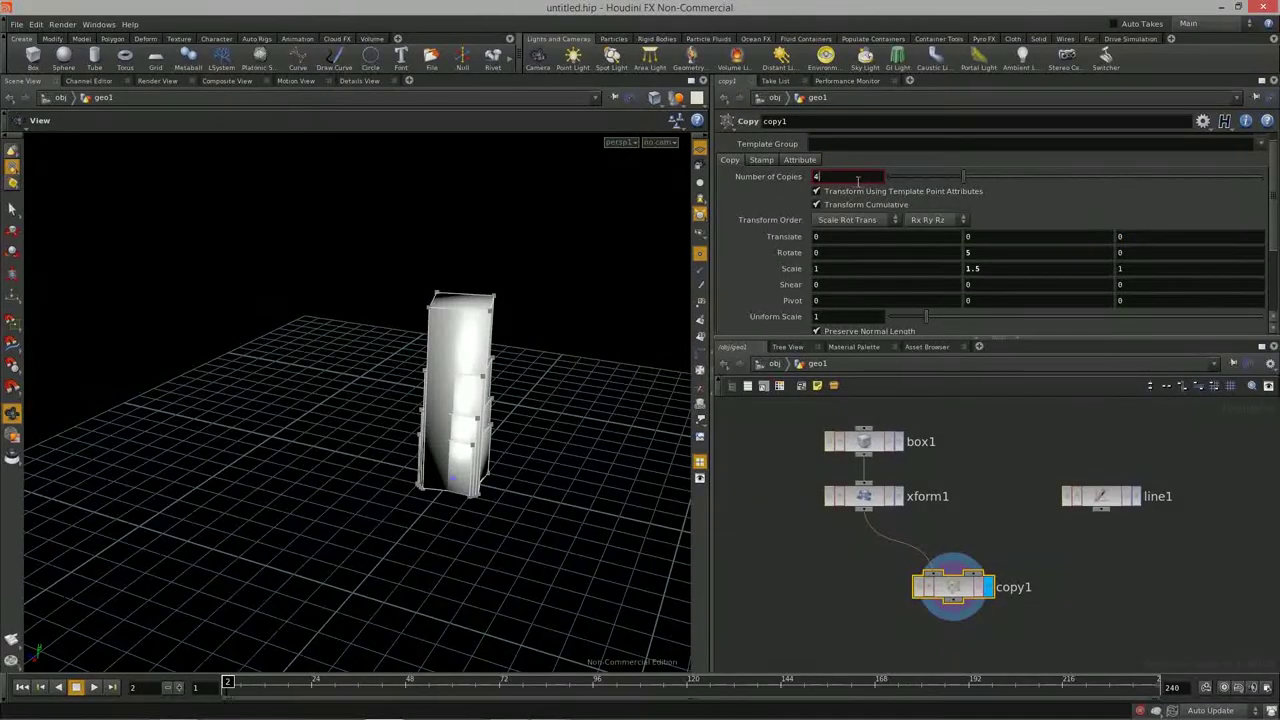
{"action": "key", "text": "Return"}
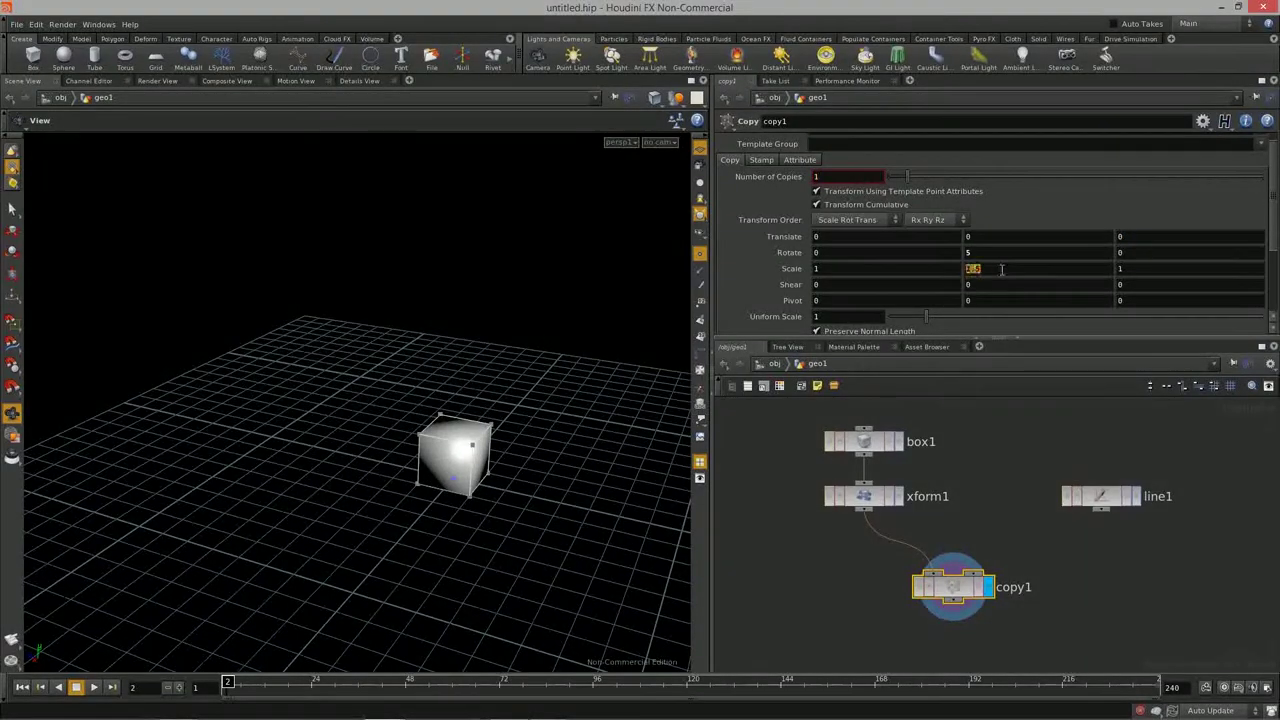
{"action": "left_click_drag", "start_coordinate": [323, 363], "coordinate": [430, 372]}
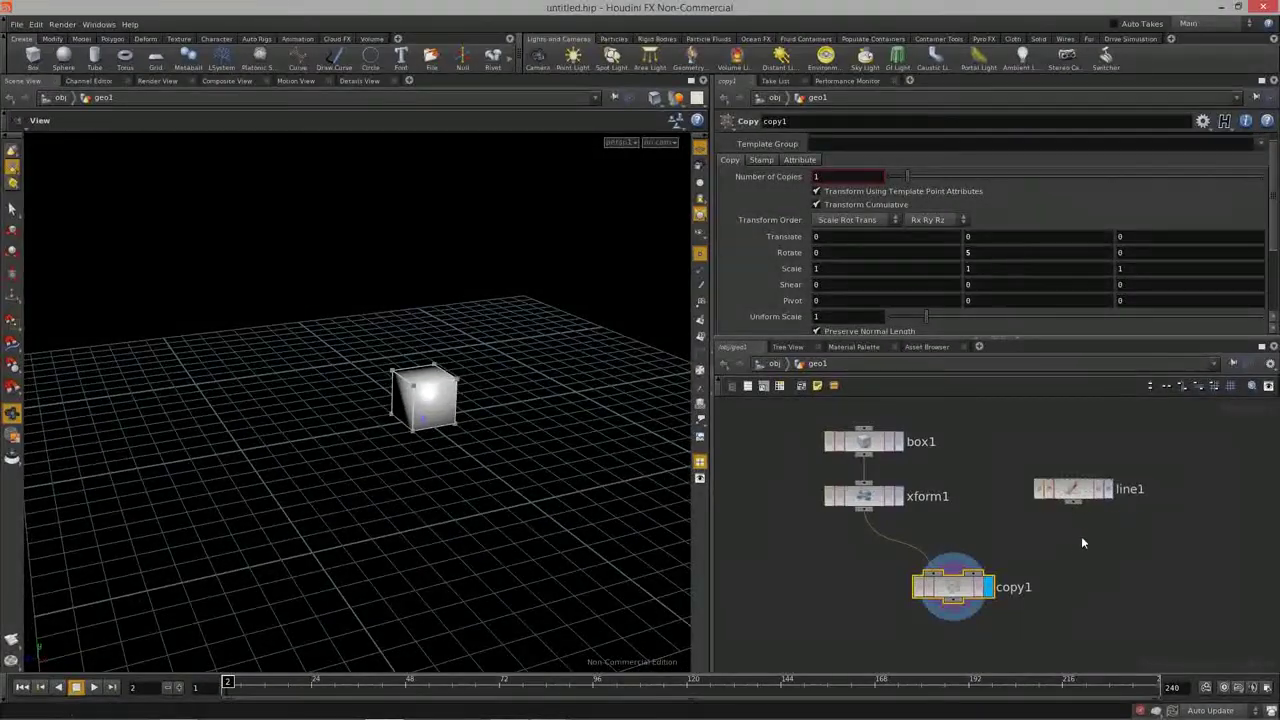
Step: Display line1 on its own and turn on point numbers to inspect the points along the line
{"action": "middle_click_drag", "start_coordinate": [1081, 536], "coordinate": [1188, 515]}
{"action": "left_click", "coordinate": [1180, 470]}
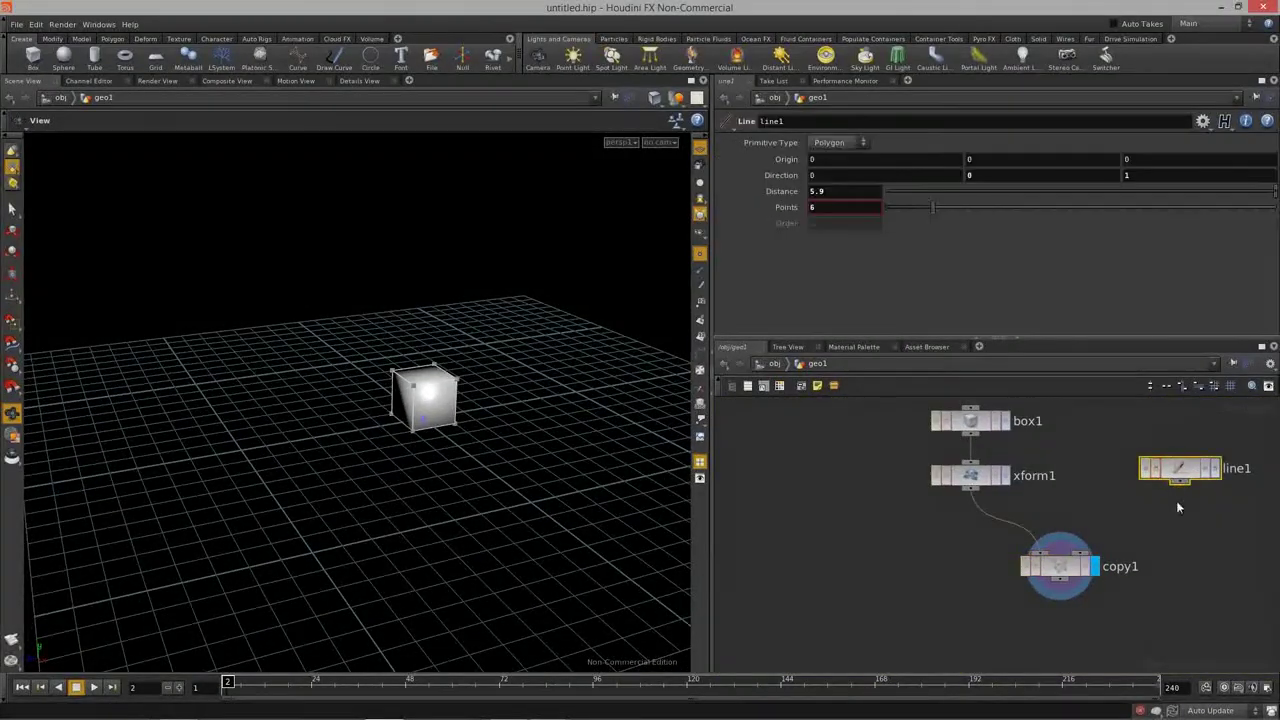
{"action": "left_click", "coordinate": [1215, 468]}
{"action": "left_click_drag", "start_coordinate": [409, 466], "coordinate": [342, 430]}
{"action": "left_click", "coordinate": [699, 308]}
{"action": "left_click_drag", "start_coordinate": [460, 451], "coordinate": [523, 437]}
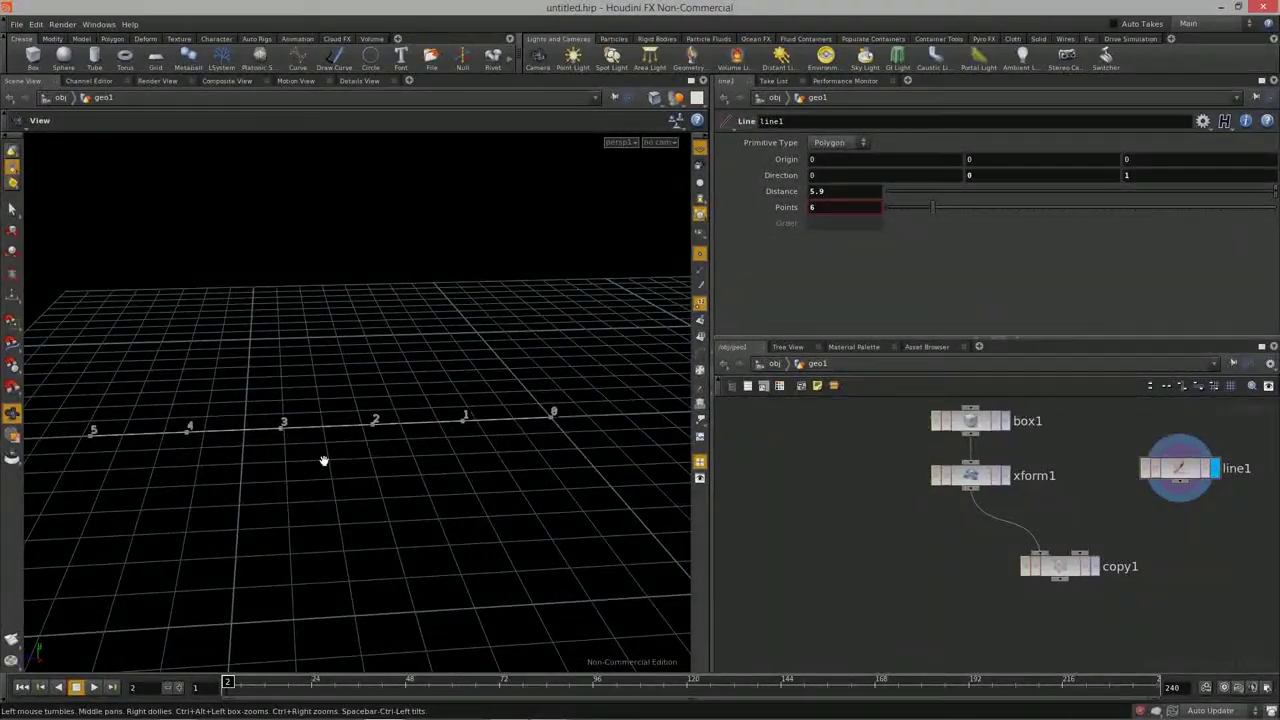
{"action": "left_click_drag", "start_coordinate": [99, 432], "coordinate": [430, 470]}
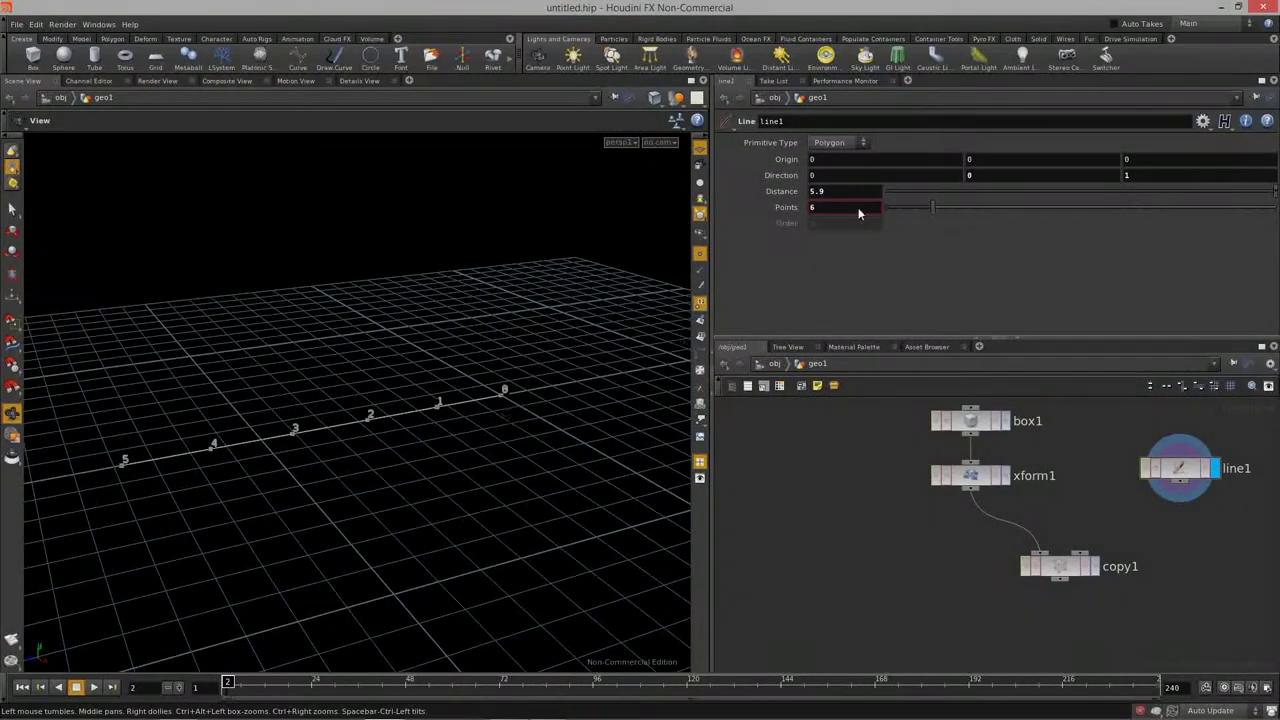
{"action": "mouse_move", "coordinate": [929, 198]}
{"action": "left_mouse_down"}
{"action": "mouse_move", "coordinate": [986, 200]}
{"action": "mouse_move", "coordinate": [933, 203]}
{"action": "left_mouse_up"}
{"action": "left_click_drag", "start_coordinate": [460, 366], "coordinate": [418, 391]}
Step: Connect line1 to copy1's second input as the template and display copy1
{"action": "left_click_drag", "start_coordinate": [1179, 487], "coordinate": [1164, 508]}
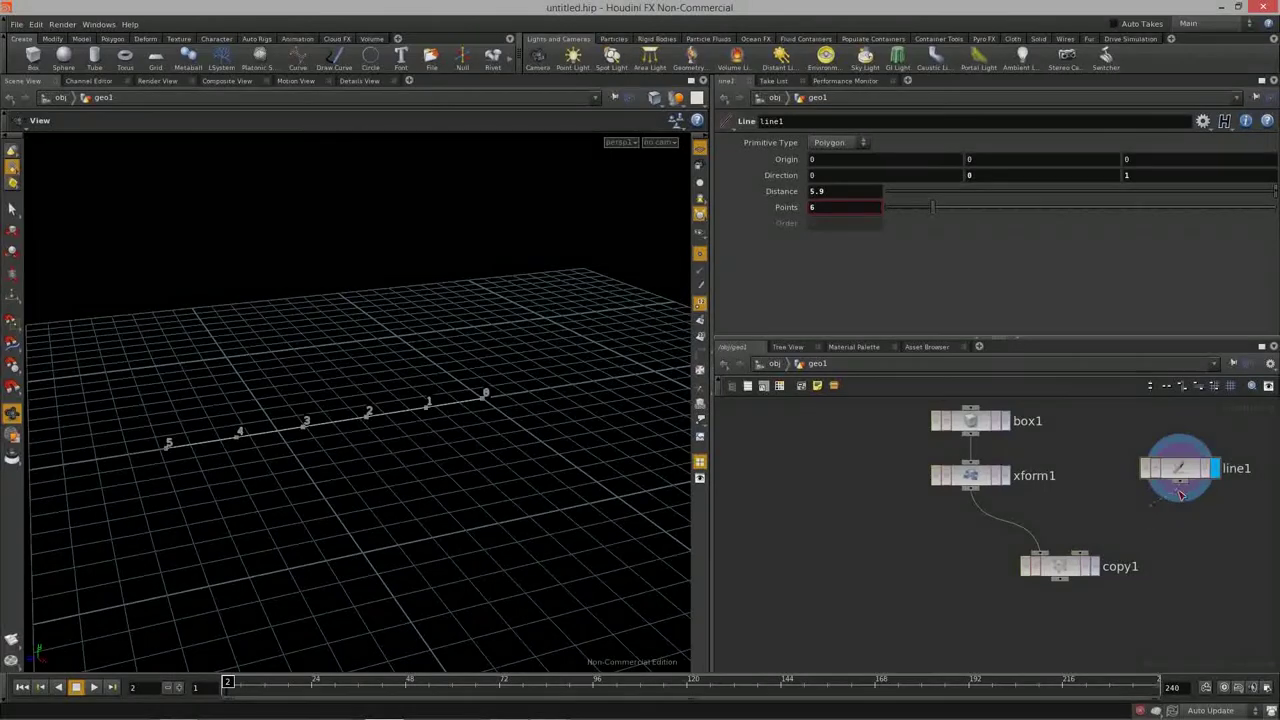
{"action": "left_click_drag", "start_coordinate": [1083, 490], "coordinate": [1036, 598]}
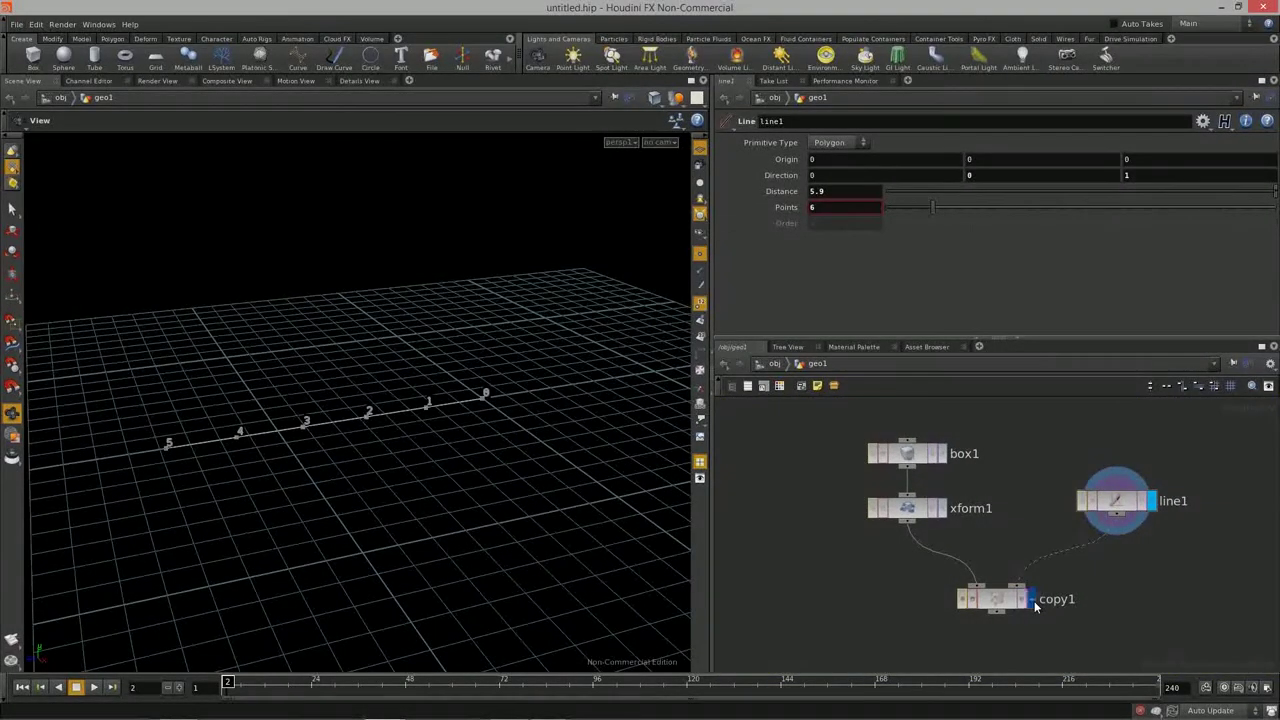
{"action": "left_click", "coordinate": [1033, 600]}
{"action": "left_click_drag", "start_coordinate": [391, 491], "coordinate": [515, 490]}
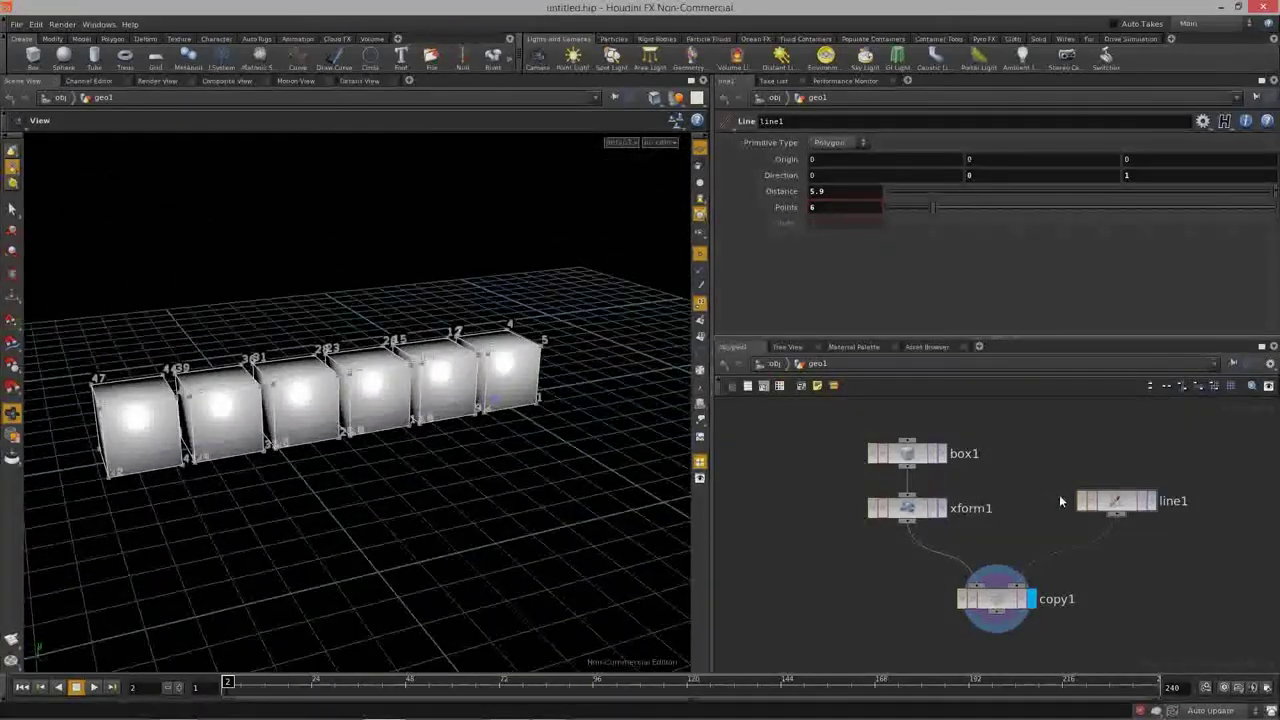
Step: Set line1's distance to 7.1 to spread the boxes apart, and turn off the point numbers
{"action": "left_click", "coordinate": [1115, 508]}
{"action": "scroll", "coordinate": [1003, 433], "scroll_direction": "down", "scroll_amount": 2}
{"action": "mouse_move", "coordinate": [784, 191]}
{"action": "middle_mouse_down"}
{"action": "mouse_move", "coordinate": [1010, 196]}
{"action": "mouse_move", "coordinate": [778, 191]}
{"action": "mouse_move", "coordinate": [892, 192]}
{"action": "mouse_move", "coordinate": [800, 191]}
{"action": "middle_mouse_up"}
{"action": "left_click_drag", "start_coordinate": [666, 234], "coordinate": [250, 420]}
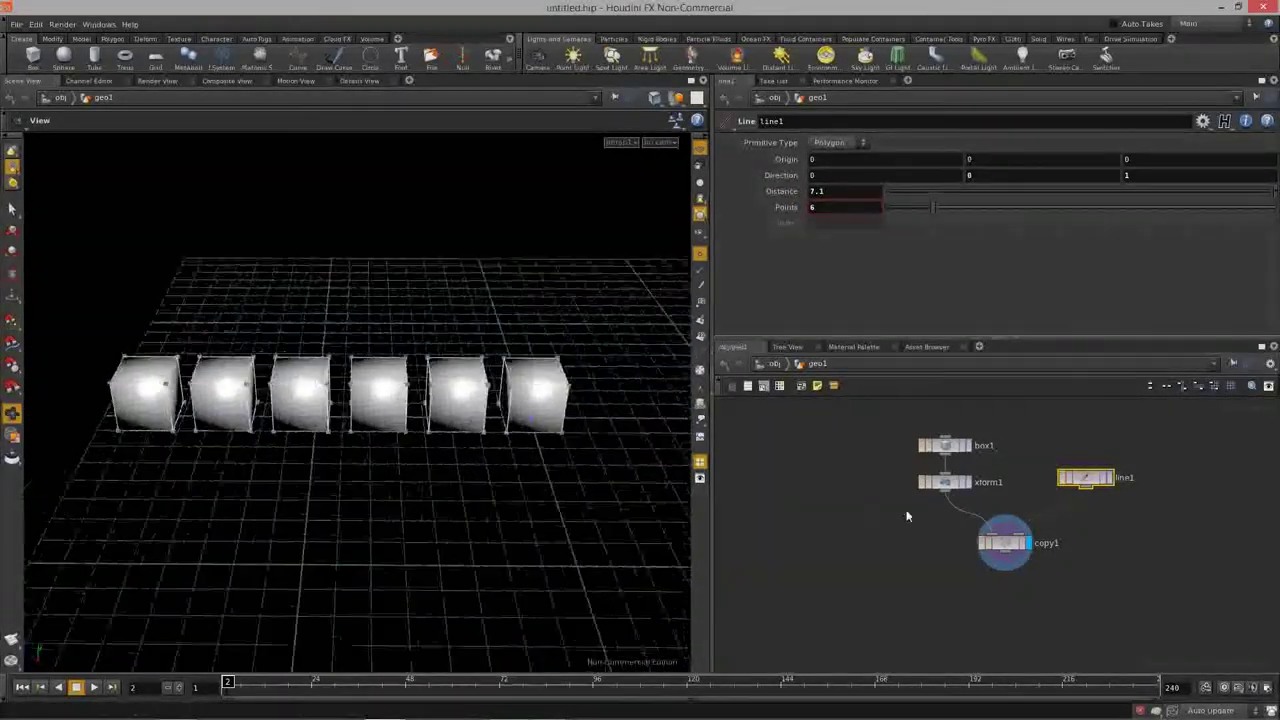
Step: Set copy1's number of copies to 2 and its Y rotation to 0
{"action": "left_click", "coordinate": [1004, 543]}
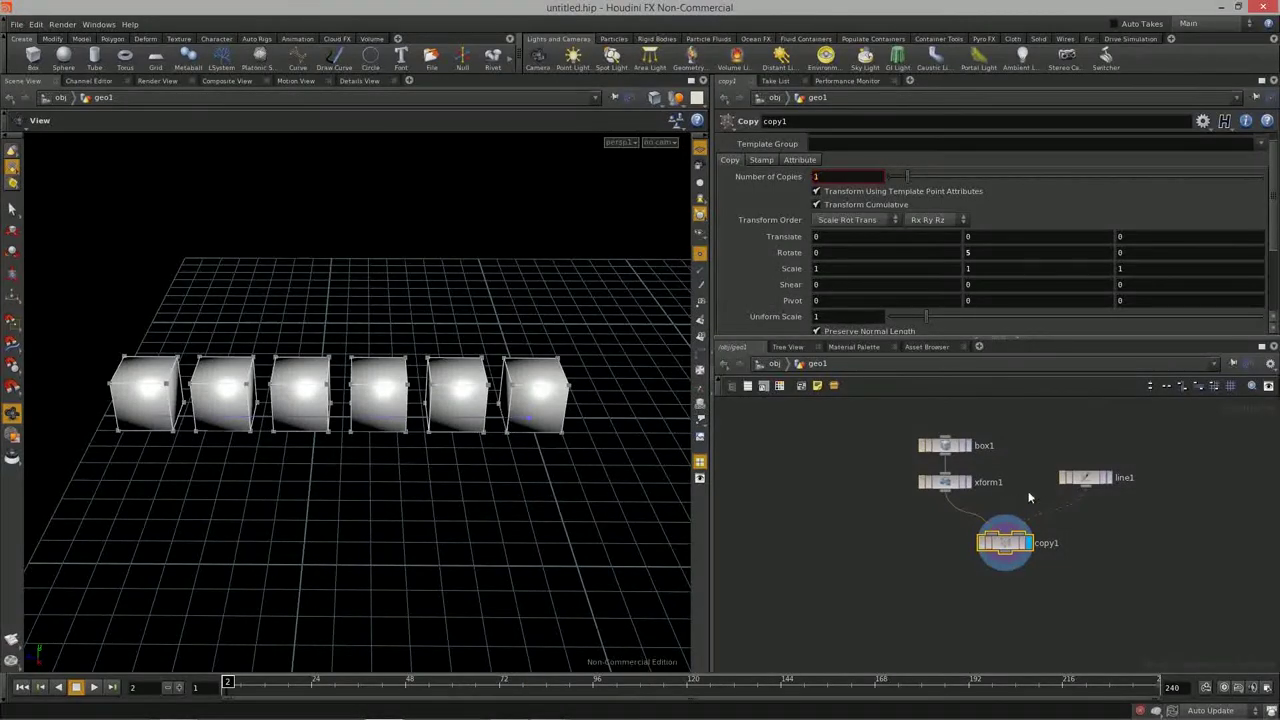
{"action": "scroll", "coordinate": [1013, 558], "scroll_direction": "up", "scroll_amount": 3}
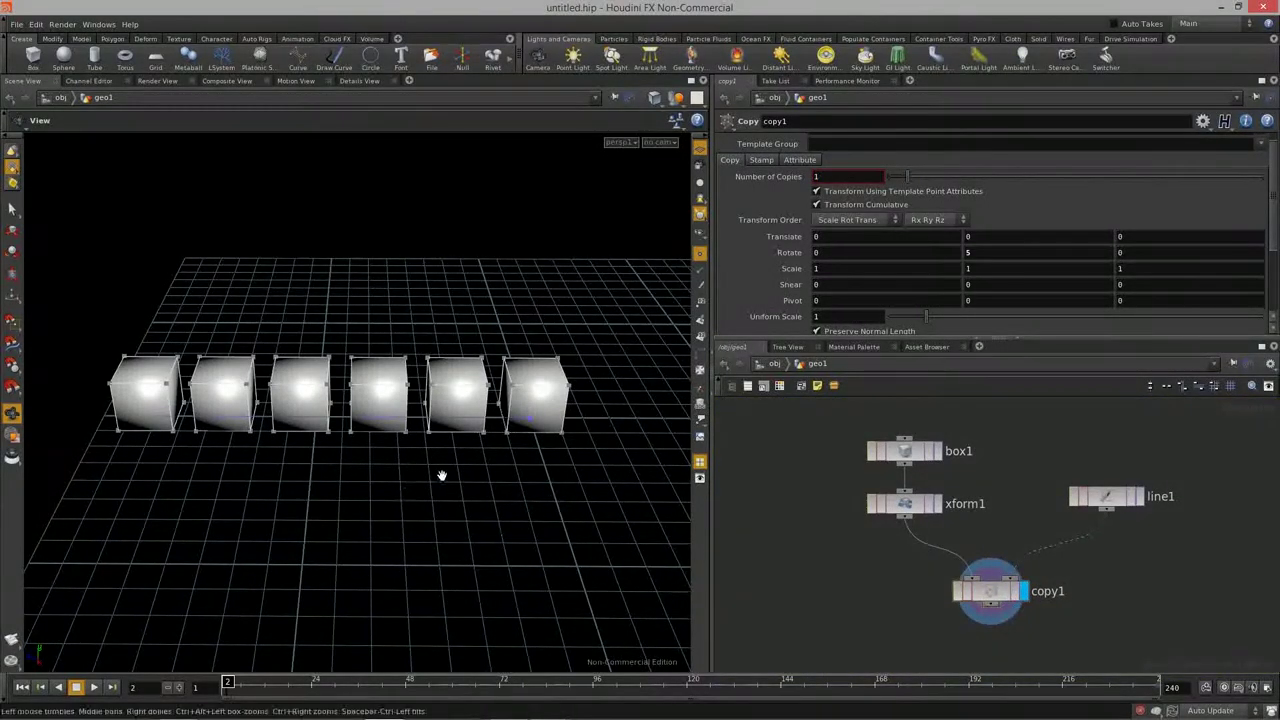
{"action": "left_click_drag", "start_coordinate": [443, 474], "coordinate": [463, 472]}
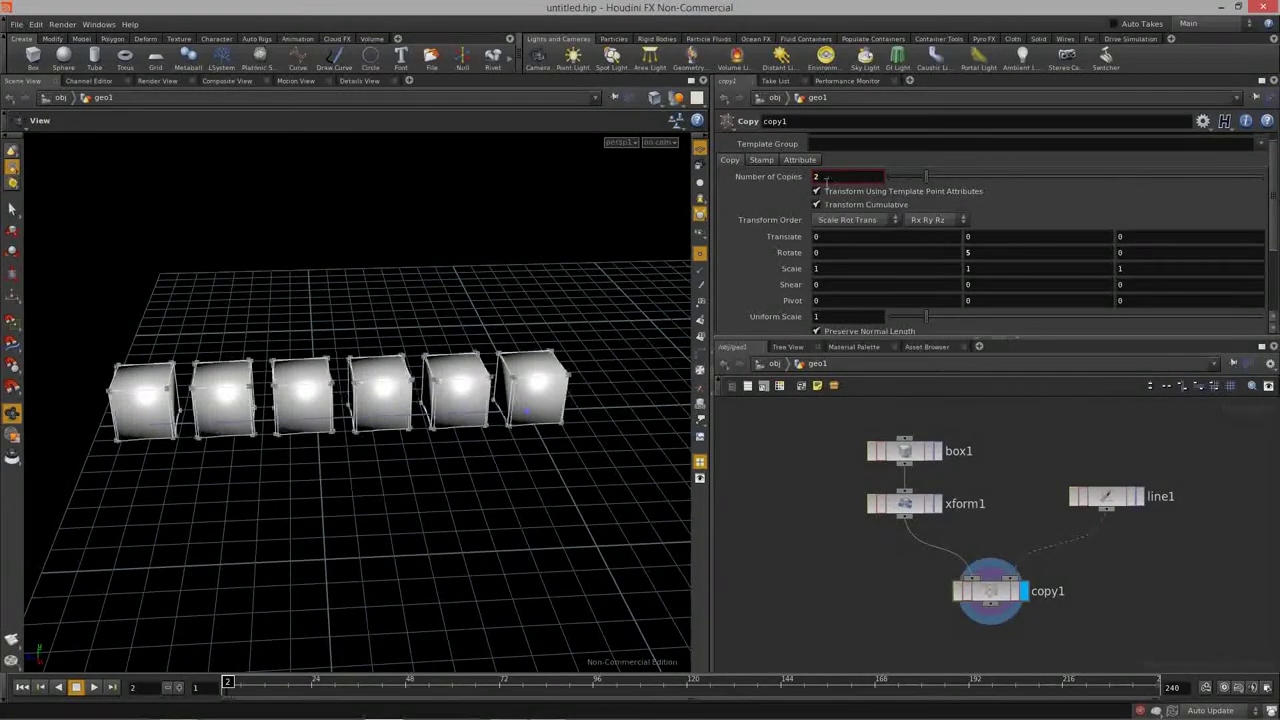
{"action": "left_click_drag", "start_coordinate": [366, 374], "coordinate": [453, 443]}
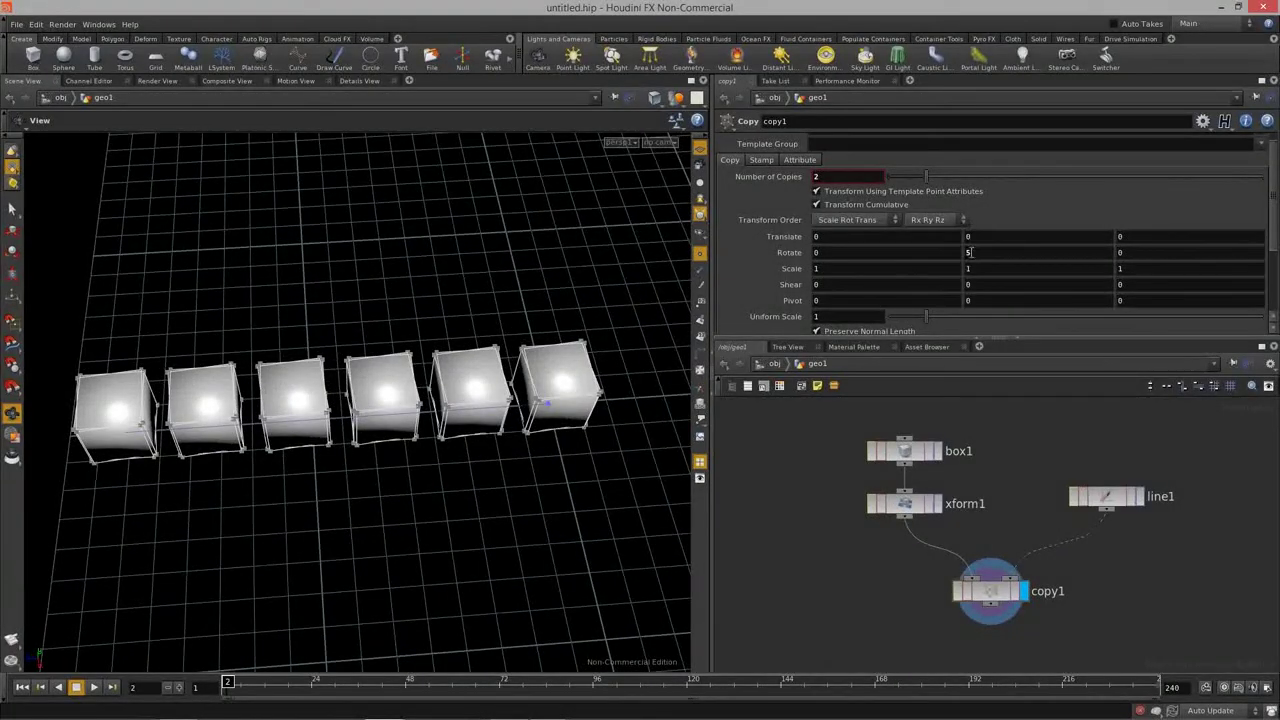
{"action": "left_click_drag", "start_coordinate": [537, 337], "coordinate": [430, 400]}
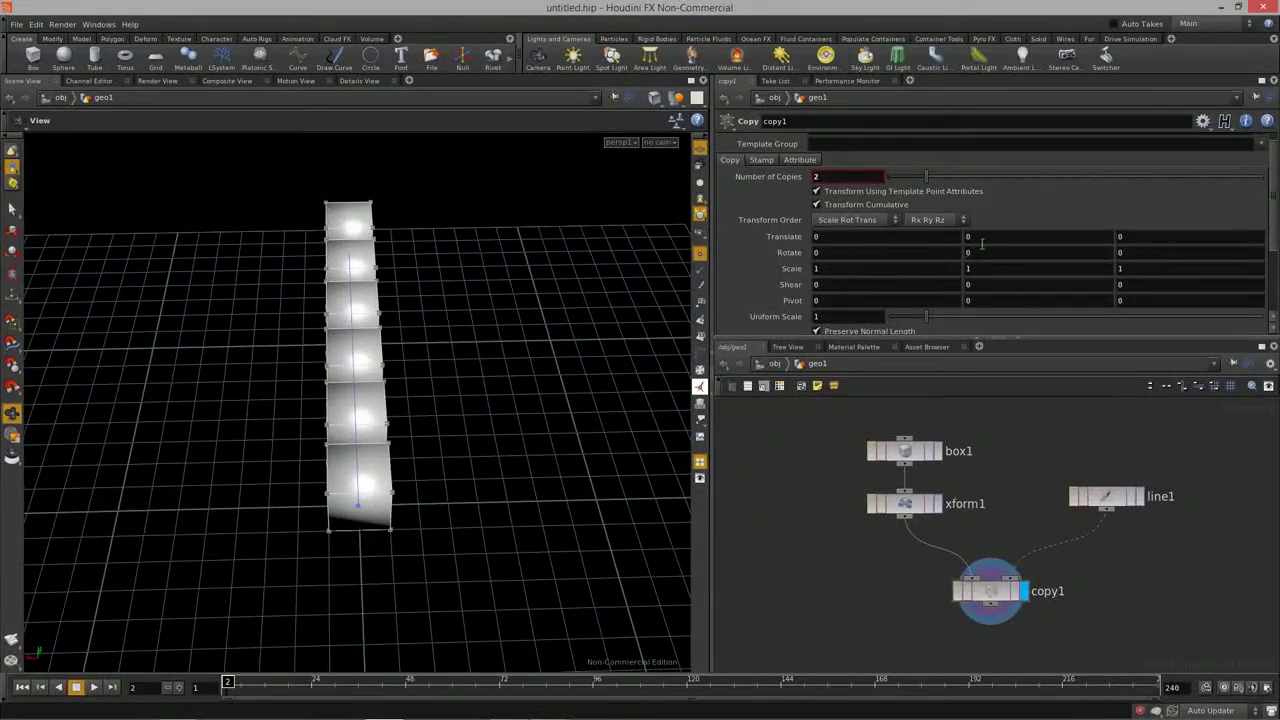
Step: Set copy1's Y translation to 1.5 to stack a second row of boxes above the first
{"action": "left_click", "coordinate": [987, 243]}
{"action": "type", "text": "1.5"}
{"action": "key", "text": "Return"}
{"action": "left_click_drag", "start_coordinate": [451, 429], "coordinate": [520, 380]}
Step: Set copy1's number of copies to 5 and line1's distance to 8.1 to form a spaced wall of boxes
{"action": "left_click", "coordinate": [1105, 510]}
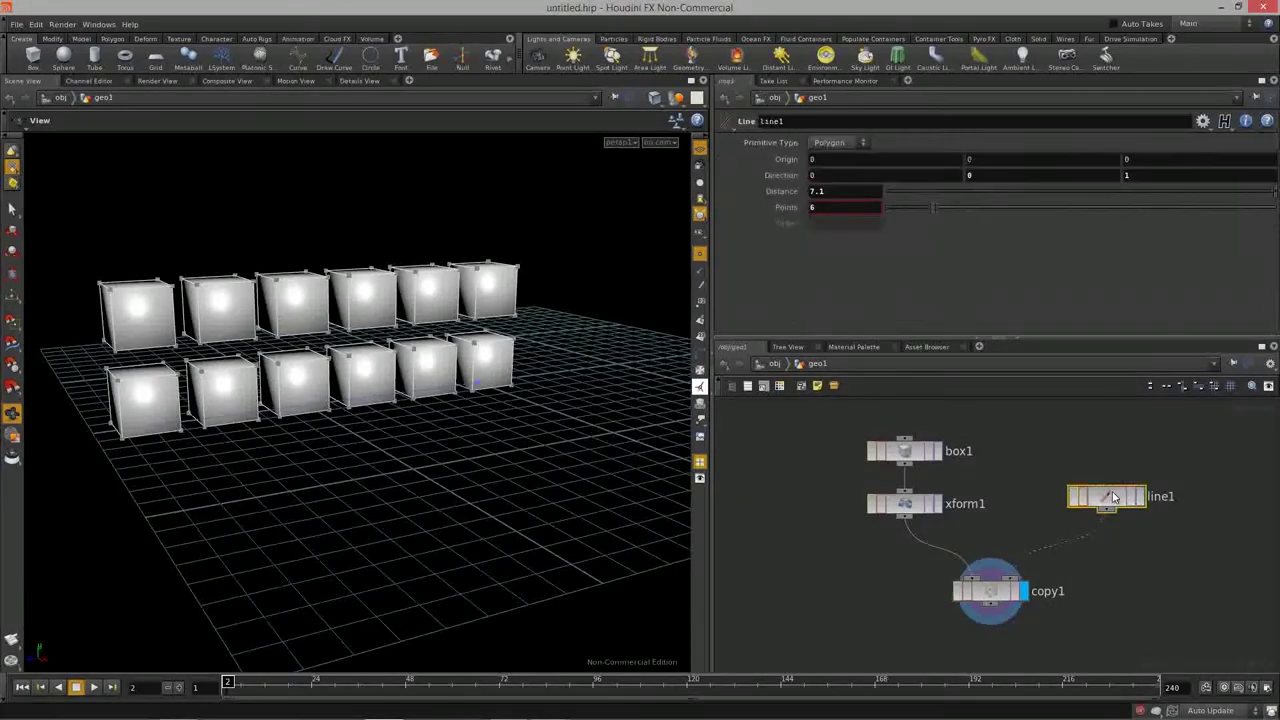
{"action": "mouse_move", "coordinate": [826, 190]}
{"action": "middle_mouse_down"}
{"action": "mouse_move", "coordinate": [956, 191]}
{"action": "mouse_move", "coordinate": [715, 198]}
{"action": "mouse_move", "coordinate": [850, 195]}
{"action": "middle_mouse_up"}
{"action": "left_click", "coordinate": [990, 591]}
{"action": "left_click_drag", "start_coordinate": [928, 176], "coordinate": [981, 170]}
{"action": "left_click_drag", "start_coordinate": [300, 395], "coordinate": [470, 444]}
{"action": "left_click", "coordinate": [1106, 496]}
{"action": "middle_click_drag", "start_coordinate": [830, 191], "coordinate": [870, 190]}
{"action": "mouse_move", "coordinate": [928, 205]}
{"action": "left_mouse_down"}
{"action": "mouse_move", "coordinate": [960, 206]}
{"action": "mouse_move", "coordinate": [906, 209]}
{"action": "mouse_move", "coordinate": [939, 206]}
{"action": "mouse_move", "coordinate": [925, 213]}
{"action": "left_mouse_up"}
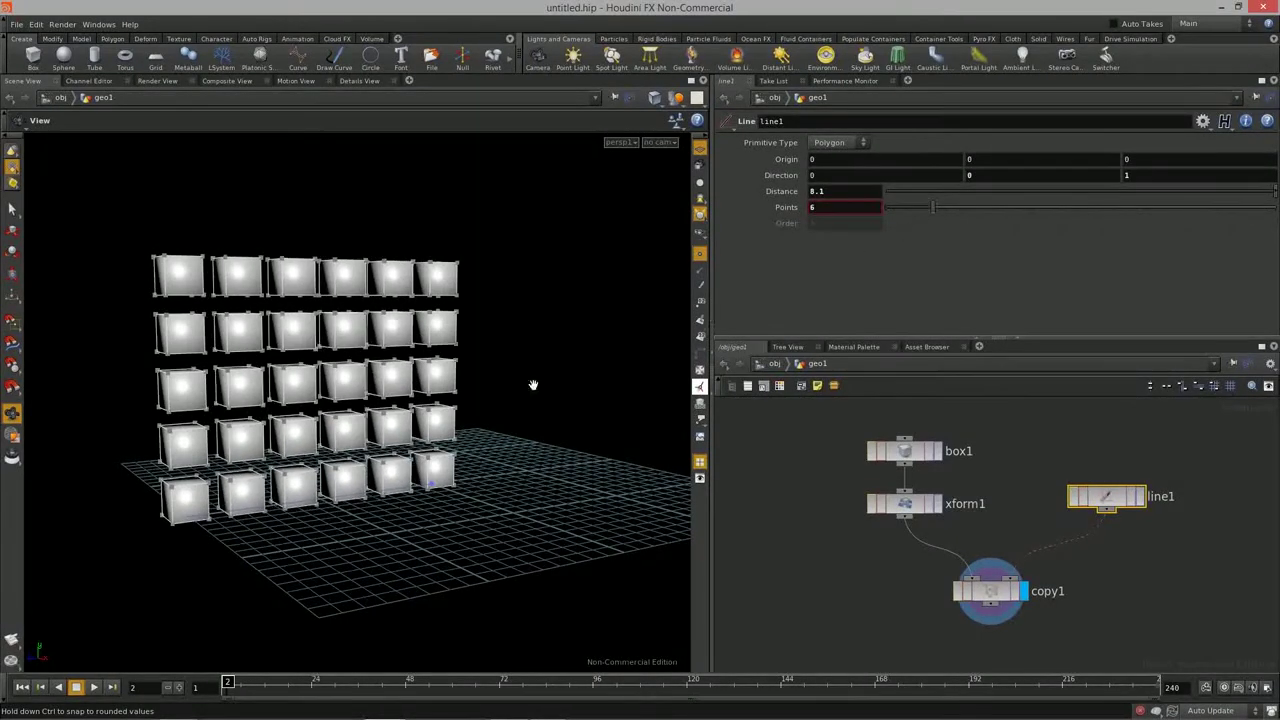
Step: Reduce copy1's number of copies to 1 and reset its Y translation to 0
{"action": "left_click", "coordinate": [997, 598]}
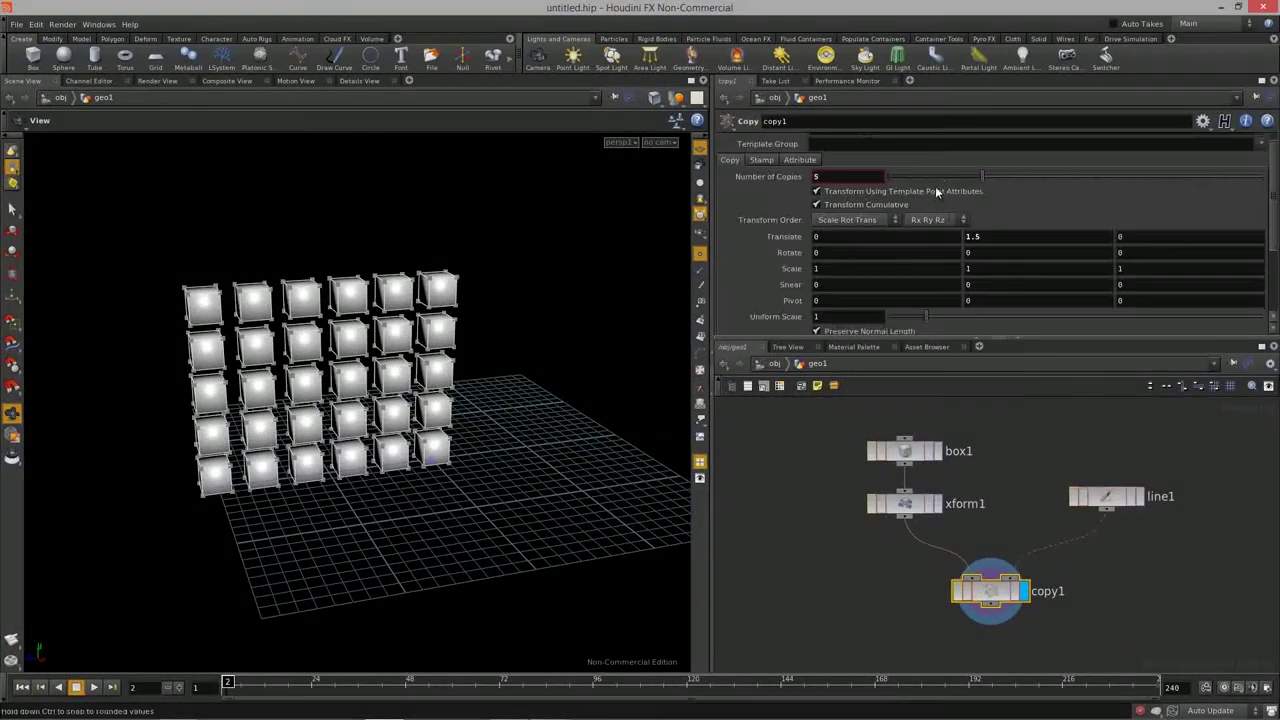
{"action": "left_click_drag", "start_coordinate": [966, 174], "coordinate": [891, 185]}
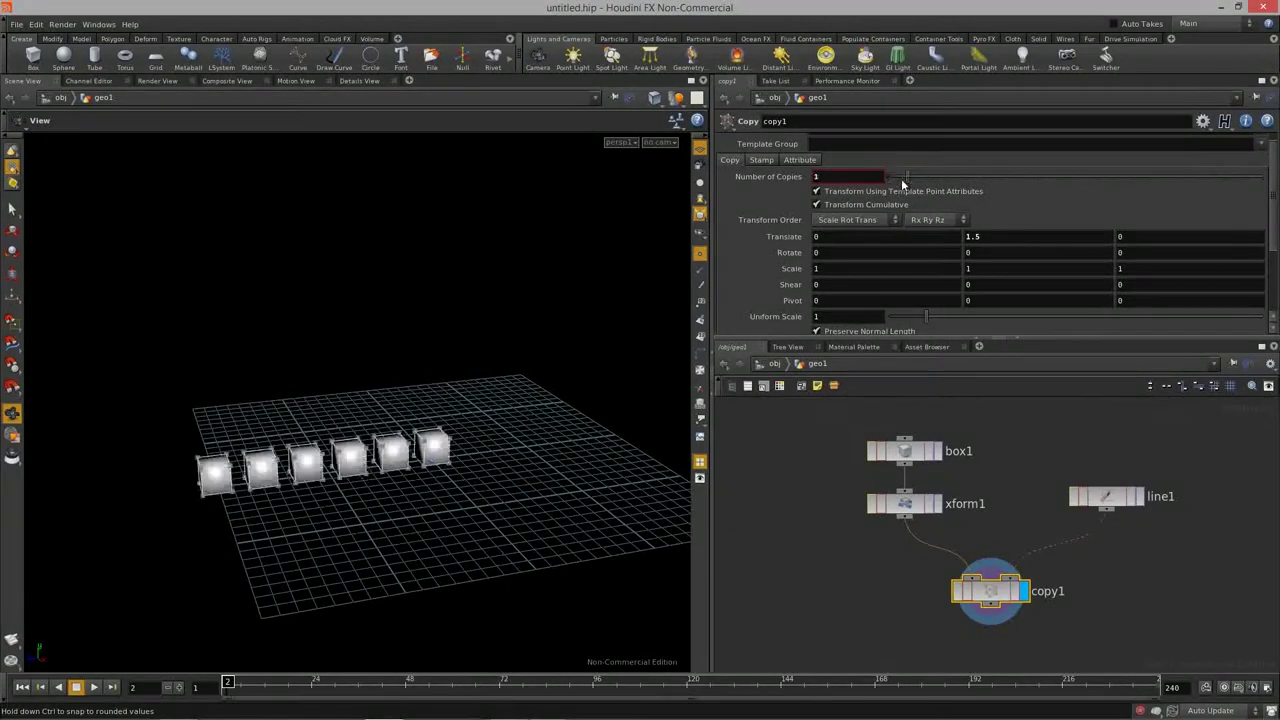
{"action": "left_click_drag", "start_coordinate": [552, 366], "coordinate": [443, 434]}
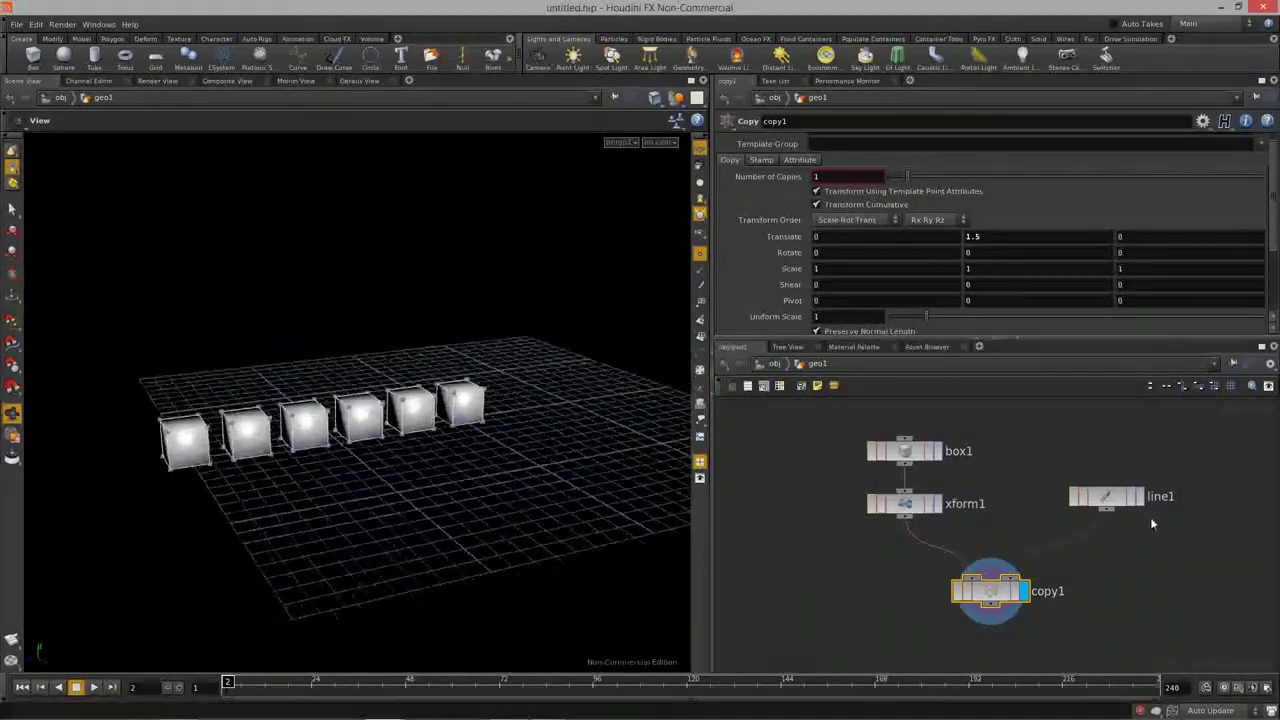
{"action": "left_click_drag", "start_coordinate": [1098, 508], "coordinate": [1096, 512]}
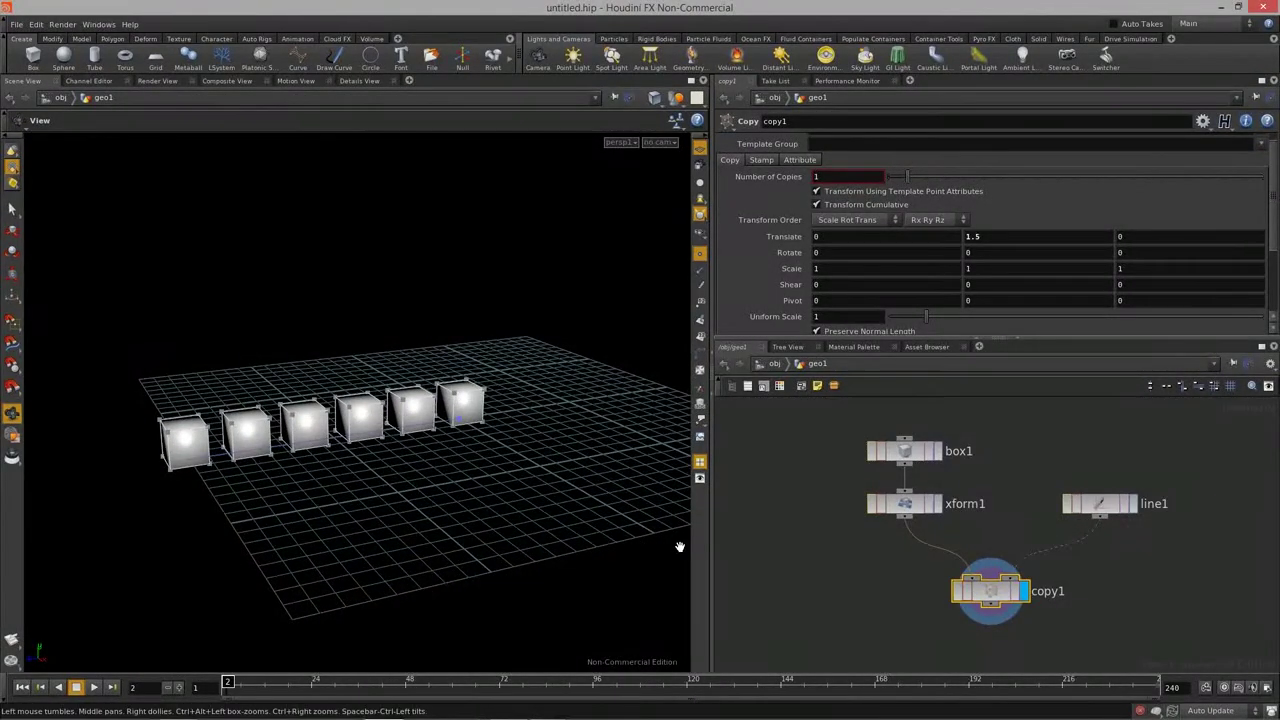
{"action": "left_click_drag", "start_coordinate": [491, 437], "coordinate": [373, 458]}
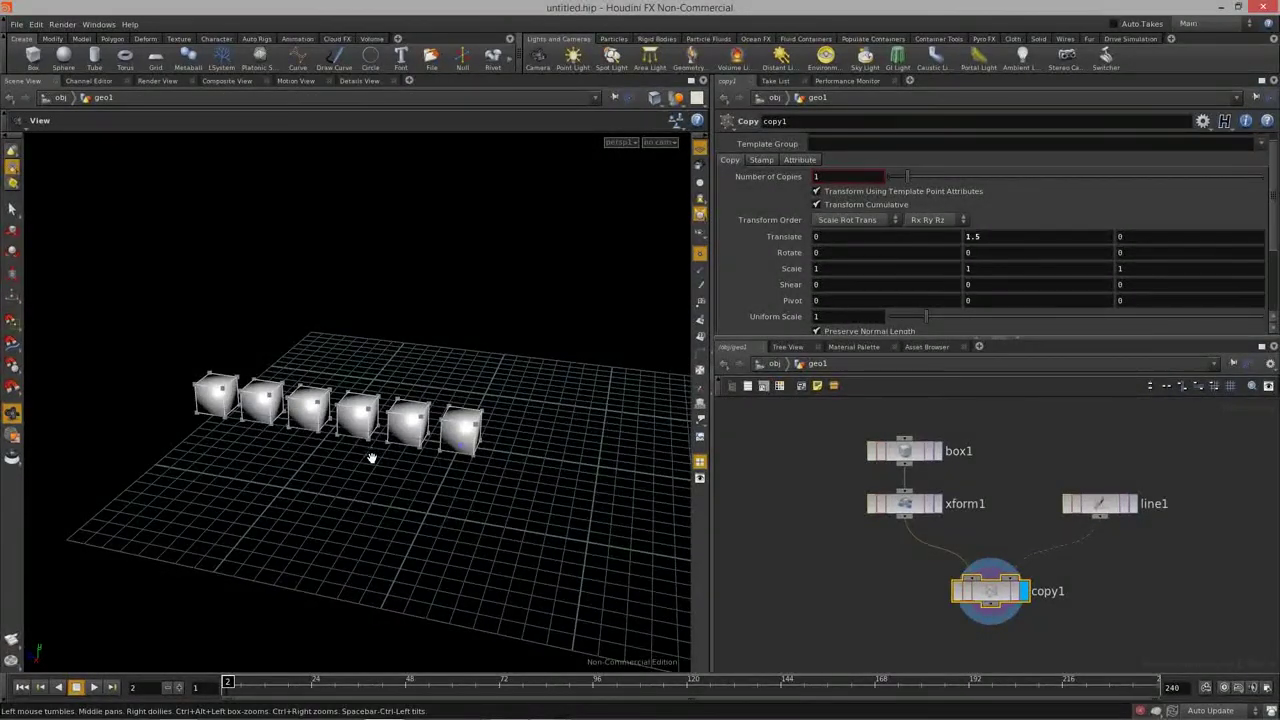
{"action": "left_click_drag", "start_coordinate": [363, 458], "coordinate": [500, 474]}
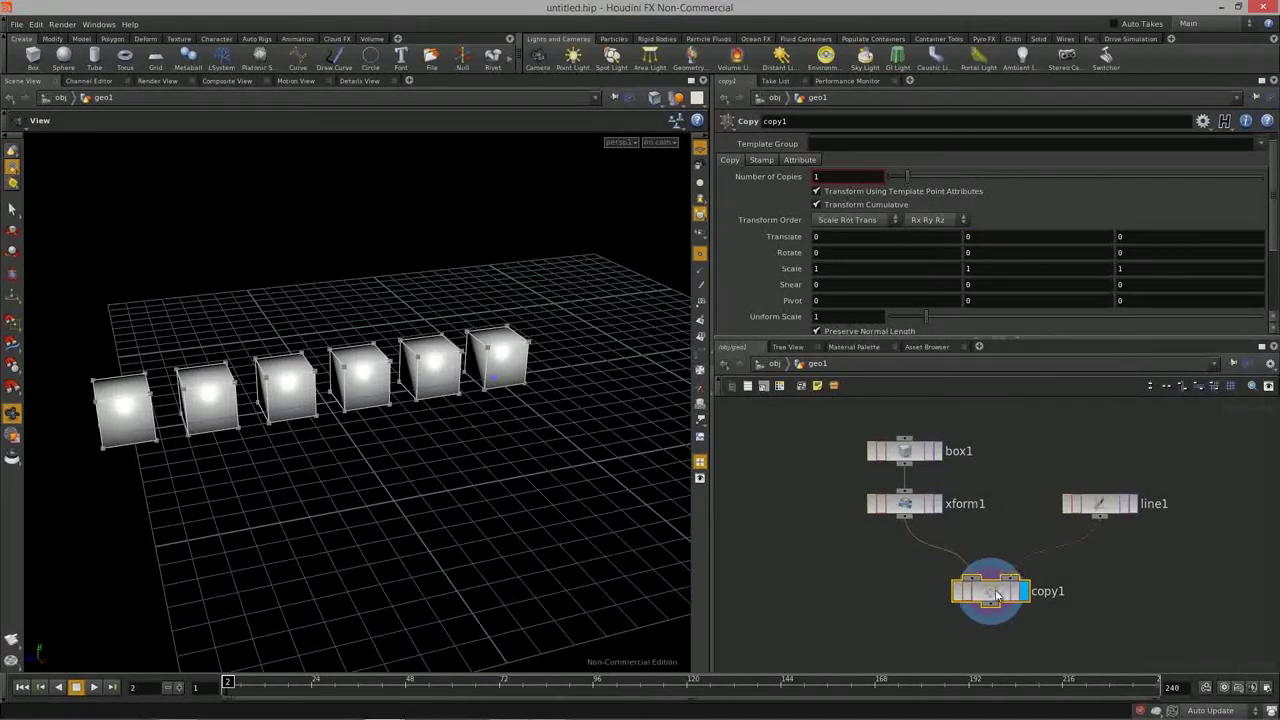
Step: Try 2 copies on copy1 with no transform, and return the number of copies to 1
{"action": "left_click_drag", "start_coordinate": [996, 596], "coordinate": [1003, 611]}
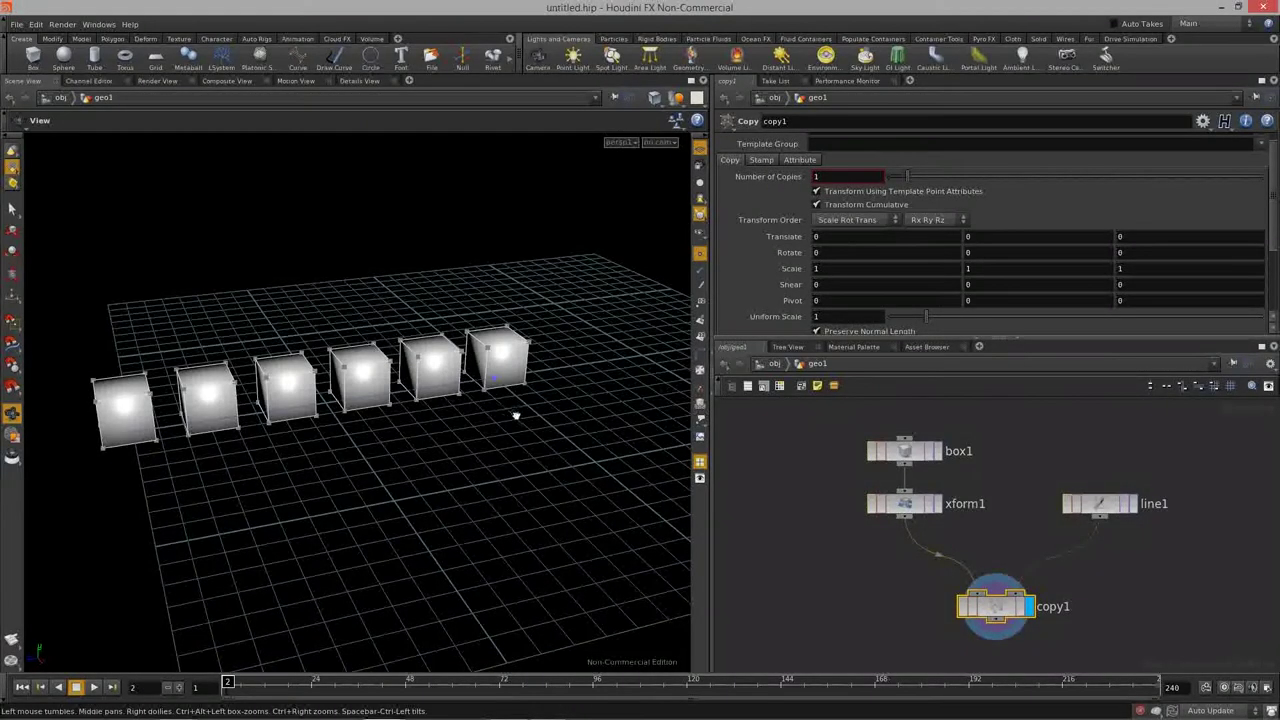
{"action": "left_click_drag", "start_coordinate": [514, 409], "coordinate": [511, 414]}
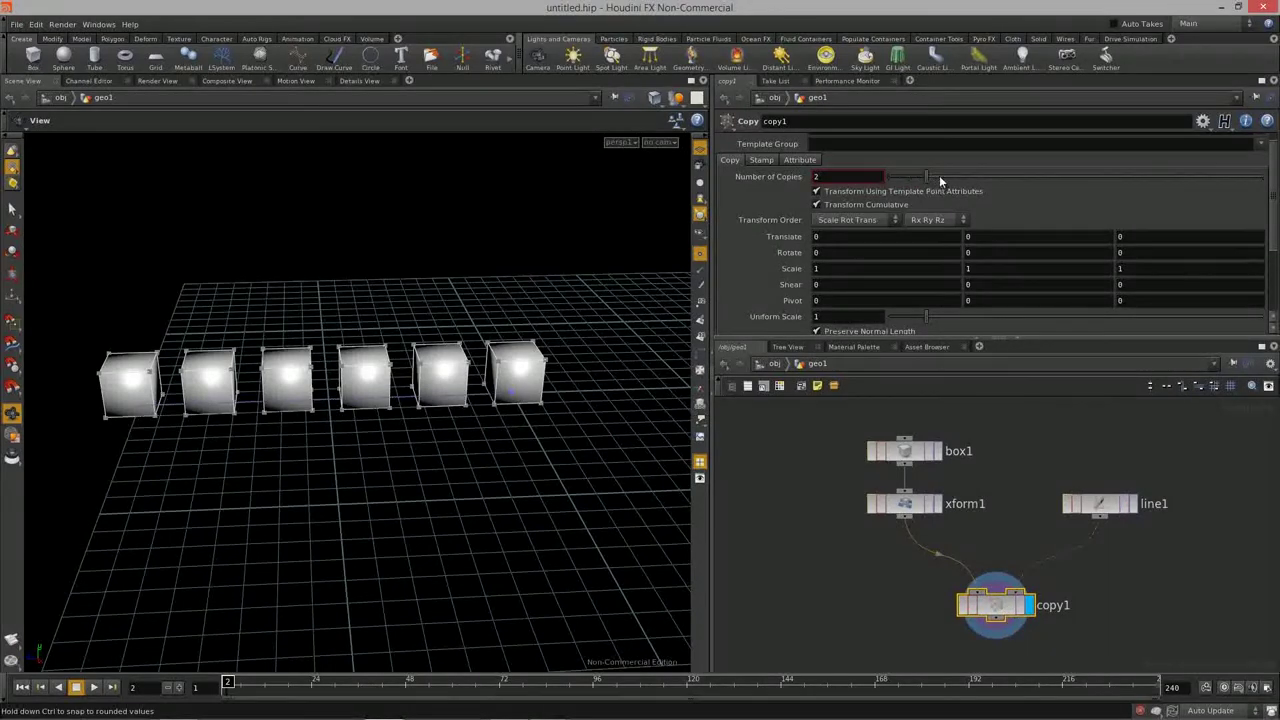
{"action": "left_click_drag", "start_coordinate": [884, 177], "coordinate": [906, 179]}
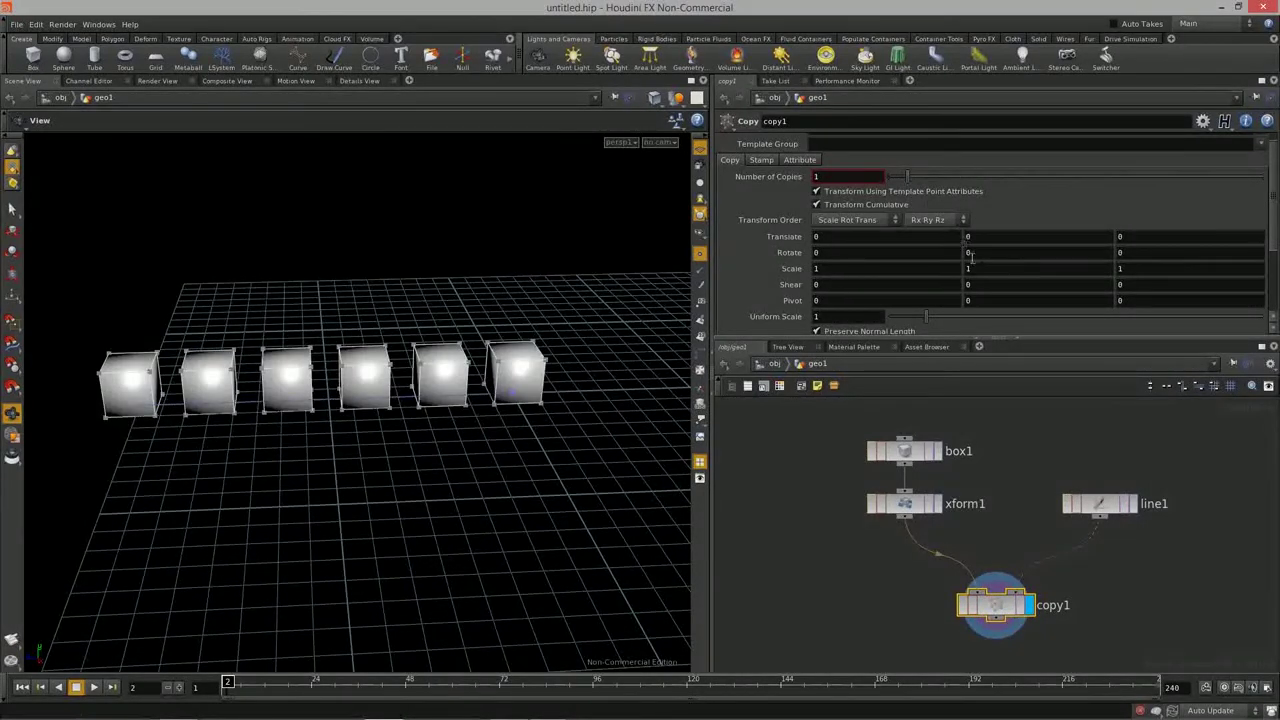
Step: Set copy1's Y rotation to 3, try a higher number of copies, and return the number of copies to 1
{"action": "key", "text": "Return"}
{"action": "left_click_drag", "start_coordinate": [910, 174], "coordinate": [1000, 177]}
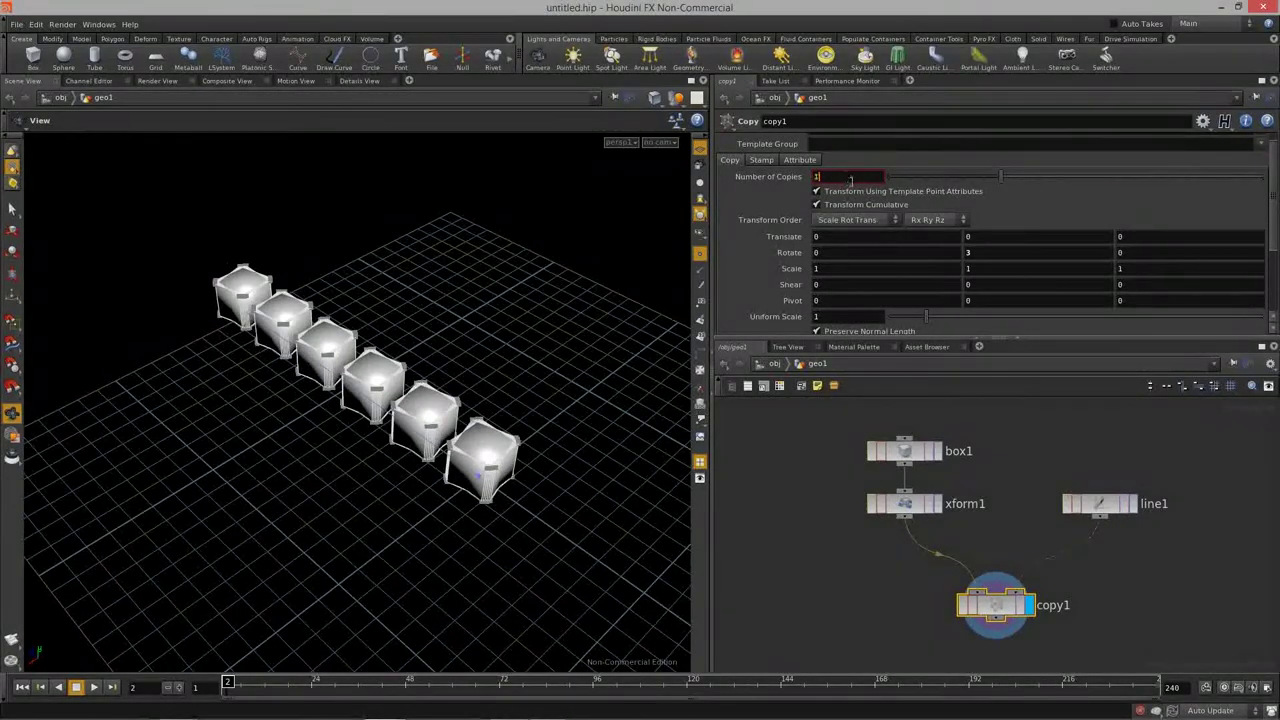
{"action": "left_click_drag", "start_coordinate": [290, 445], "coordinate": [600, 430]}
{"action": "middle_click_drag", "start_coordinate": [957, 550], "coordinate": [937, 540]}
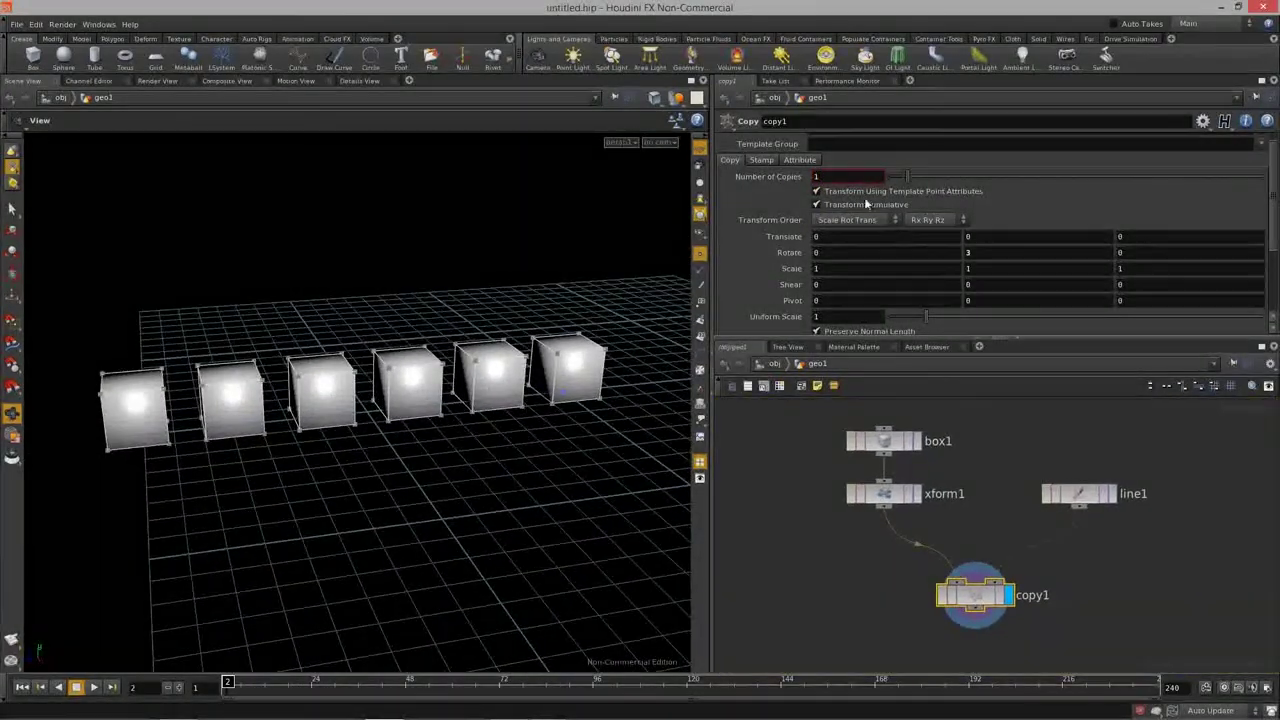
Step: Review copy1's stamping options and enable Stamp Inputs
{"action": "left_click", "coordinate": [758, 160]}
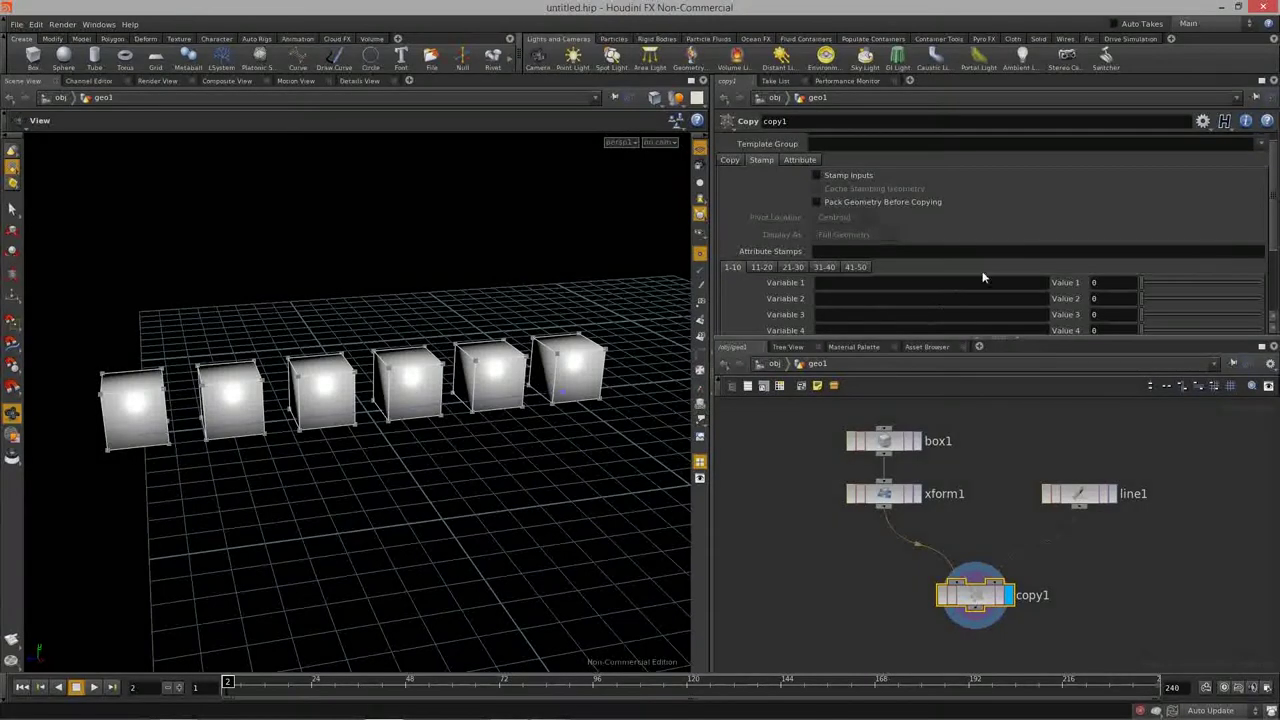
{"action": "scroll", "coordinate": [1041, 237], "scroll_direction": "down", "scroll_amount": 3}
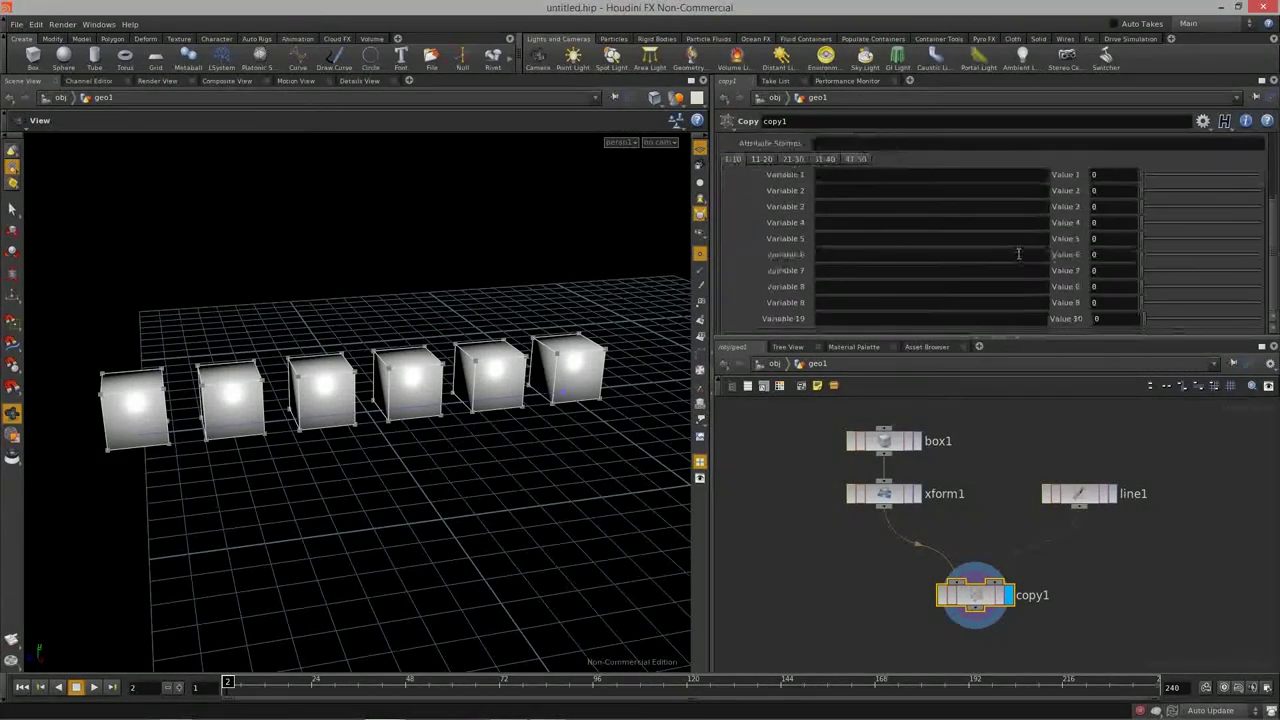
{"action": "scroll", "coordinate": [951, 208], "scroll_direction": "up", "scroll_amount": 4}
{"action": "left_click", "coordinate": [818, 189]}
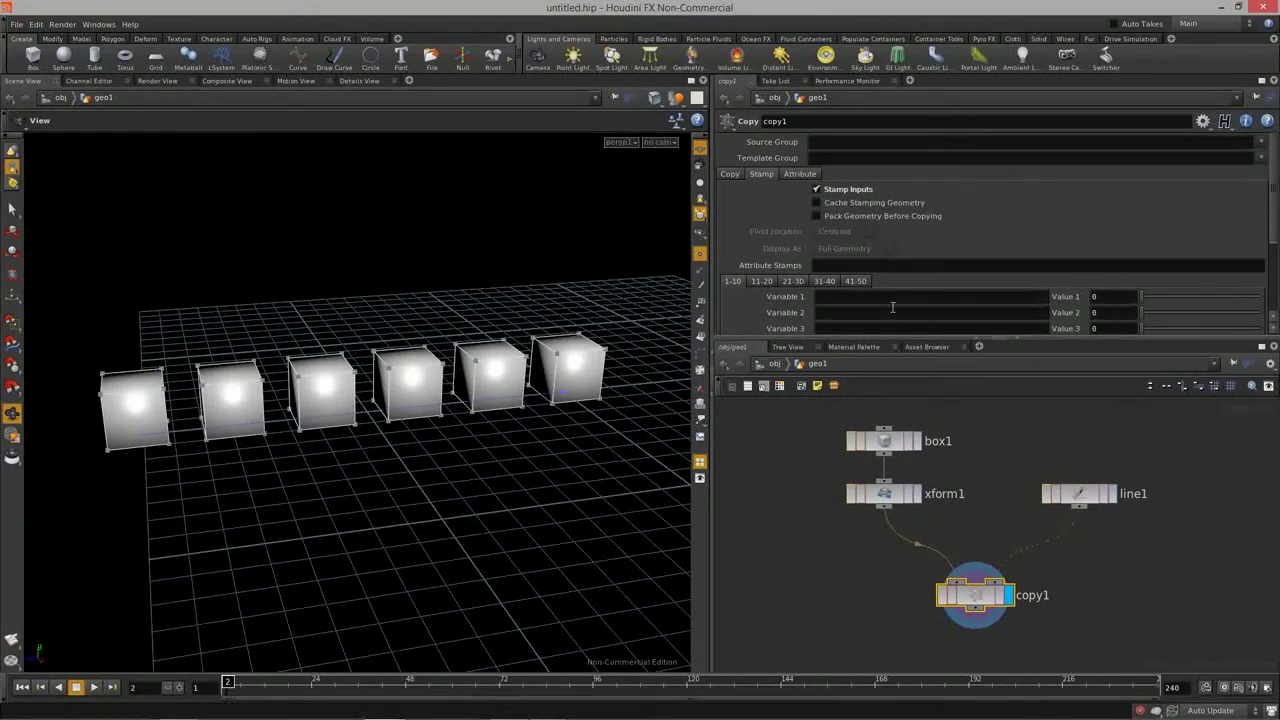
{"action": "middle_click_drag", "start_coordinate": [977, 494], "coordinate": [976, 499]}
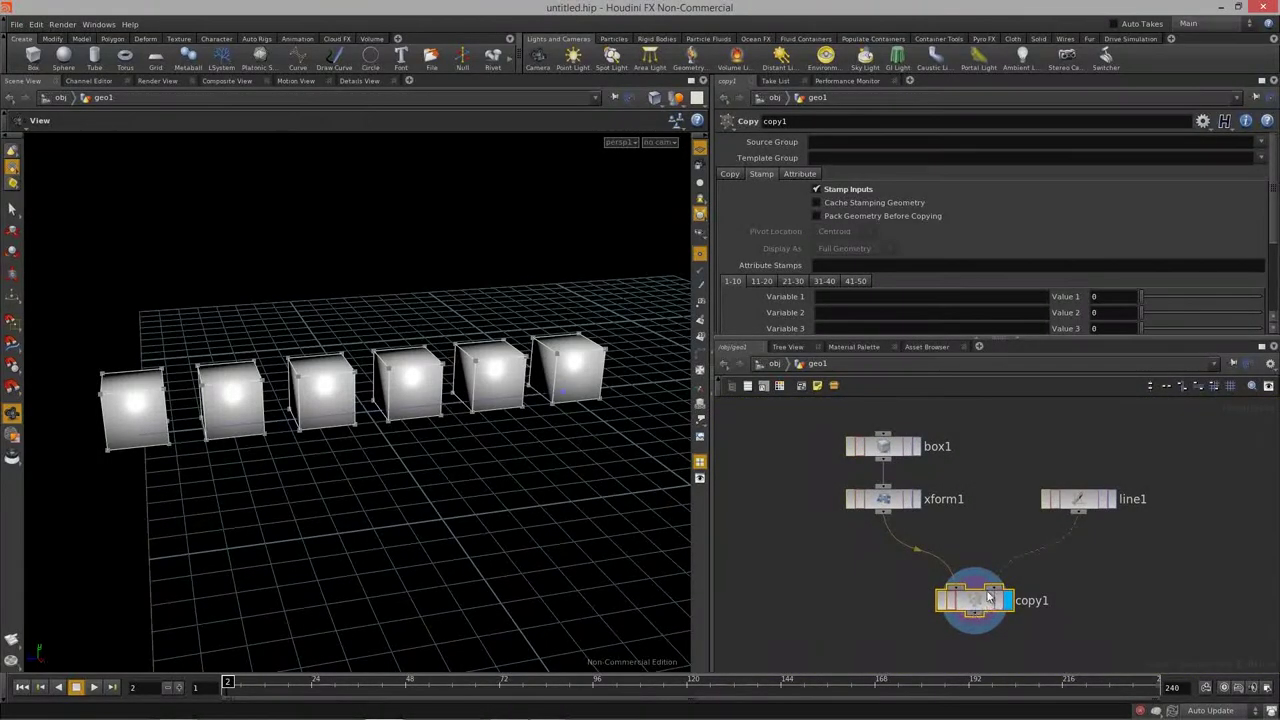
{"action": "left_click", "coordinate": [883, 446]}
{"action": "key", "text": "ctrl+z"}
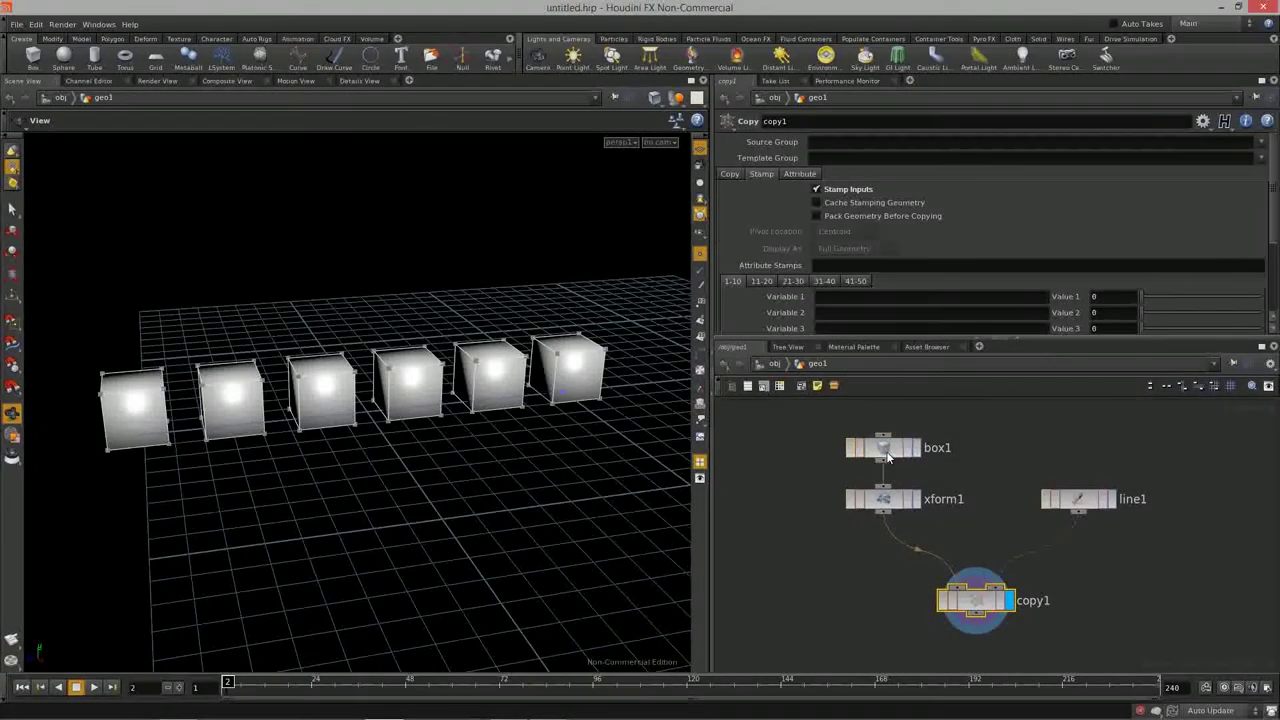
{"action": "left_click_drag", "start_coordinate": [968, 592], "coordinate": [966, 592]}
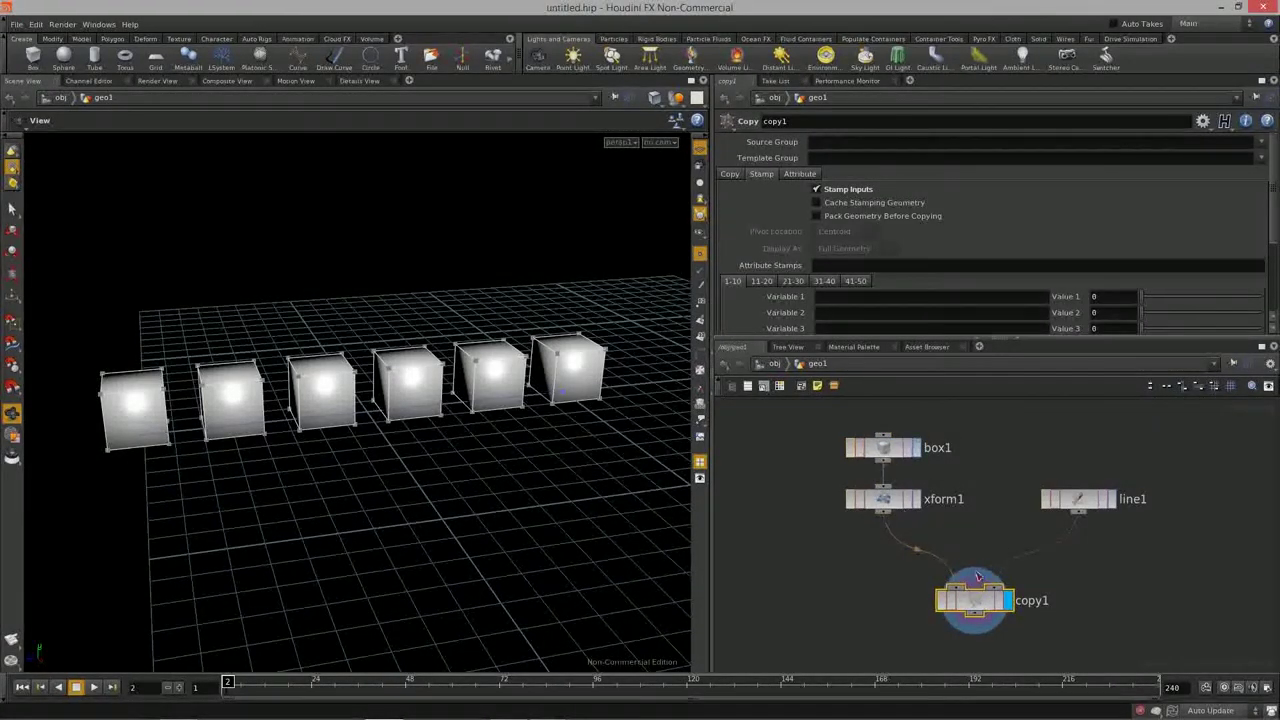
Step: Enlarge the parameter area and set copy1's first stamp value to the expression $PT
{"action": "scroll", "coordinate": [1074, 198], "scroll_direction": "down", "scroll_amount": 2}
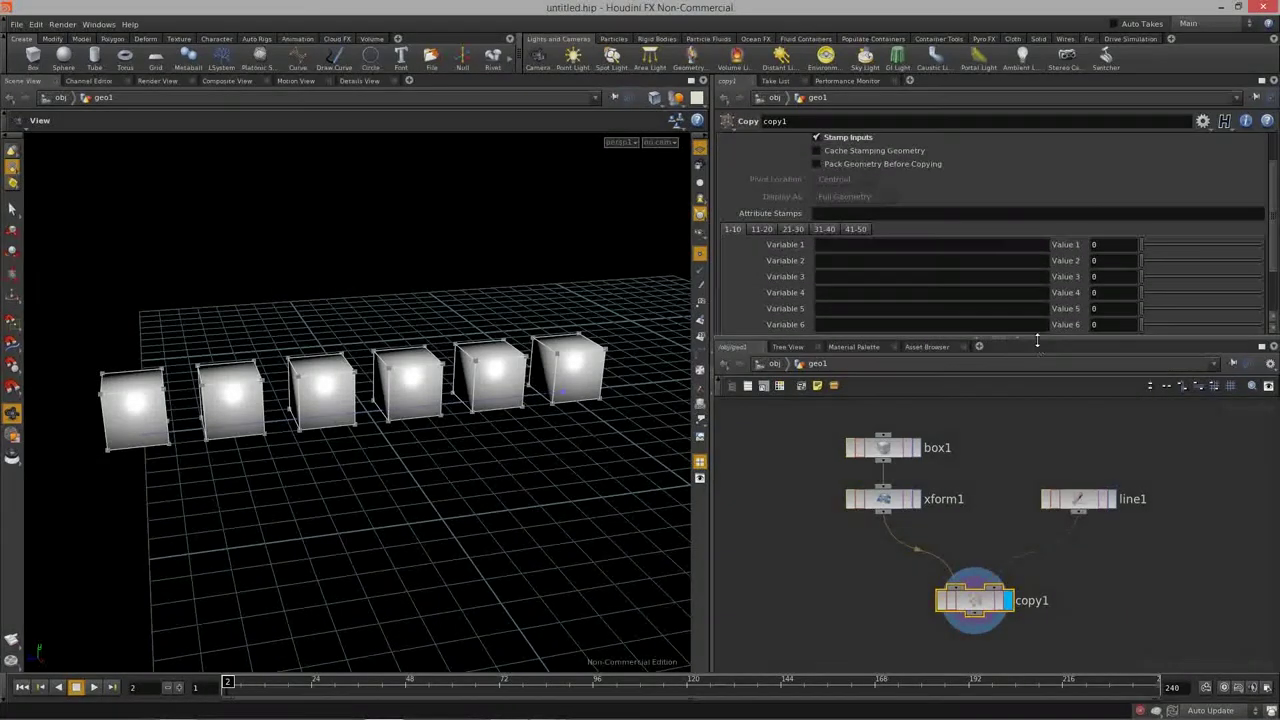
{"action": "left_click_drag", "start_coordinate": [1040, 342], "coordinate": [1047, 384]}
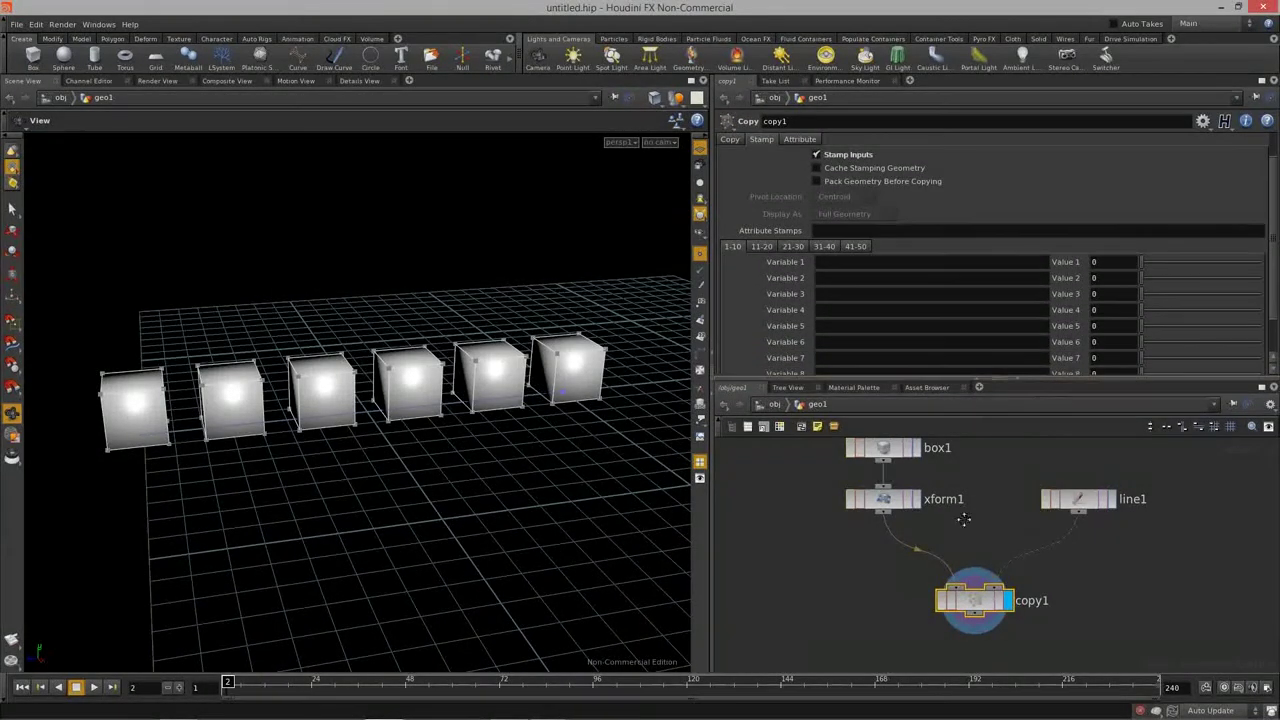
{"action": "key", "text": "h"}
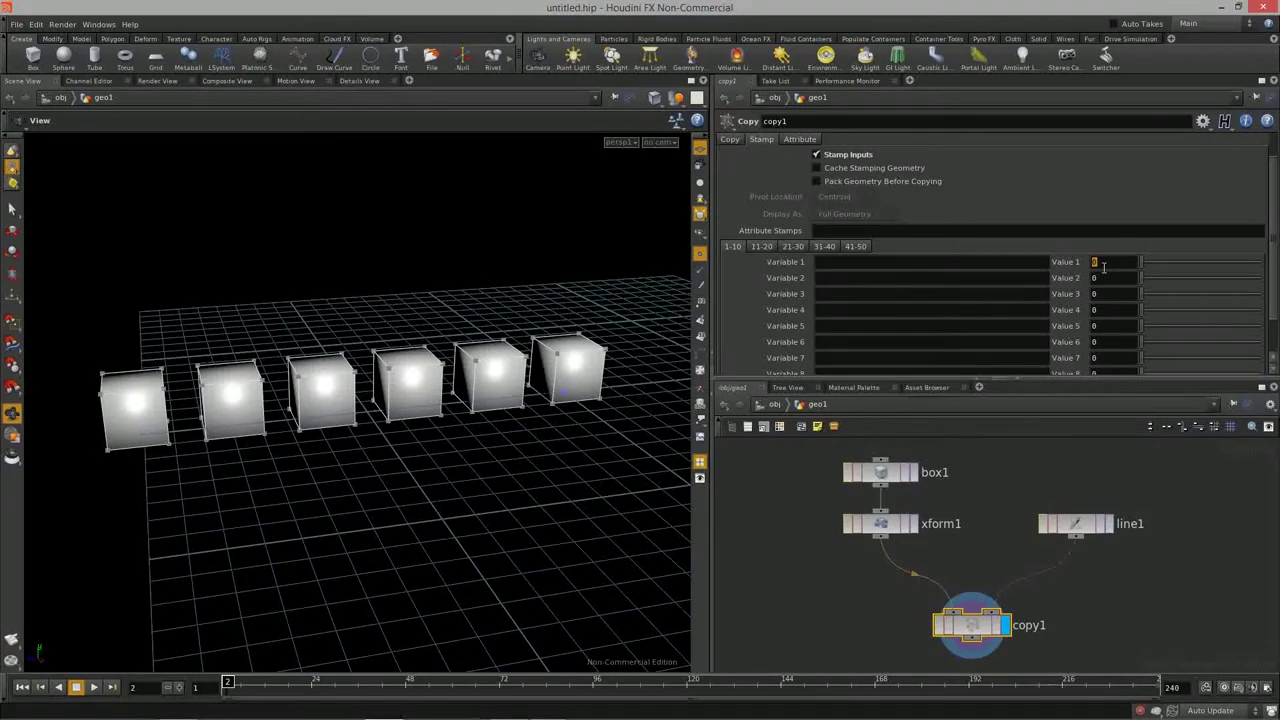
{"action": "type", "text": "$PT"}
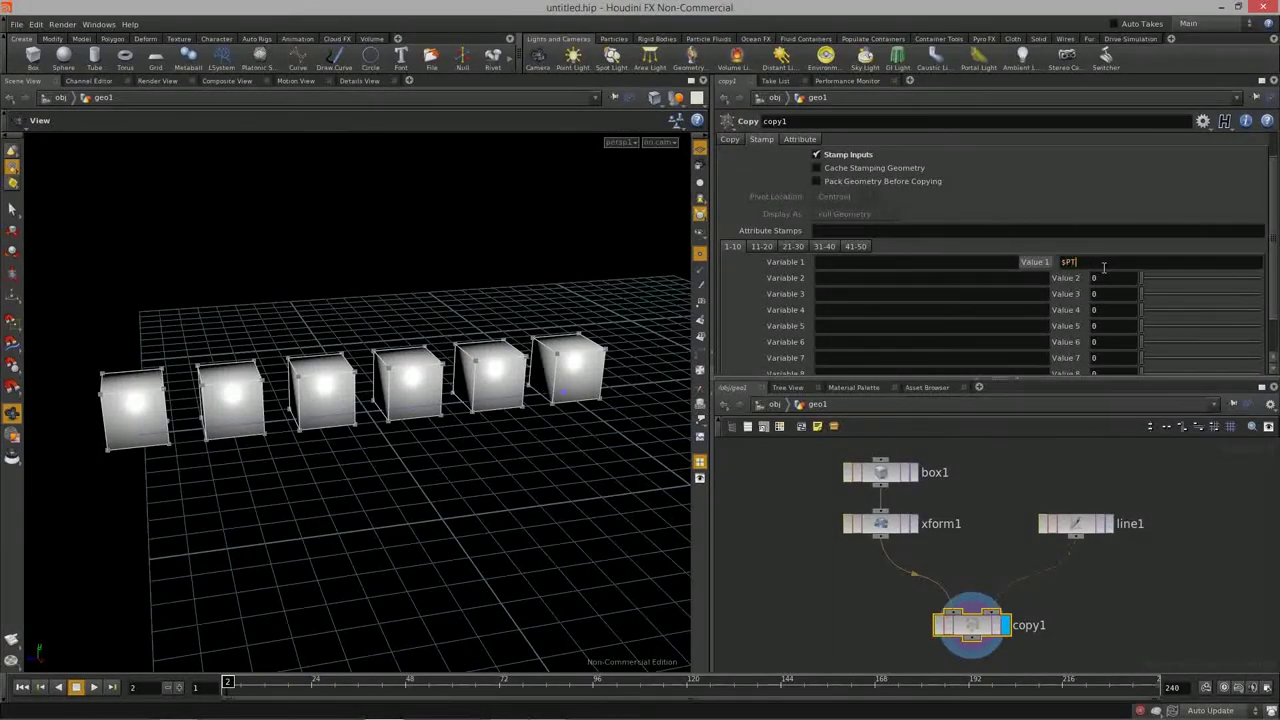
{"action": "key", "text": "Return"}
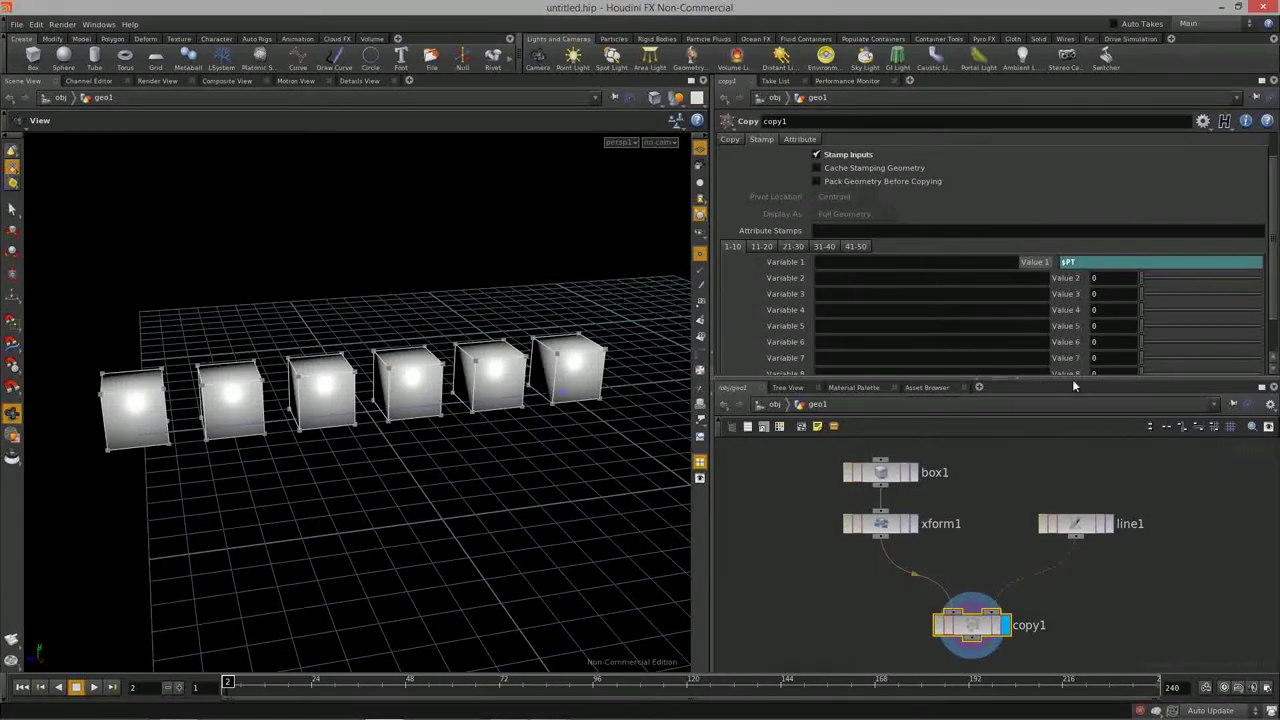
{"action": "middle_click_drag", "start_coordinate": [1068, 598], "coordinate": [1068, 605]}
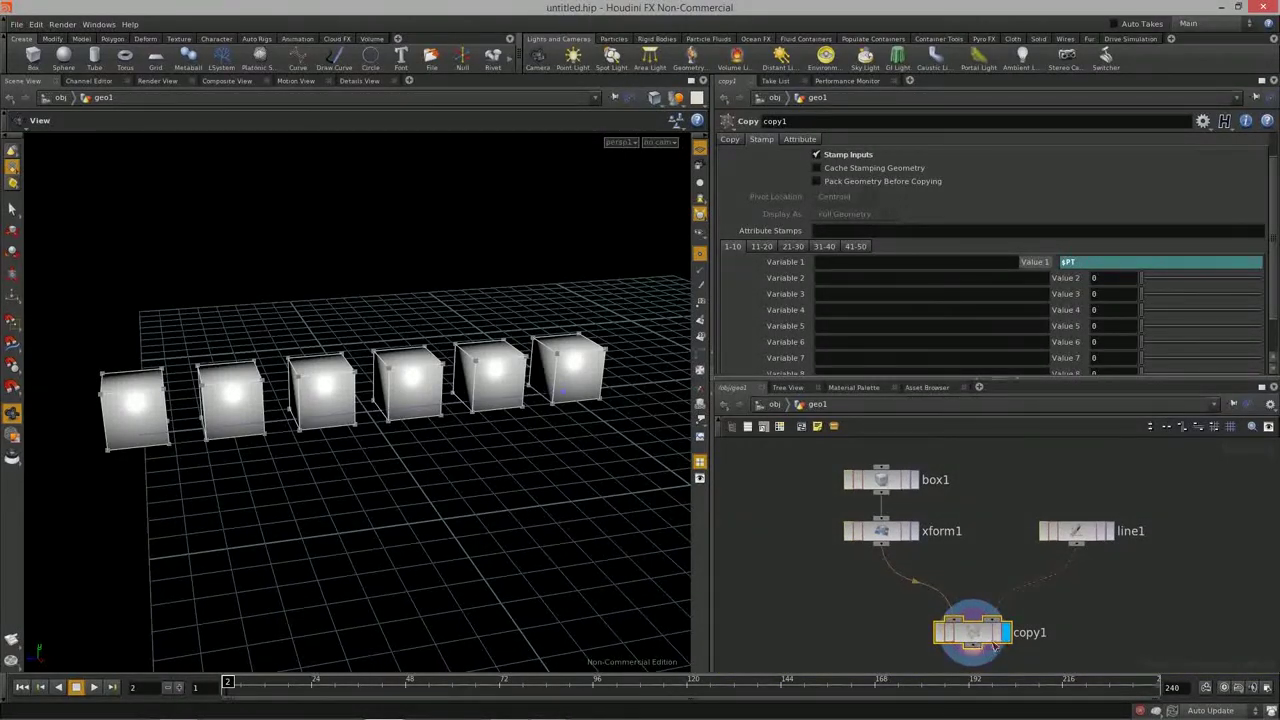
Step: Display line1 with point numbers to examine its template points, restore the display to copy1, and check line1's settings
{"action": "left_click", "coordinate": [1076, 531]}
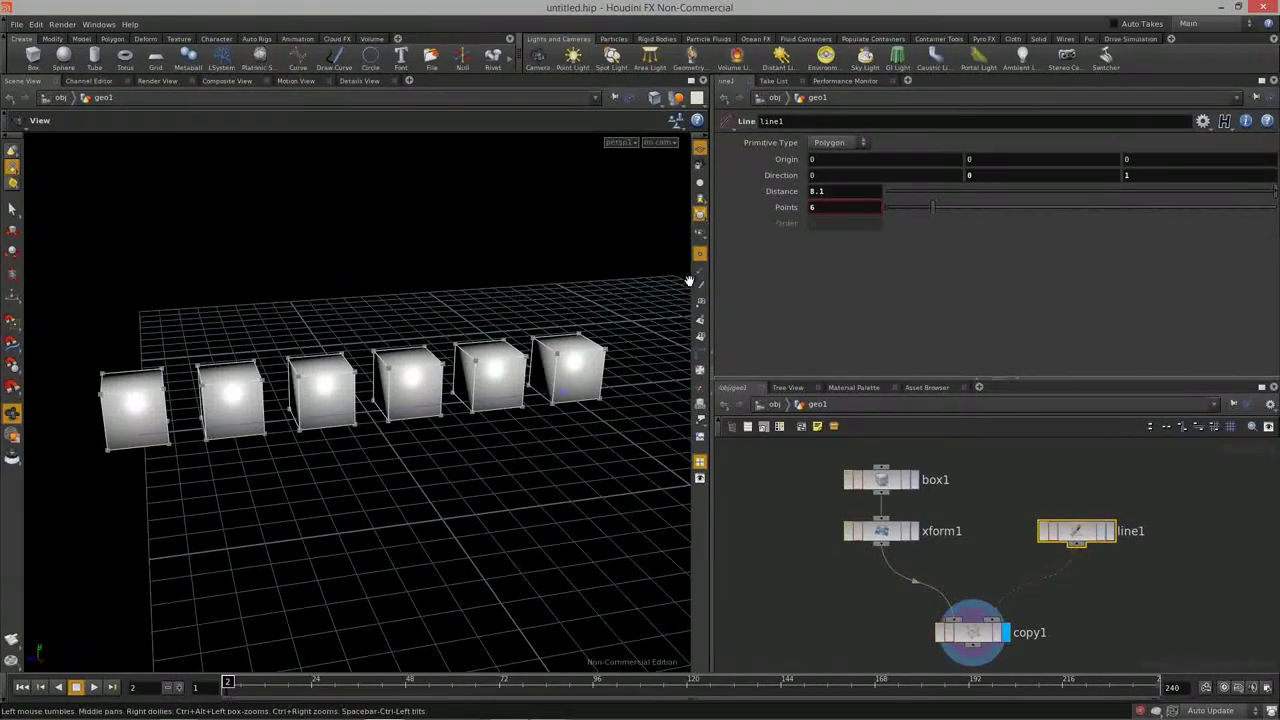
{"action": "left_click", "coordinate": [1110, 531]}
{"action": "left_click_drag", "start_coordinate": [480, 440], "coordinate": [597, 411]}
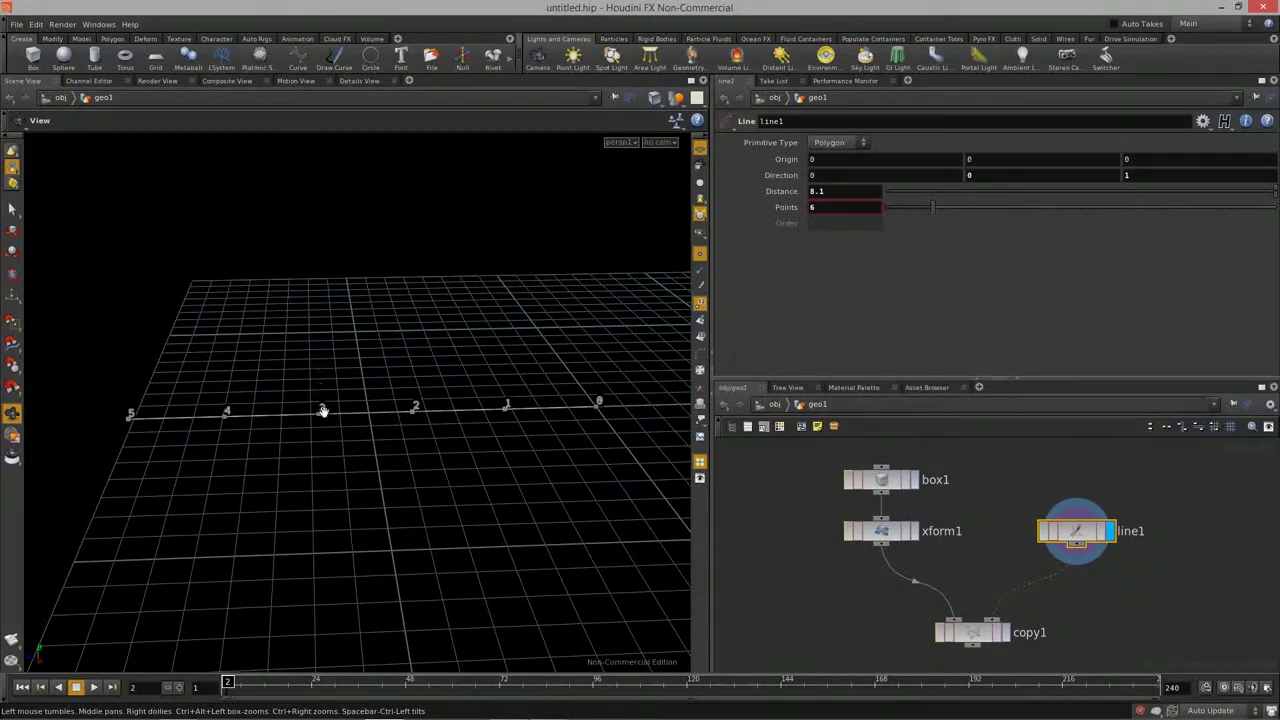
{"action": "left_click", "coordinate": [1005, 632]}
{"action": "left_click", "coordinate": [972, 632]}
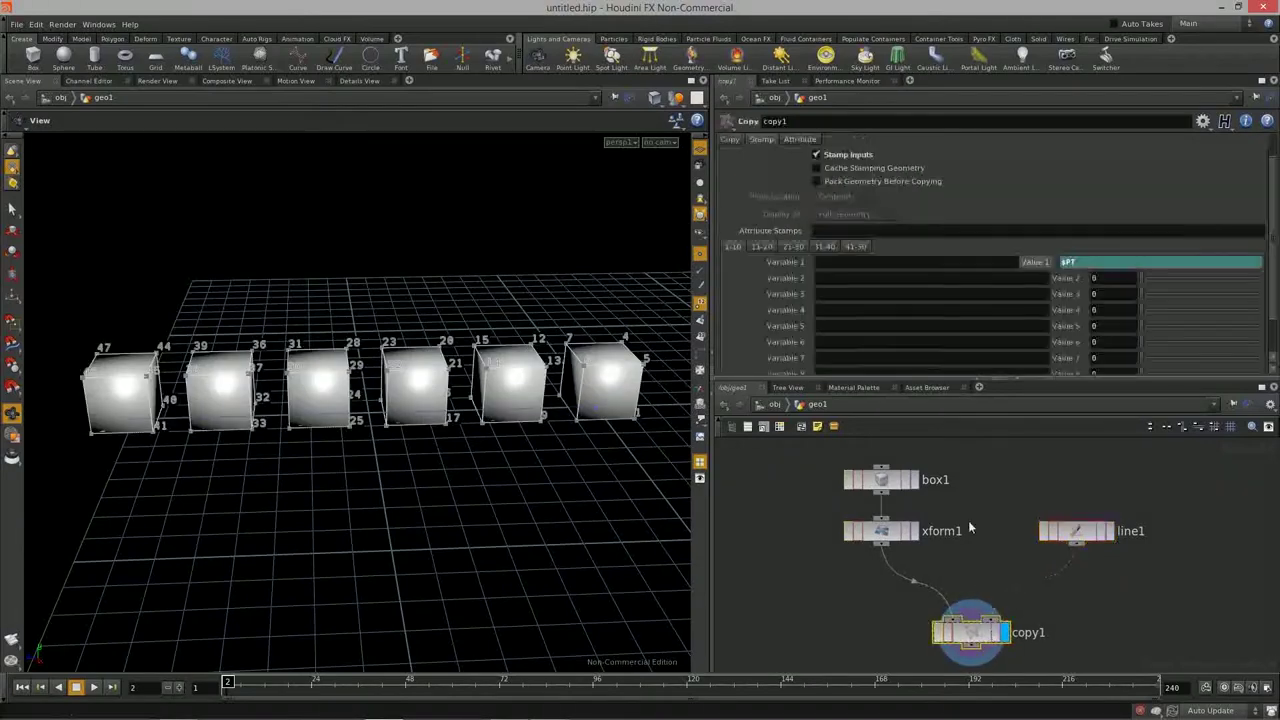
{"action": "left_click", "coordinate": [1035, 262]}
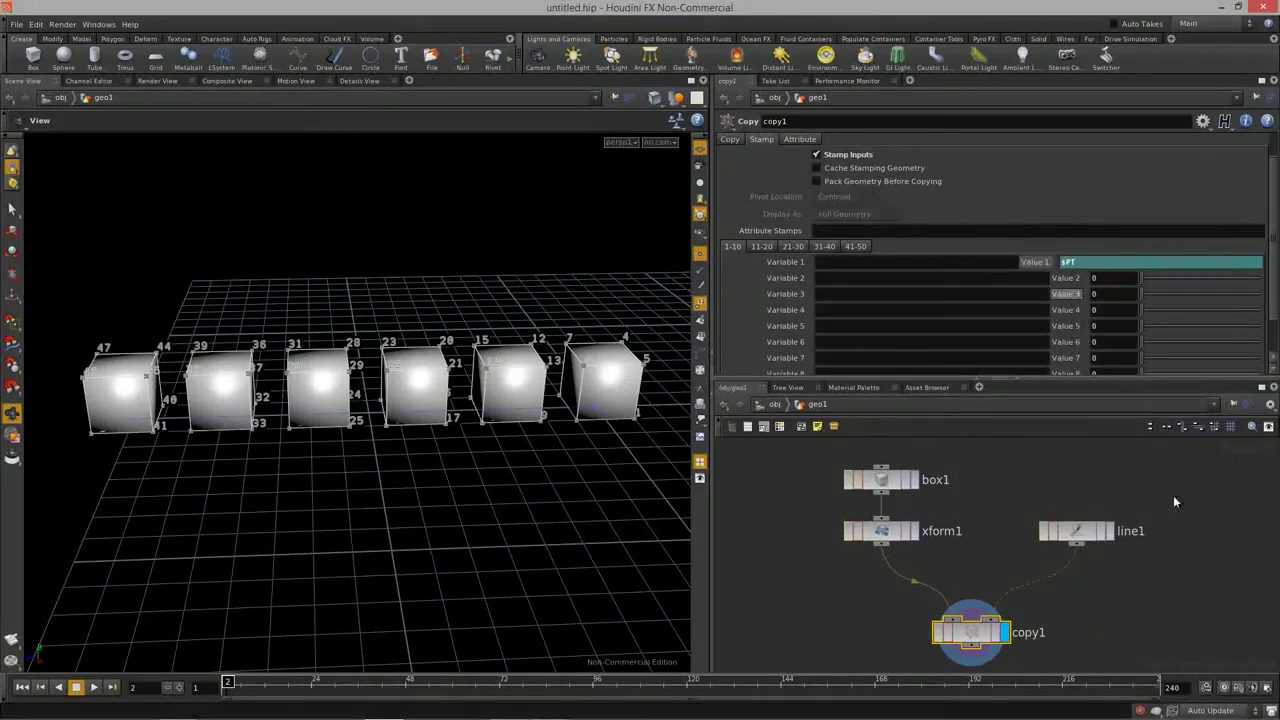
{"action": "left_click", "coordinate": [1085, 531]}
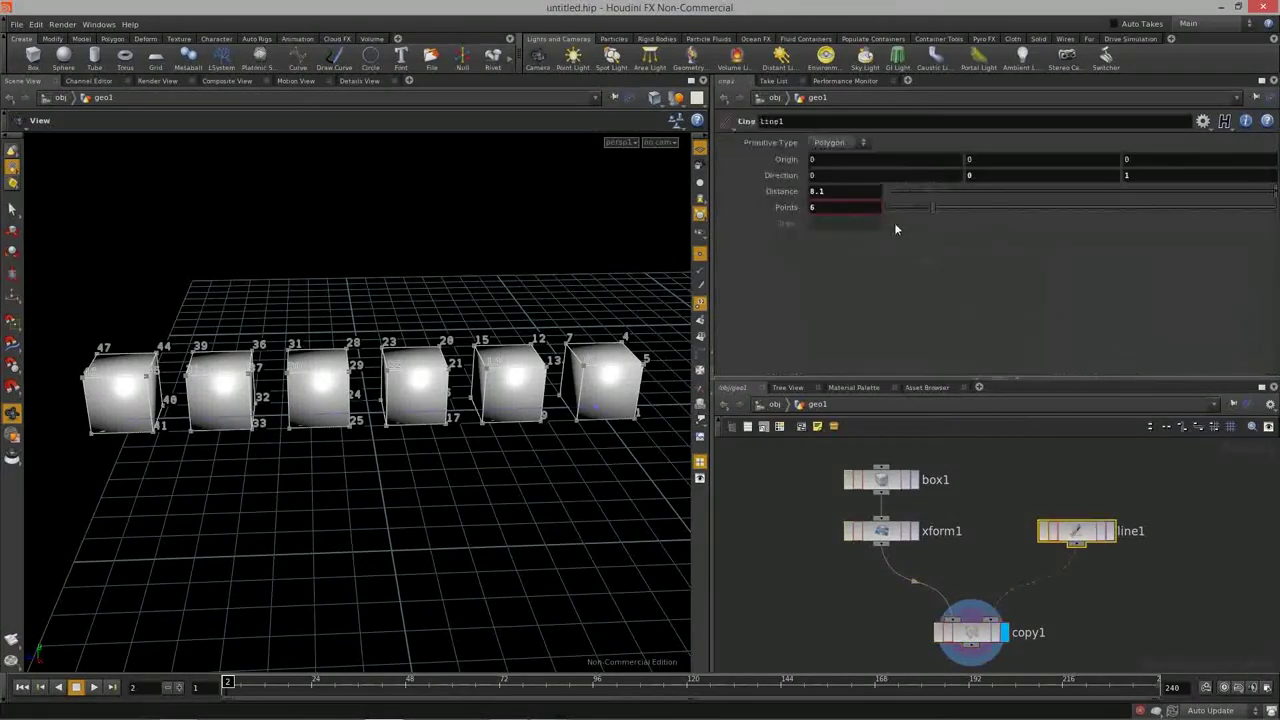
Step: Name copy1's first stamp variable pointNum
{"action": "left_click", "coordinate": [988, 630]}
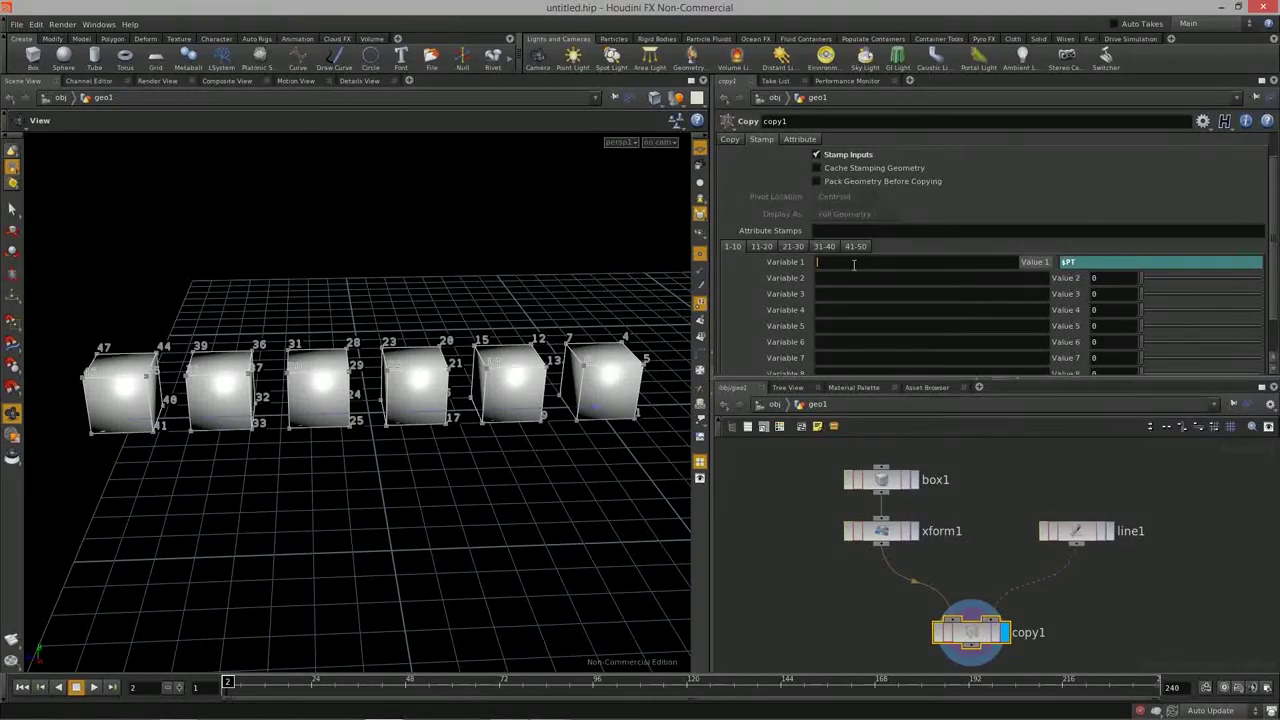
{"action": "type", "text": "tNum"}
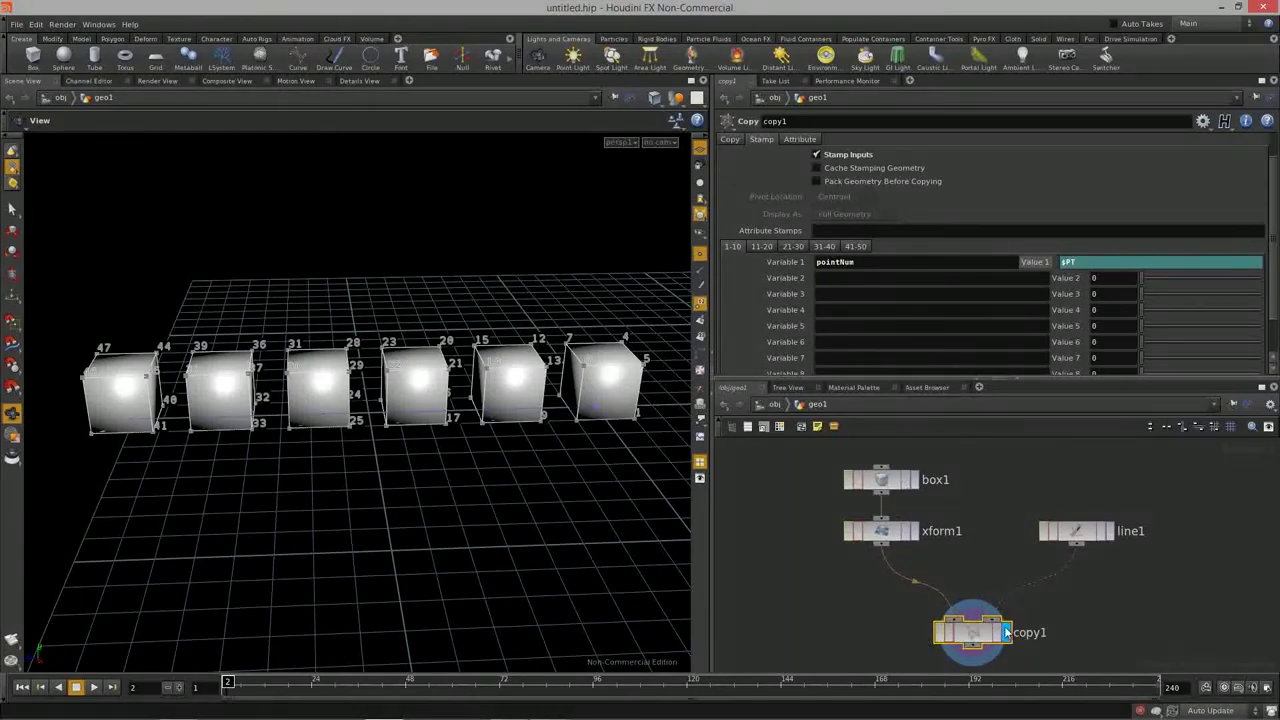
{"action": "left_click_drag", "start_coordinate": [1076, 543], "coordinate": [993, 630]}
Step: Set box1's Y size to the expression stamp("../copy1", "pointNum", 0)
{"action": "left_click", "coordinate": [881, 483]}
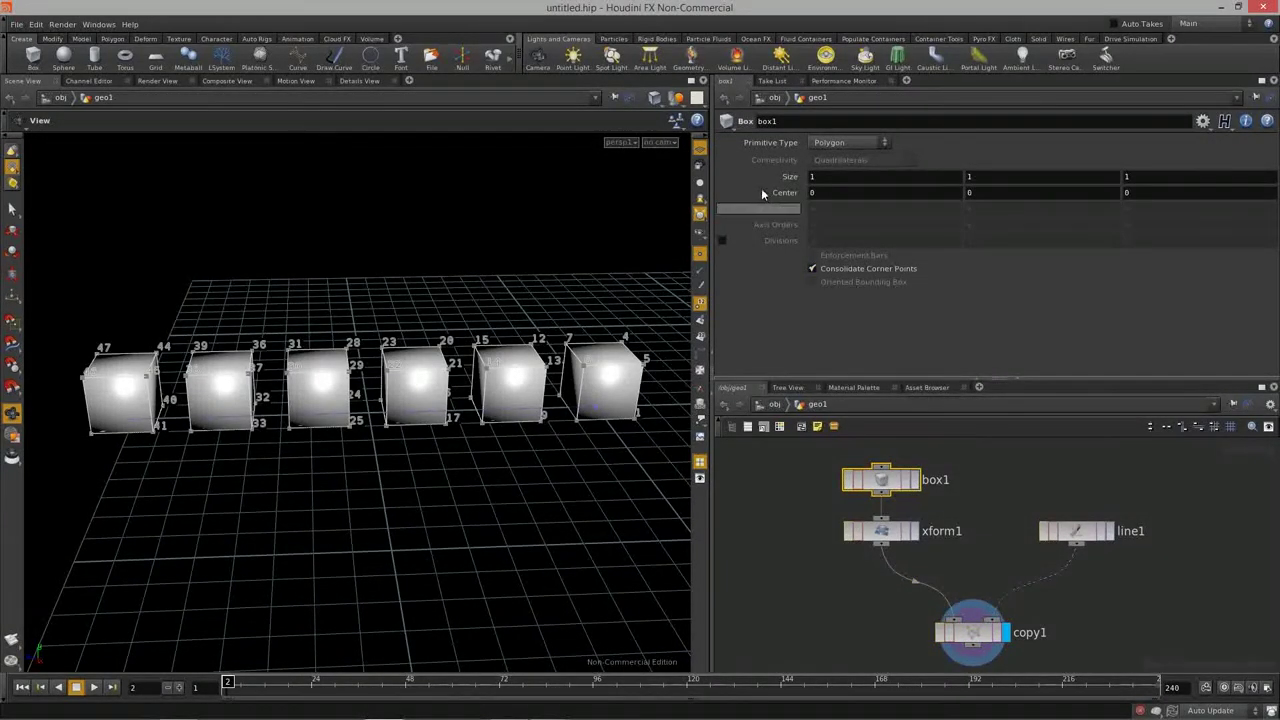
{"action": "left_click", "coordinate": [1027, 177]}
{"action": "type", "text": "stamp("}
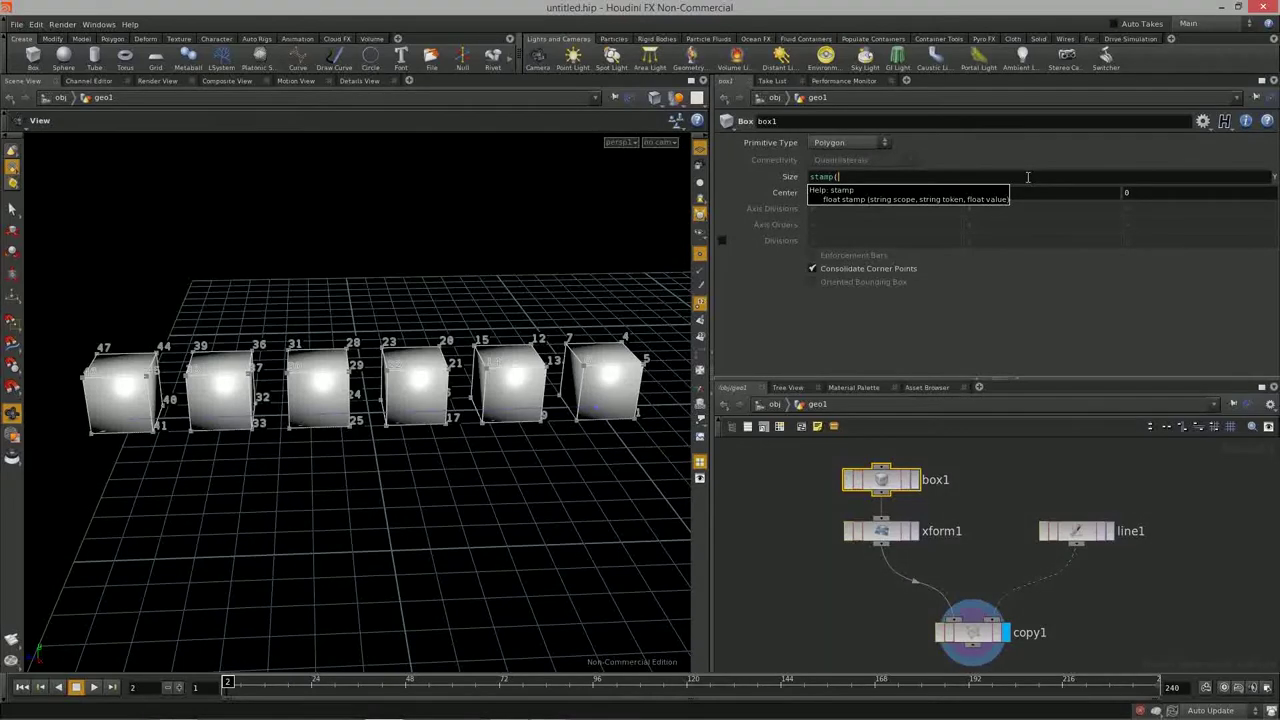
{"action": "type", "text": "../"}
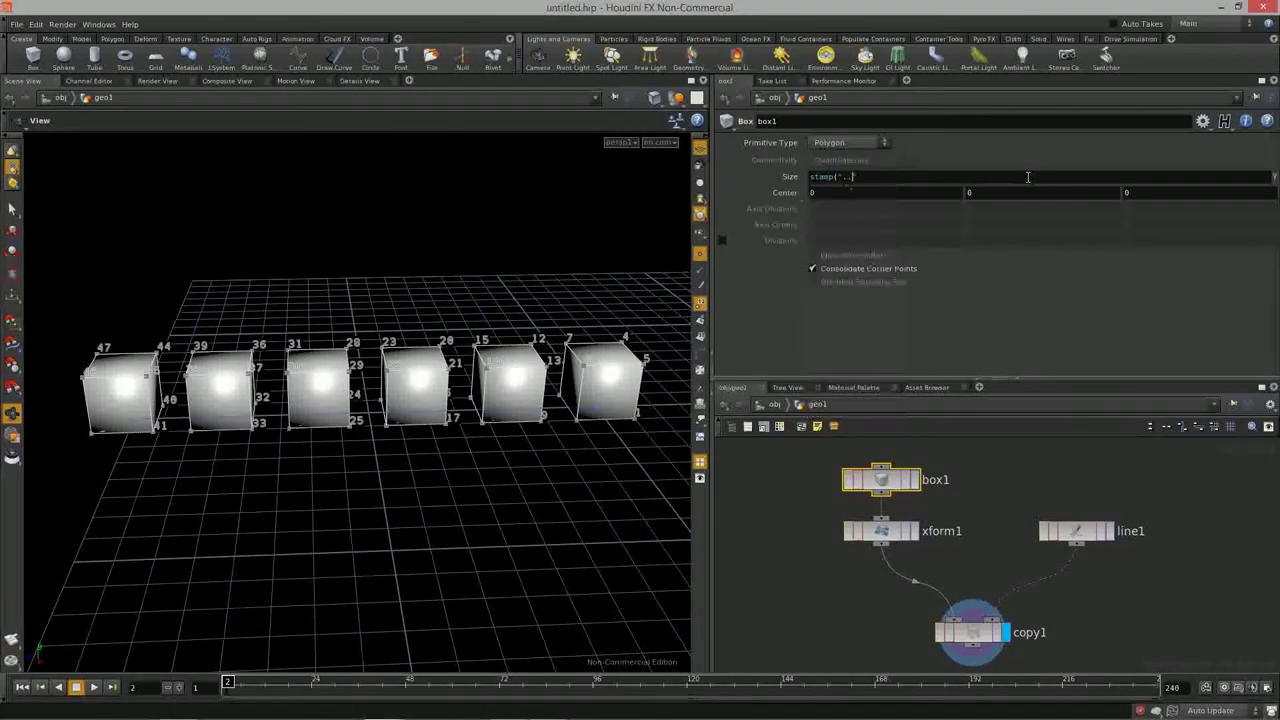
{"action": "key", "text": "Down"}
{"action": "key", "text": "Down"}
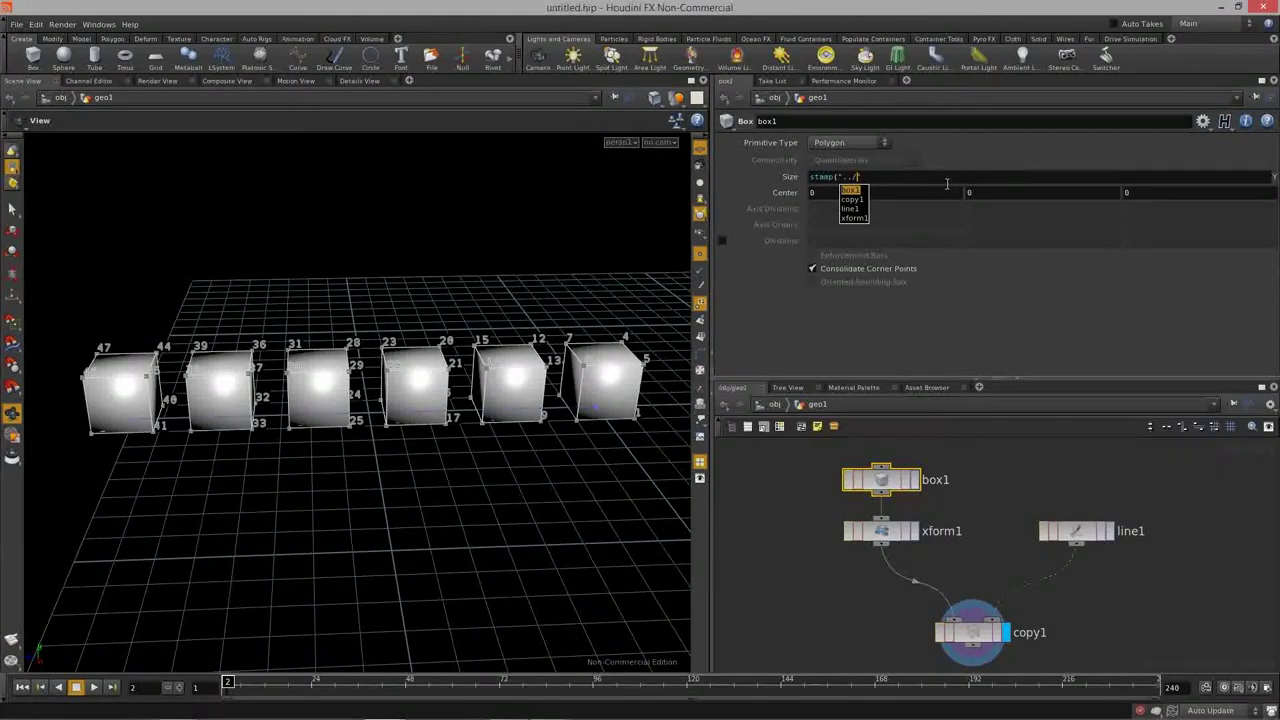
{"action": "key", "text": "Return"}
{"action": "type", "text": "\","}
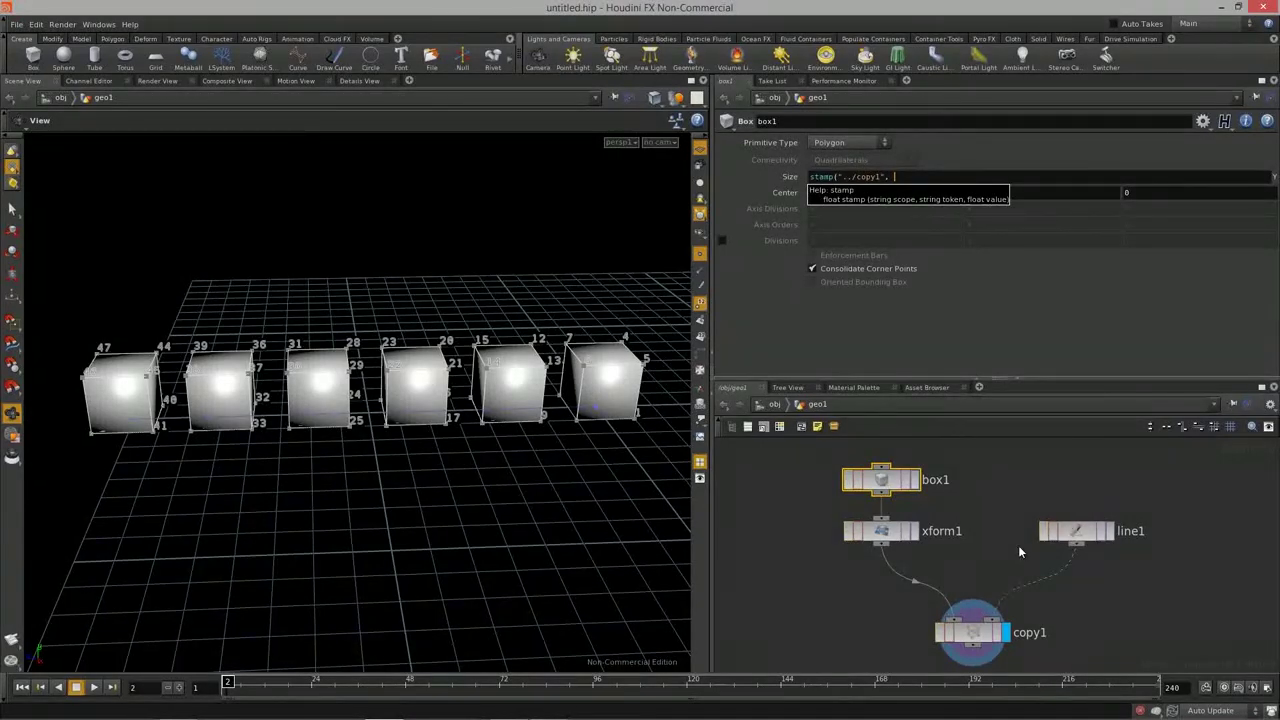
{"action": "type", "text": " \"point"}
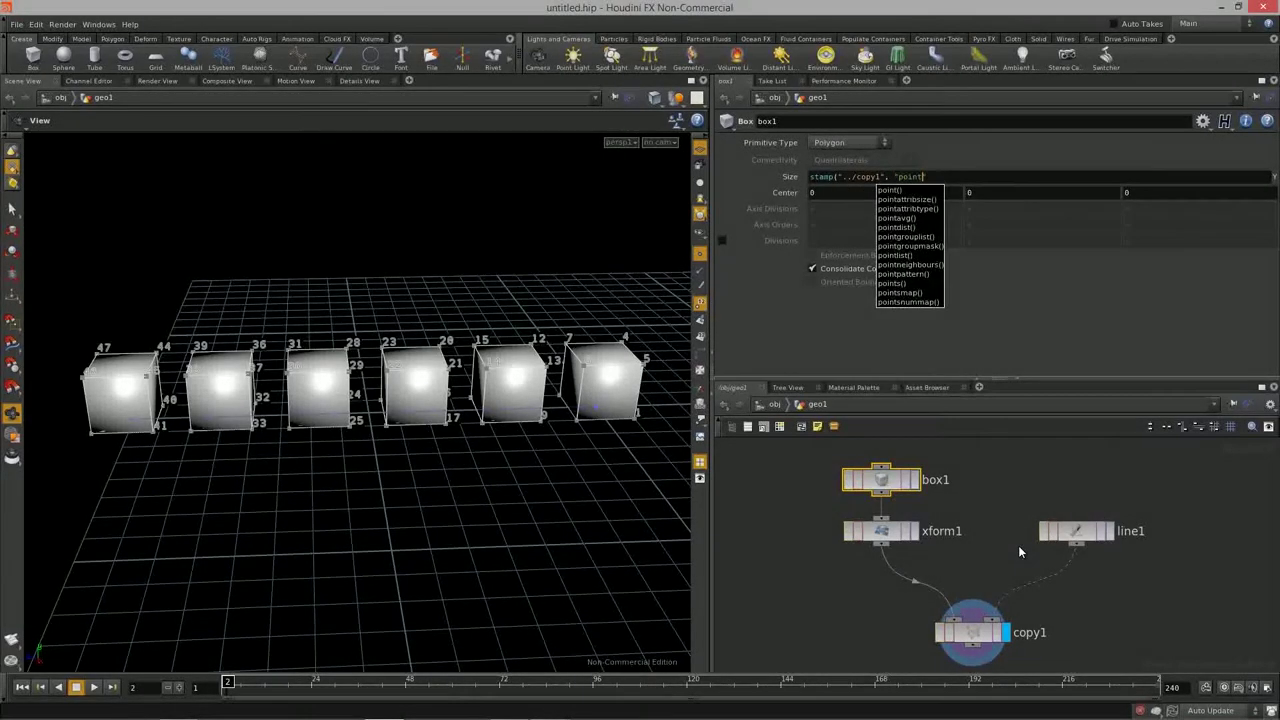
{"action": "type", "text": "Num\","}
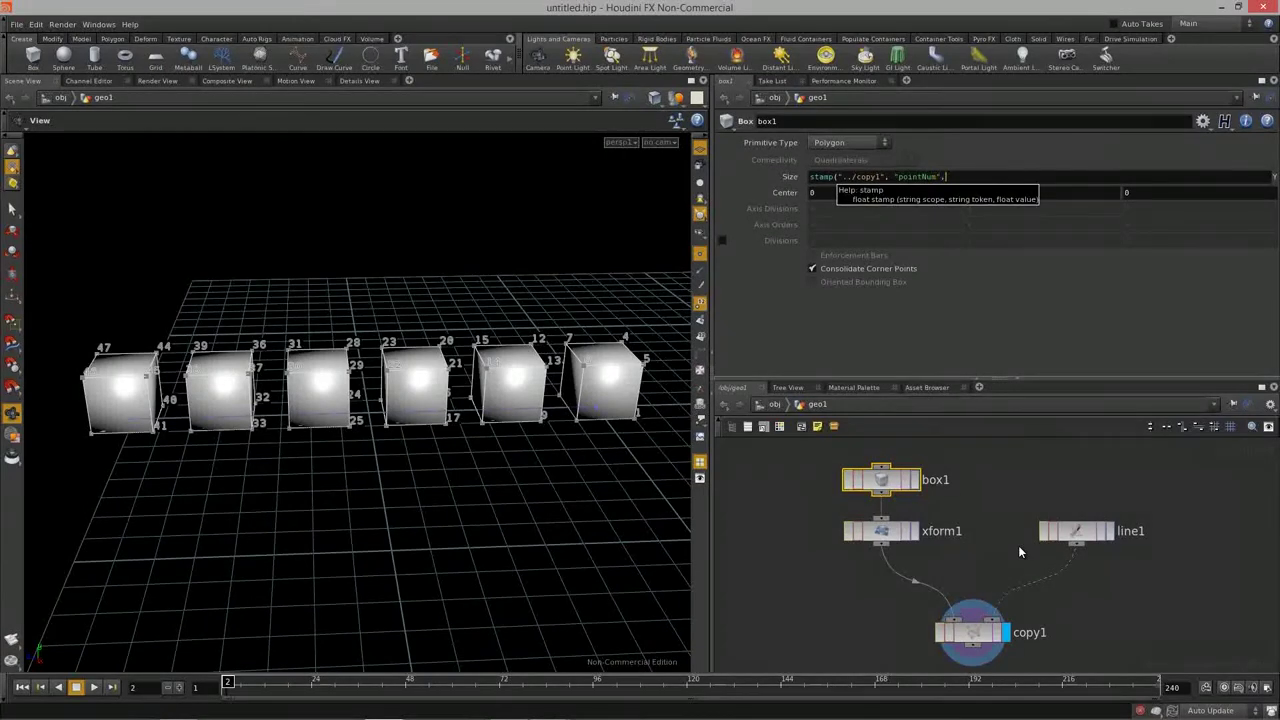
{"action": "type", "text": " 0)"}
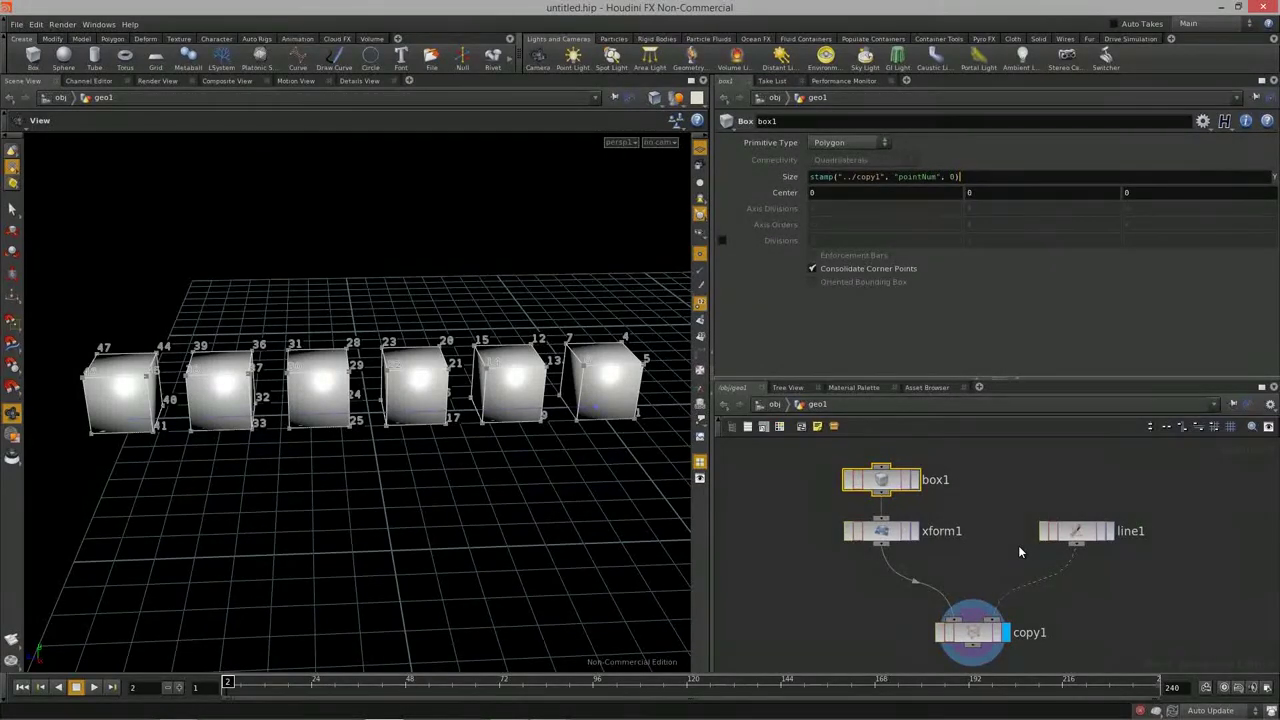
{"action": "key", "text": "Return"}
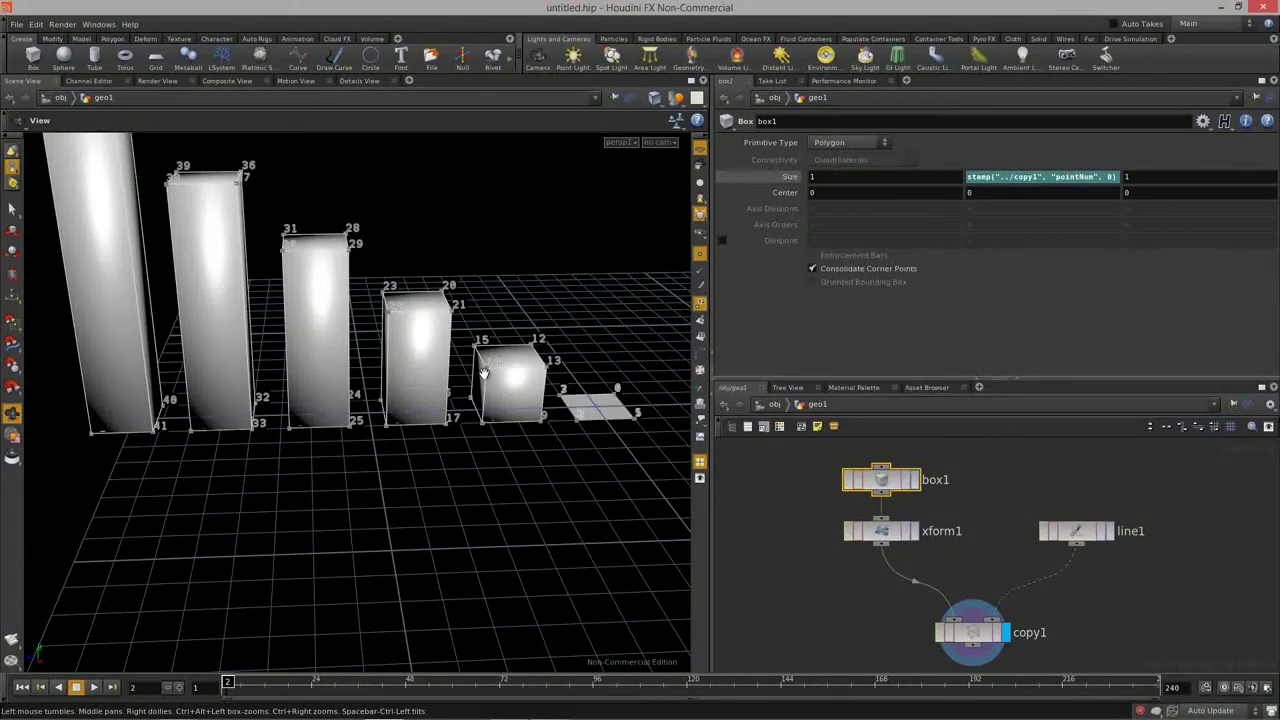
Step: Examine the stamped boxes without point numbers and compare copy1's stamp variable with box1's size expression
{"action": "left_click_drag", "start_coordinate": [480, 372], "coordinate": [530, 457]}
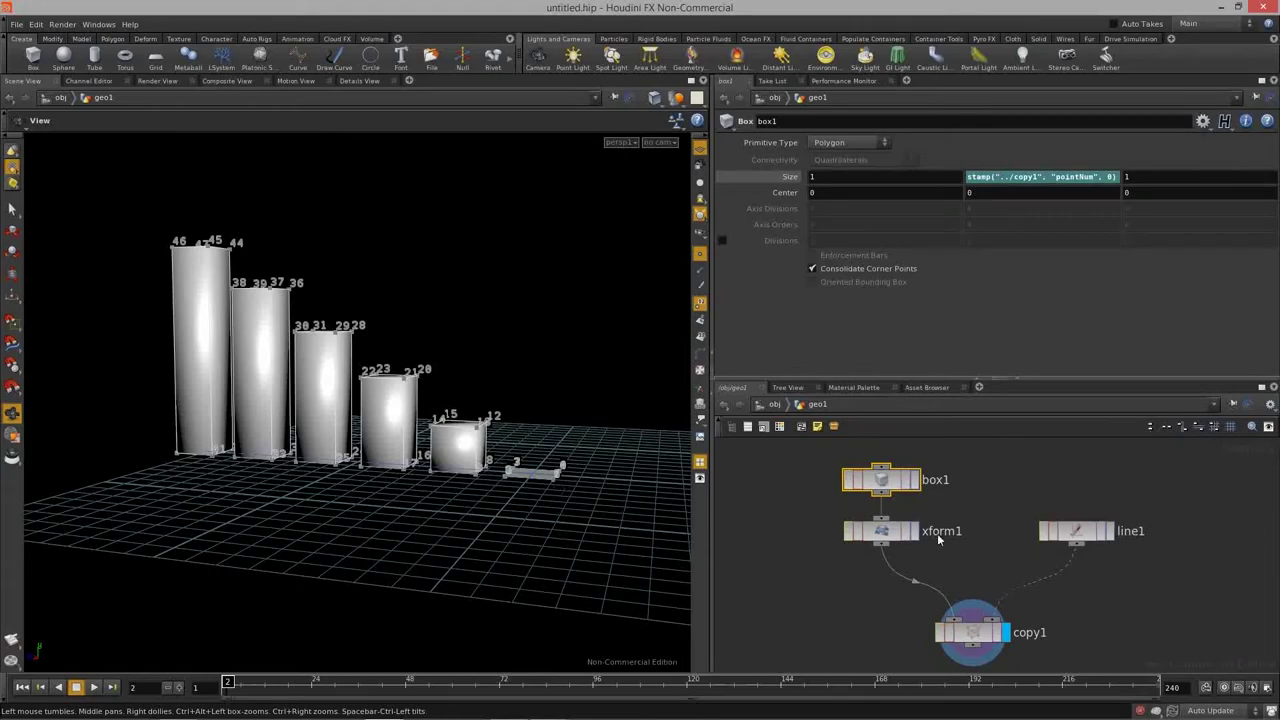
{"action": "left_click", "coordinate": [972, 630]}
{"action": "left_click_drag", "start_coordinate": [310, 325], "coordinate": [380, 400]}
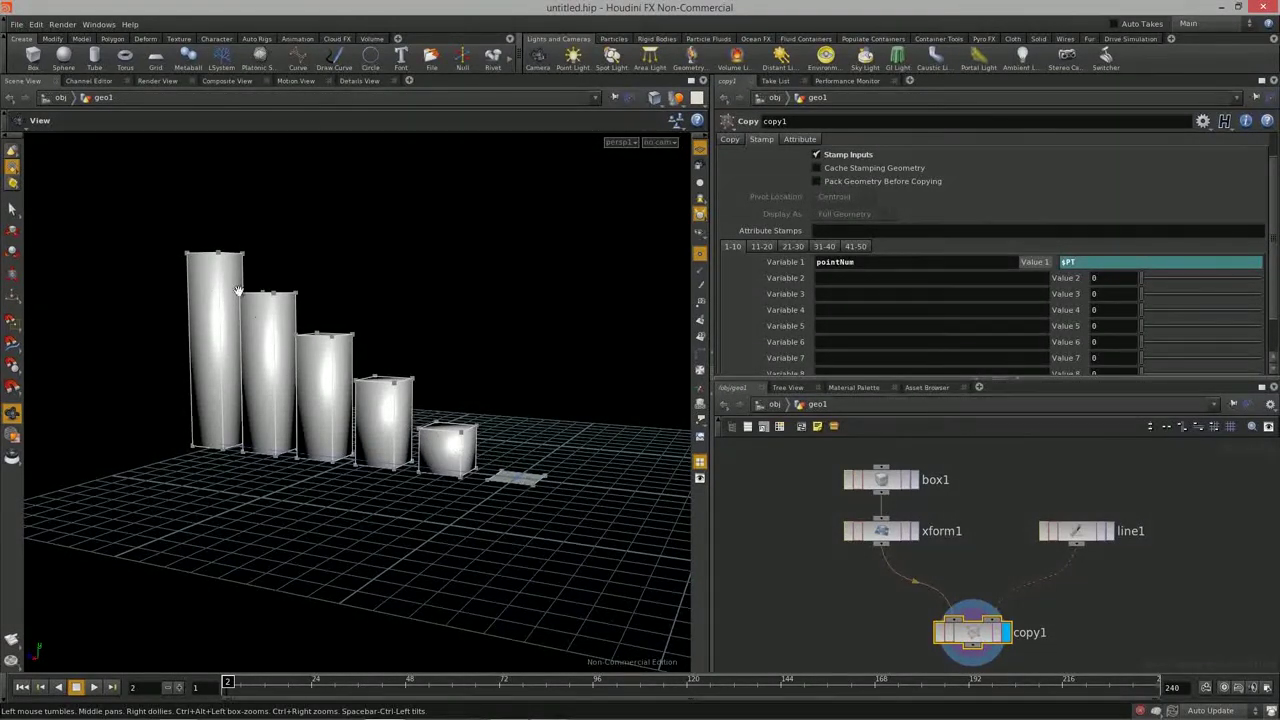
{"action": "left_click_drag", "start_coordinate": [790, 460], "coordinate": [962, 628]}
{"action": "left_click", "coordinate": [967, 640]}
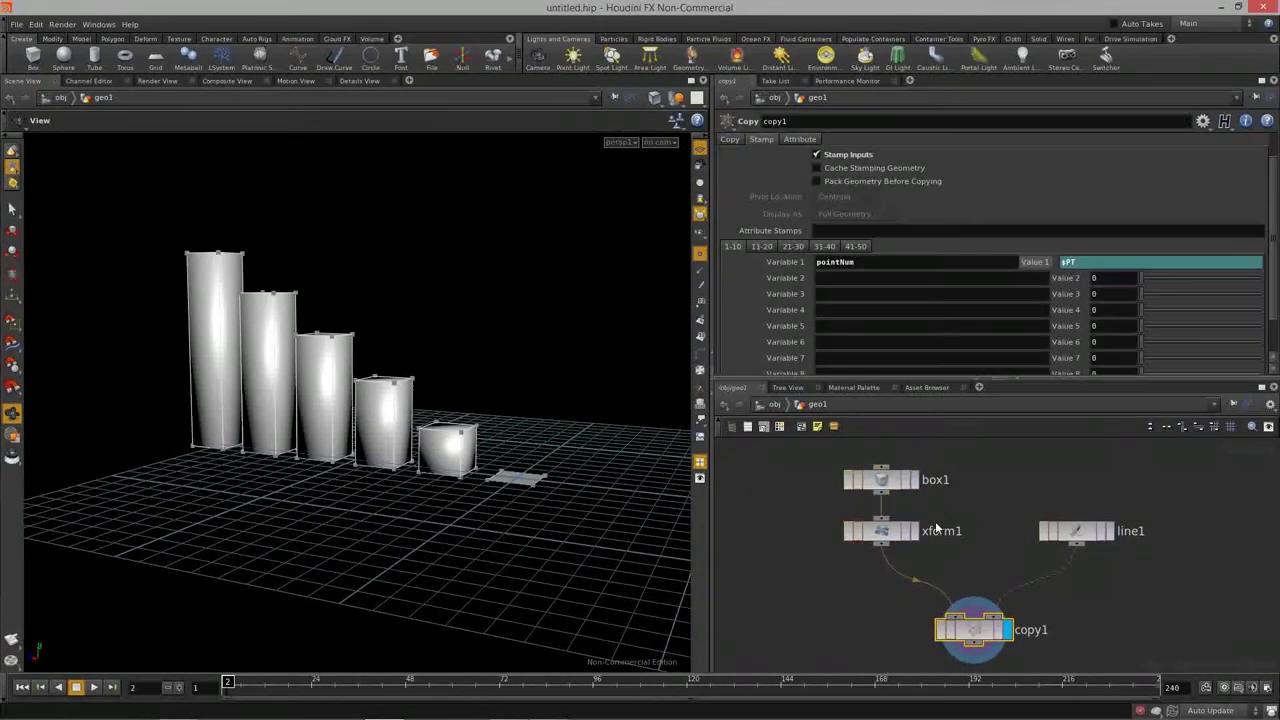
{"action": "left_click", "coordinate": [910, 480]}
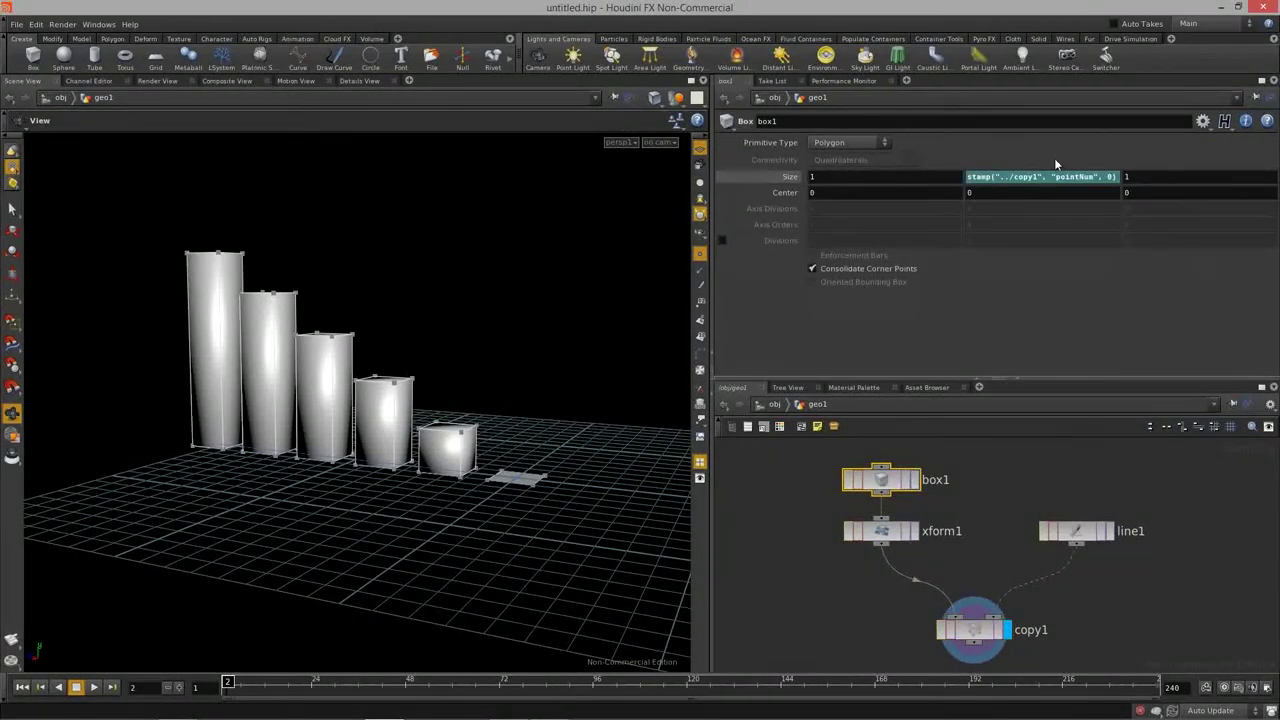
{"action": "left_click", "coordinate": [957, 628]}
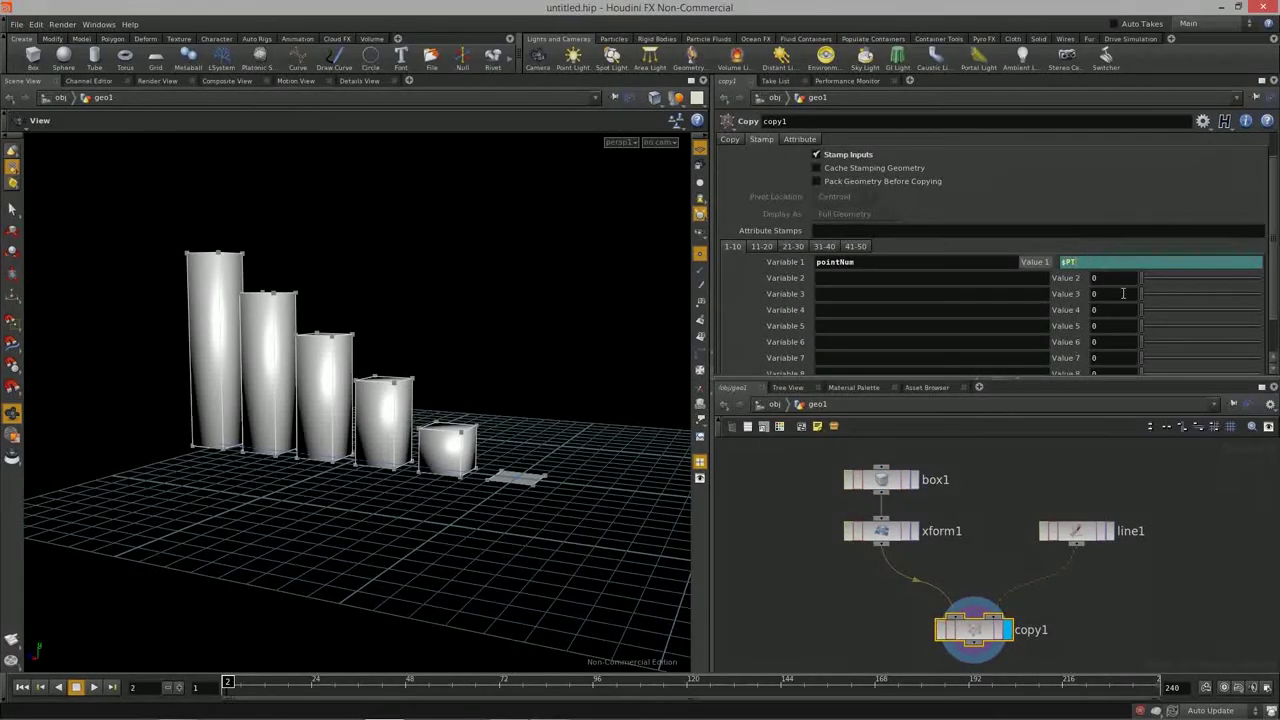
Step: Set copy1's first stamp value to $PT+1 so that the first box also gets a height
{"action": "type", "text": "+1"}
{"action": "key", "text": "Return"}
{"action": "scroll", "coordinate": [551, 474], "scroll_direction": "up", "scroll_amount": 2}
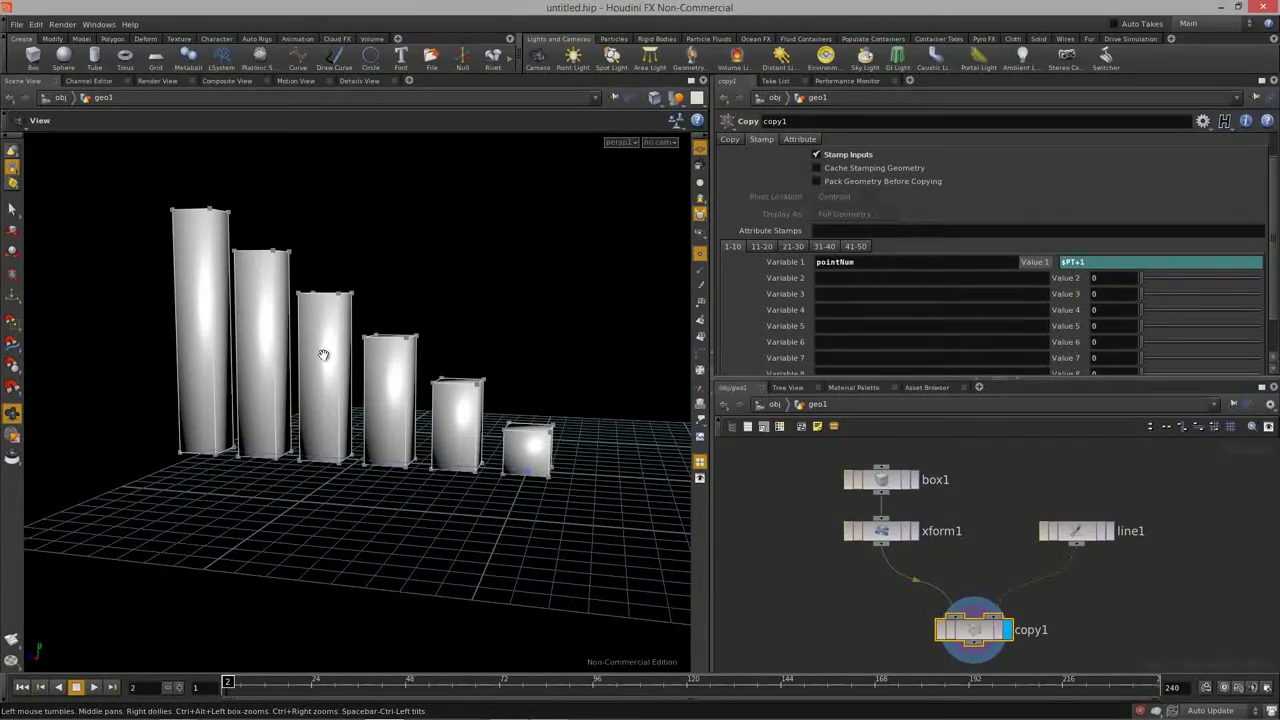
{"action": "left_click_drag", "start_coordinate": [177, 280], "coordinate": [610, 455]}
Step: Try line1's point count, leaving it at 6, and review copy1's stamp and copy settings
{"action": "left_click", "coordinate": [1076, 531]}
{"action": "mouse_move", "coordinate": [926, 206]}
{"action": "left_mouse_down"}
{"action": "mouse_move", "coordinate": [960, 204]}
{"action": "mouse_move", "coordinate": [906, 207]}
{"action": "mouse_move", "coordinate": [947, 206]}
{"action": "mouse_move", "coordinate": [915, 210]}
{"action": "mouse_move", "coordinate": [944, 208]}
{"action": "mouse_move", "coordinate": [932, 208]}
{"action": "left_mouse_up"}
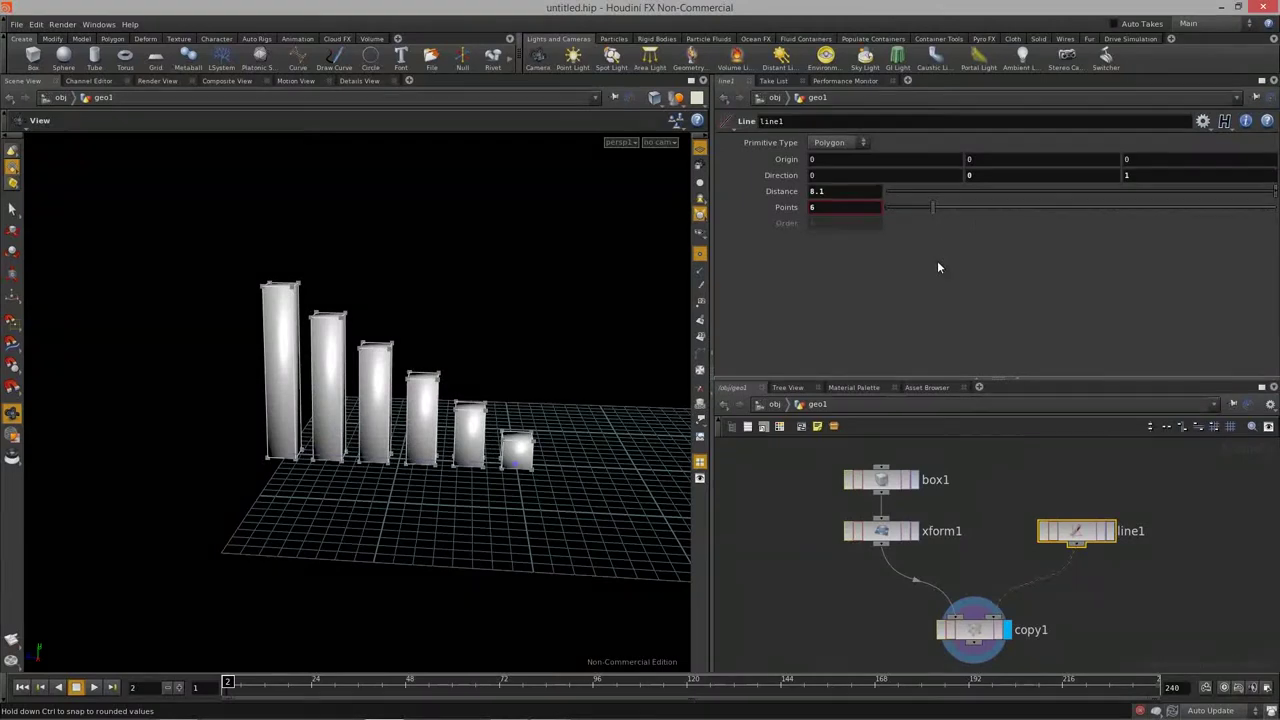
{"action": "left_click", "coordinate": [975, 630]}
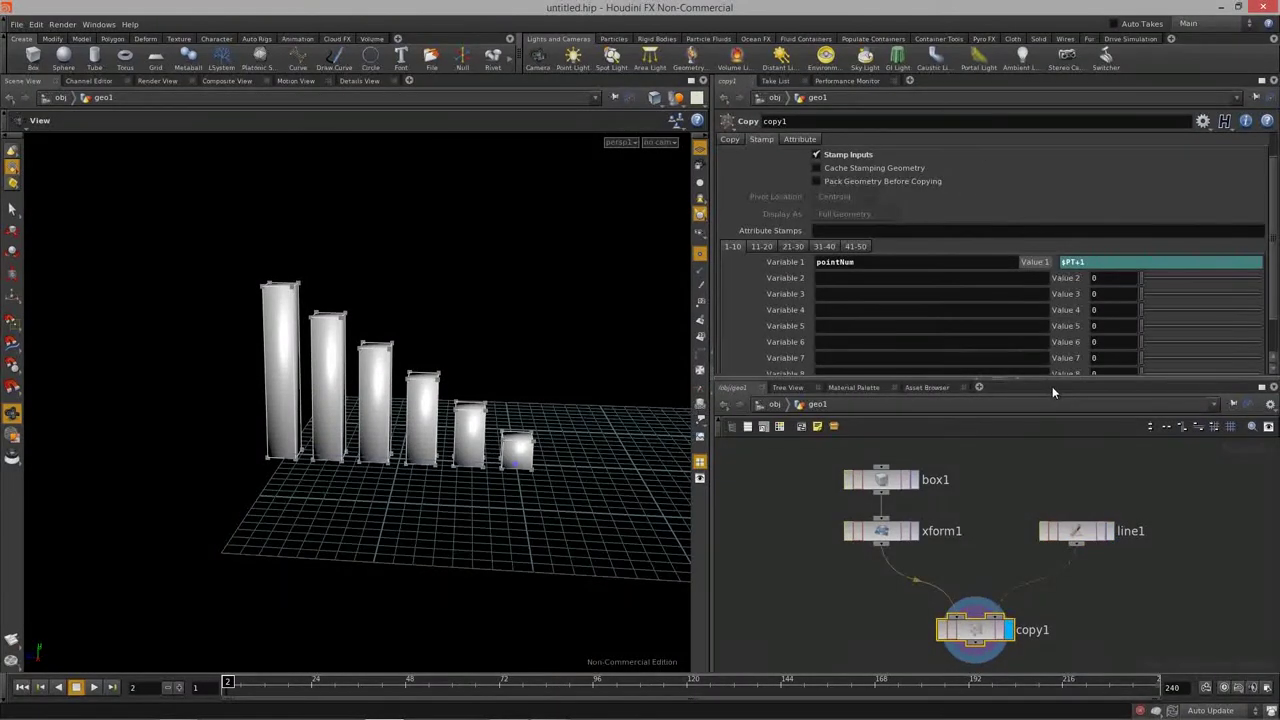
{"action": "mouse_move", "coordinate": [1052, 388]}
{"action": "left_mouse_down"}
{"action": "mouse_move", "coordinate": [1052, 435]}
{"action": "mouse_move", "coordinate": [1051, 399]}
{"action": "left_mouse_up"}
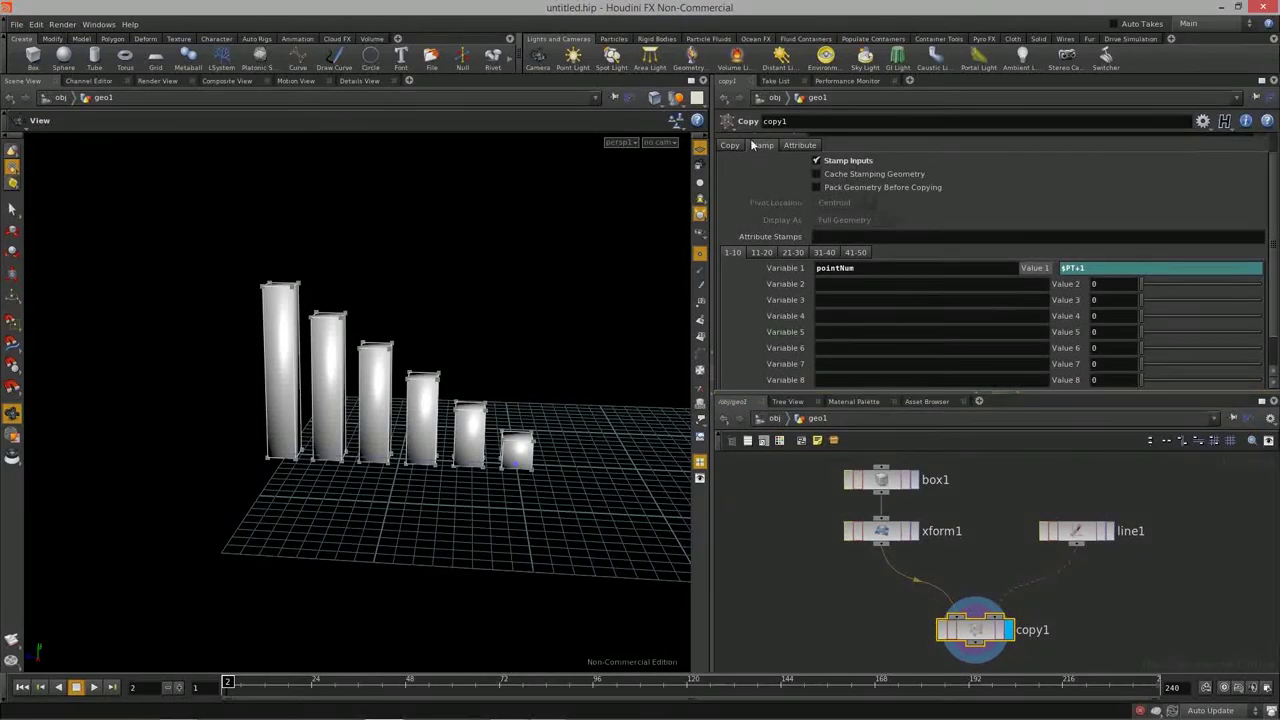
{"action": "left_click", "coordinate": [730, 145]}
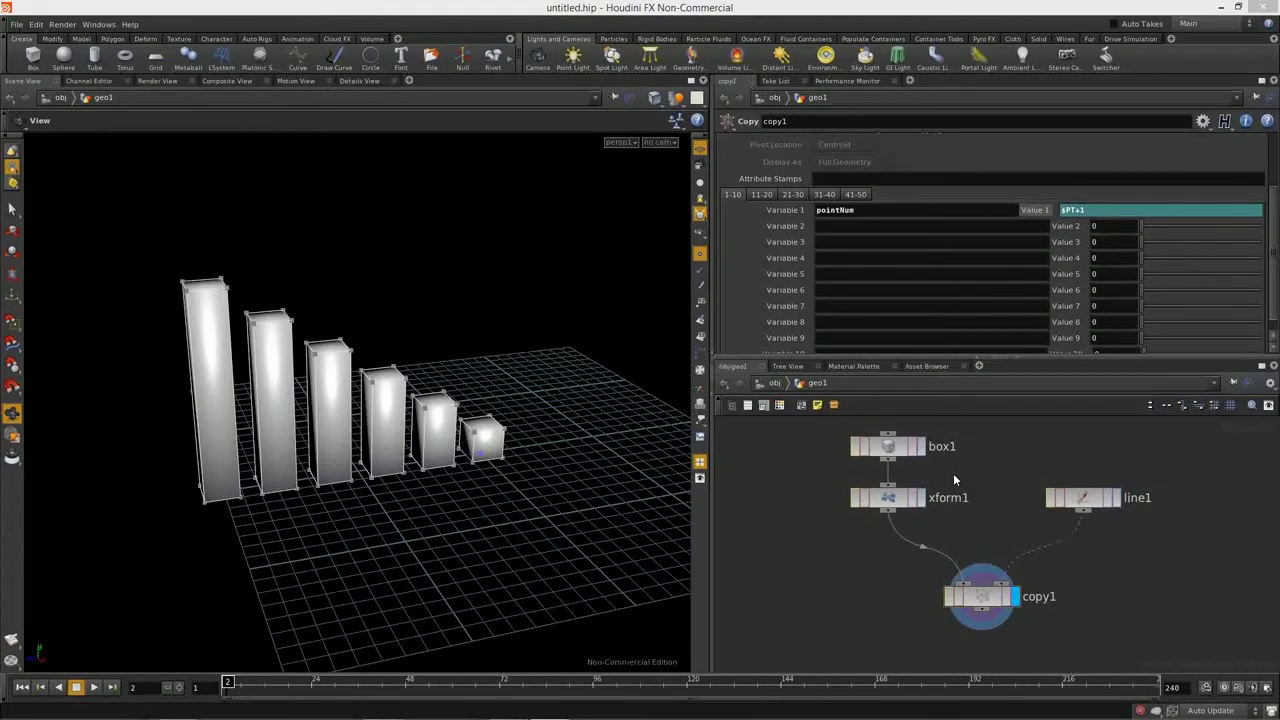
Step: Rearrange the box1, xform1, line1 and copy1 nodes slightly to tidy the network layout
{"action": "middle_click_drag", "start_coordinate": [970, 474], "coordinate": [966, 495]}
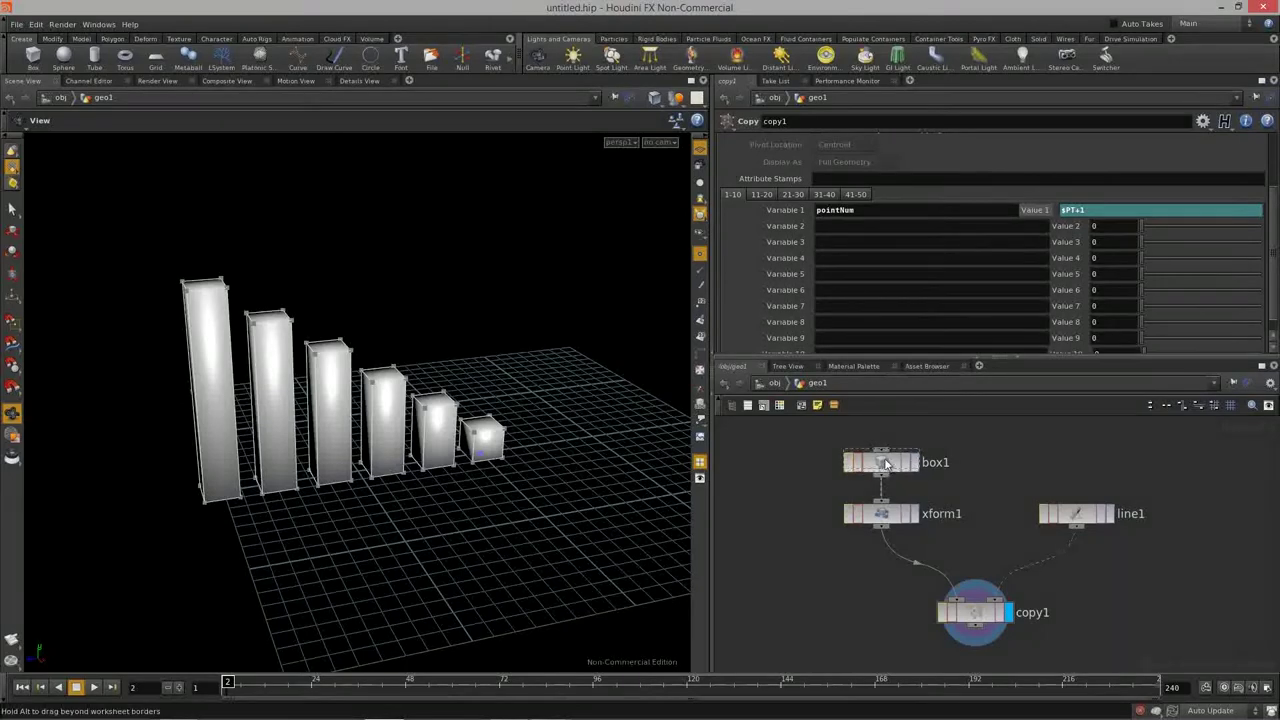
{"action": "left_click_drag", "start_coordinate": [886, 461], "coordinate": [886, 457]}
{"action": "left_click_drag", "start_coordinate": [884, 530], "coordinate": [884, 537]}
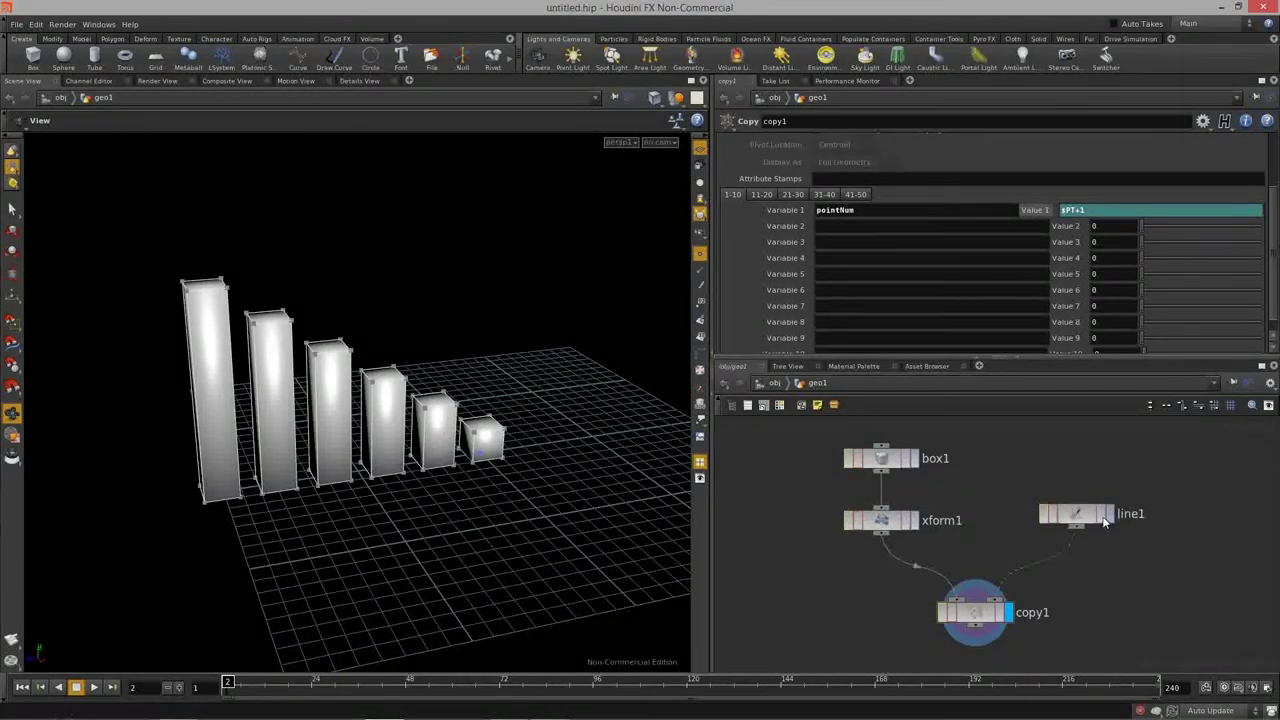
{"action": "left_click", "coordinate": [1075, 522]}
{"action": "left_click_drag", "start_coordinate": [1075, 521], "coordinate": [1074, 526]}
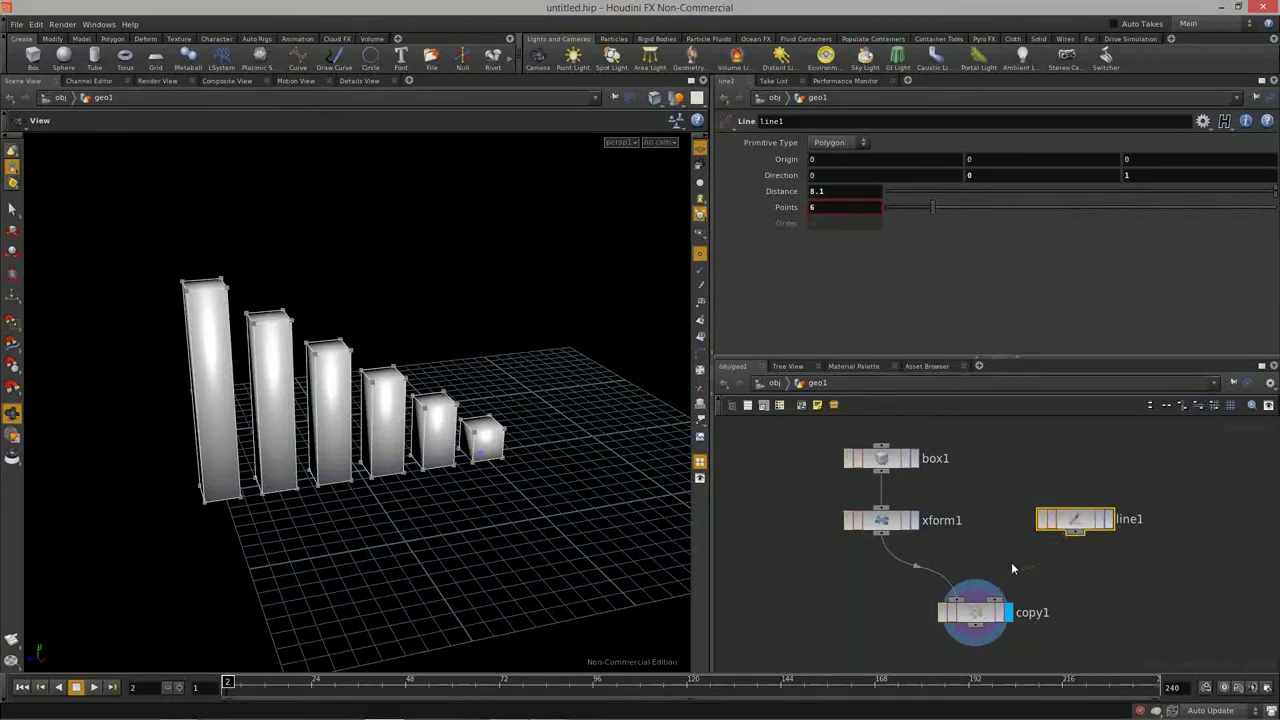
{"action": "left_click", "coordinate": [968, 618]}
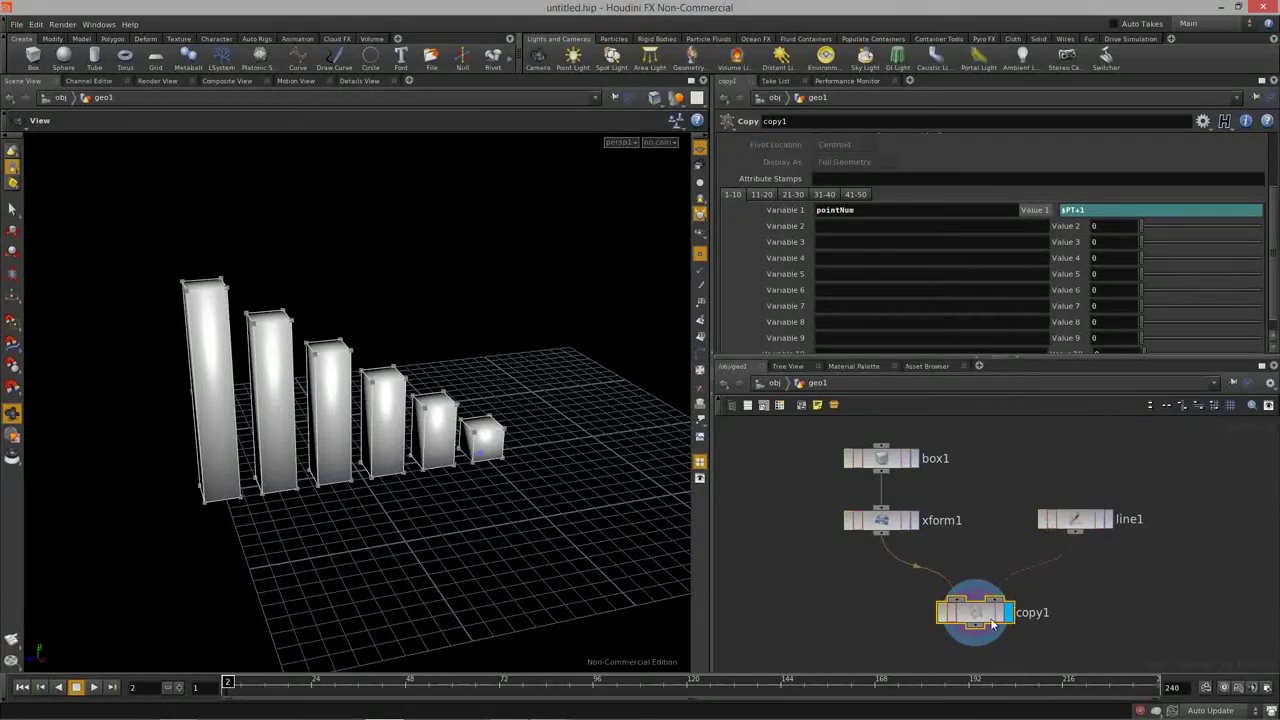
{"action": "left_click_drag", "start_coordinate": [975, 620], "coordinate": [970, 620]}
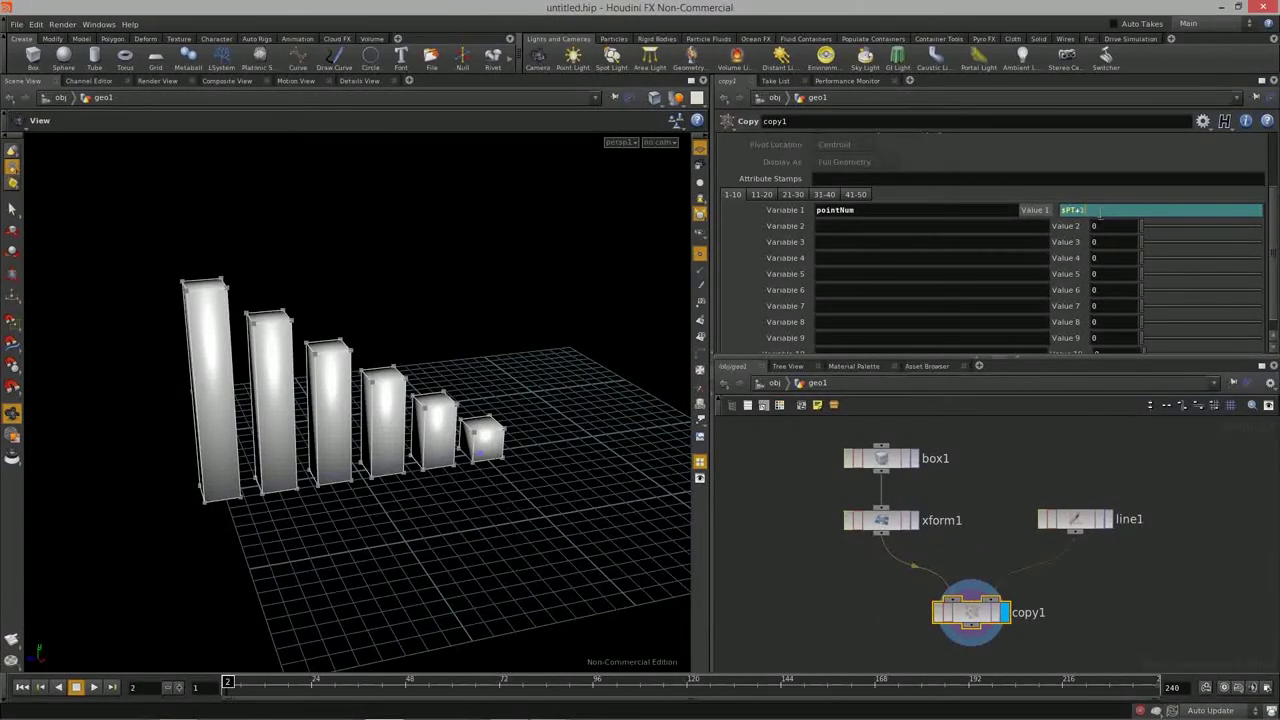
Step: Display line1 and box1 in turn with point numbers to review the template points and box1's stamp expression
{"action": "left_click", "coordinate": [1106, 518]}
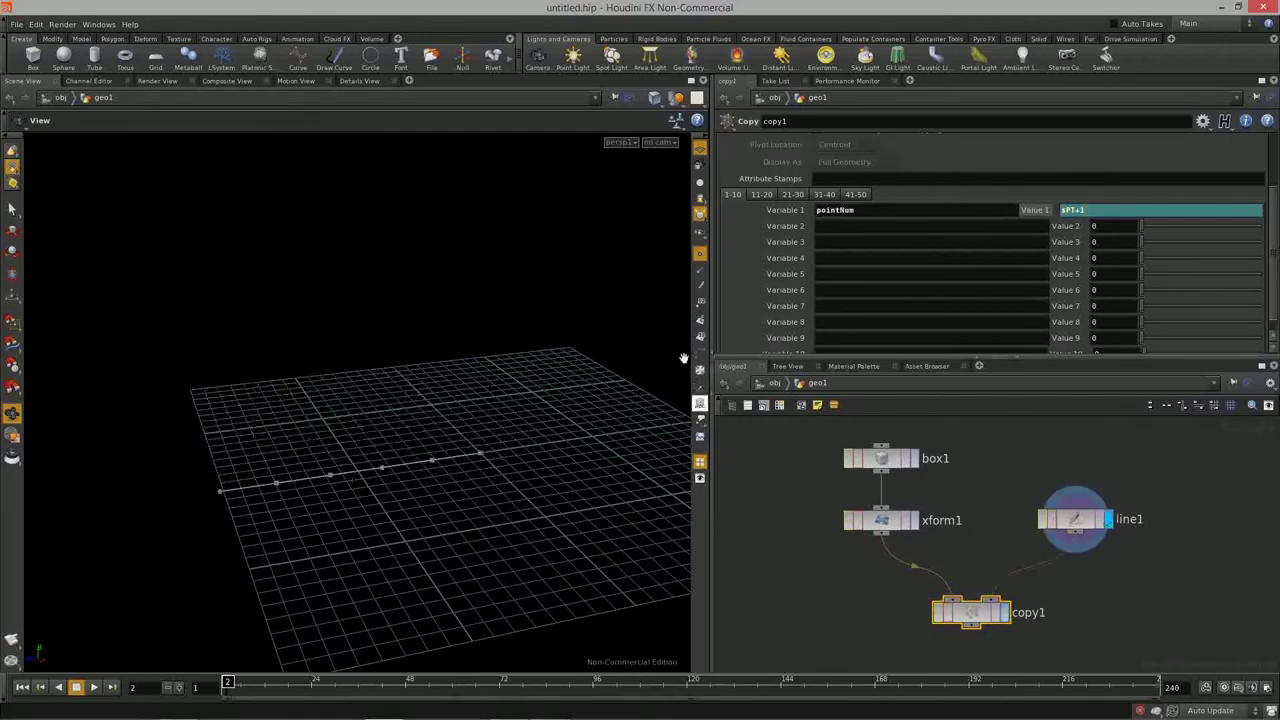
{"action": "left_click_drag", "start_coordinate": [333, 508], "coordinate": [646, 468]}
{"action": "left_click", "coordinate": [914, 457]}
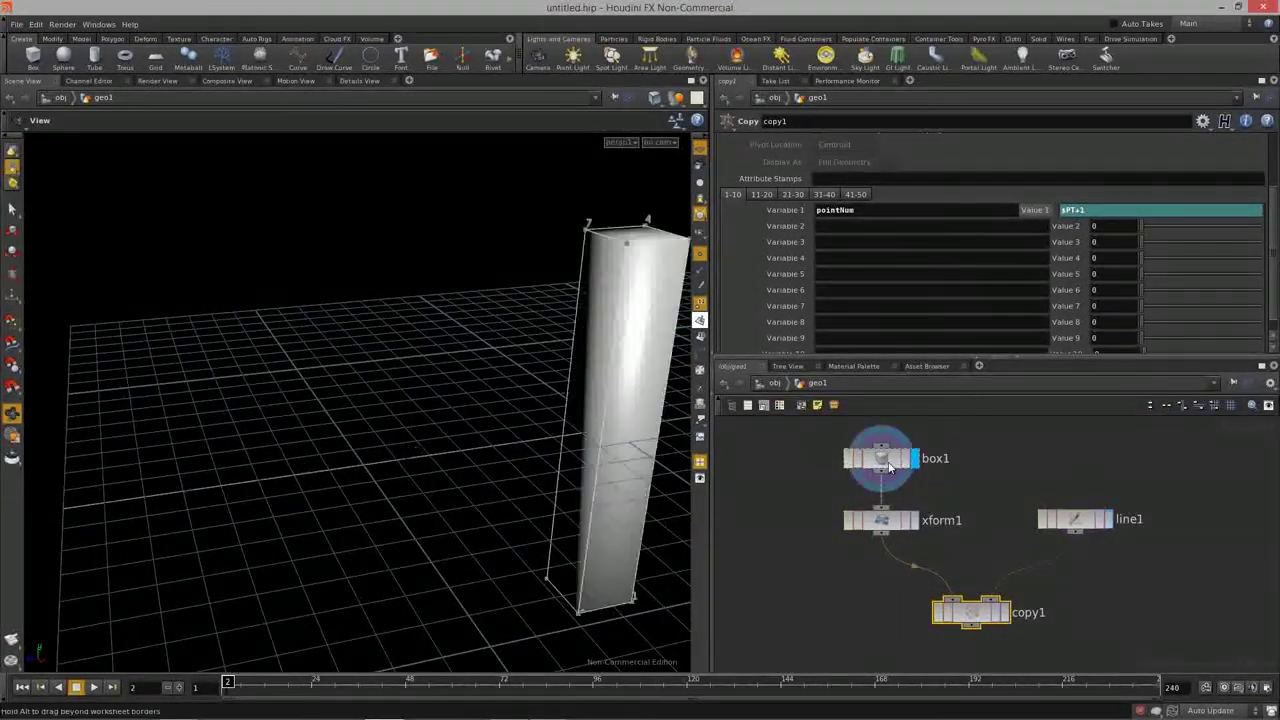
{"action": "left_click", "coordinate": [880, 457]}
{"action": "left_click_drag", "start_coordinate": [546, 317], "coordinate": [545, 345]}
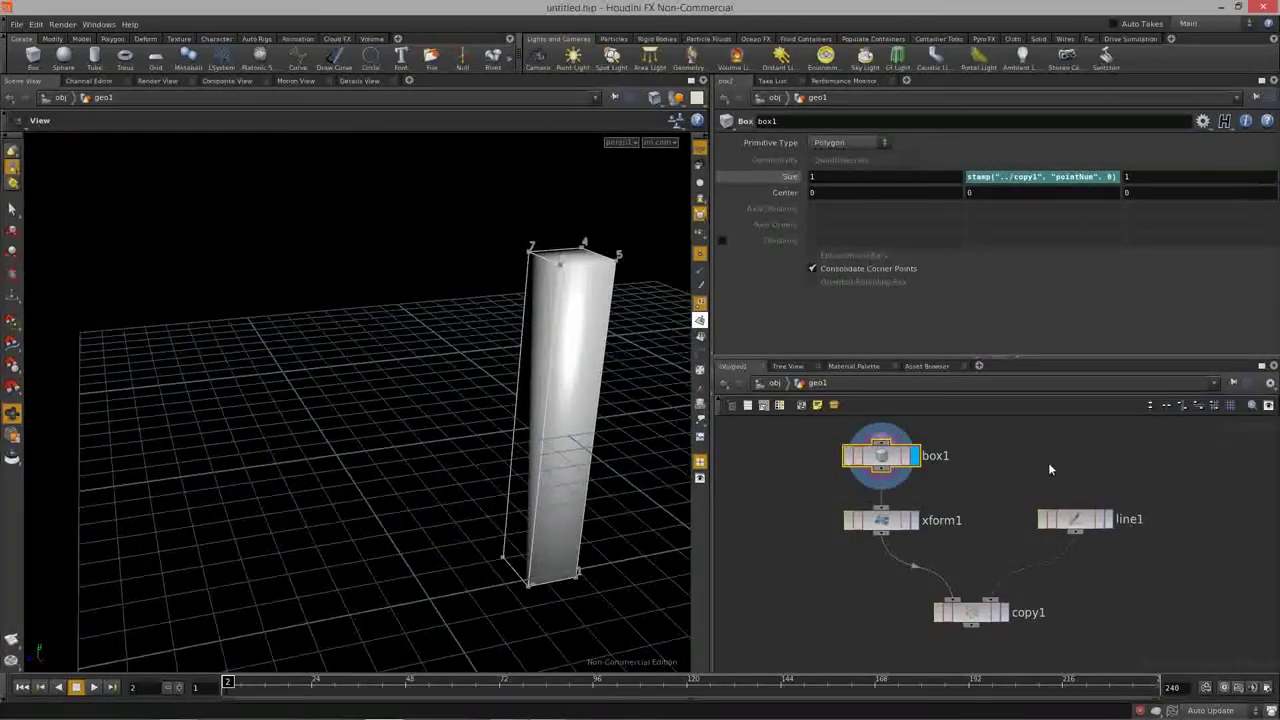
{"action": "left_click", "coordinate": [1106, 518]}
{"action": "left_click", "coordinate": [1075, 518]}
{"action": "left_click_drag", "start_coordinate": [546, 430], "coordinate": [490, 425]}
Step: Delete all the nodes inside geo1 to empty the network
{"action": "left_click_drag", "start_coordinate": [785, 445], "coordinate": [1154, 619]}
{"action": "key", "text": "Delete"}
{"action": "mouse_move", "coordinate": [429, 423]}
{"action": "left_mouse_down"}
{"action": "mouse_move", "coordinate": [503, 386]}
{"action": "mouse_move", "coordinate": [211, 394]}
{"action": "mouse_move", "coordinate": [467, 431]}
{"action": "mouse_move", "coordinate": [323, 434]}
{"action": "mouse_move", "coordinate": [289, 414]}
{"action": "mouse_move", "coordinate": [334, 403]}
{"action": "mouse_move", "coordinate": [386, 427]}
{"action": "mouse_move", "coordinate": [323, 417]}
{"action": "mouse_move", "coordinate": [440, 408]}
{"action": "left_mouse_up"}
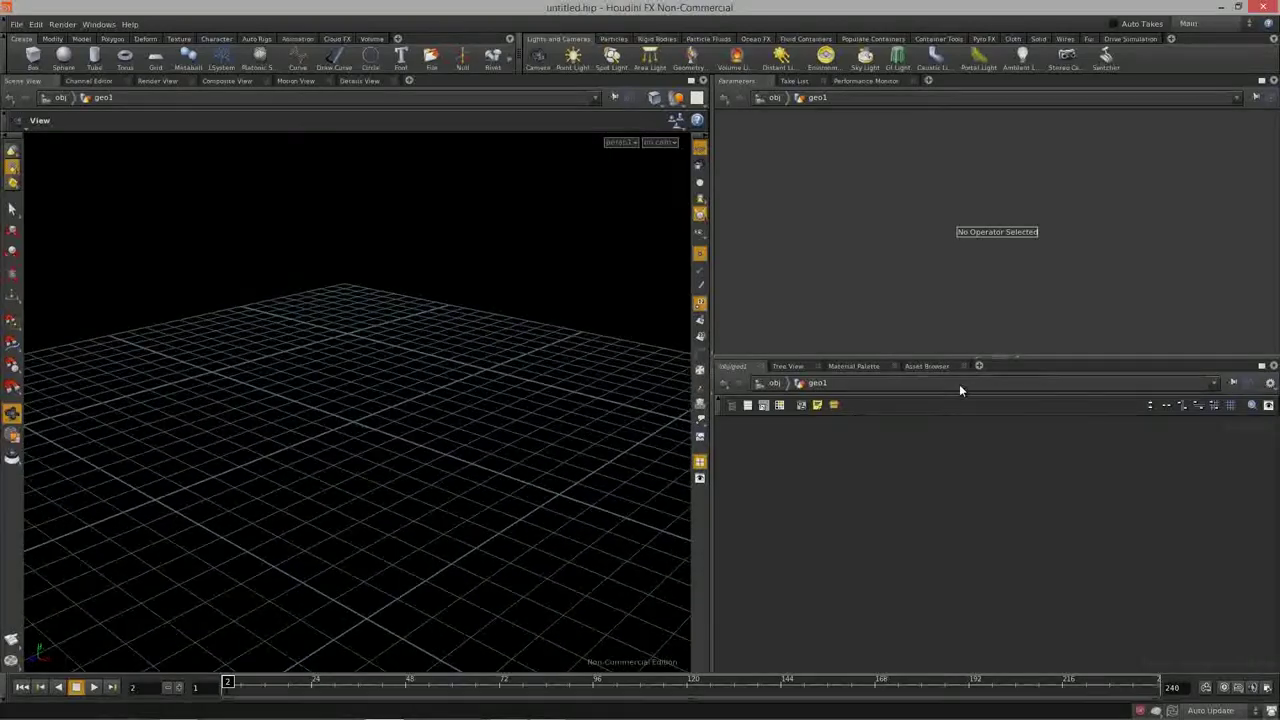
{"action": "left_click_drag", "start_coordinate": [1039, 344], "coordinate": [1039, 324]}
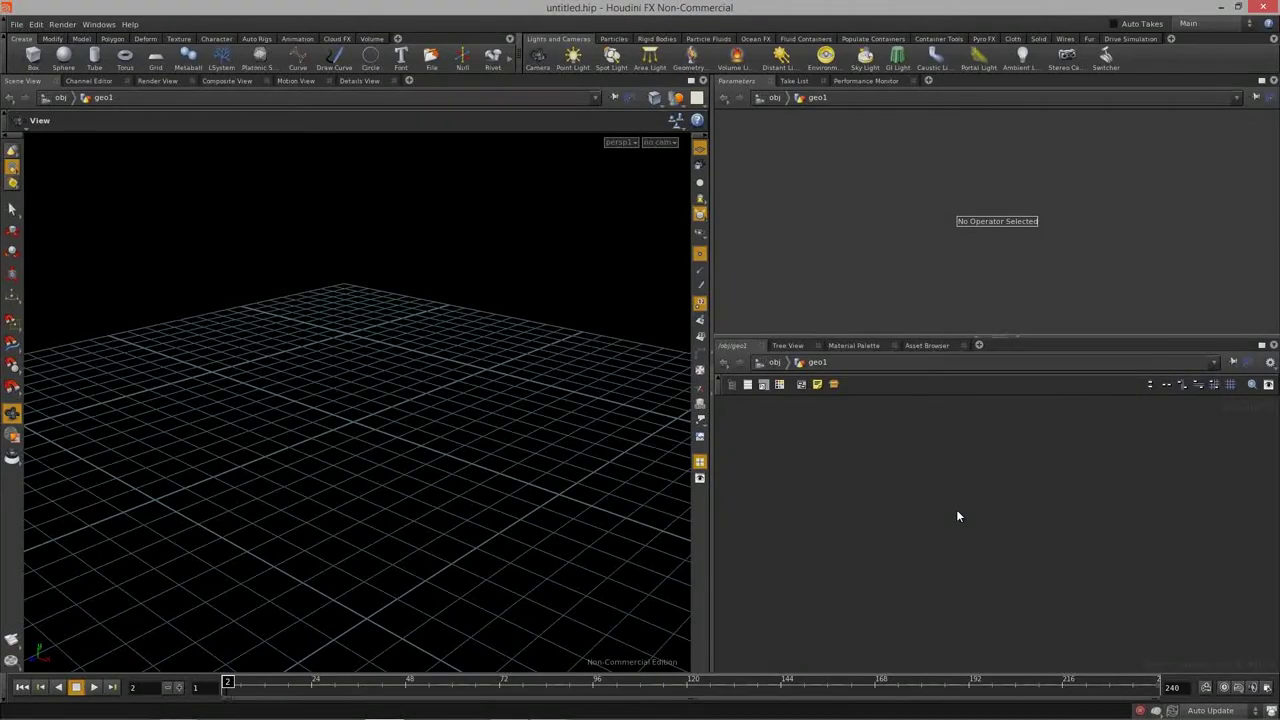
Step: Add a Line node to geo1 with 5 points and a distance of 2.1
{"action": "key", "text": "Tab"}
{"action": "type", "text": "line"}
{"action": "key", "text": "Return"}
{"action": "left_click_drag", "start_coordinate": [600, 420], "coordinate": [669, 348]}
{"action": "mouse_move", "coordinate": [903, 205]}
{"action": "left_mouse_down"}
{"action": "mouse_move", "coordinate": [1018, 209]}
{"action": "mouse_move", "coordinate": [920, 210]}
{"action": "left_mouse_up"}
{"action": "left_click_drag", "start_coordinate": [246, 391], "coordinate": [436, 400]}
{"action": "middle_click_drag", "start_coordinate": [781, 191], "coordinate": [812, 190]}
{"action": "left_click_drag", "start_coordinate": [399, 358], "coordinate": [409, 503]}
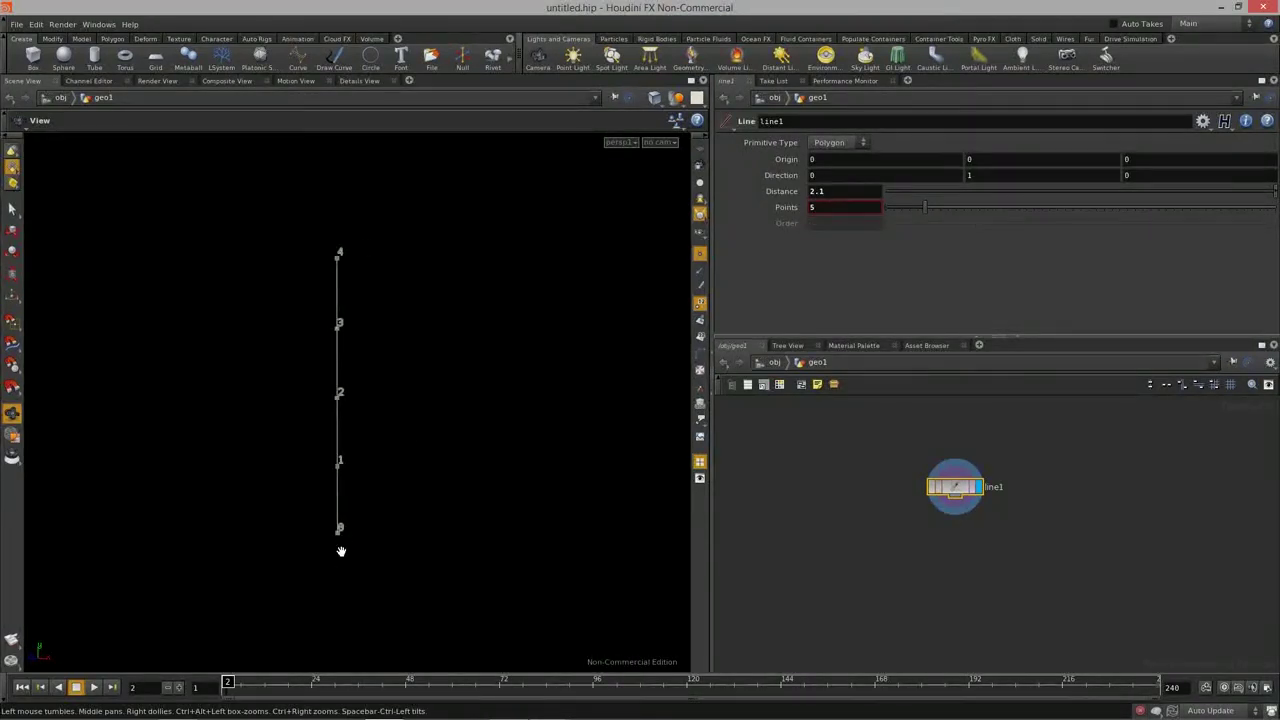
Step: Move line1 up in the network and add a Point node below it
{"action": "left_click_drag", "start_coordinate": [955, 487], "coordinate": [930, 462]}
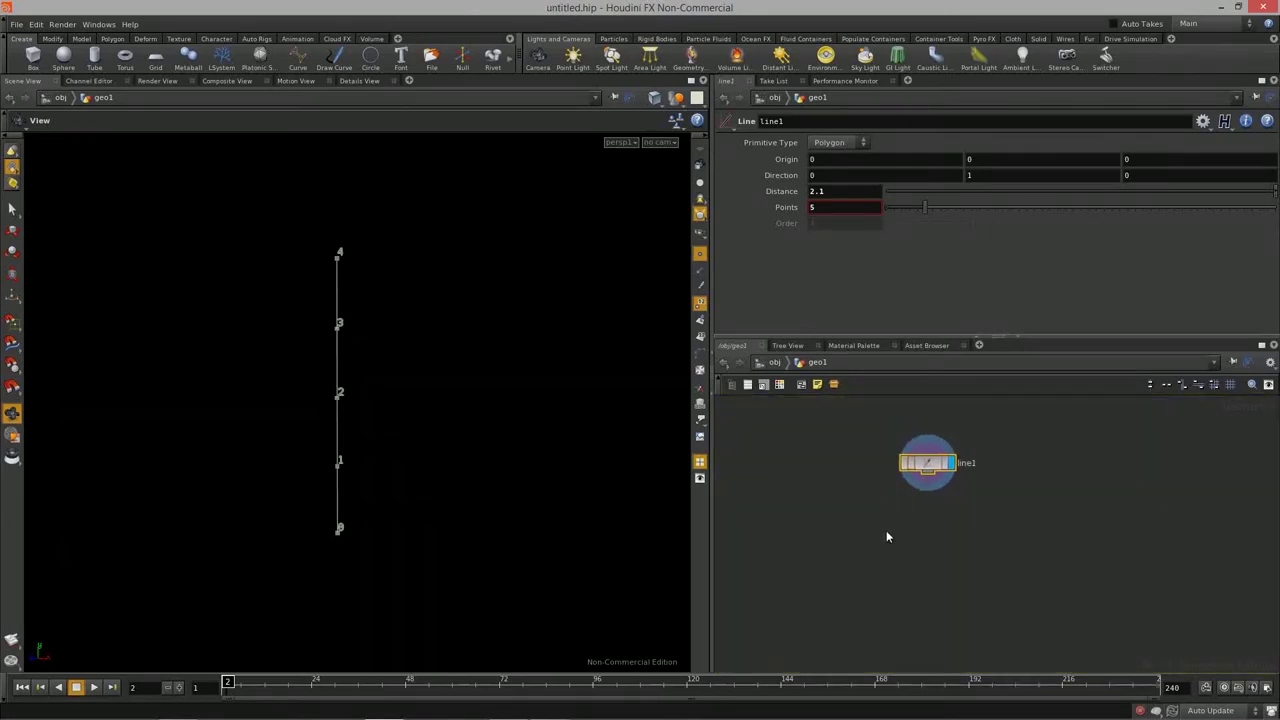
{"action": "key", "text": "Tab"}
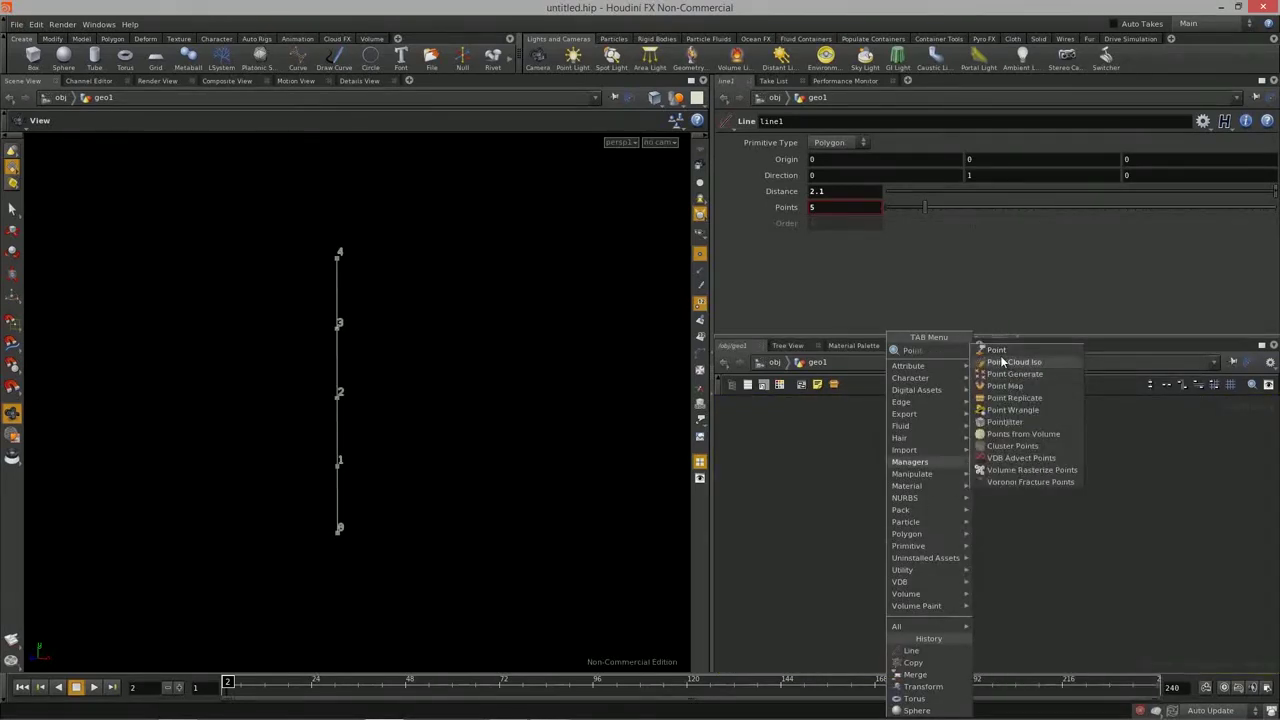
{"action": "key", "text": "Escape"}
{"action": "key", "text": "Tab"}
{"action": "type", "text": "point"}
{"action": "key", "text": "Return"}
{"action": "left_click", "coordinate": [936, 489]}
{"action": "scroll", "coordinate": [930, 470], "scroll_direction": "up", "scroll_amount": 3}
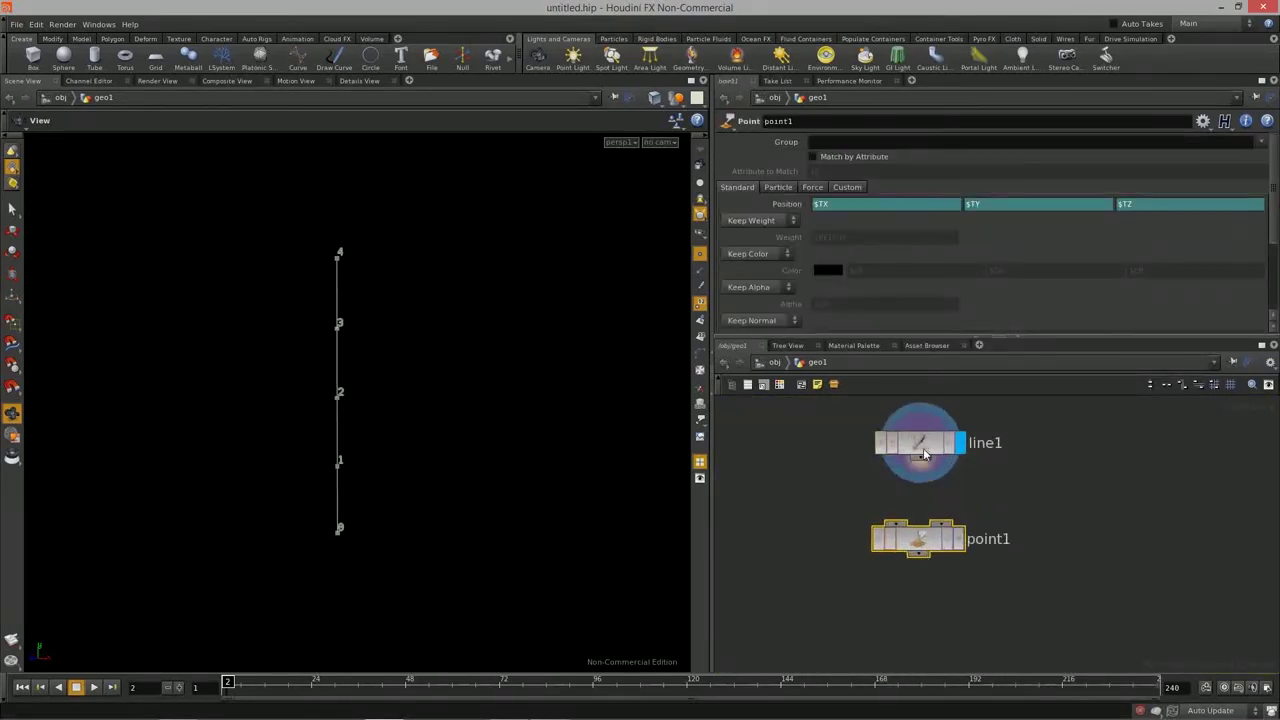
Step: Place point1 directly under line1, feed line1 into its first input, and display point1
{"action": "left_click_drag", "start_coordinate": [920, 537], "coordinate": [920, 513]}
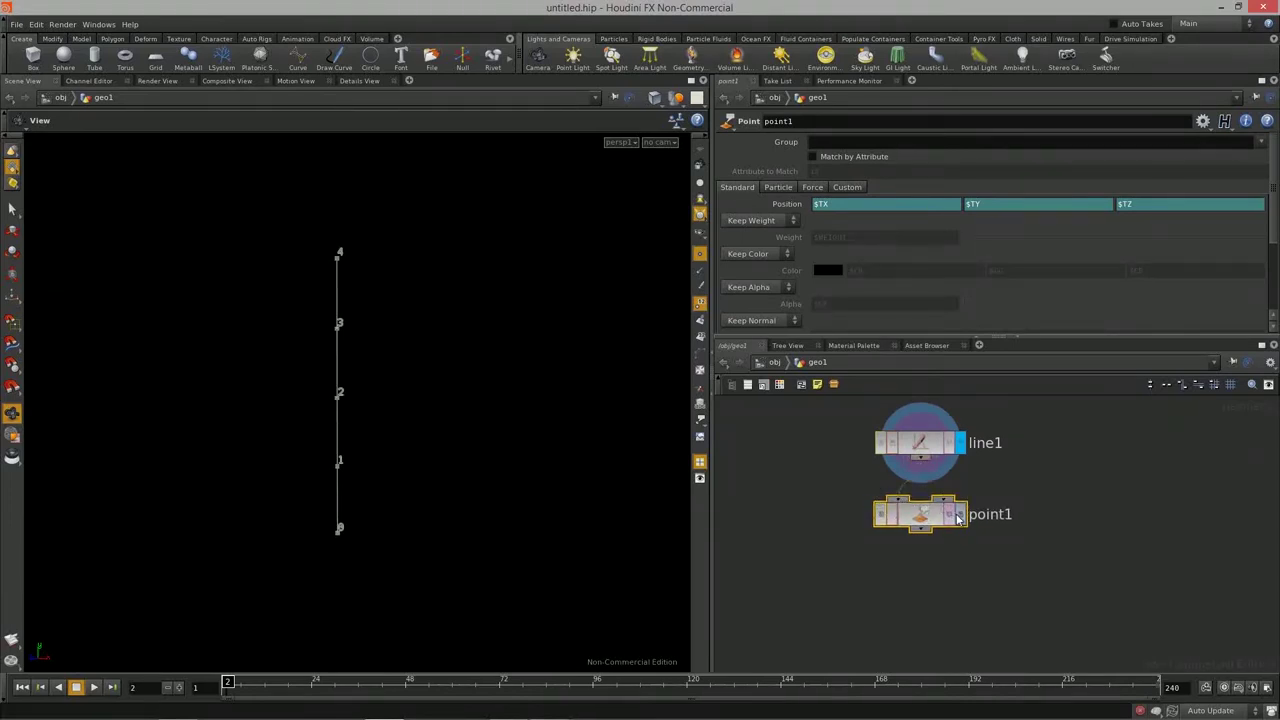
{"action": "left_click", "coordinate": [958, 514]}
{"action": "left_click_drag", "start_coordinate": [443, 449], "coordinate": [400, 406], "text": "alt"}
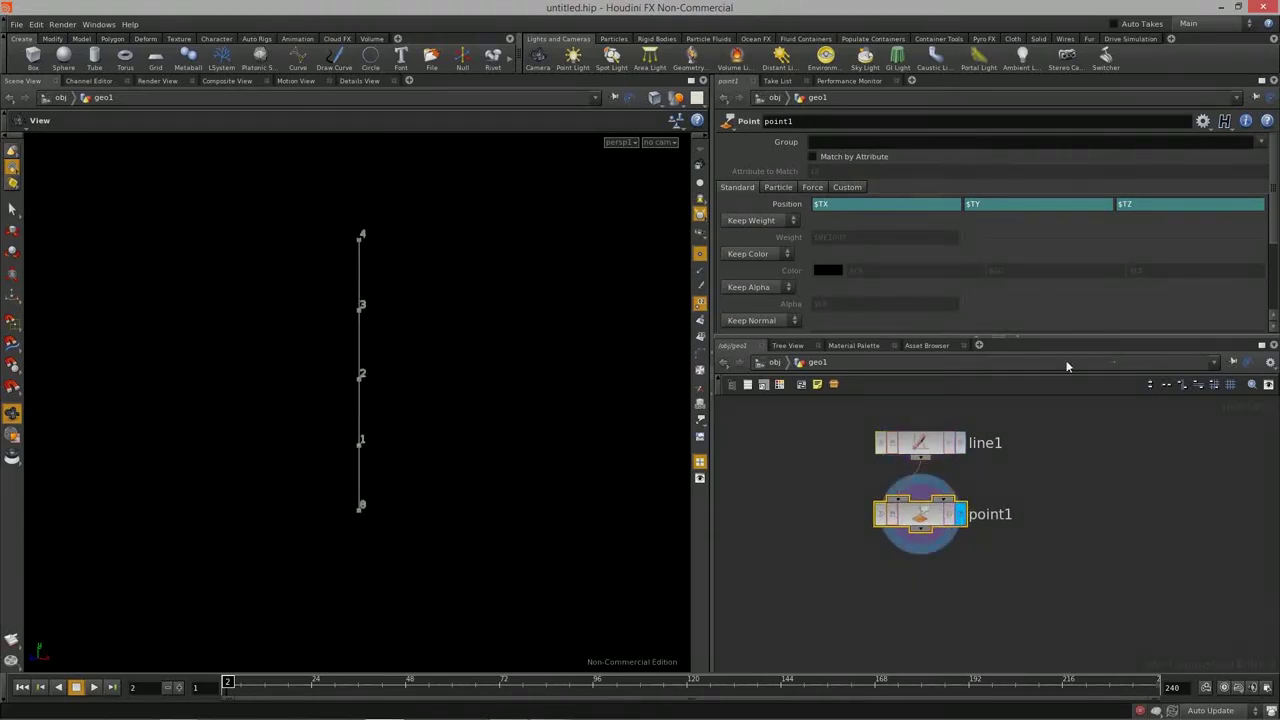
Step: Enlarge the parameter area and examine point1's Particle, Force and Custom parameters, returning to the Standard ones
{"action": "left_click_drag", "start_coordinate": [1061, 348], "coordinate": [1061, 413]}
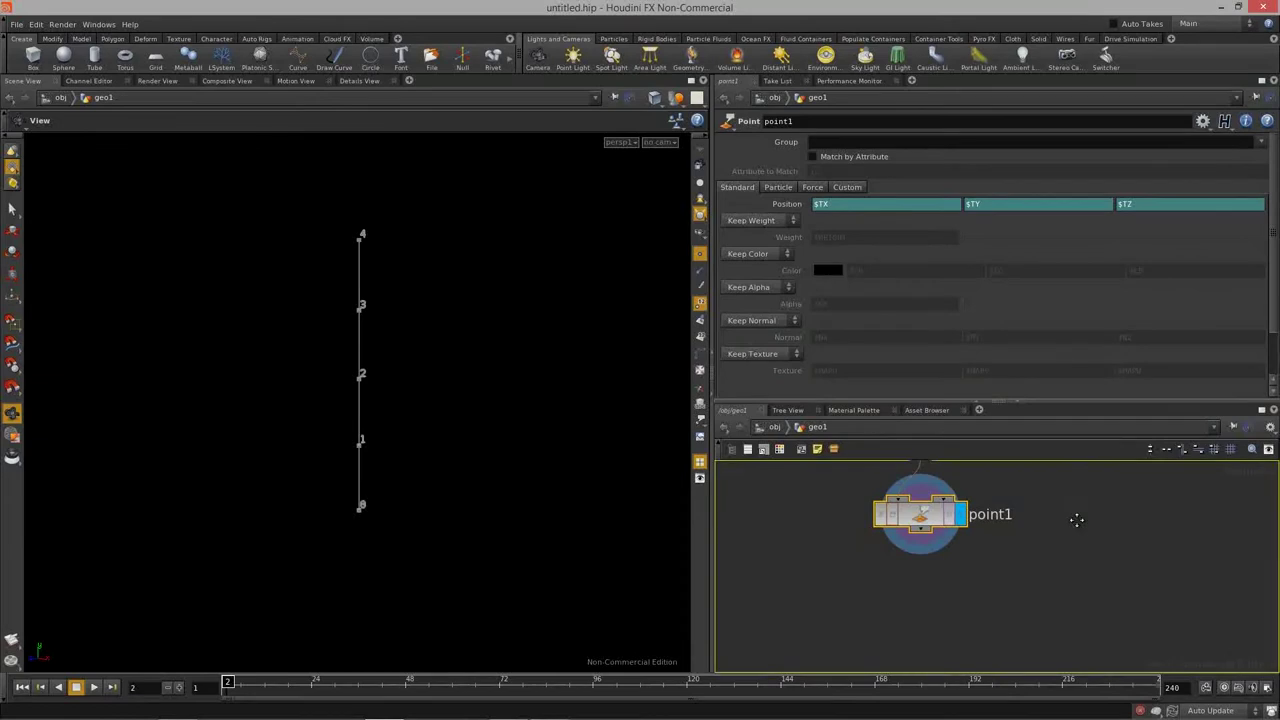
{"action": "left_click_drag", "start_coordinate": [1067, 403], "coordinate": [1067, 406]}
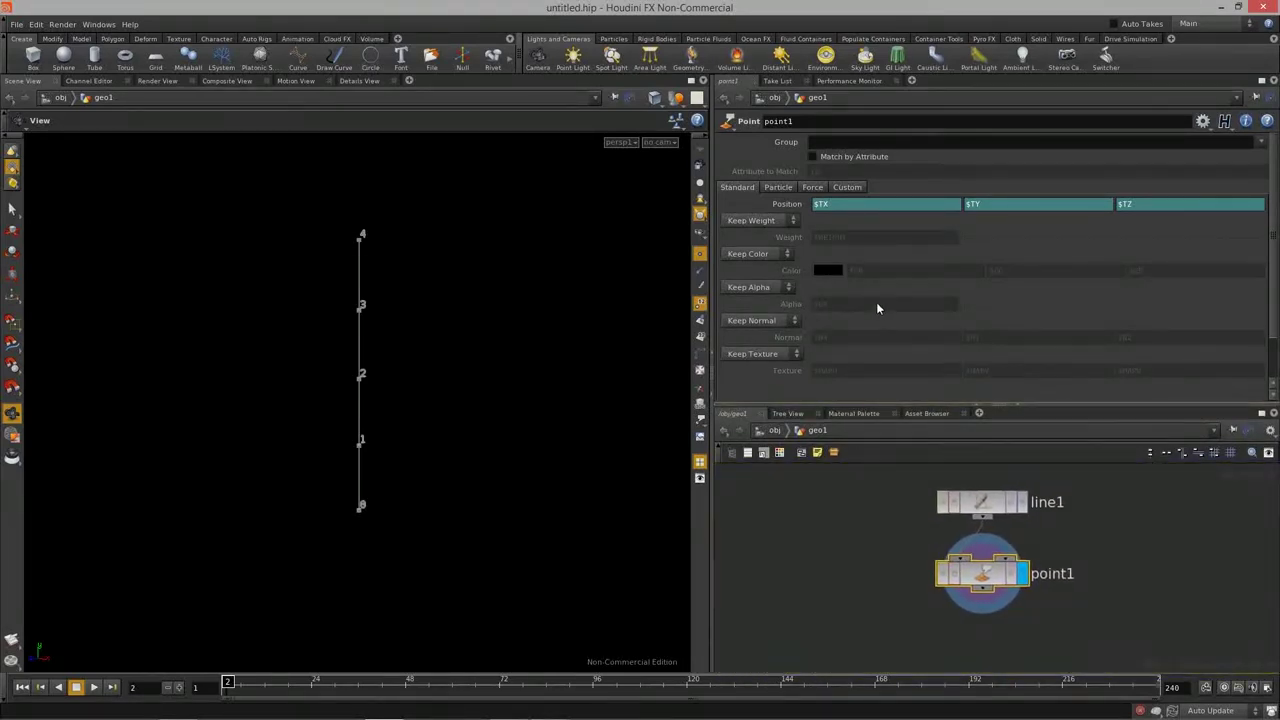
{"action": "left_click", "coordinate": [778, 187]}
{"action": "left_click", "coordinate": [812, 187]}
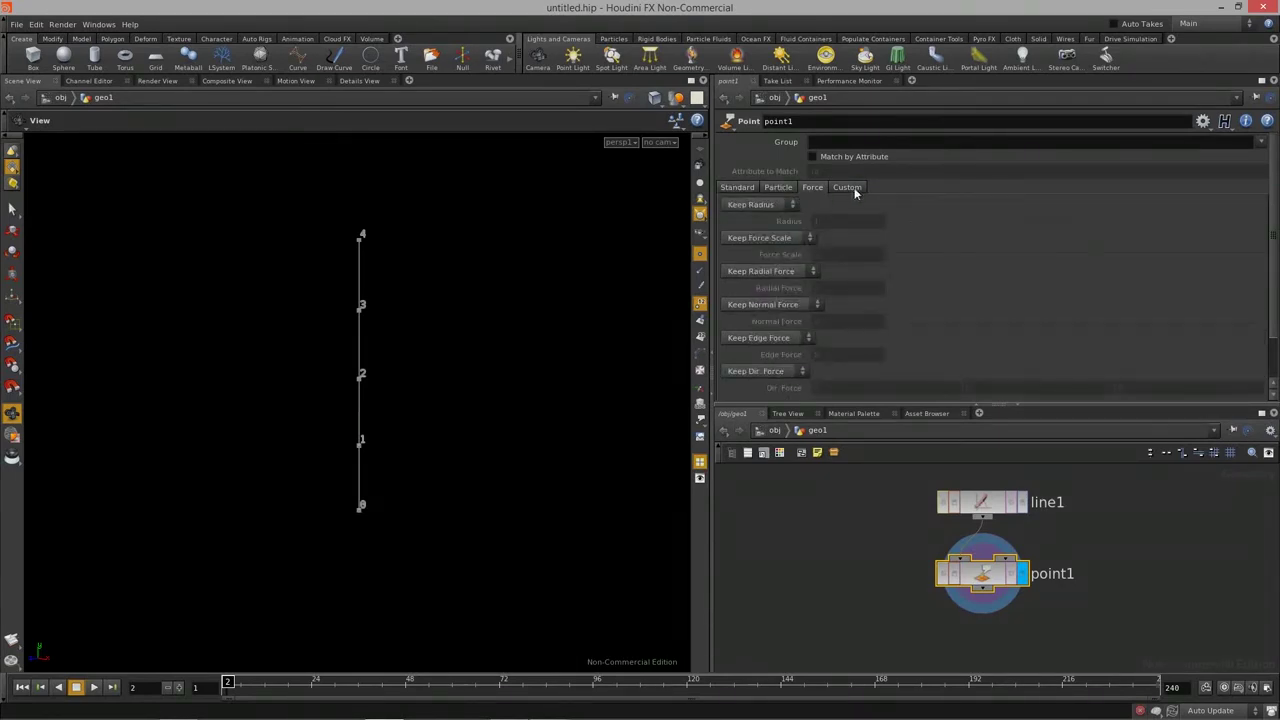
{"action": "left_click", "coordinate": [850, 188]}
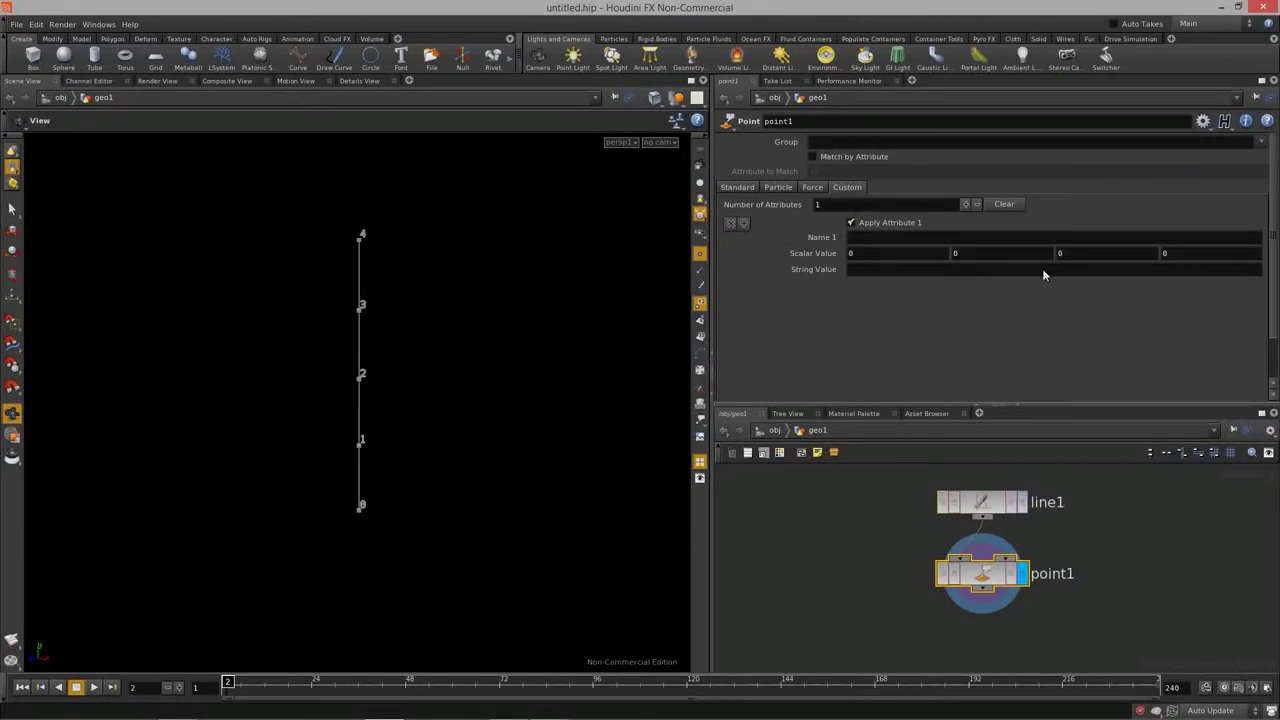
{"action": "left_click", "coordinate": [737, 187]}
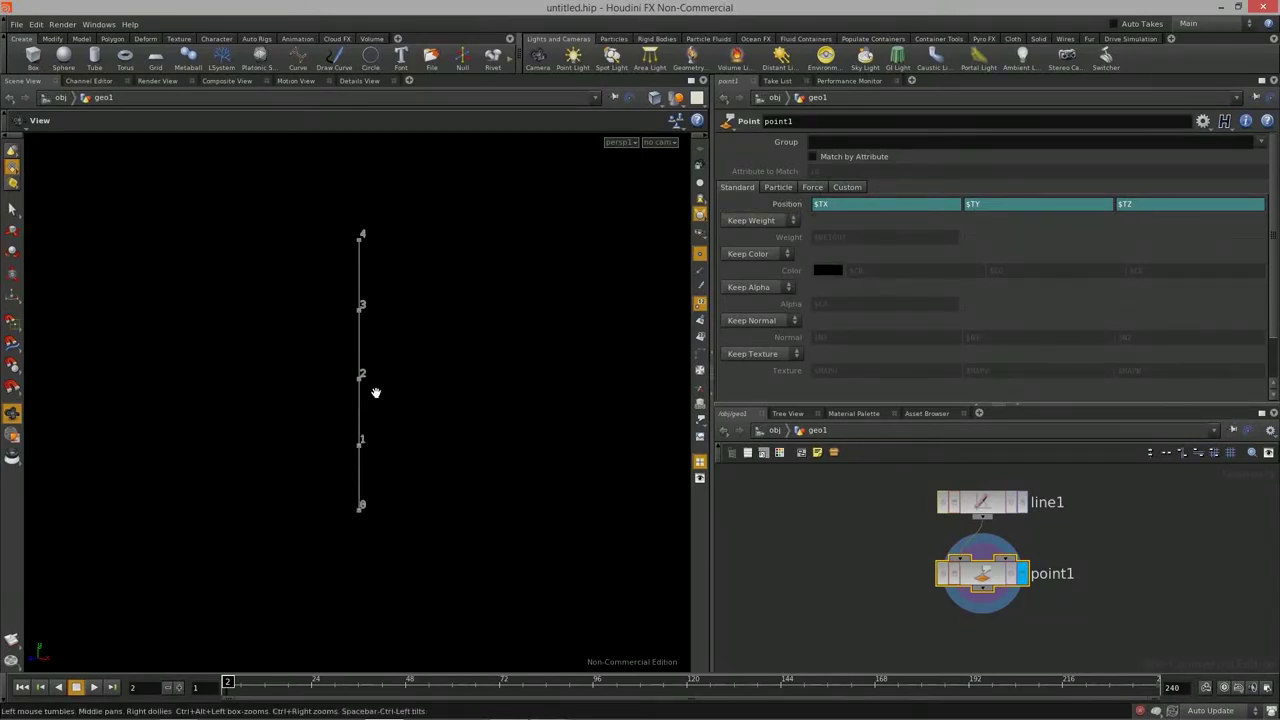
Step: Examine the keep, add and remove options for point1's weight, alpha, normal and texture attributes without changing them
{"action": "left_click", "coordinate": [775, 236]}
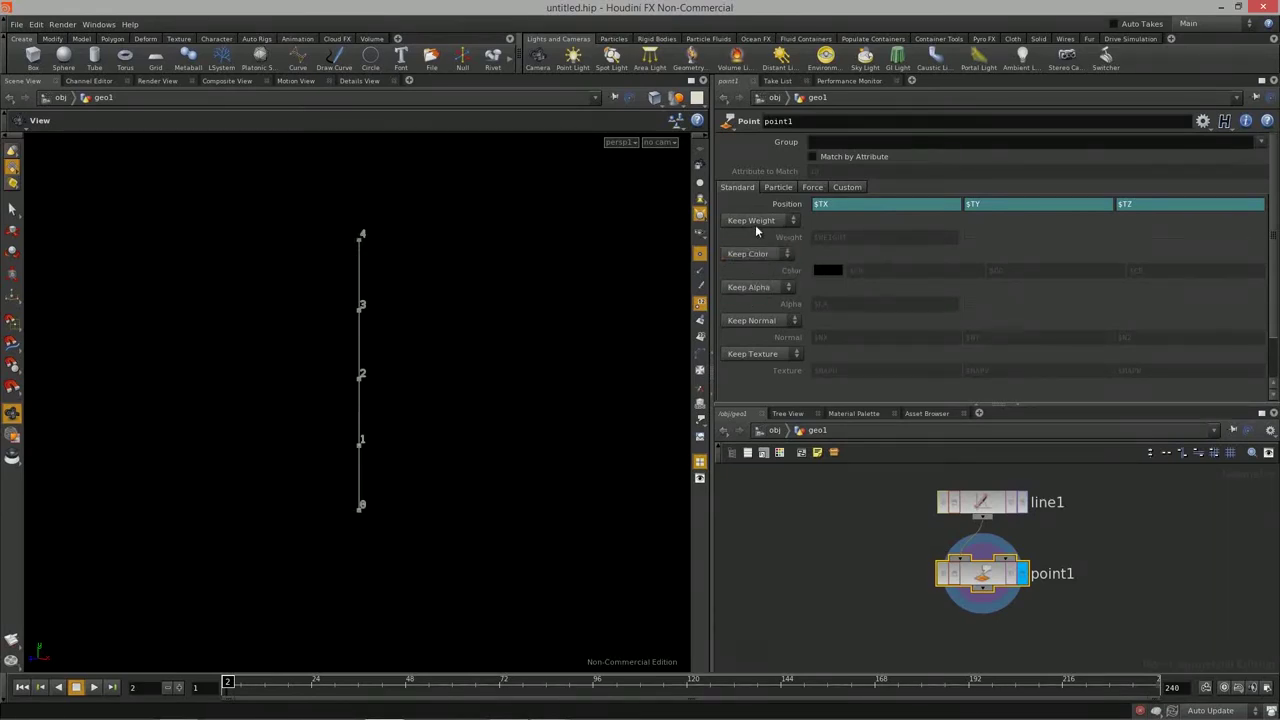
{"action": "left_click", "coordinate": [755, 222]}
{"action": "left_click", "coordinate": [765, 234]}
{"action": "left_click", "coordinate": [762, 289]}
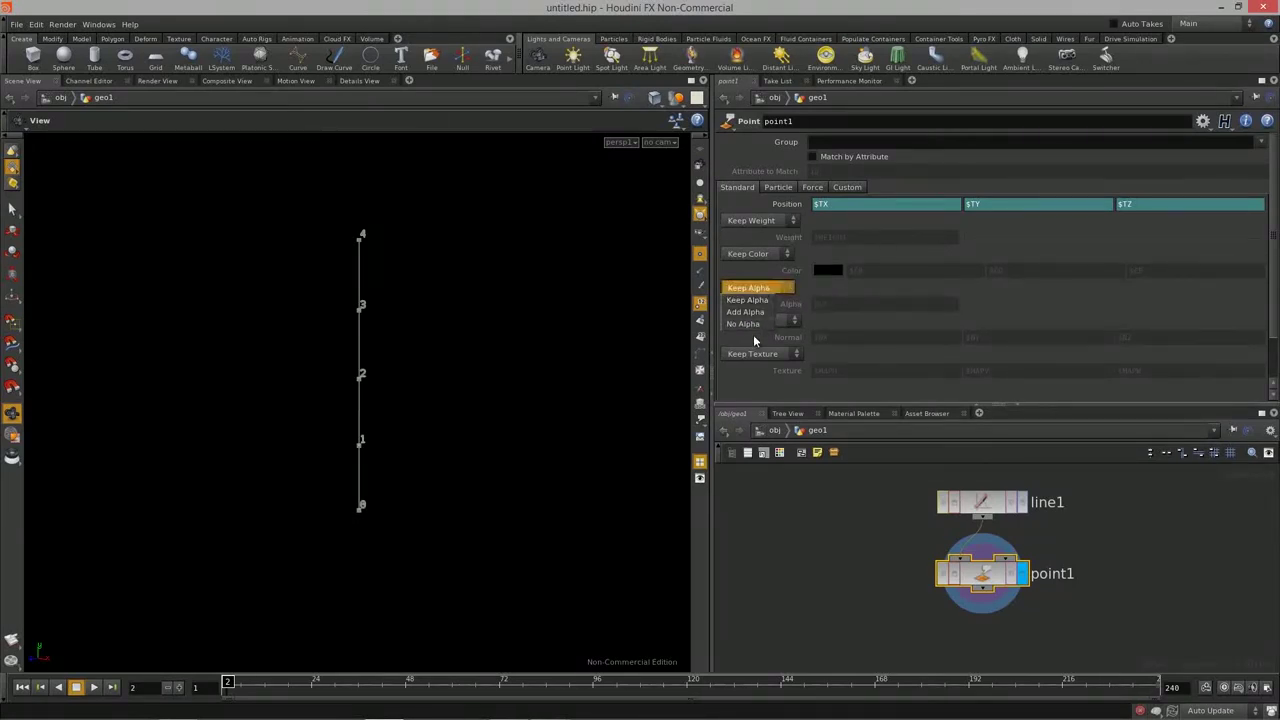
{"action": "left_click", "coordinate": [769, 392]}
{"action": "left_click", "coordinate": [765, 322]}
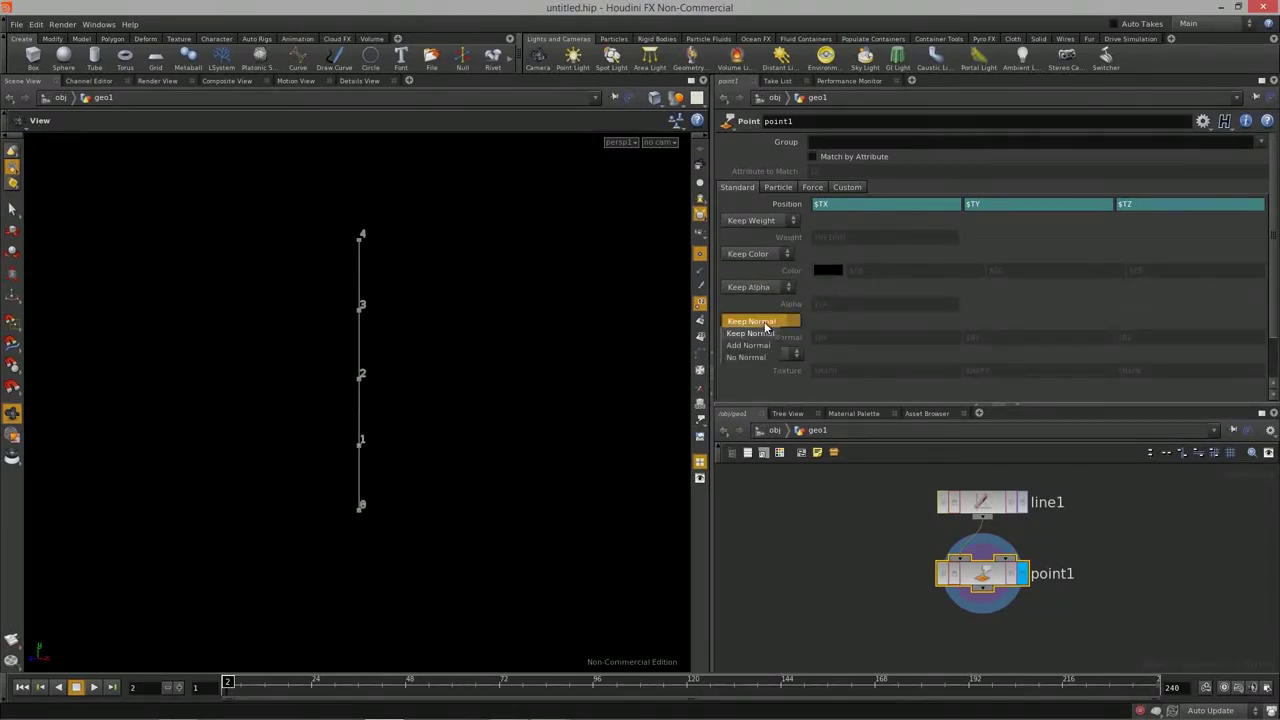
{"action": "left_click", "coordinate": [777, 391]}
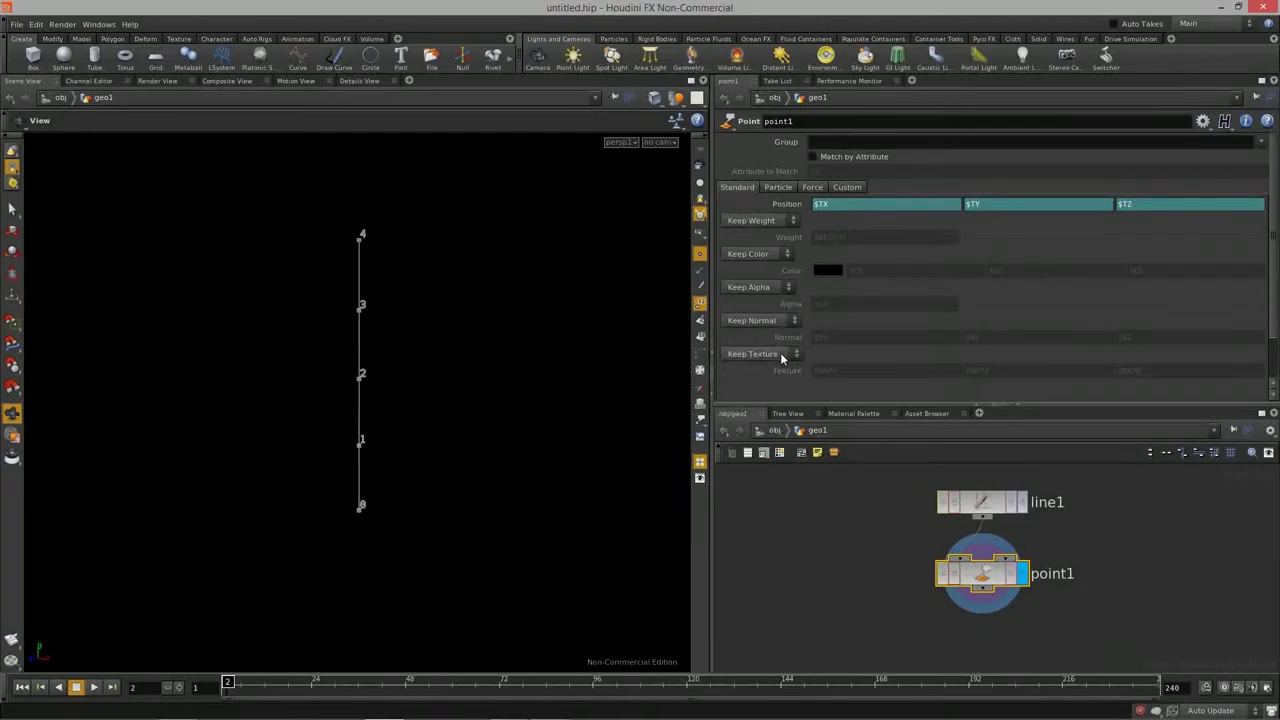
{"action": "left_click", "coordinate": [762, 355]}
{"action": "left_click", "coordinate": [812, 395]}
Step: Test raising the line's points with a point1 Y position of $TY + 1, and restore the expression to $TY
{"action": "left_click_drag", "start_coordinate": [400, 371], "coordinate": [353, 387]}
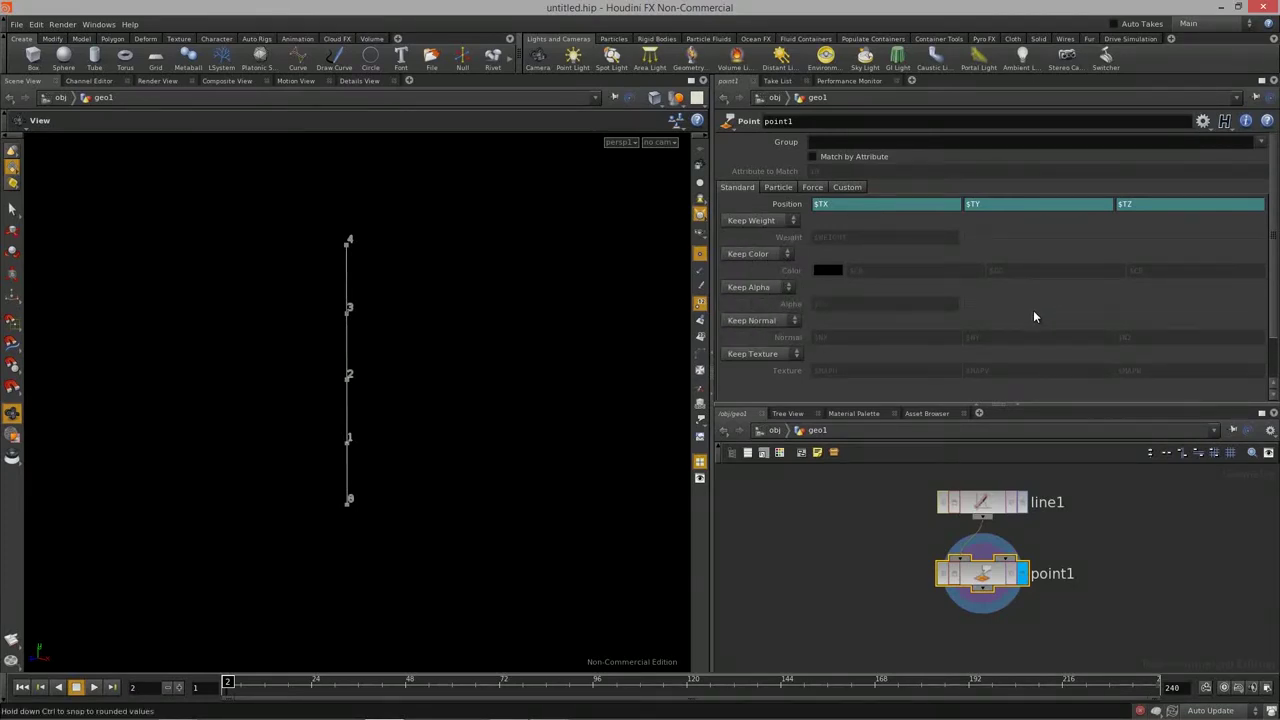
{"action": "left_click_drag", "start_coordinate": [457, 363], "coordinate": [422, 378]}
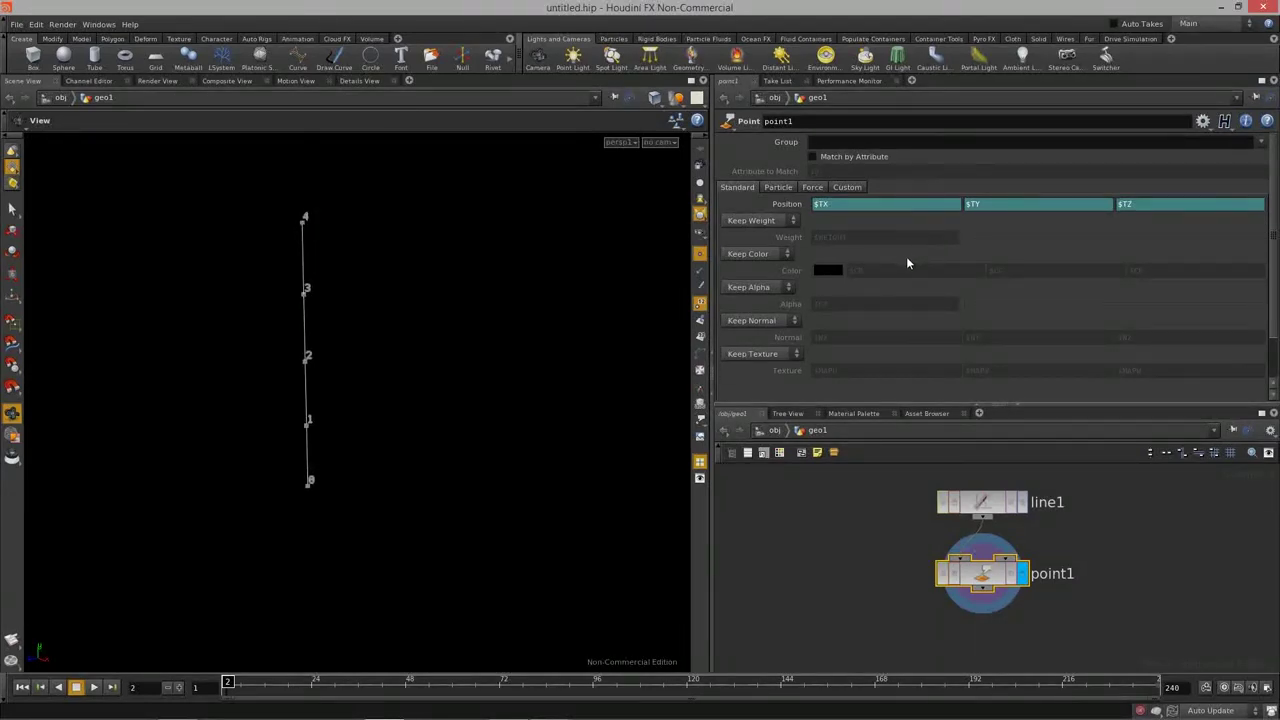
{"action": "left_click_drag", "start_coordinate": [423, 362], "coordinate": [377, 272]}
{"action": "left_click", "coordinate": [1027, 203]}
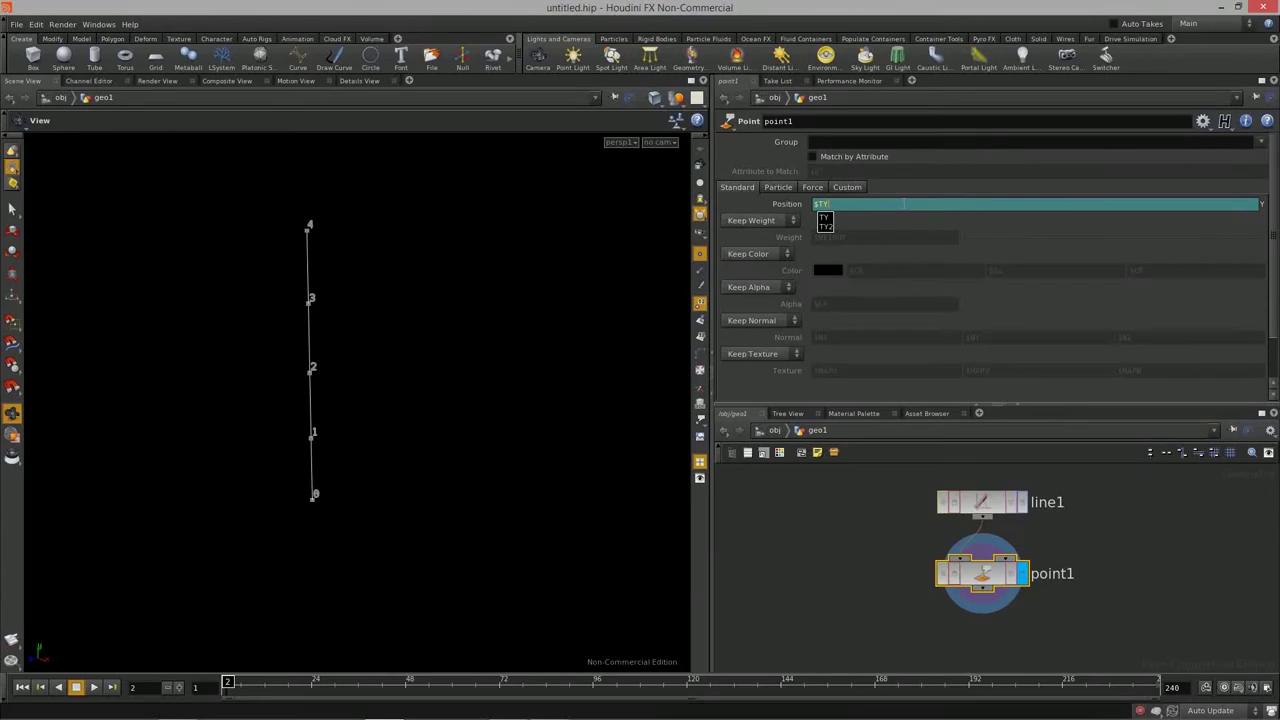
{"action": "type", "text": "+ 1"}
{"action": "key", "text": "Return"}
{"action": "key", "text": "h"}
{"action": "left_click_drag", "start_coordinate": [340, 320], "coordinate": [361, 404]}
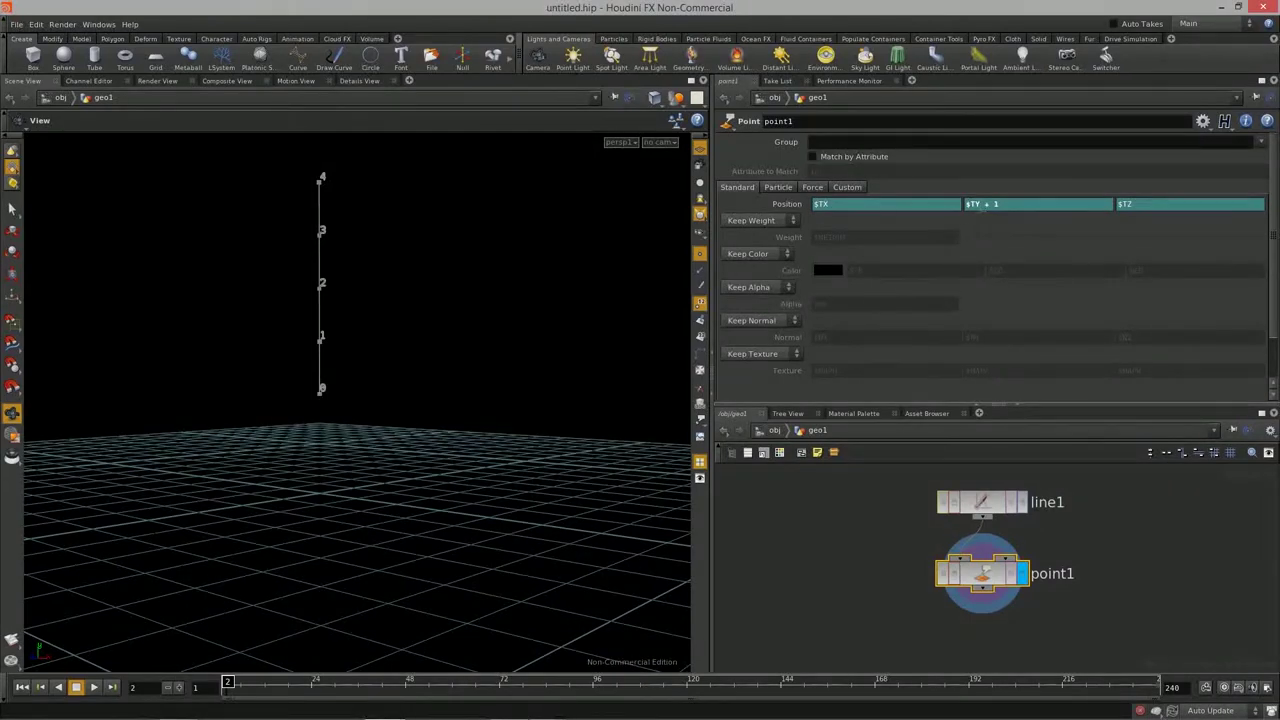
{"action": "left_click", "coordinate": [1022, 206]}
{"action": "key", "text": "Return"}
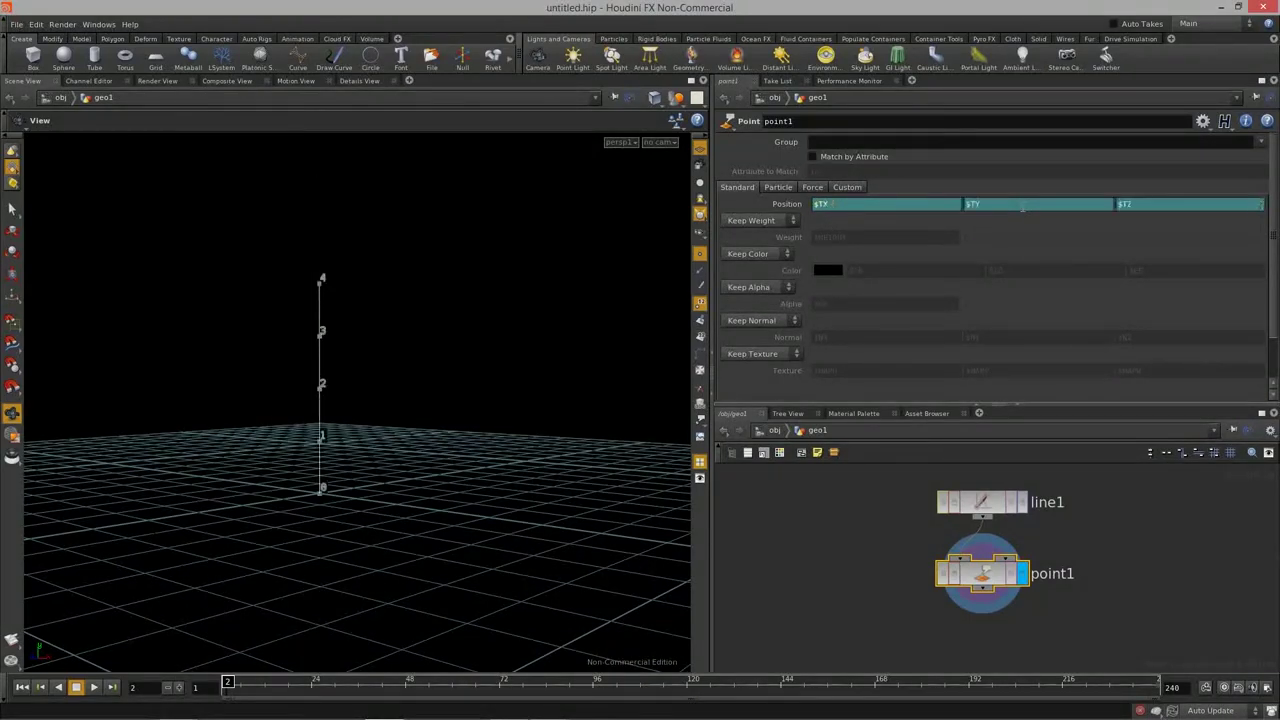
Step: Test an X position of $TX+1 on point1, and restore the expression to $TX
{"action": "left_click", "coordinate": [970, 204]}
{"action": "right_click_drag", "start_coordinate": [312, 520], "coordinate": [343, 520]}
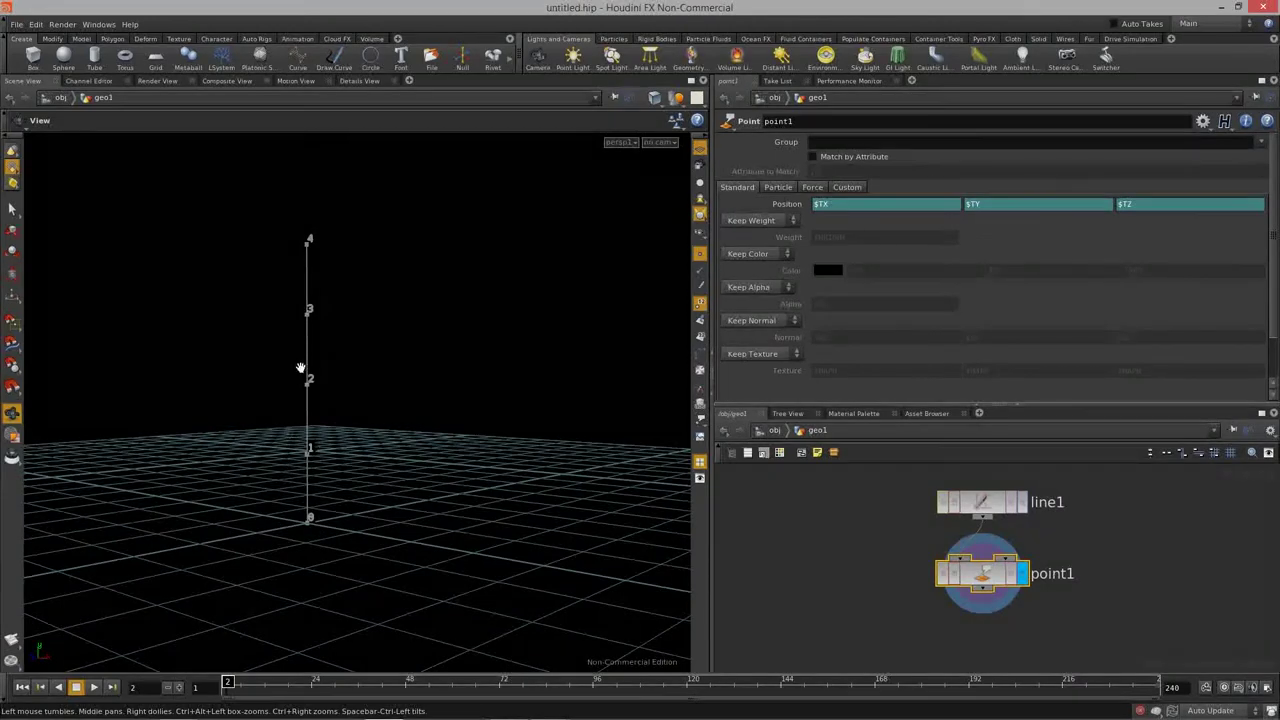
{"action": "left_click", "coordinate": [885, 204]}
{"action": "type", "text": "+1"}
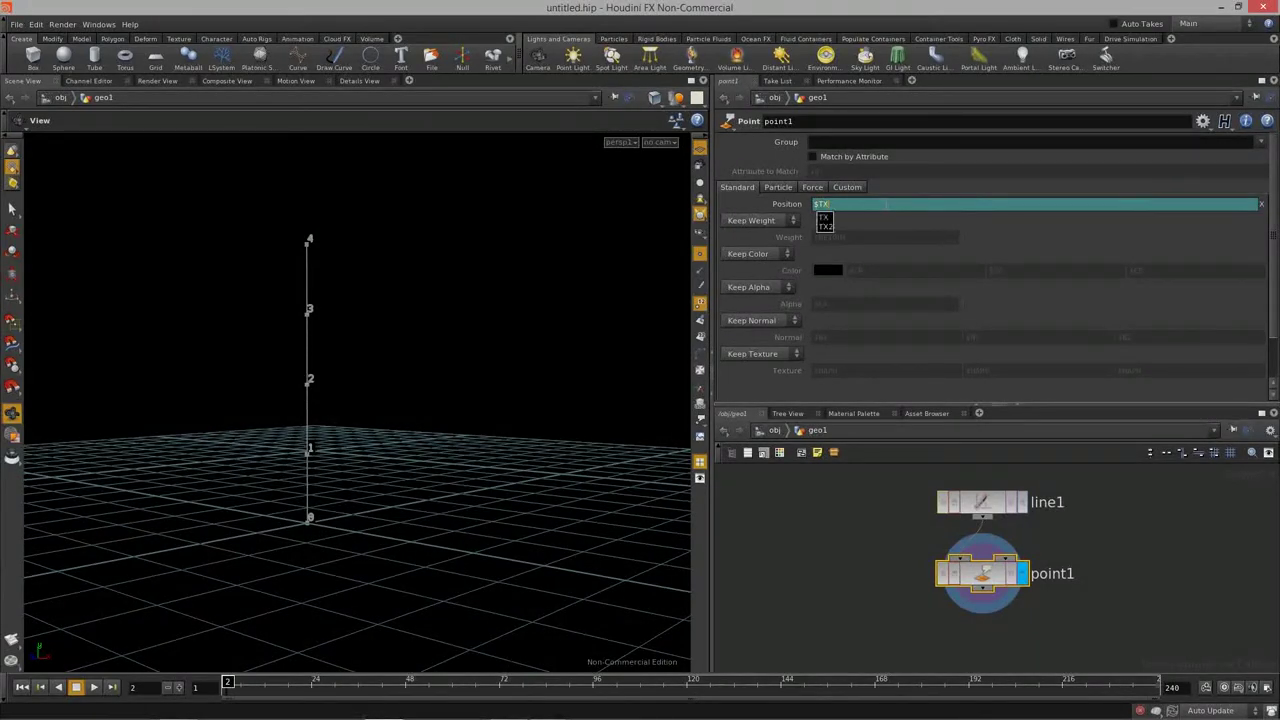
{"action": "key", "text": "Return"}
{"action": "left_click", "coordinate": [864, 205]}
{"action": "key", "text": "Return"}
Step: Set point1's Z position to $TZ+1 and view the shifted line from another angle
{"action": "left_click", "coordinate": [1170, 204]}
{"action": "type", "text": "+1"}
{"action": "key", "text": "Return"}
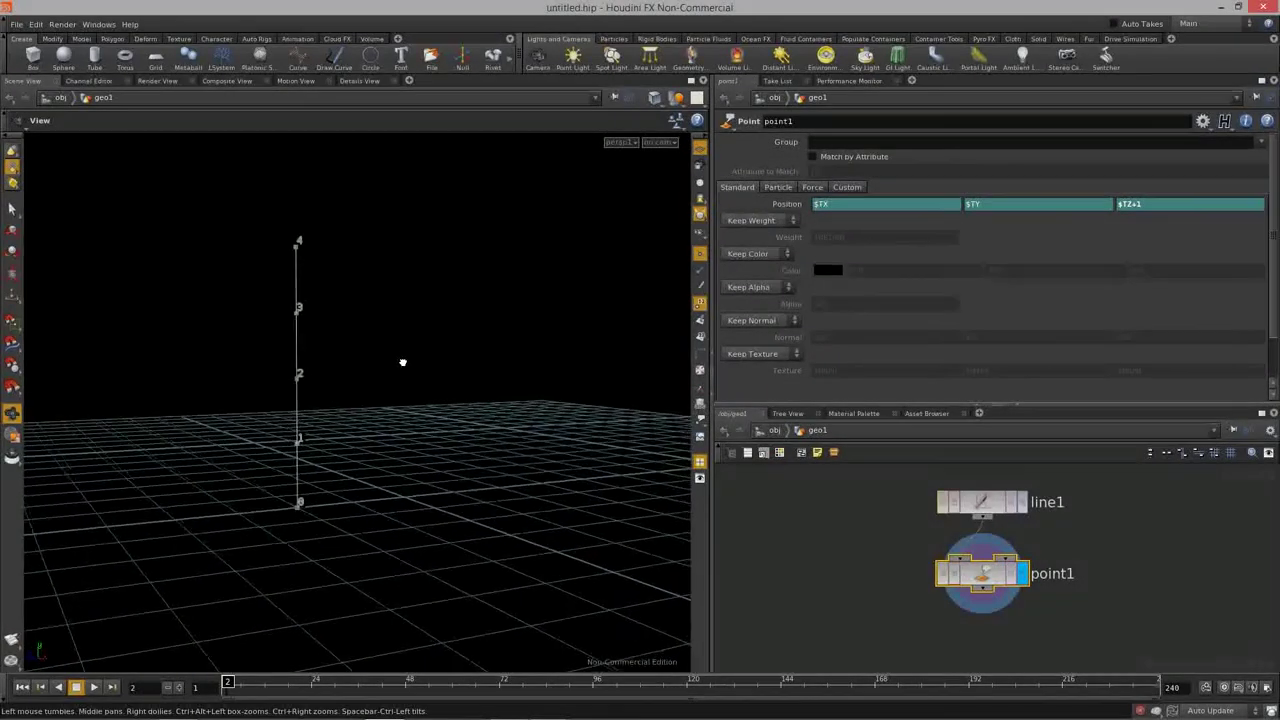
Step: Change point1's Z position to $TZ+$PT so each point is offset by its point number
{"action": "left_click", "coordinate": [1162, 204]}
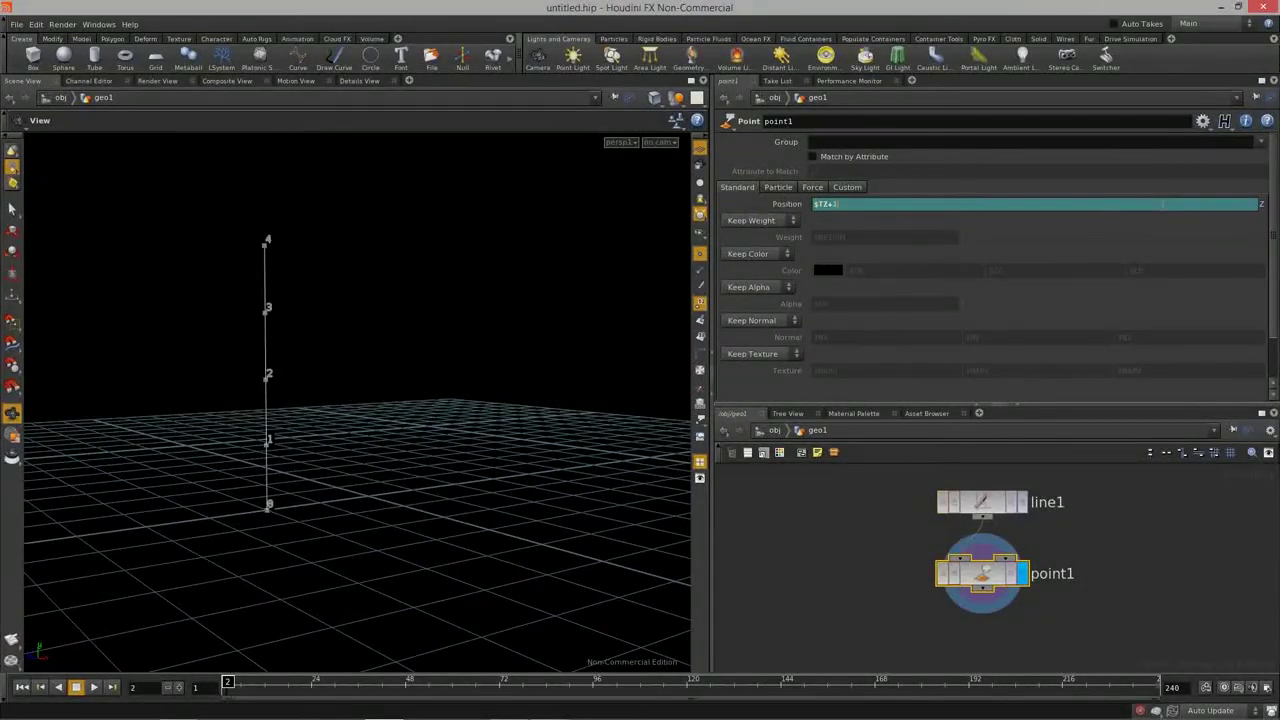
{"action": "type", "text": "+$PT"}
{"action": "key", "text": "Return"}
{"action": "left_click_drag", "start_coordinate": [585, 325], "coordinate": [363, 431]}
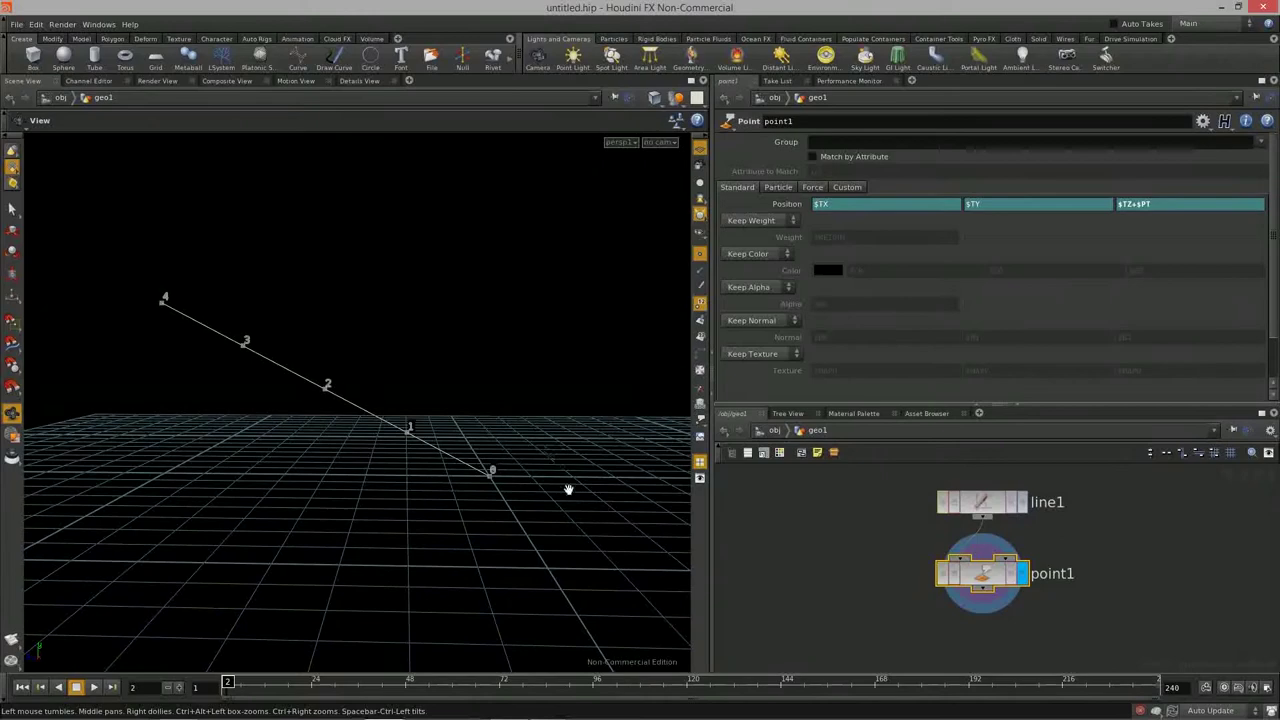
Step: Raise the point number to the third power in point1's Z position, using $TZ+pow($PT, 3)
{"action": "left_click", "coordinate": [1179, 211]}
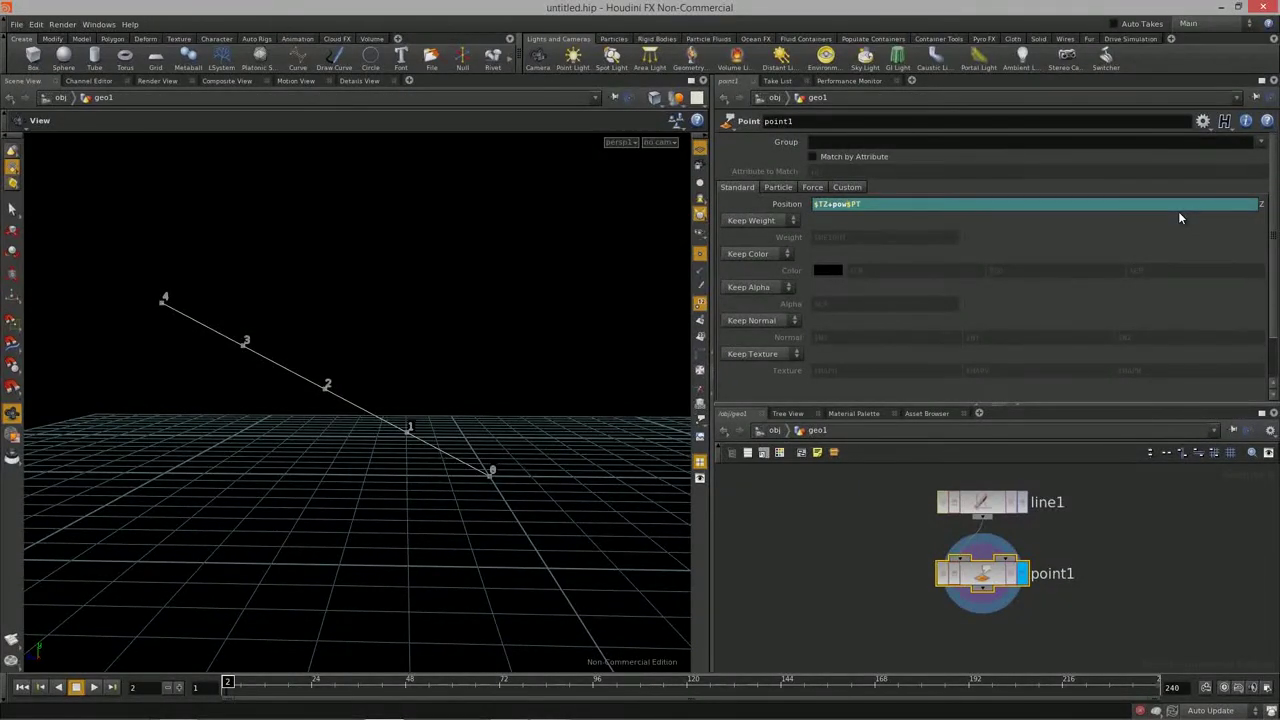
{"action": "type", "text": "($PT"}
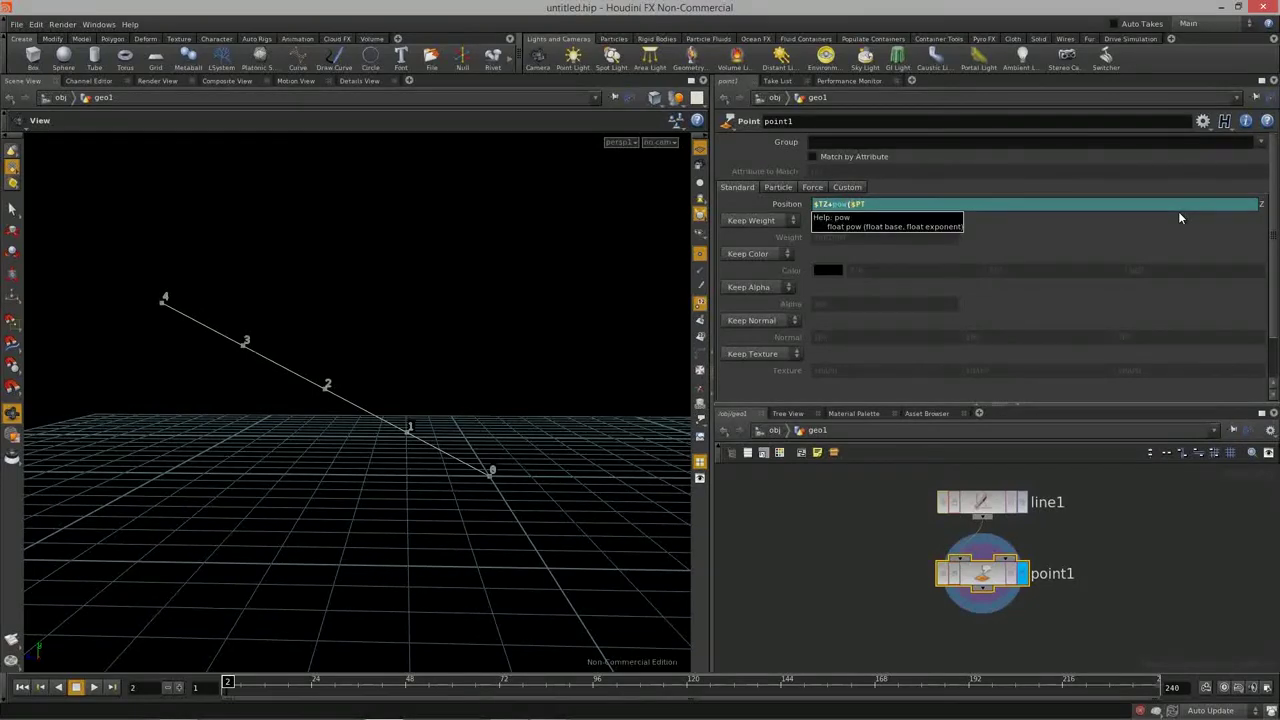
{"action": "type", "text": ", 3)"}
{"action": "key", "text": "Return"}
{"action": "left_click_drag", "start_coordinate": [369, 331], "coordinate": [330, 515]}
Step: Multiply the power term in point1's Z position by 0.25, and reduce the multiplier interactively to 0.016
{"action": "left_click", "coordinate": [1205, 205]}
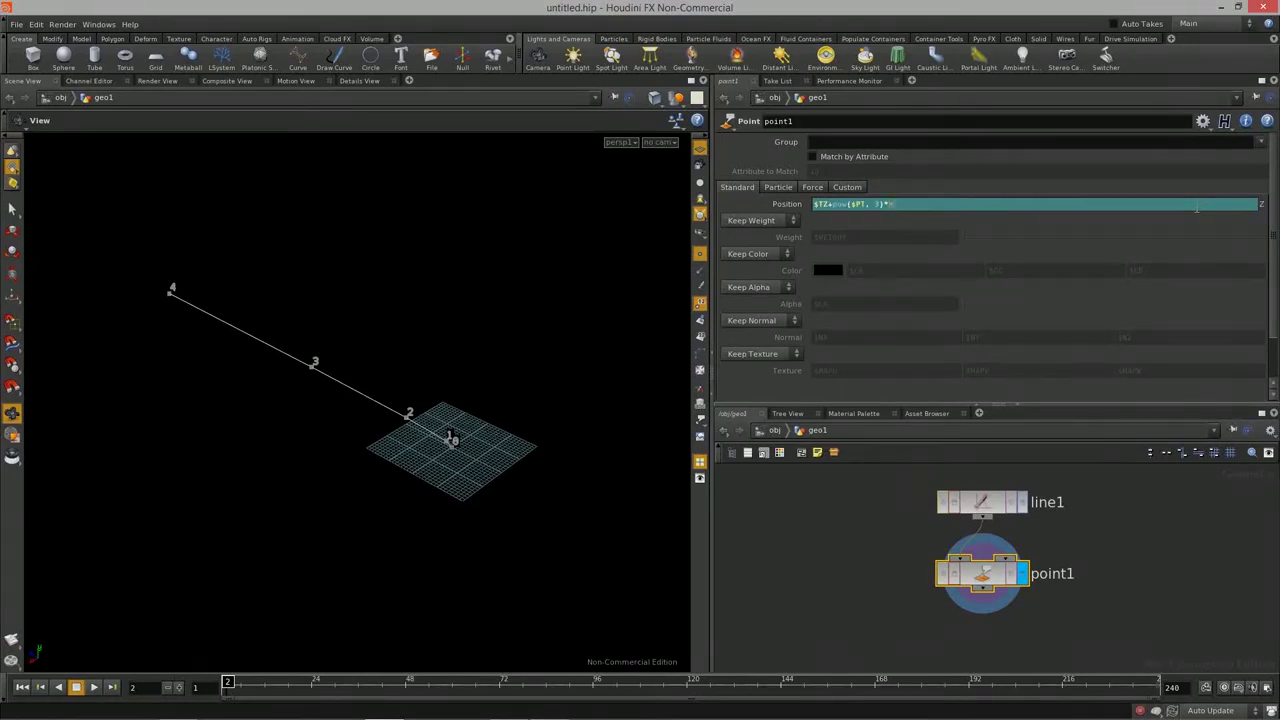
{"action": "key", "text": "Return"}
{"action": "left_click_drag", "start_coordinate": [260, 448], "coordinate": [464, 432]}
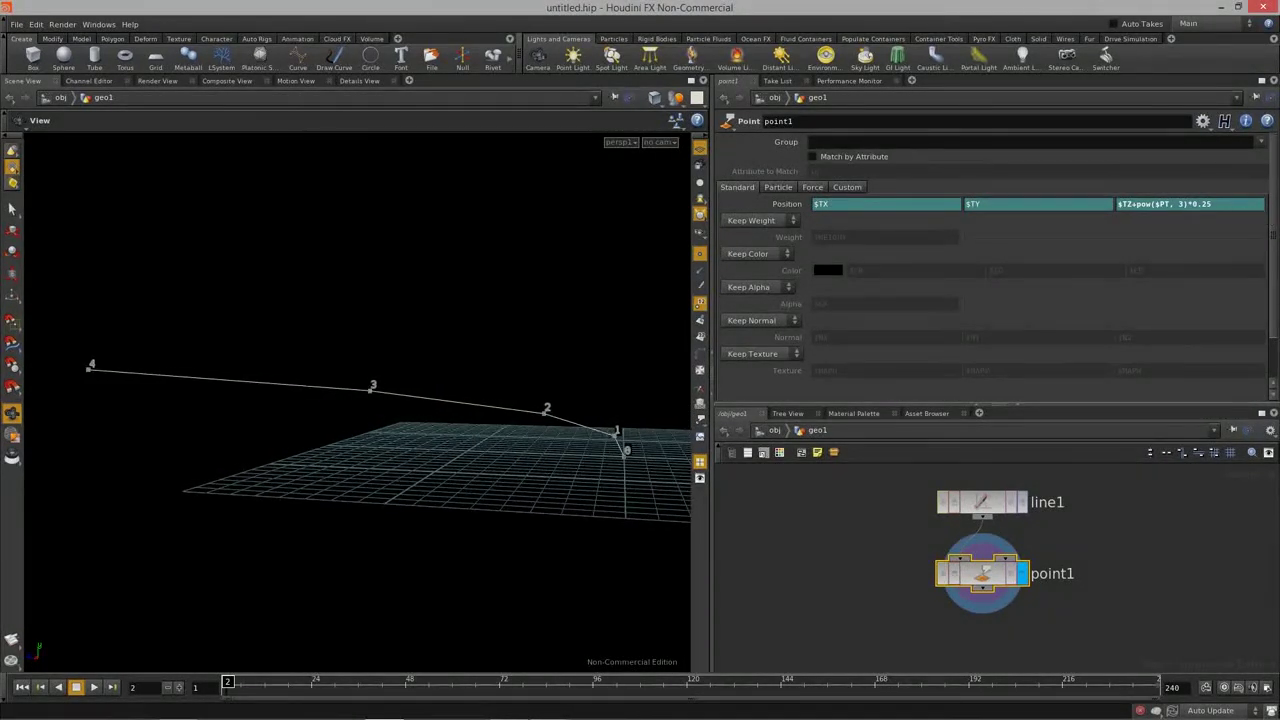
{"action": "middle_click_drag", "start_coordinate": [1199, 230], "coordinate": [1140, 222]}
{"action": "left_click_drag", "start_coordinate": [580, 429], "coordinate": [402, 438]}
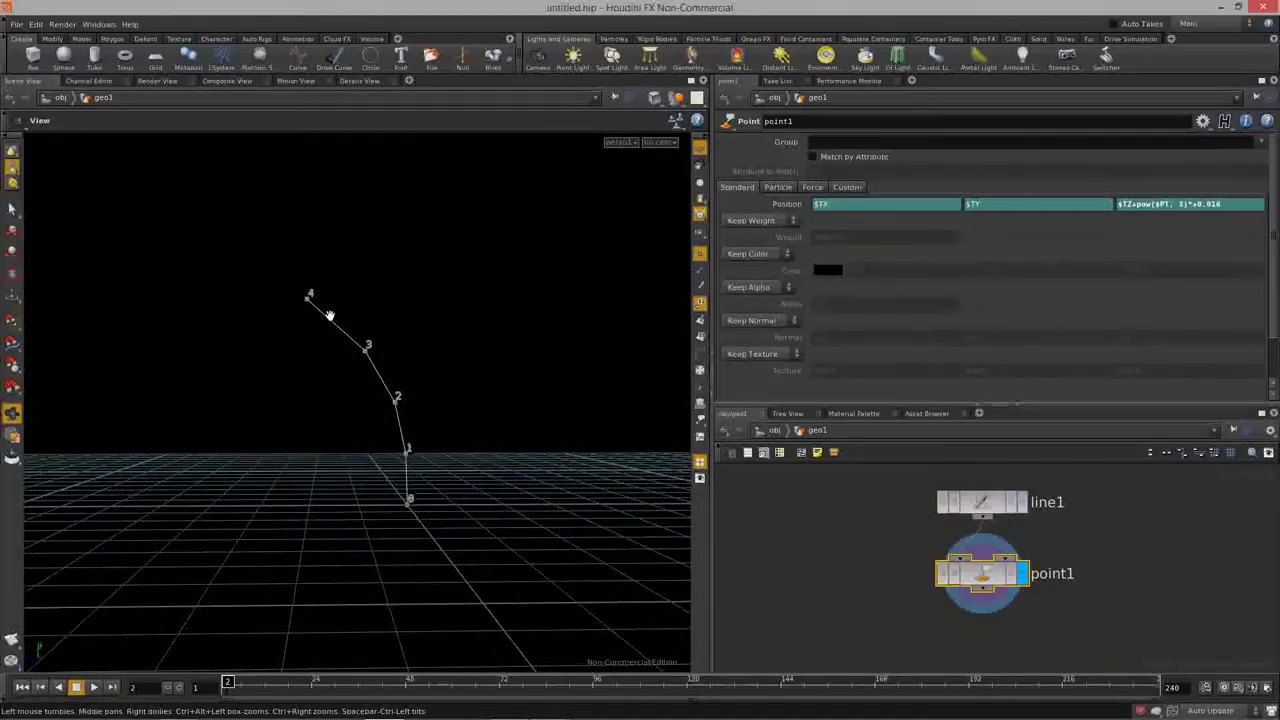
Step: Copy the power term from the Z position into X as $TX+pow($PT, 3)*+0.016, and try out its values
{"action": "left_click", "coordinate": [1168, 204]}
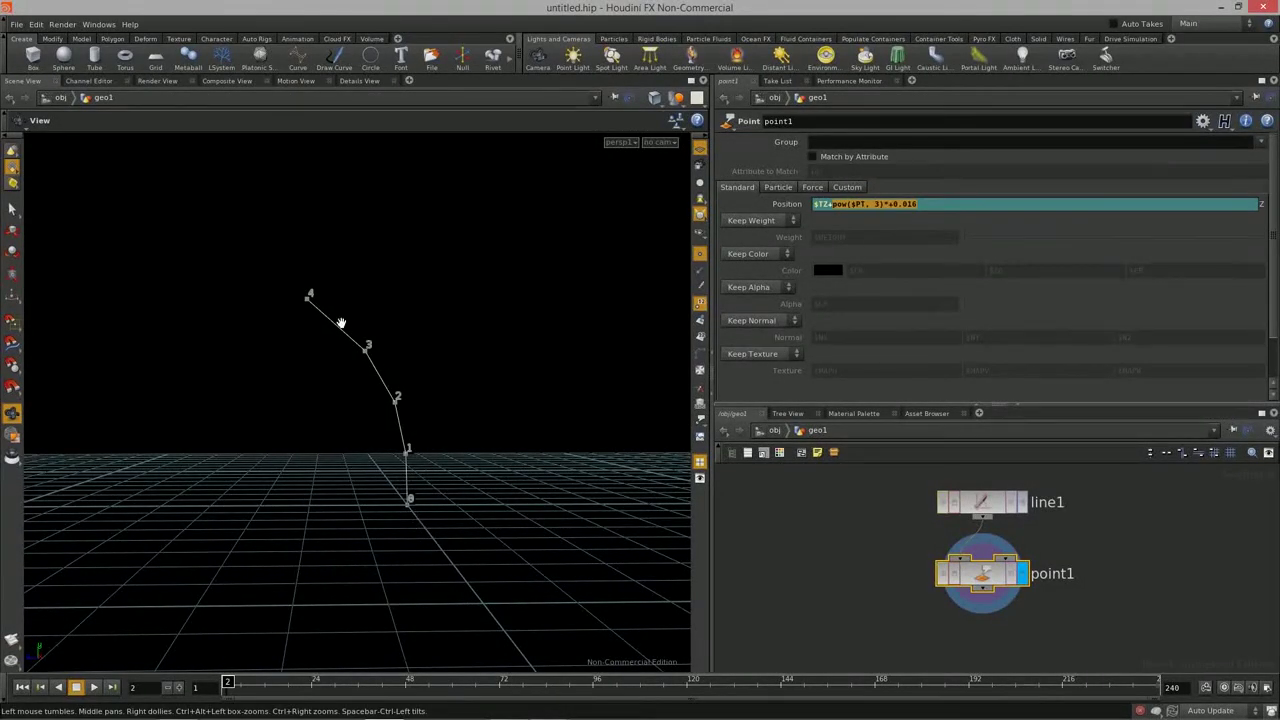
{"action": "left_click", "coordinate": [932, 205]}
{"action": "left_click_drag", "start_coordinate": [895, 204], "coordinate": [828, 205]}
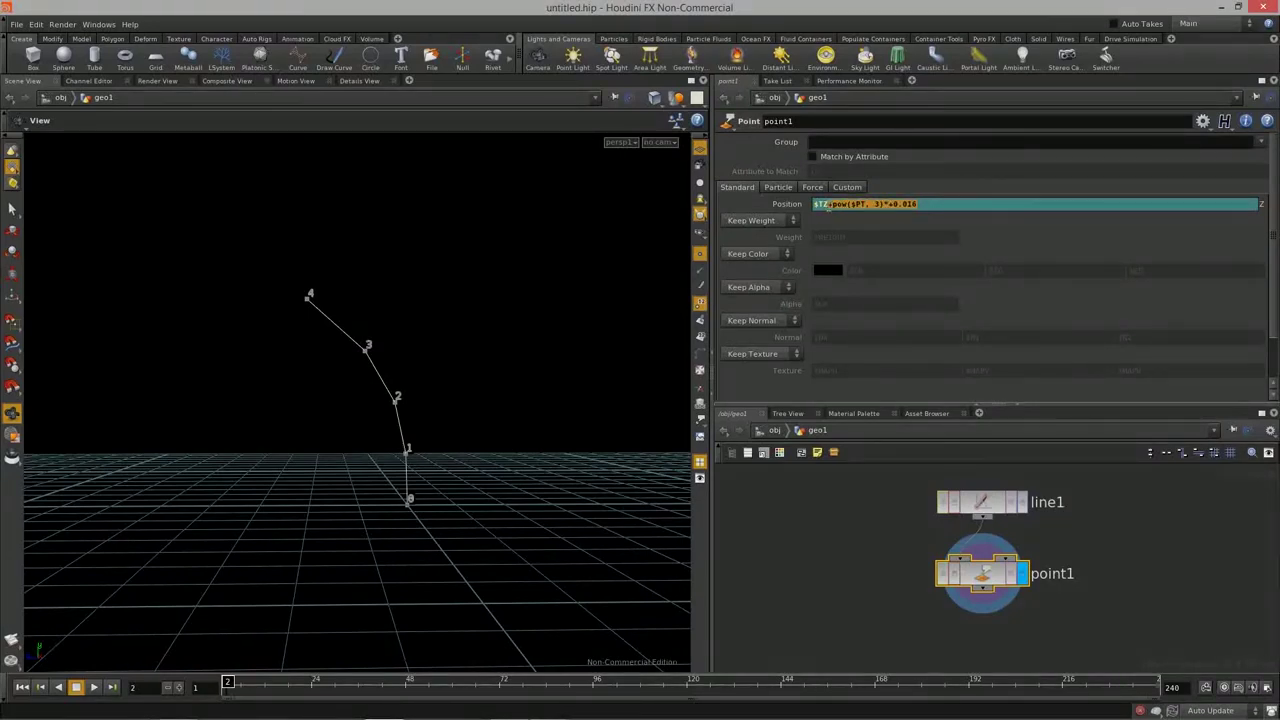
{"action": "left_click", "coordinate": [789, 205]}
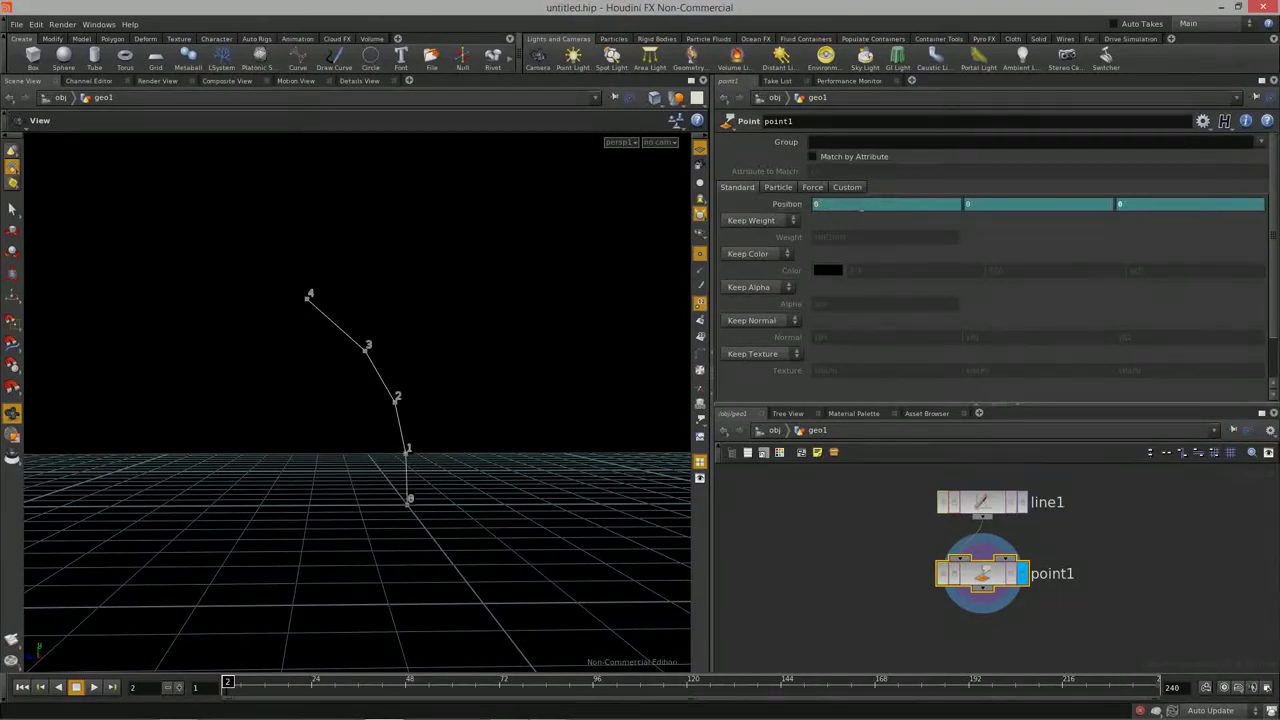
{"action": "left_click", "coordinate": [790, 204]}
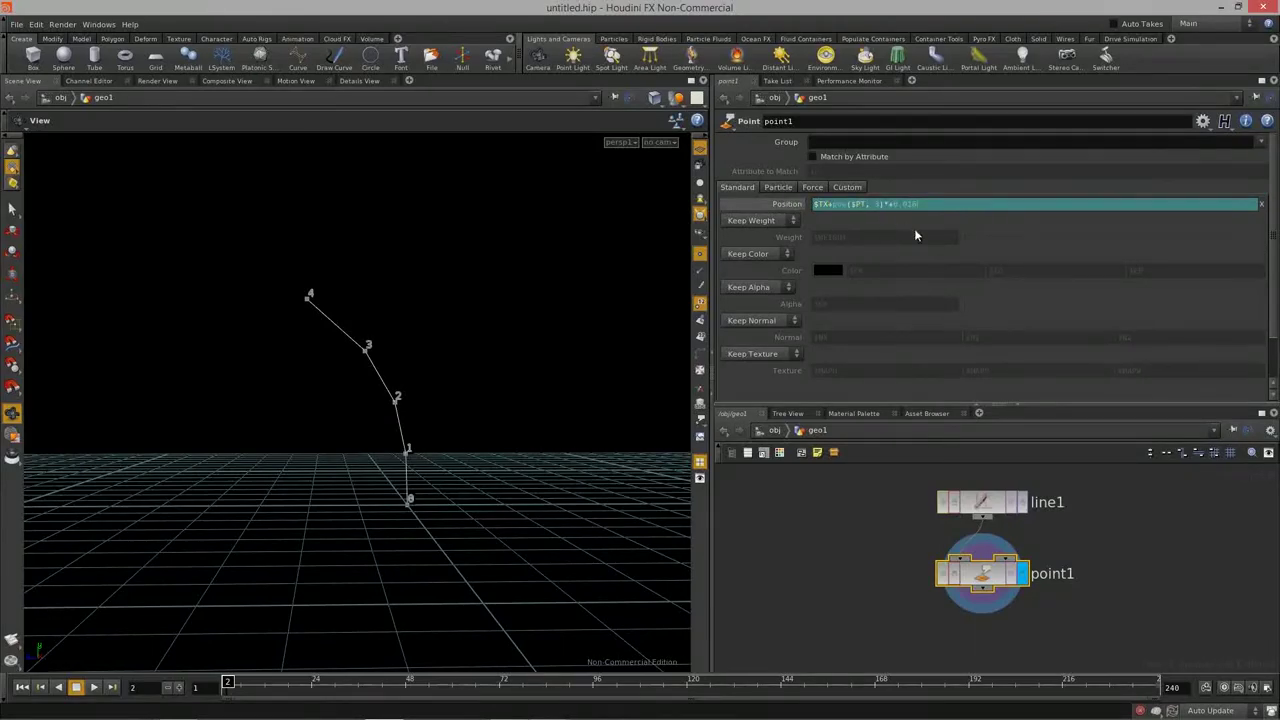
{"action": "key", "text": "Return"}
{"action": "left_click_drag", "start_coordinate": [320, 400], "coordinate": [335, 465]}
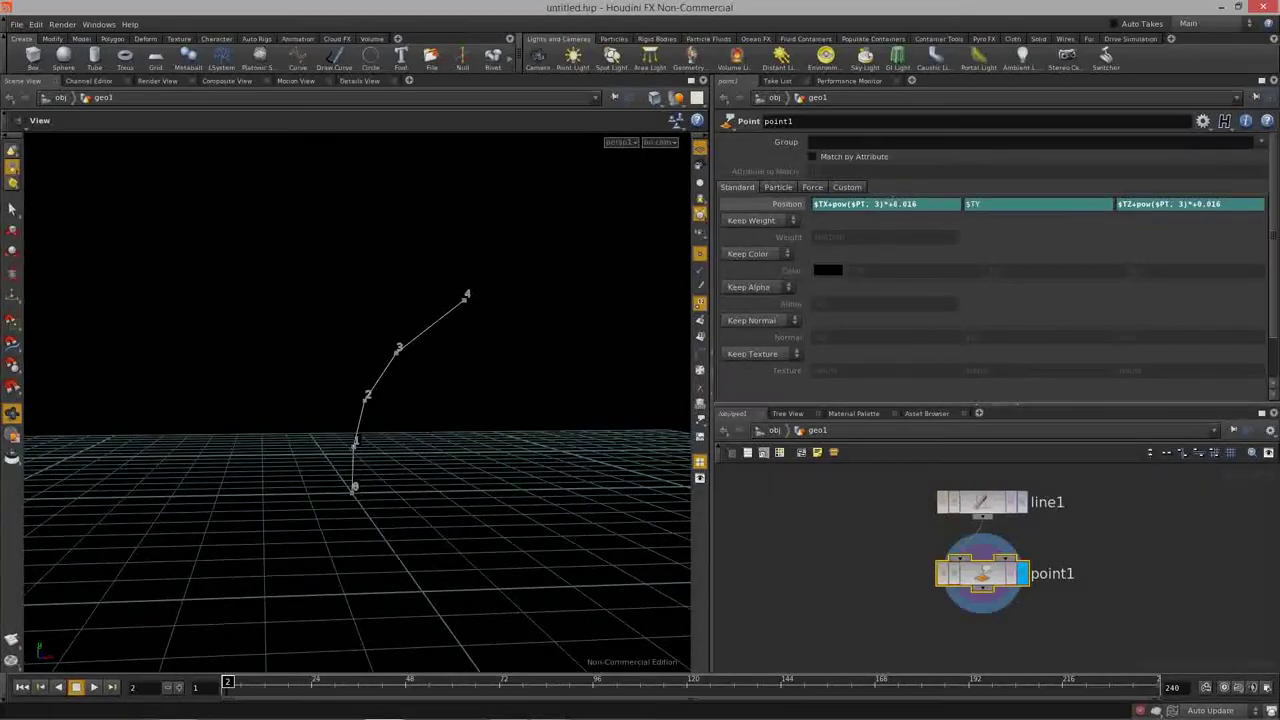
{"action": "middle_click_drag", "start_coordinate": [903, 229], "coordinate": [900, 257]}
{"action": "left_click_drag", "start_coordinate": [380, 334], "coordinate": [470, 390]}
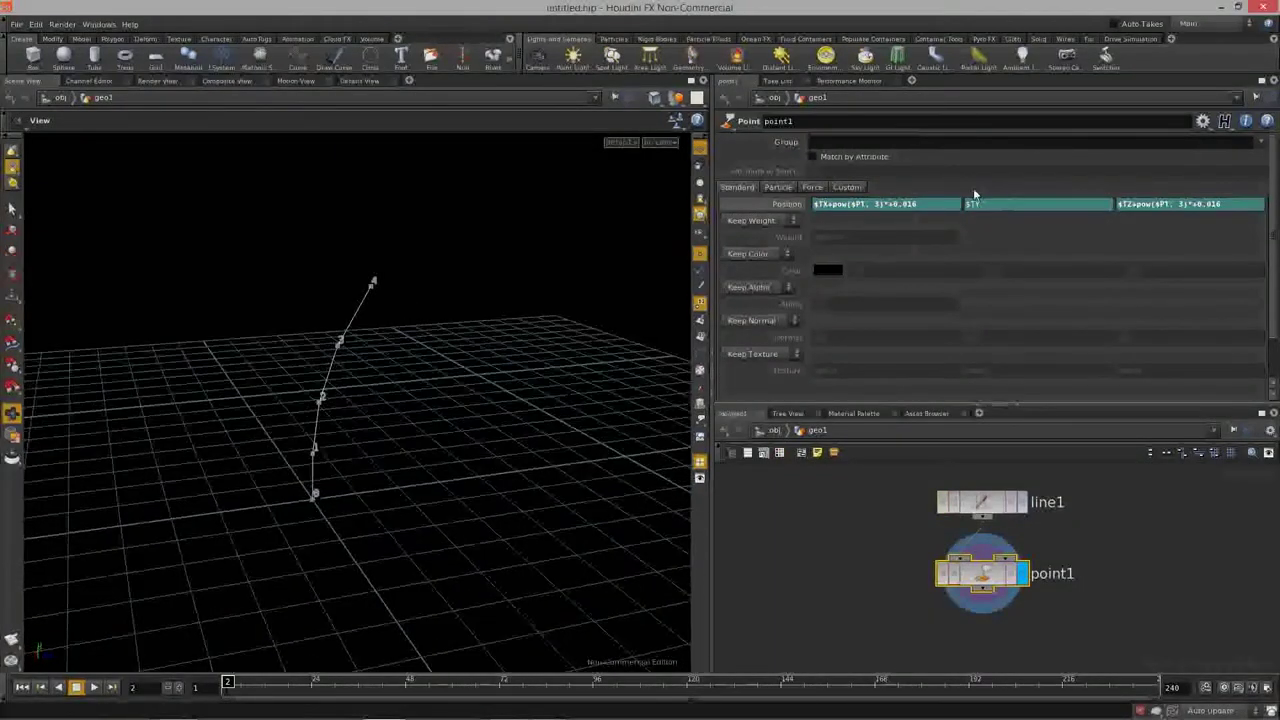
Step: Remove the power terms from point1's X and Z positions, restoring $TX and $TZ
{"action": "left_click", "coordinate": [880, 204]}
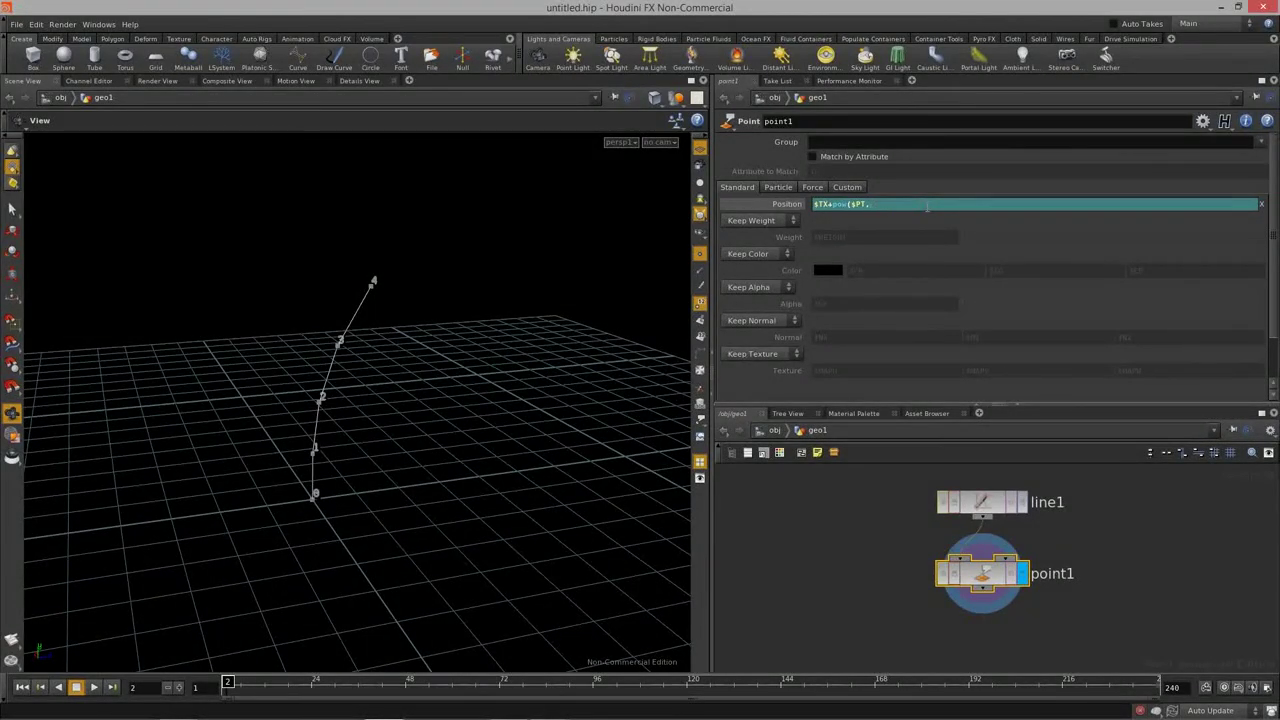
{"action": "key", "text": "Return"}
{"action": "left_click", "coordinate": [1181, 203]}
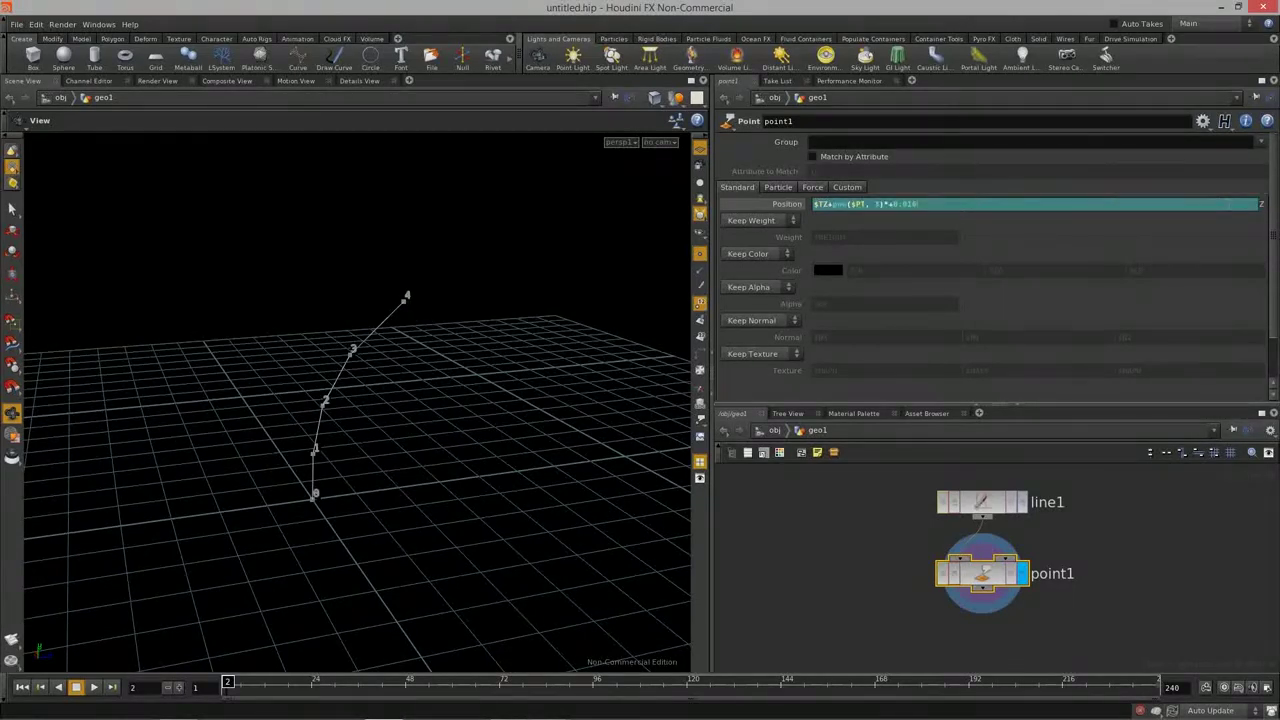
{"action": "key", "text": "BackSpace"}
{"action": "key", "text": "Return"}
{"action": "left_click_drag", "start_coordinate": [499, 400], "coordinate": [457, 386]}
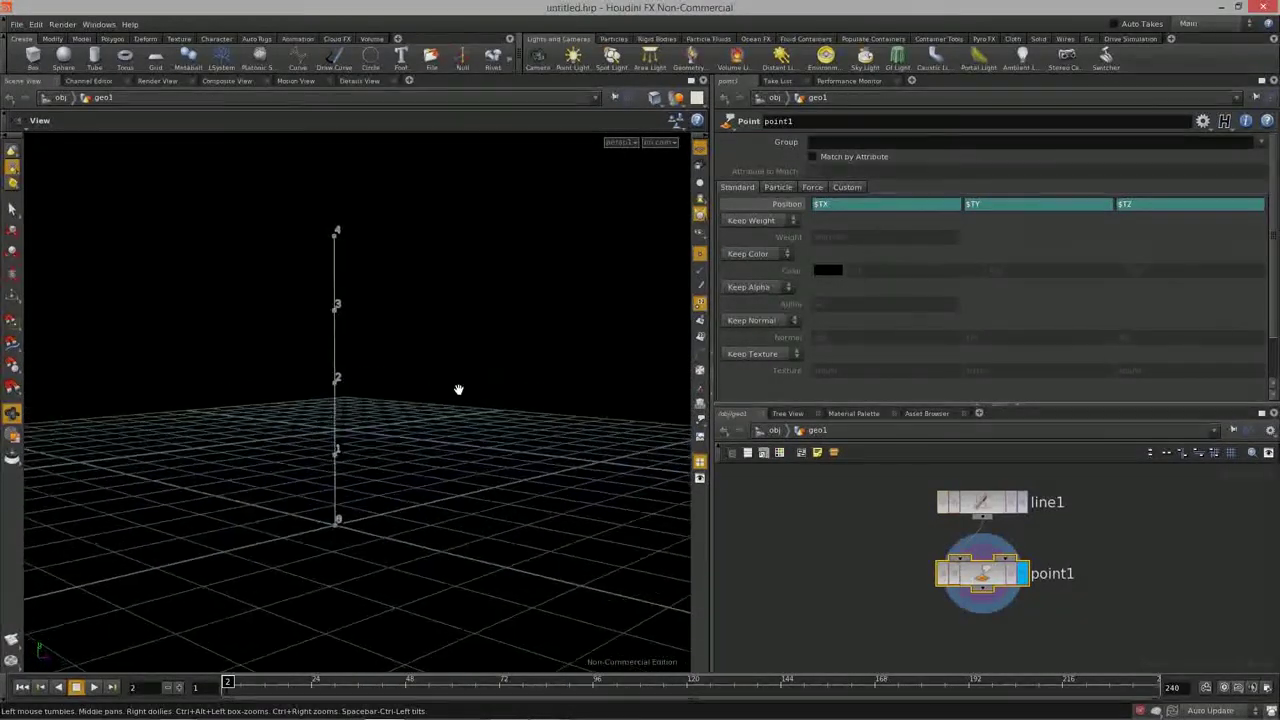
Step: Switch point1's color option from Keep Color to Add Color
{"action": "left_click", "coordinate": [773, 255]}
{"action": "left_click", "coordinate": [756, 280]}
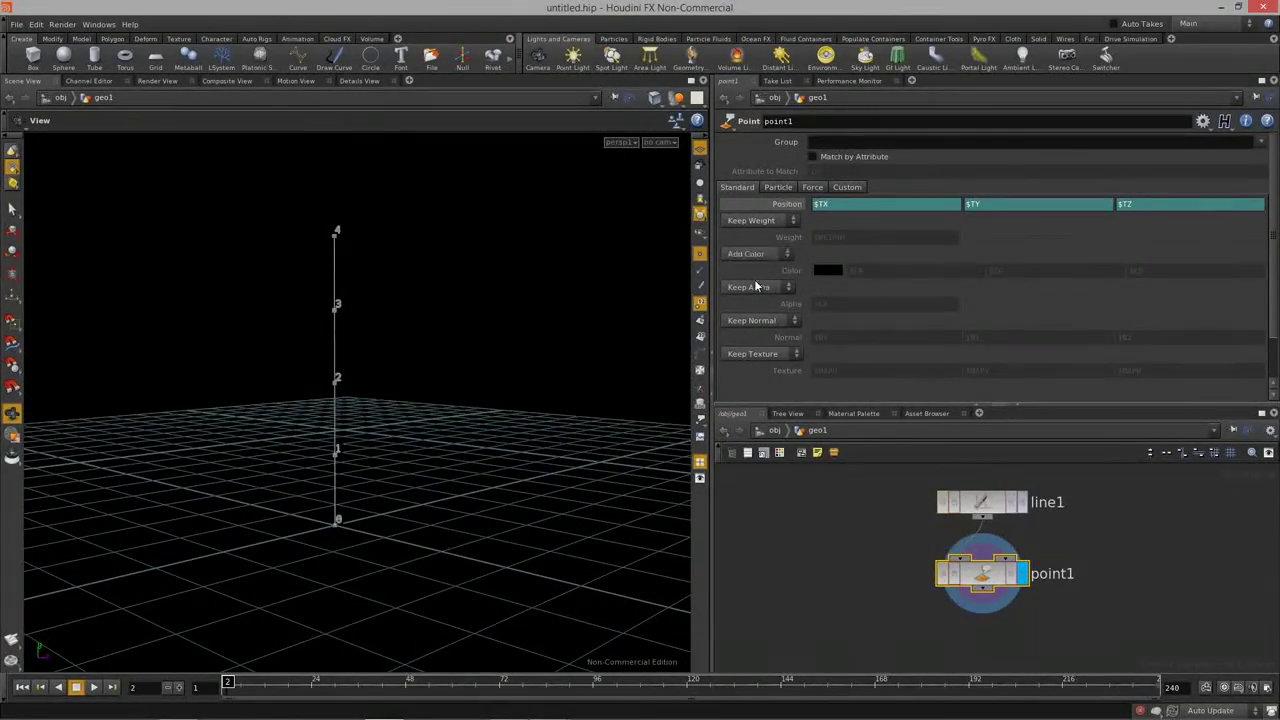
{"action": "left_click_drag", "start_coordinate": [400, 406], "coordinate": [470, 410]}
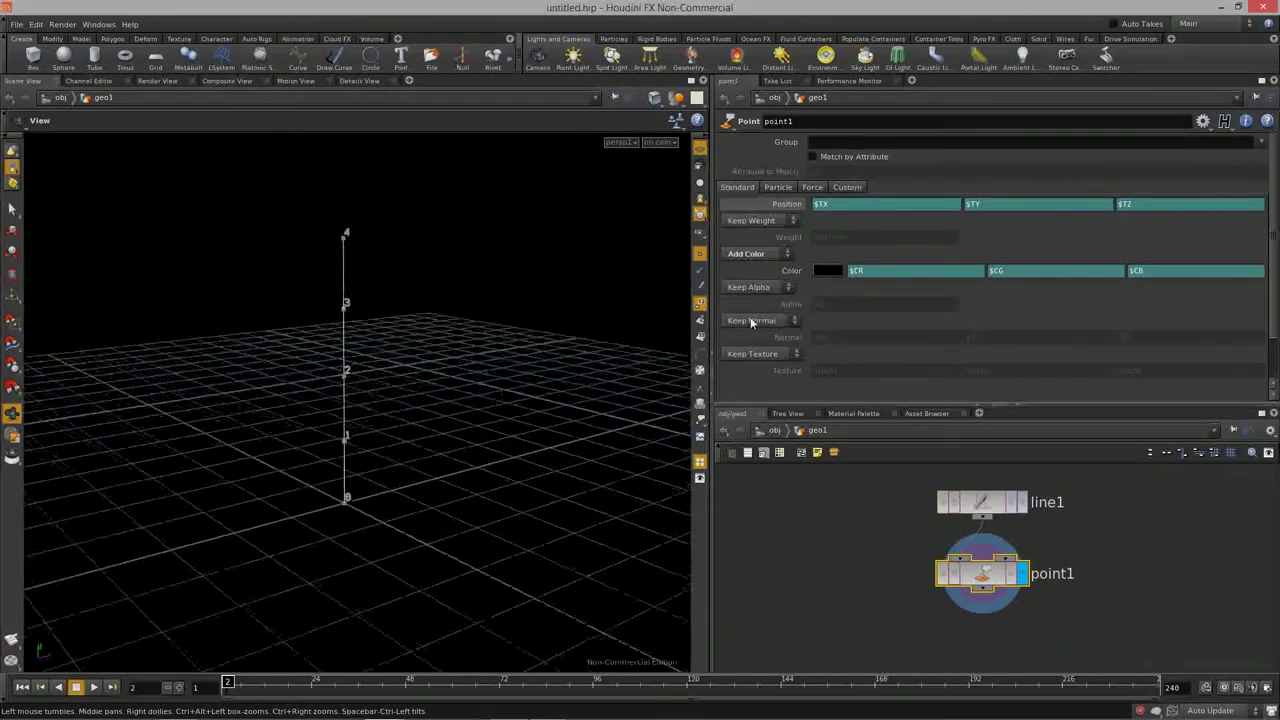
Step: Try to choose a point color with the color picker while $CR, $CG and $CB drive the channels, keeping Add Color selected
{"action": "left_click", "coordinate": [826, 270]}
{"action": "left_click_drag", "start_coordinate": [811, 233], "coordinate": [941, 224]}
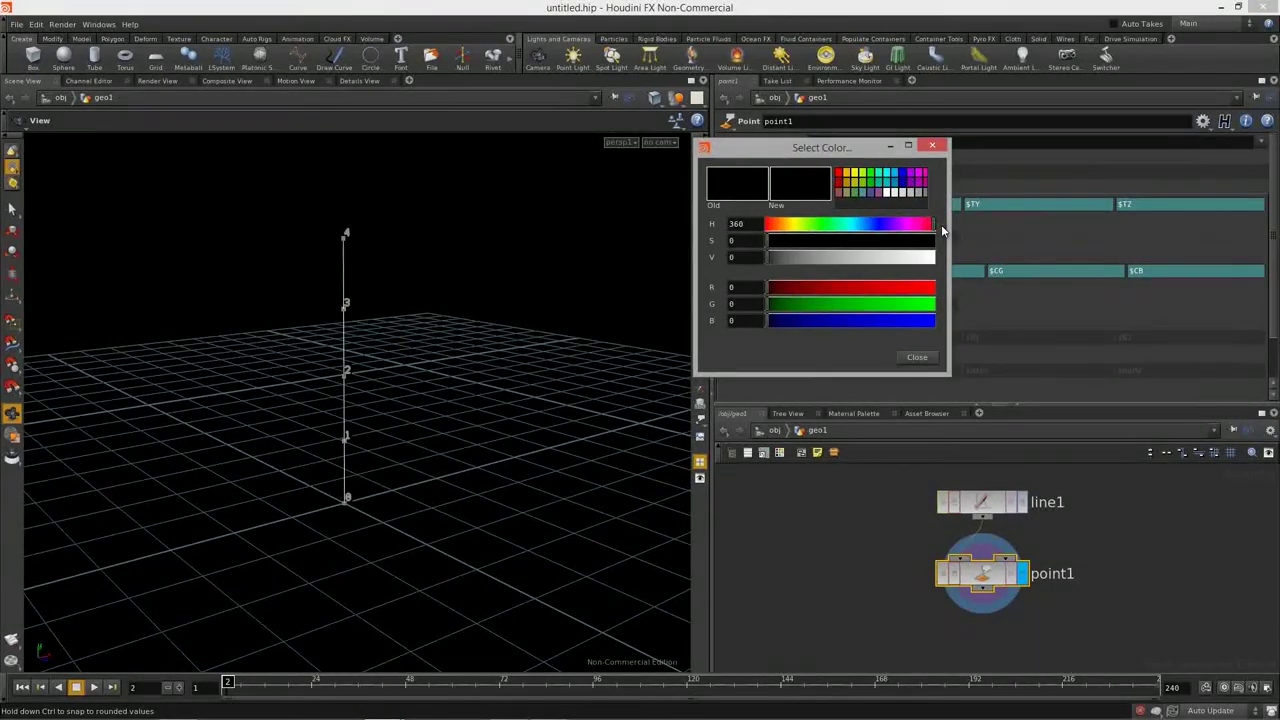
{"action": "left_click_drag", "start_coordinate": [885, 258], "coordinate": [912, 275]}
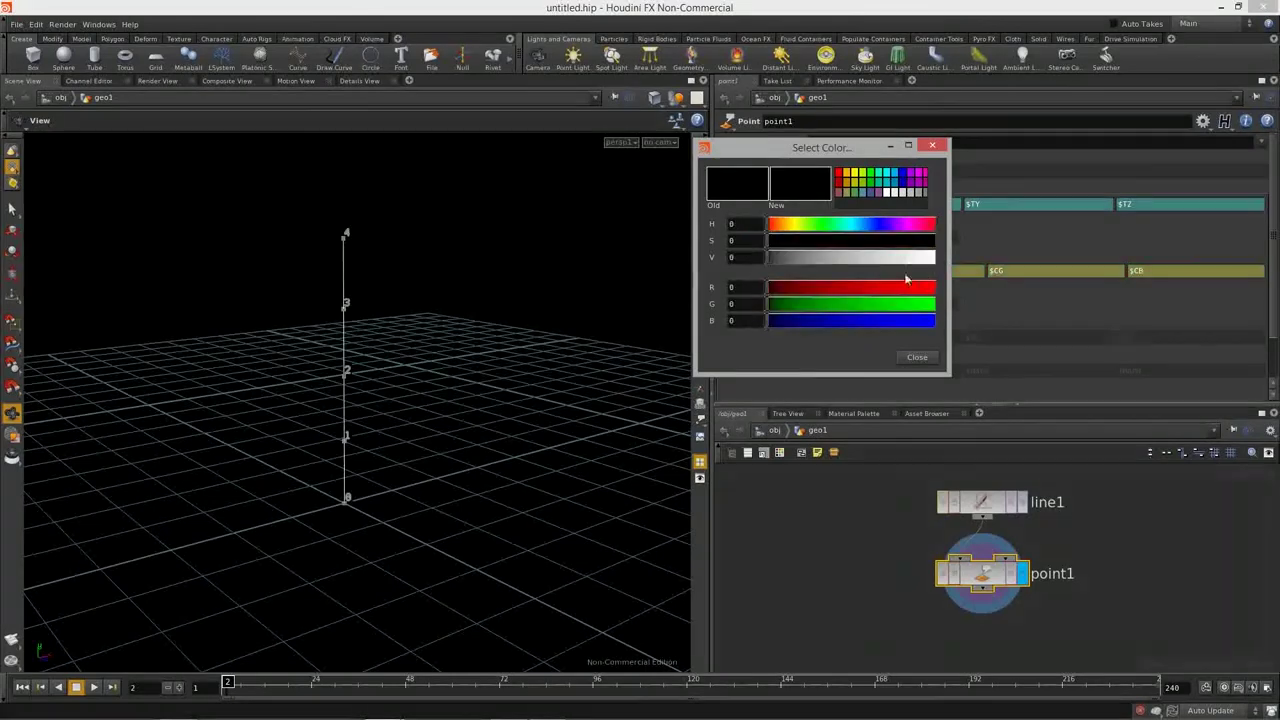
{"action": "left_click_drag", "start_coordinate": [914, 224], "coordinate": [812, 226]}
{"action": "left_click_drag", "start_coordinate": [880, 258], "coordinate": [829, 245]}
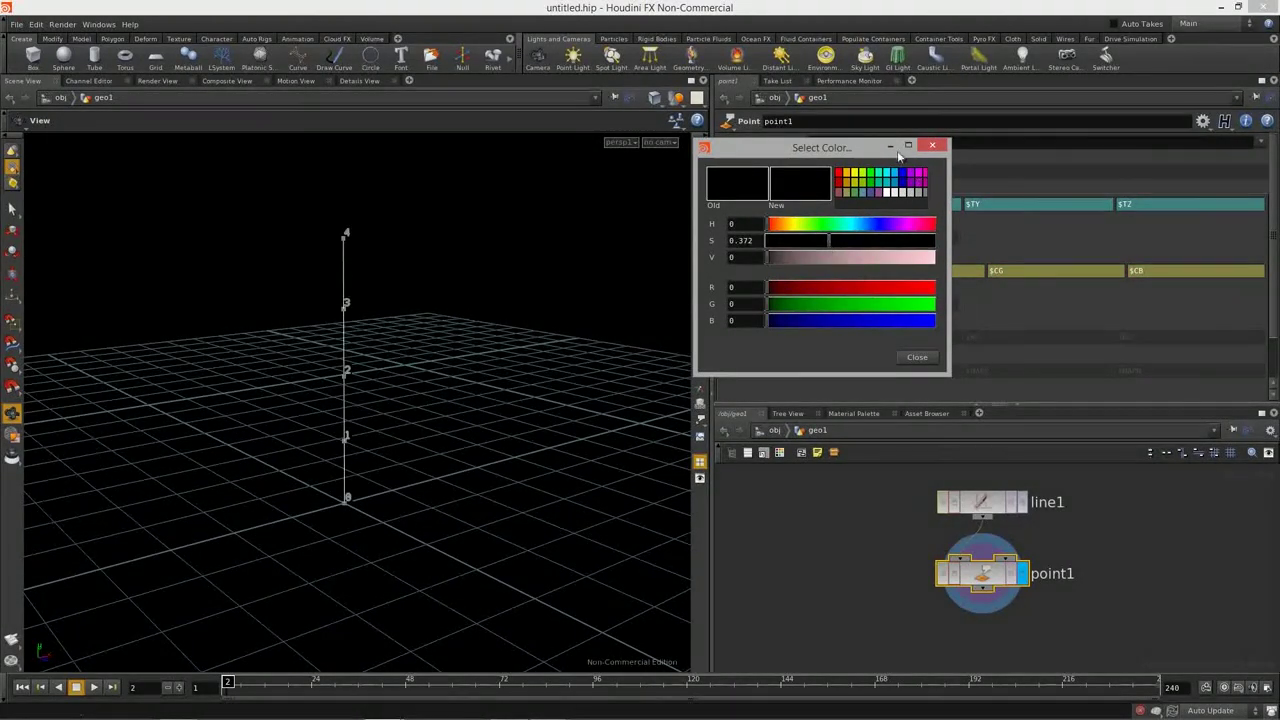
{"action": "left_click", "coordinate": [931, 146]}
{"action": "left_click", "coordinate": [775, 254]}
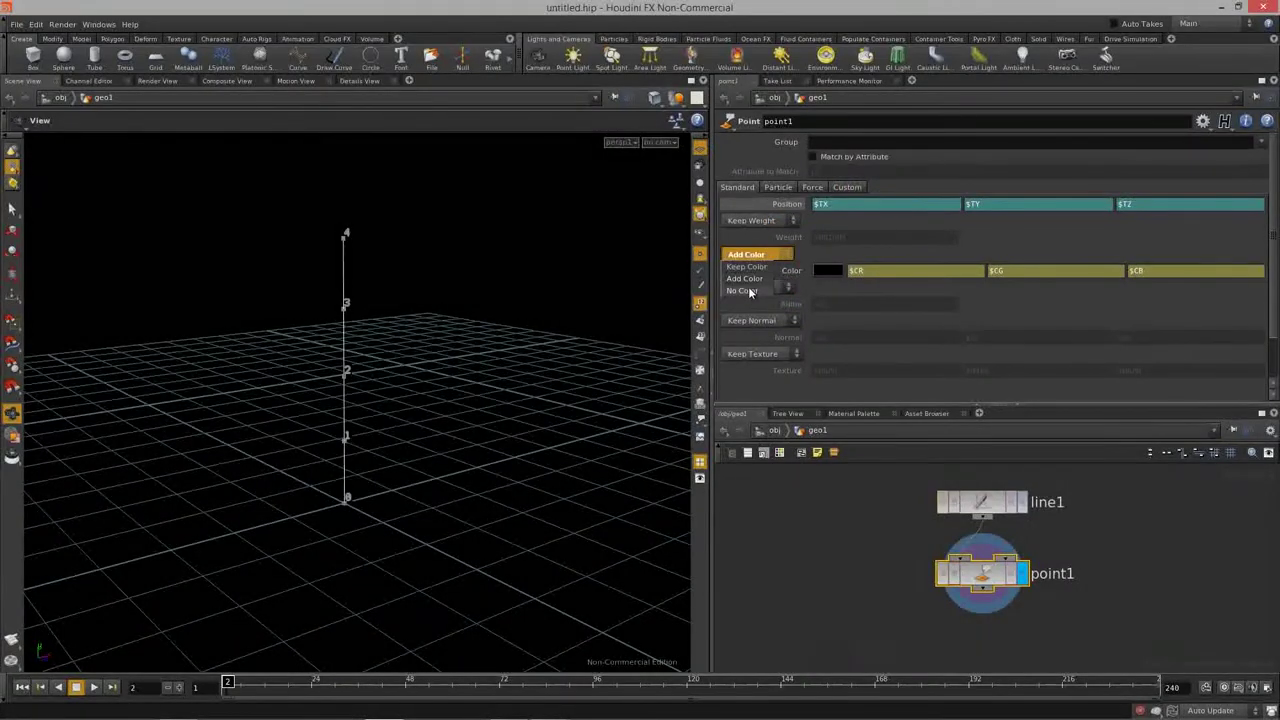
{"action": "left_click", "coordinate": [770, 272]}
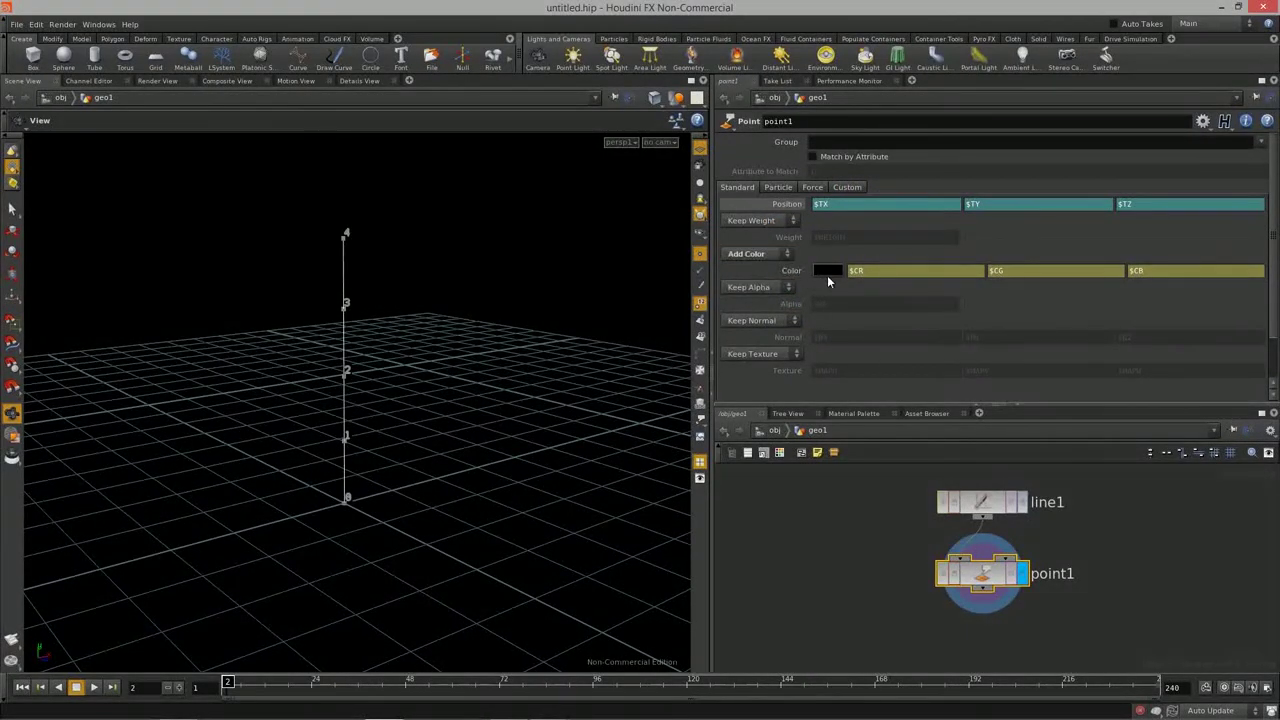
Step: Reset point1's color channels from expressions to plain 0 values, and try different hues and brightness levels for the line
{"action": "left_click", "coordinate": [795, 270], "text": "ctrl+shift"}
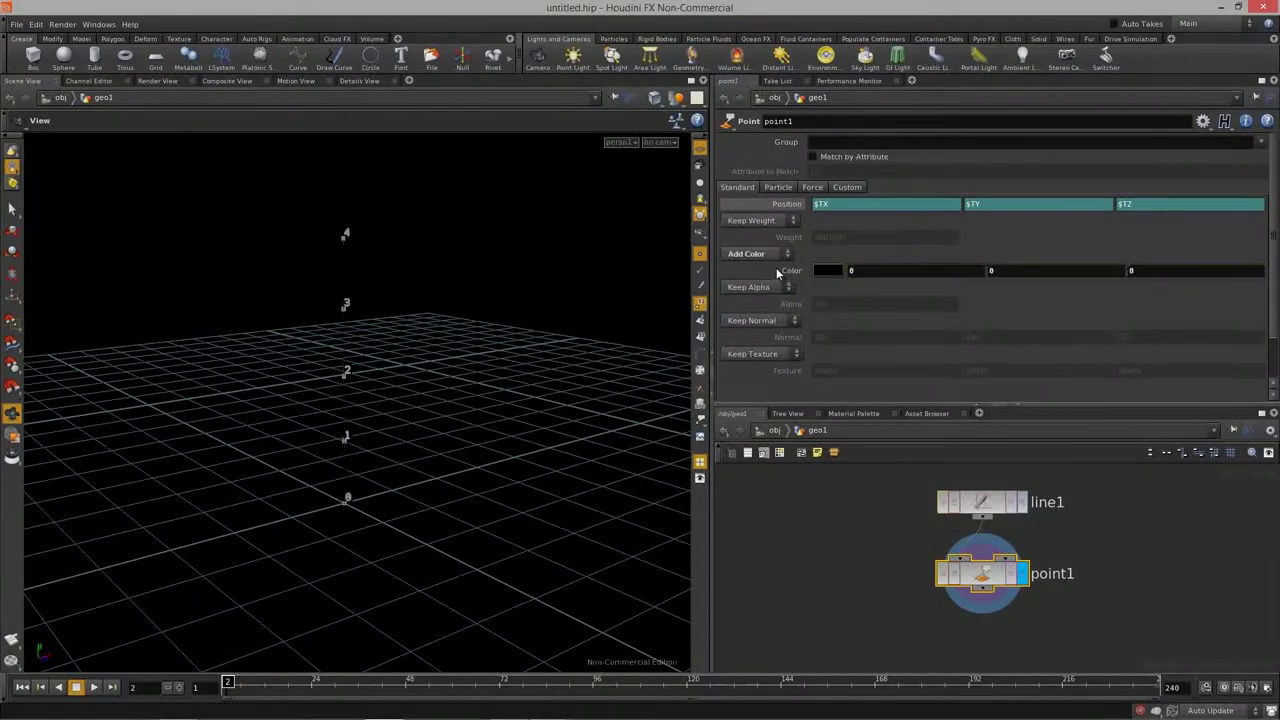
{"action": "left_click", "coordinate": [825, 270]}
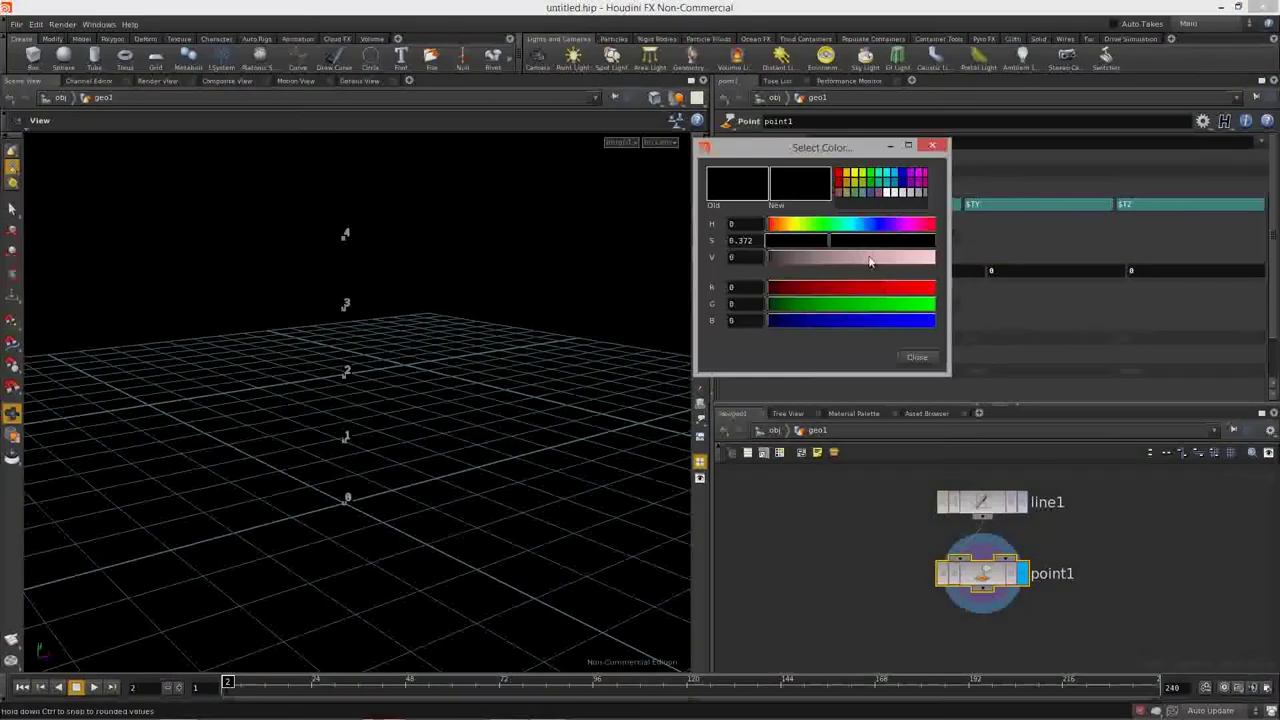
{"action": "left_click_drag", "start_coordinate": [826, 254], "coordinate": [893, 258]}
{"action": "mouse_move", "coordinate": [779, 226]}
{"action": "left_mouse_down"}
{"action": "mouse_move", "coordinate": [933, 226]}
{"action": "mouse_move", "coordinate": [783, 256]}
{"action": "mouse_move", "coordinate": [800, 257]}
{"action": "left_mouse_up"}
{"action": "left_click_drag", "start_coordinate": [249, 363], "coordinate": [440, 300]}
Step: Try red and bright green swatches for the line, and settle on the darker green with values 0, 0.5, 0
{"action": "left_click", "coordinate": [840, 172]}
{"action": "left_click", "coordinate": [861, 172]}
{"action": "left_click_drag", "start_coordinate": [405, 376], "coordinate": [503, 374]}
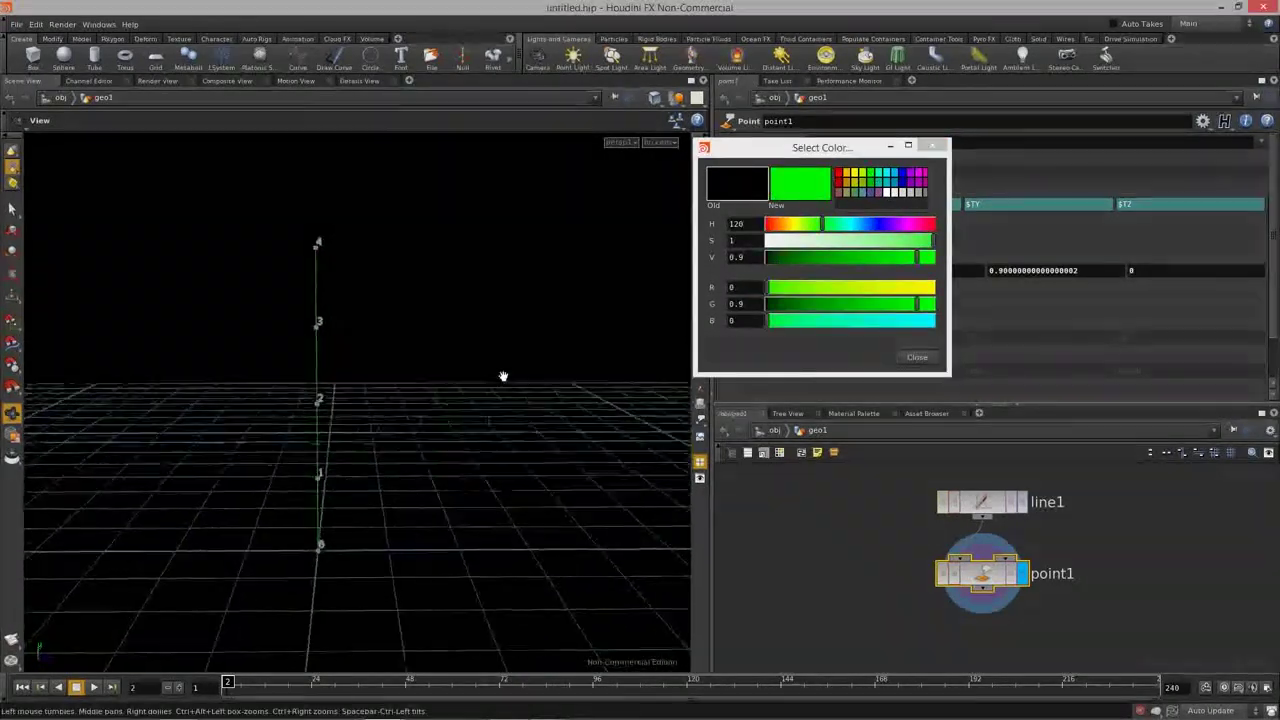
{"action": "left_click", "coordinate": [861, 182]}
{"action": "left_click_drag", "start_coordinate": [397, 400], "coordinate": [281, 416]}
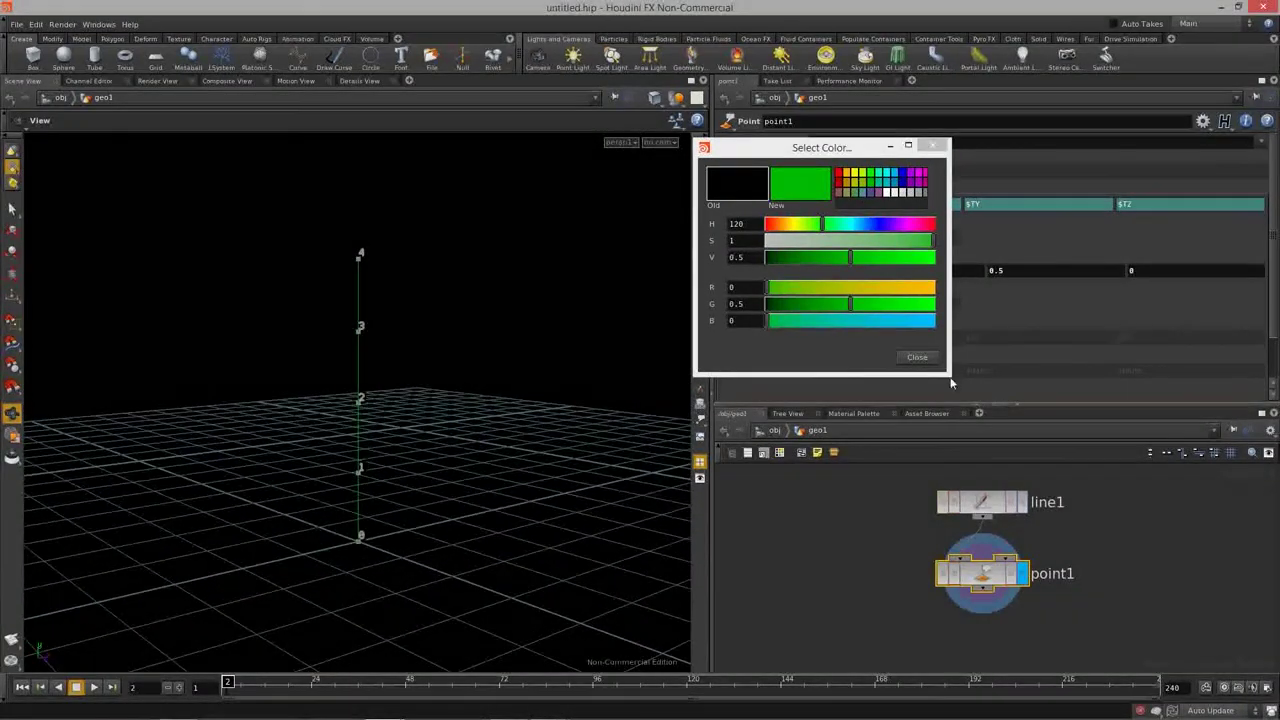
{"action": "left_click", "coordinate": [917, 357]}
{"action": "left_click_drag", "start_coordinate": [414, 434], "coordinate": [361, 425]}
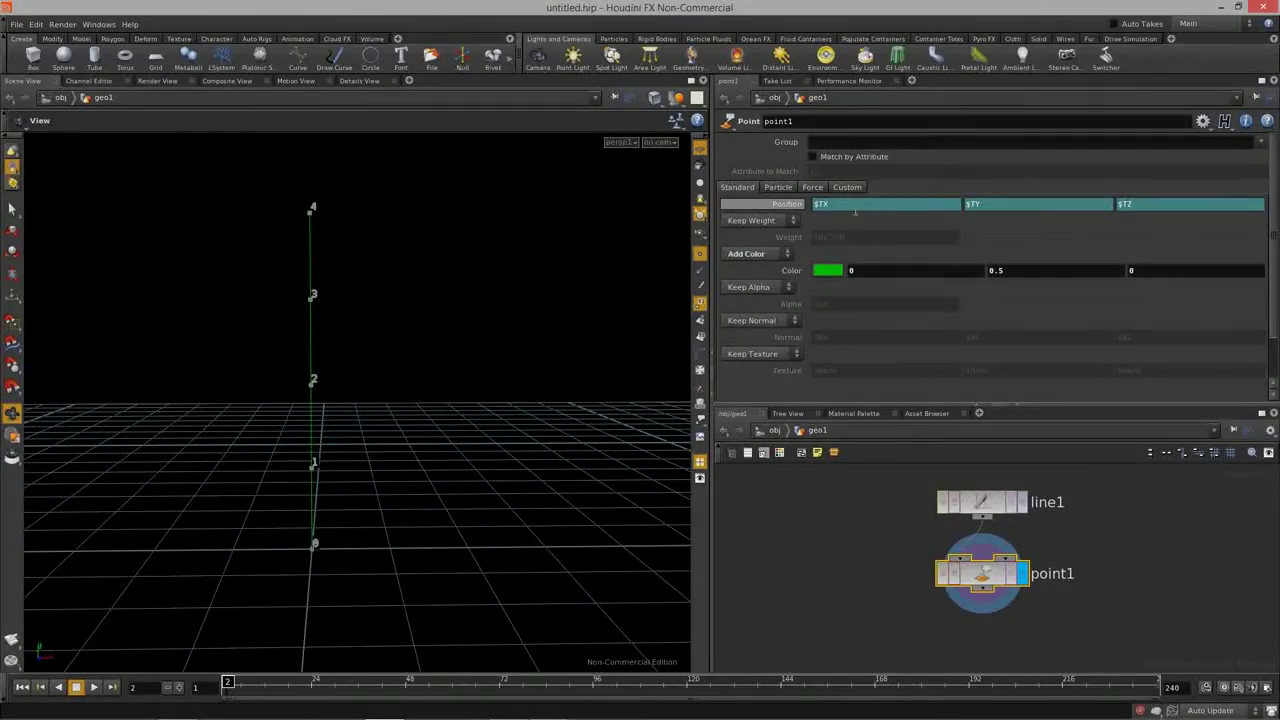
{"action": "left_click_drag", "start_coordinate": [314, 434], "coordinate": [403, 434]}
Step: Set point1's green color channel to $PT and inspect the color change along the line's points
{"action": "left_click", "coordinate": [1022, 269]}
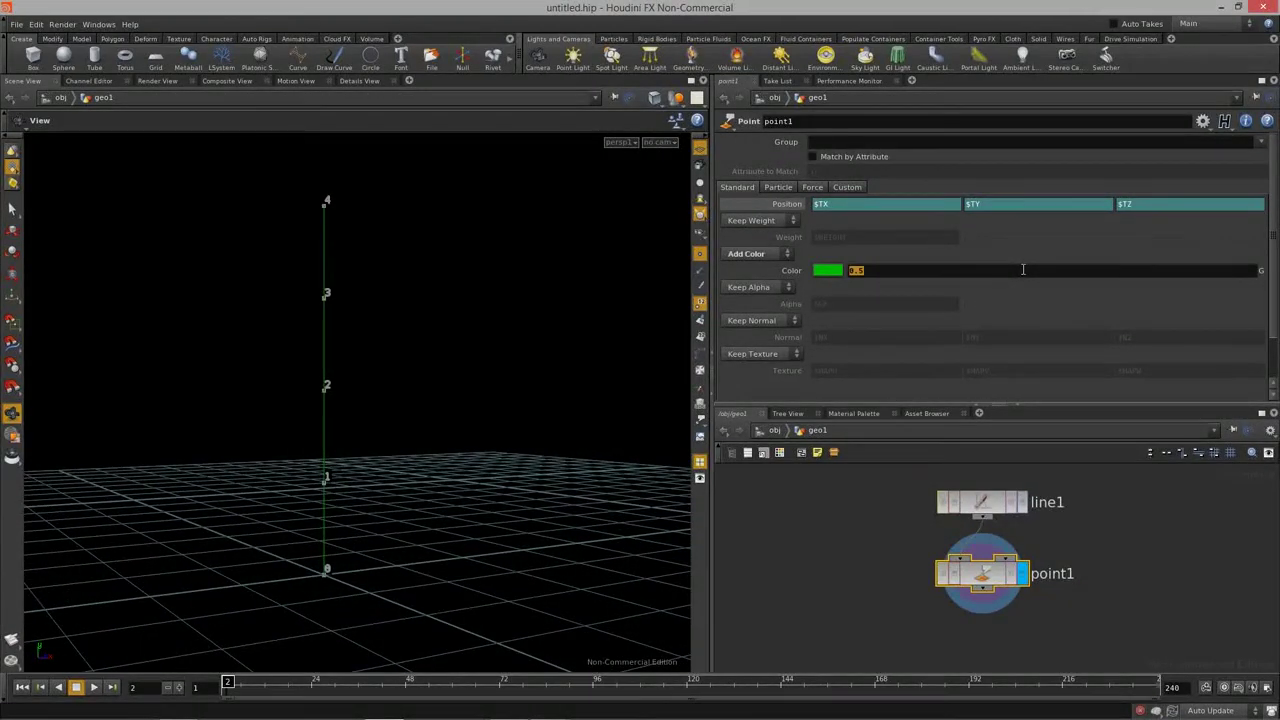
{"action": "key", "text": "Return"}
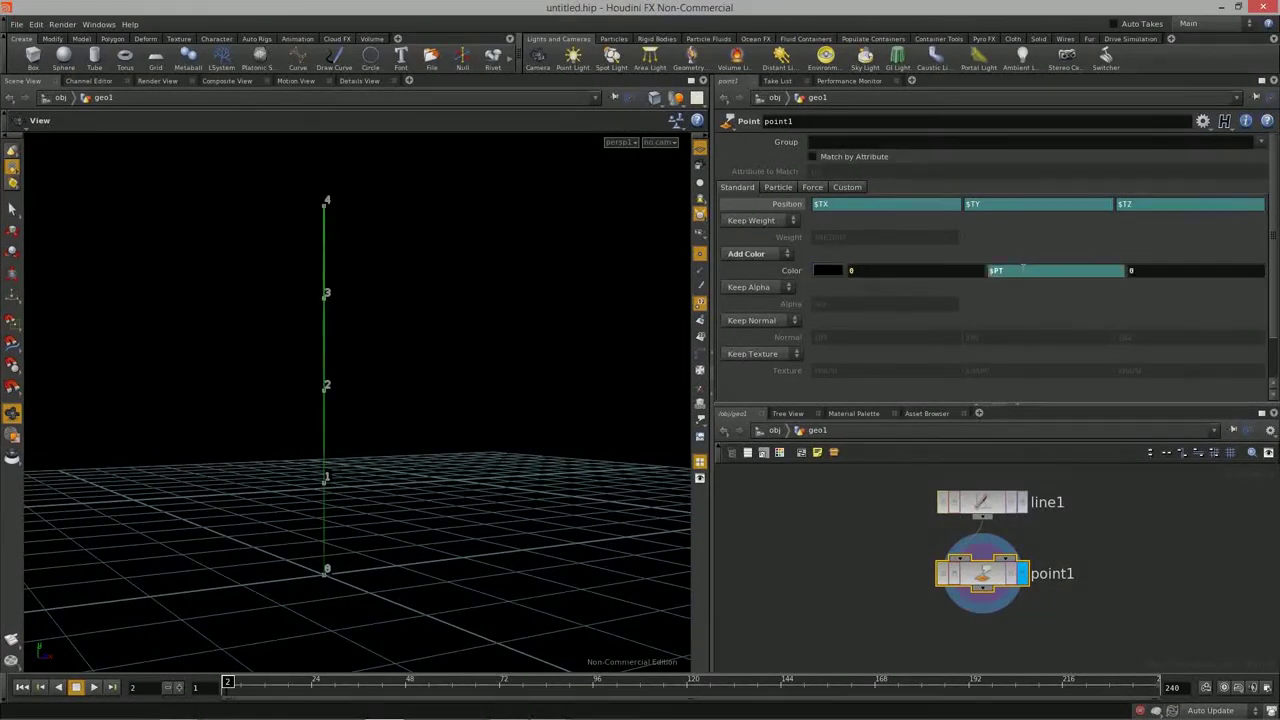
{"action": "left_click_drag", "start_coordinate": [363, 354], "coordinate": [286, 570]}
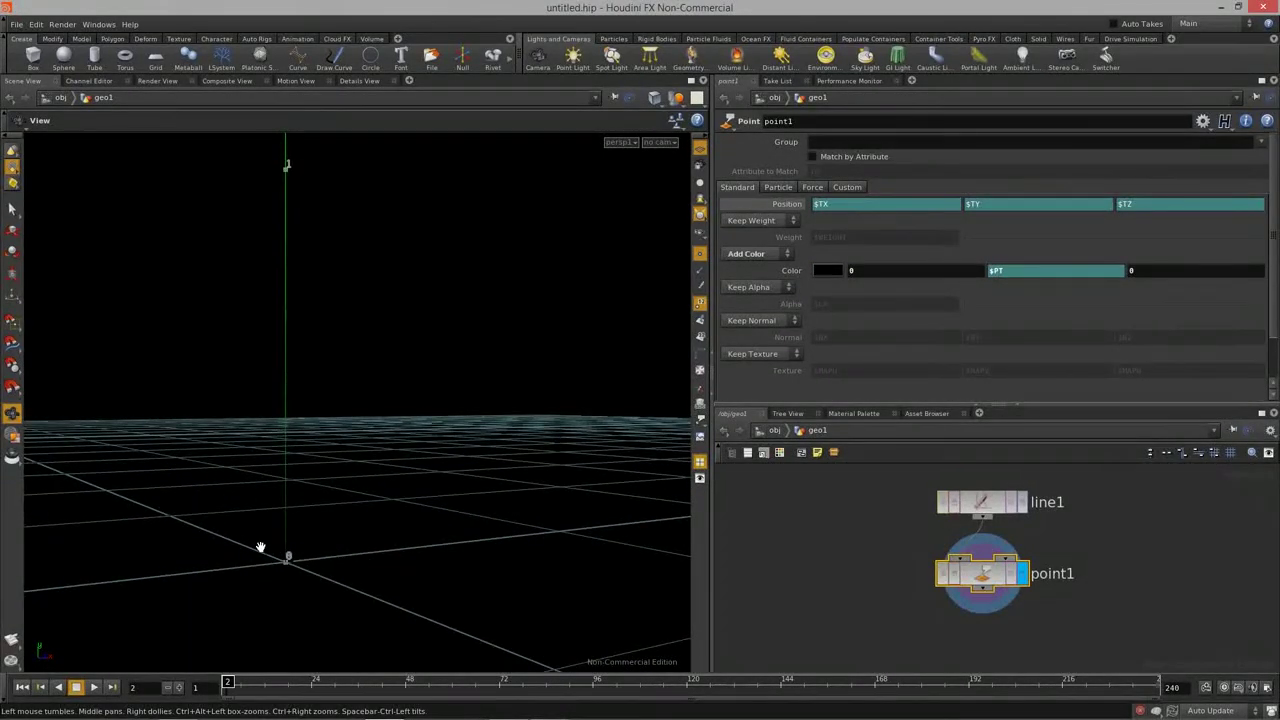
{"action": "left_click_drag", "start_coordinate": [363, 287], "coordinate": [358, 328]}
{"action": "left_click_drag", "start_coordinate": [377, 400], "coordinate": [730, 302]}
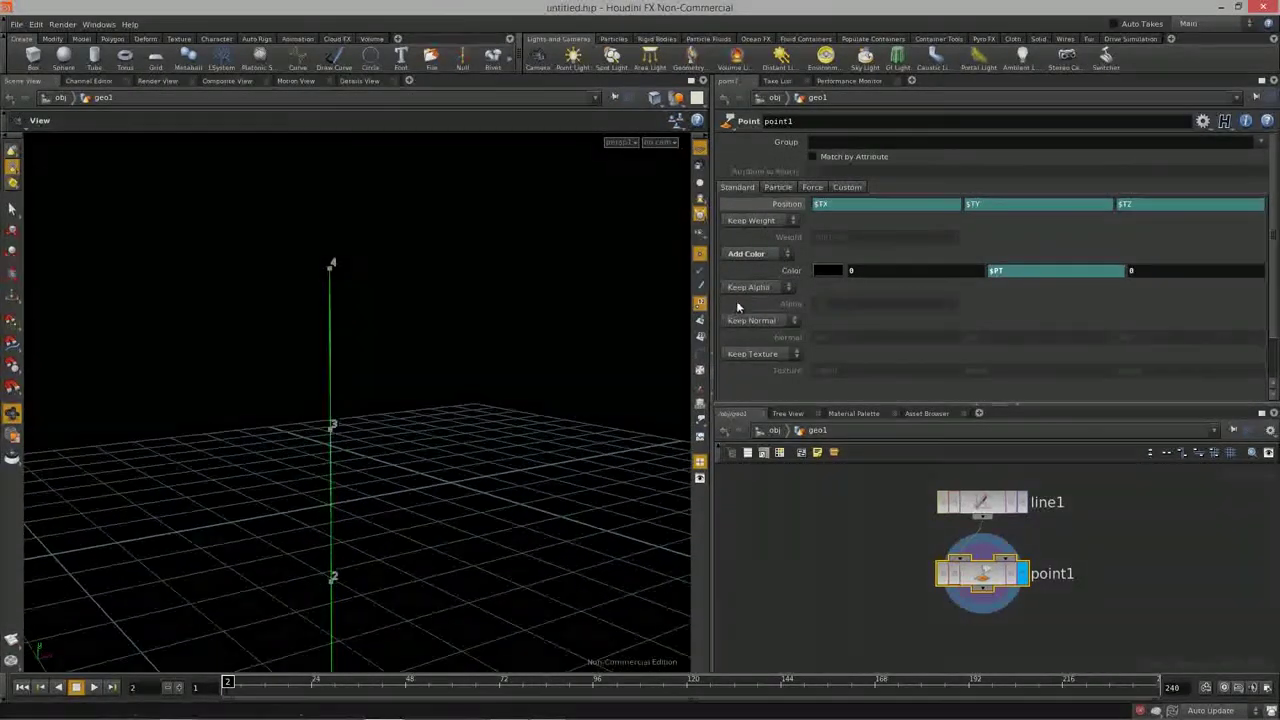
Step: Change point1's green color expression to $PT/$NPT and inspect the gradient along the line's points
{"action": "left_click_drag", "start_coordinate": [556, 395], "coordinate": [365, 379]}
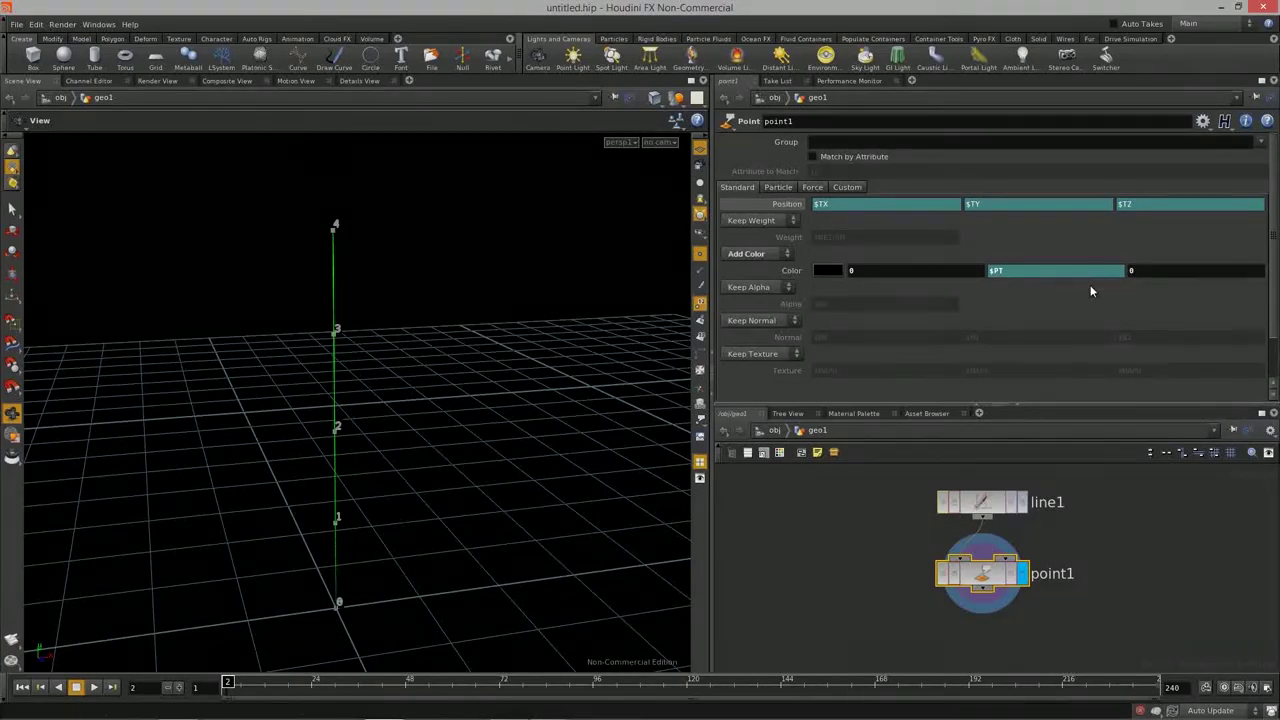
{"action": "left_click", "coordinate": [1015, 270]}
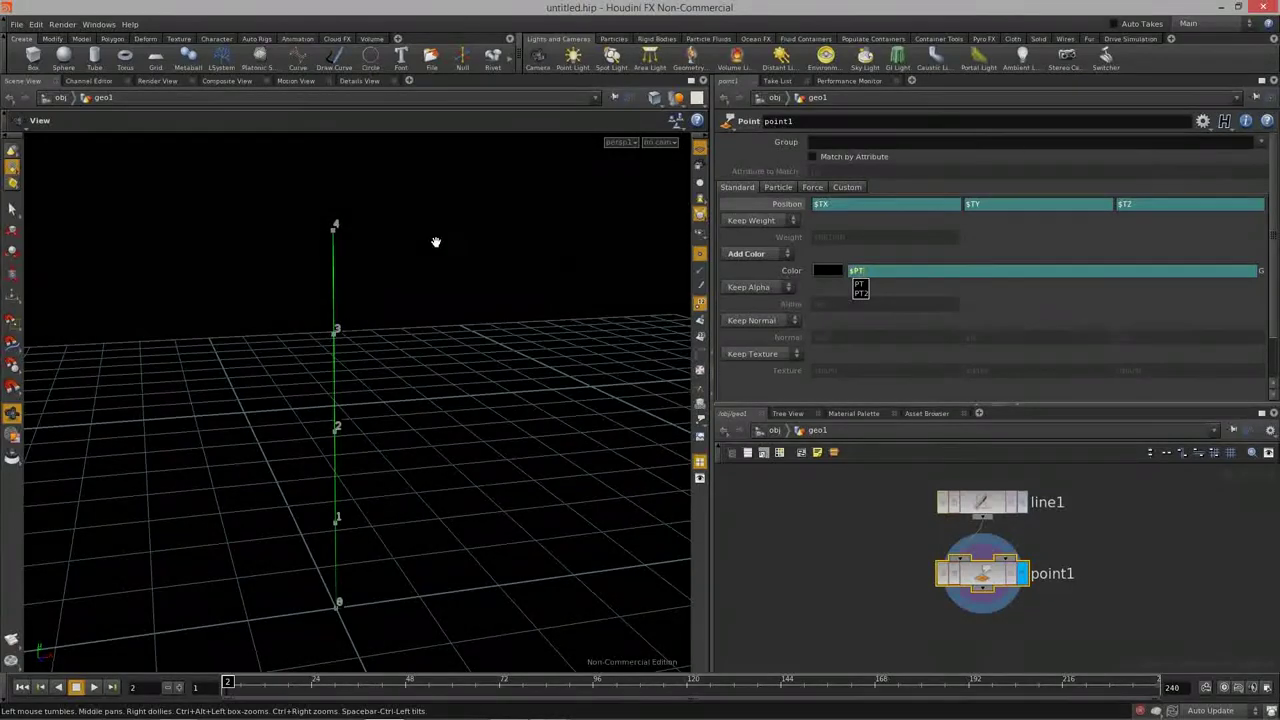
{"action": "key", "text": "Escape"}
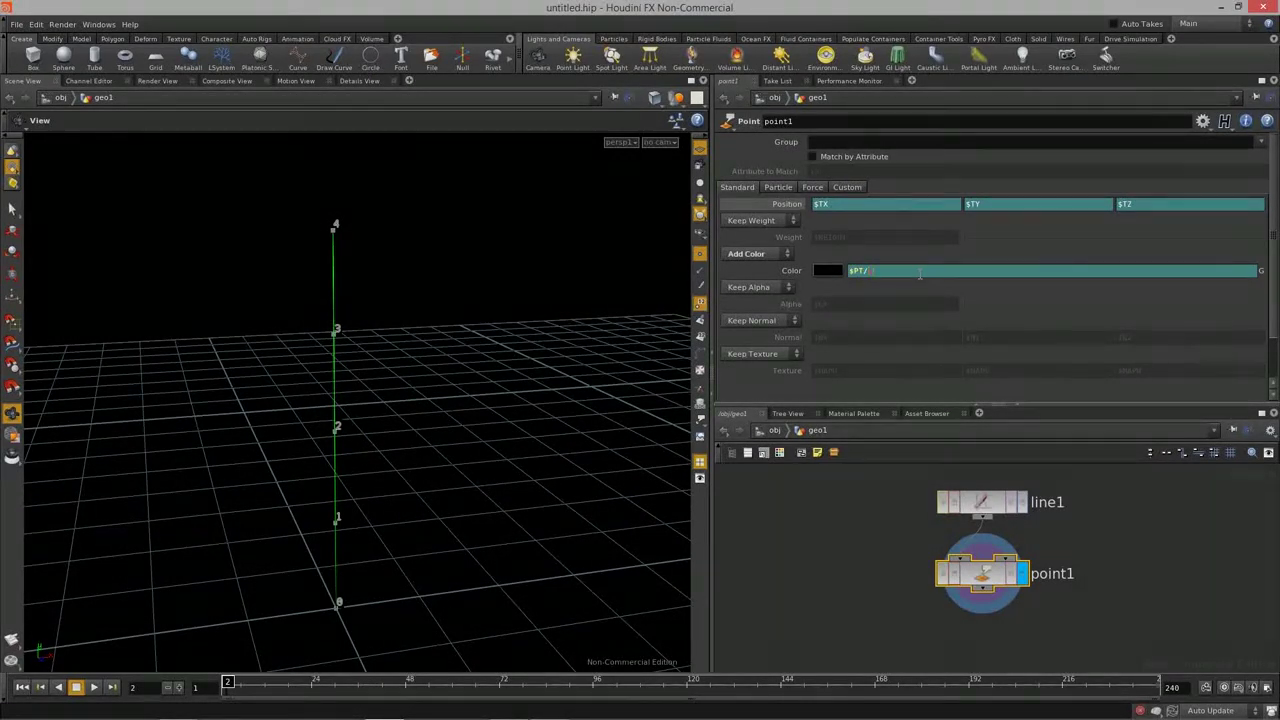
{"action": "type", "text": "N"}
{"action": "key", "text": "Down"}
{"action": "key", "text": "Down"}
{"action": "key", "text": "Down"}
{"action": "key", "text": "Down"}
{"action": "key", "text": "Down"}
{"action": "key", "text": "Down"}
{"action": "key", "text": "Down"}
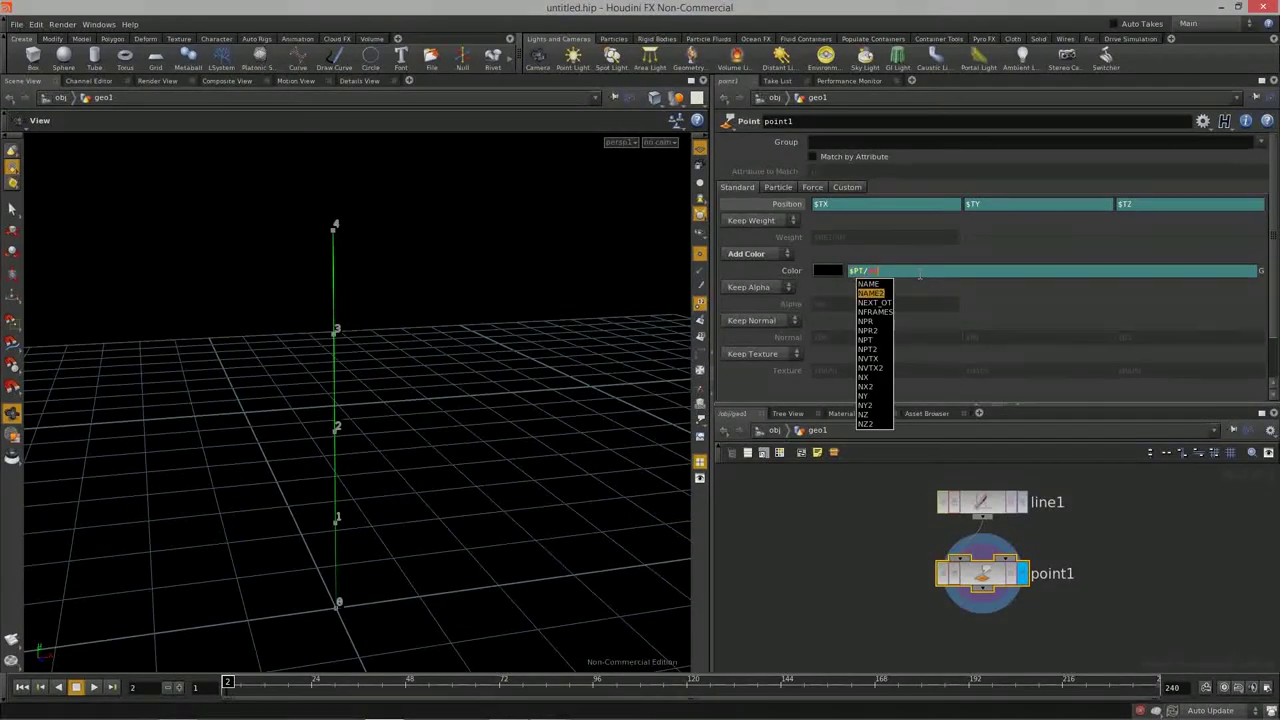
{"action": "key", "text": "Return"}
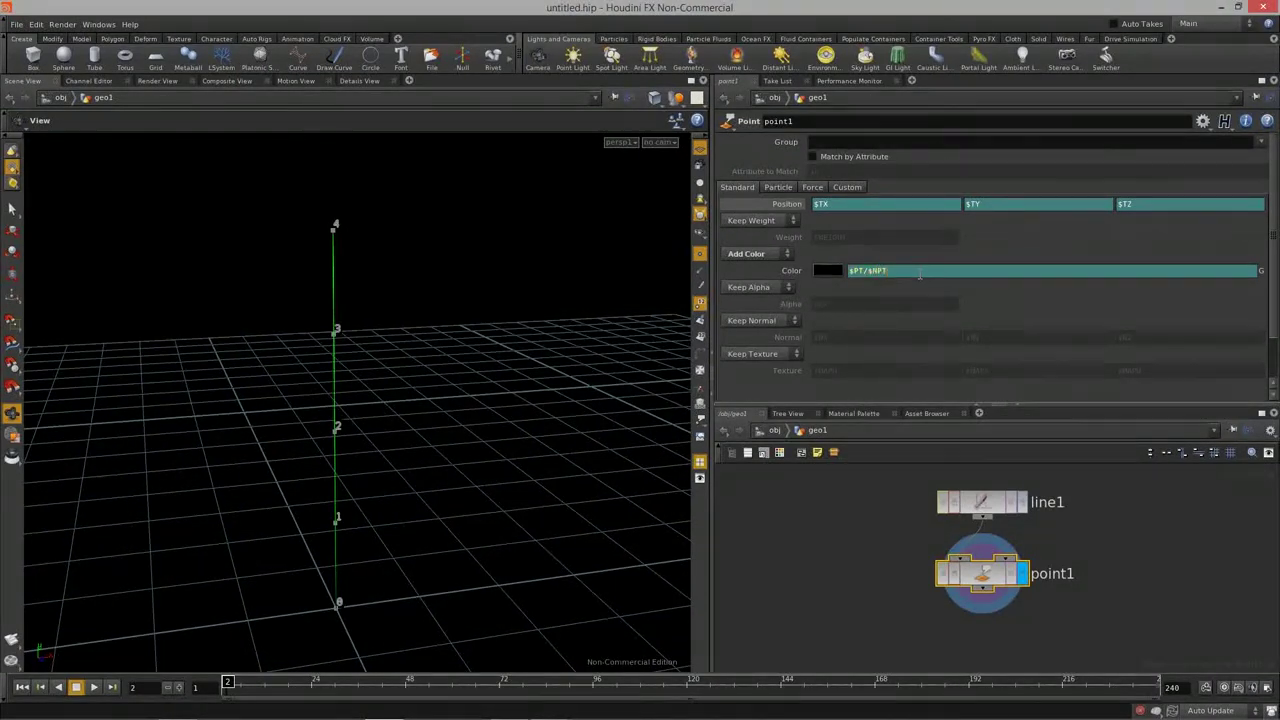
{"action": "key", "text": "Return"}
{"action": "left_click_drag", "start_coordinate": [380, 281], "coordinate": [371, 509]}
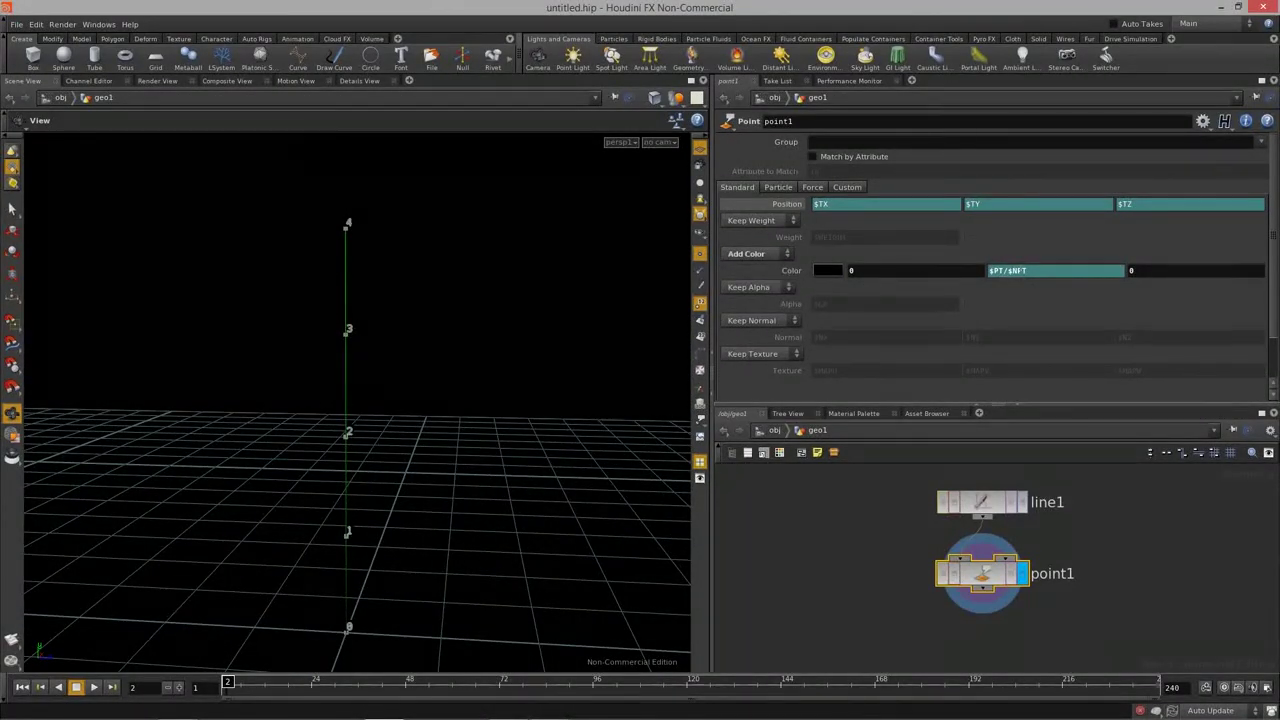
{"action": "left_click", "coordinate": [995, 270]}
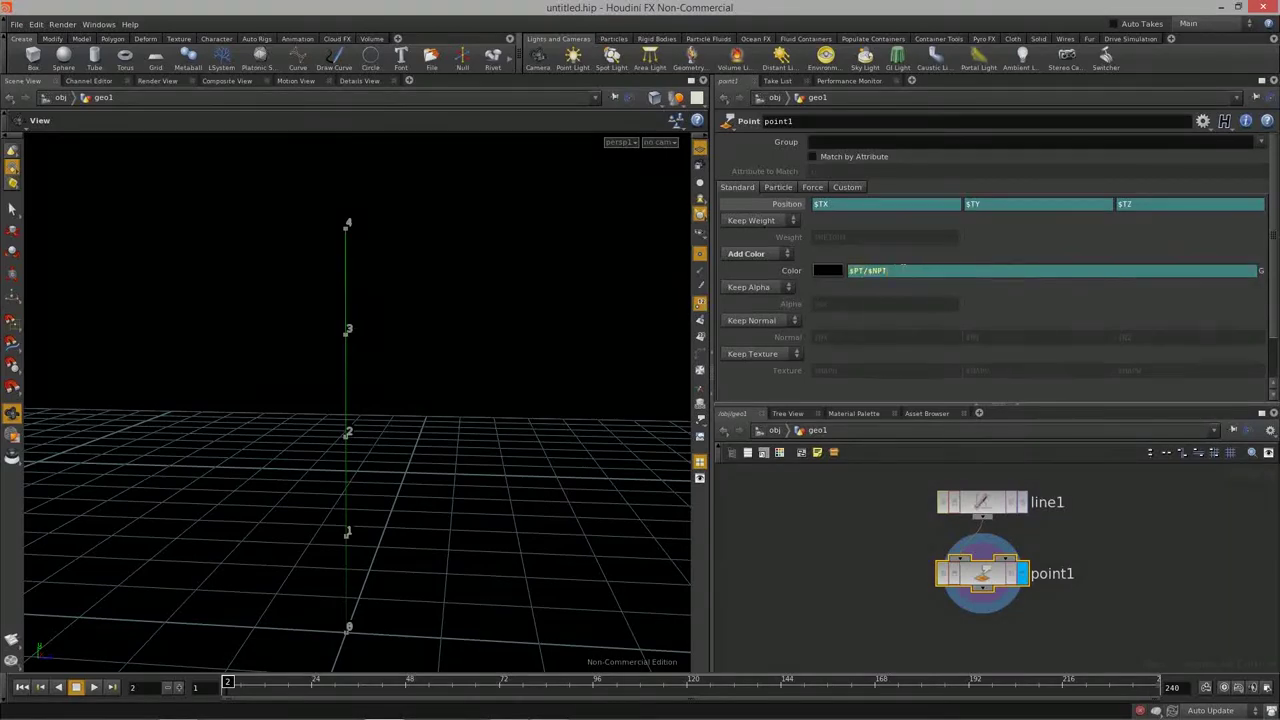
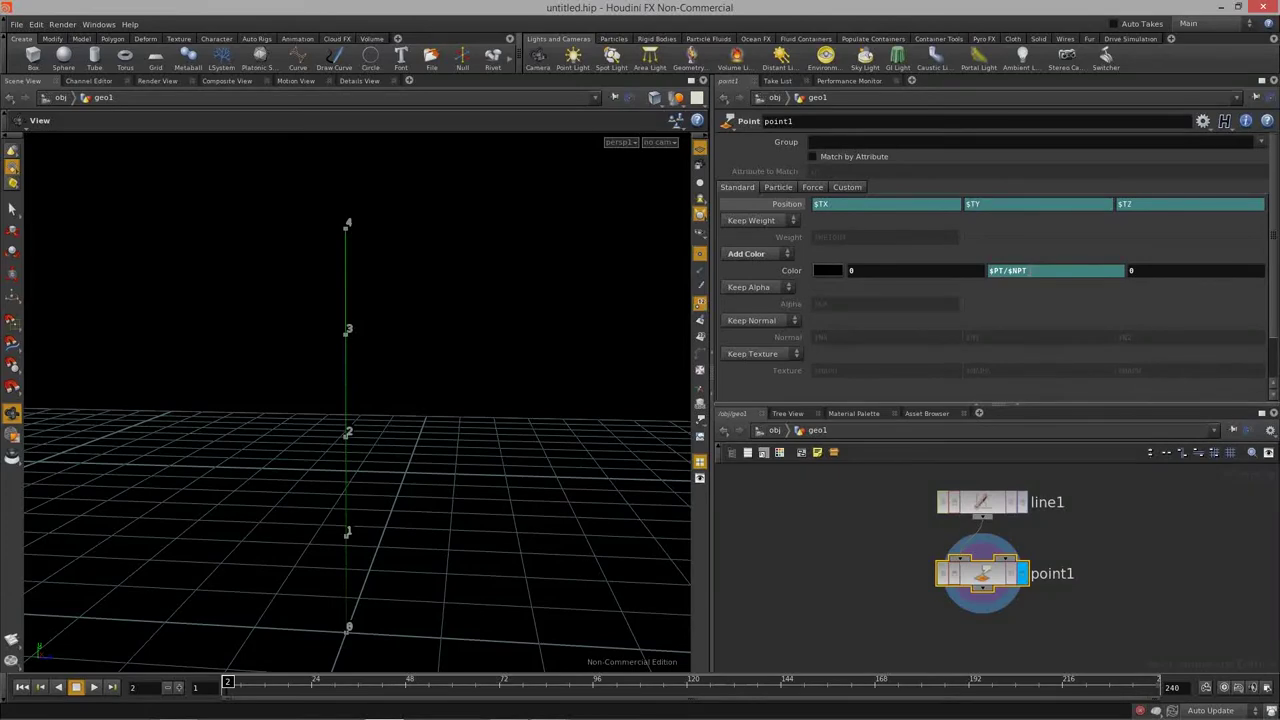
Step: Replace point1's green color expression with $TY and set the red channel to $TX
{"action": "middle_click", "coordinate": [1030, 270], "text": "ctrl"}
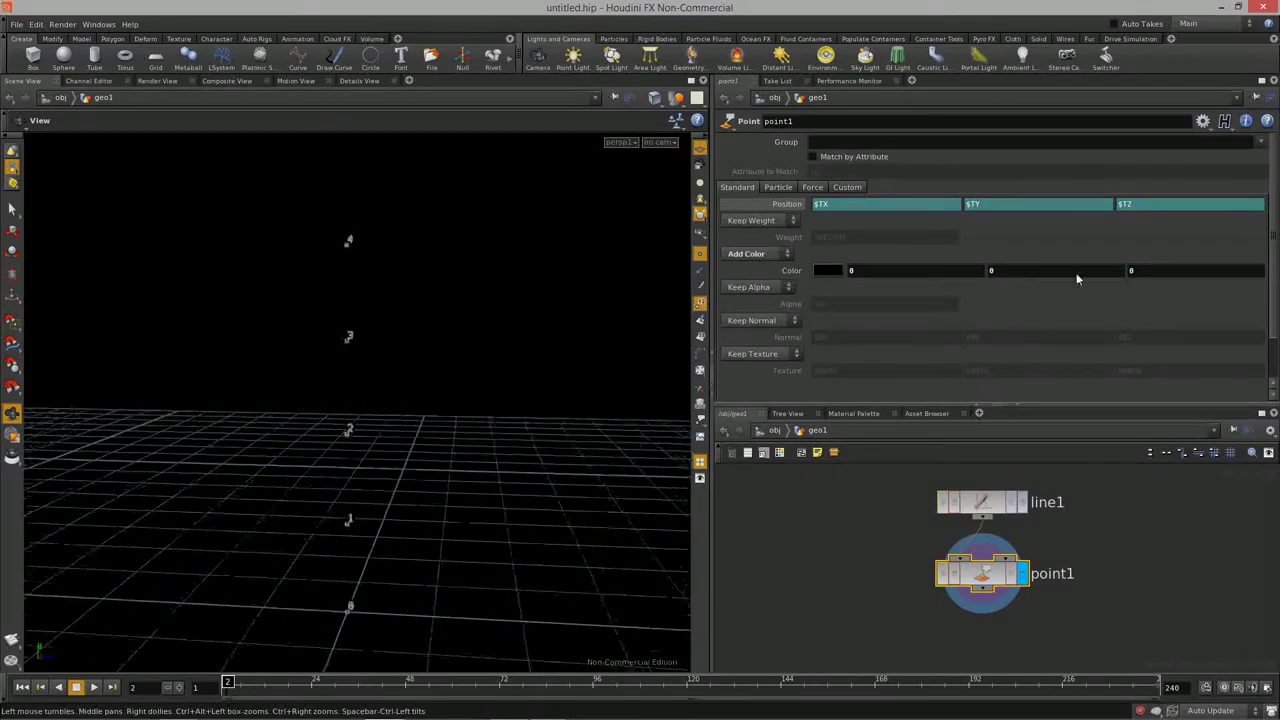
{"action": "left_click", "coordinate": [996, 206]}
{"action": "left_click", "coordinate": [1016, 270]}
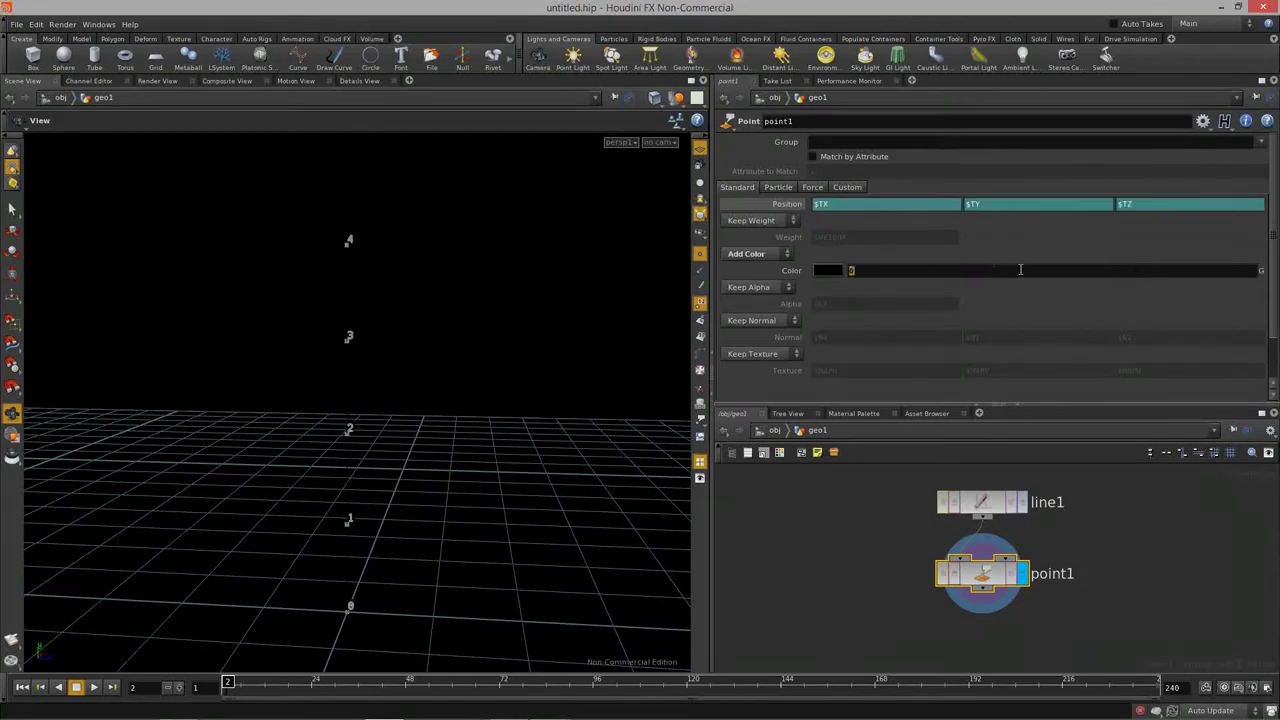
{"action": "key", "text": "Return"}
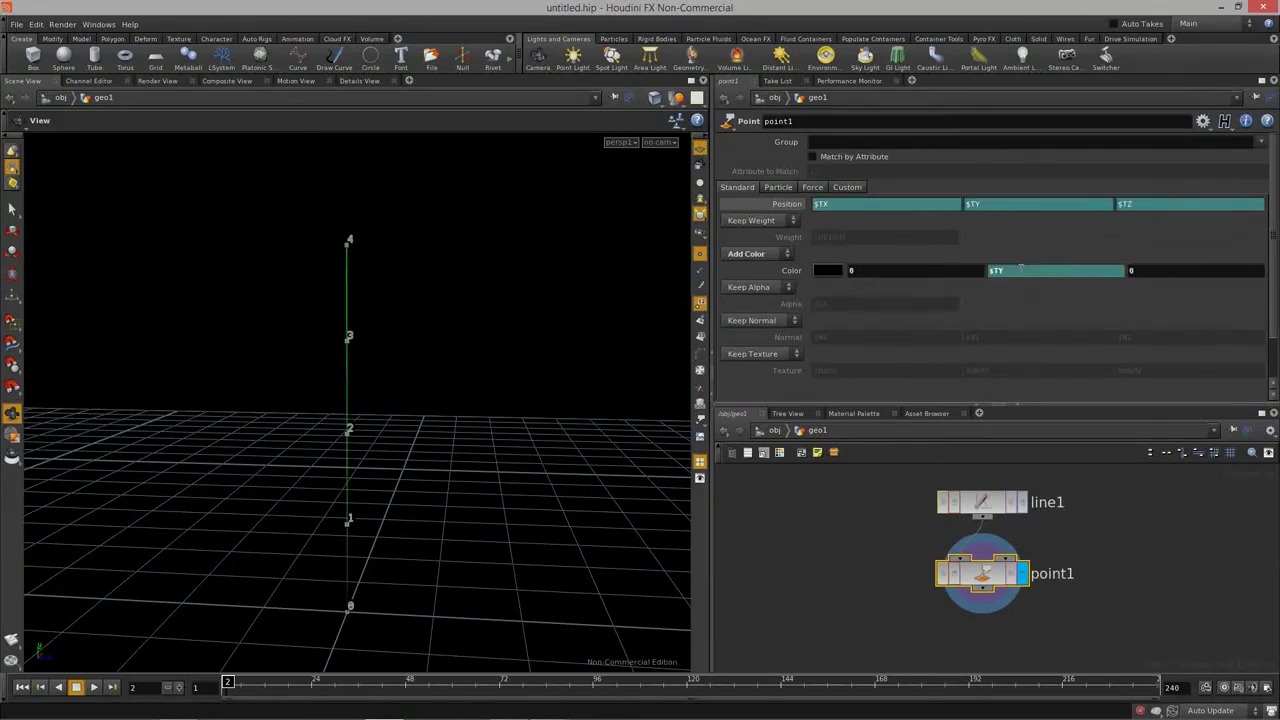
{"action": "left_click_drag", "start_coordinate": [303, 406], "coordinate": [335, 432]}
{"action": "left_click", "coordinate": [885, 269]}
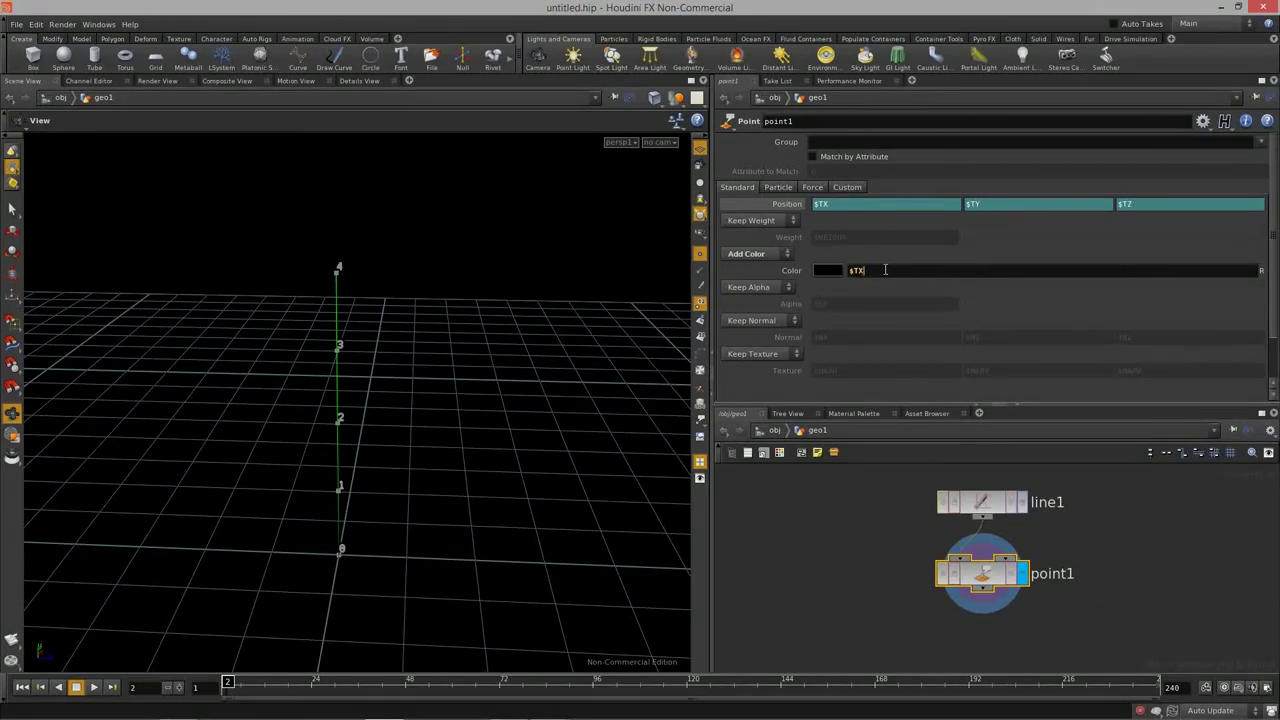
{"action": "key", "text": "Return"}
Step: Set point1's X position to $TX+pow($PT, 3) and inspect the stretched line
{"action": "scroll", "coordinate": [514, 309], "scroll_direction": "up", "scroll_amount": 1}
{"action": "left_click", "coordinate": [862, 204]}
{"action": "type", "text": ","}
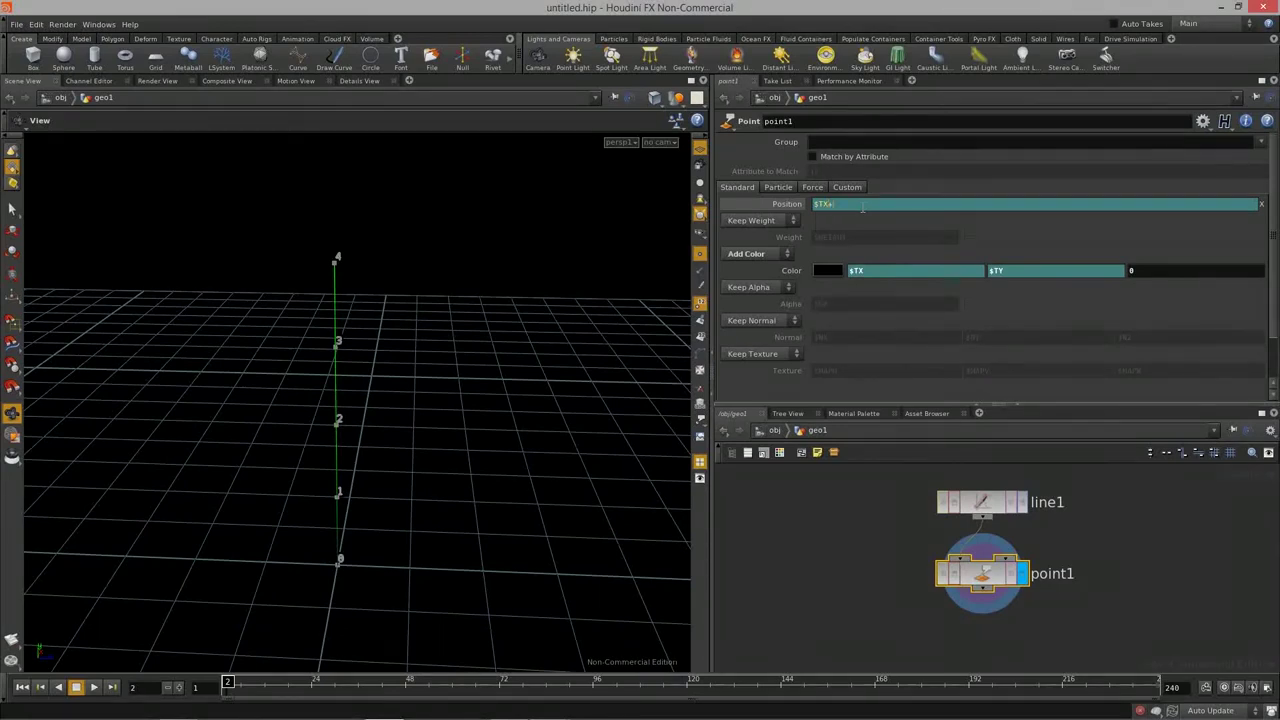
{"action": "type", "text": "pow()$PT, 3"}
{"action": "key", "text": "Return"}
{"action": "left_click_drag", "start_coordinate": [559, 260], "coordinate": [108, 356]}
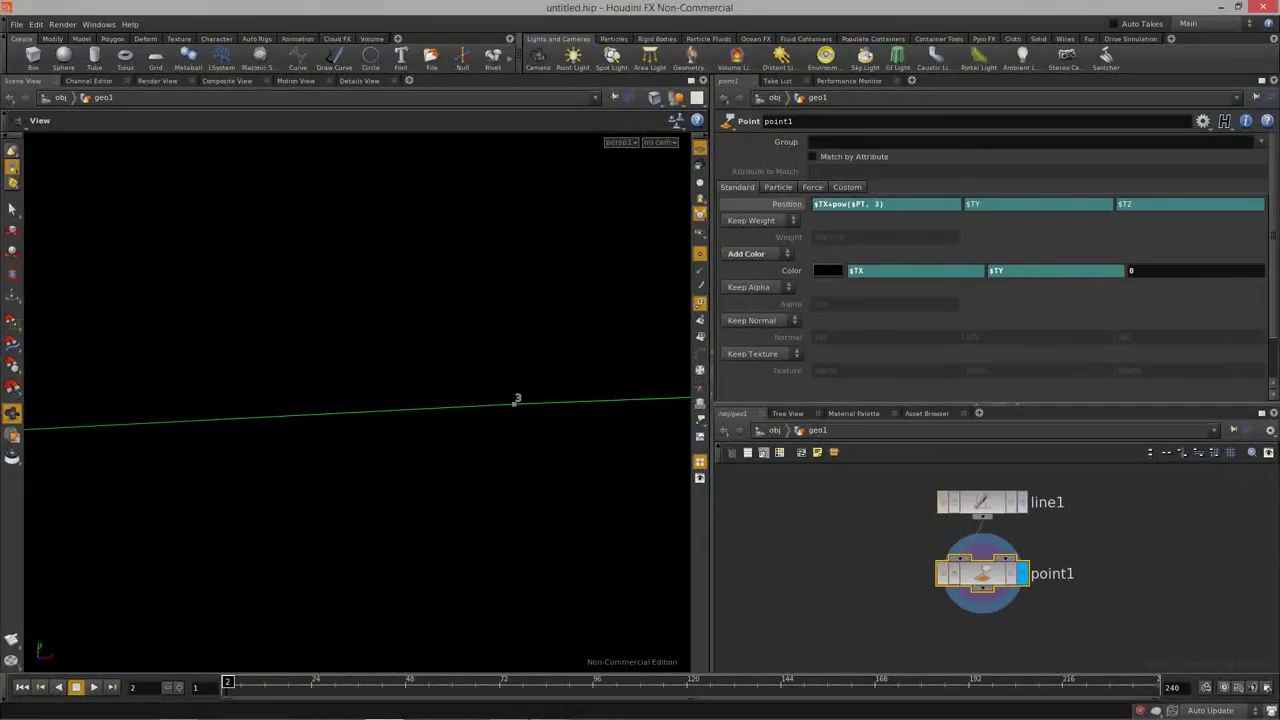
Step: Clear the green color channel to 0 and copy the X position expression $TX+pow($PT, 3) into the red channel
{"action": "middle_click", "coordinate": [1040, 272]}
{"action": "left_click", "coordinate": [1076, 271]}
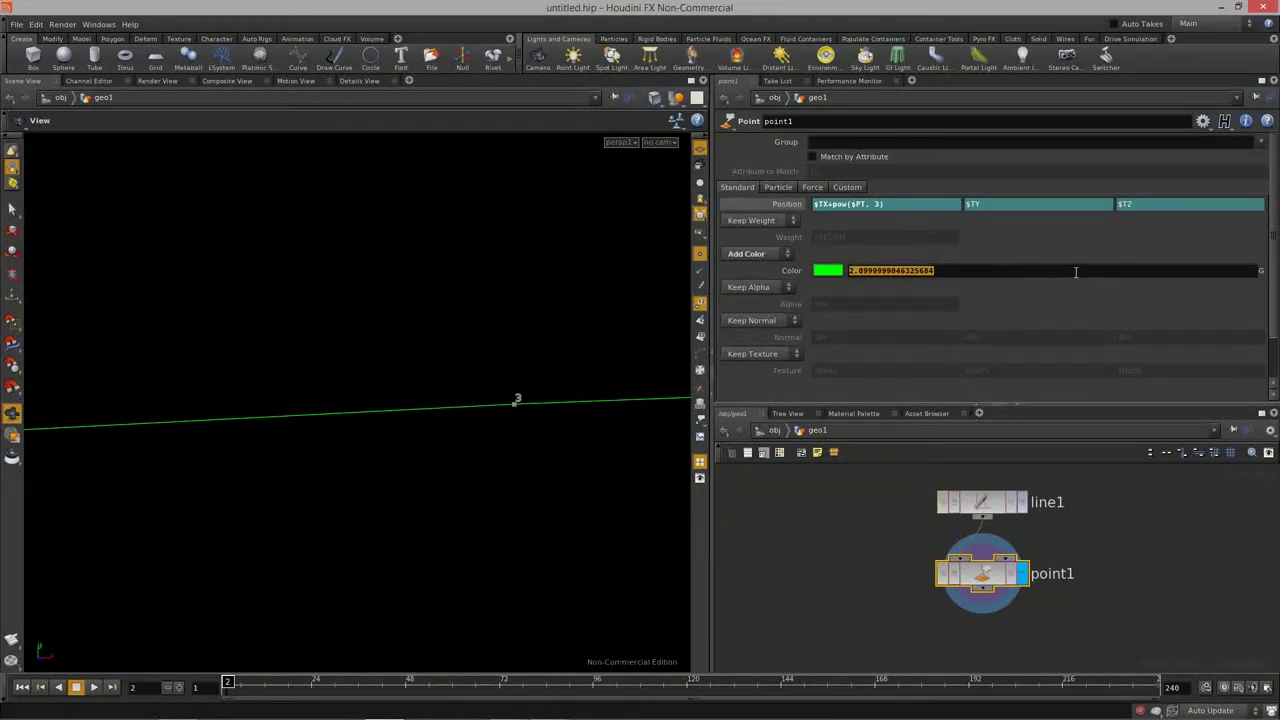
{"action": "left_click_drag", "start_coordinate": [514, 397], "coordinate": [651, 289]}
{"action": "left_click_drag", "start_coordinate": [882, 205], "coordinate": [834, 205]}
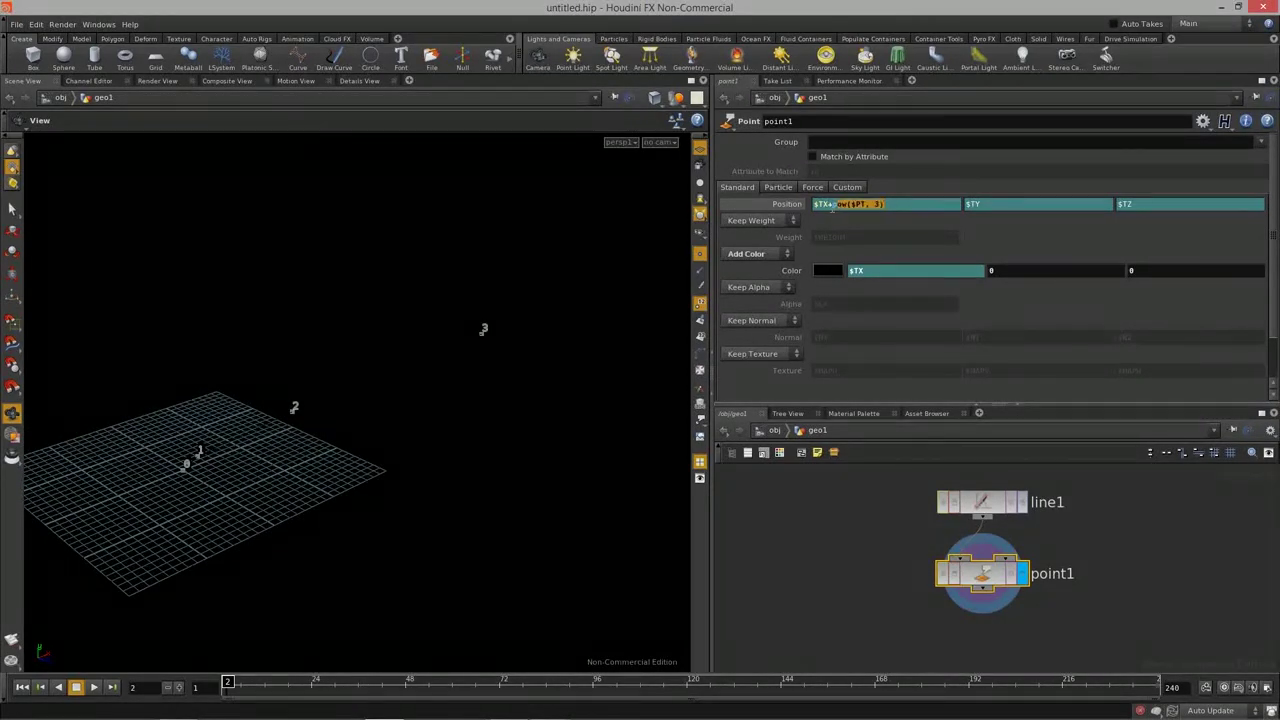
{"action": "left_click", "coordinate": [898, 269]}
{"action": "key", "text": "Return"}
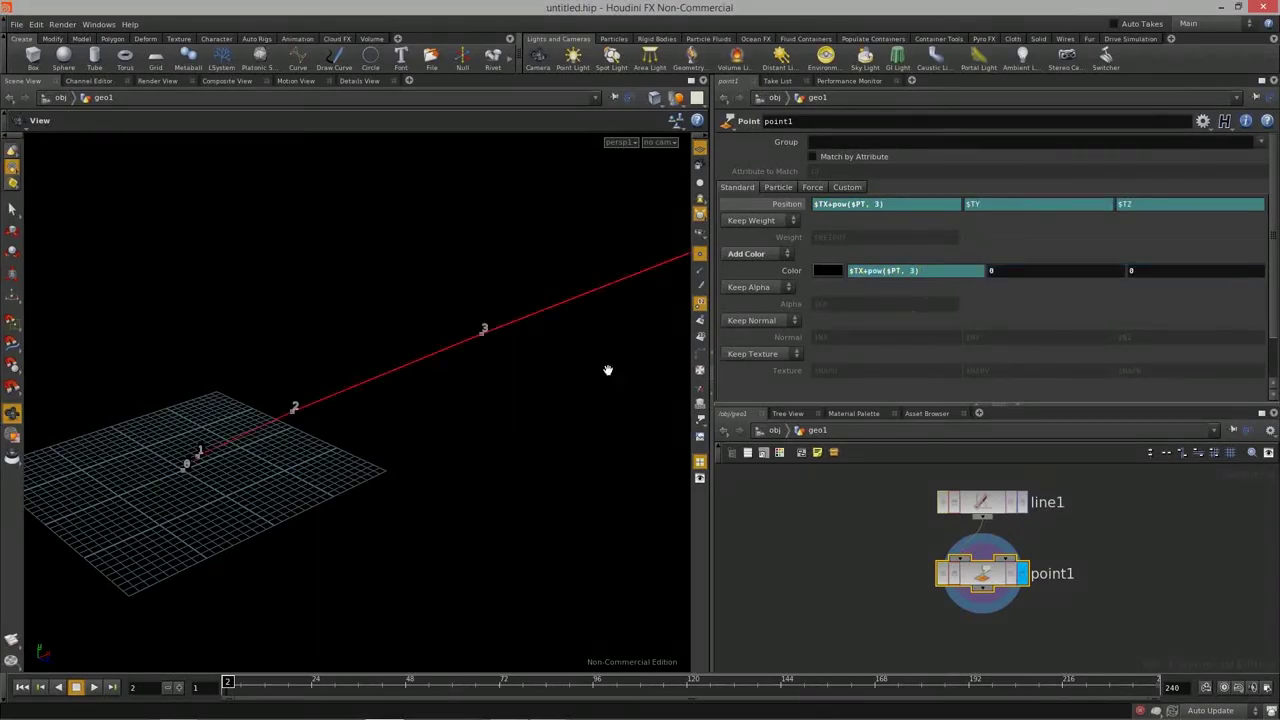
{"action": "left_click_drag", "start_coordinate": [609, 369], "coordinate": [300, 445]}
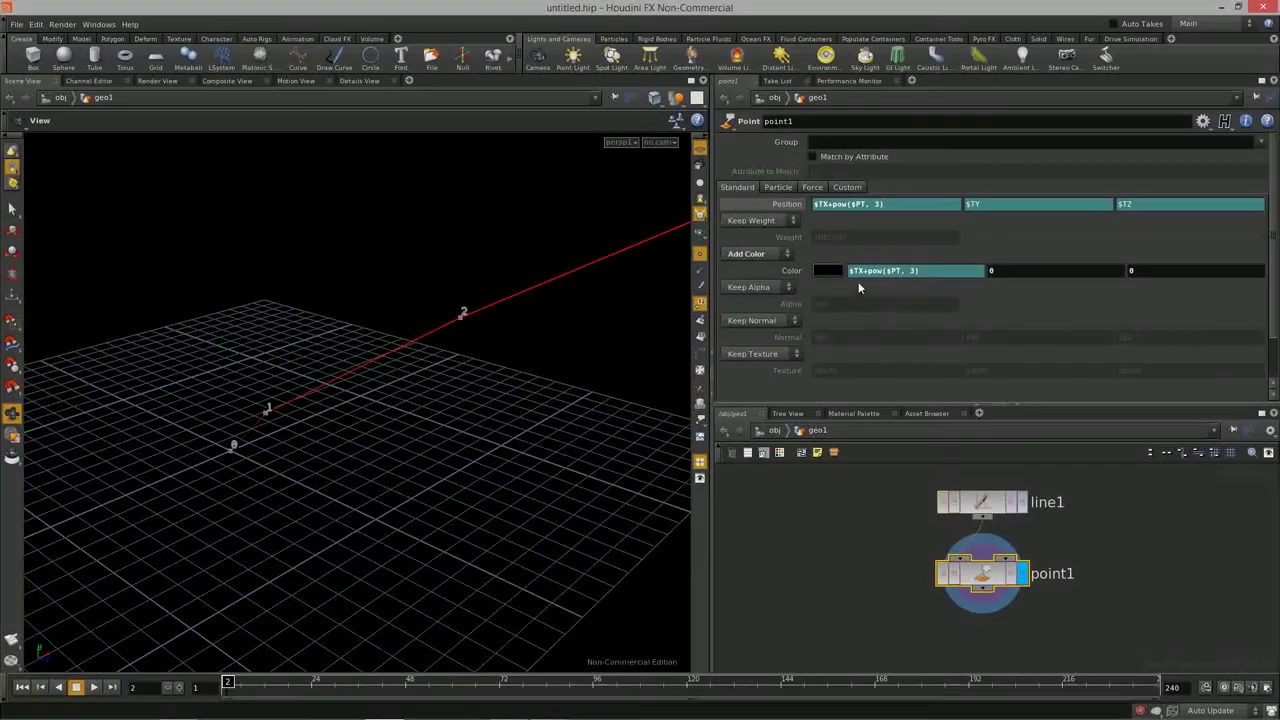
Step: Convert the red color channel to a plain value and restore point1's X position expression to $TX
{"action": "left_click", "coordinate": [780, 276], "text": "ctrl+shift"}
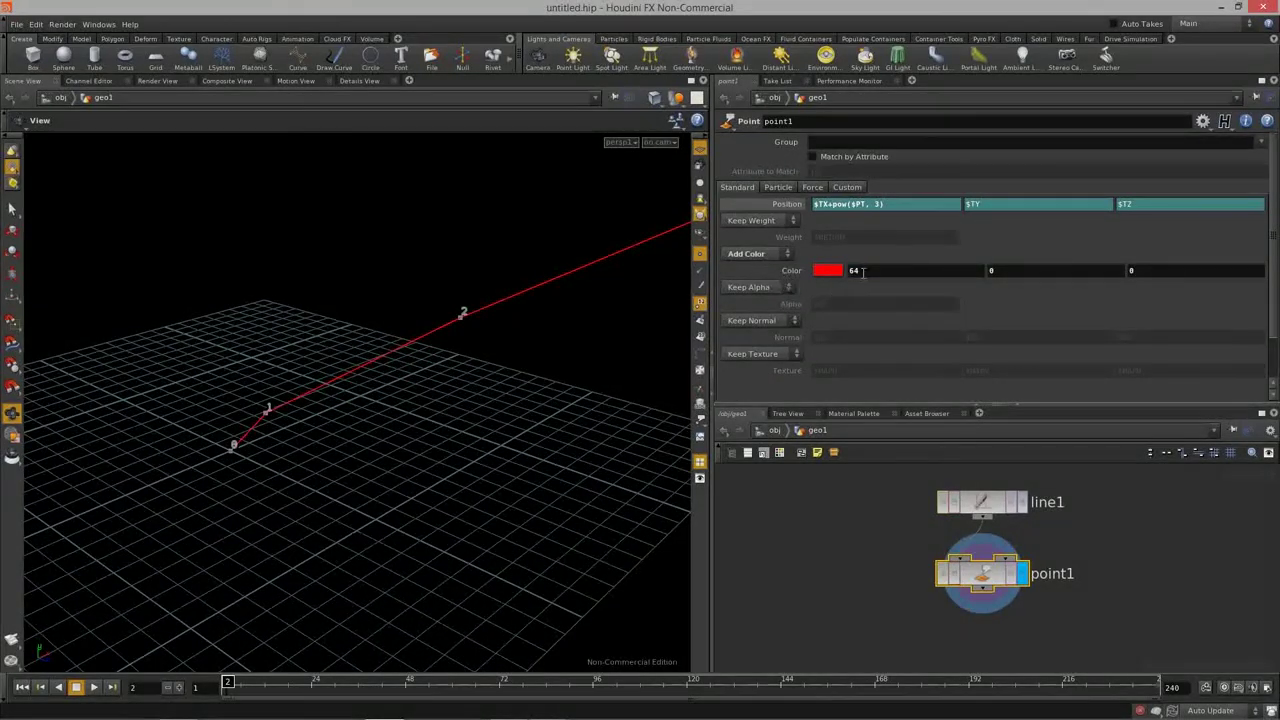
{"action": "key", "text": "BackSpace"}
{"action": "key", "text": "BackSpace"}
{"action": "key", "text": "BackSpace"}
{"action": "key", "text": "BackSpace"}
{"action": "key", "text": "BackSpace"}
{"action": "key", "text": "BackSpace"}
{"action": "key", "text": "BackSpace"}
{"action": "key", "text": "BackSpace"}
{"action": "key", "text": "BackSpace"}
{"action": "key", "text": "BackSpace"}
{"action": "key", "text": "BackSpace"}
{"action": "key", "text": "BackSpace"}
{"action": "key", "text": "Return"}
{"action": "mouse_move", "coordinate": [398, 375]}
{"action": "left_mouse_down"}
{"action": "mouse_move", "coordinate": [409, 397]}
{"action": "mouse_move", "coordinate": [466, 371]}
{"action": "mouse_move", "coordinate": [417, 417]}
{"action": "mouse_move", "coordinate": [420, 379]}
{"action": "mouse_move", "coordinate": [405, 392]}
{"action": "left_mouse_up"}
Step: Set point1's red color channel to $PT/$NPT and inspect the line's red gradient
{"action": "left_click", "coordinate": [899, 270]}
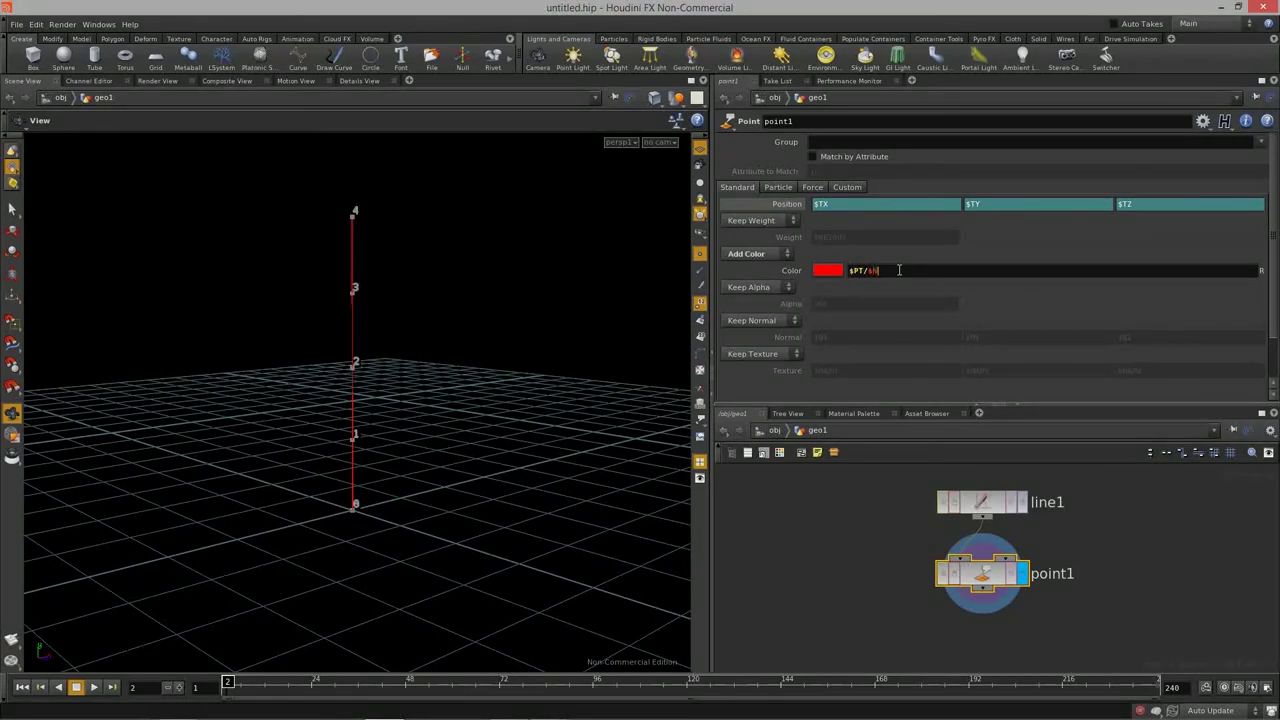
{"action": "key", "text": "Return"}
{"action": "left_click_drag", "start_coordinate": [314, 357], "coordinate": [345, 405]}
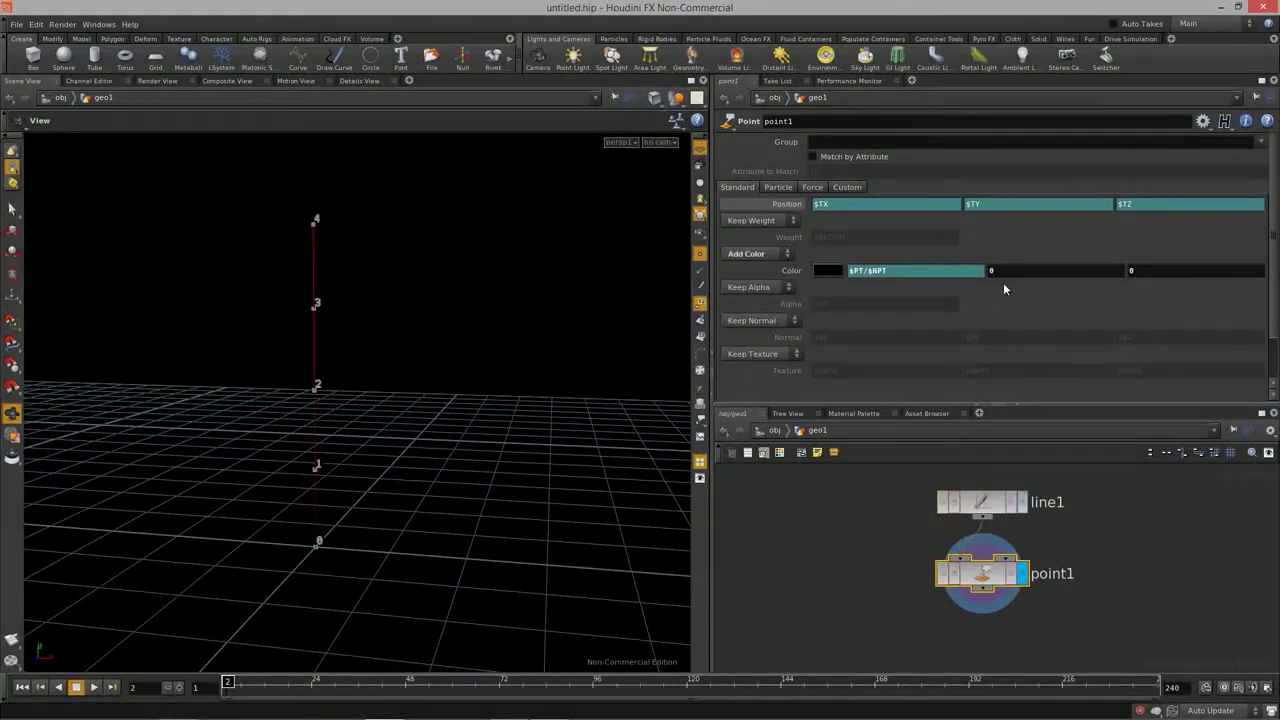
Step: Switch point1 from Keep Normal to Add Normal and turn on the display of point normals in the viewport
{"action": "left_click", "coordinate": [784, 322]}
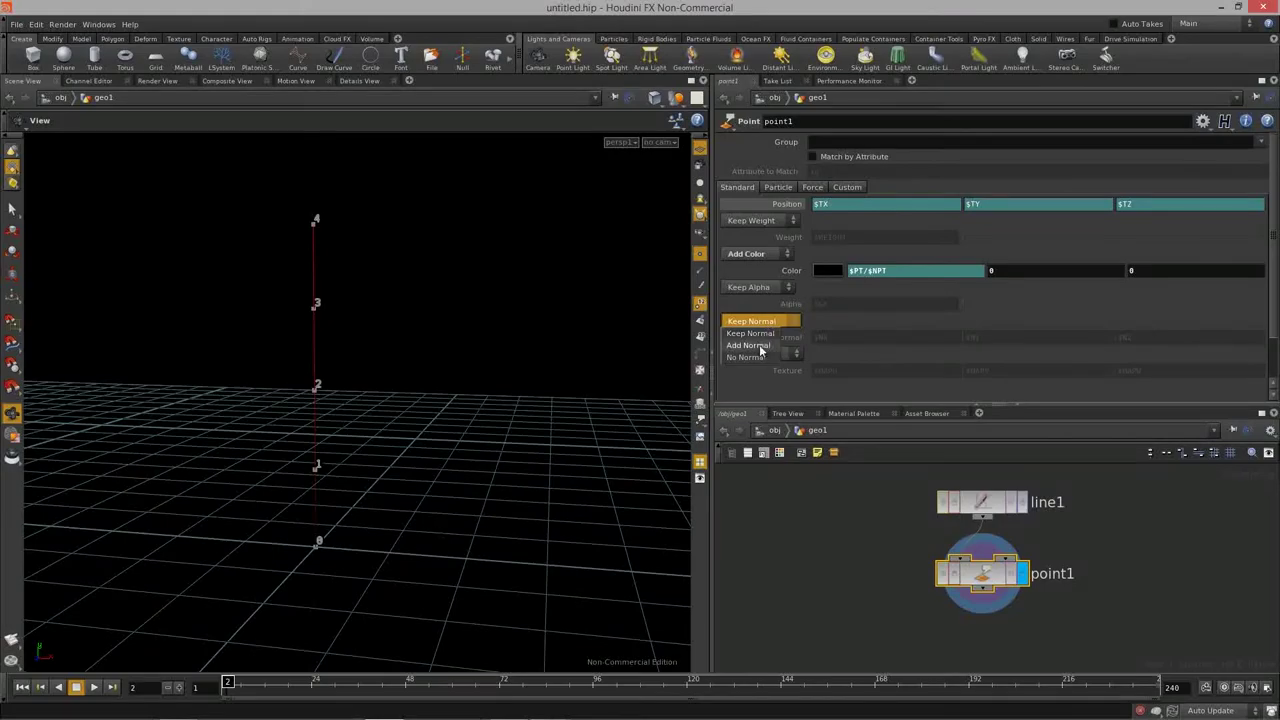
{"action": "left_click", "coordinate": [760, 347]}
{"action": "left_click_drag", "start_coordinate": [260, 400], "coordinate": [370, 345]}
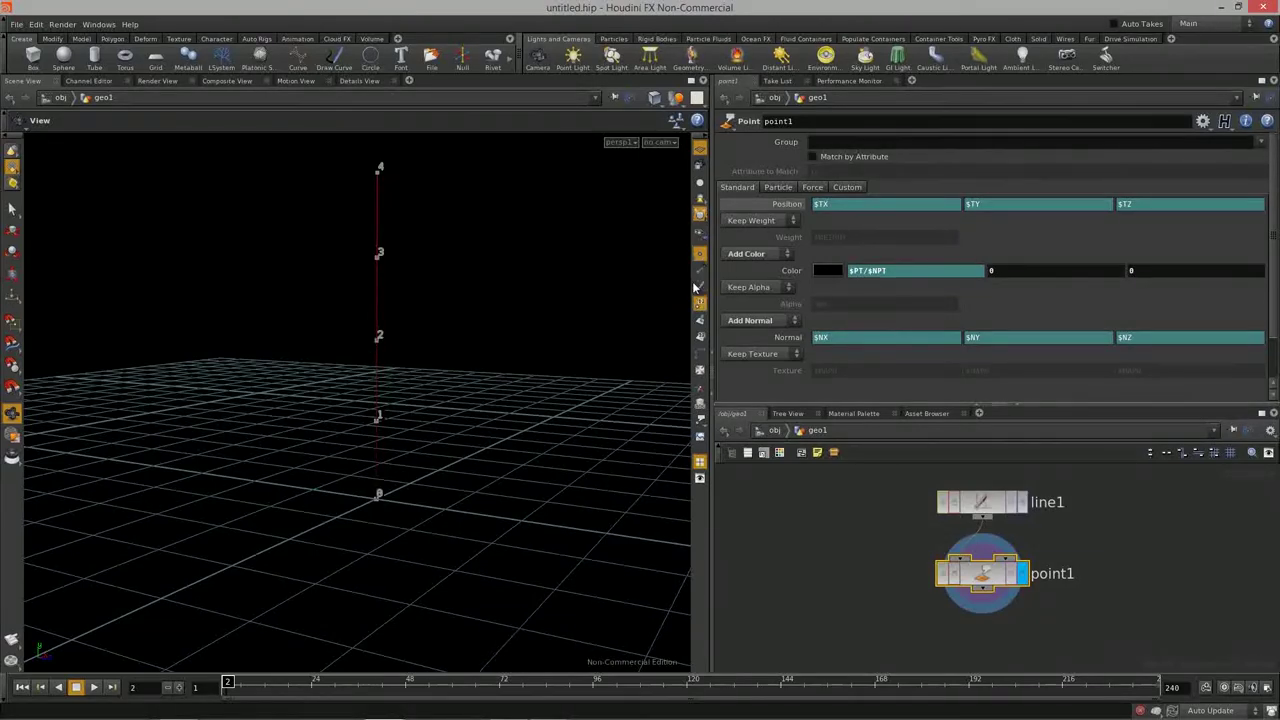
{"action": "left_click_drag", "start_coordinate": [414, 323], "coordinate": [250, 350]}
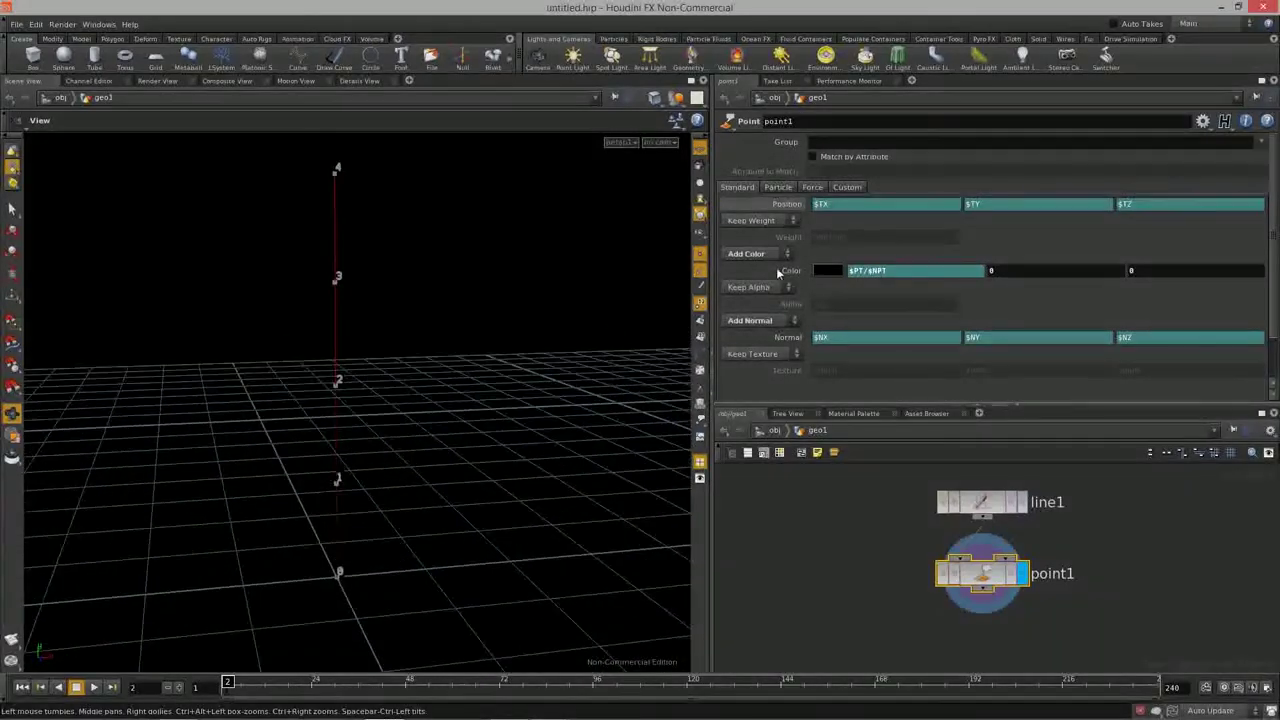
{"action": "left_click", "coordinate": [699, 270]}
{"action": "left_click_drag", "start_coordinate": [383, 326], "coordinate": [355, 340]}
Step: Reset point1's normal expressions to 0, set the normal X component to 1, and inspect the normals' direction
{"action": "middle_click", "coordinate": [788, 335], "text": "ctrl"}
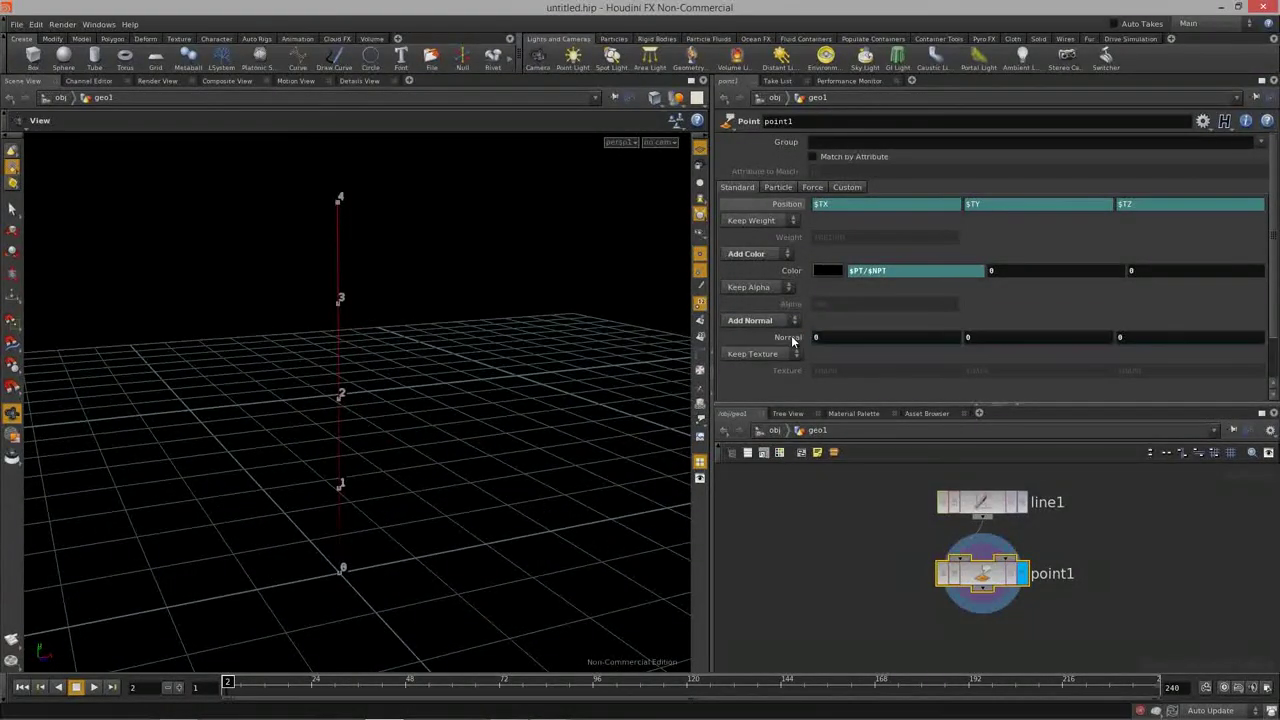
{"action": "left_click_drag", "start_coordinate": [530, 385], "coordinate": [495, 390]}
{"action": "left_click", "coordinate": [858, 337]}
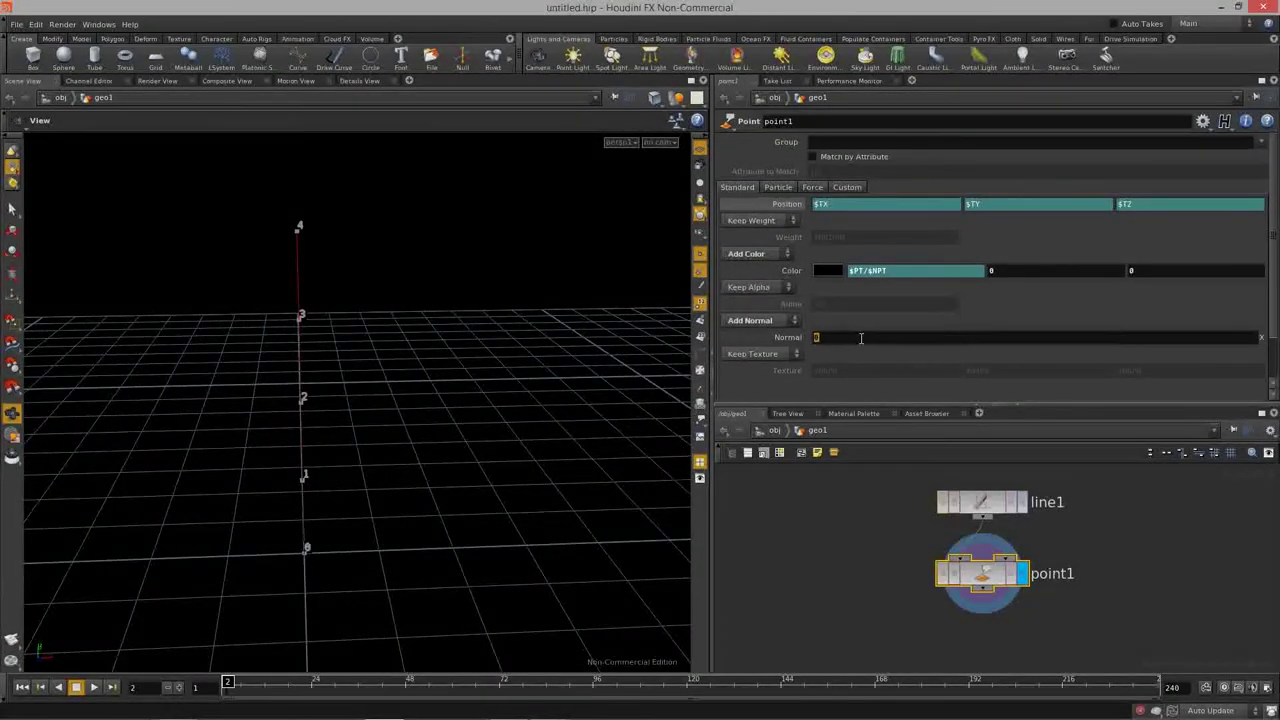
{"action": "key", "text": "Return"}
{"action": "left_click_drag", "start_coordinate": [306, 397], "coordinate": [274, 358]}
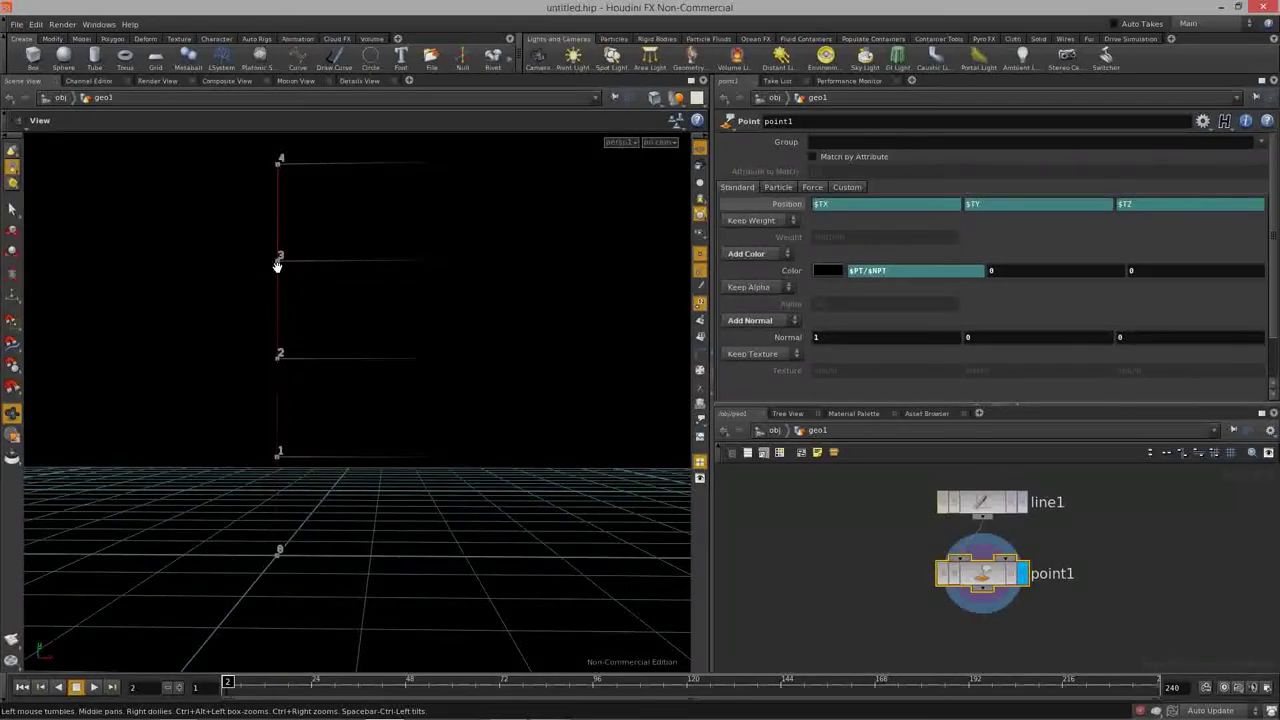
{"action": "left_click_drag", "start_coordinate": [416, 185], "coordinate": [277, 209]}
{"action": "left_click_drag", "start_coordinate": [443, 500], "coordinate": [370, 450]}
Step: Set point1's normal Y component to 1 and inspect the diagonal normals along the line
{"action": "left_click", "coordinate": [975, 337]}
{"action": "type", "text": "1"}
{"action": "key", "text": "Return"}
{"action": "left_click_drag", "start_coordinate": [277, 414], "coordinate": [1189, 367]}
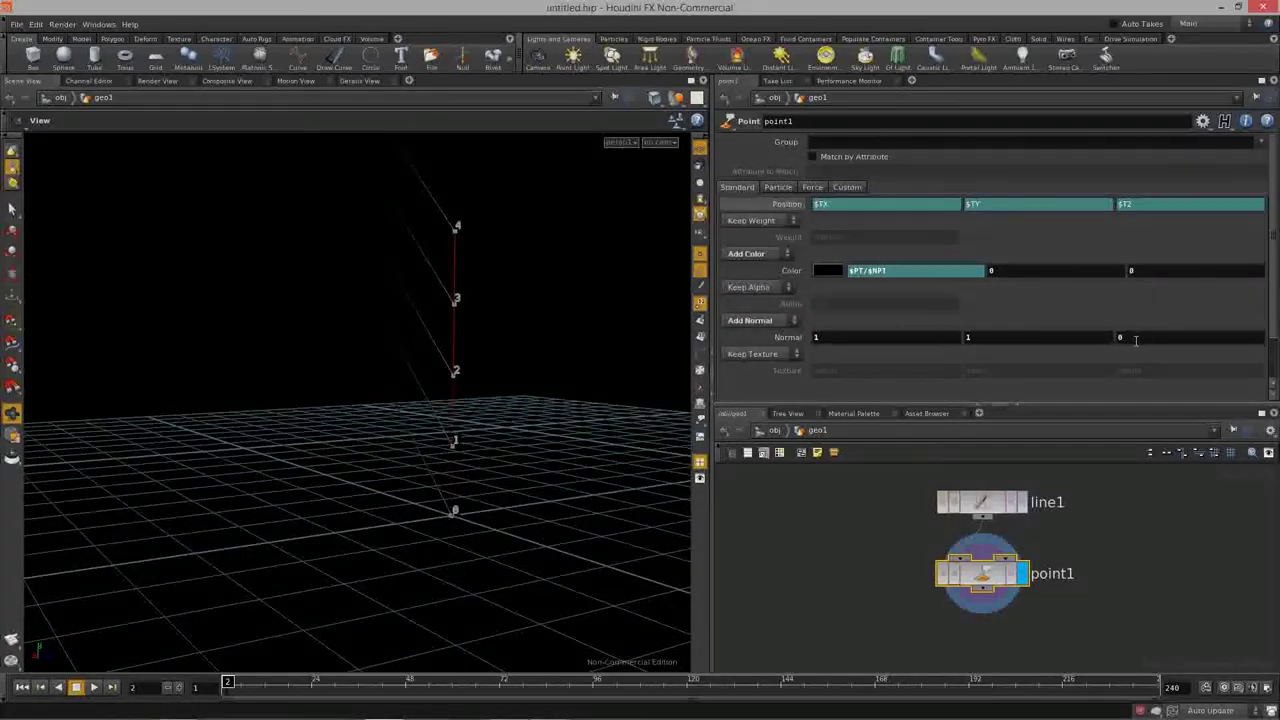
Step: Set point1's normal X and Y components to 0
{"action": "left_click", "coordinate": [996, 340]}
{"action": "type", "text": "0"}
{"action": "key", "text": "Return"}
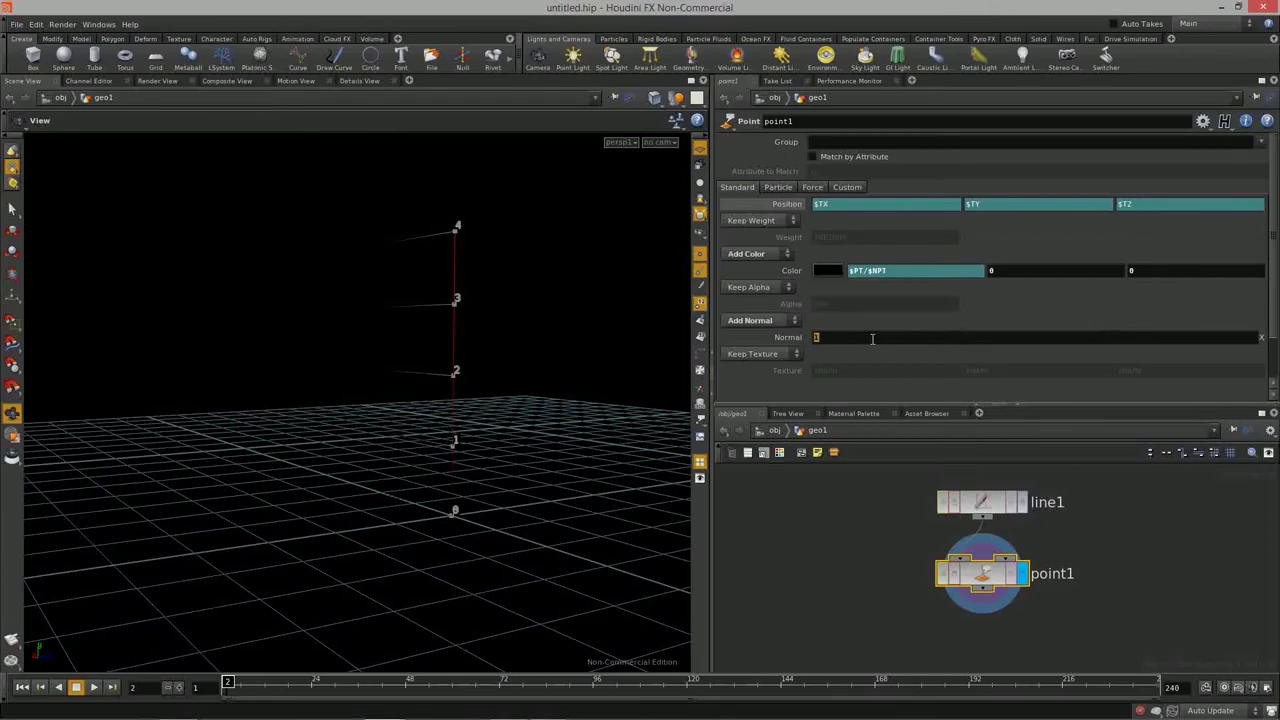
Step: Switch point1 to Keep Normal and back to Add Normal
{"action": "left_click", "coordinate": [755, 321]}
{"action": "left_click", "coordinate": [757, 333]}
{"action": "left_click", "coordinate": [757, 321]}
{"action": "left_click", "coordinate": [748, 345]}
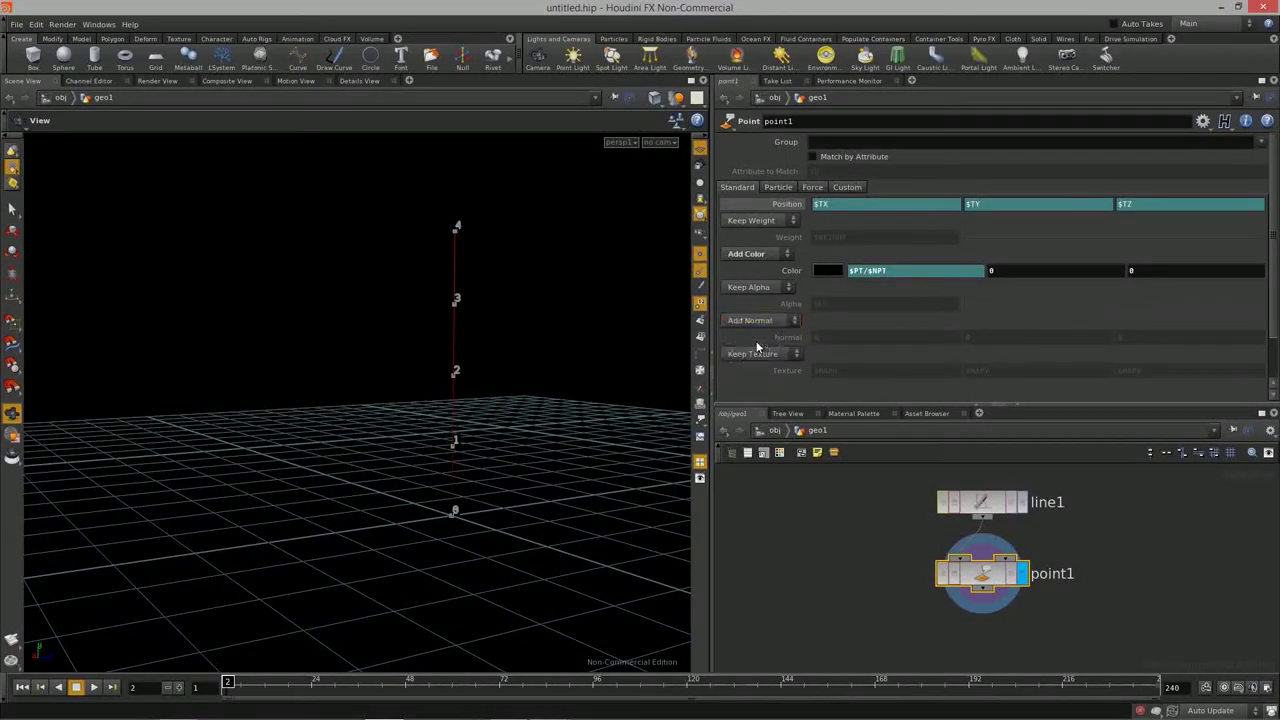
Step: Set point1's normal Z component to 1 and inspect the normals from different angles
{"action": "left_click", "coordinate": [1169, 340]}
{"action": "key", "text": "Return"}
{"action": "left_click_drag", "start_coordinate": [509, 357], "coordinate": [326, 381]}
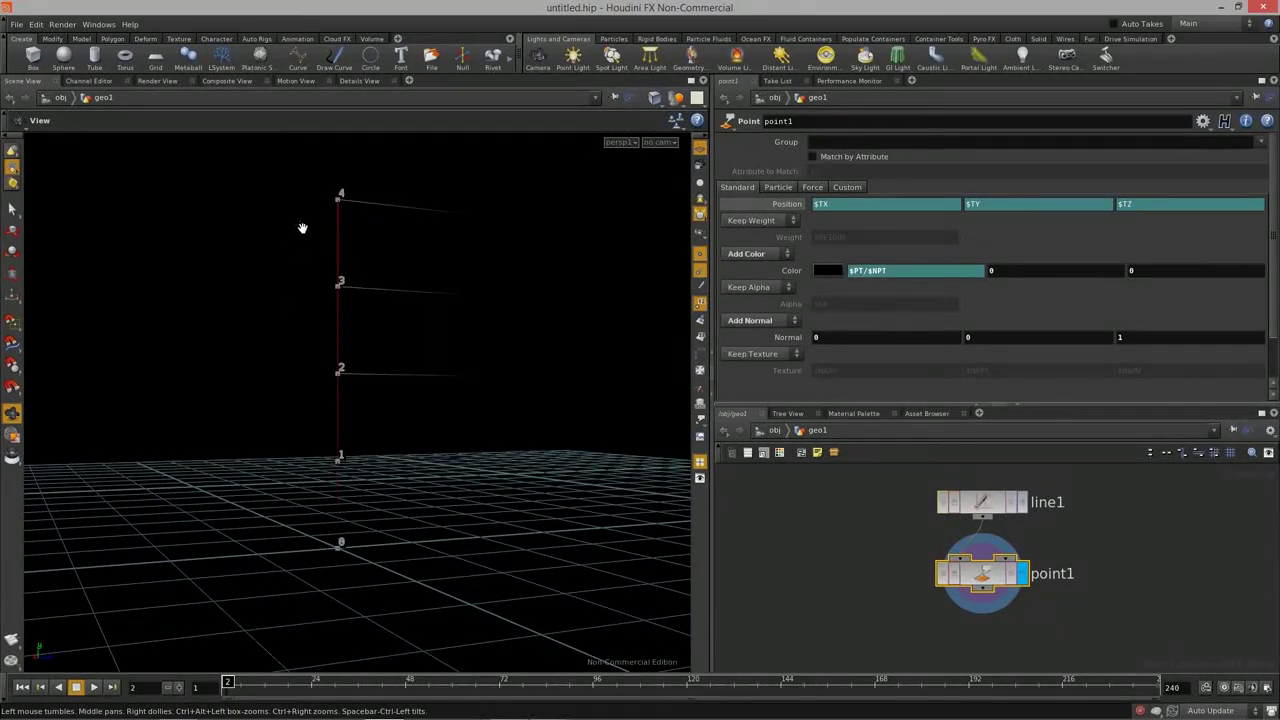
{"action": "mouse_move", "coordinate": [368, 461]}
{"action": "left_mouse_down"}
{"action": "mouse_move", "coordinate": [360, 474]}
{"action": "mouse_move", "coordinate": [386, 423]}
{"action": "mouse_move", "coordinate": [377, 449]}
{"action": "left_mouse_up"}
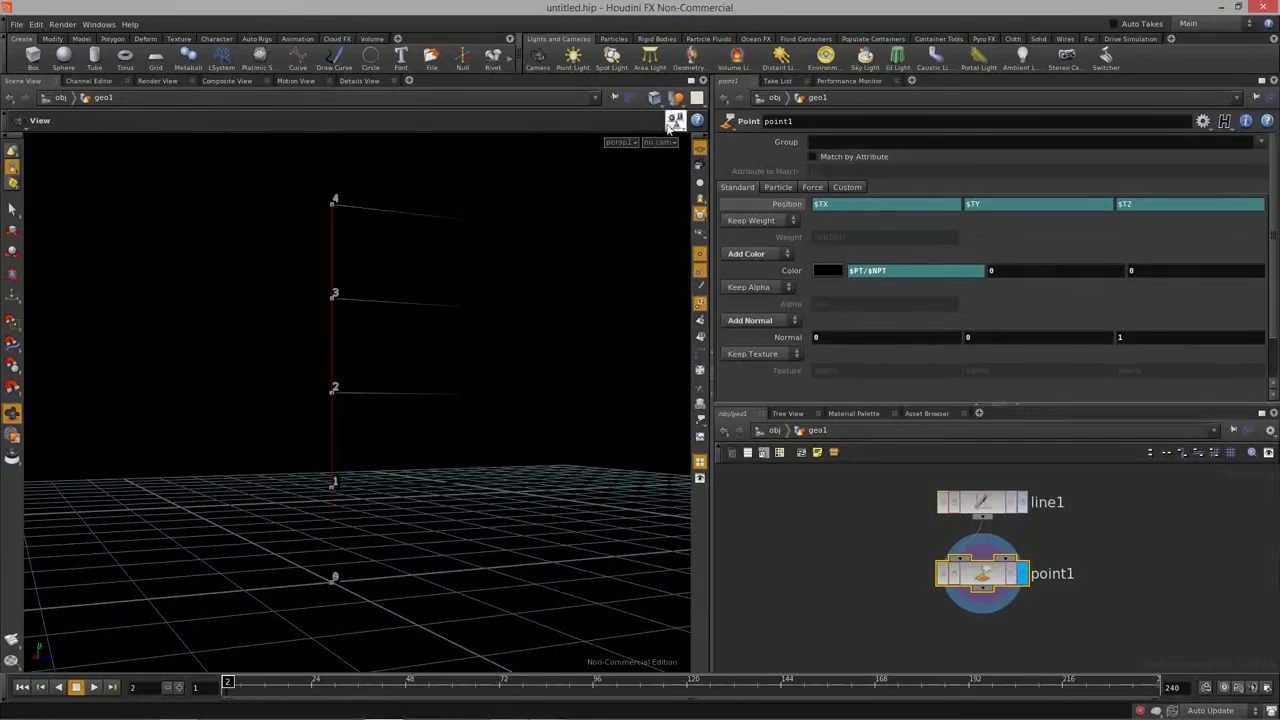
{"action": "left_click", "coordinate": [703, 80]}
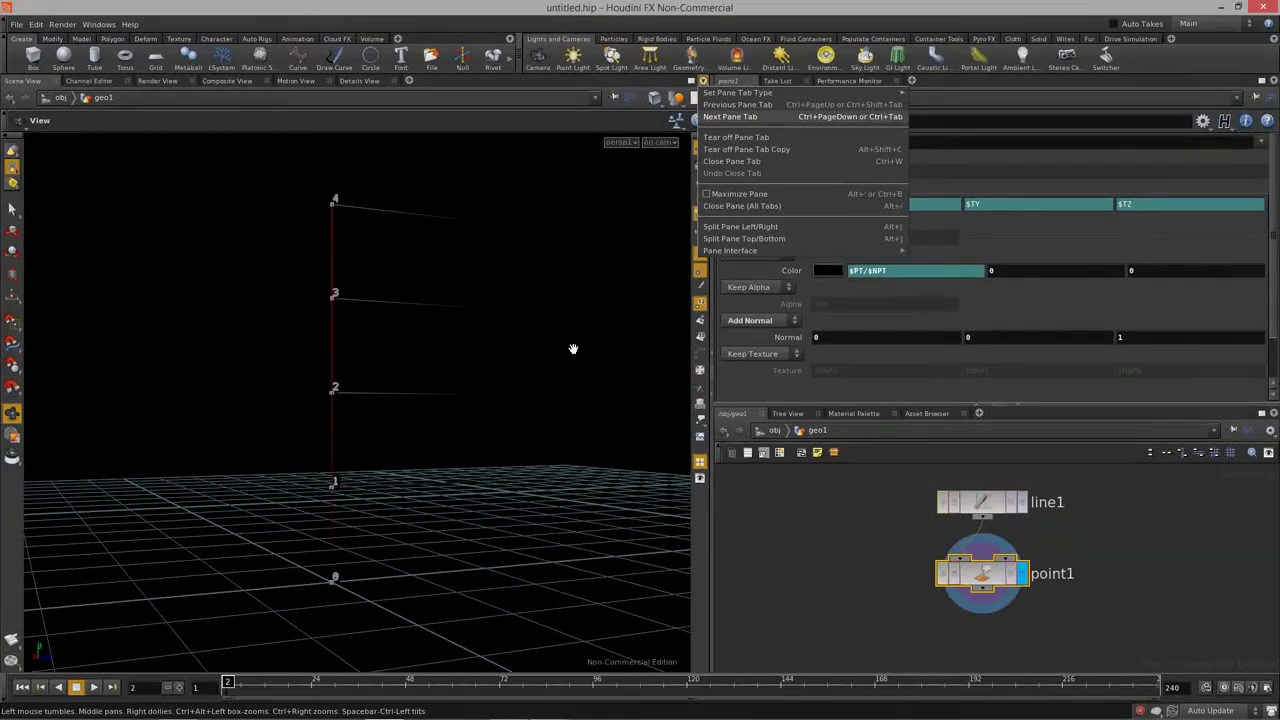
{"action": "left_click", "coordinate": [607, 80]}
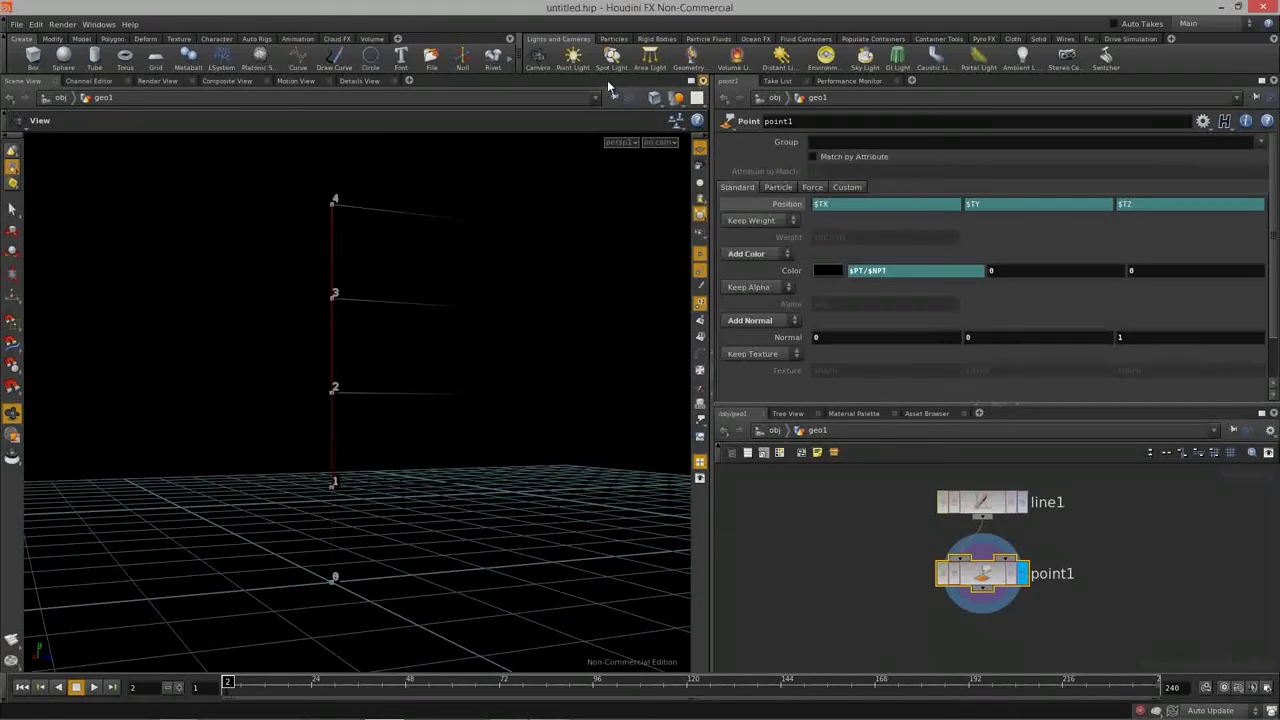
{"action": "left_click", "coordinate": [704, 80]}
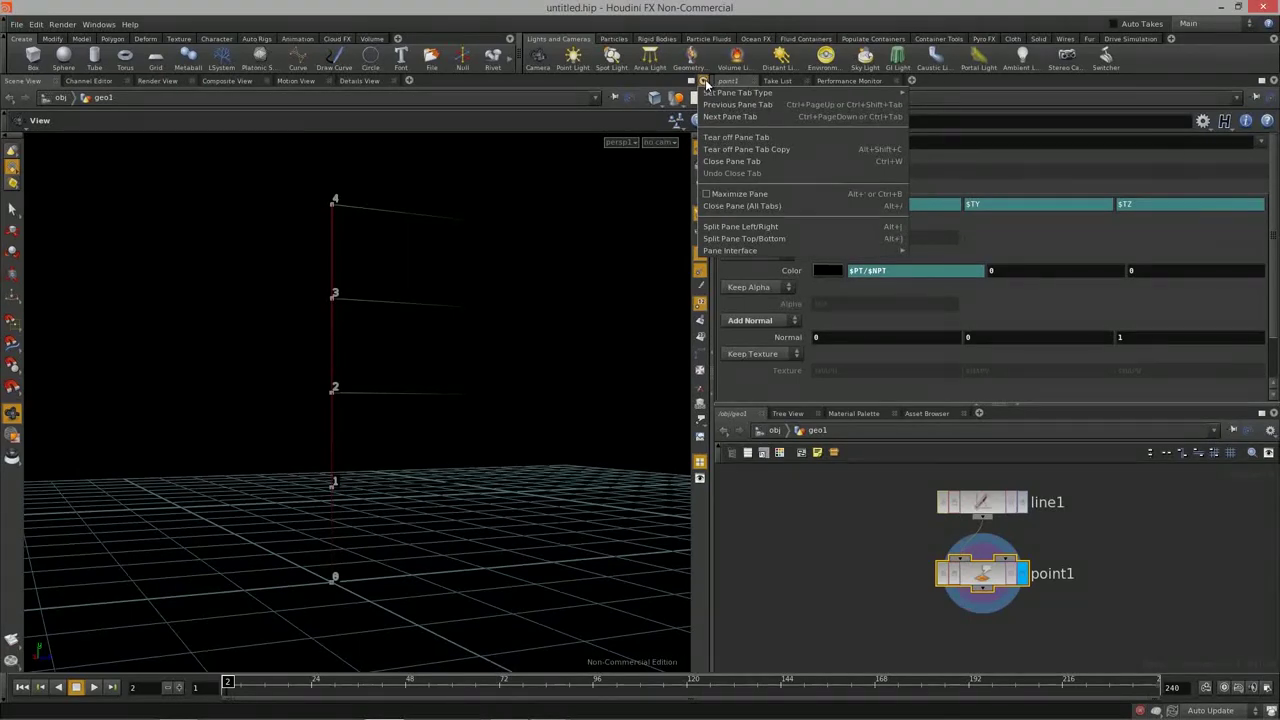
Step: Split the scene view pane into top and bottom panes and make the lower pane shorter
{"action": "left_click", "coordinate": [750, 239]}
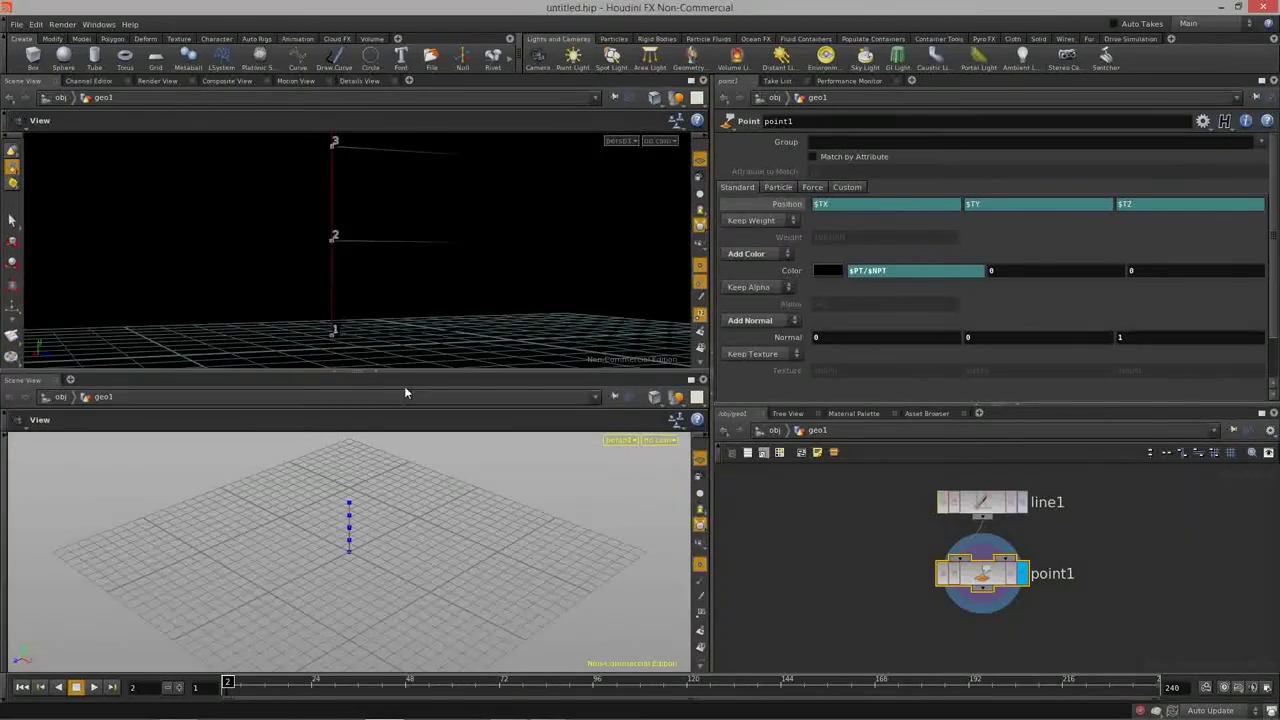
{"action": "left_click_drag", "start_coordinate": [406, 374], "coordinate": [404, 418]}
{"action": "left_click_drag", "start_coordinate": [363, 543], "coordinate": [178, 541]}
Step: Change the lower scene view pane into a Details View for the geo1 network
{"action": "left_click", "coordinate": [30, 423]}
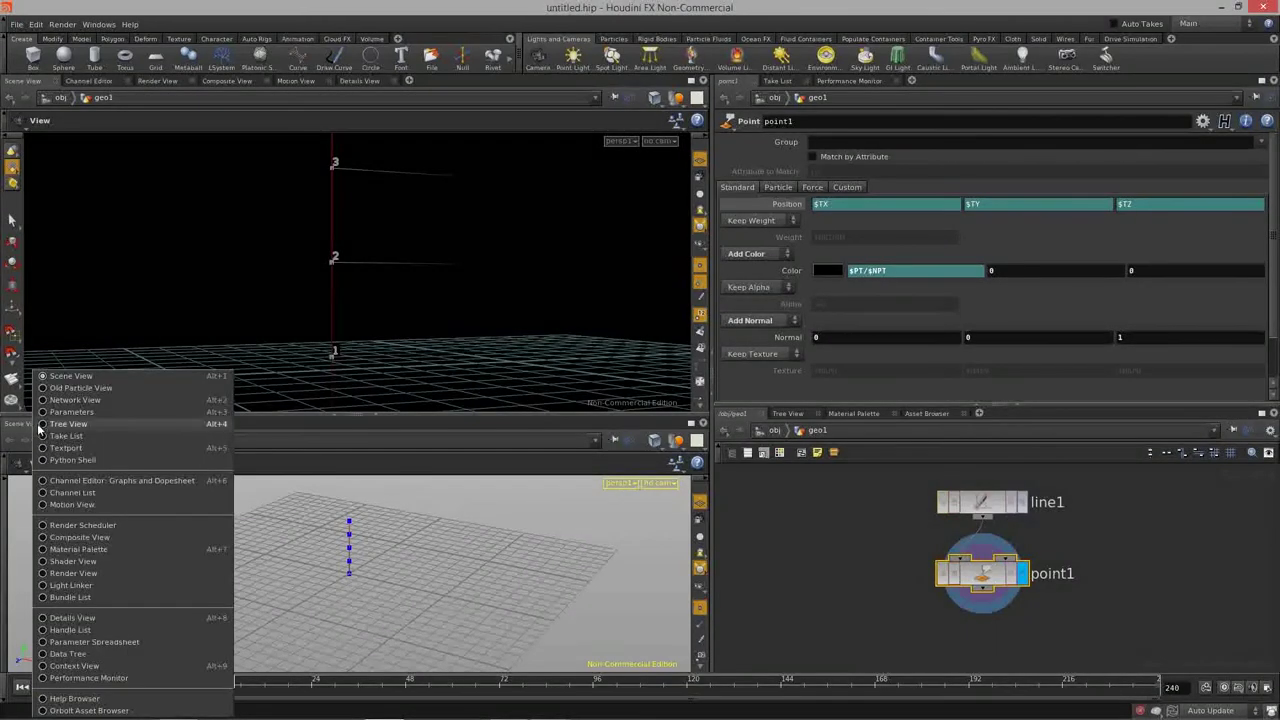
{"action": "key", "text": "Escape"}
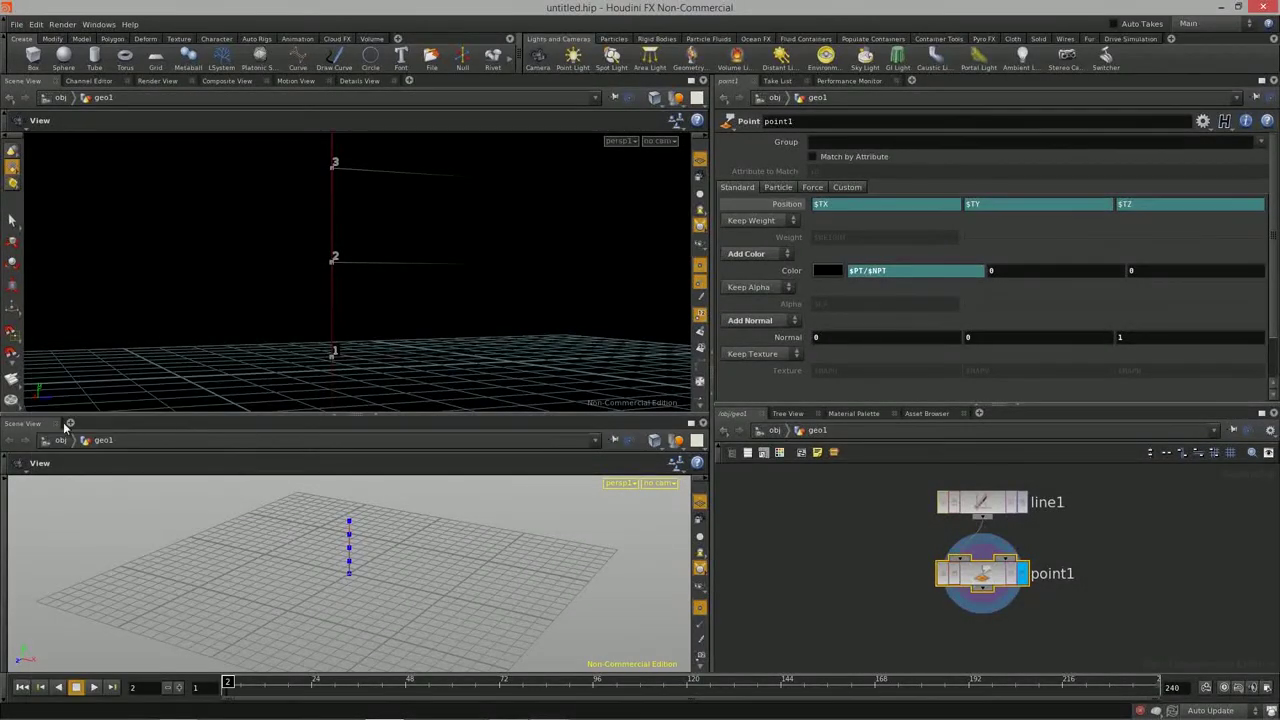
{"action": "left_click", "coordinate": [86, 82]}
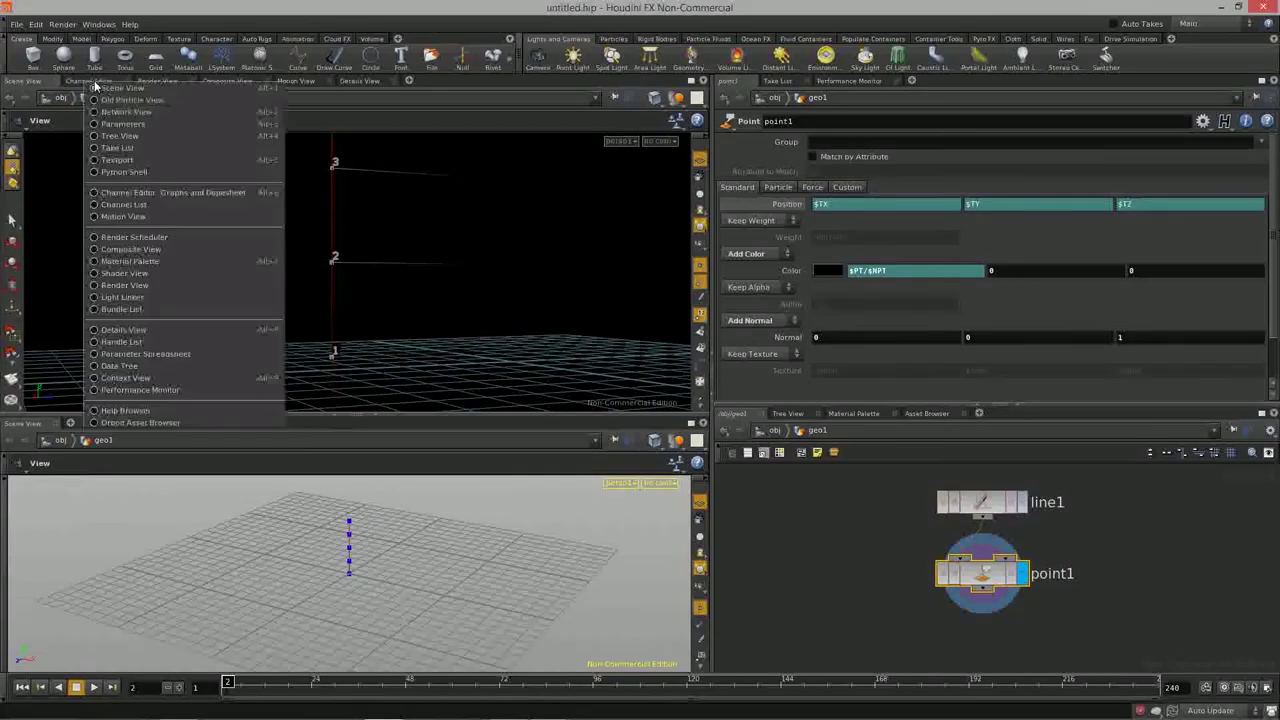
{"action": "left_click", "coordinate": [474, 12]}
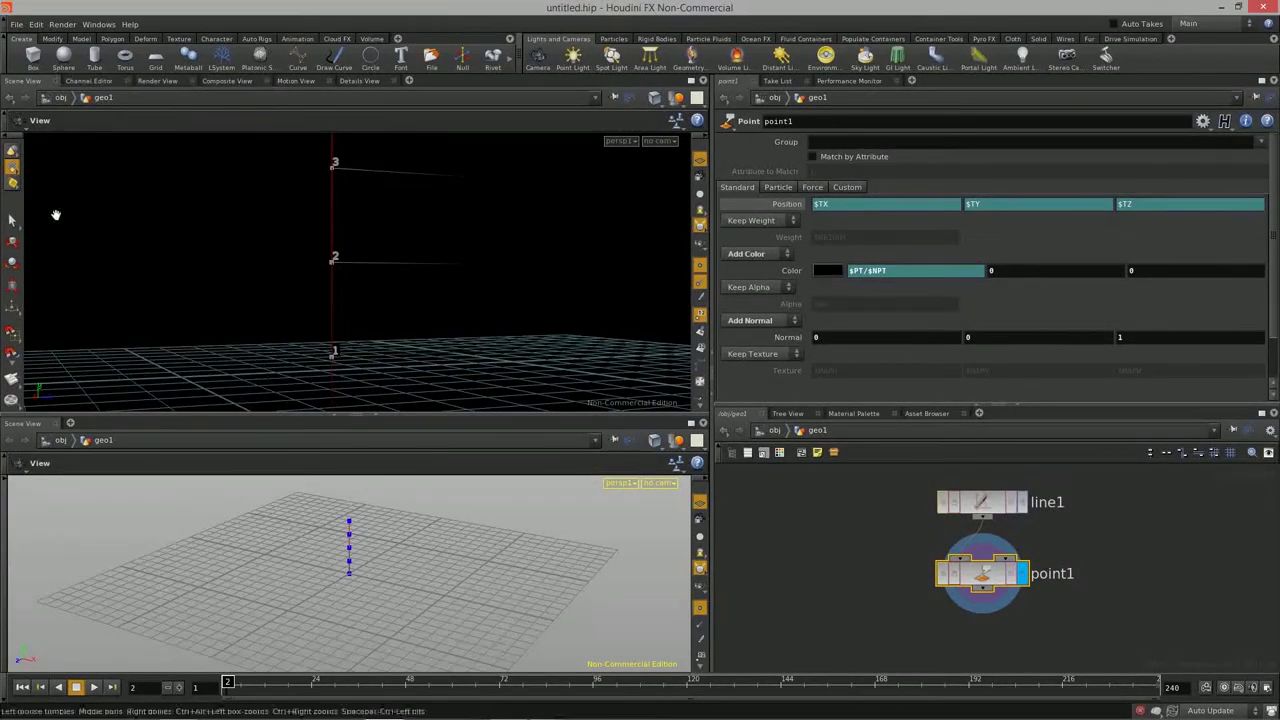
{"action": "left_click", "coordinate": [29, 425]}
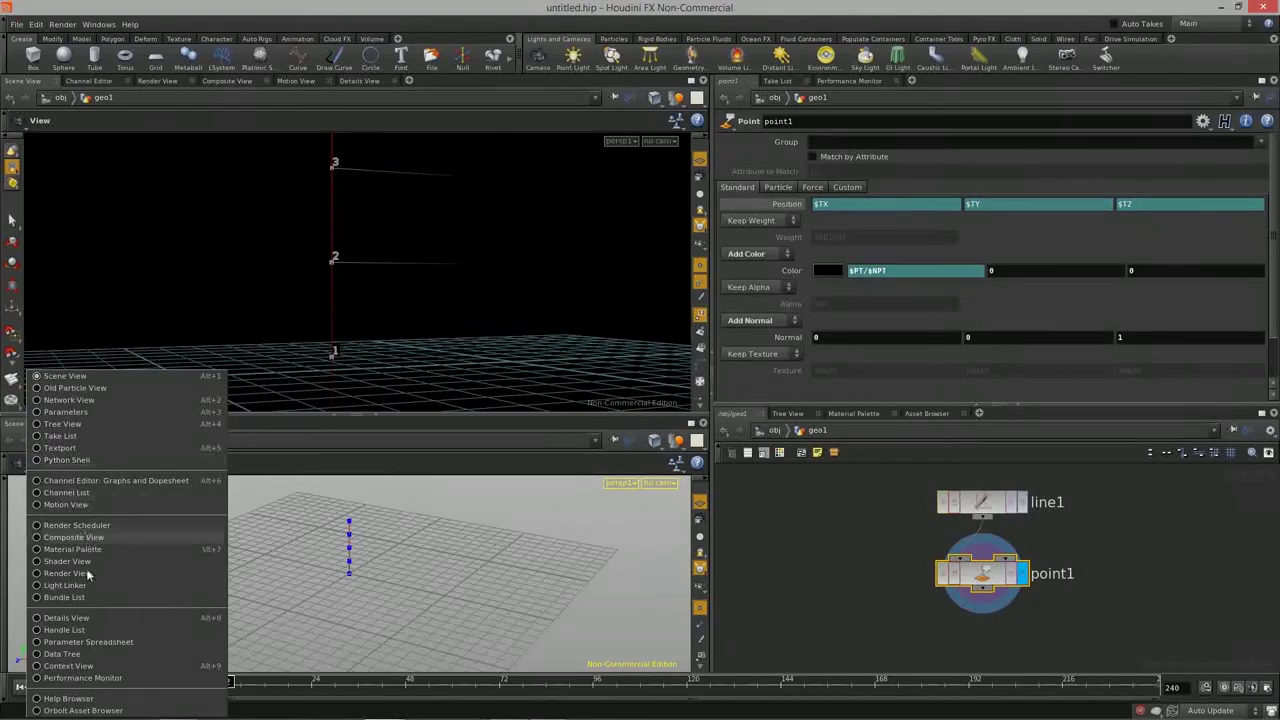
{"action": "left_click", "coordinate": [41, 627]}
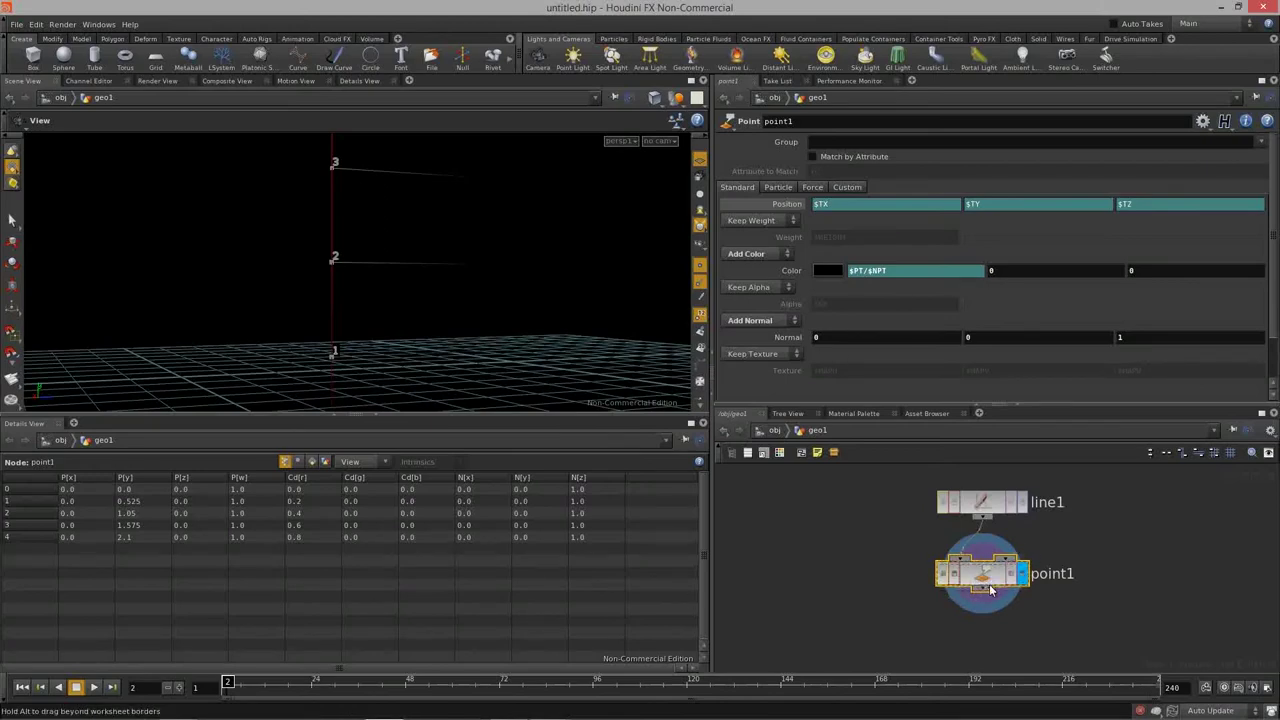
Step: Enlarge the scene view above the Details View and reframe the whole line in it
{"action": "middle_click_drag", "start_coordinate": [925, 562], "coordinate": [930, 590]}
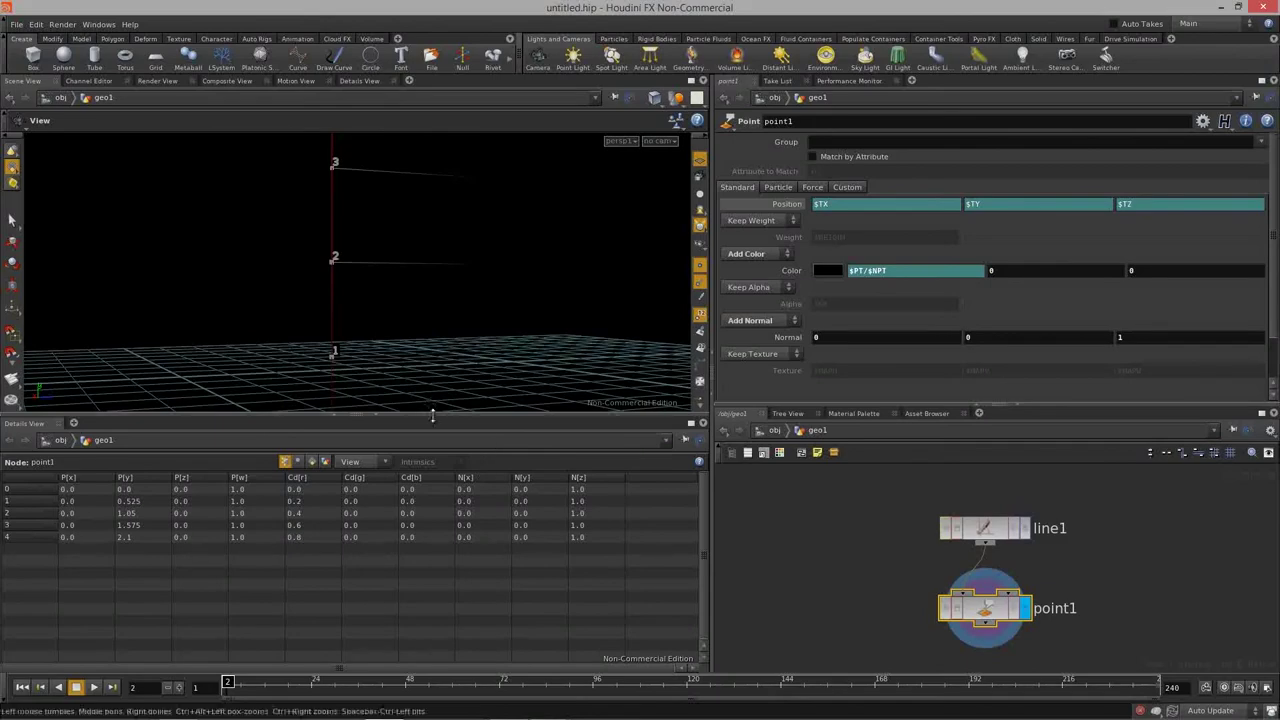
{"action": "left_click_drag", "start_coordinate": [377, 416], "coordinate": [400, 512]}
{"action": "left_click_drag", "start_coordinate": [419, 453], "coordinate": [360, 389]}
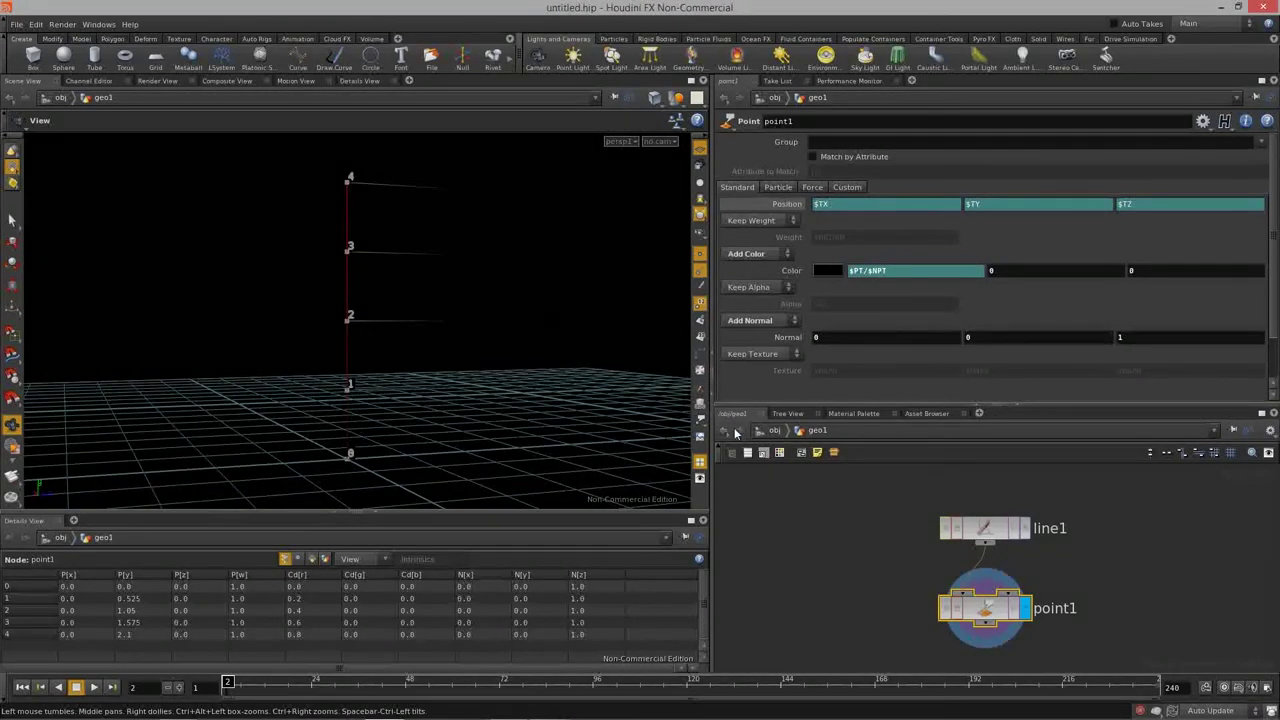
Step: Display line1 and then point1 again, comparing the two nodes in the viewport and their attributes in the Details View
{"action": "left_click", "coordinate": [1025, 535]}
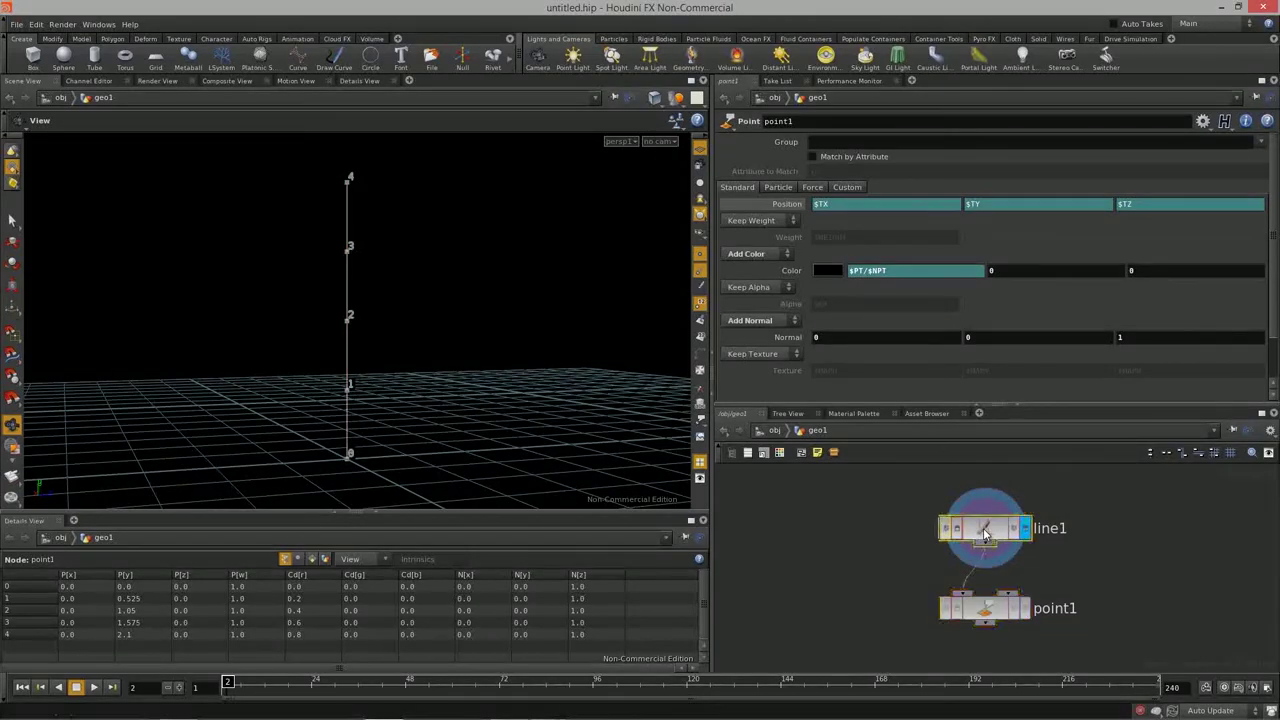
{"action": "left_click", "coordinate": [983, 528]}
{"action": "left_click", "coordinate": [994, 613]}
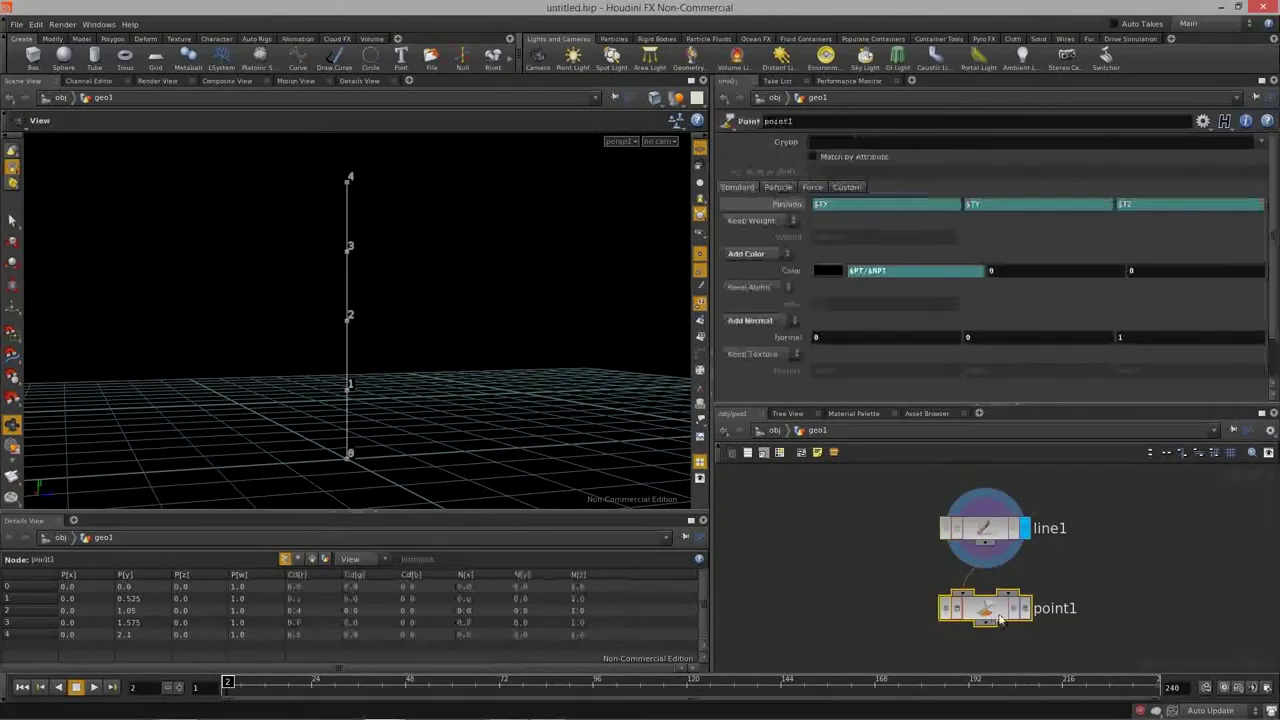
{"action": "left_click", "coordinate": [1025, 608]}
{"action": "left_click_drag", "start_coordinate": [404, 378], "coordinate": [410, 382]}
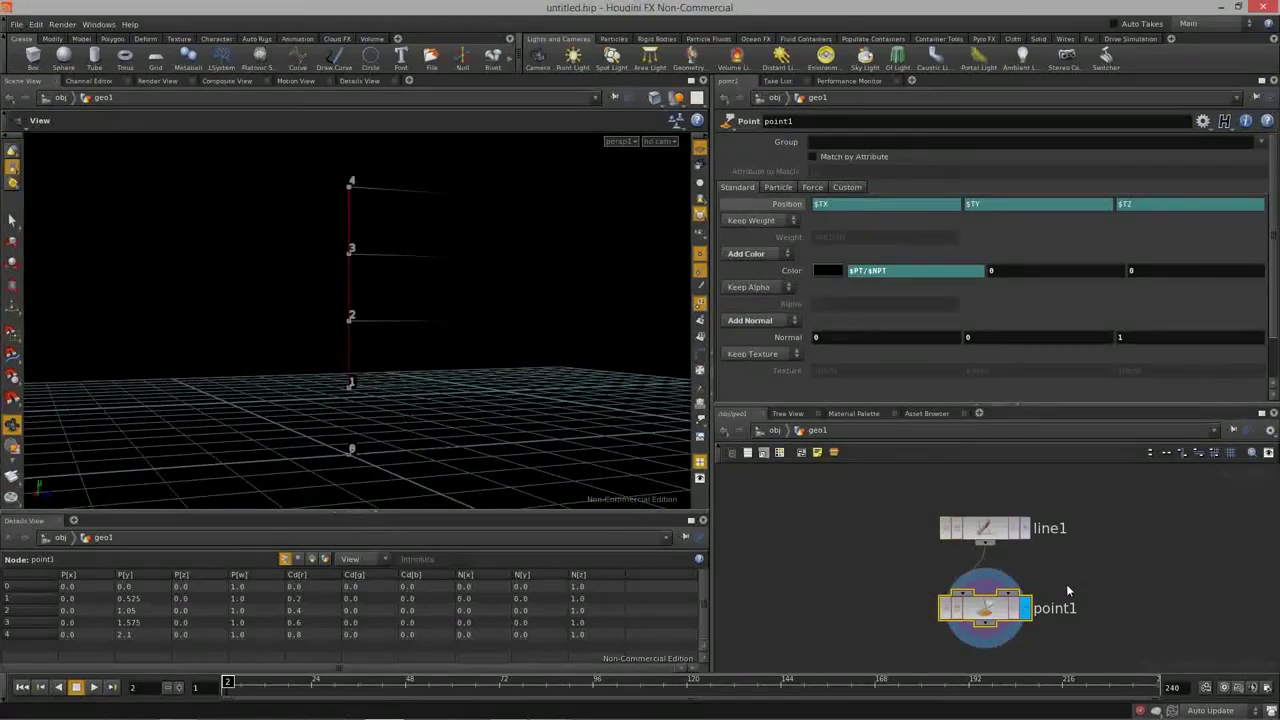
{"action": "left_click", "coordinate": [995, 532]}
{"action": "left_click", "coordinate": [983, 614]}
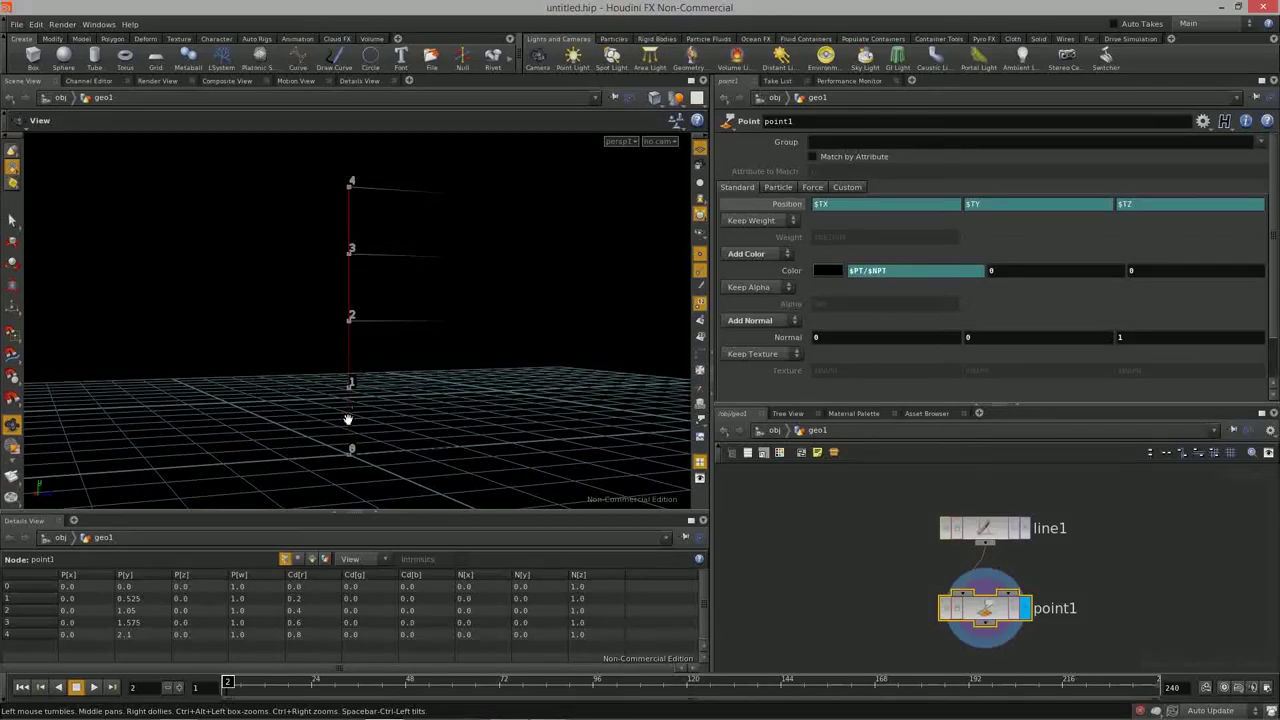
Step: Examine point1's red color, normal Z, and Y and Z position values in the Details View against the points in the viewport
{"action": "left_click", "coordinate": [313, 622]}
{"action": "left_click_drag", "start_coordinate": [600, 587], "coordinate": [601, 636]}
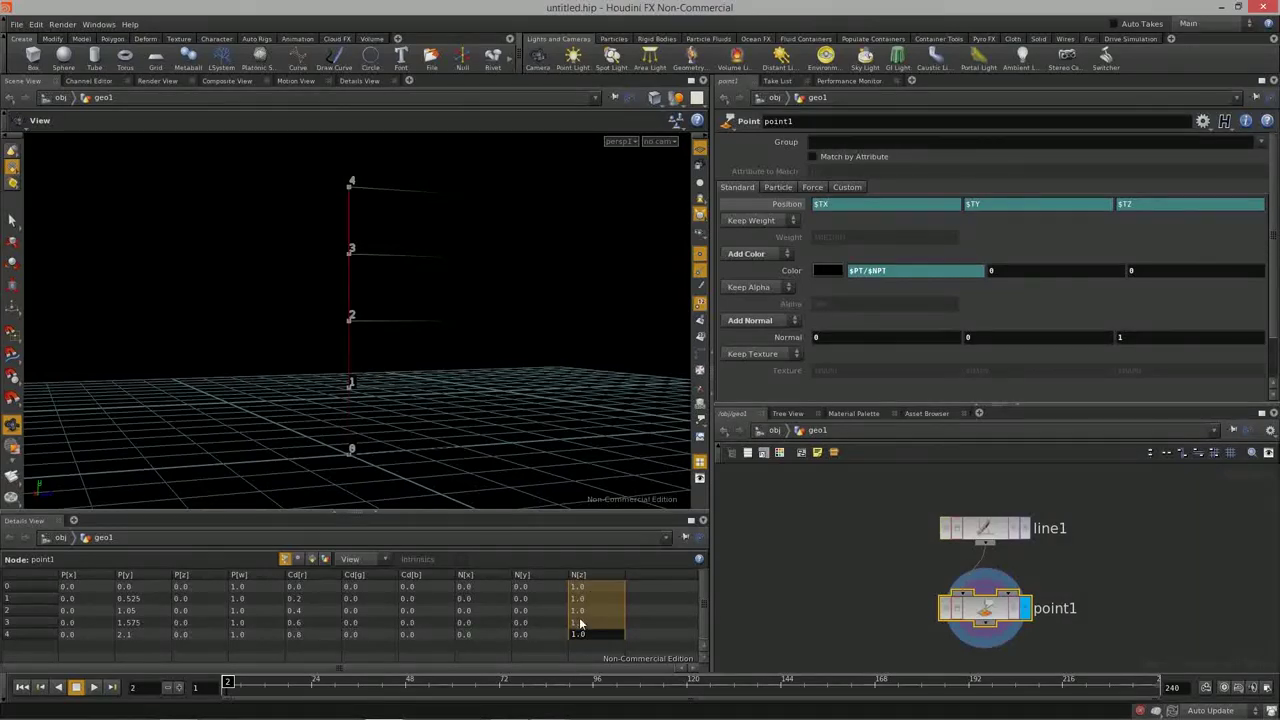
{"action": "left_click_drag", "start_coordinate": [144, 586], "coordinate": [138, 636]}
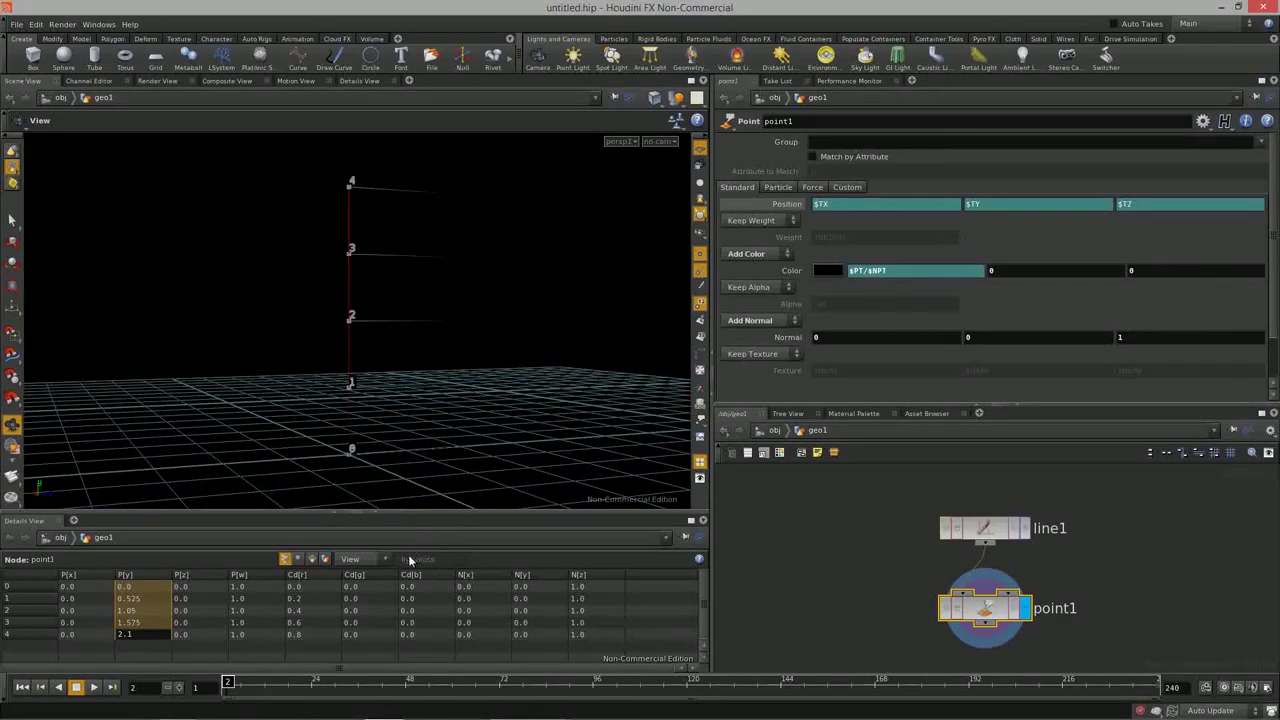
{"action": "left_click", "coordinate": [204, 599]}
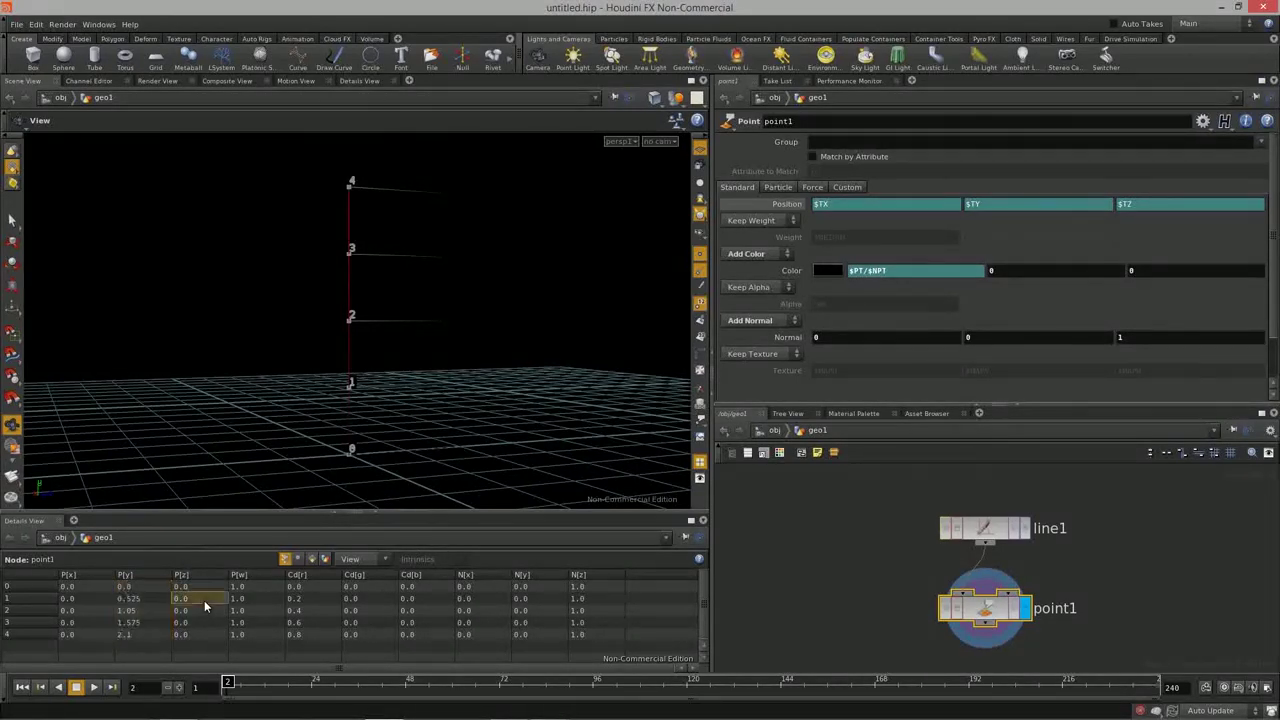
{"action": "left_click", "coordinate": [204, 633]}
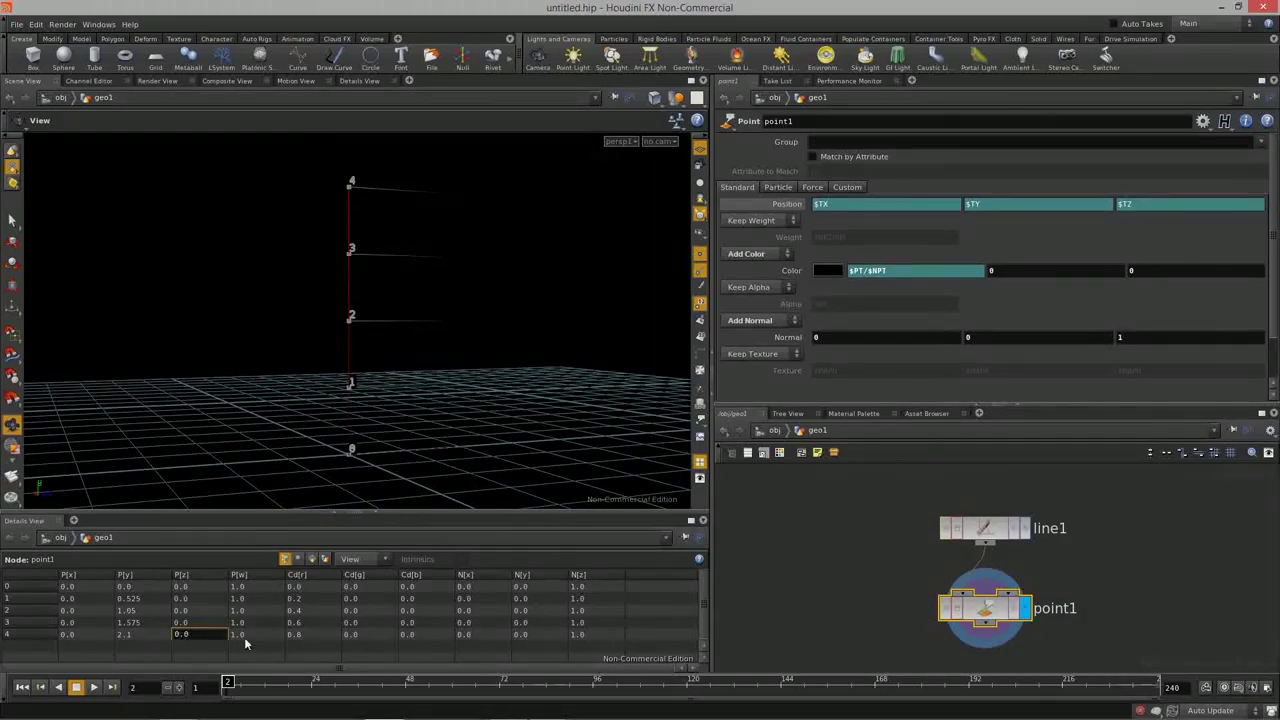
{"action": "mouse_move", "coordinate": [423, 379]}
{"action": "left_mouse_down"}
{"action": "mouse_move", "coordinate": [471, 386]}
{"action": "mouse_move", "coordinate": [471, 366]}
{"action": "mouse_move", "coordinate": [417, 380]}
{"action": "mouse_move", "coordinate": [437, 388]}
{"action": "mouse_move", "coordinate": [389, 371]}
{"action": "mouse_move", "coordinate": [434, 386]}
{"action": "left_mouse_up"}
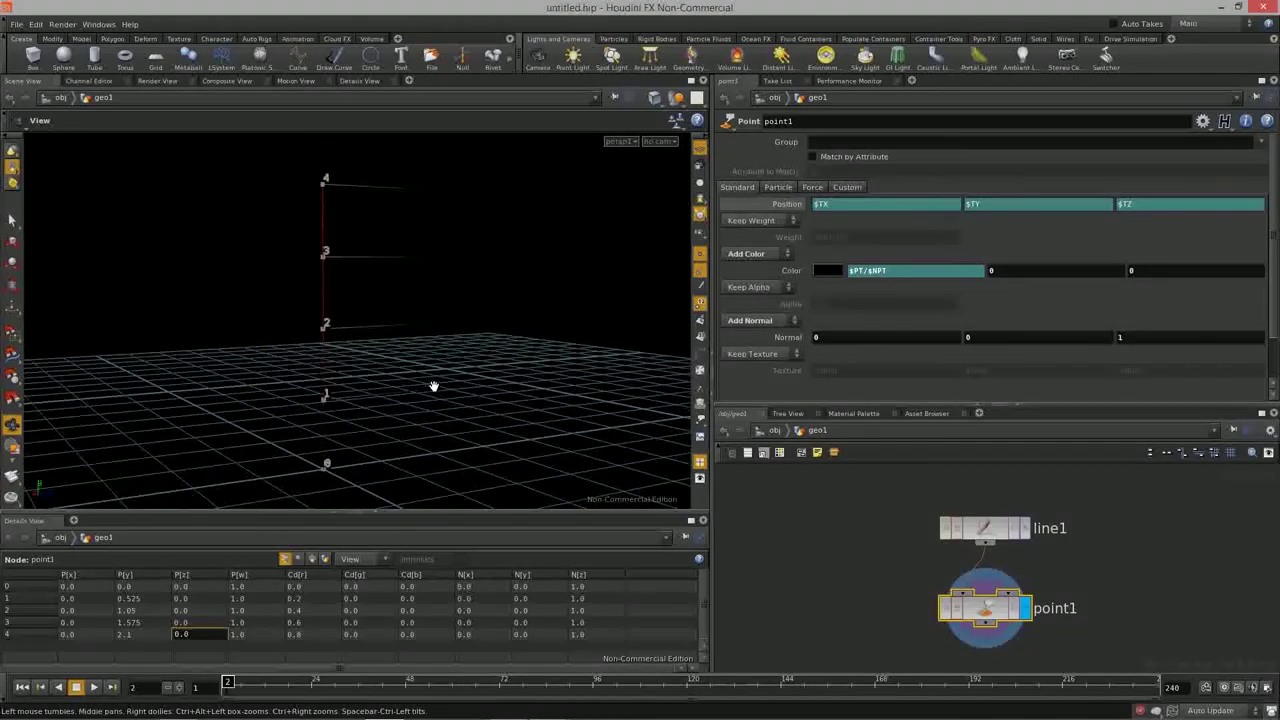